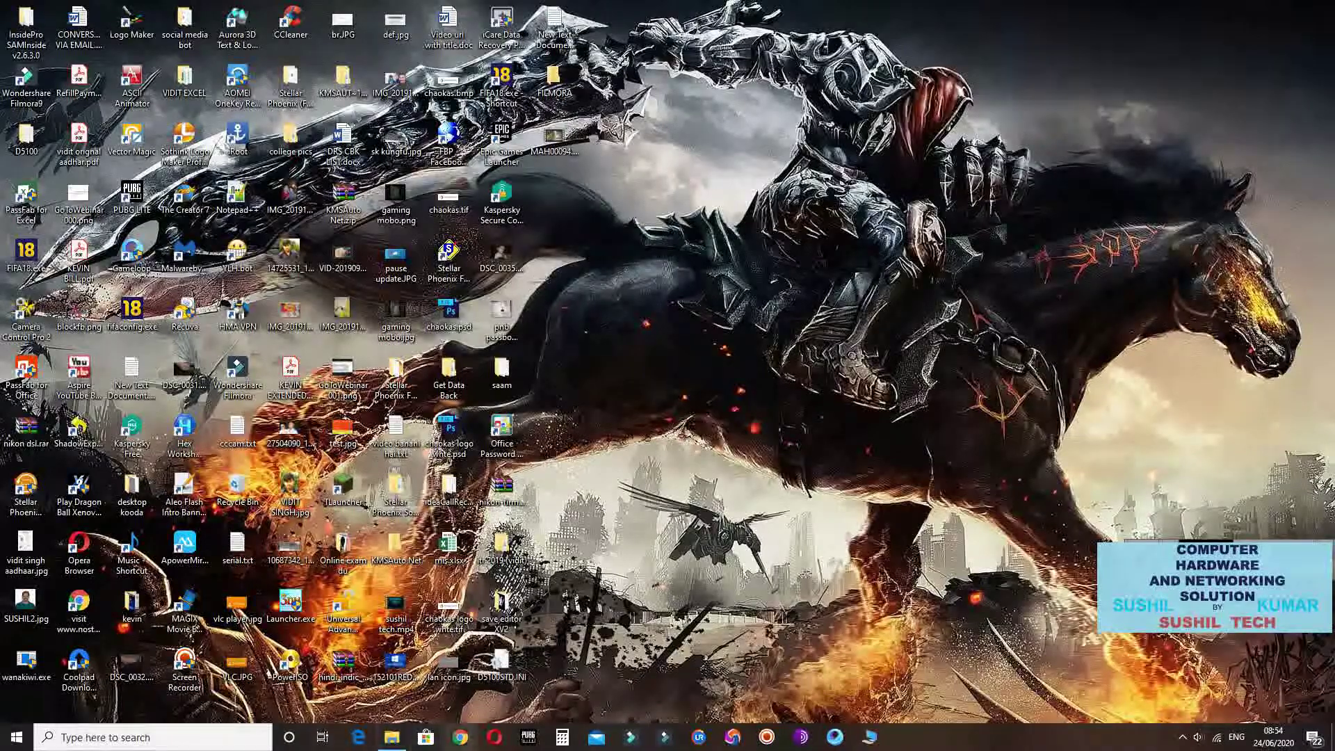
Open Chrome and search Google for "download filmora"
left_click(461, 737)
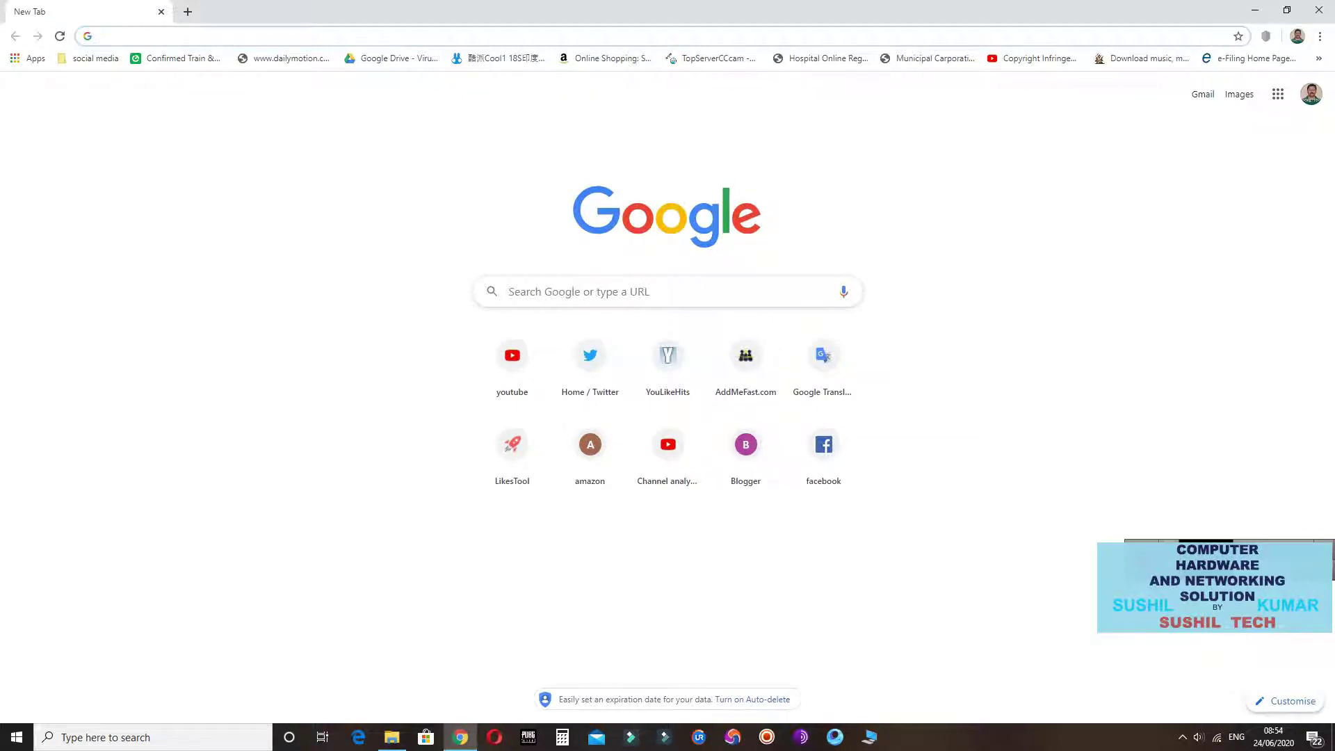
left_click(667, 292)
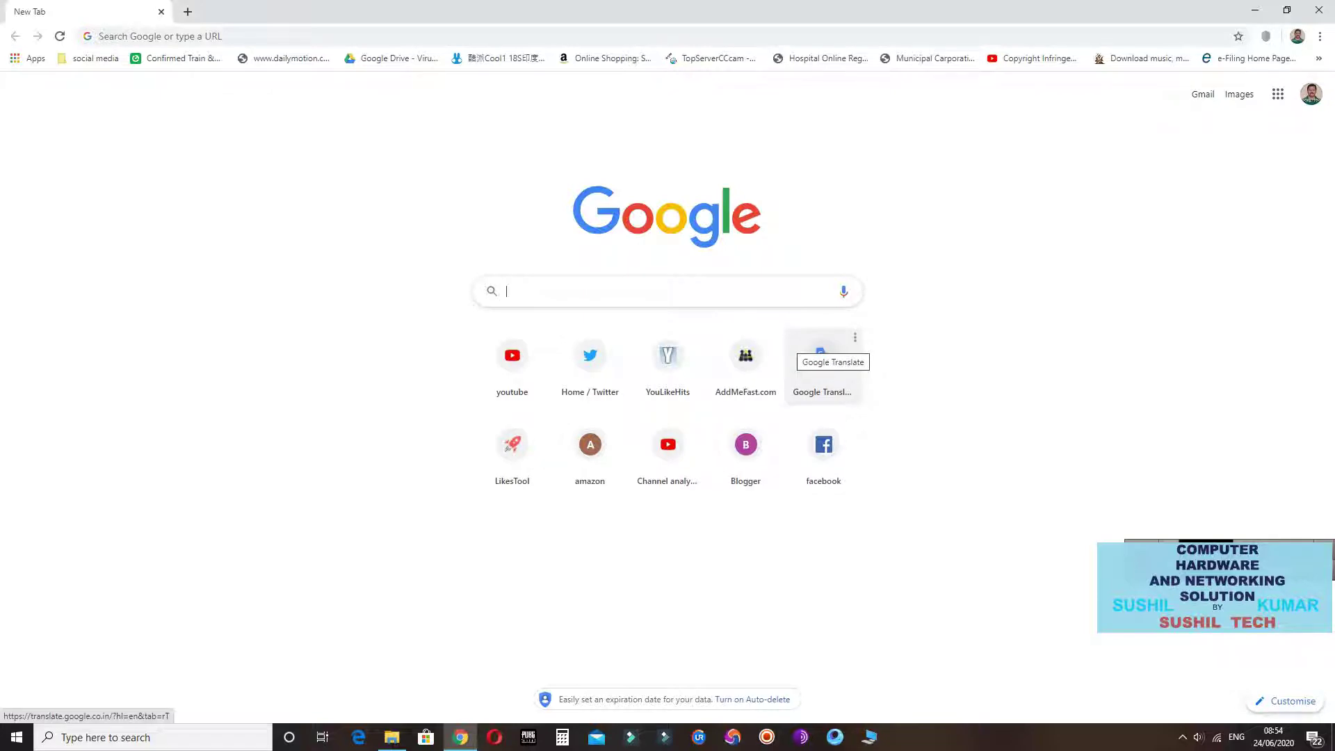
type("DOW")
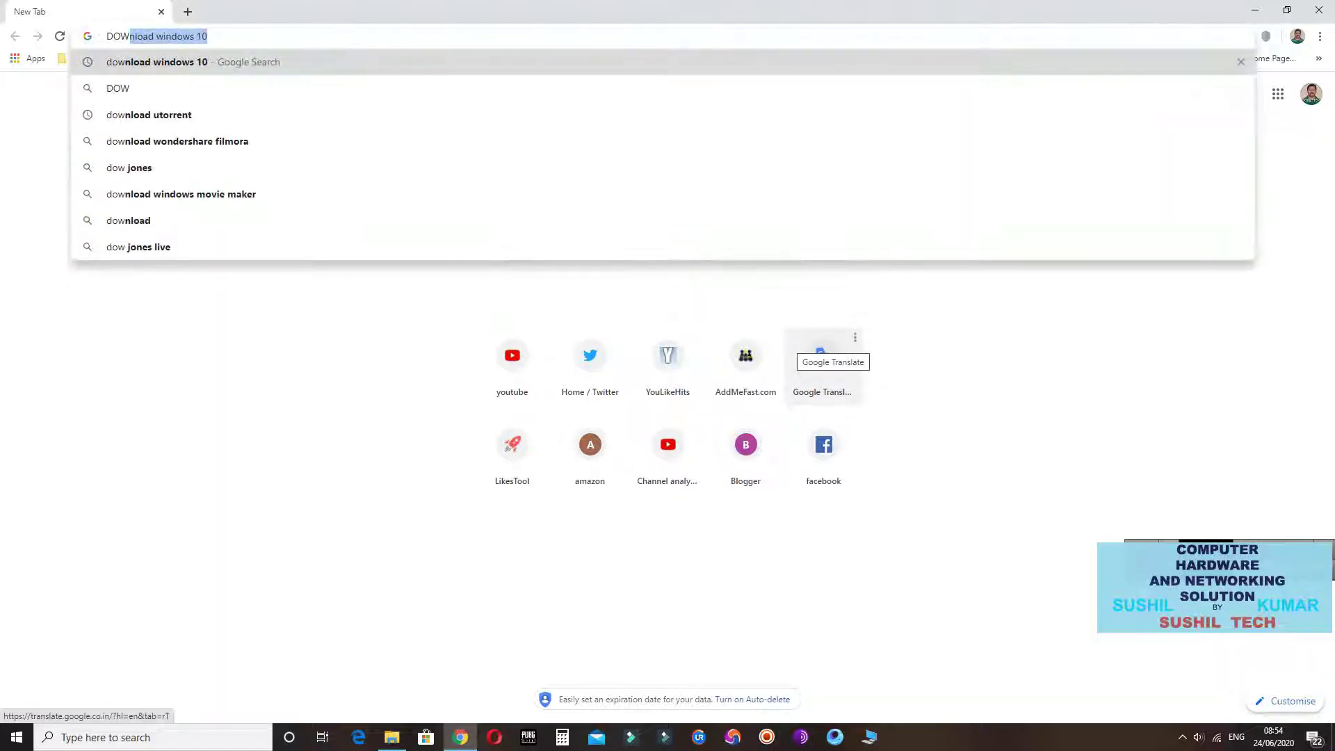
type("NLOAD")
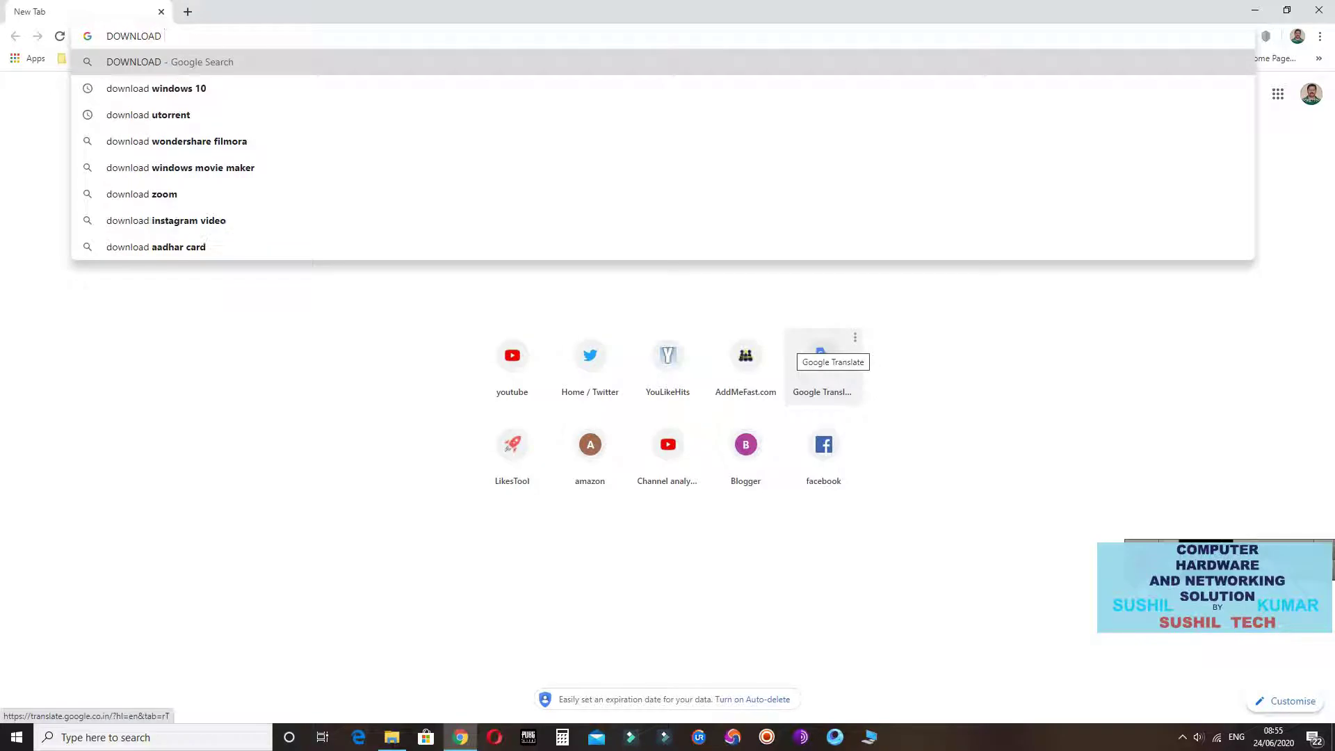
type(" FILM")
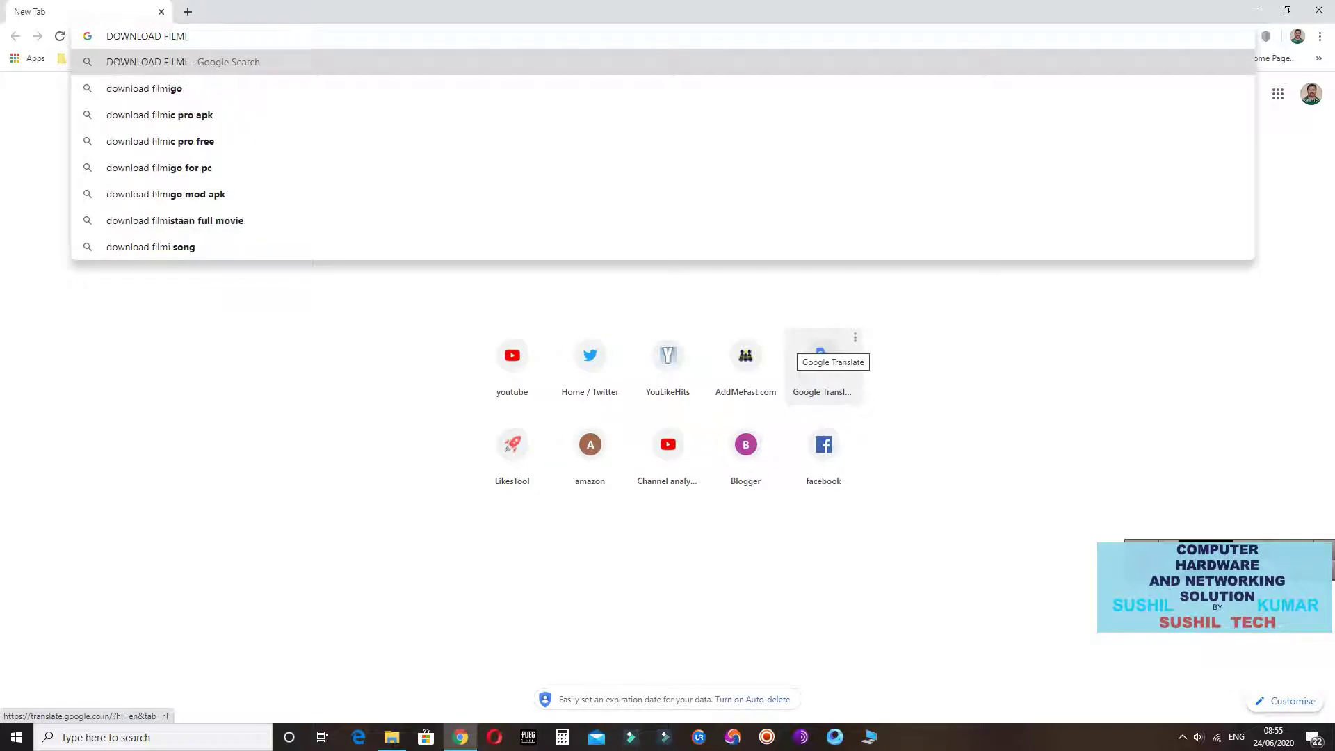
type("ORA")
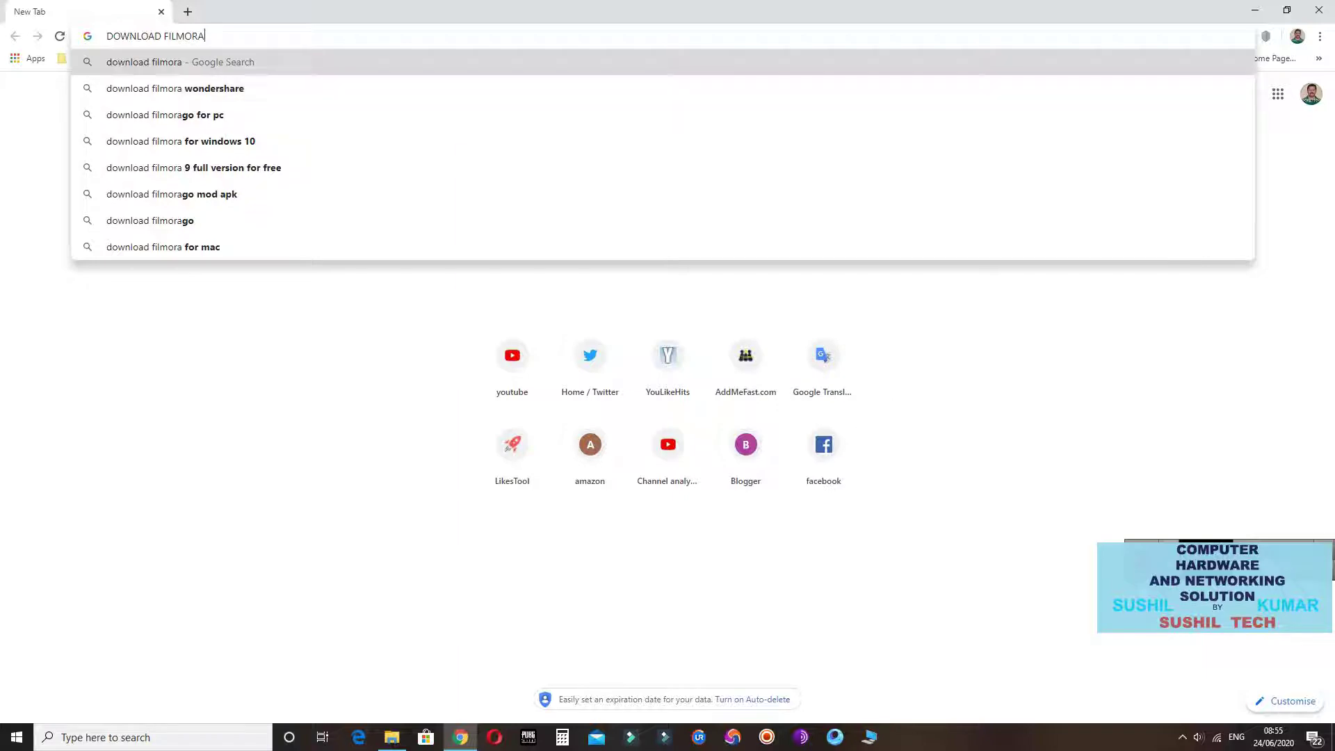
key("Return")
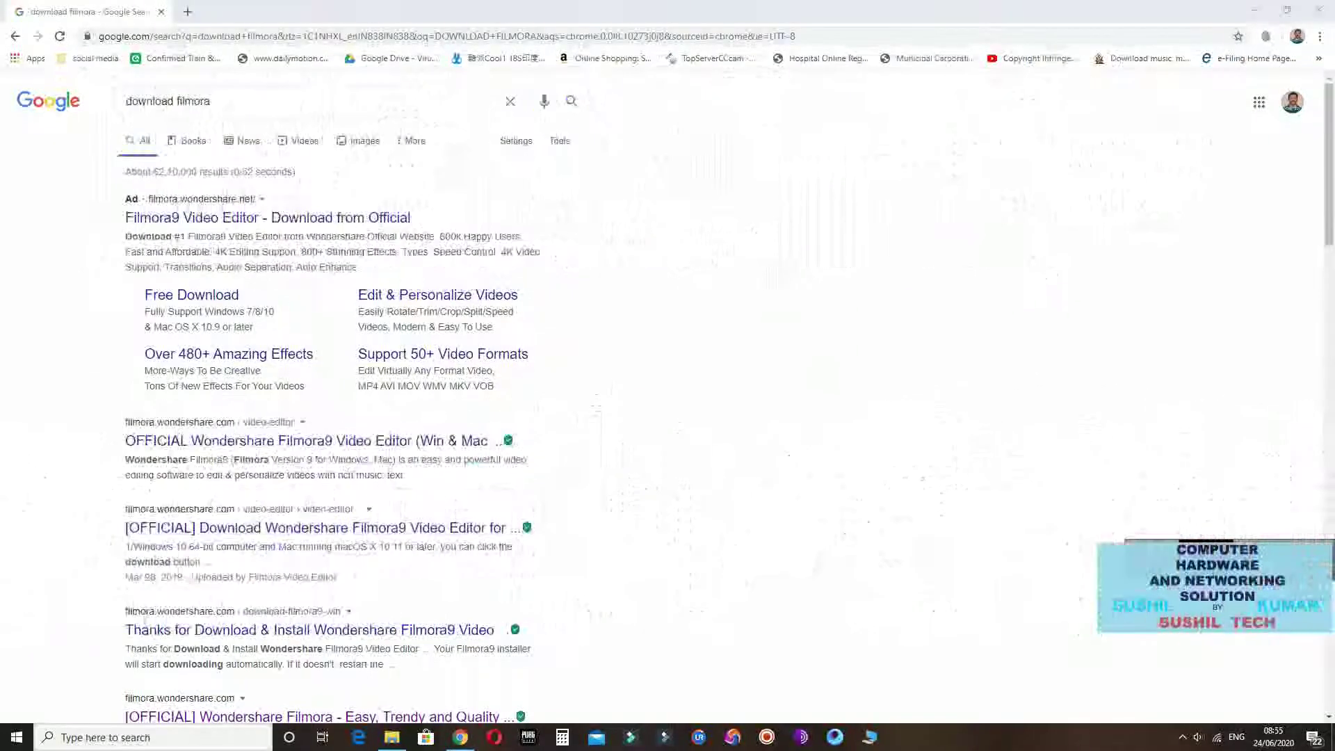
Download Filmora9 for Windows from the official Wondershare site, allowing its notifications, and close the browser
left_click(306, 441)
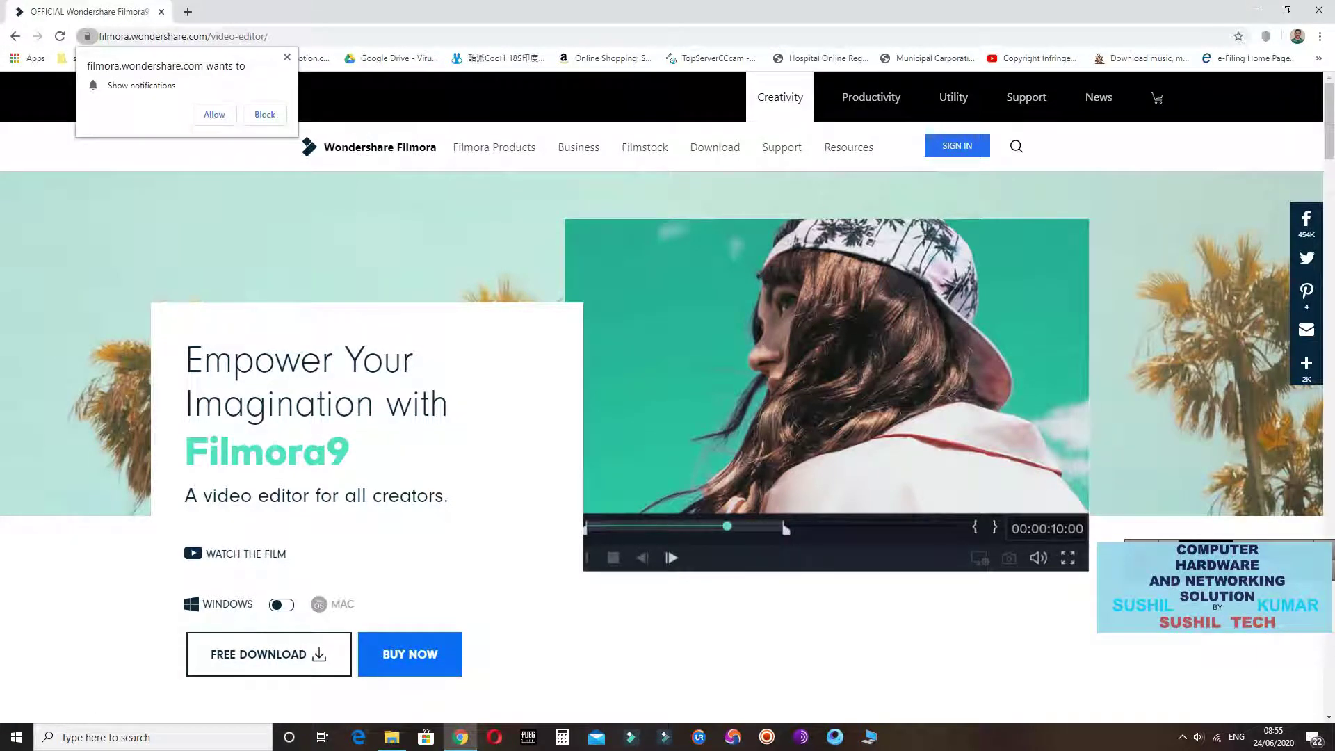
left_click(215, 115)
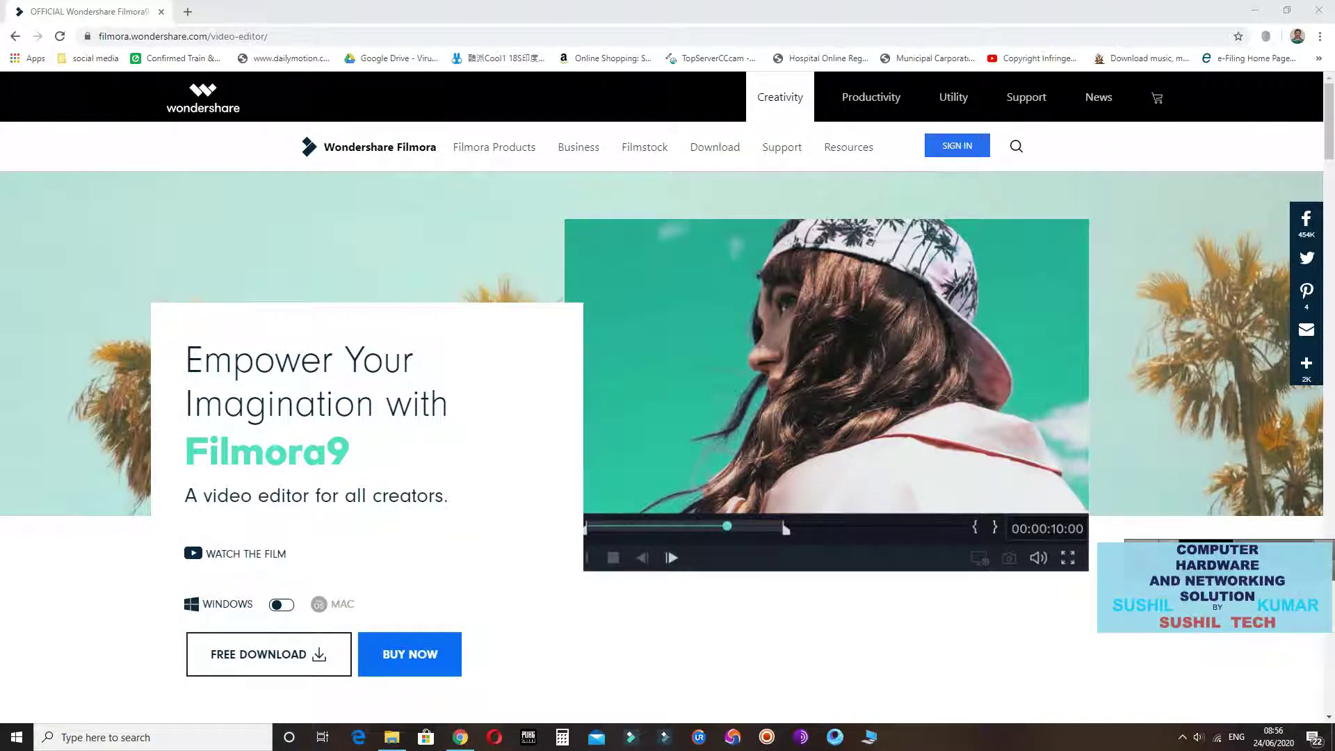
left_click(715, 148)
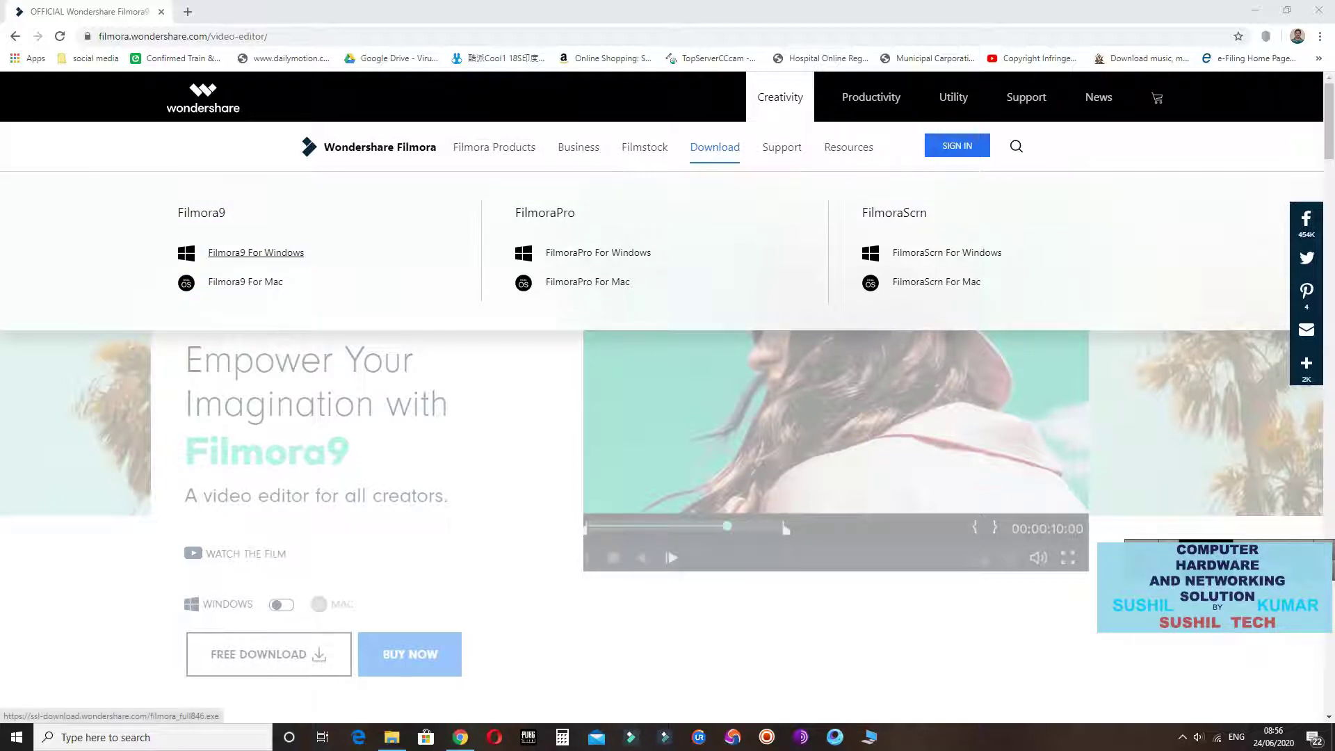
left_click(256, 253)
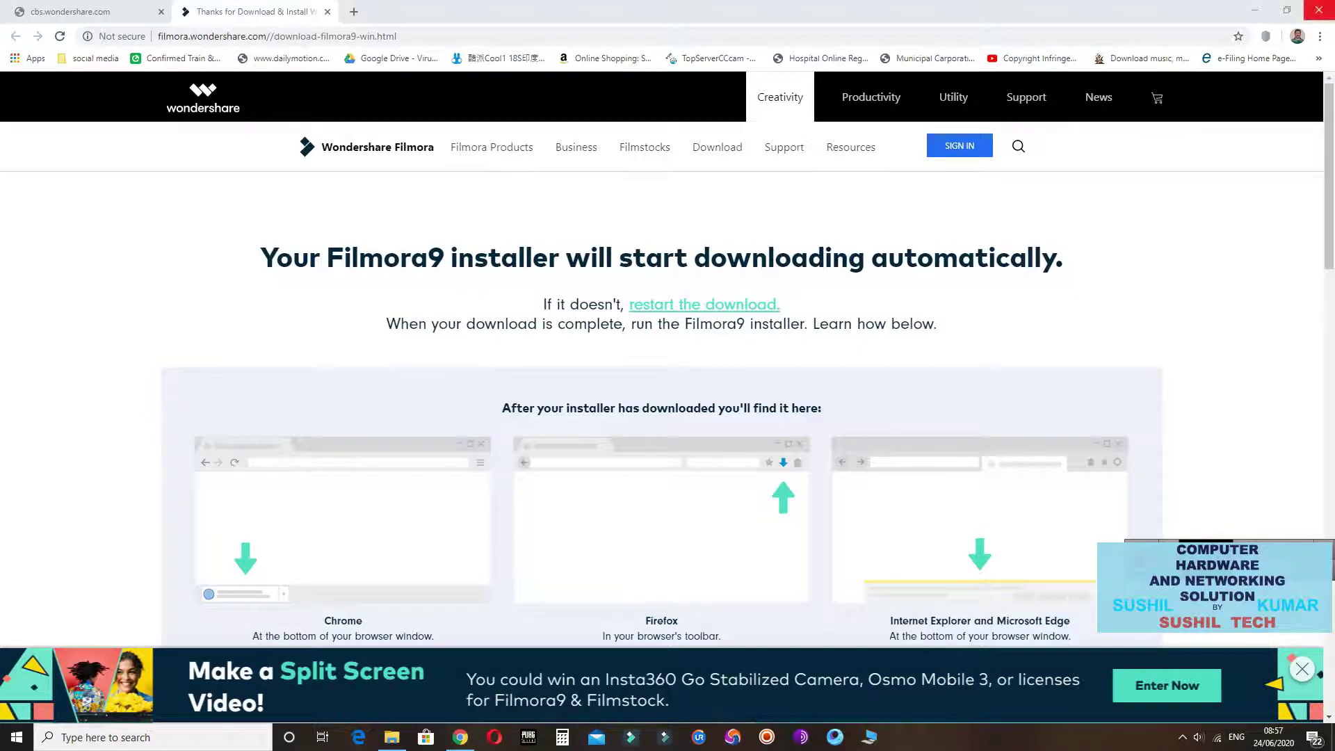
left_click(1319, 10)
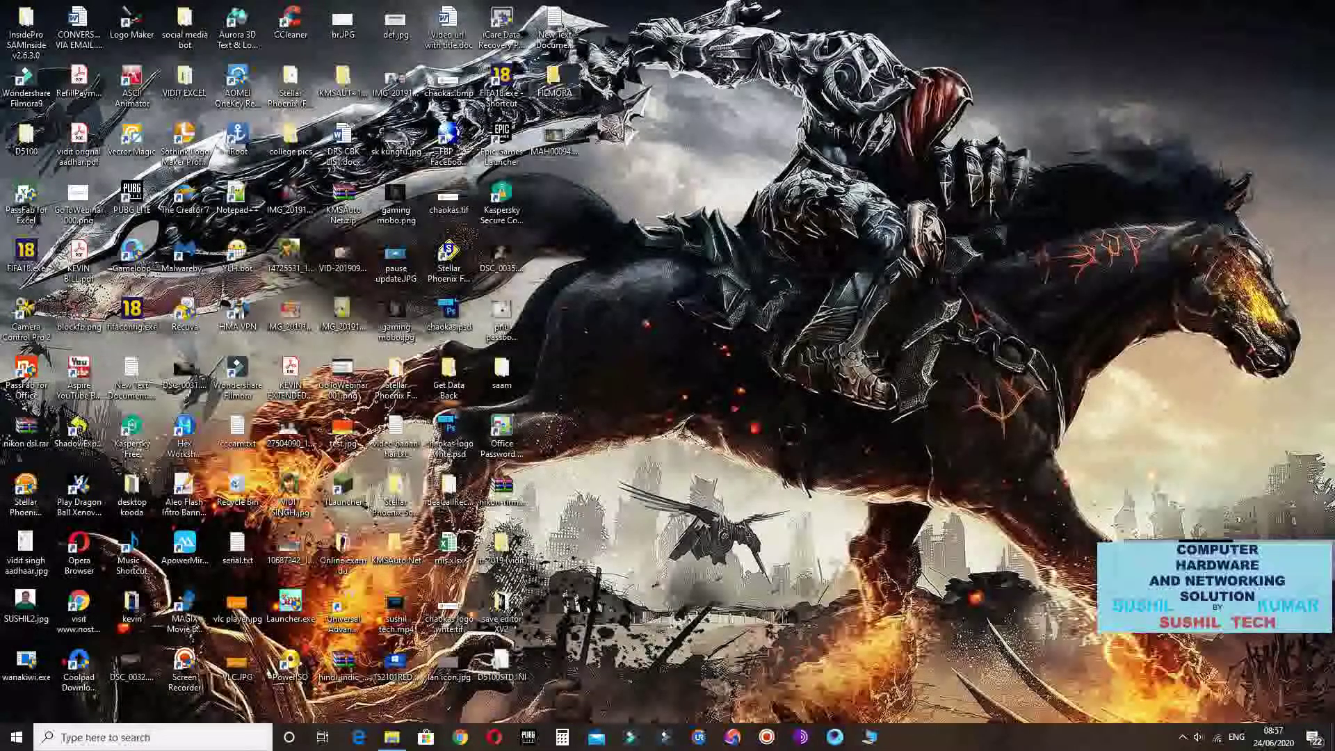
Open the FILMORA folder on the desktop and run the installer filmora_64bit_full846.exe
double_click(554, 82)
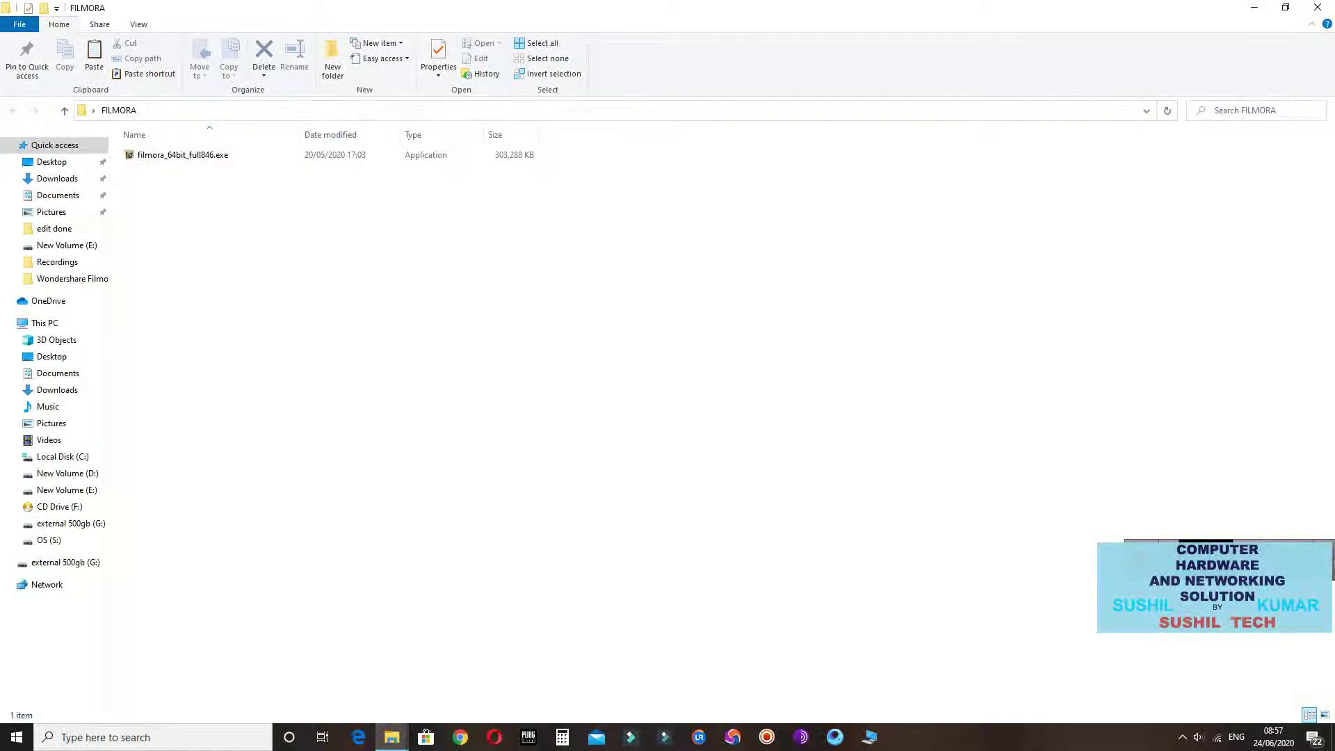
mouse_move(115, 142)
left_mouse_down()
mouse_move(141, 156)
mouse_move(527, 172)
left_mouse_up()
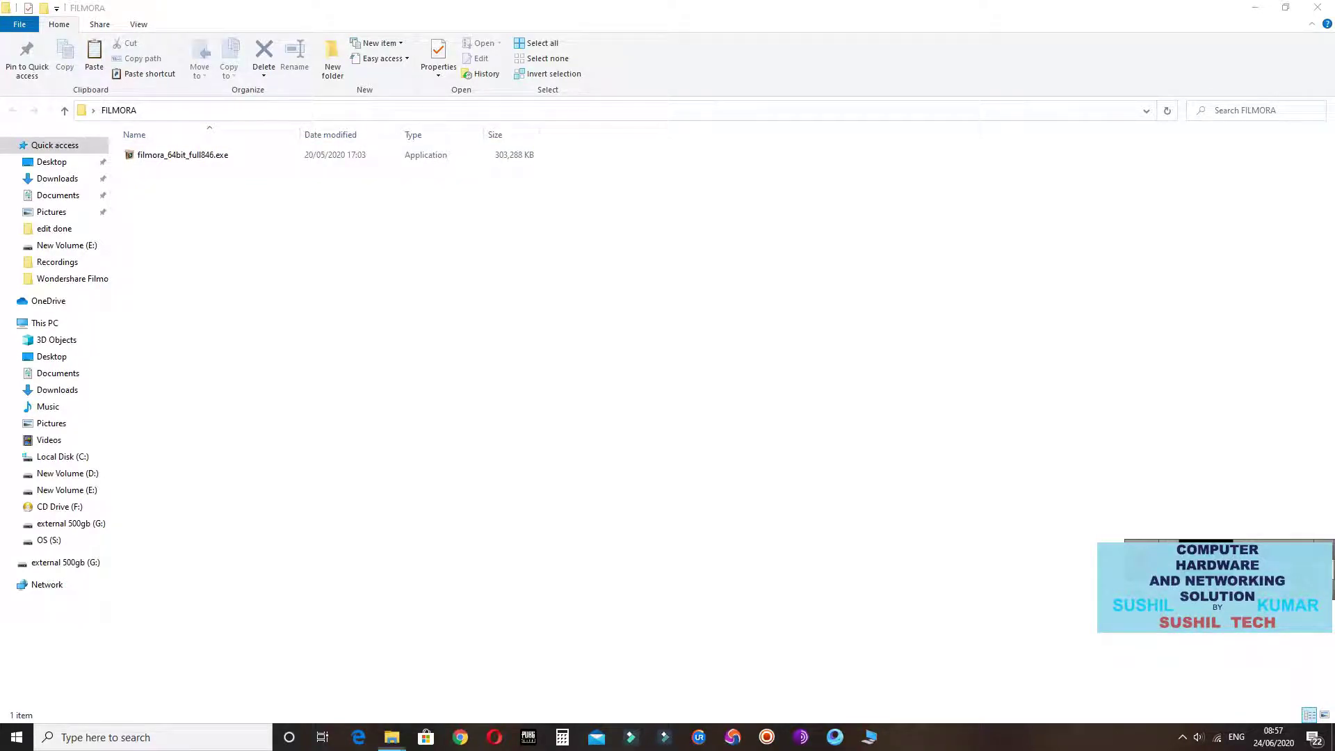
left_click(183, 155)
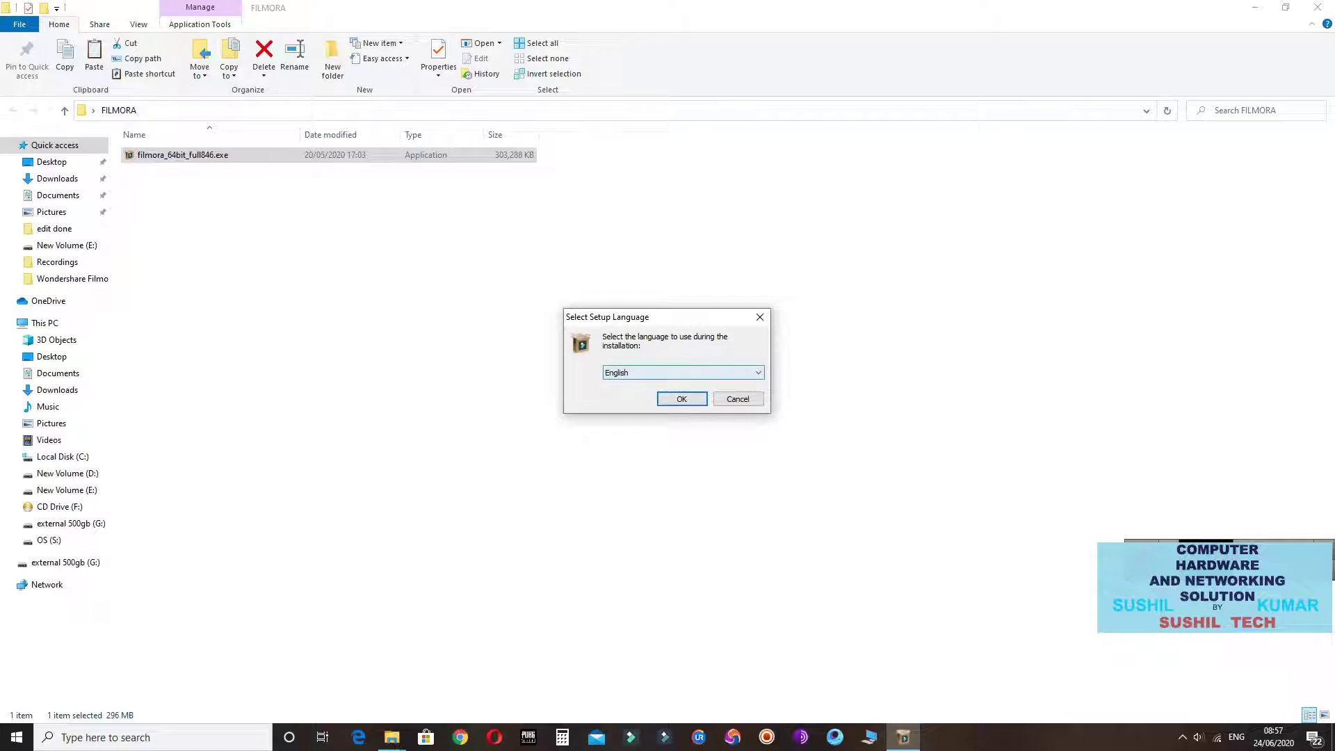
Select English as the language to use during the installation
left_click(695, 373)
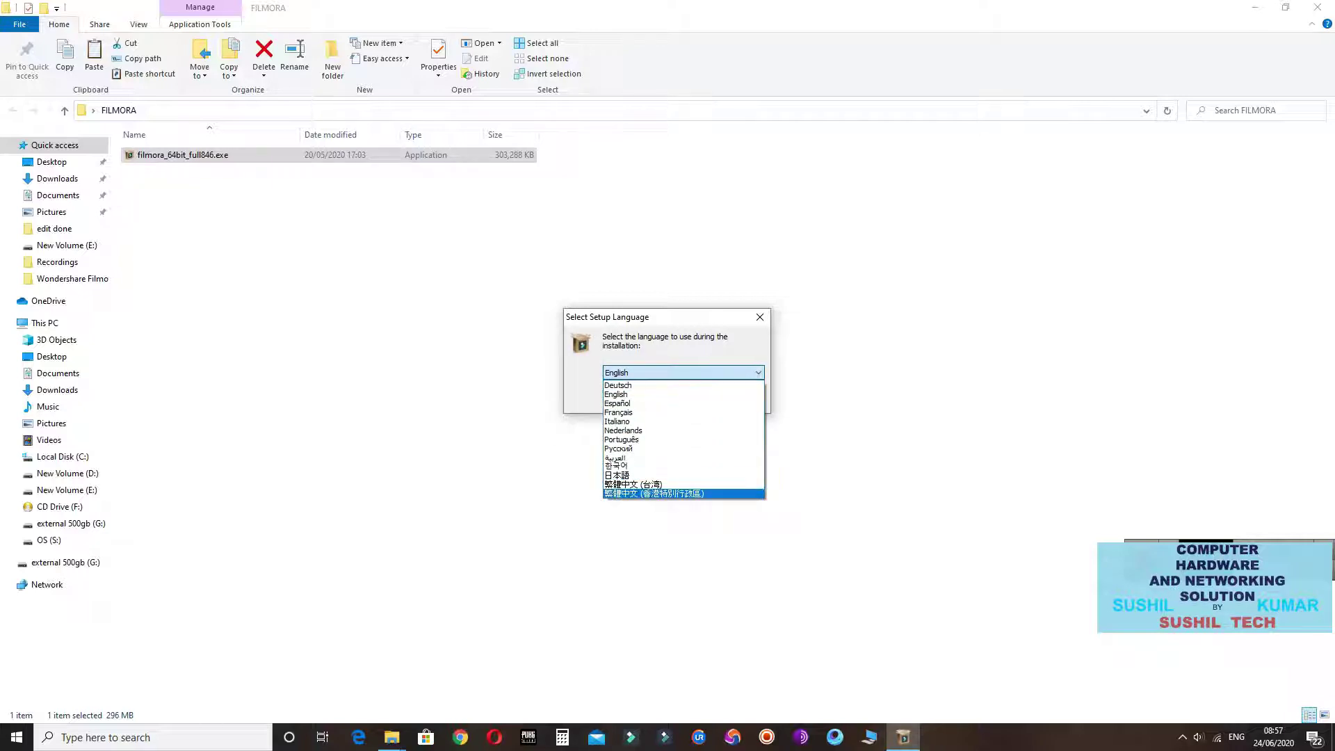
key("Up")
key("Up")
key("Up")
key("Up")
key("Up")
key("Up")
key("Up")
key("Up")
key("Up")
key("Up")
key("Up")
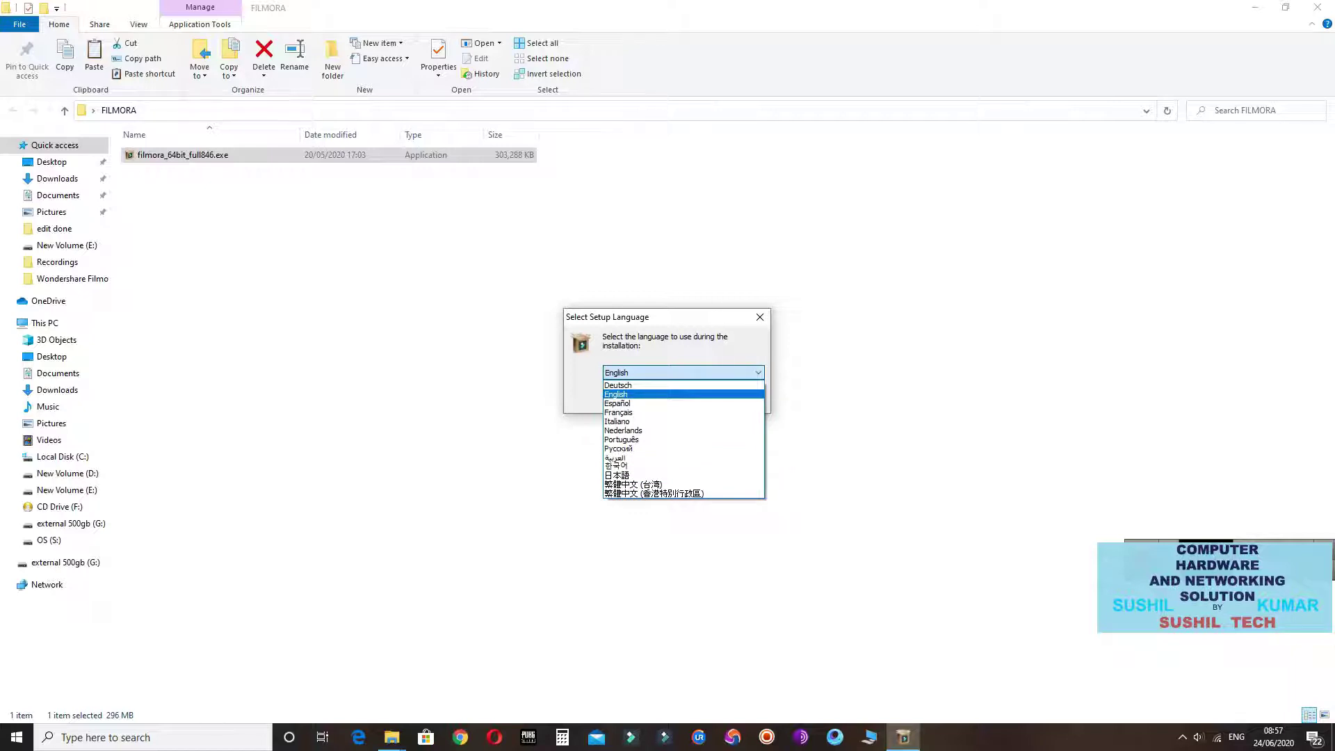
key("Return")
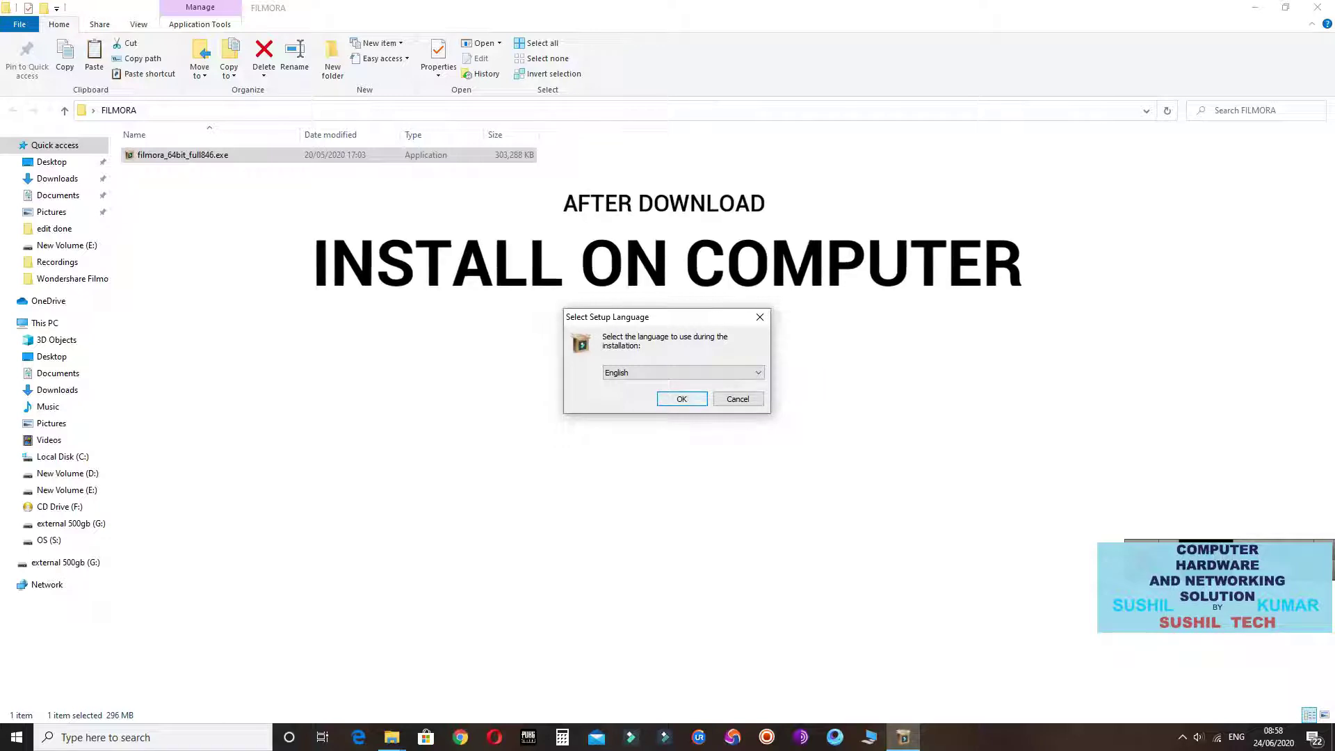
Continue the setup, decline removing the version already on the computer, and close the FILMORA folder
key("Return")
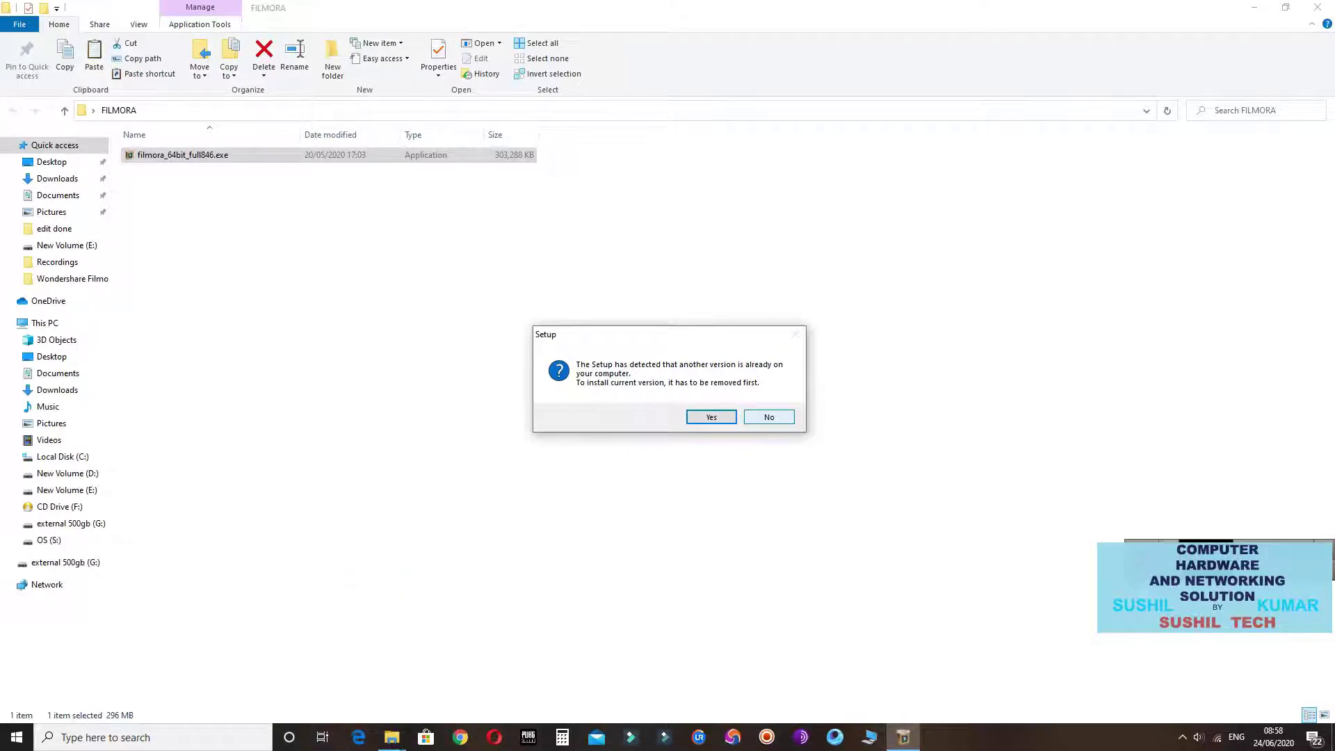
left_click(769, 416)
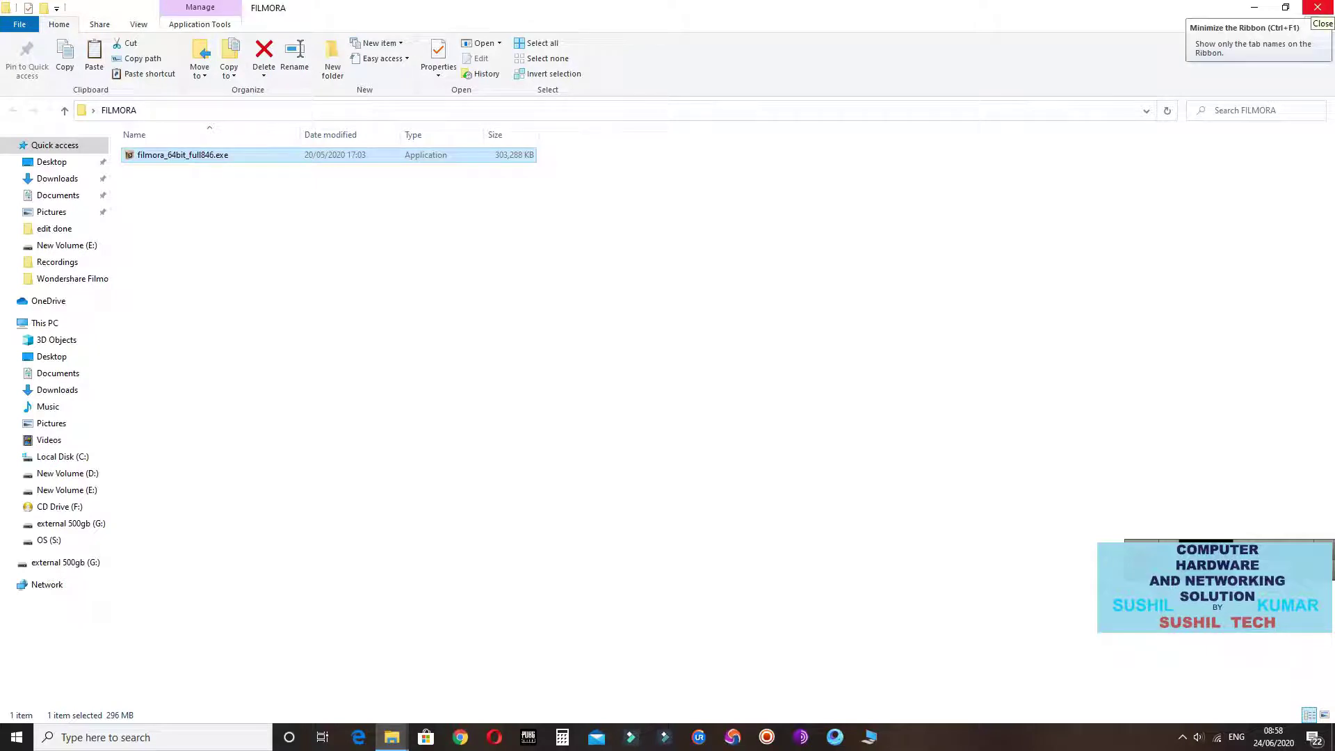
left_click(1318, 7)
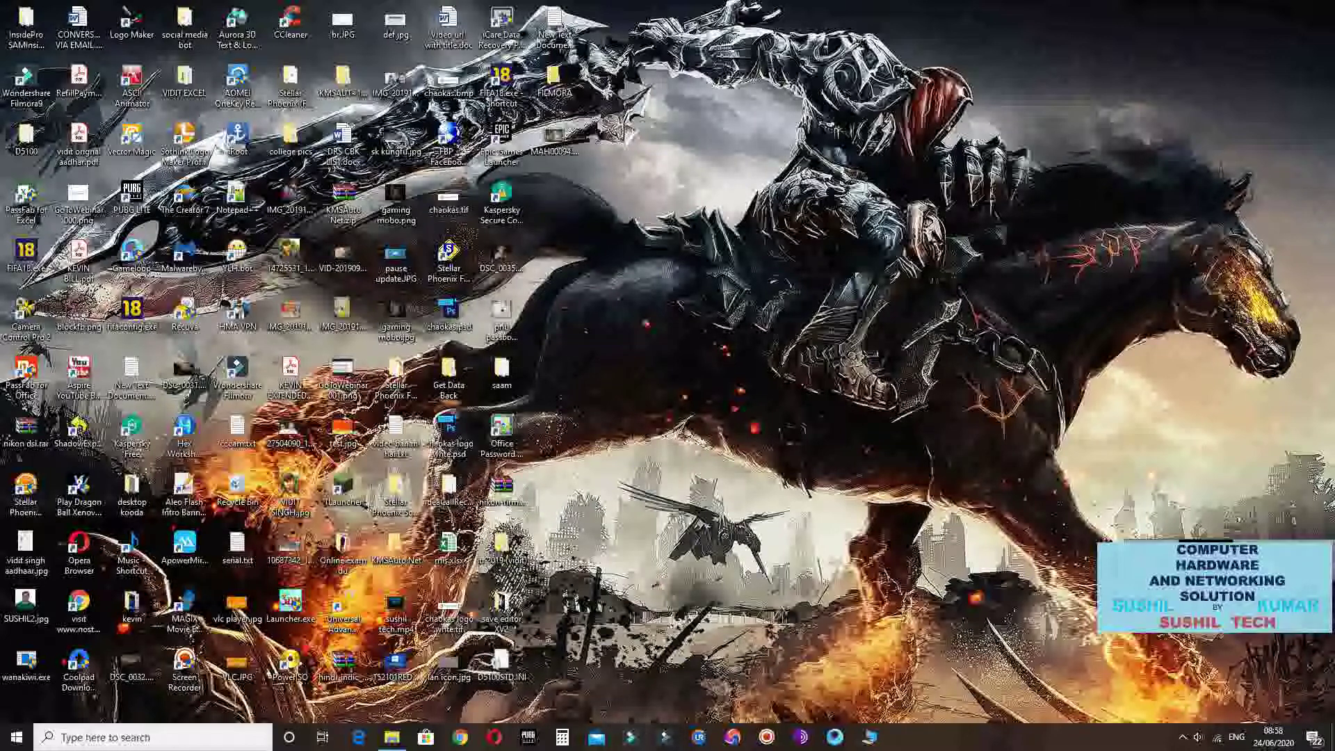
Launch Filmora9, create a new 16:9 (Widescreen) project, and dismiss the Message Center
left_click(630, 737)
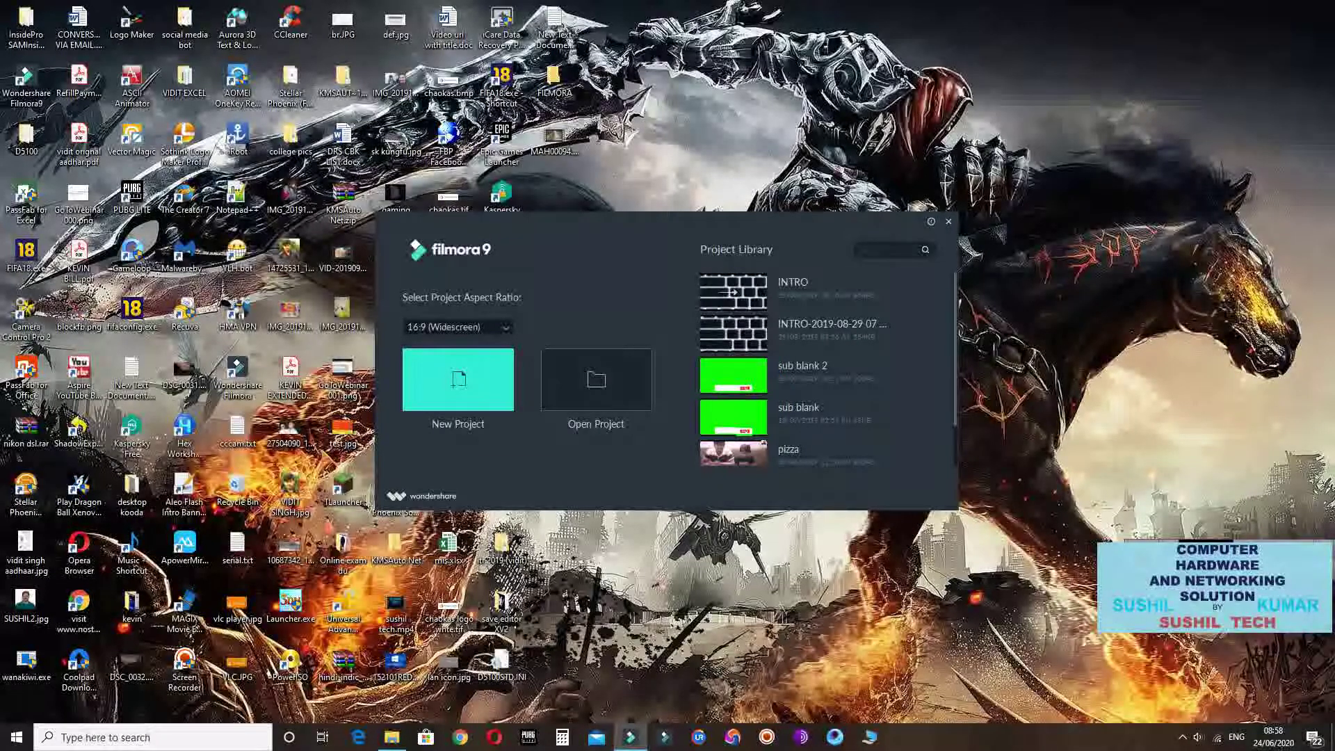
left_click(459, 380)
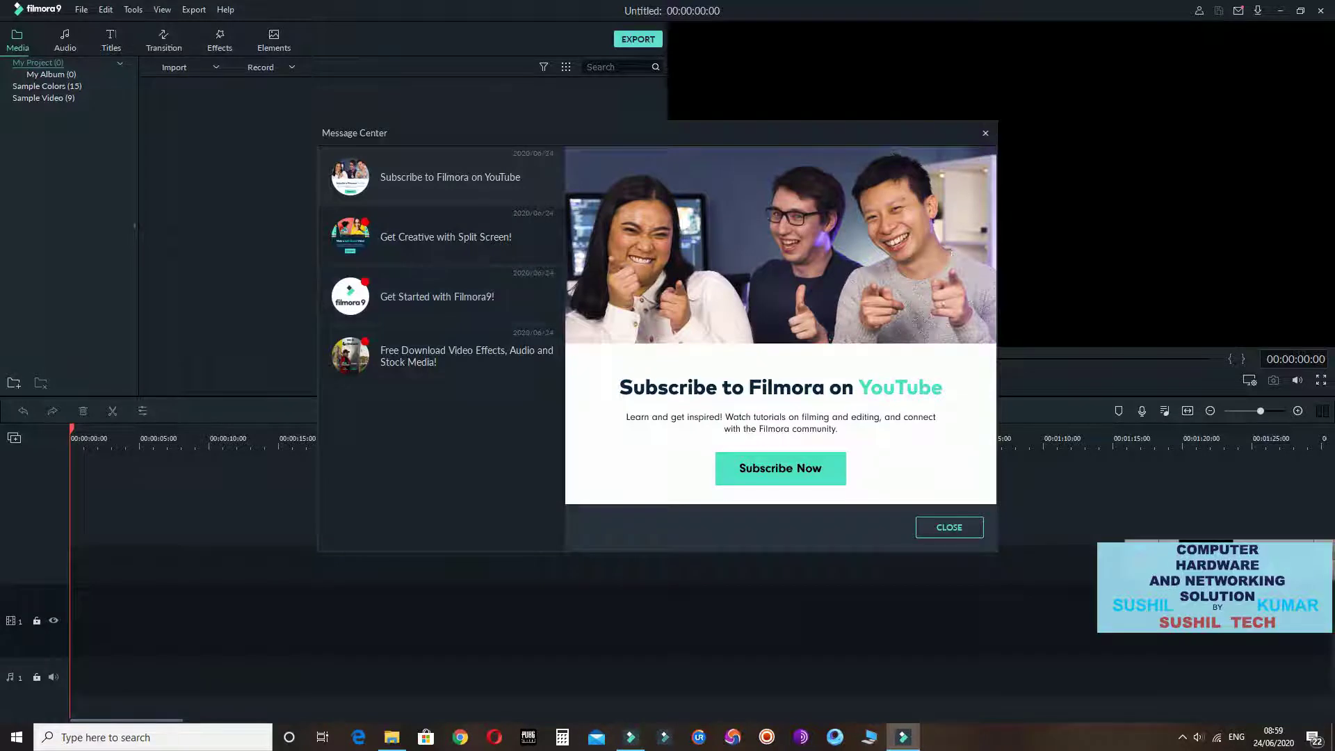
left_click(949, 528)
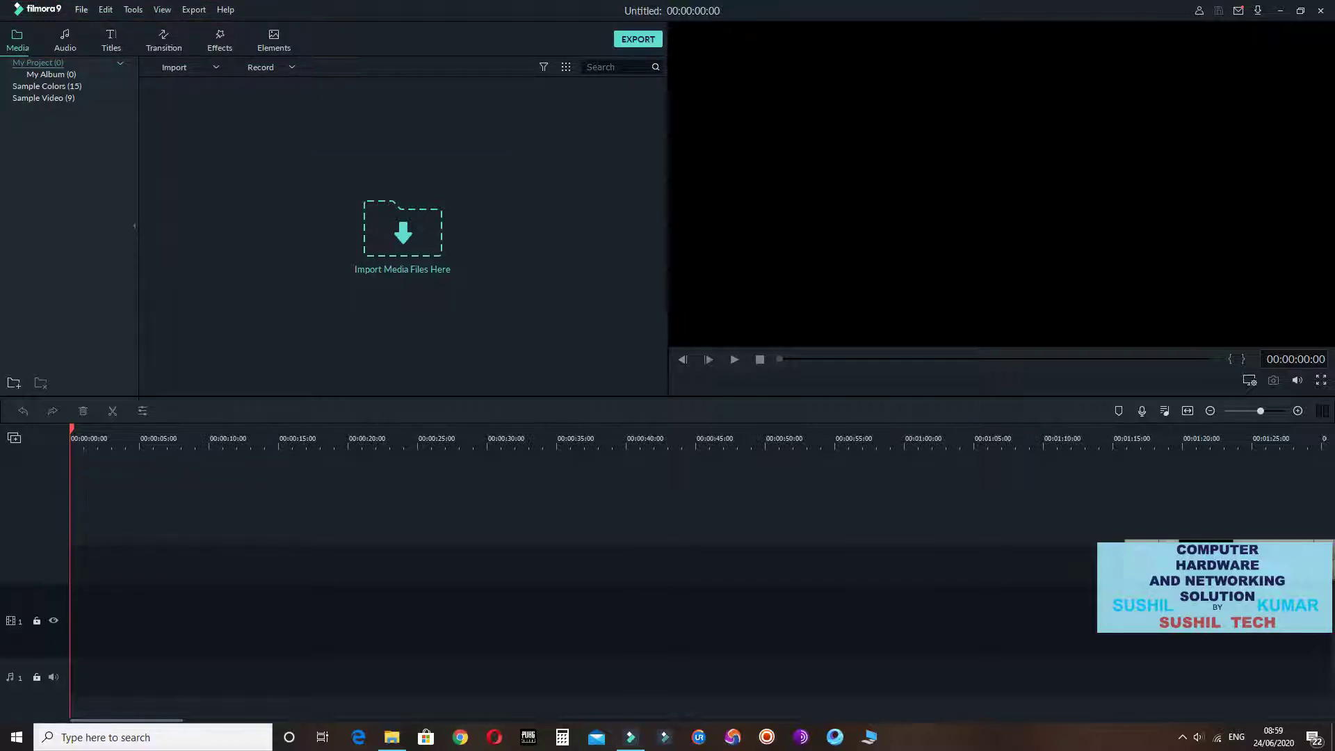
Examine the File commands for opening projects and for importing, downloading and recording media
left_click(81, 10)
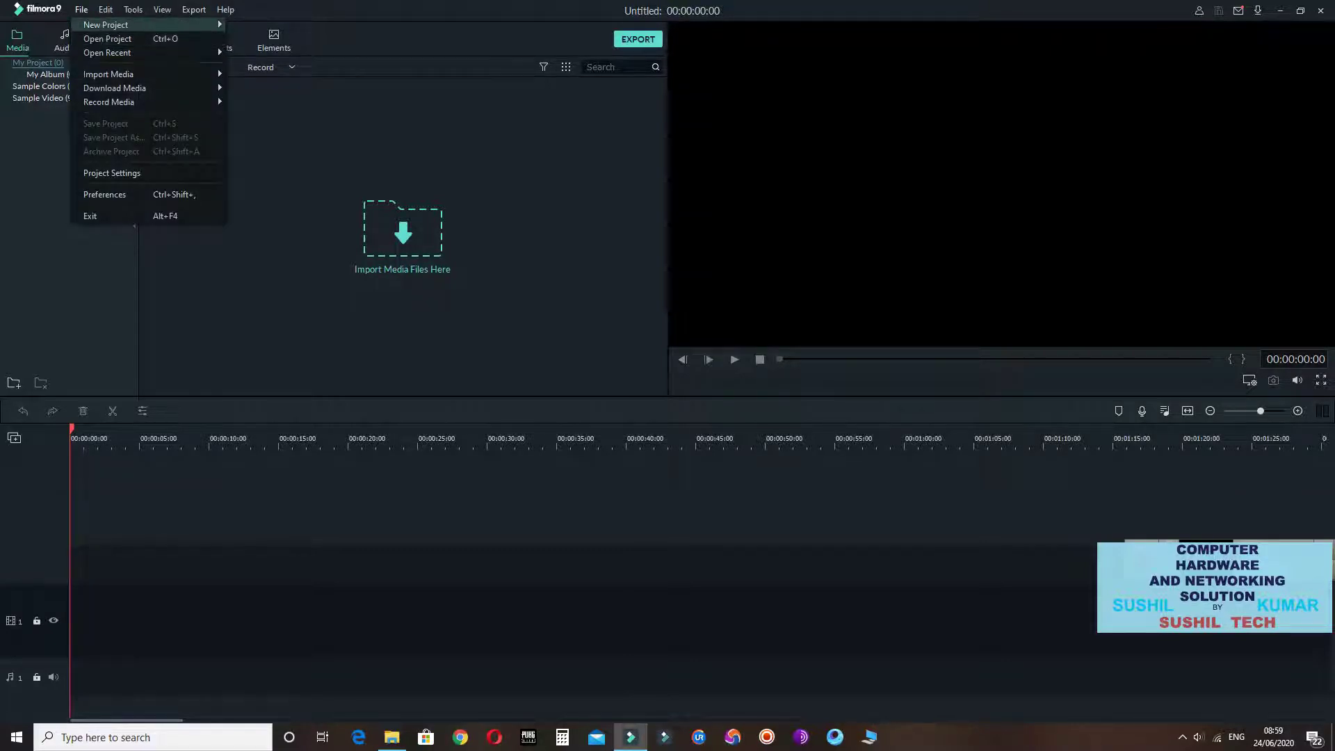
mouse_move(115, 25)
key("Down")
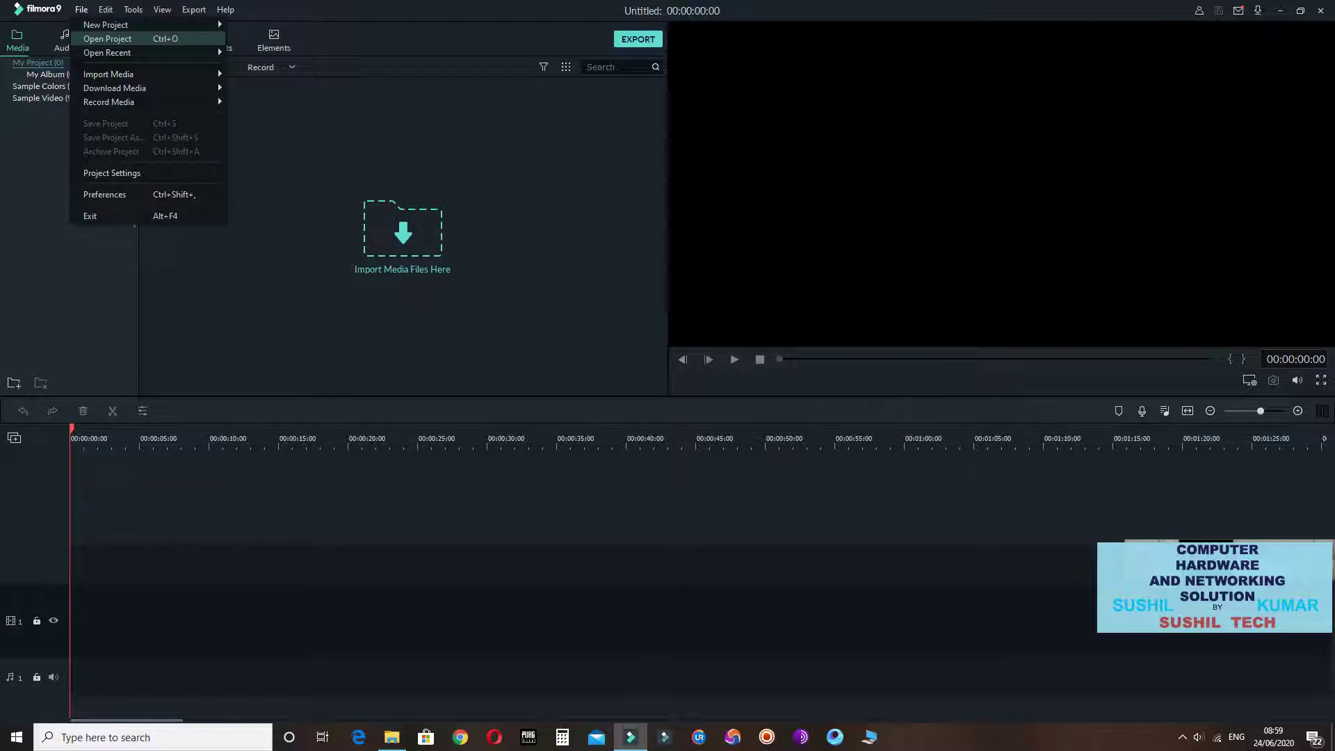
key("Down")
key("Down")
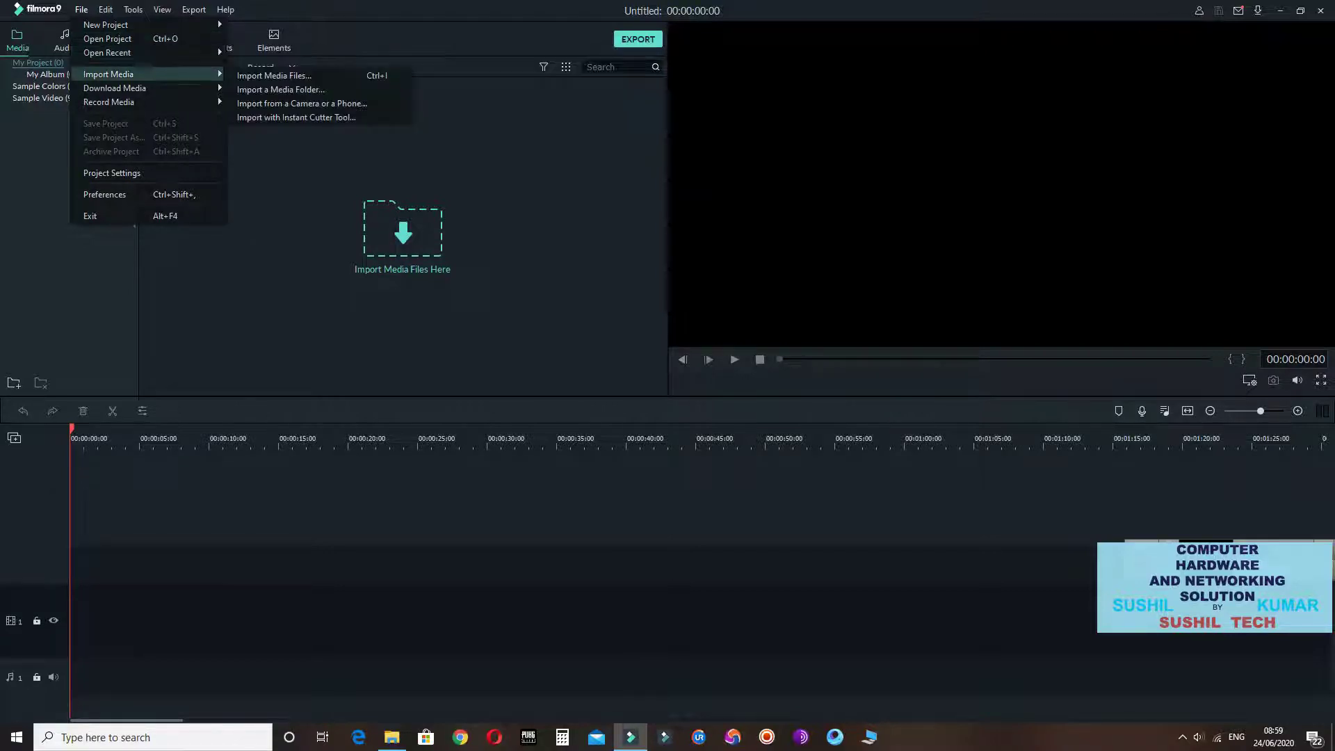
key("Up")
key("Up")
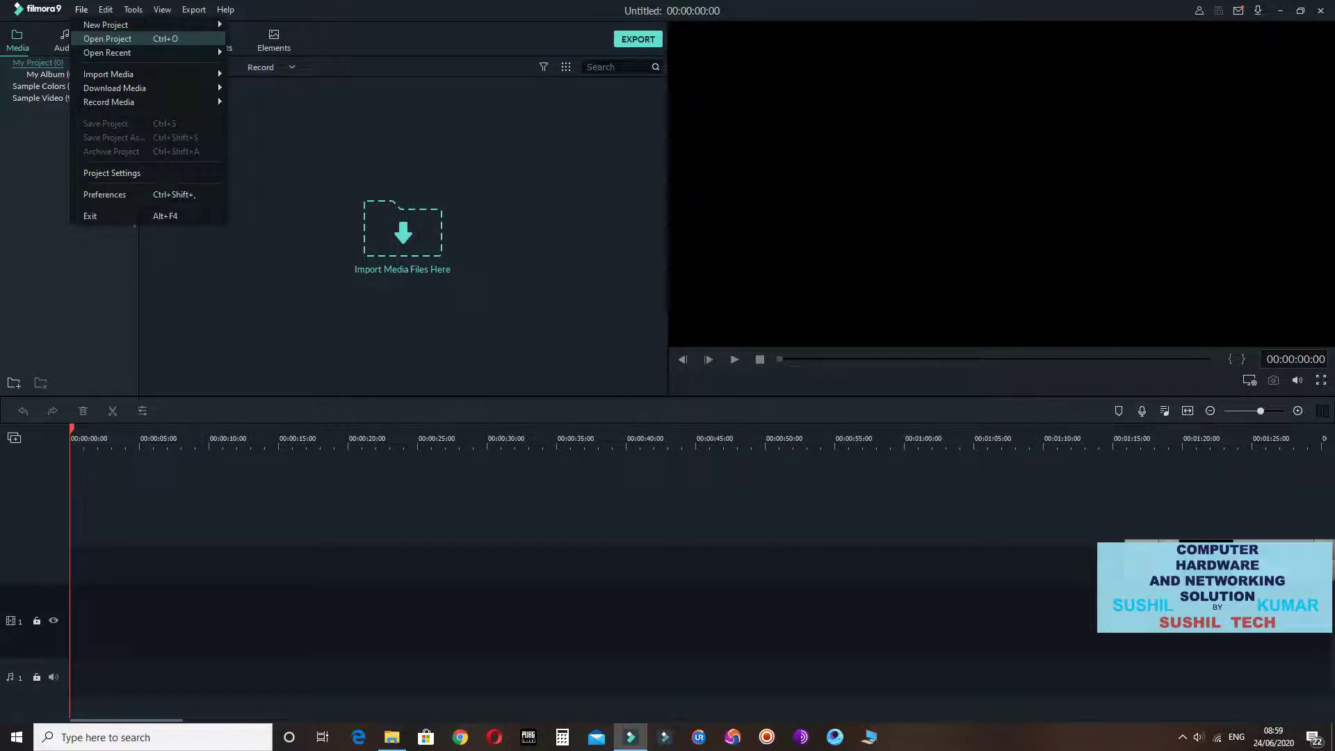
key("Down")
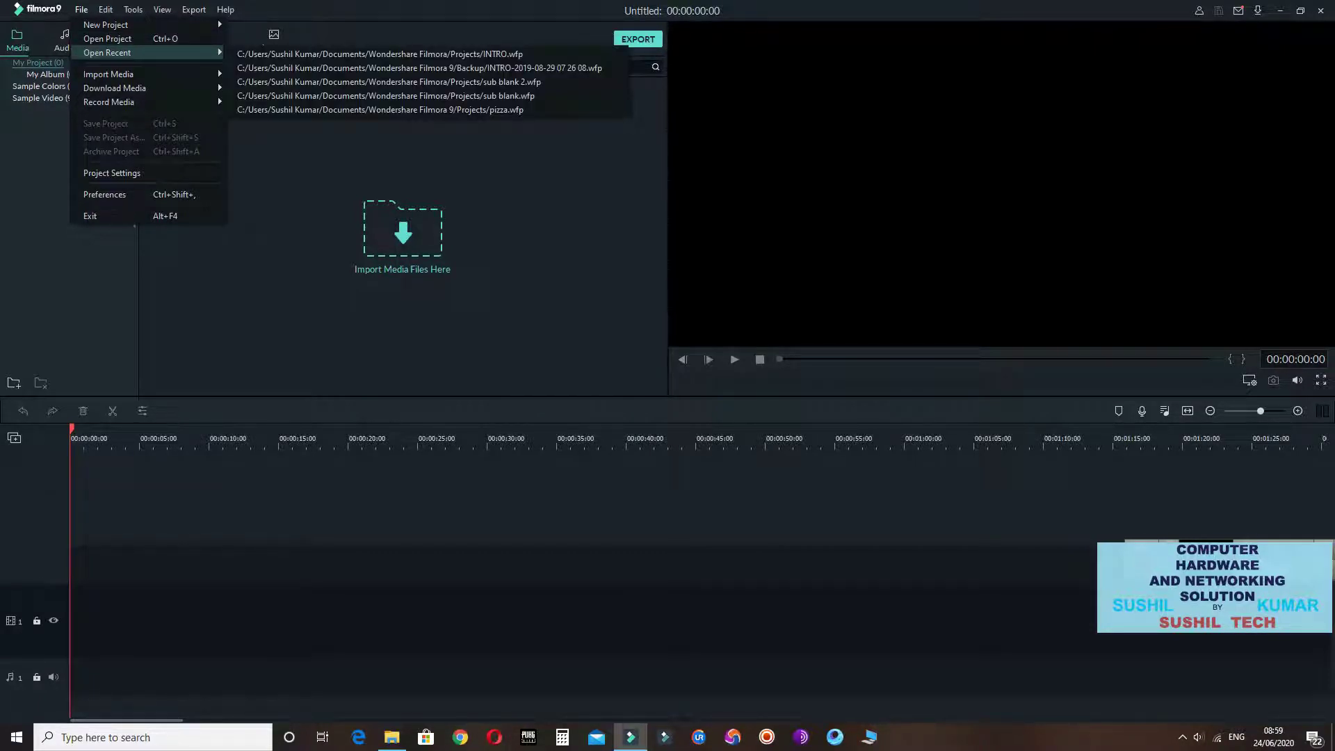
key("Down")
key("Down")
key("Down")
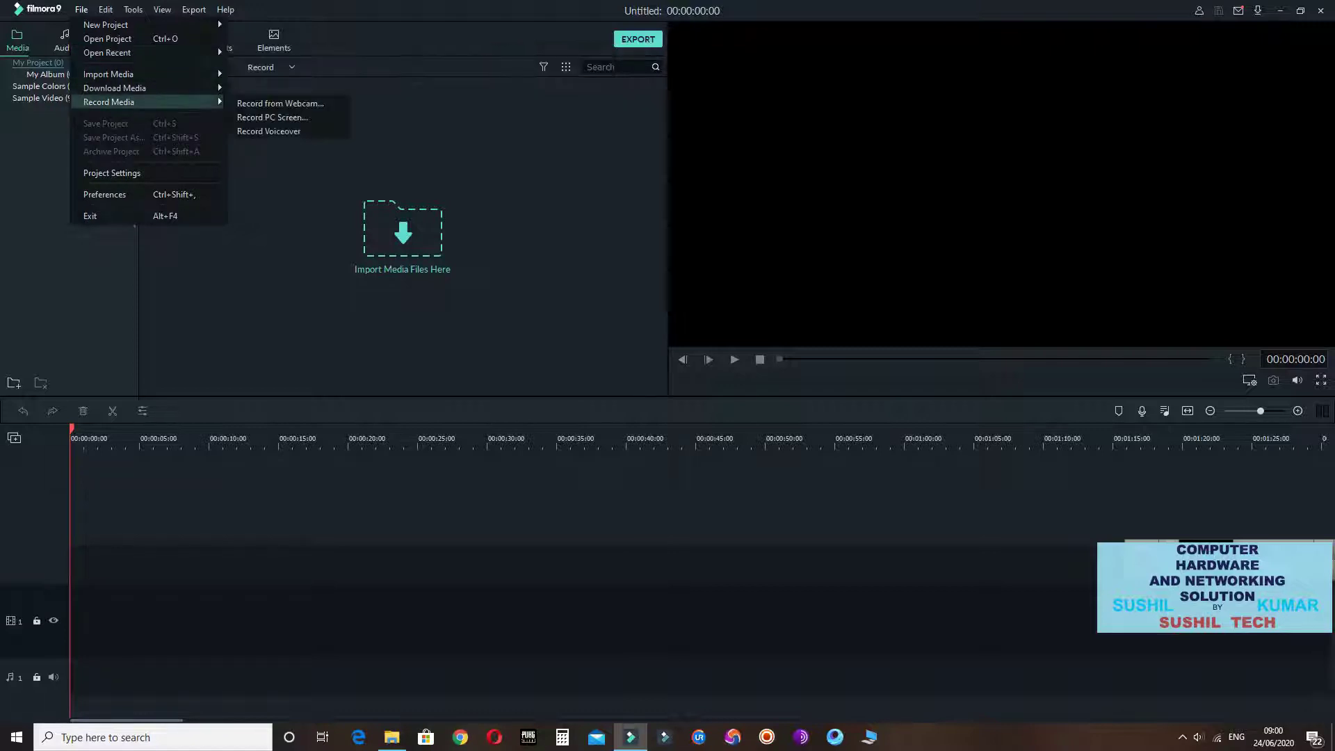
key("Up")
key("Up")
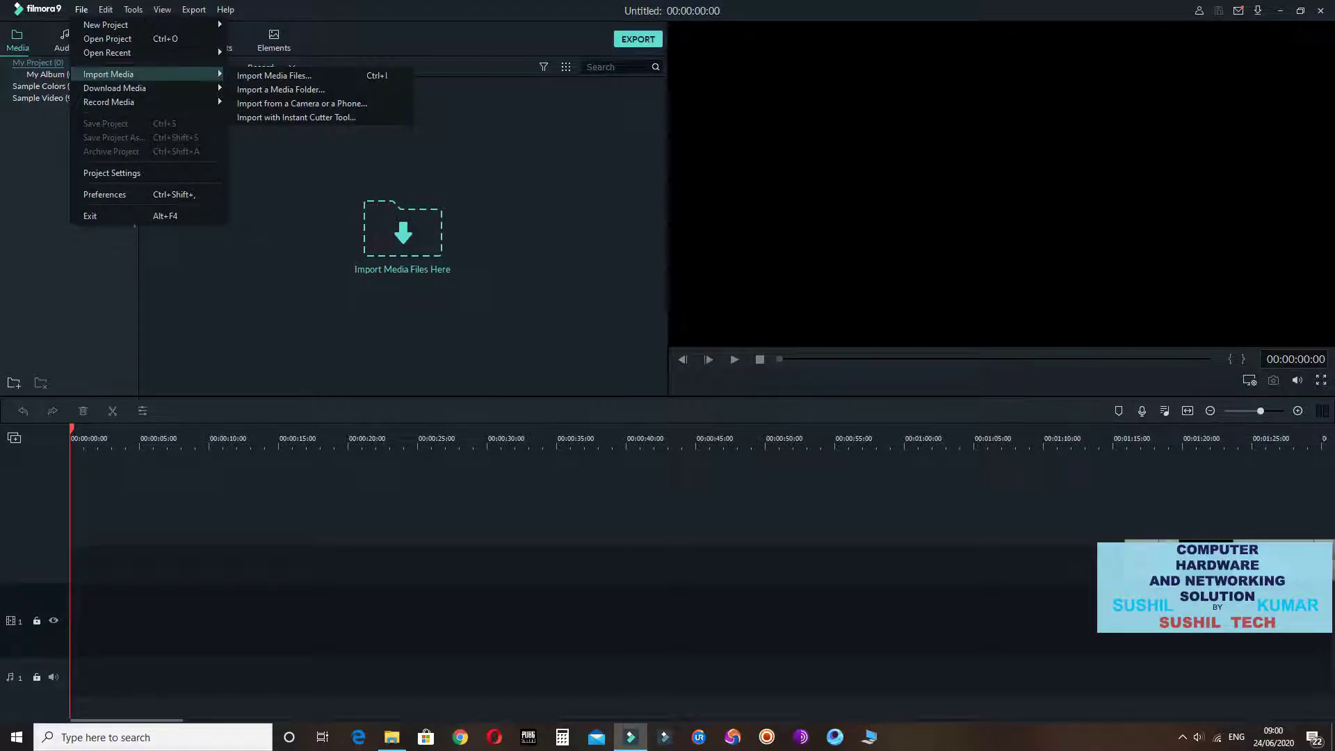
mouse_move(139, 88)
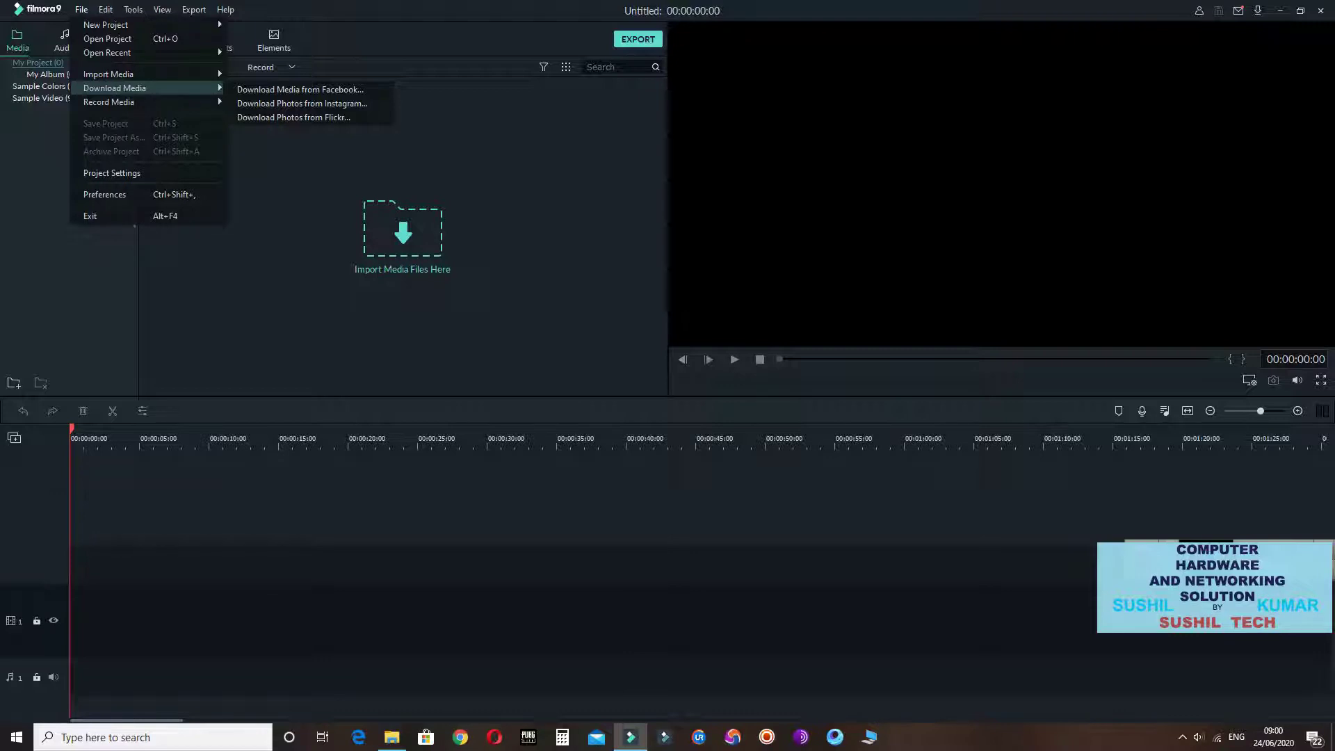
mouse_move(216, 102)
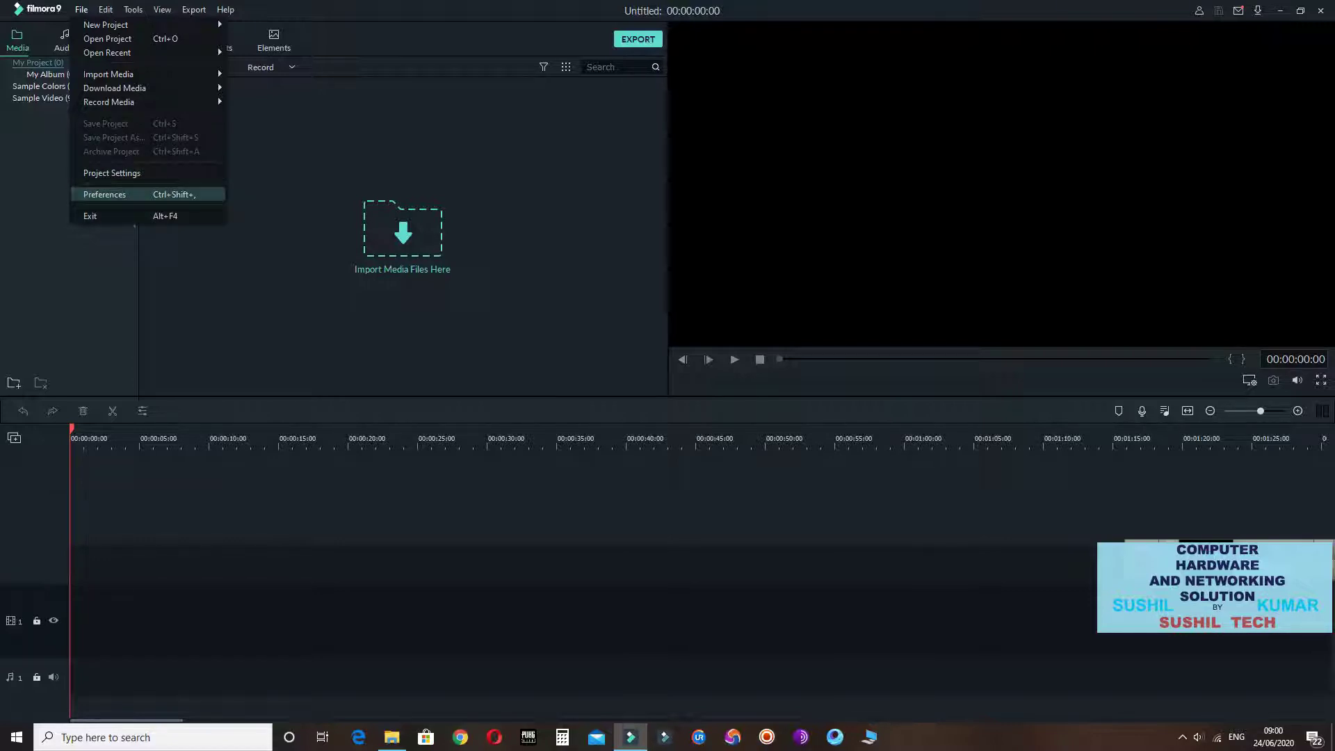
Review the General, Folders, Editing and Save preferences, enable GPU acceleration in the performance preferences, and apply the change
left_click(104, 194)
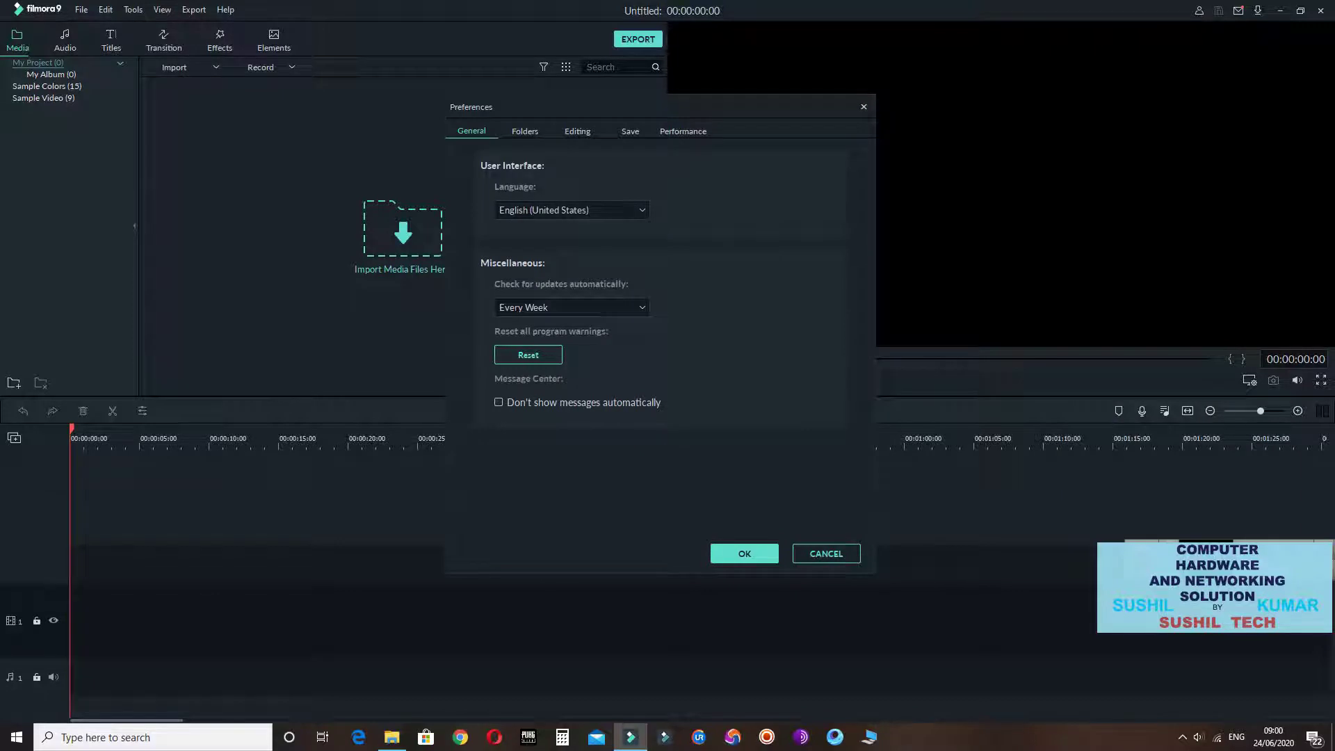
left_click(525, 131)
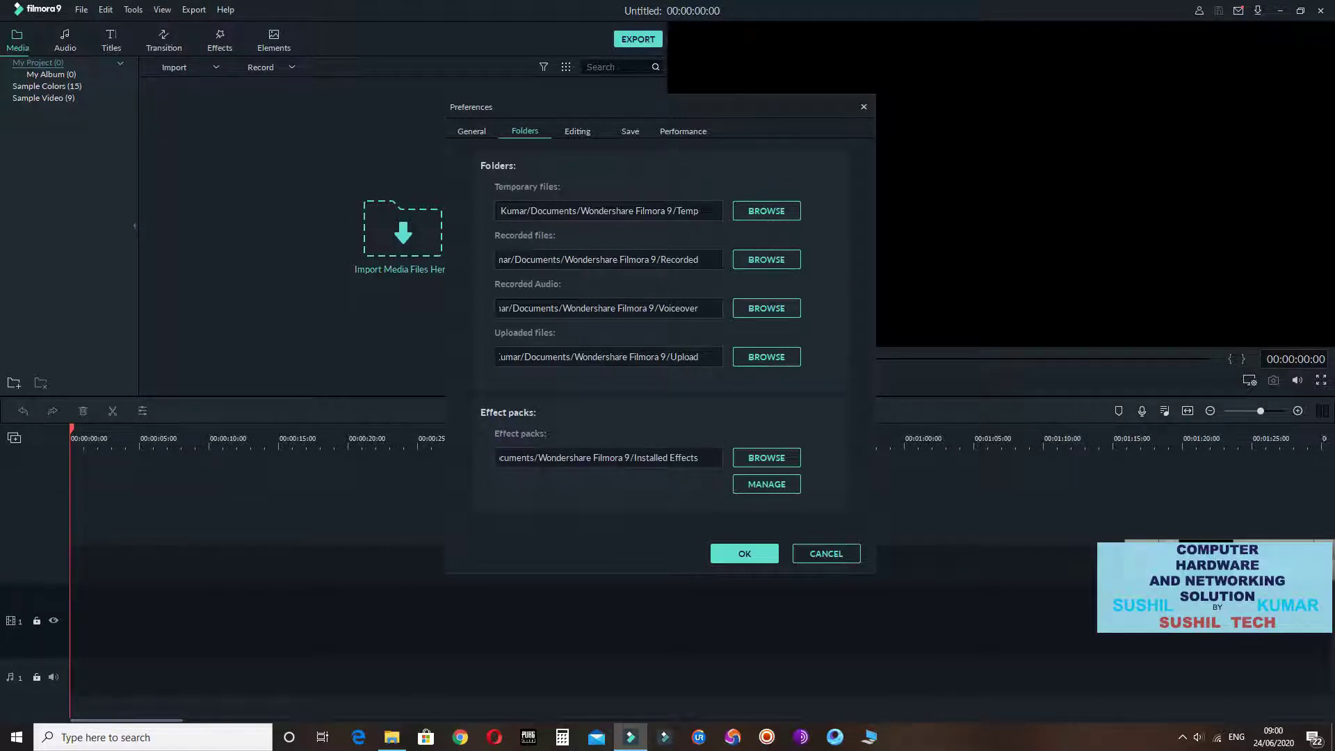
left_click(577, 132)
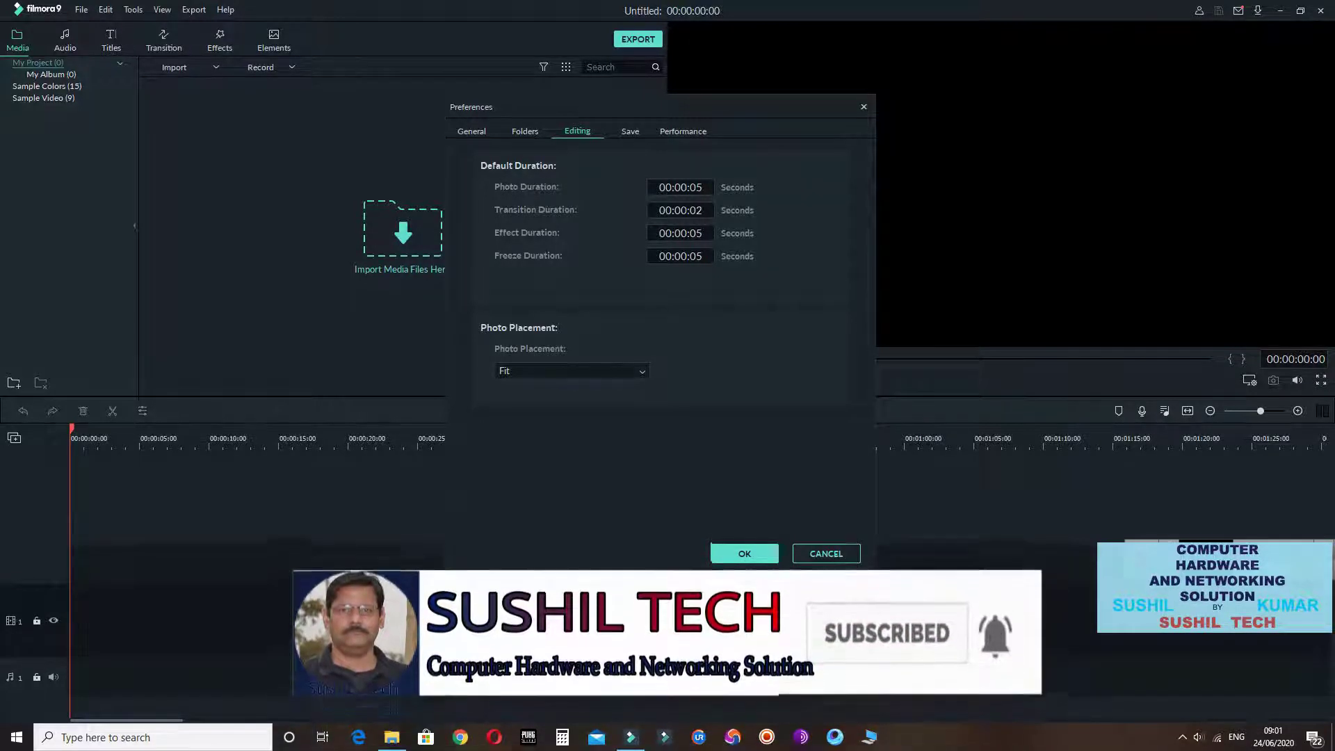
left_click(630, 131)
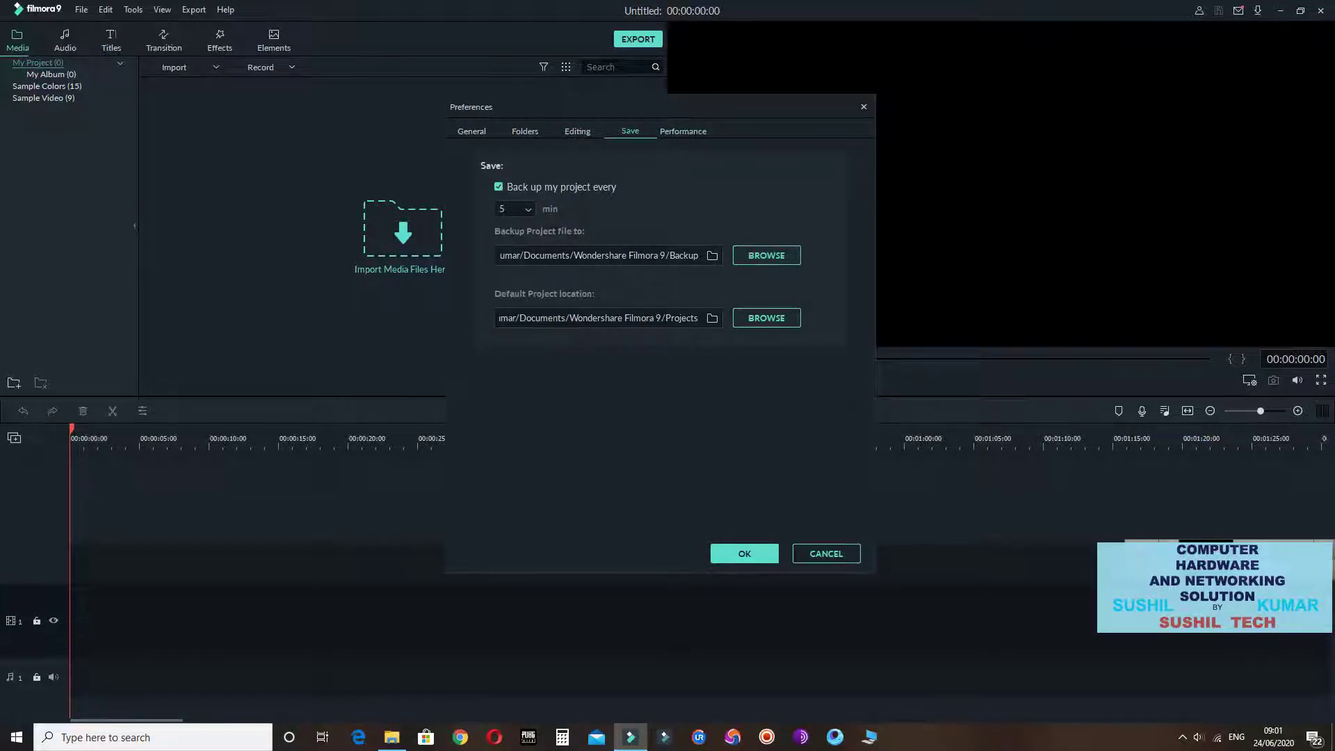
left_click(683, 131)
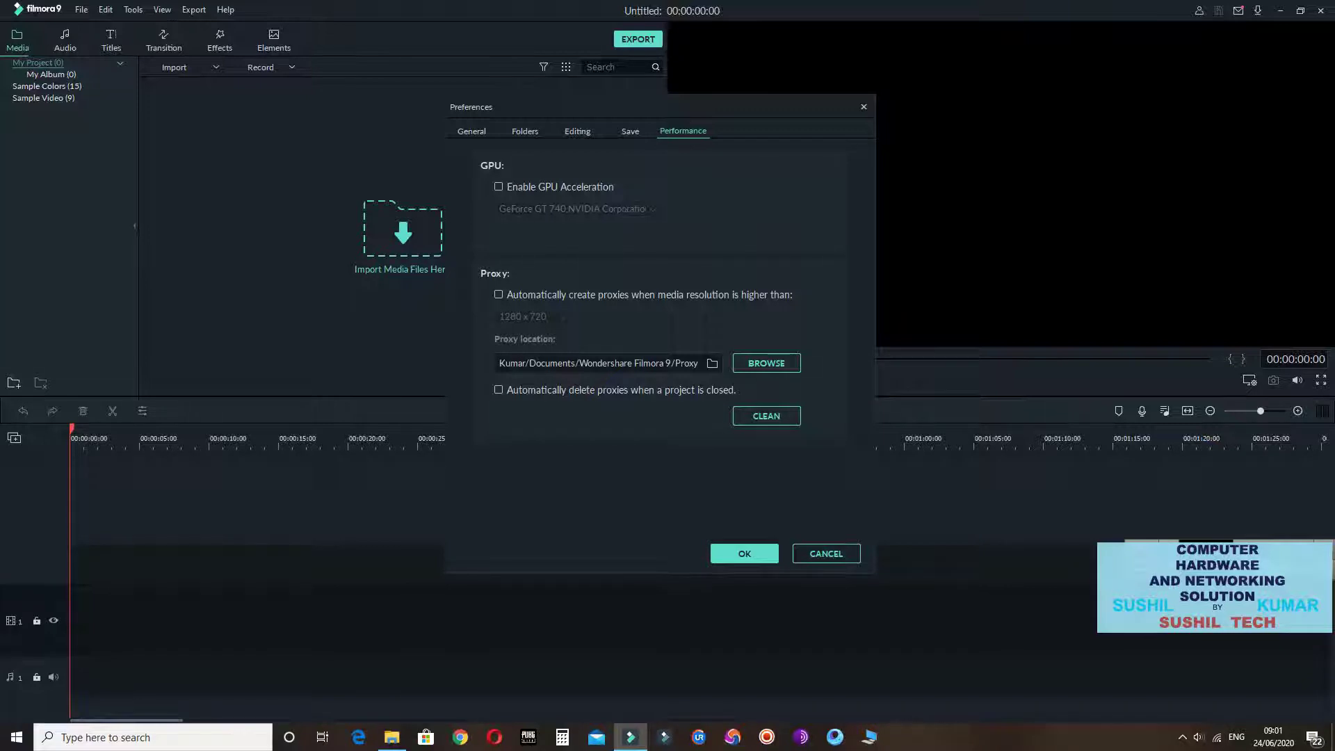
left_click(499, 187)
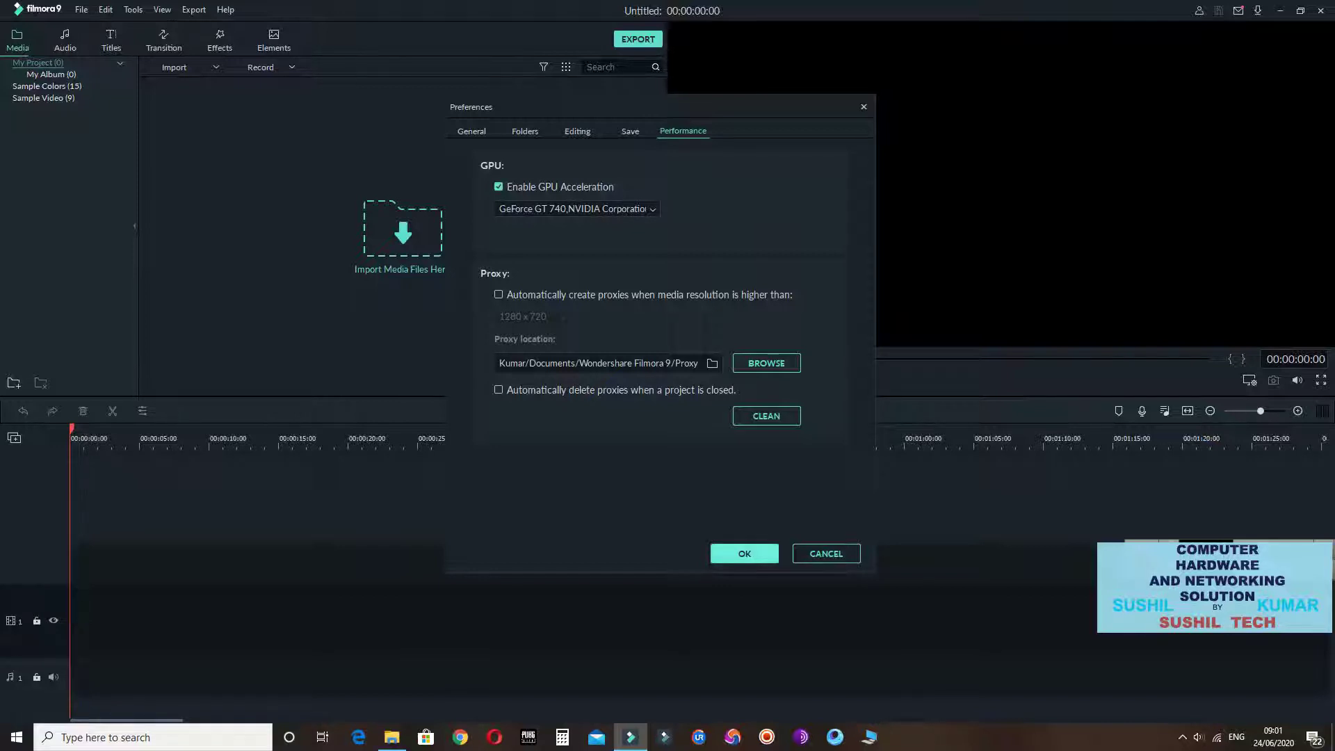
left_click(745, 554)
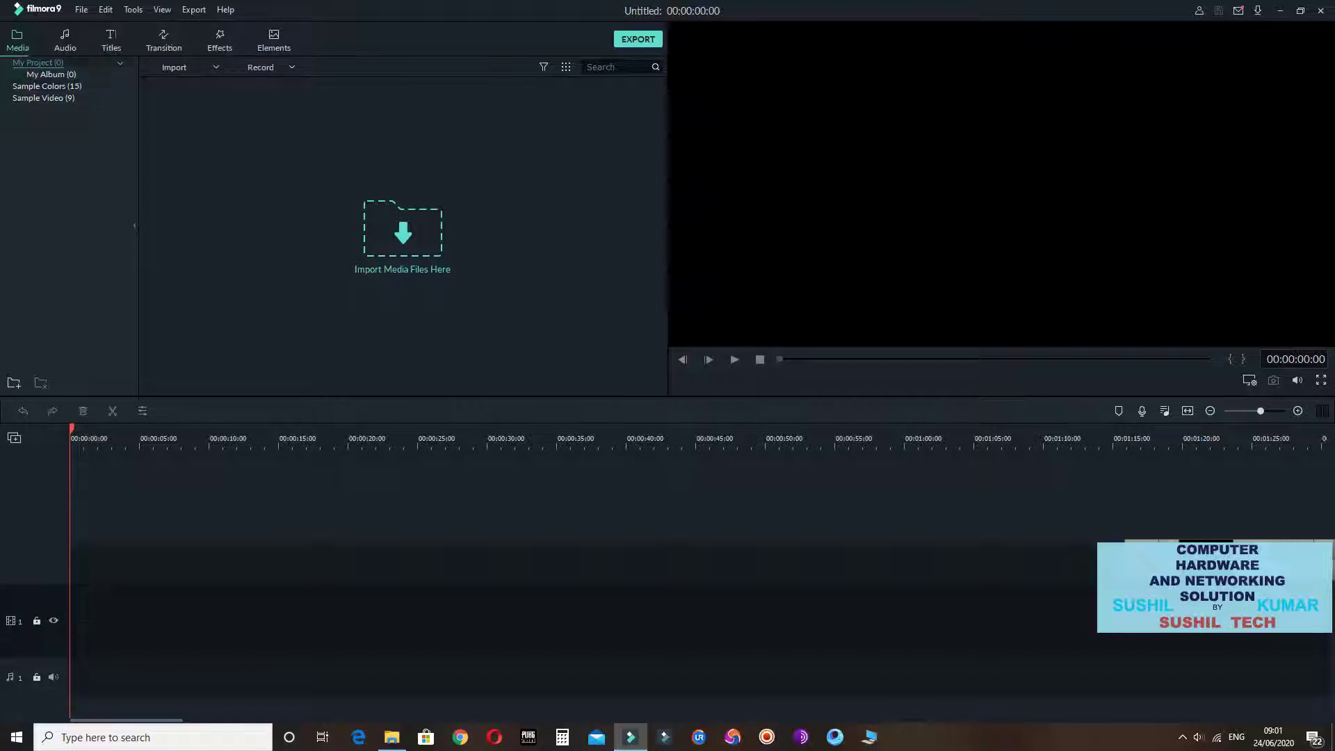
Examine the Edit commands, the media view, sorting and grouping options, and the commands for exporting a video
left_click(106, 10)
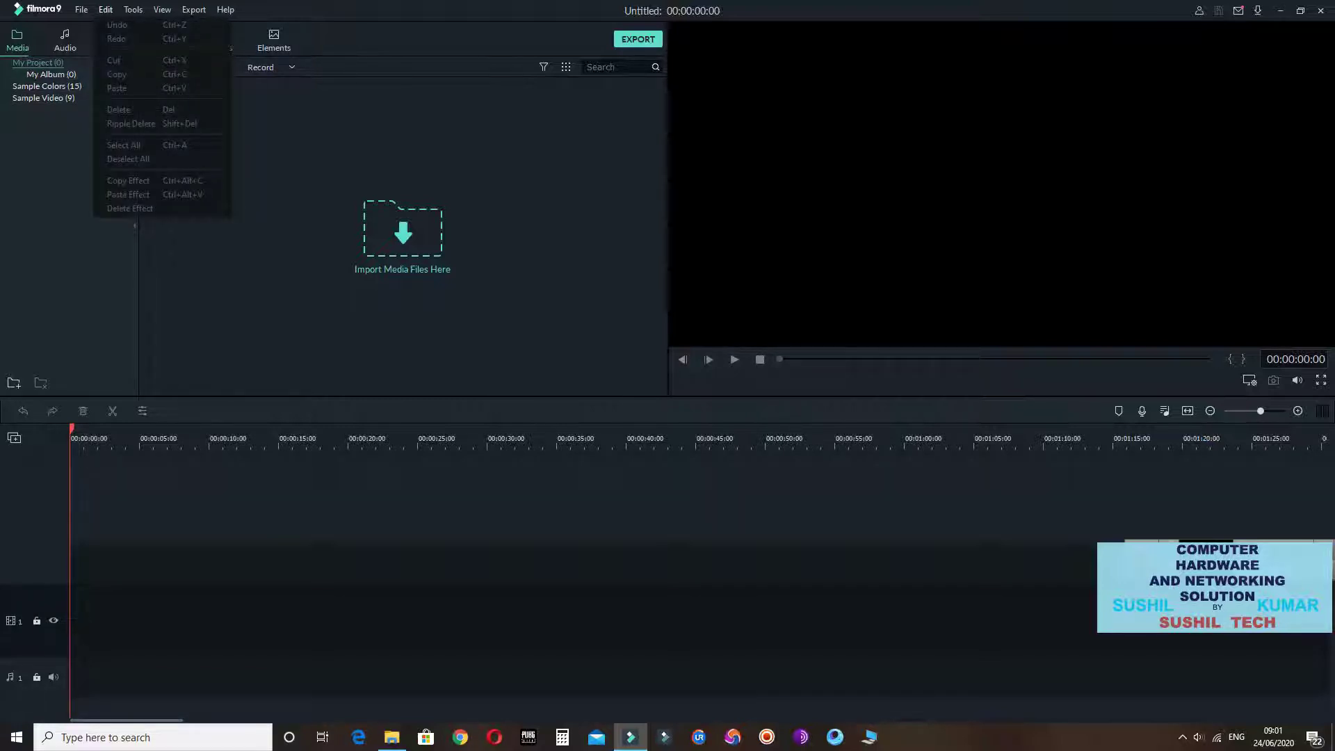
left_click(133, 9)
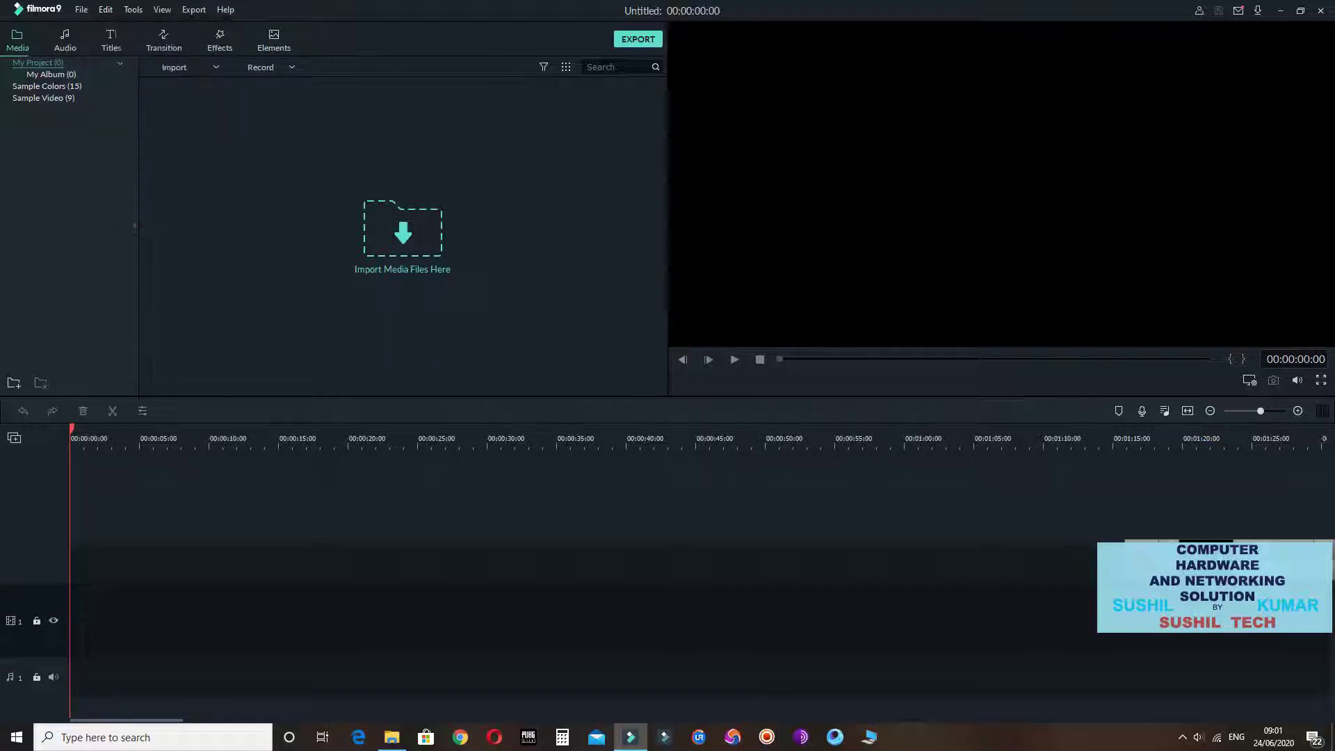
key("alt+t")
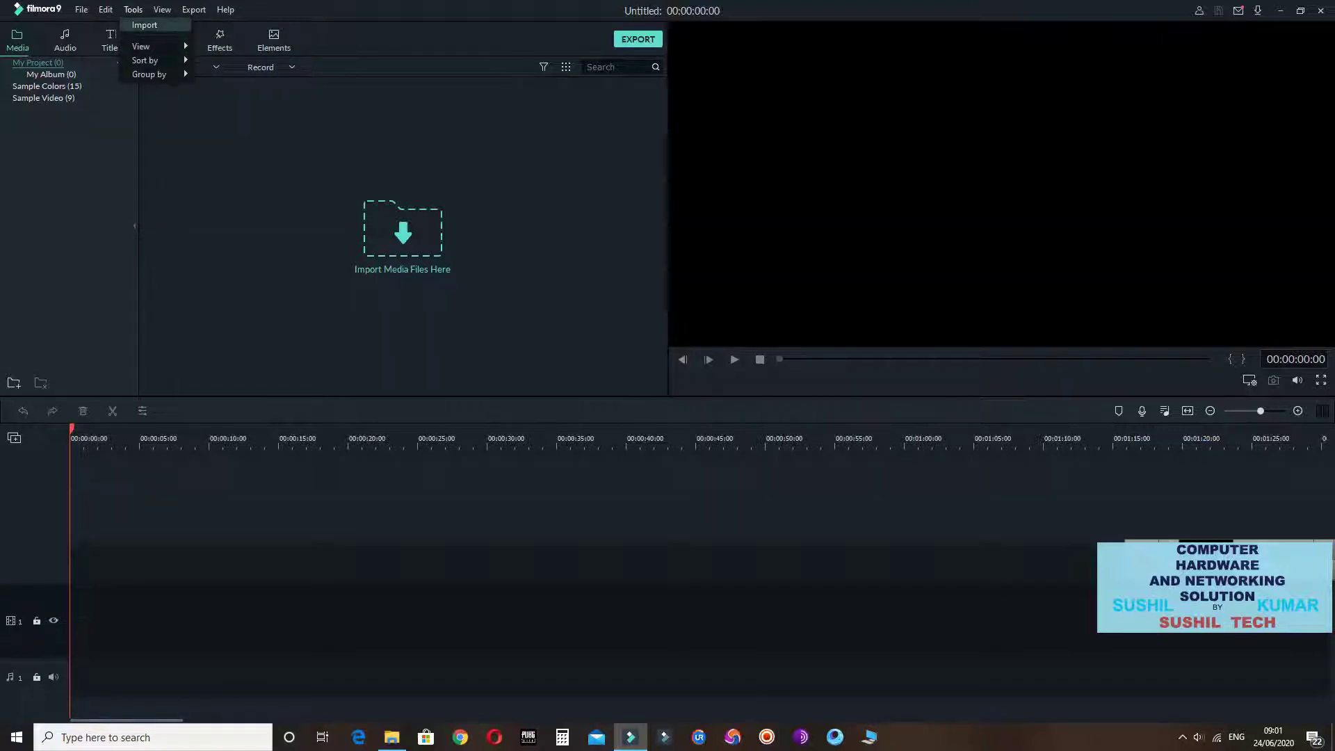
key("Down")
key("Down")
key("Down")
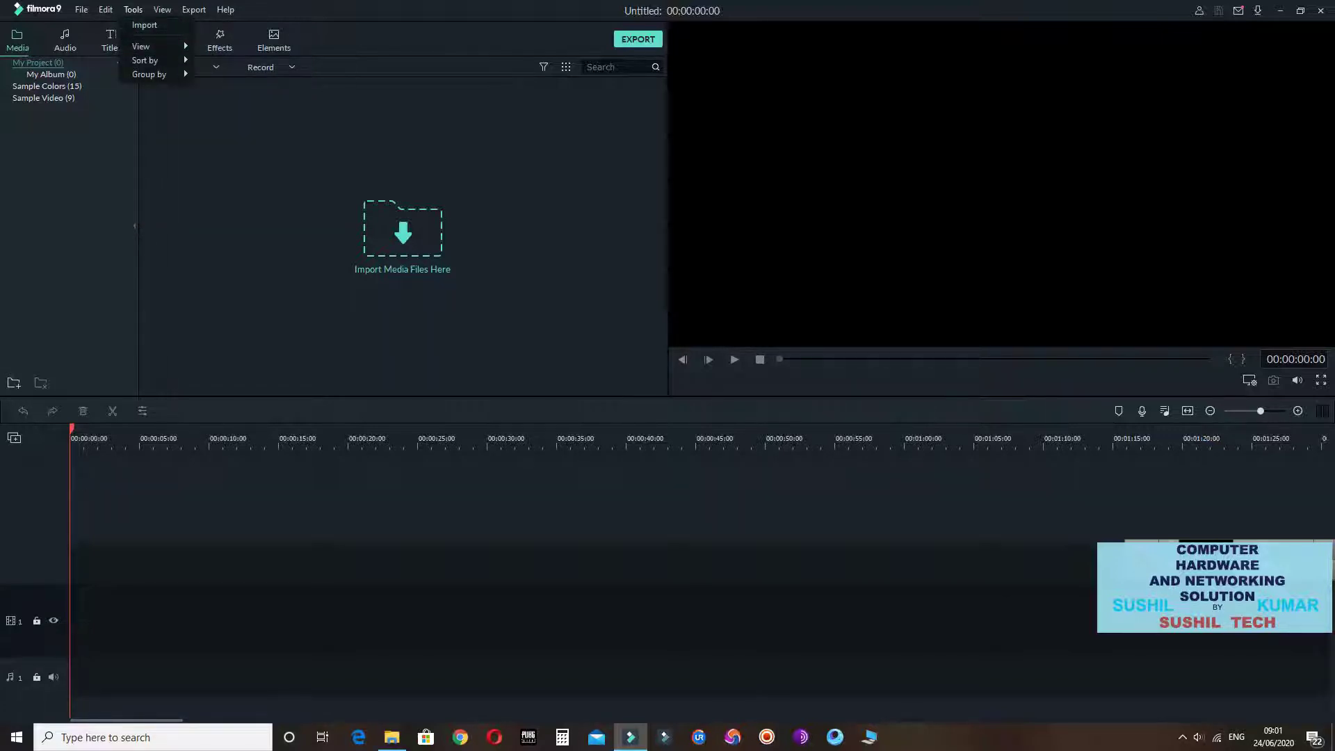
key("Right")
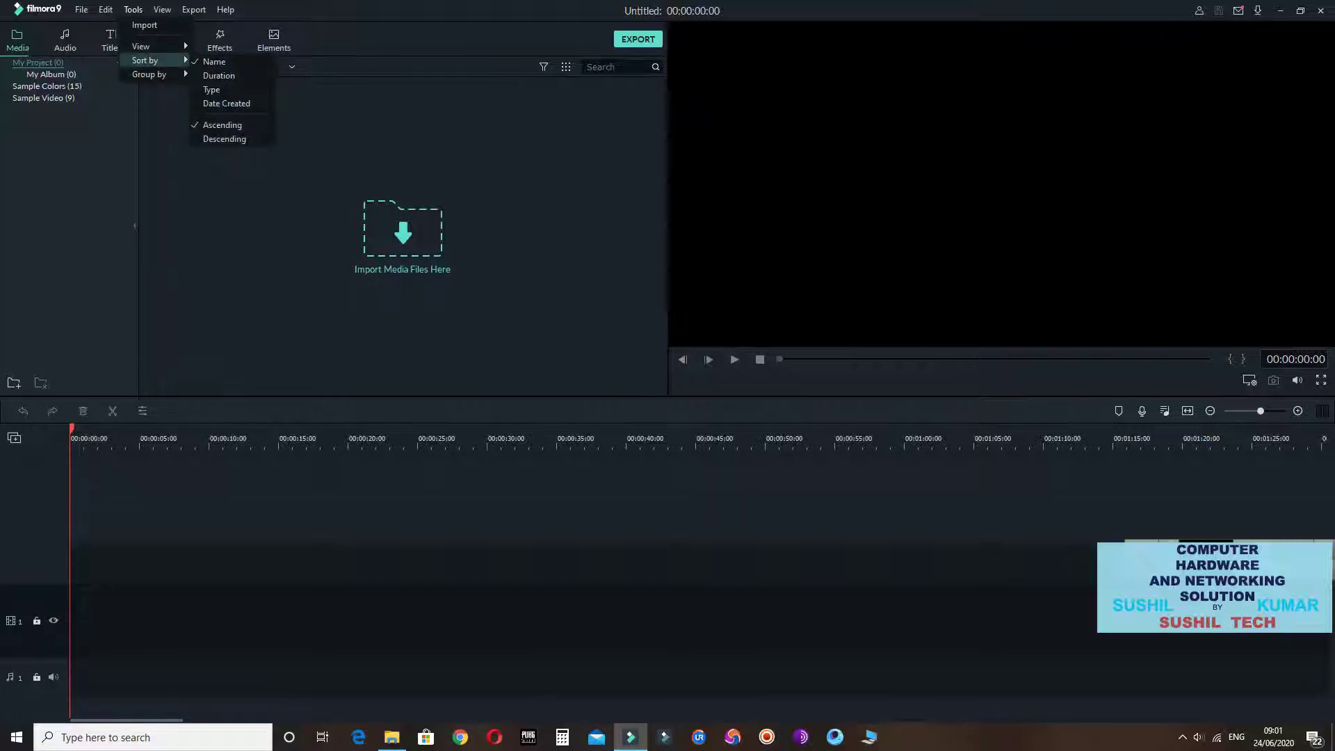
key("Left")
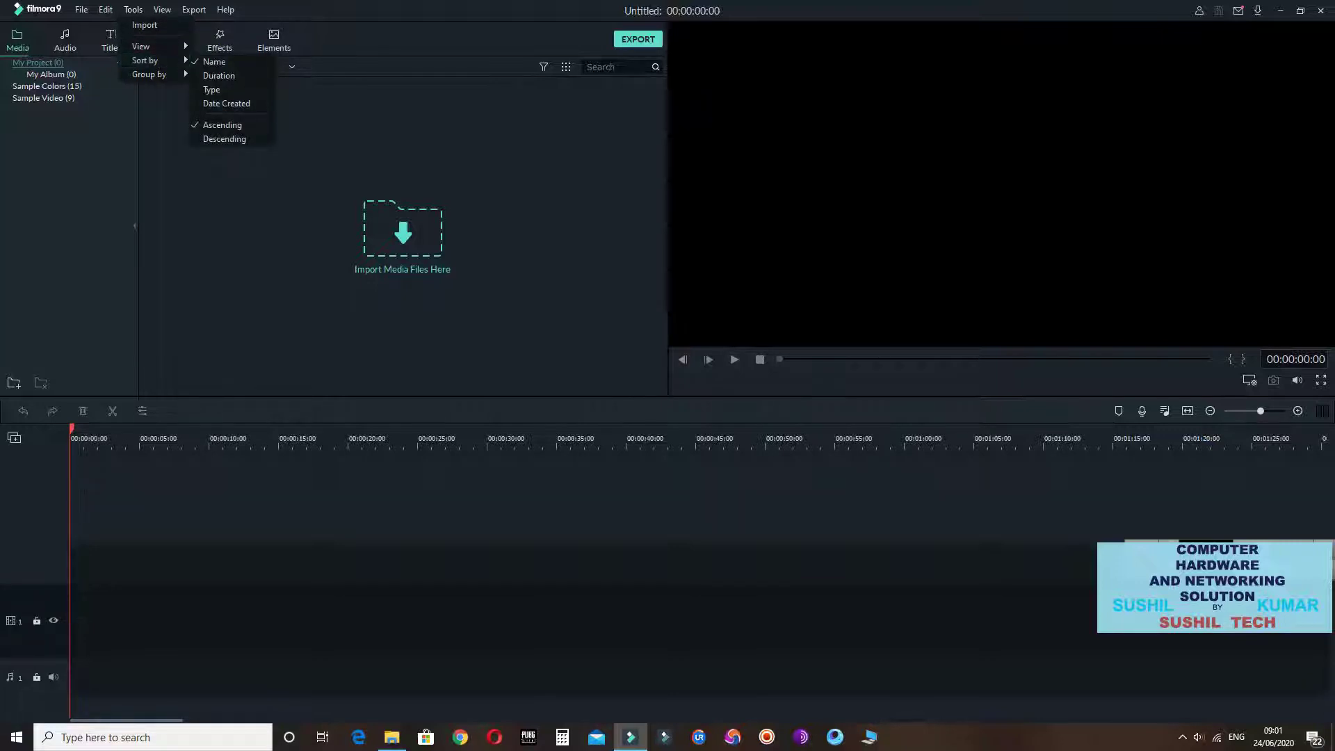
key("Down")
key("Right")
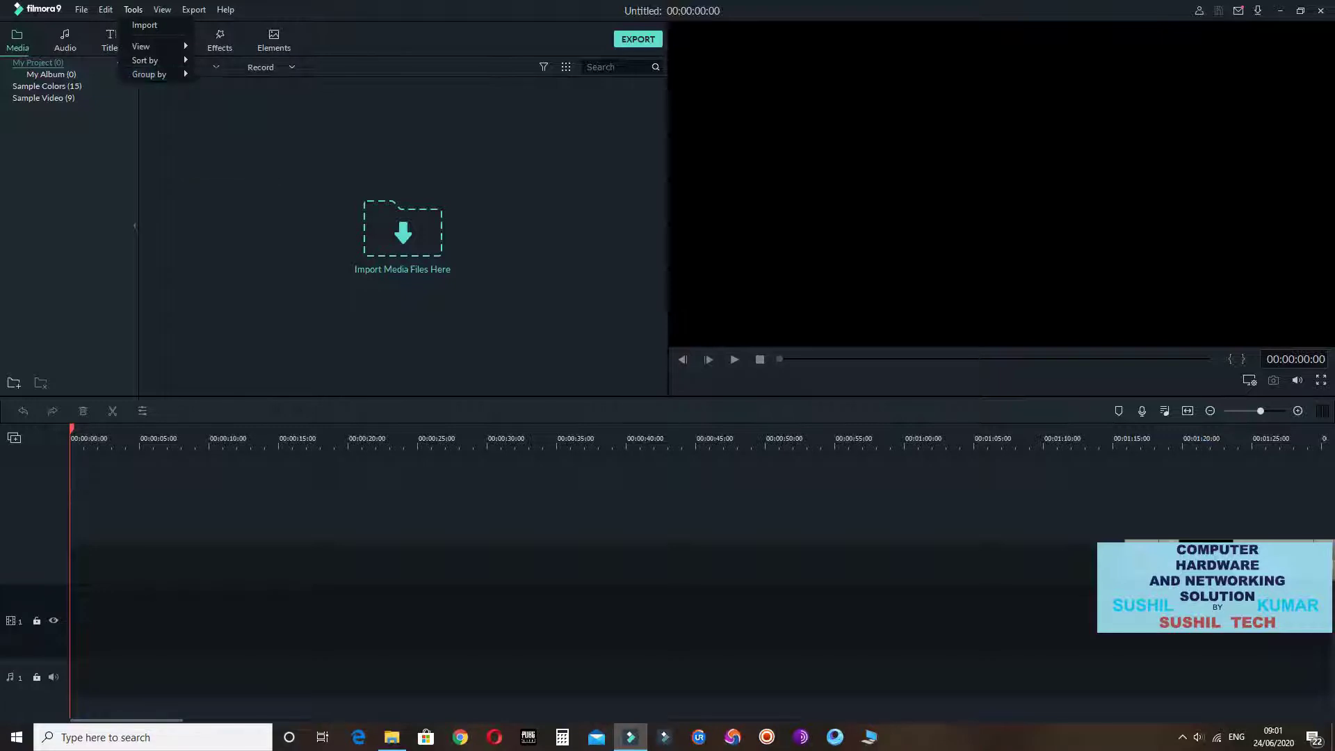
mouse_move(194, 10)
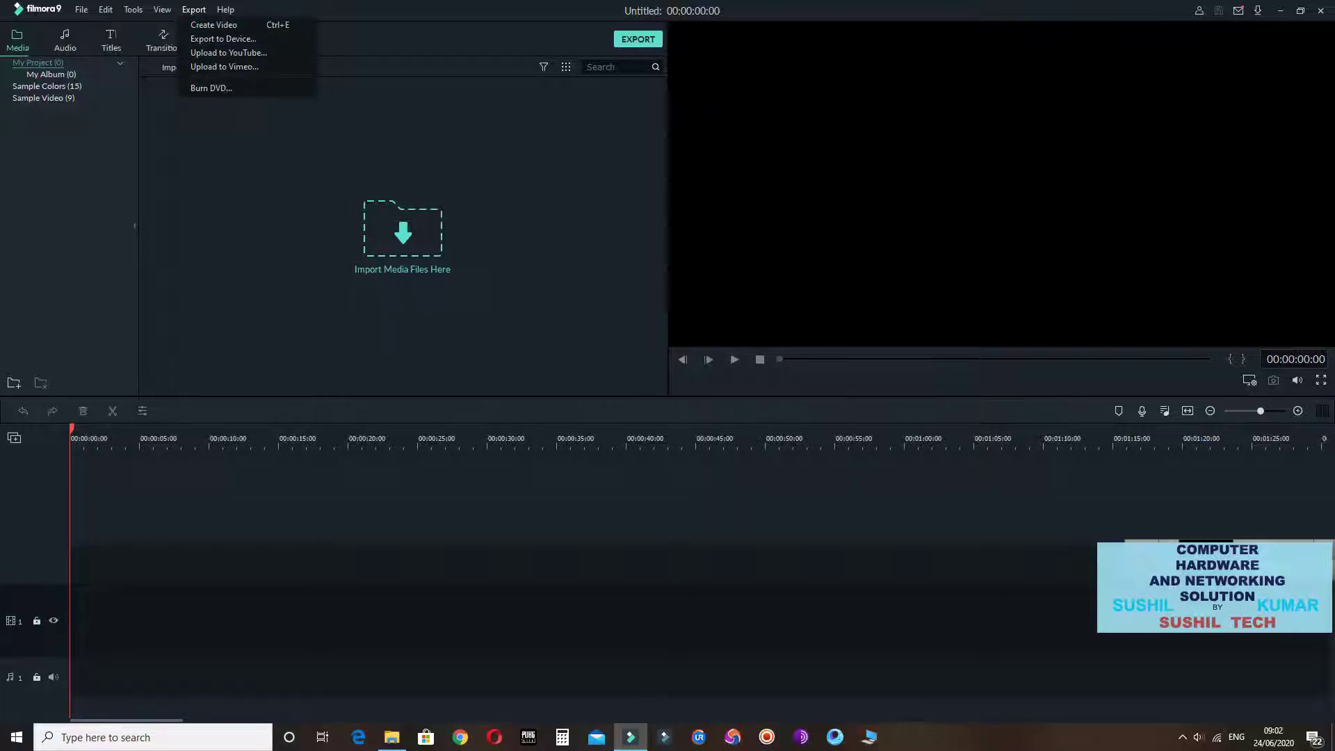
key("Escape")
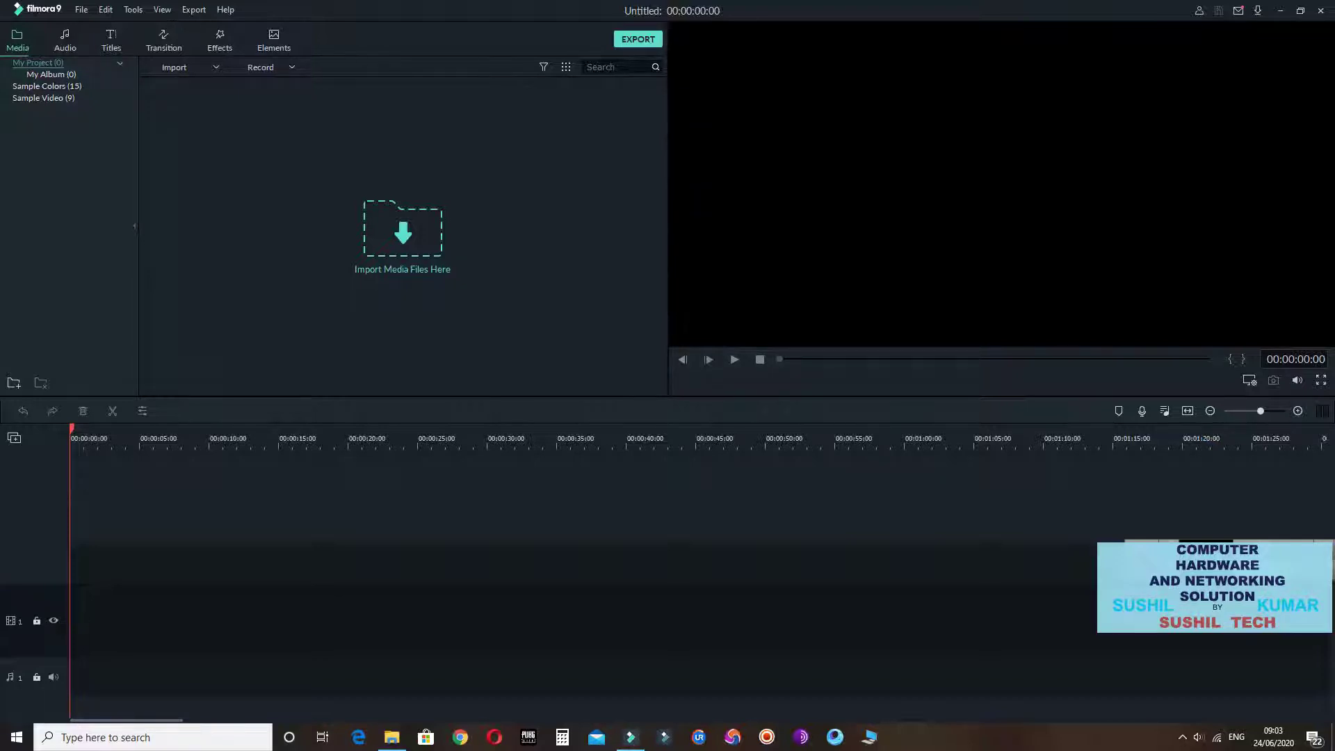
Import MAH00094.MP4 from the Desktop, decline creating proxy files, and stop the proxy message from showing again
left_click(403, 233)
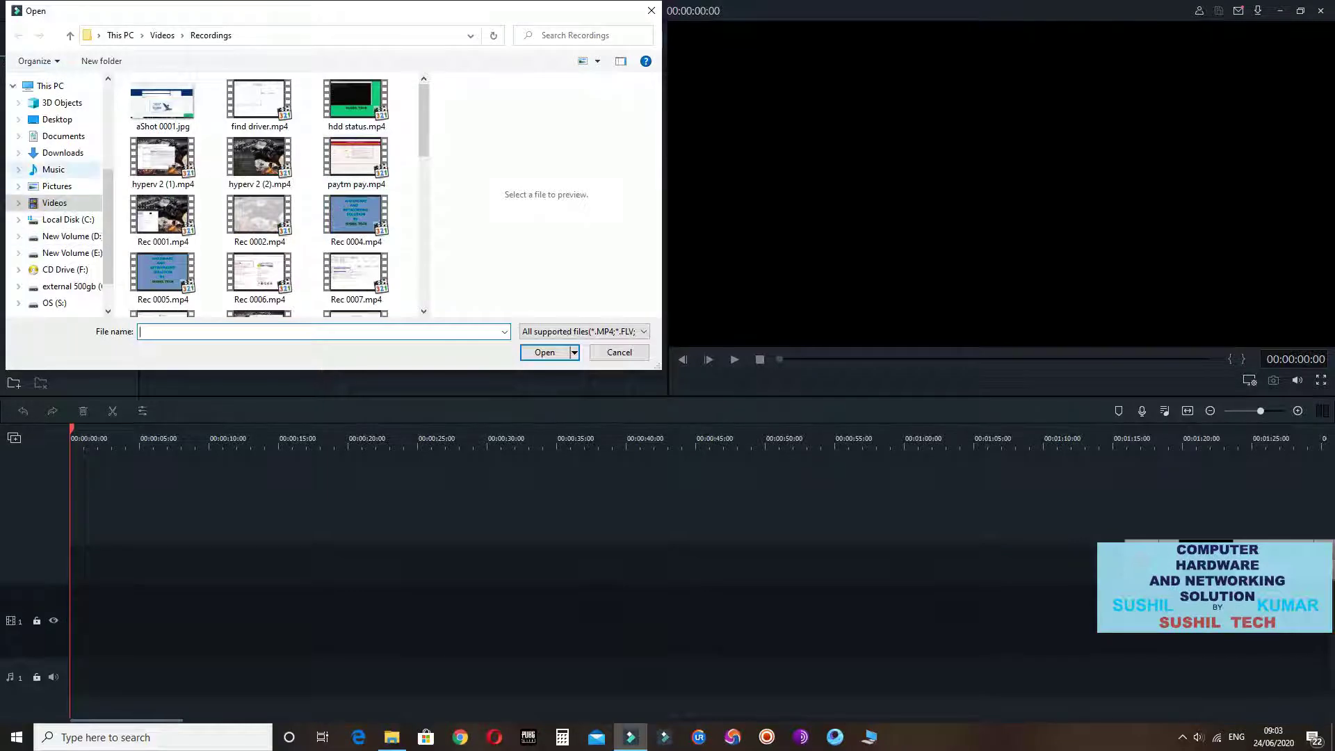
left_click(57, 119)
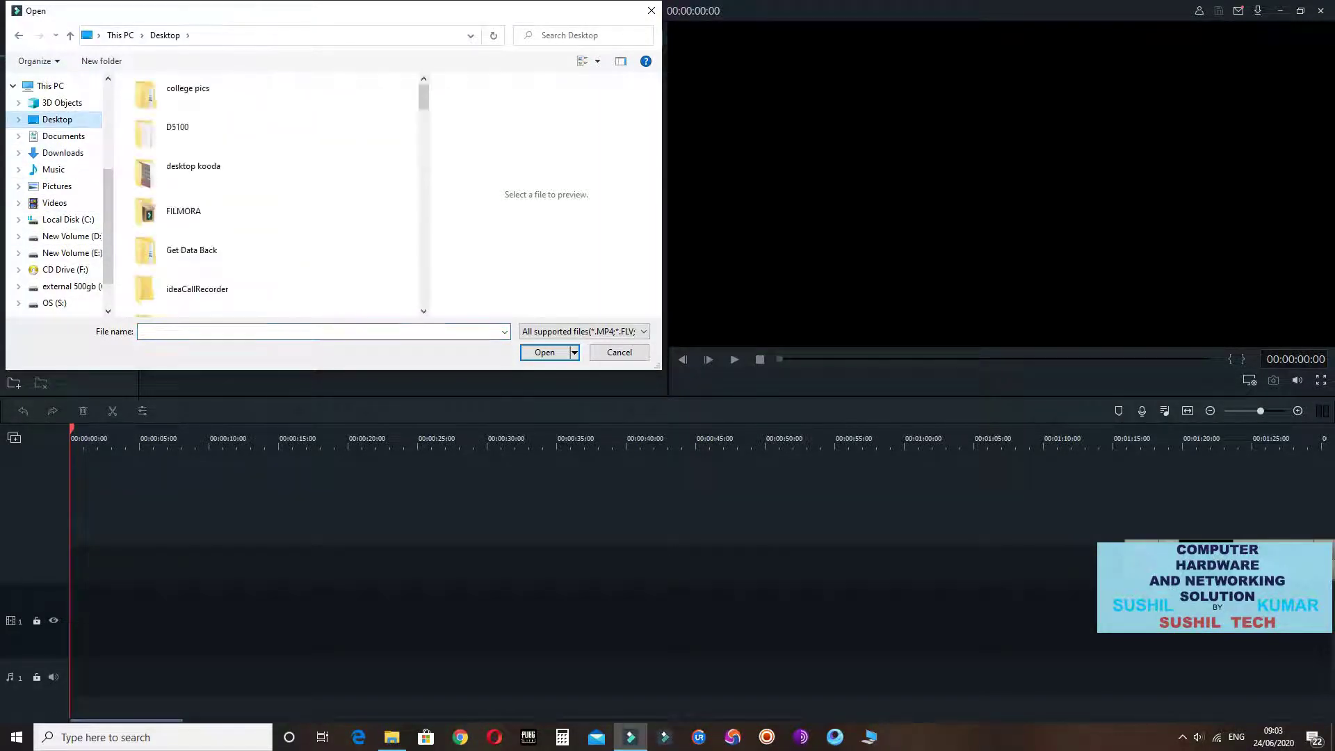
scroll(271, 194, "down", 10)
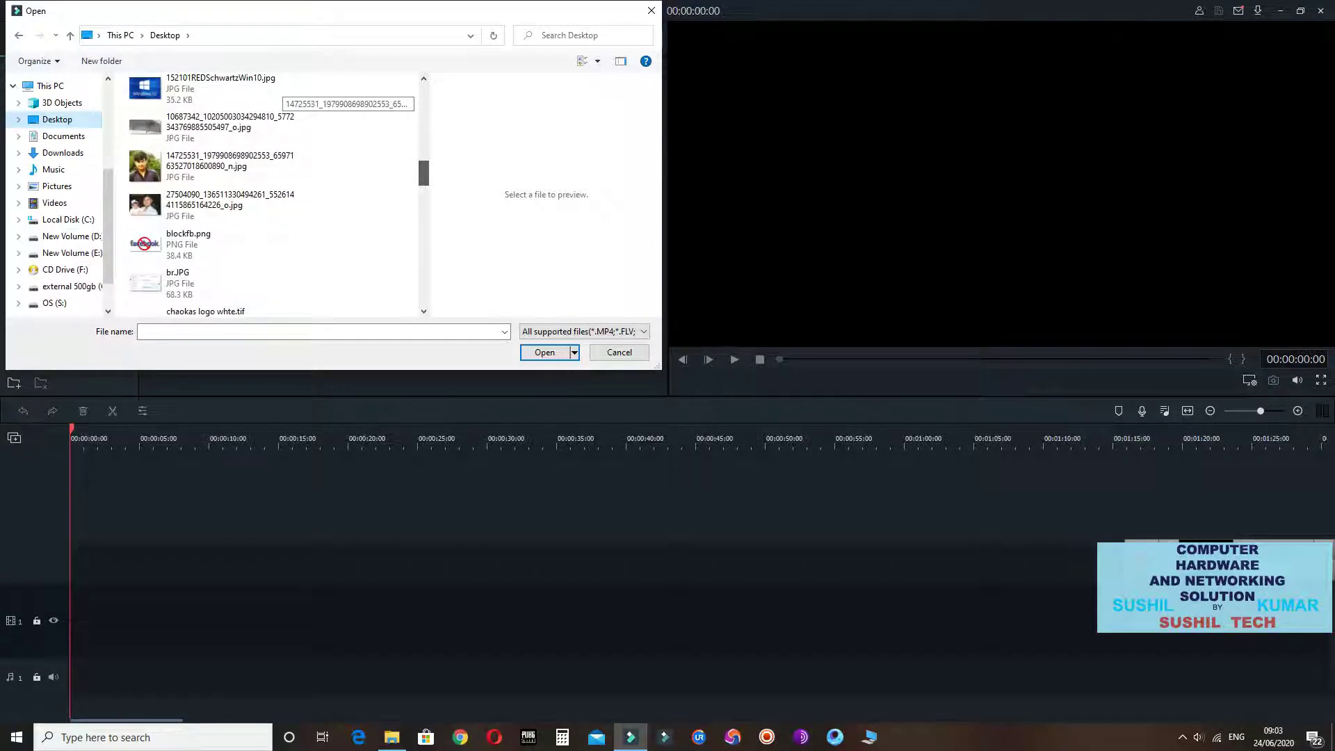
scroll(272, 195, "down", 8)
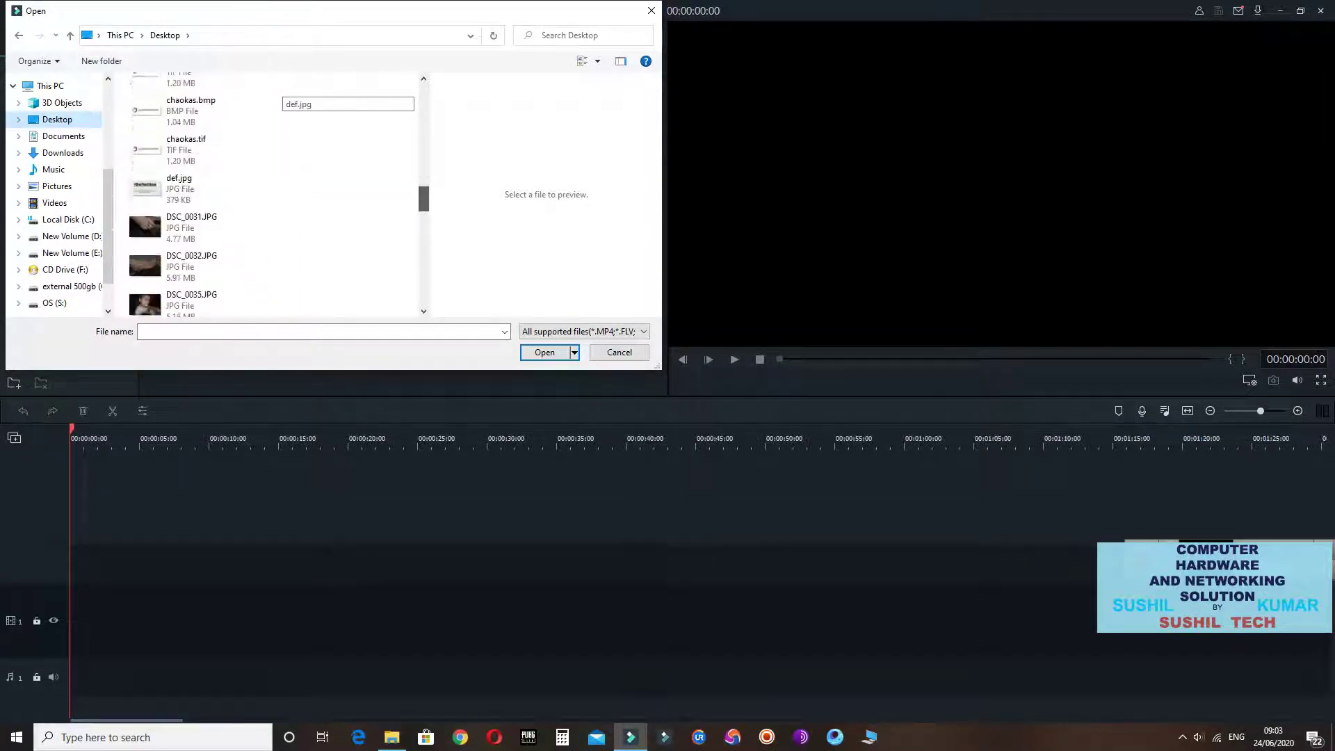
scroll(271, 195, "down", 3)
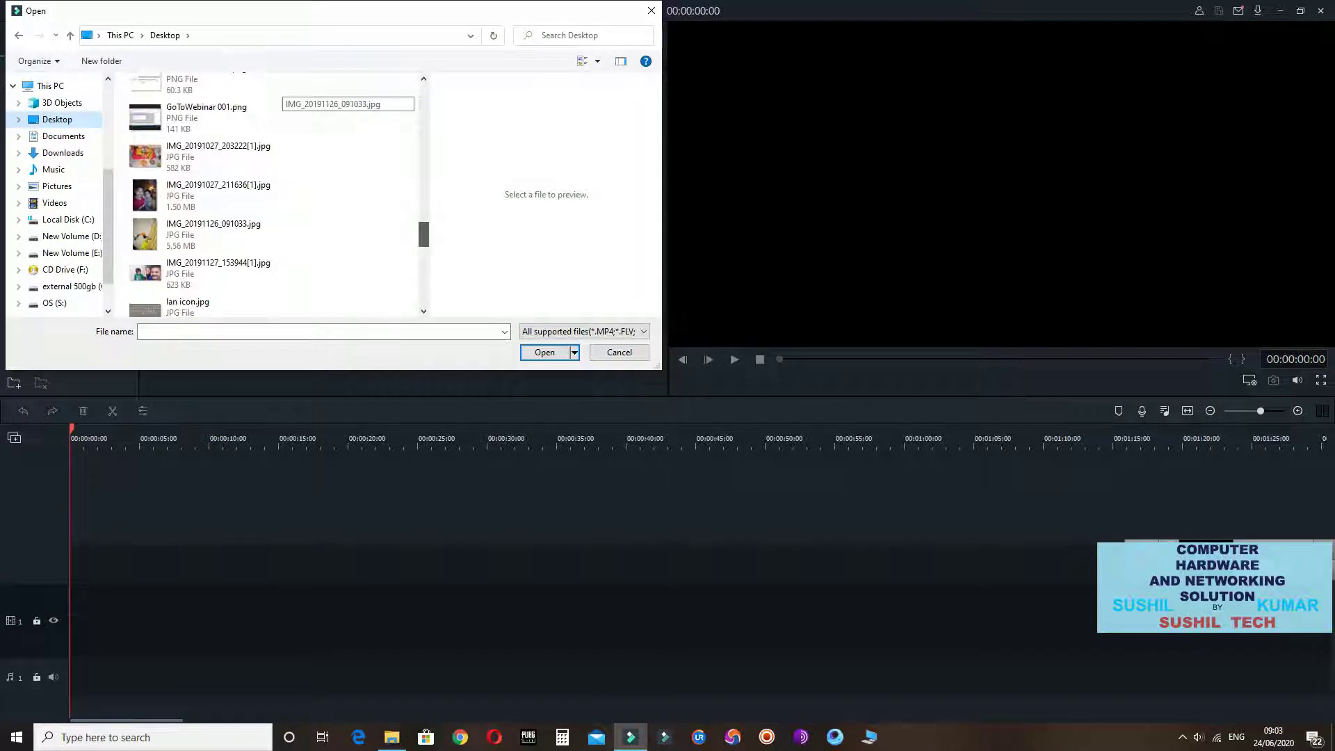
scroll(271, 194, "down", 3)
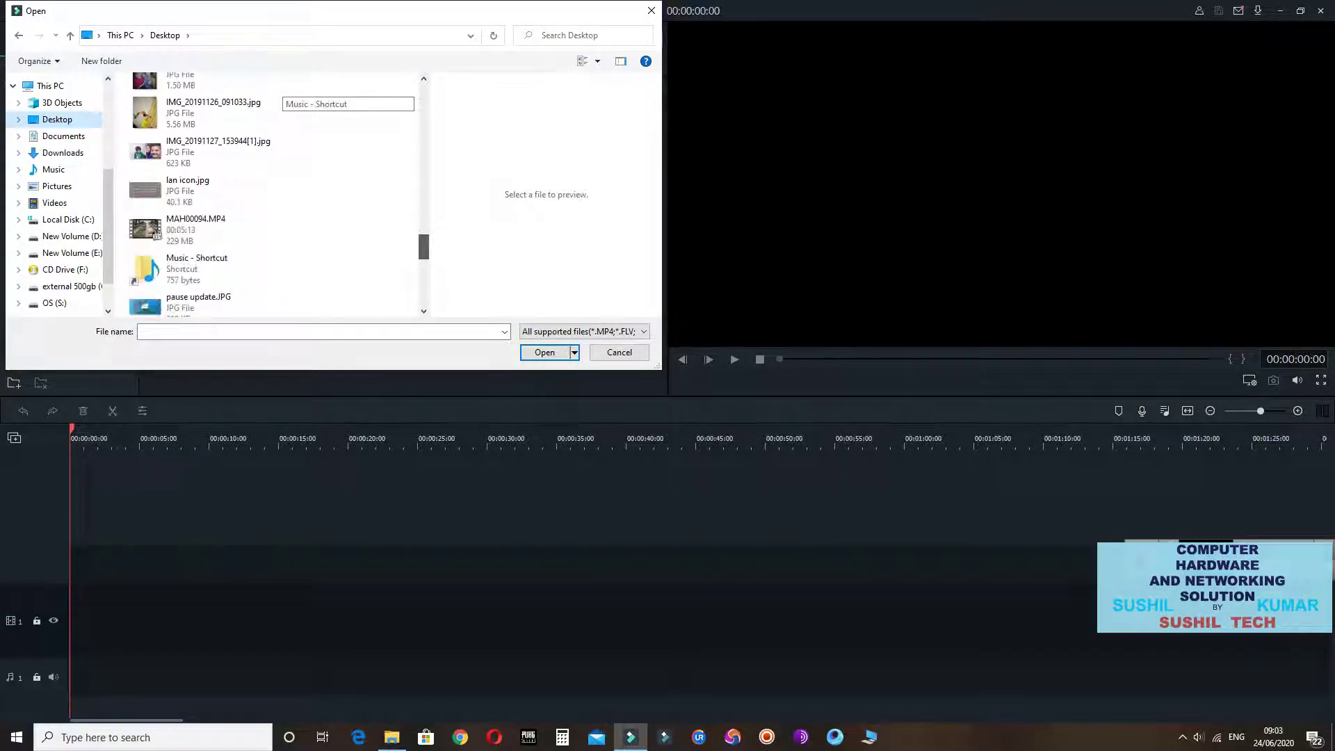
left_click(213, 231)
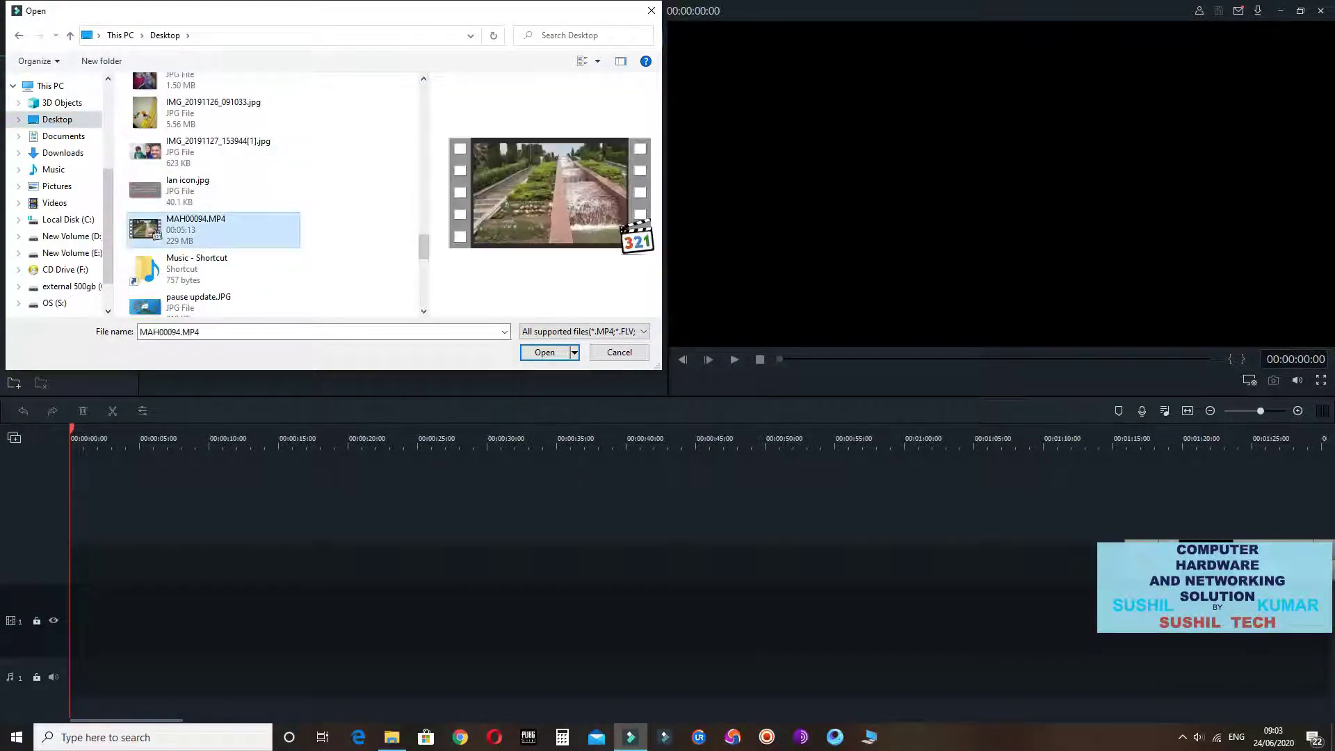
left_click(545, 352)
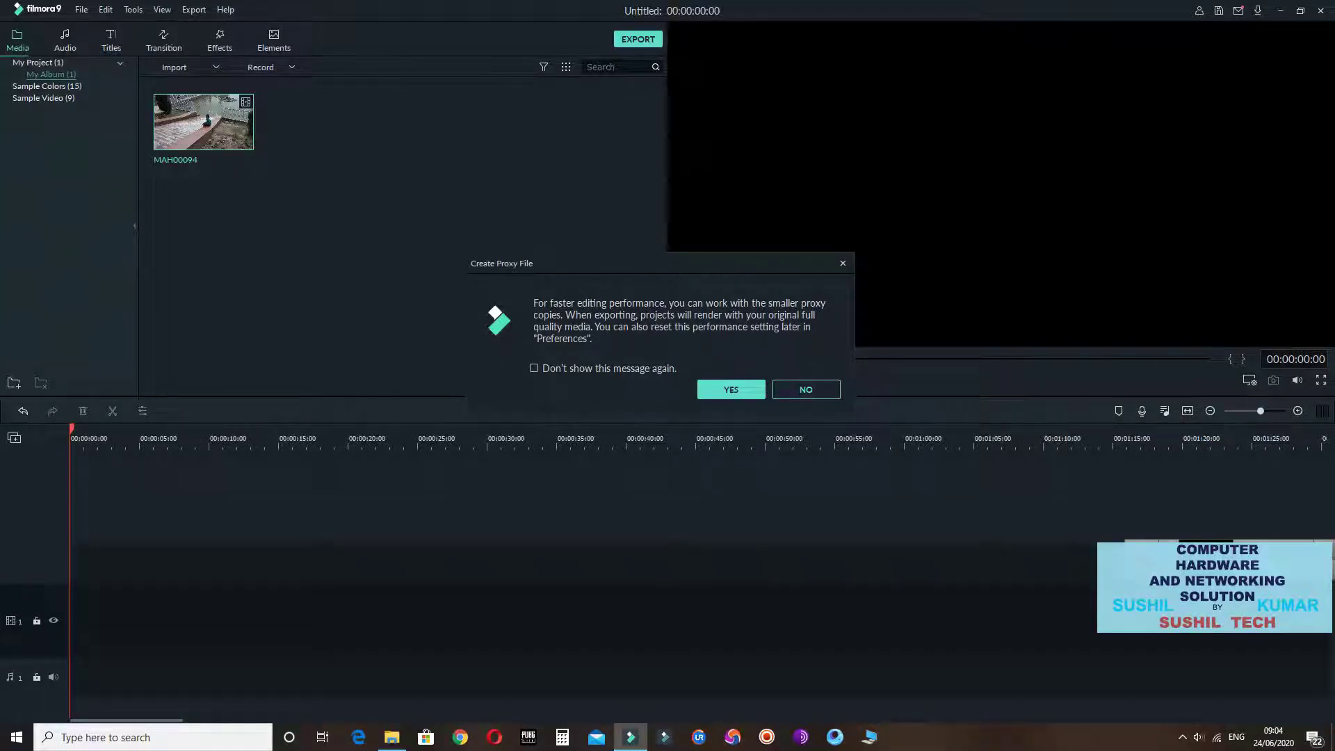
left_click(535, 369)
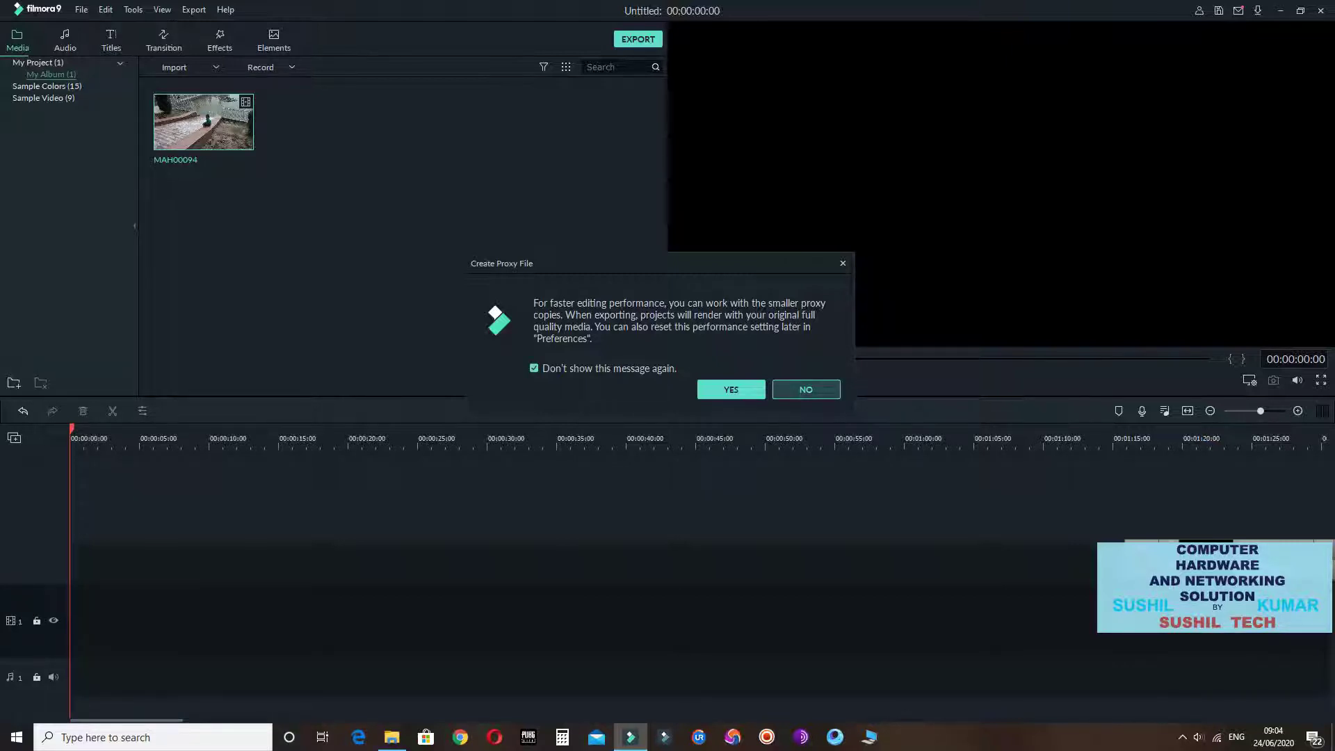
left_click(806, 390)
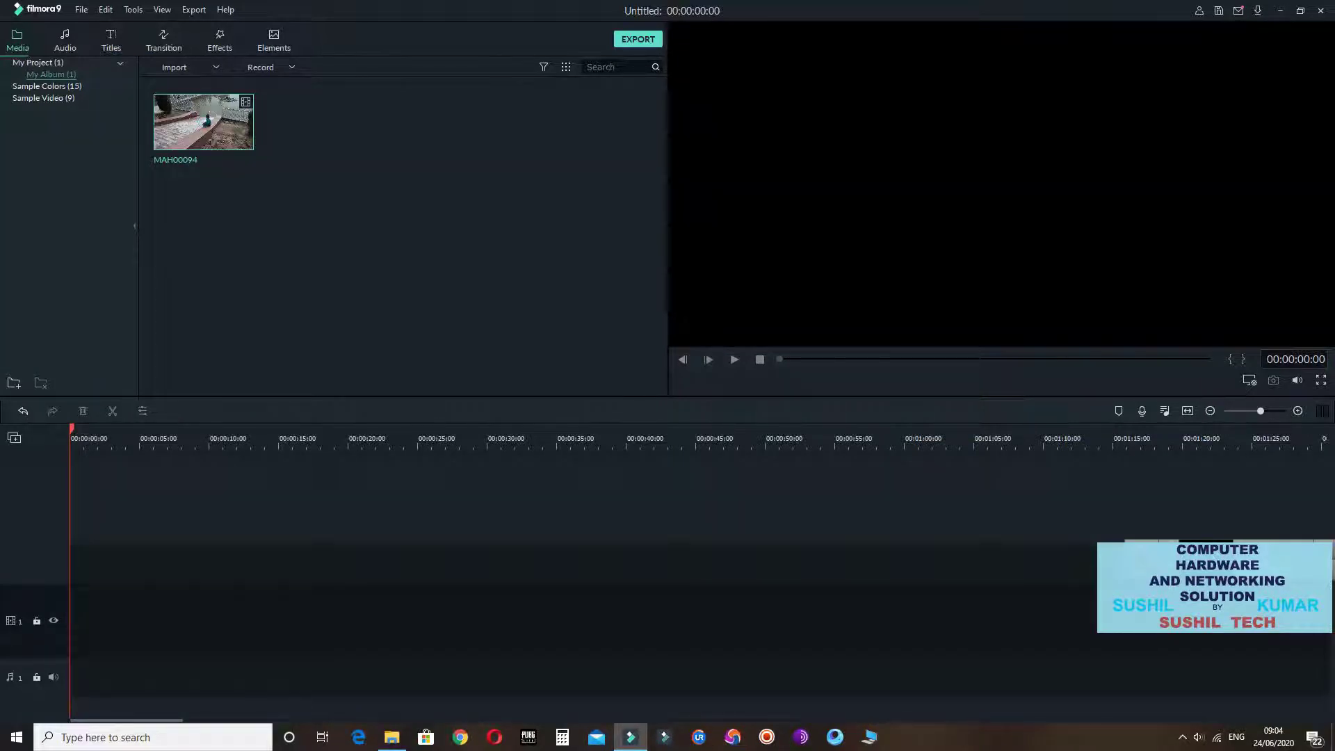
Place the MAH00094 clip at the start of video track 1, keep the project settings unchanged, and play it
left_click_drag(204, 122, 70, 619)
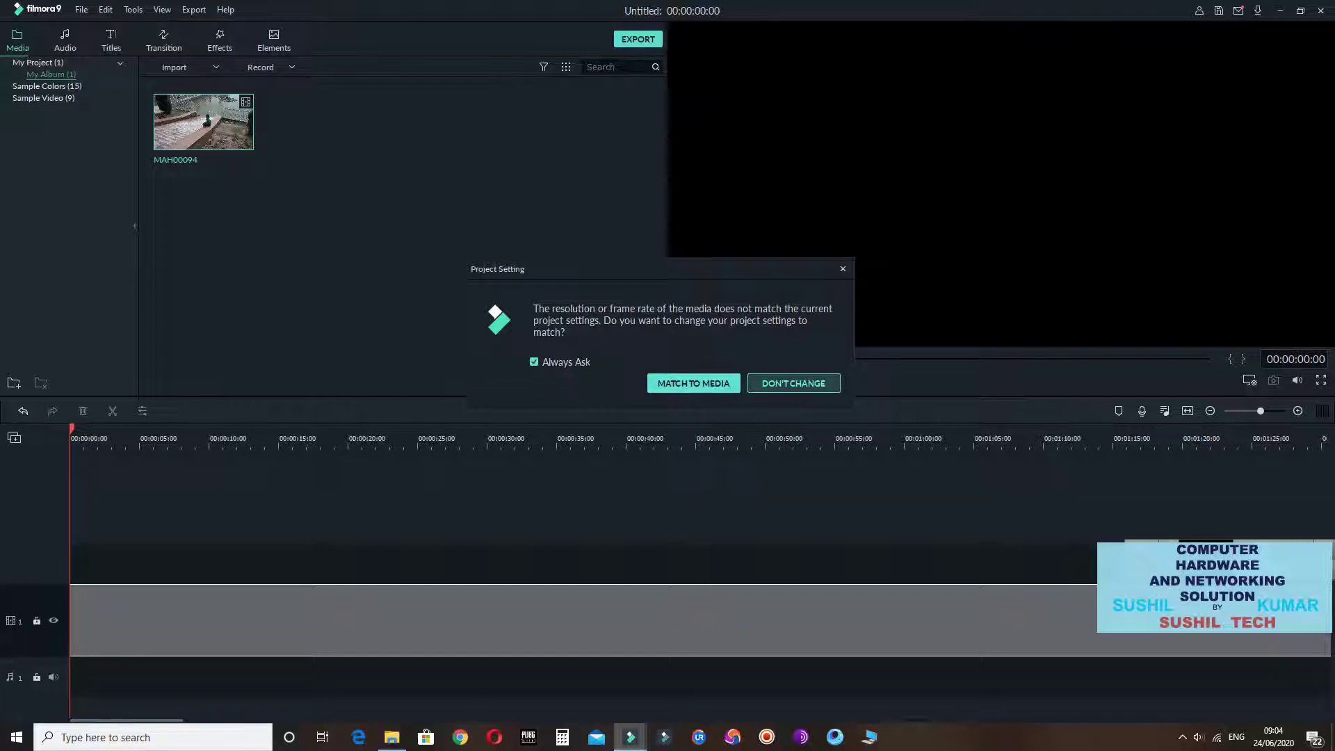
left_click(793, 384)
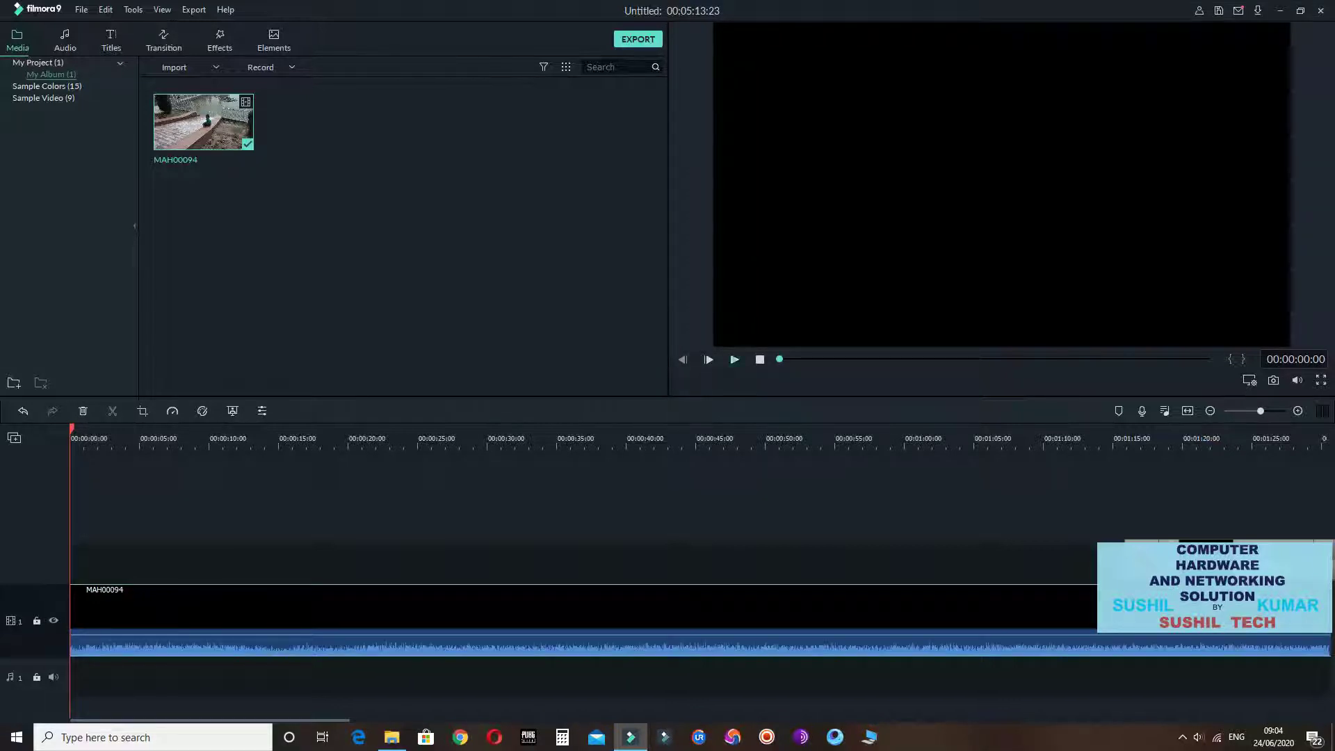
left_click(735, 359)
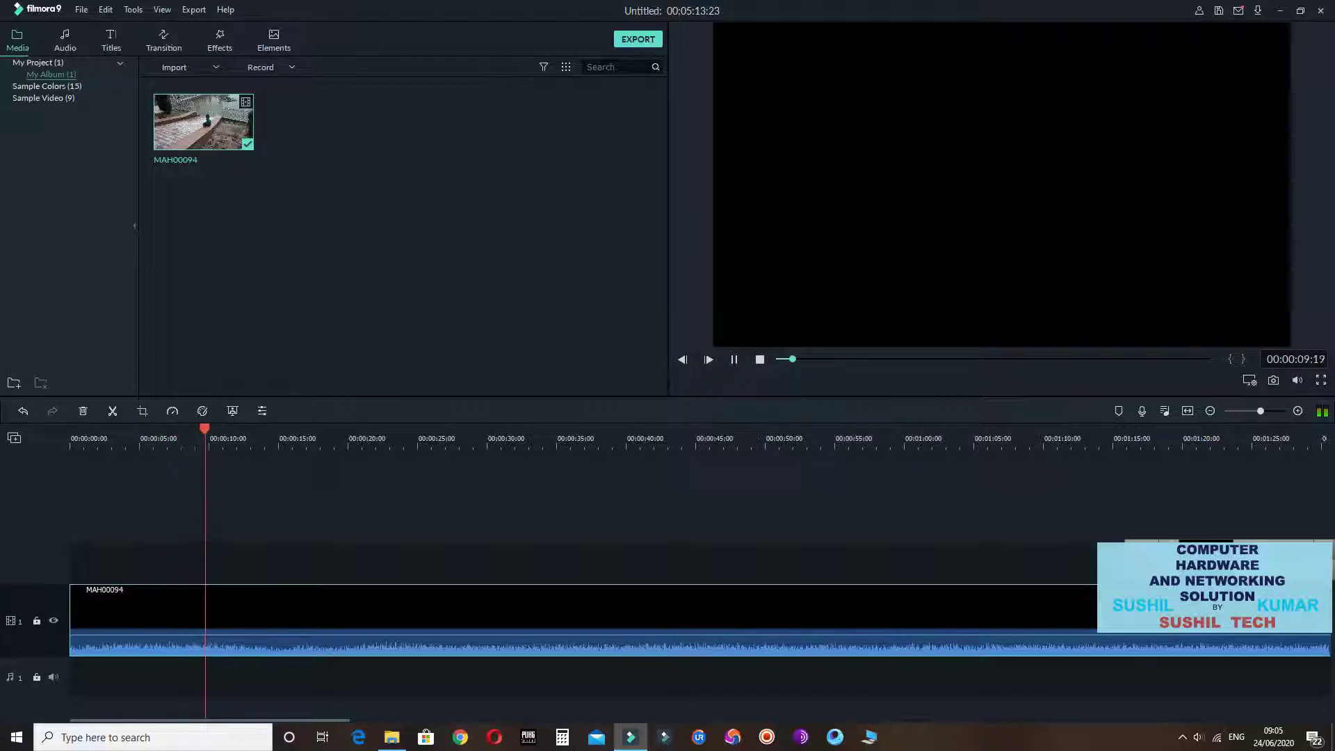
Enlarge the timeline scale slightly, view the Record Audio options, and close them without recording
mouse_move(1261, 411)
left_mouse_down()
mouse_move(1233, 411)
mouse_move(1262, 411)
left_mouse_up()
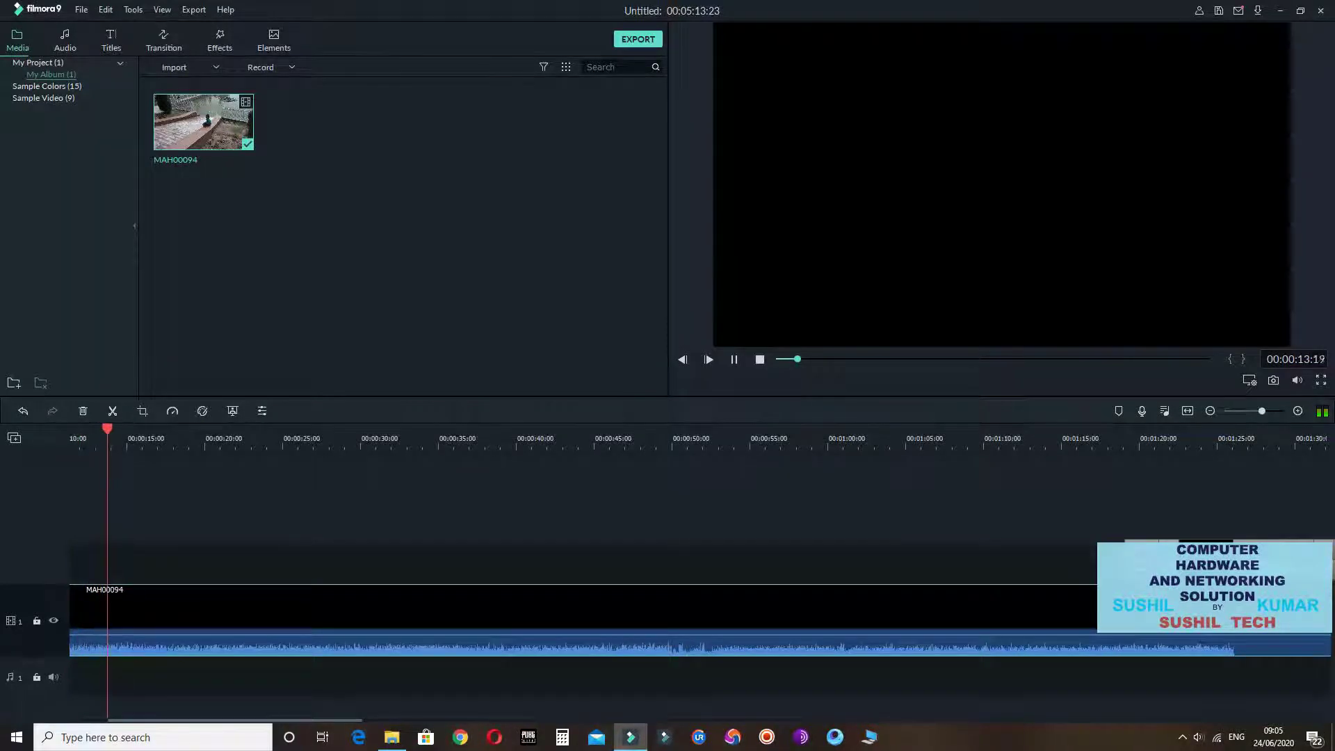
left_click(1142, 411)
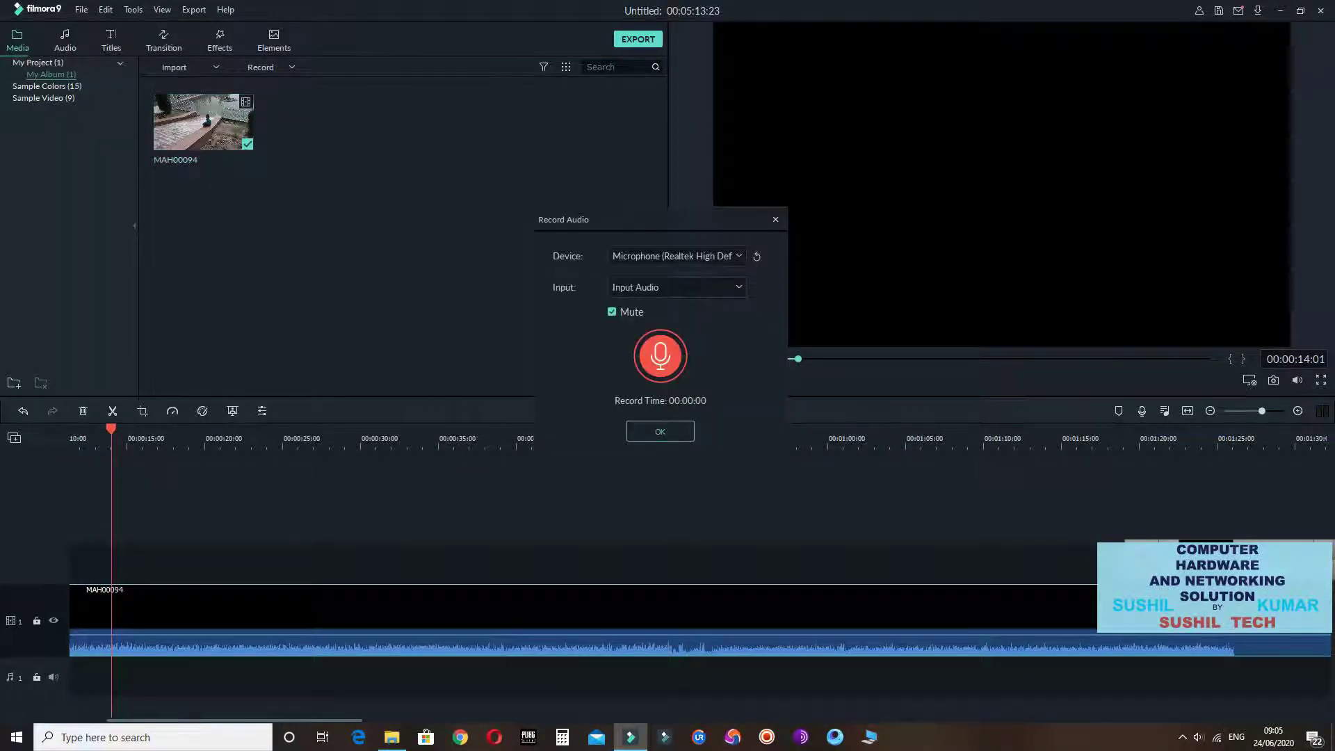
key("Escape")
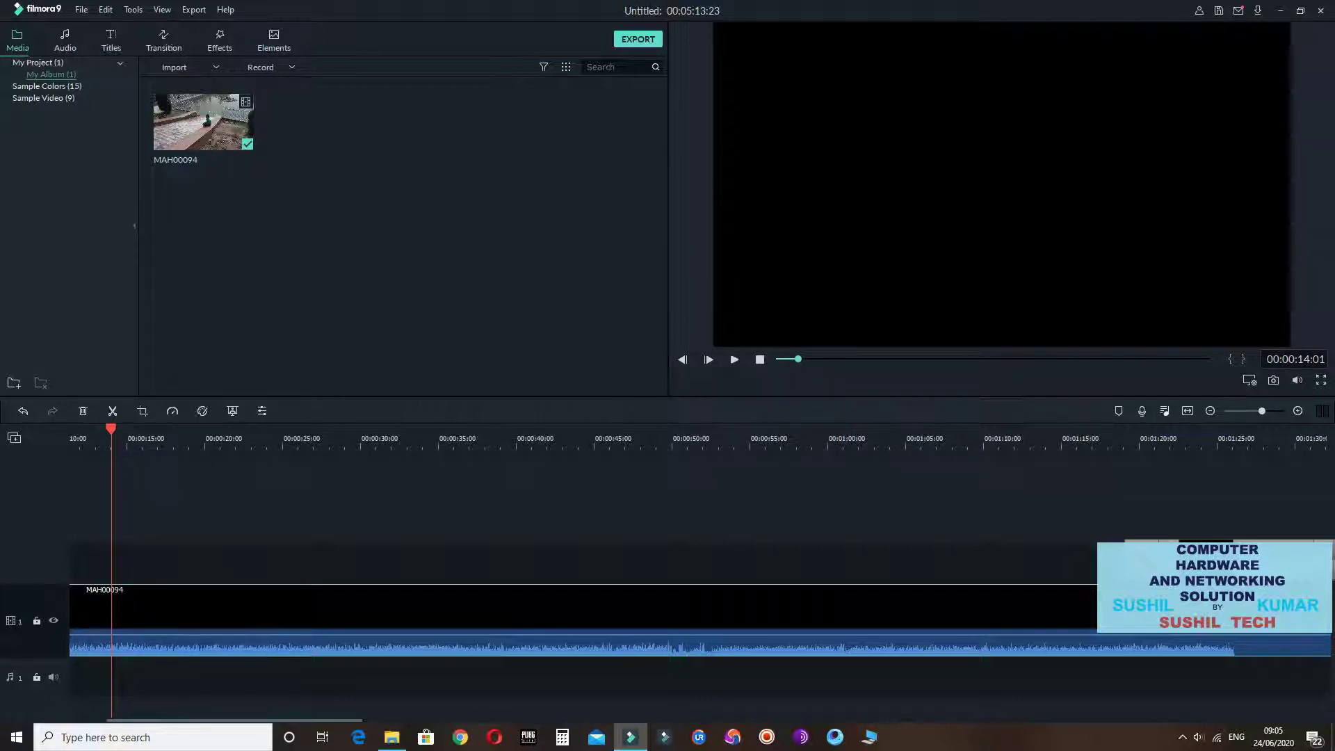
Delete the MAH00094 clip from video track 1
left_click(1297, 381)
right_click(221, 615)
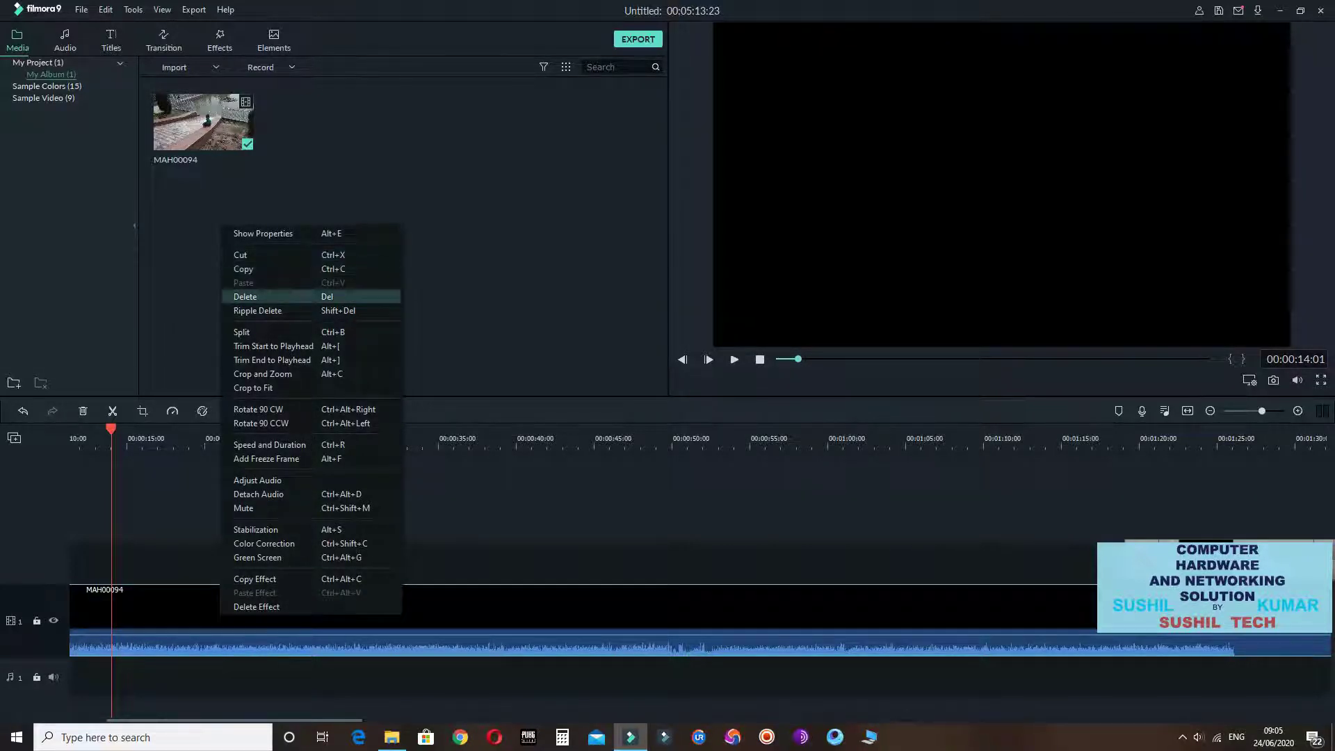
left_click(245, 297)
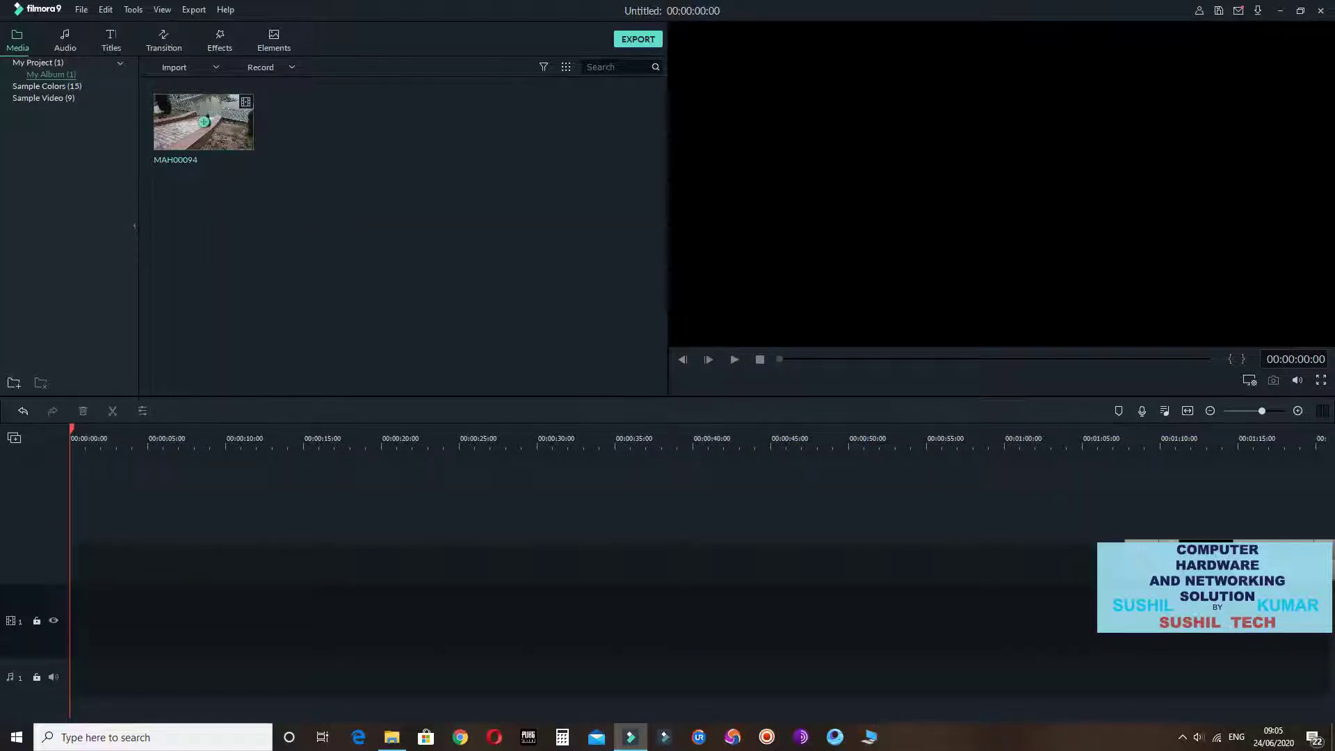
Place the MAH00094 clip at the start of video track 1 and match the project settings to the media
right_click(183, 135)
left_click_drag(202, 120, 74, 612)
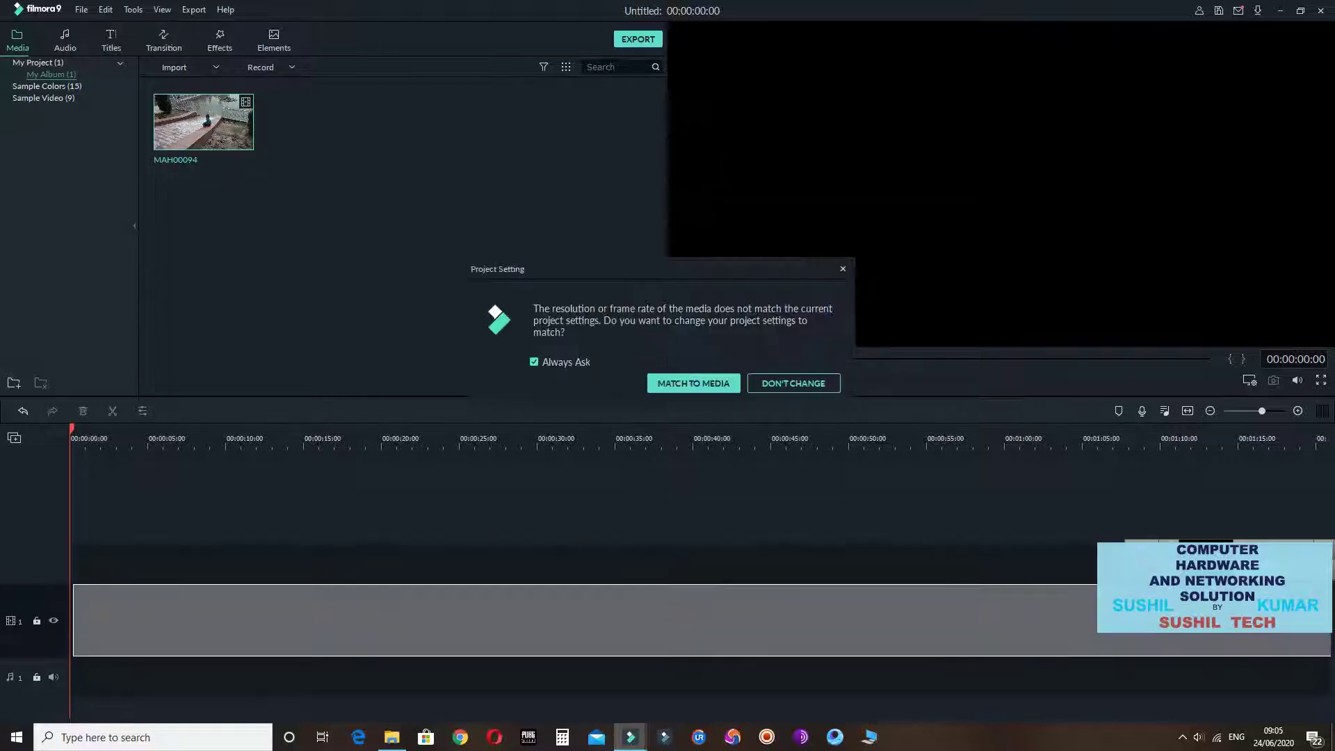
left_click(695, 383)
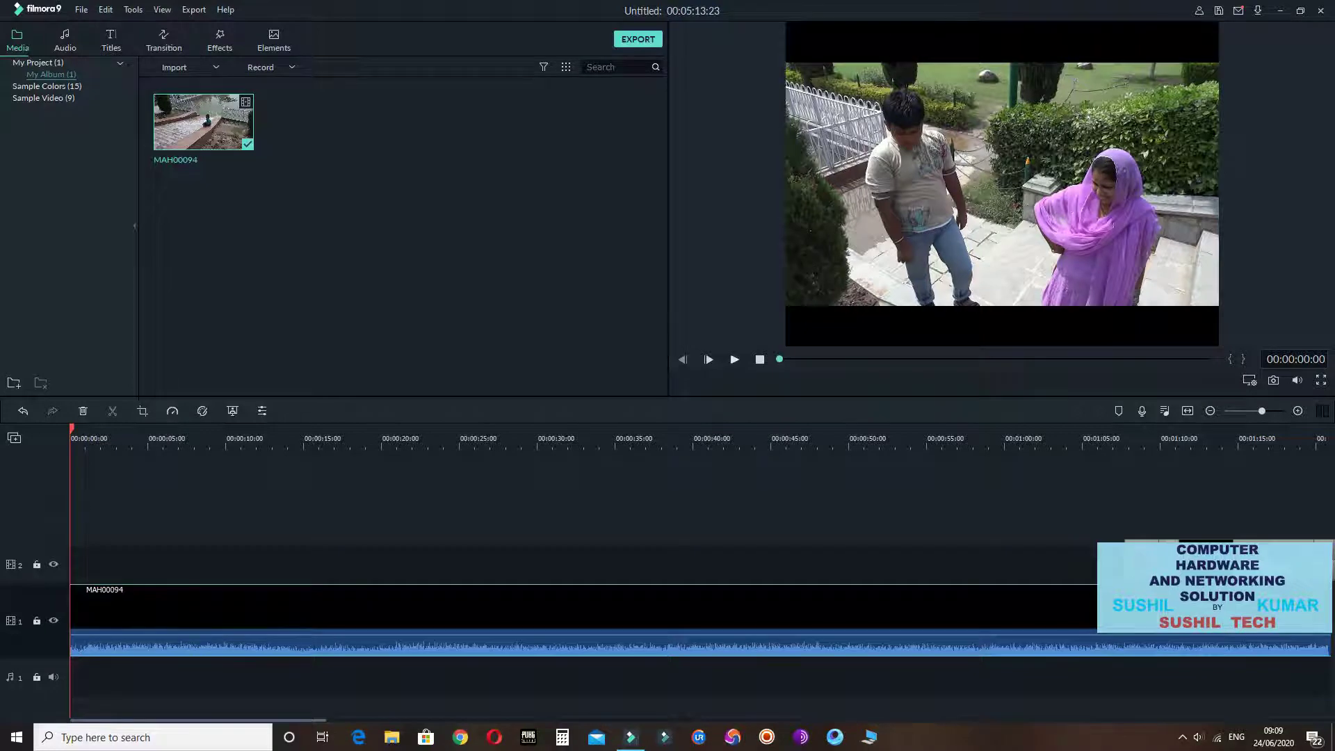
Play the MAH00094 clip and reduce the timeline scale to show most of its length
key("space")
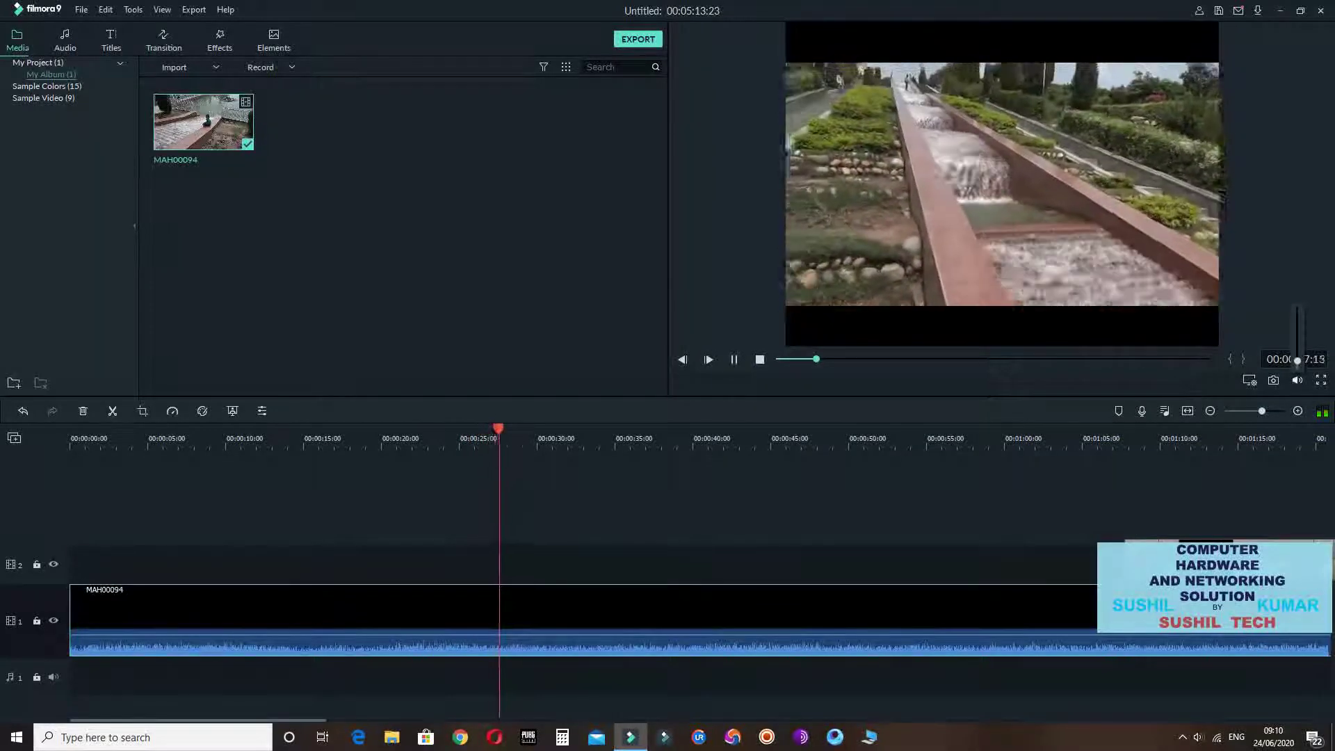
left_click_drag(1263, 411, 1260, 411)
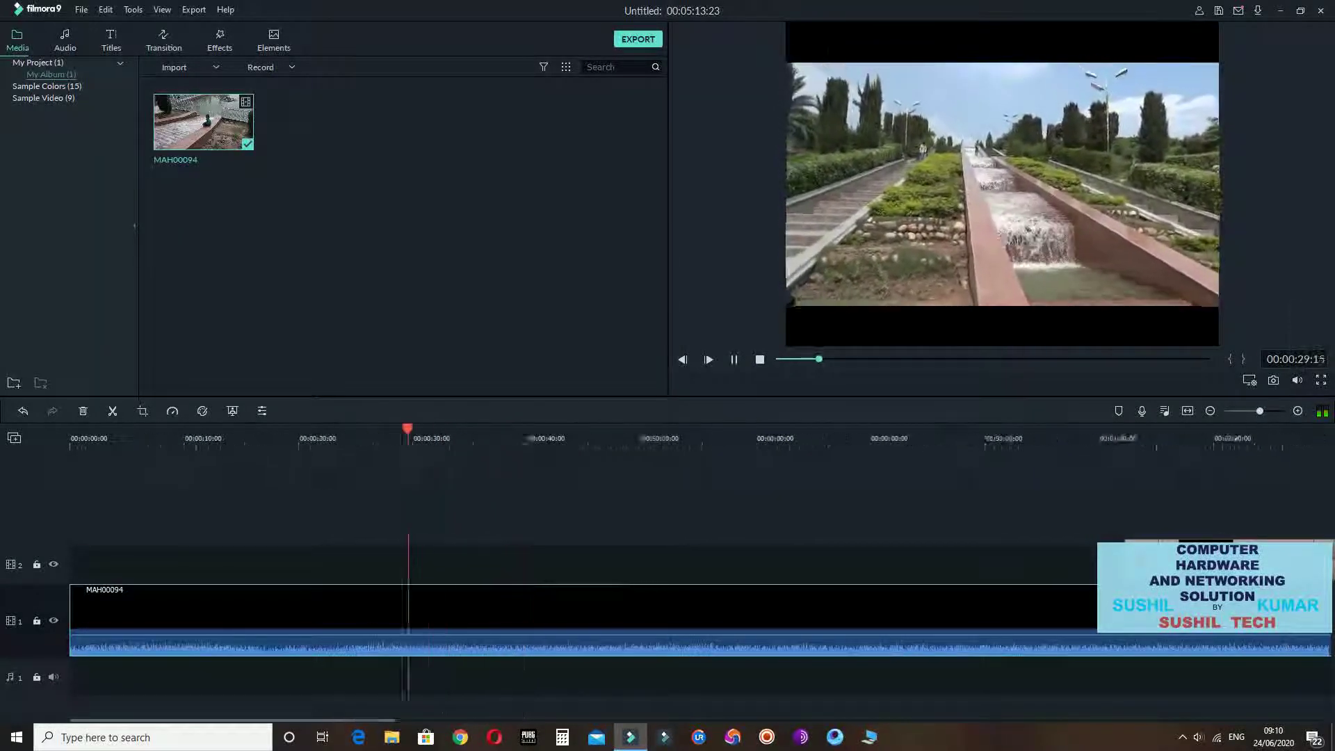
key("ctrl+minus")
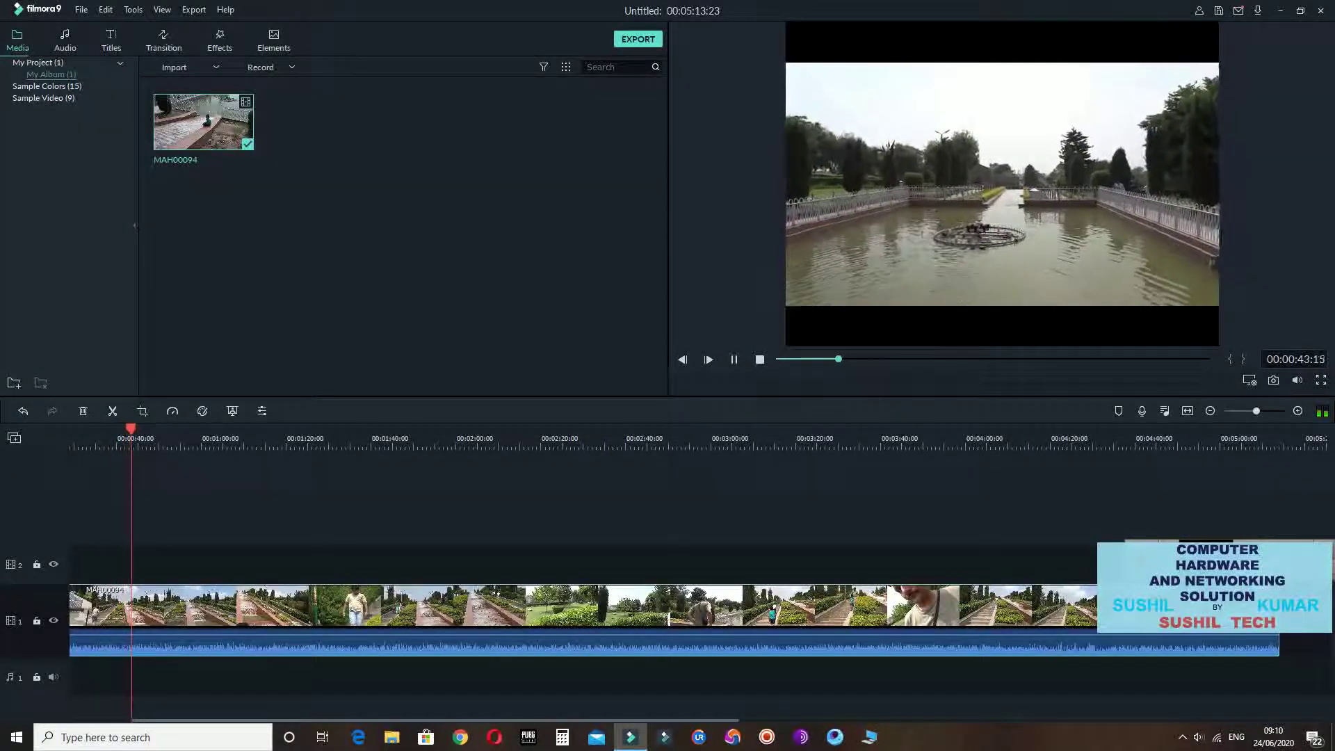
scroll(127, 580, "up", 7)
scroll(127, 580, "down", 2)
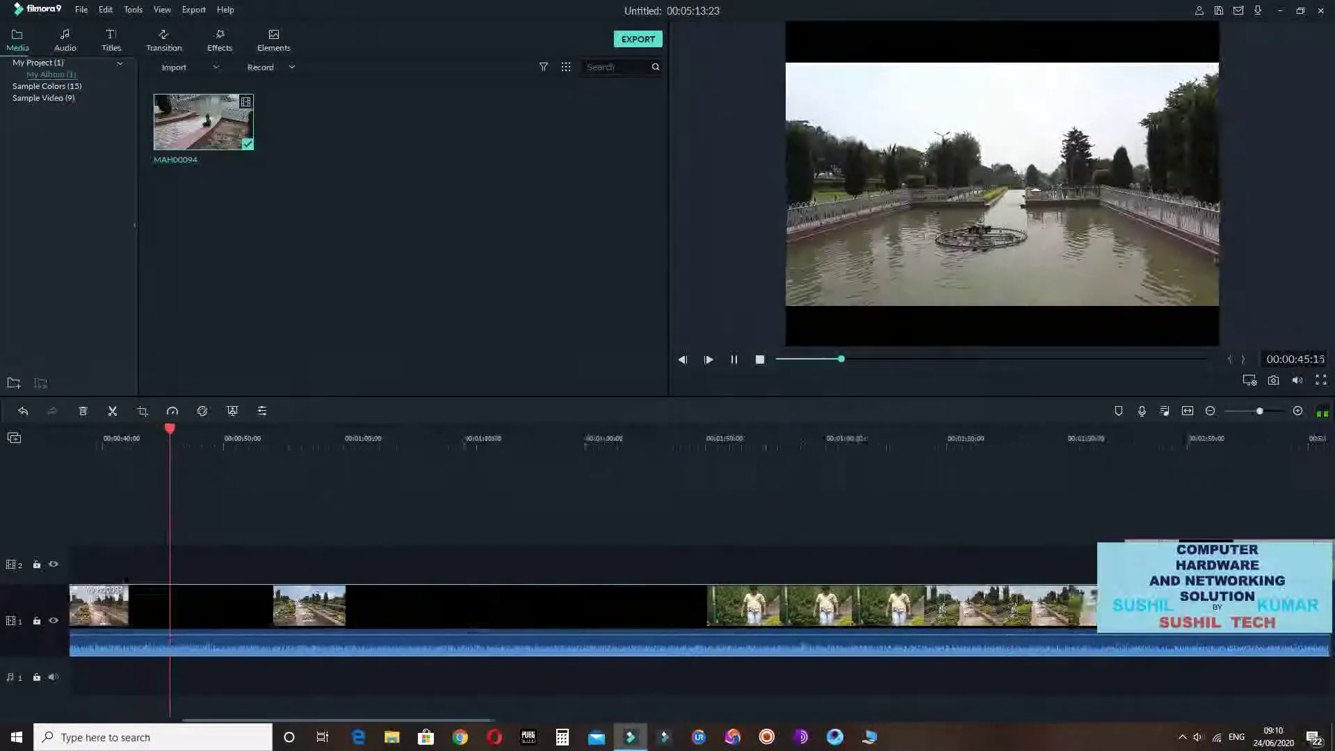
key("ctrl+minus")
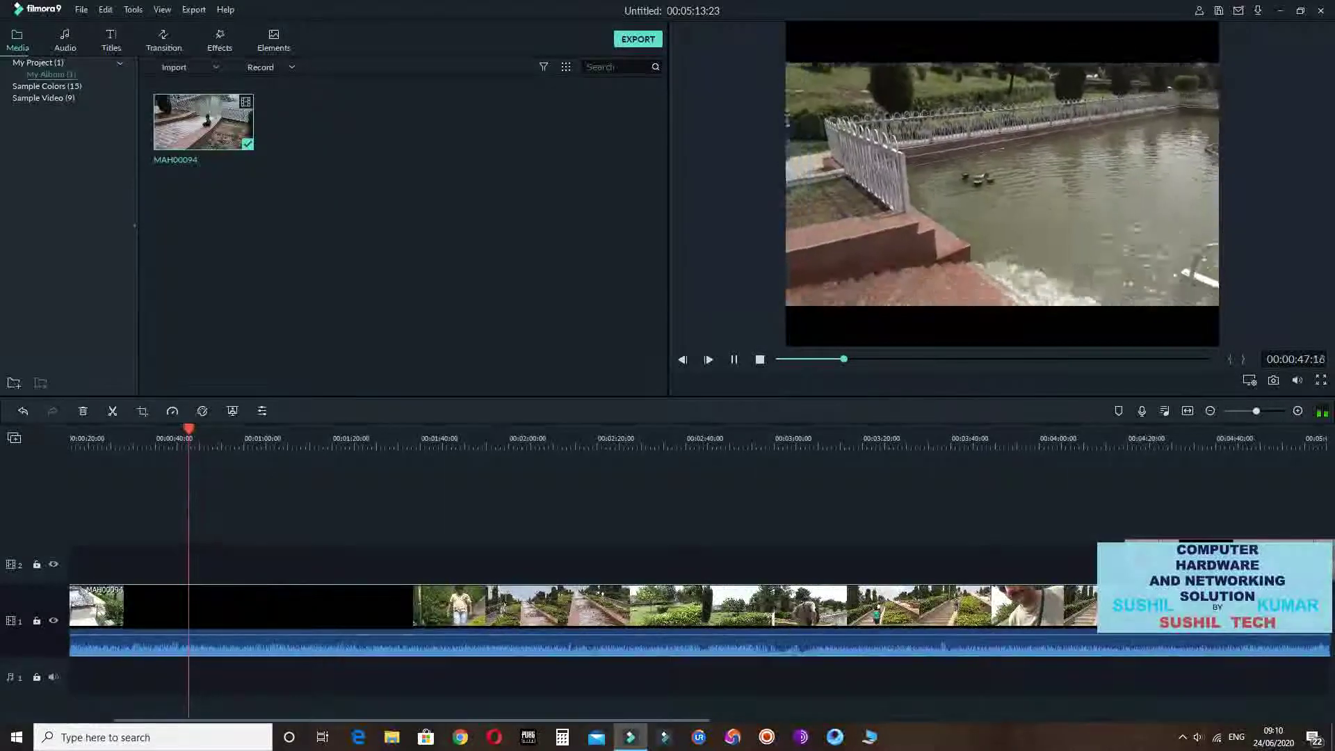
Replay the clip from the beginning, pause at about five seconds, and return the playhead to the start
left_click(761, 360)
left_click(734, 360)
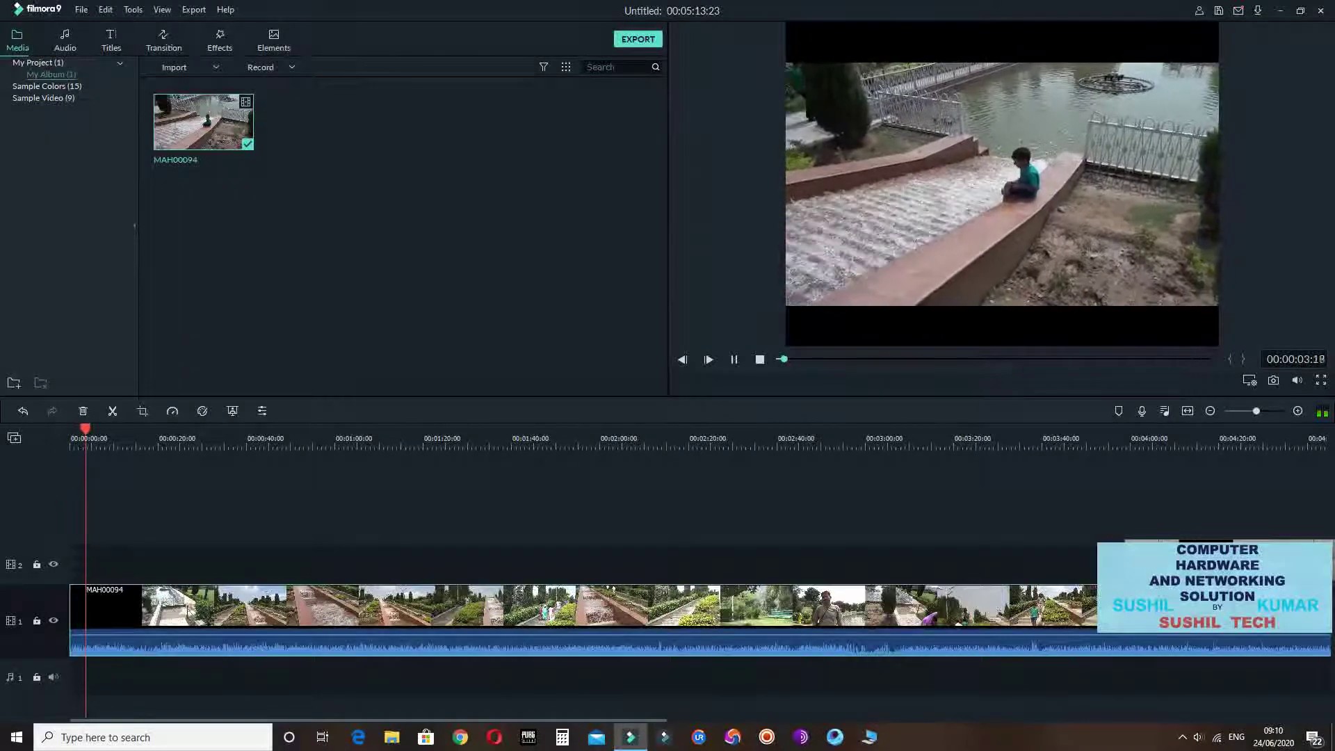
key("space")
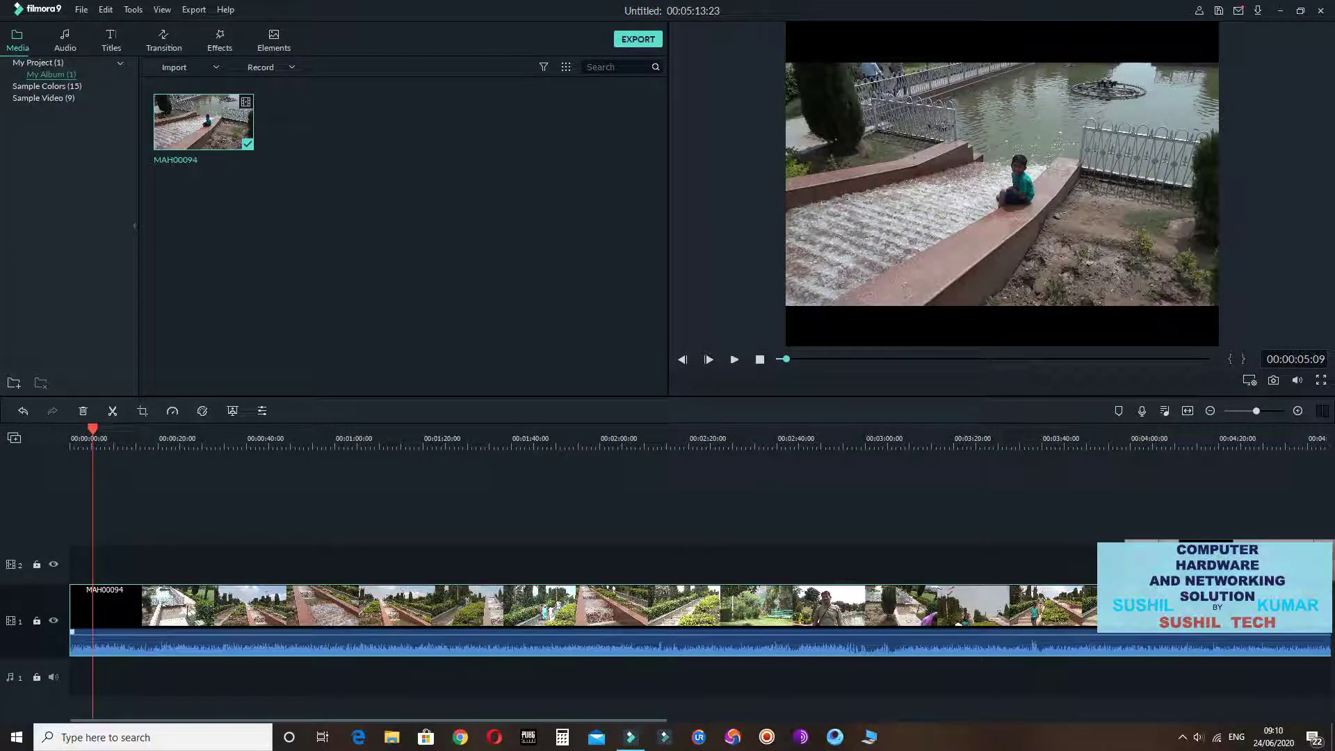
left_click_drag(93, 429, 70, 429)
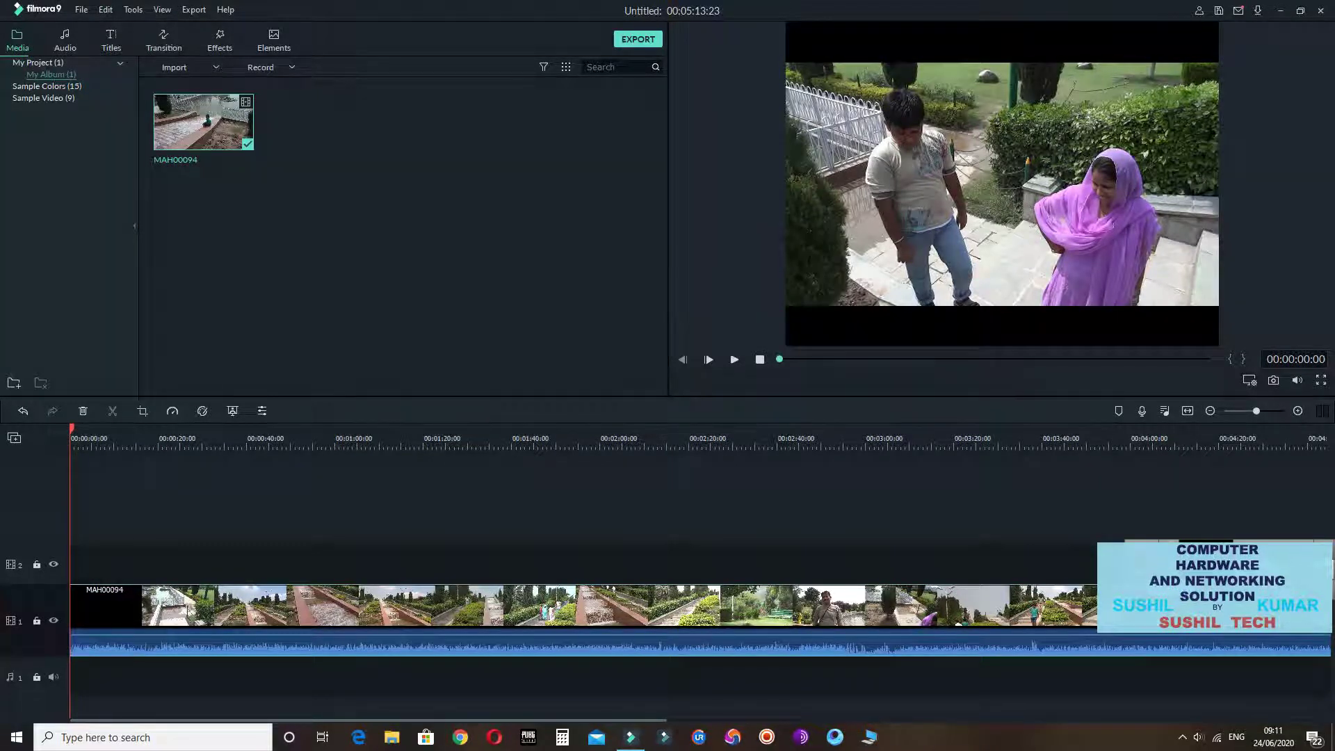
Play to about 00:00:01:19, enlarge the timeline scale, and split the MAH00094 clip at the playhead
key("space")
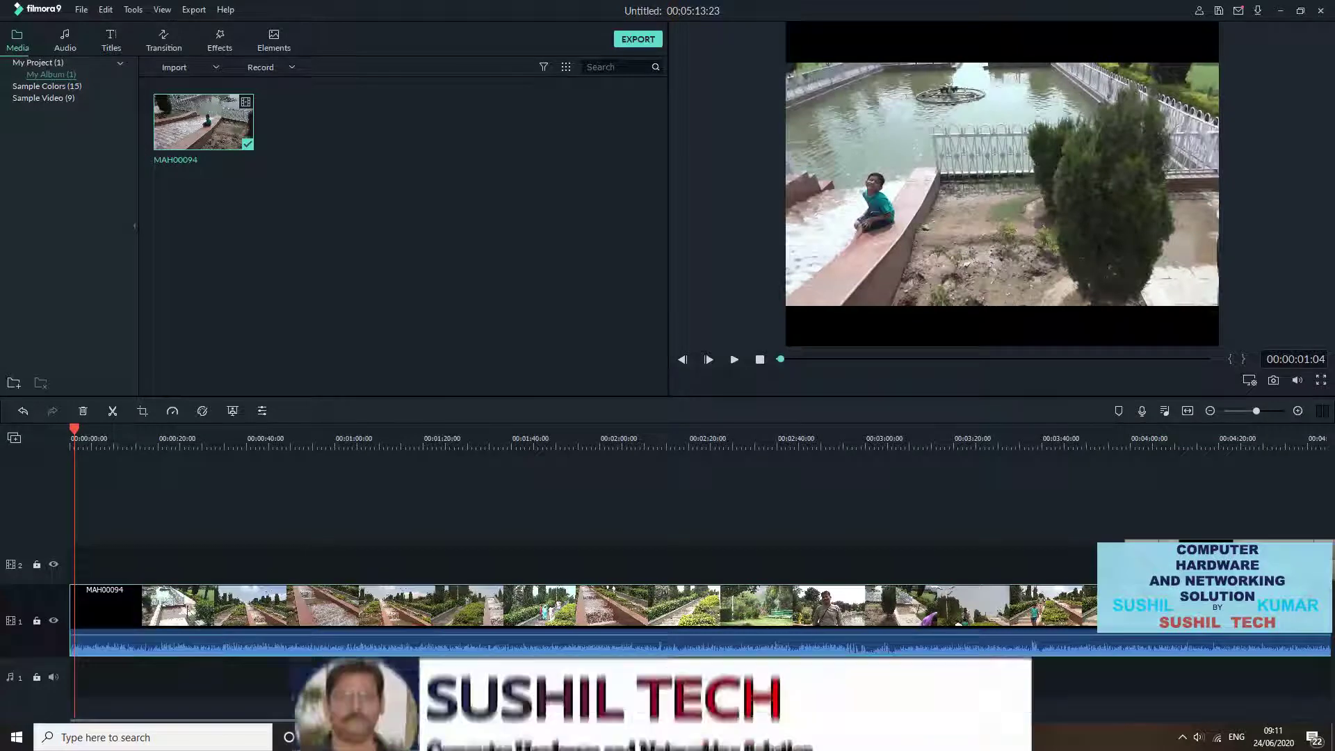
key("space")
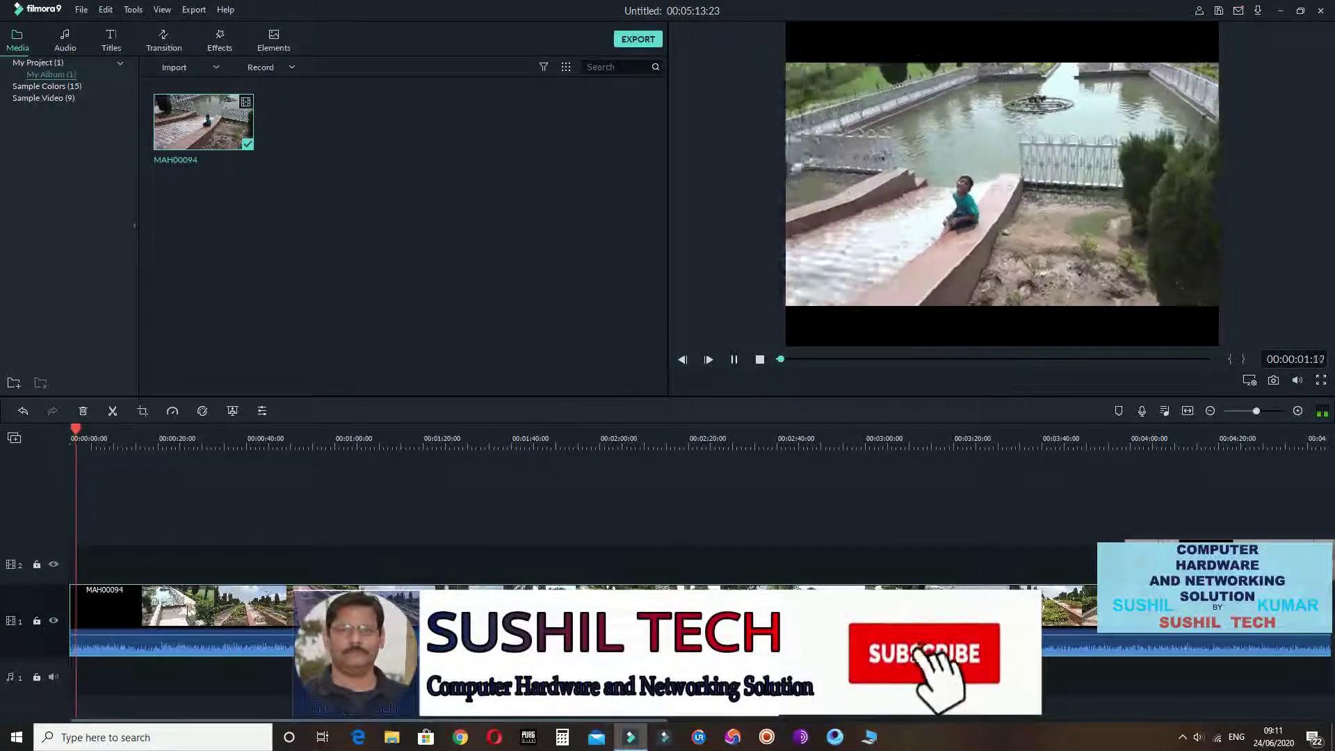
key("space")
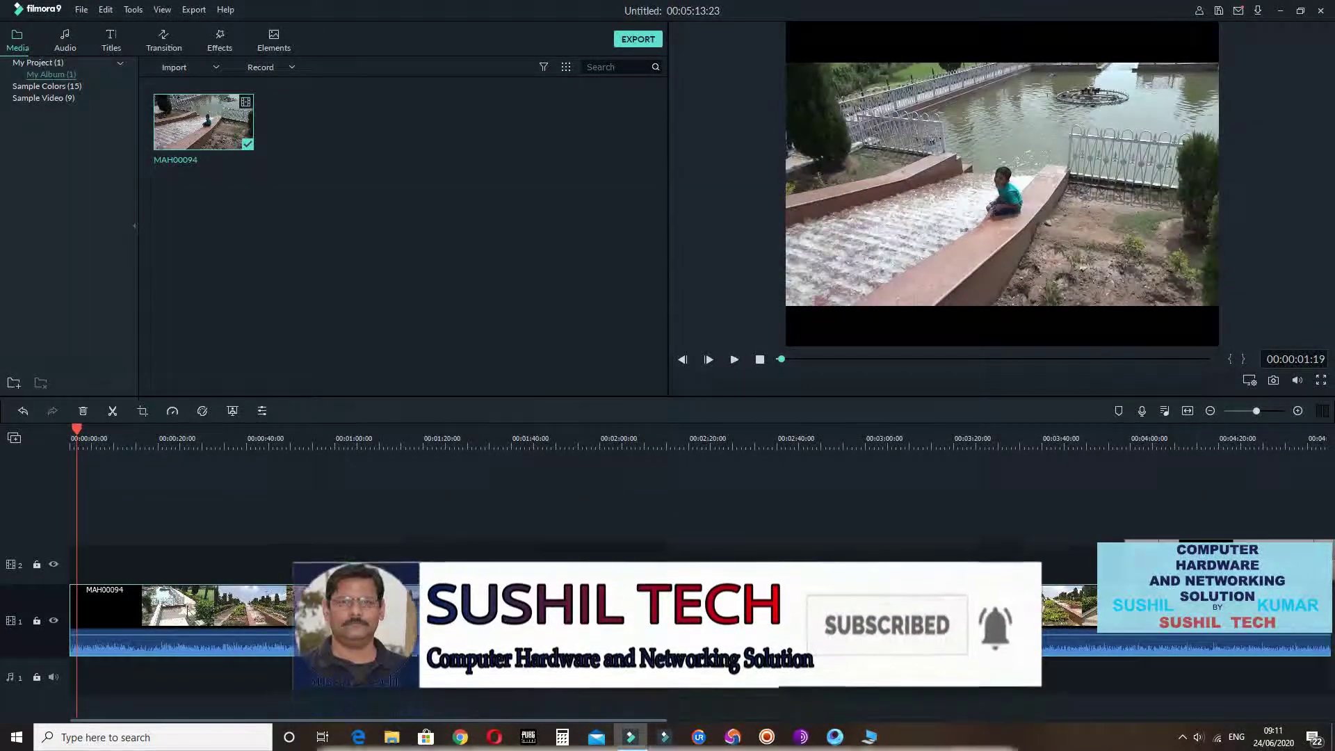
key("ctrl+equal")
key("ctrl+equal")
key("ctrl+equal")
key("ctrl+equal")
key("ctrl+equal")
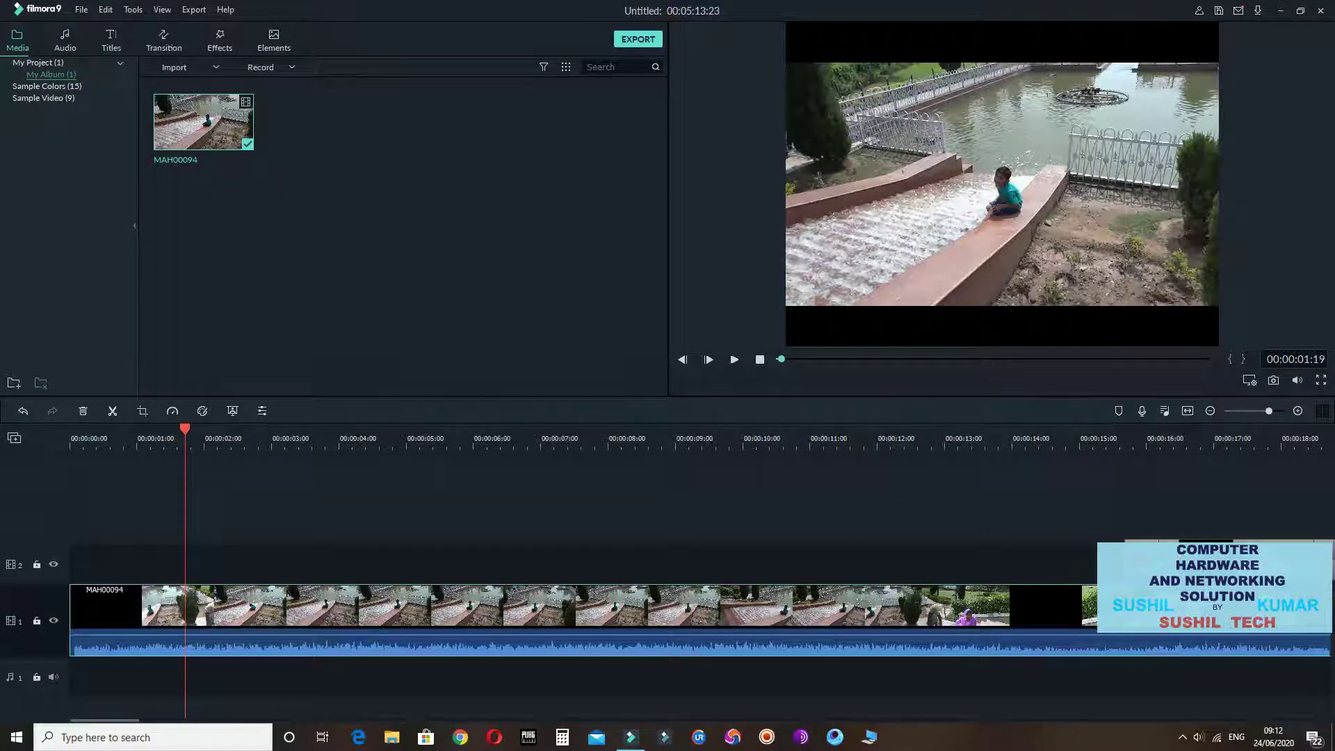
key("ctrl+b")
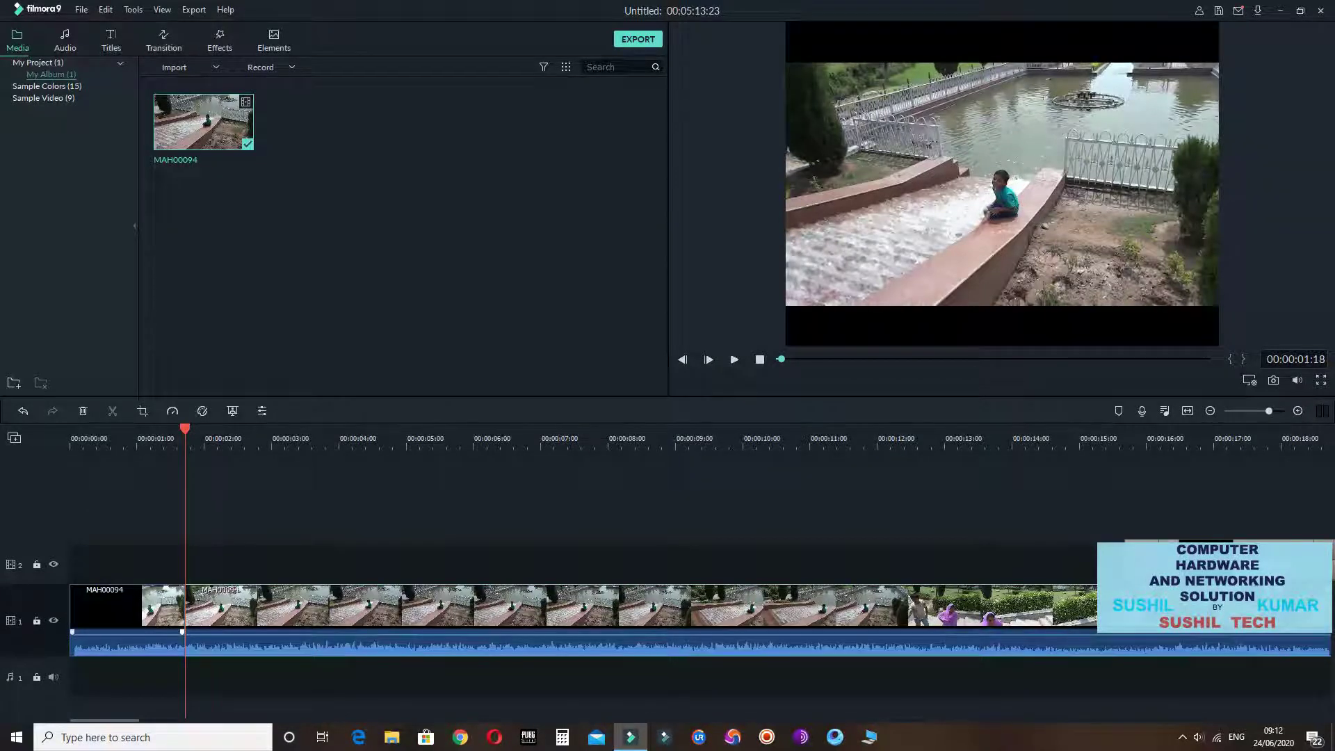
Cut the short opening segment from video track 1 and move the remaining clip to the track's start
right_click(126, 607)
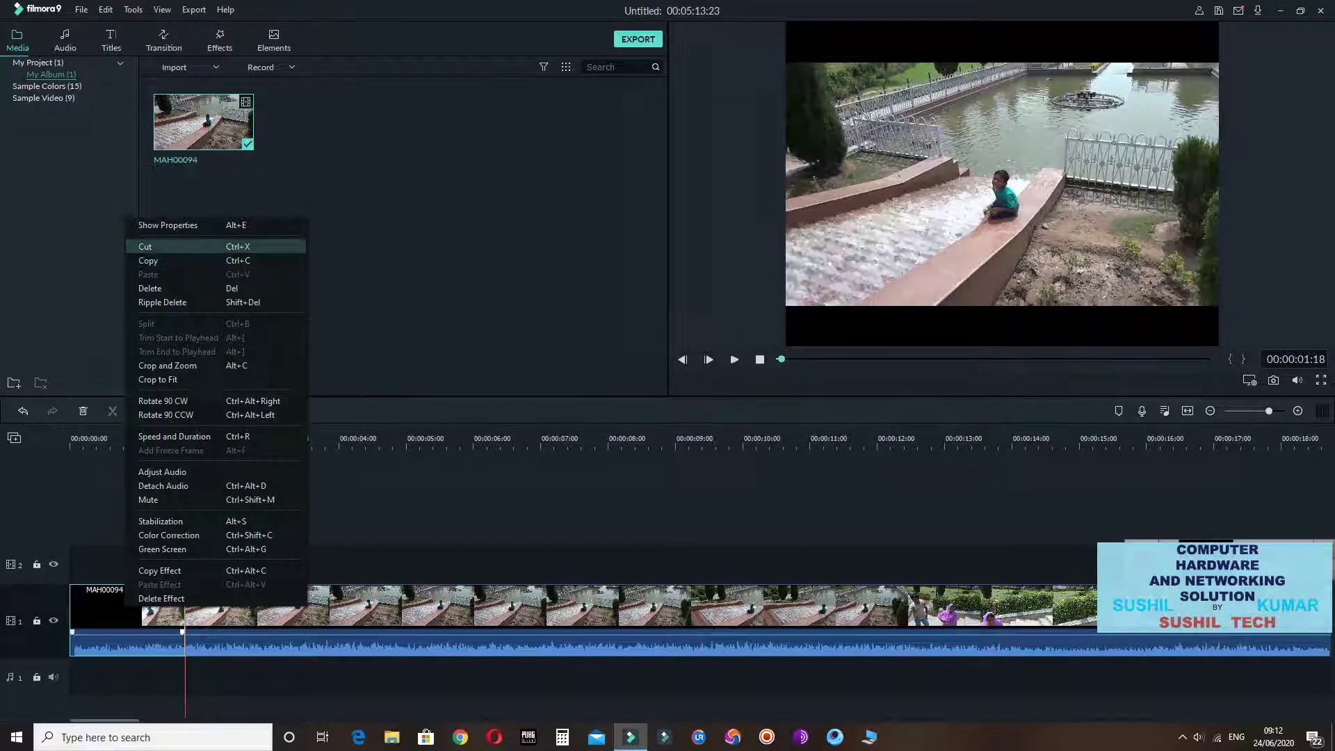
left_click(146, 247)
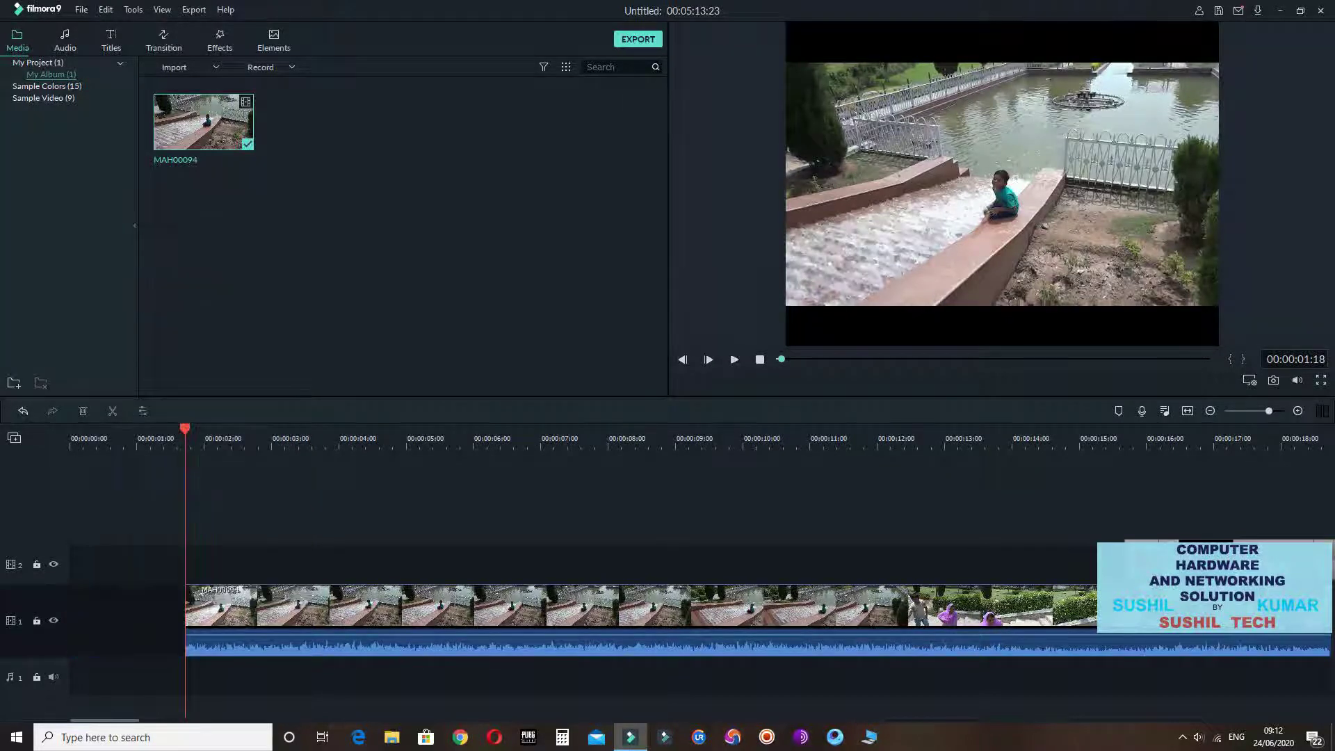
left_click_drag(240, 608, 123, 608)
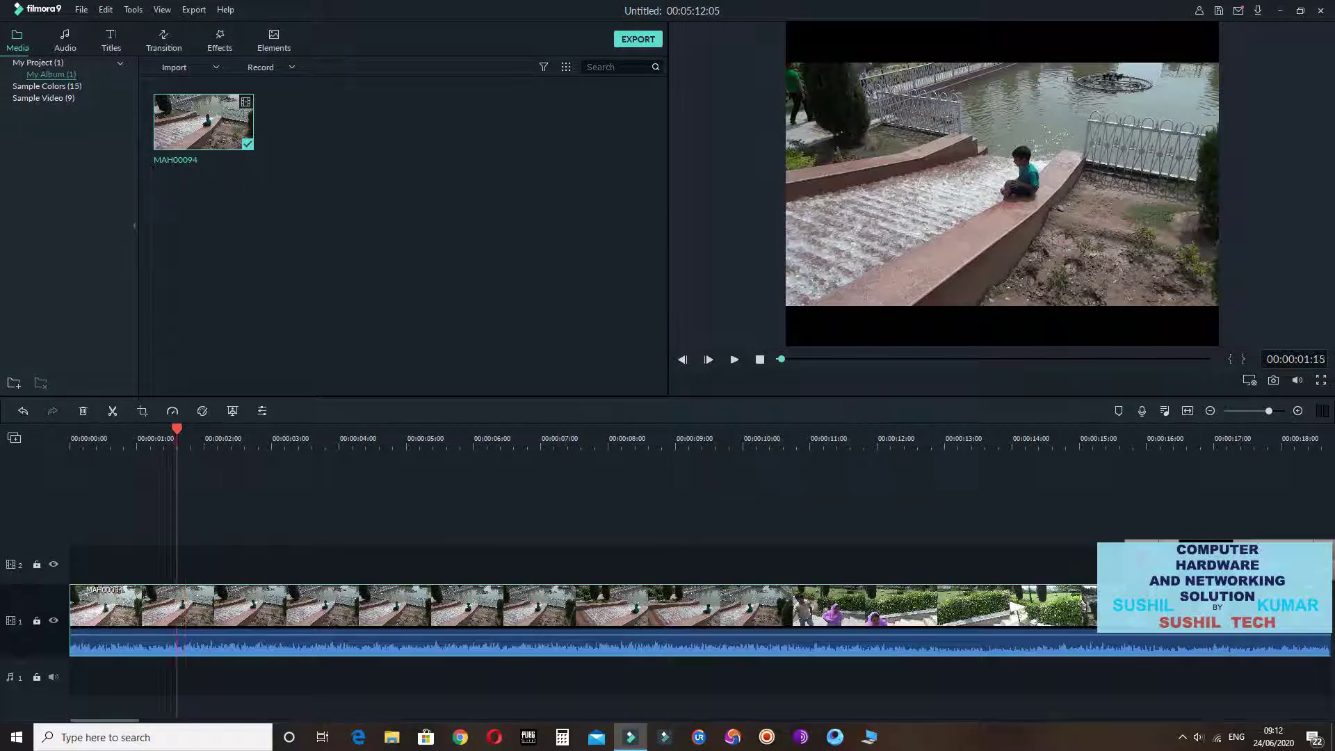
Play the trimmed clip from the beginning and reduce the timeline scale until the whole clip fits
key("Home")
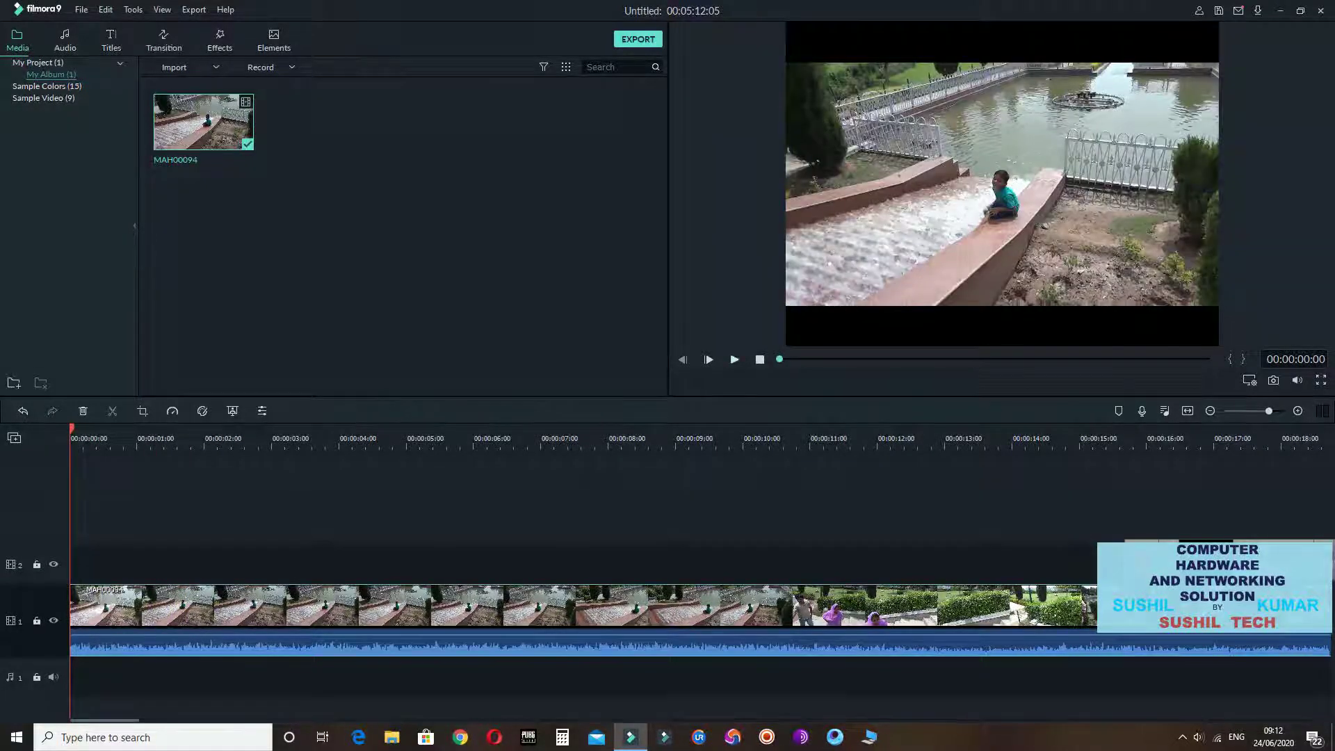
left_click(735, 360)
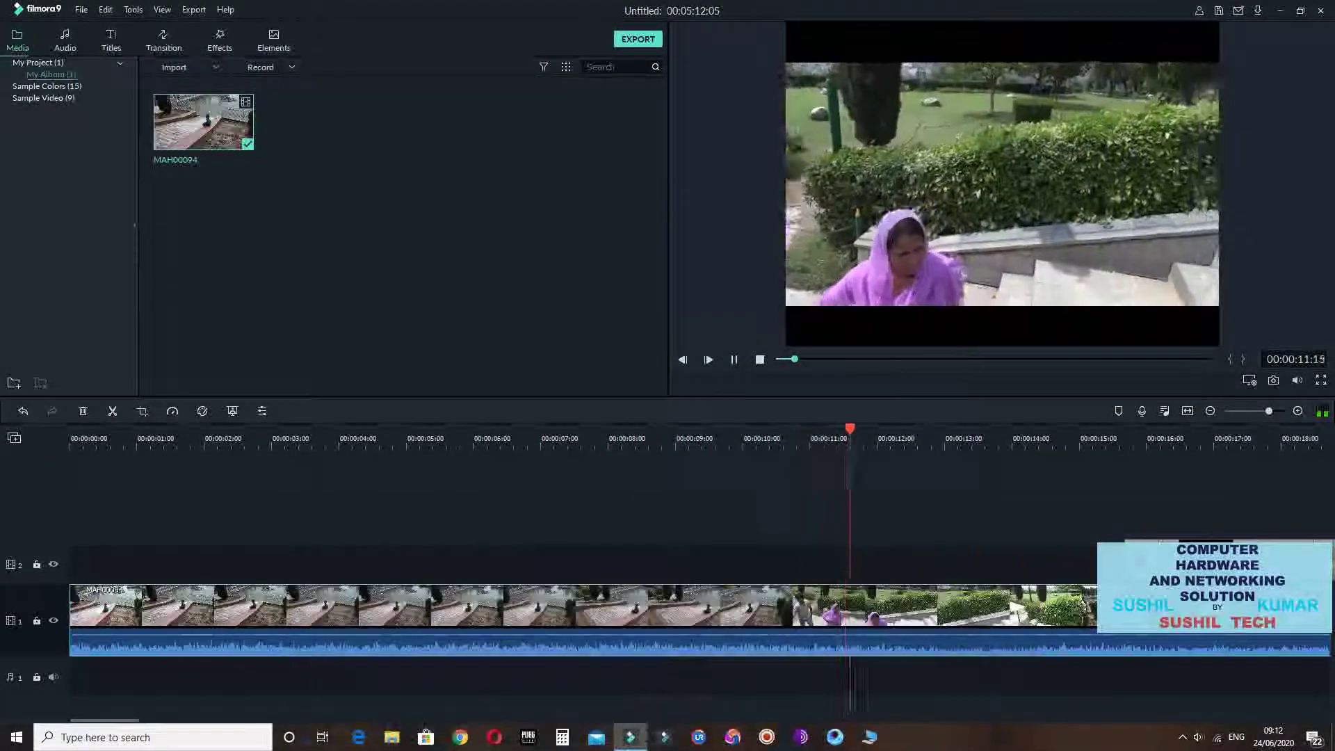
key("ctrl+minus")
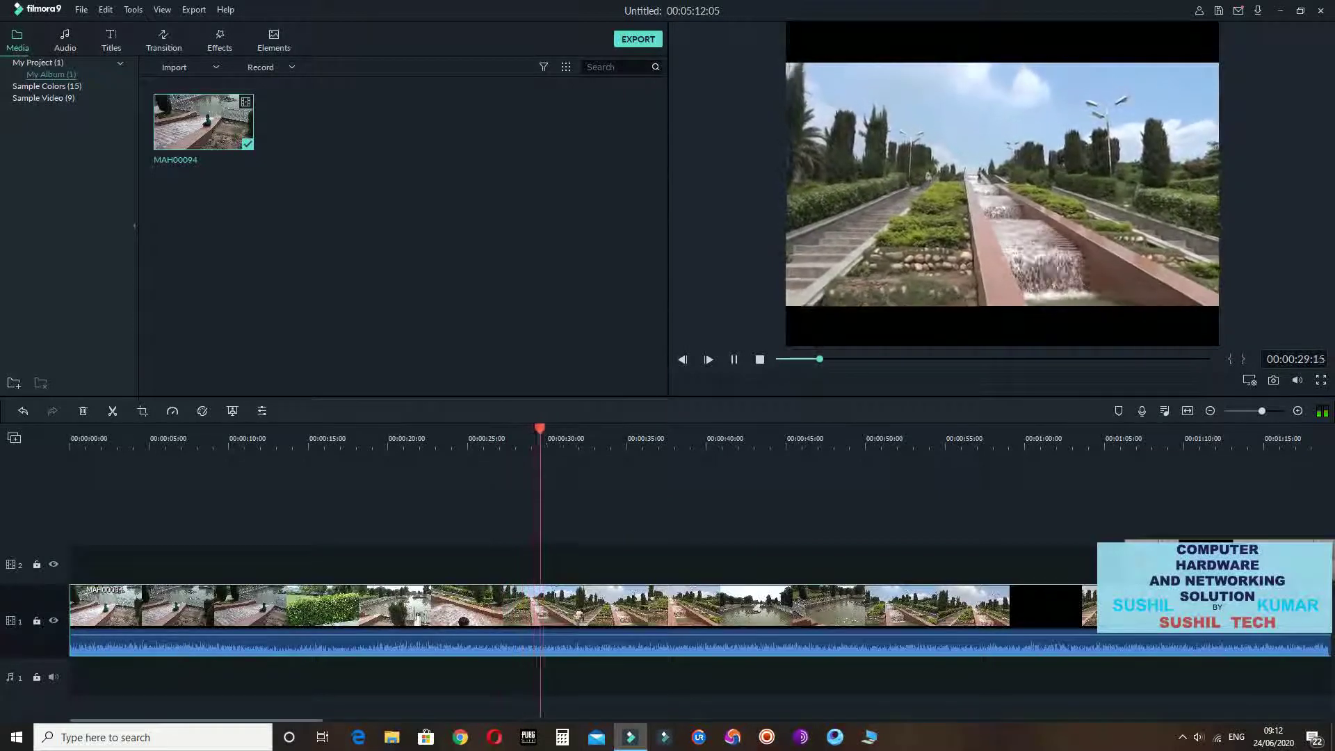
key("ctrl+minus")
key("ctrl+minus")
key("ctrl+minus")
key("ctrl+minus")
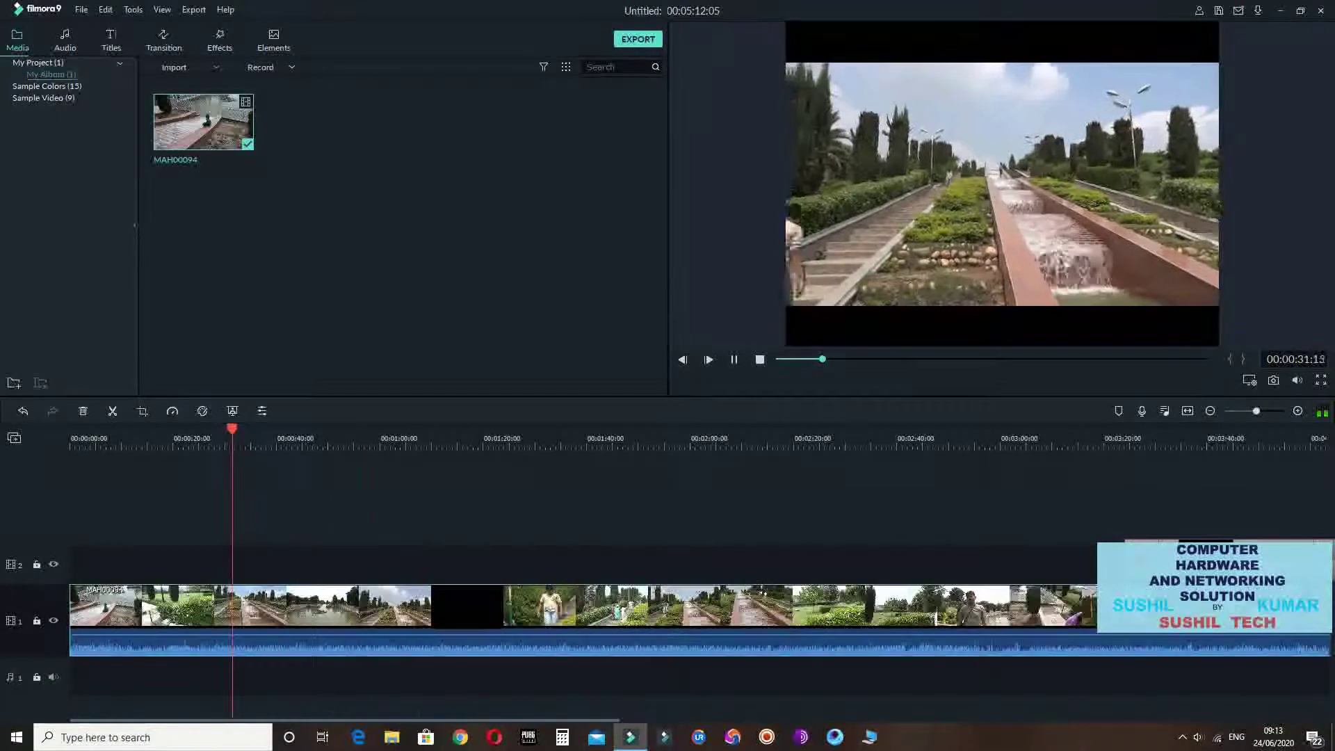
key("ctrl+minus")
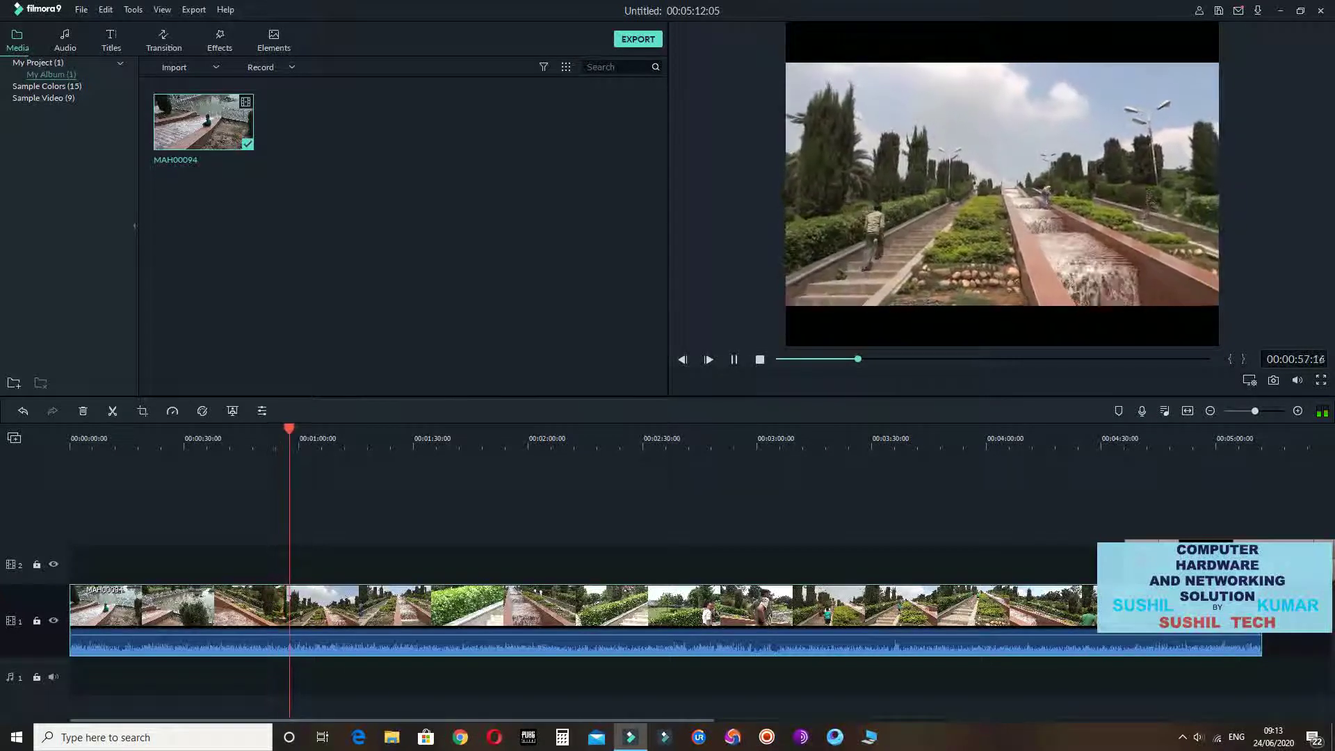
Jump ahead to about 00:01:17 in the clip and continue playback at a smaller timeline scale
key("shift+Right")
key("shift+Right")
key("shift+Right")
key("shift+Right")
key("shift+Right")
key("shift+Right")
key("space")
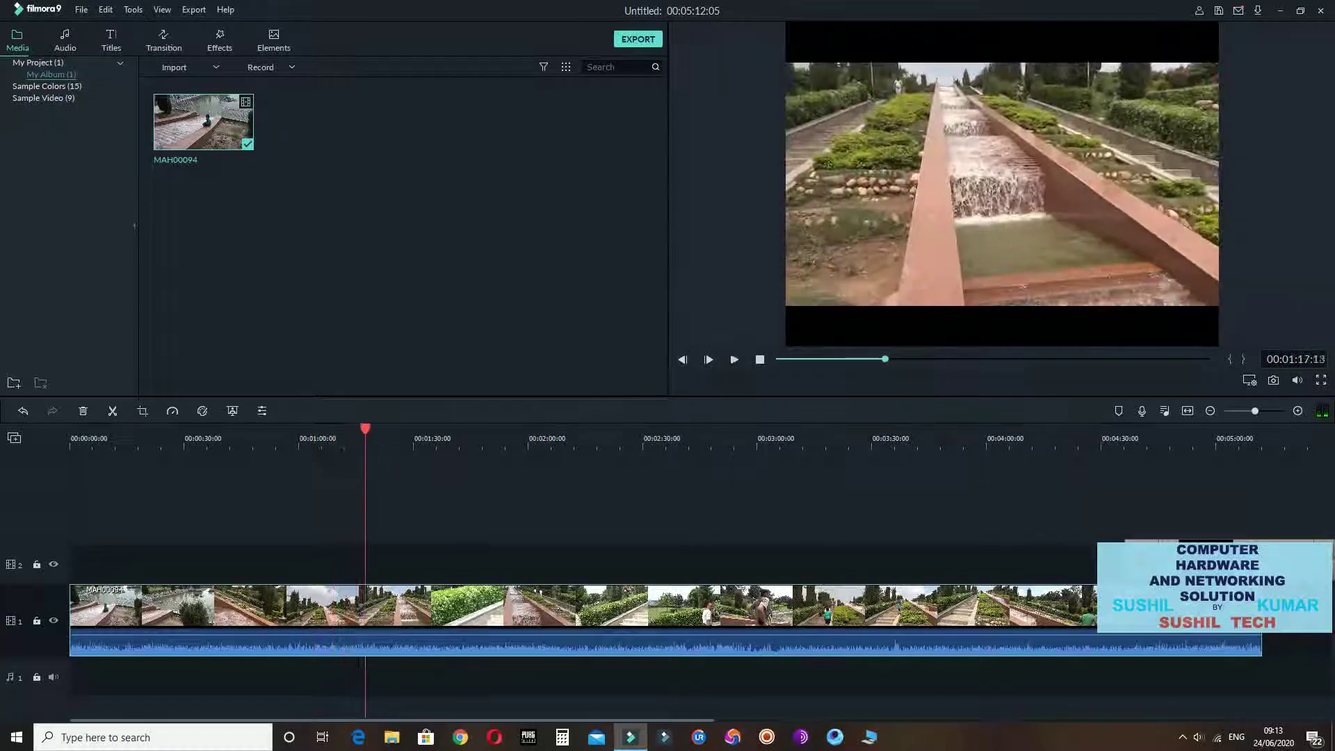
key("ctrl+=")
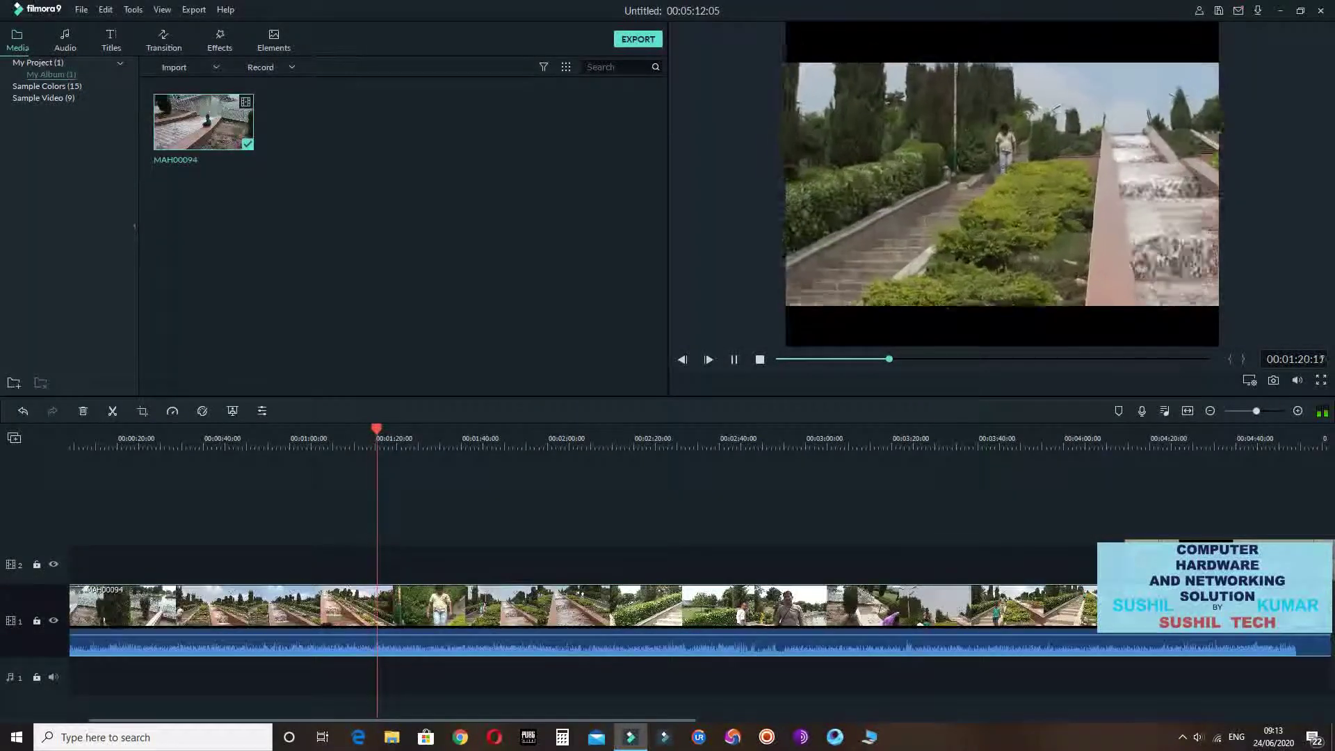
key("ctrl+minus")
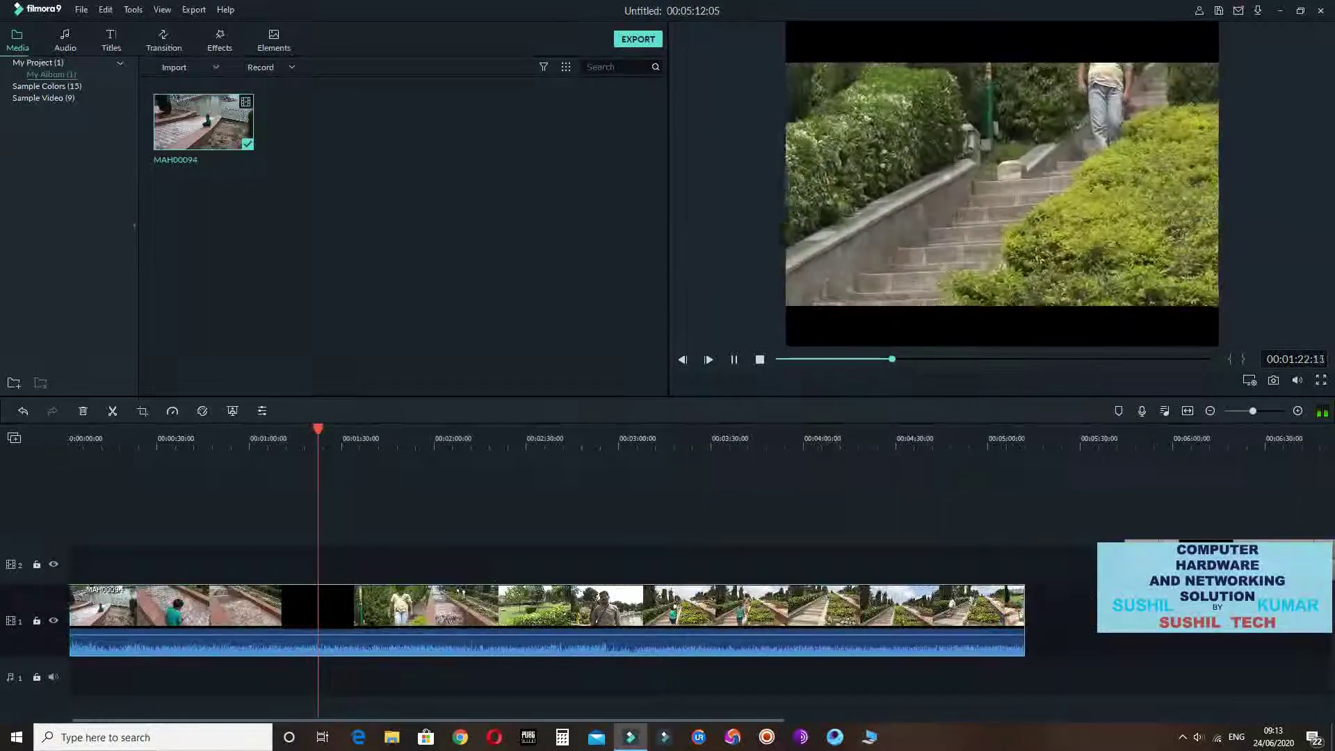
Reposition the playhead to about 00:01:24, resume playback, and pause at 00:01:33:14
key("space")
left_click_drag(343, 428, 308, 428)
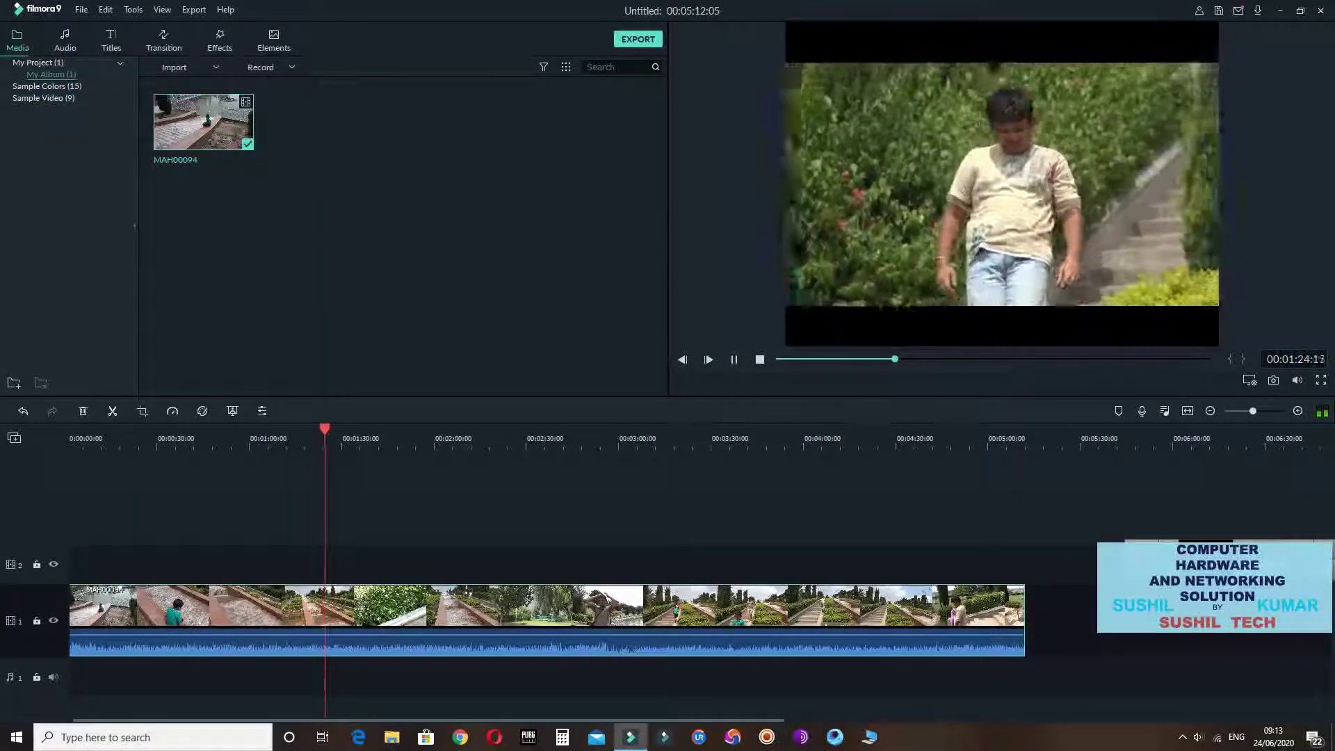
mouse_move(329, 429)
left_mouse_down()
mouse_move(353, 429)
mouse_move(324, 429)
left_mouse_up()
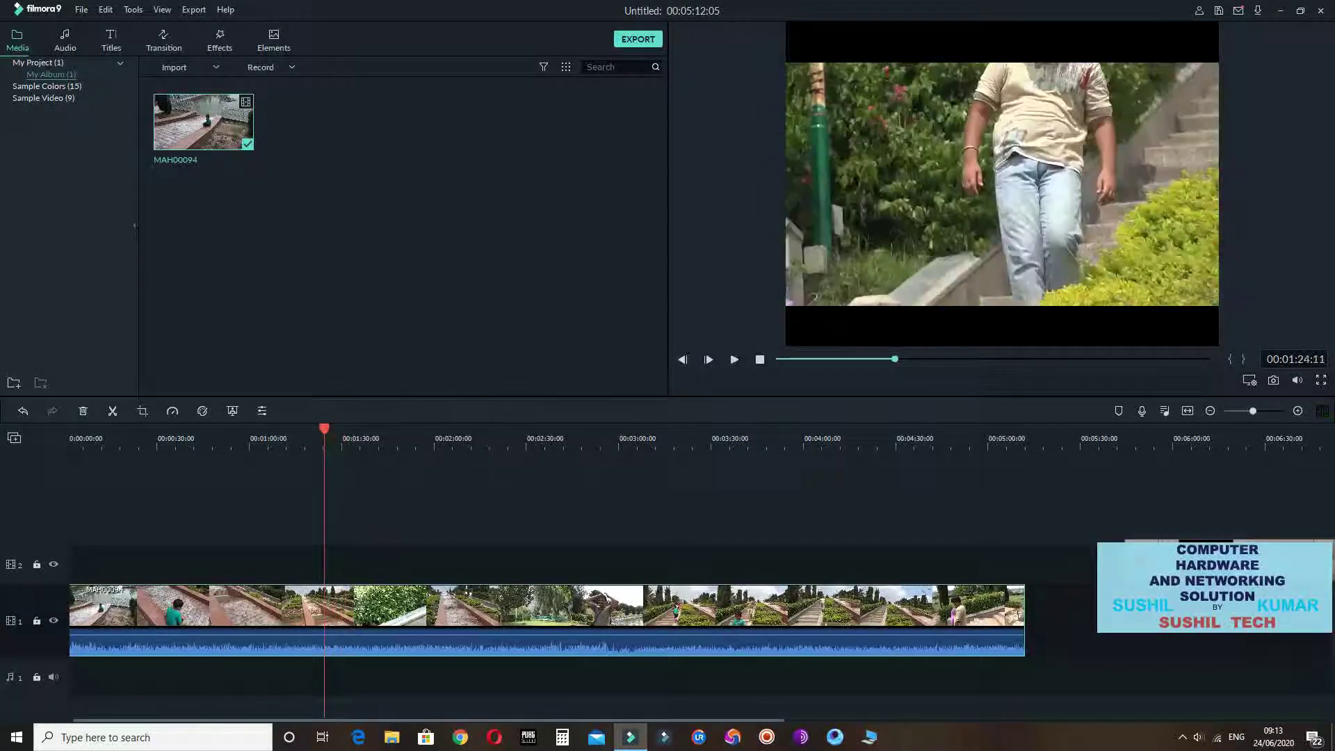
key("space")
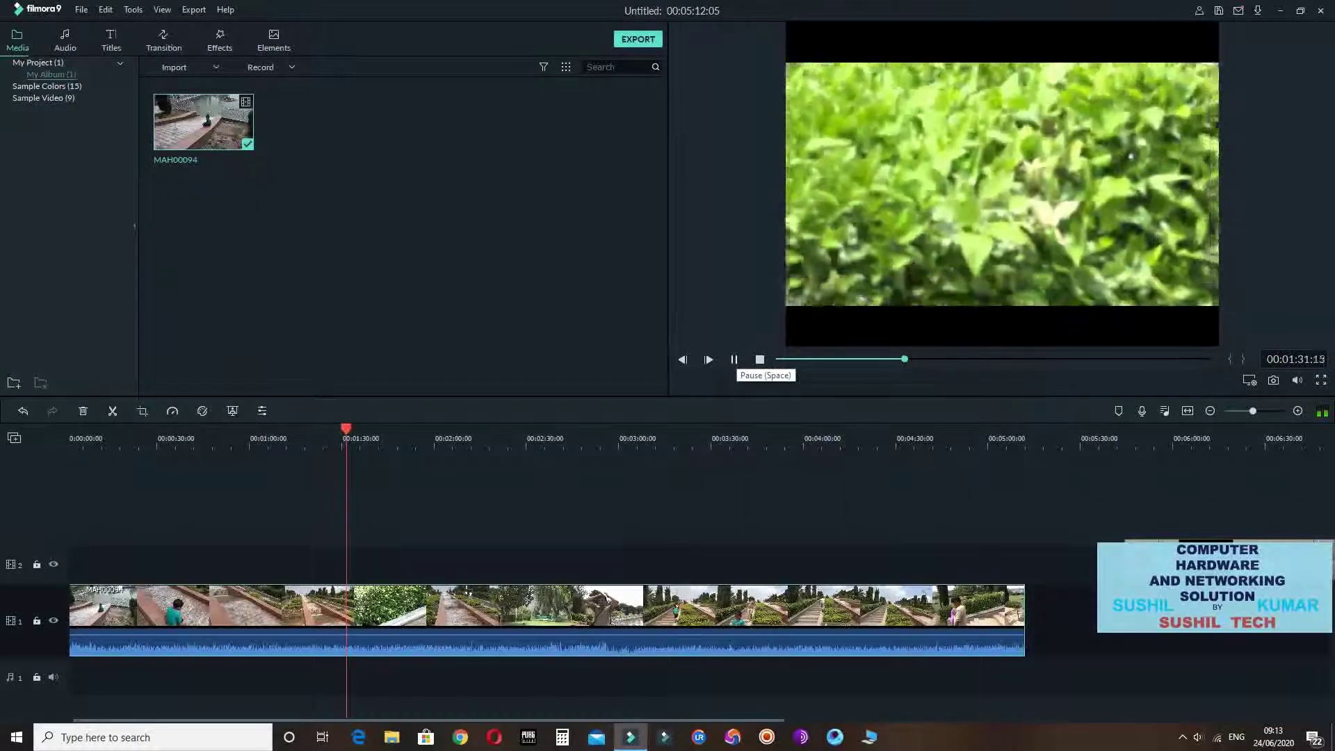
left_click(734, 360)
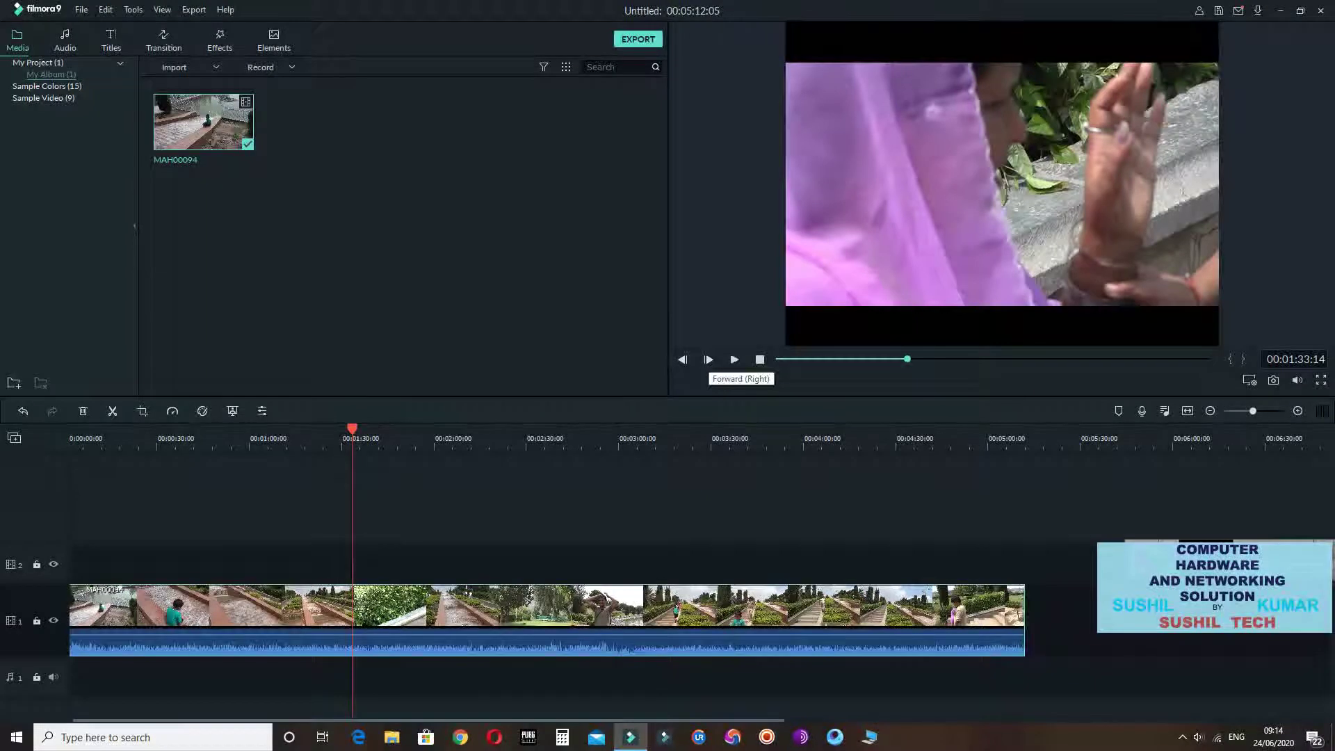
Step the playhead back frame by frame to 00:01:32:05 and split the clip there
key("Left")
key("Left")
key("Left")
key("Left")
key("Left")
key("Left")
key("Left")
key("Left")
key("Left")
key("Left")
key("Left")
key("Left")
key("Left")
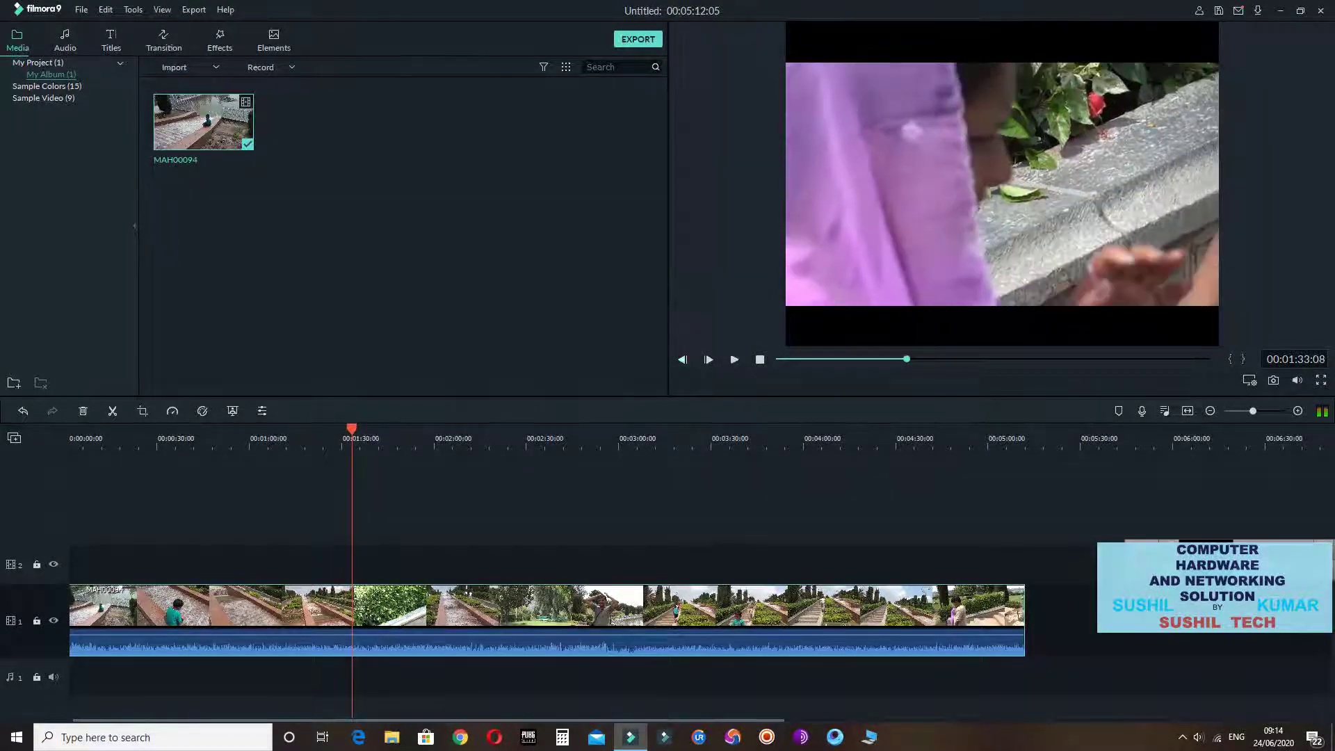
key("Left")
key("Left")
key("Left")
key("Left")
key("Left")
key("Left")
key("Left")
key("Left")
key("Left")
key("Left")
key("Left")
key("Left")
key("Left")
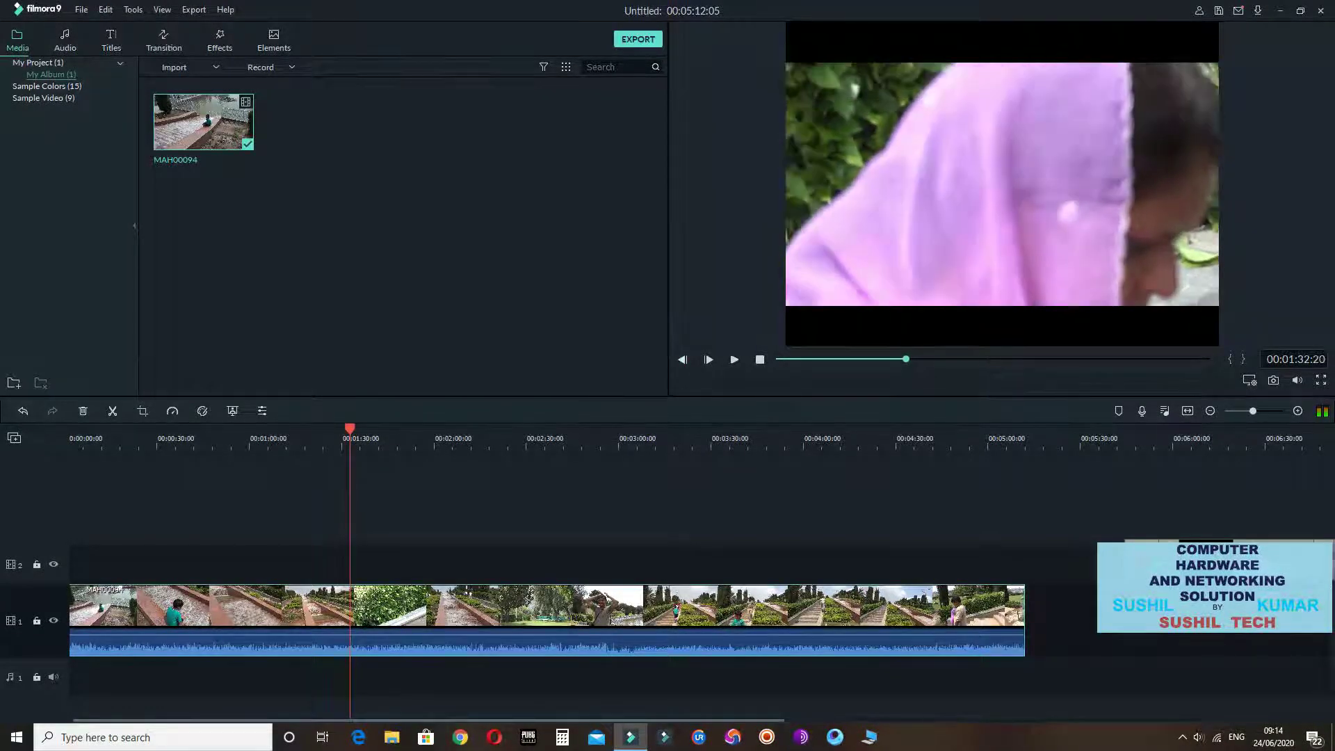
key("Left")
key("Left")
key("Left")
key("Left")
key("Left")
key("Left")
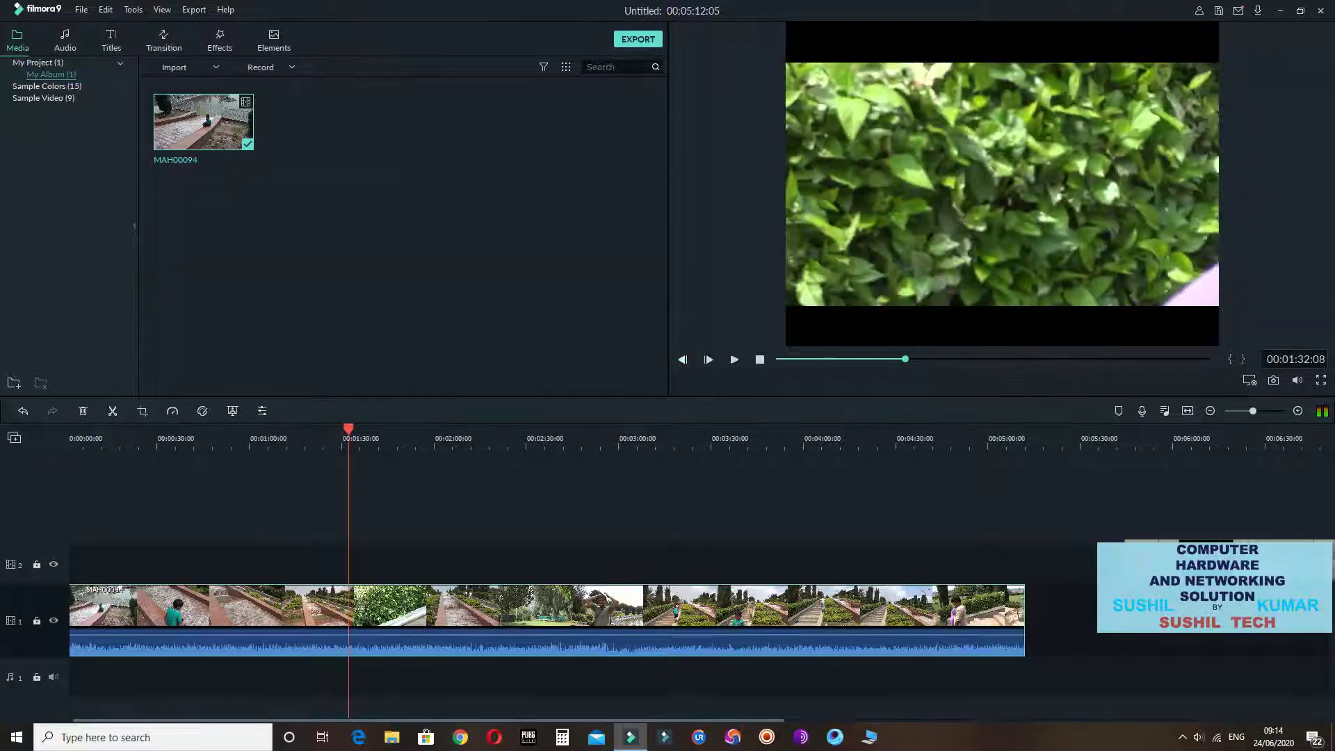
key("Left")
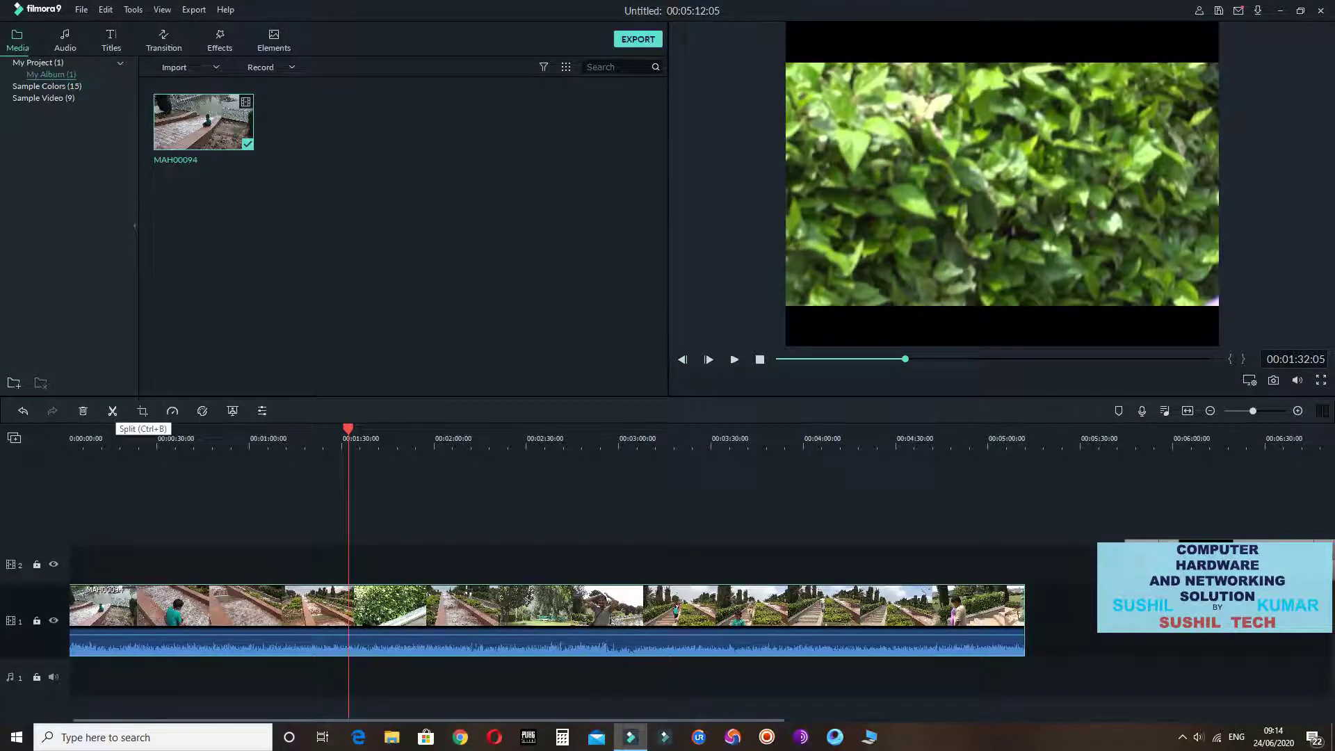
left_click(112, 411)
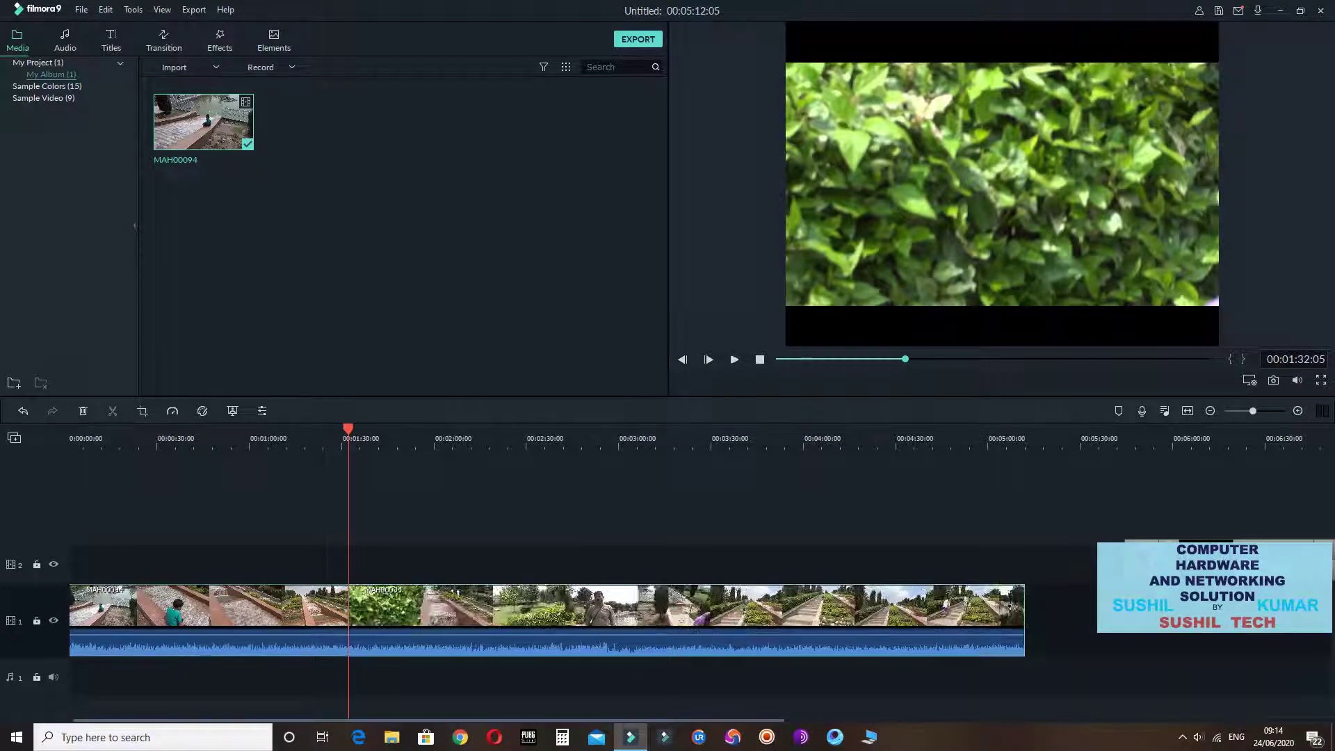
Play on from the last split, pause at about 00:01:35, and split the clip there
left_click(734, 360)
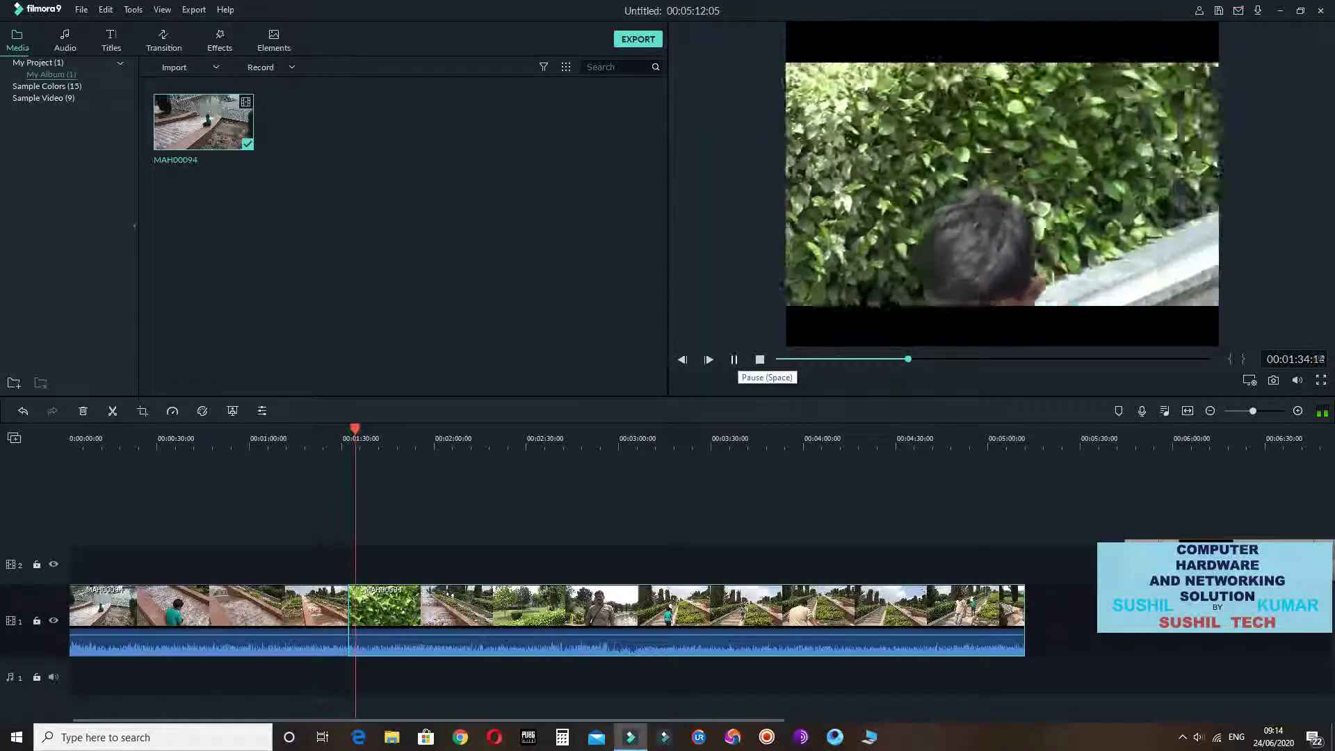
left_click(735, 359)
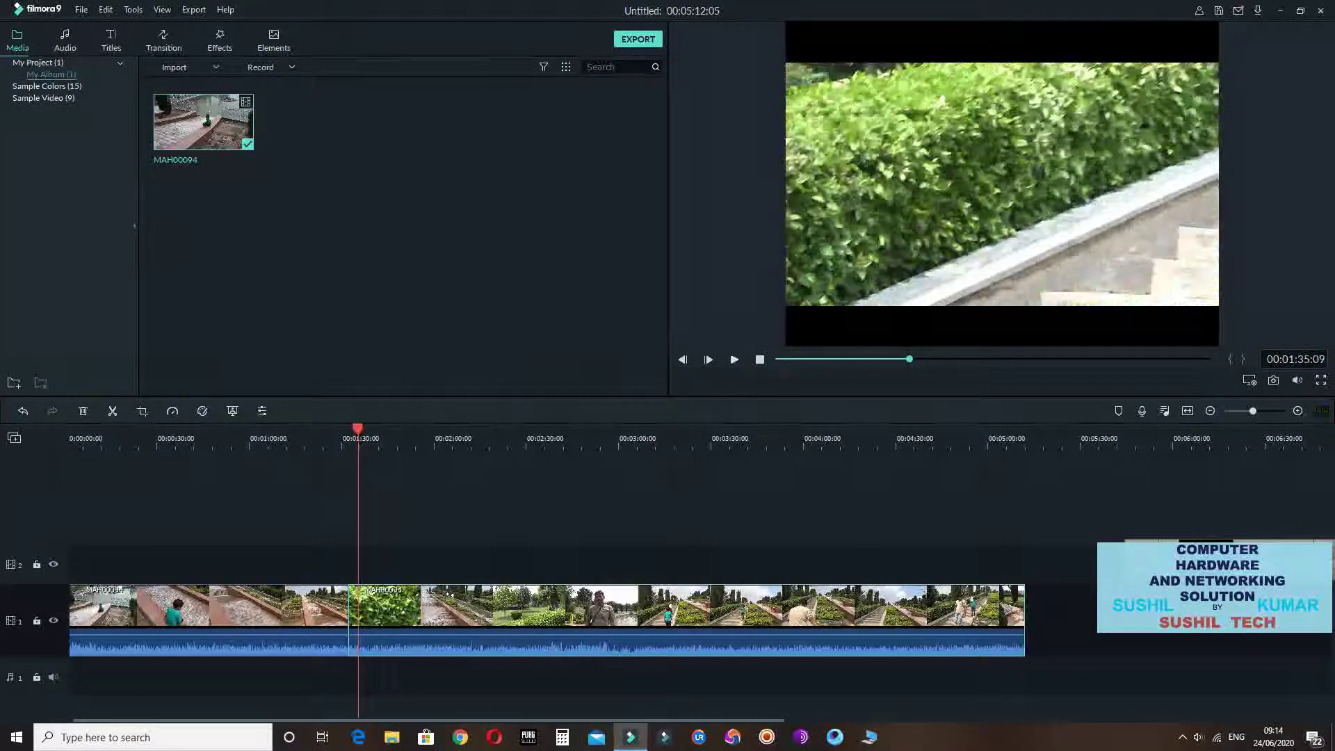
left_click(113, 411)
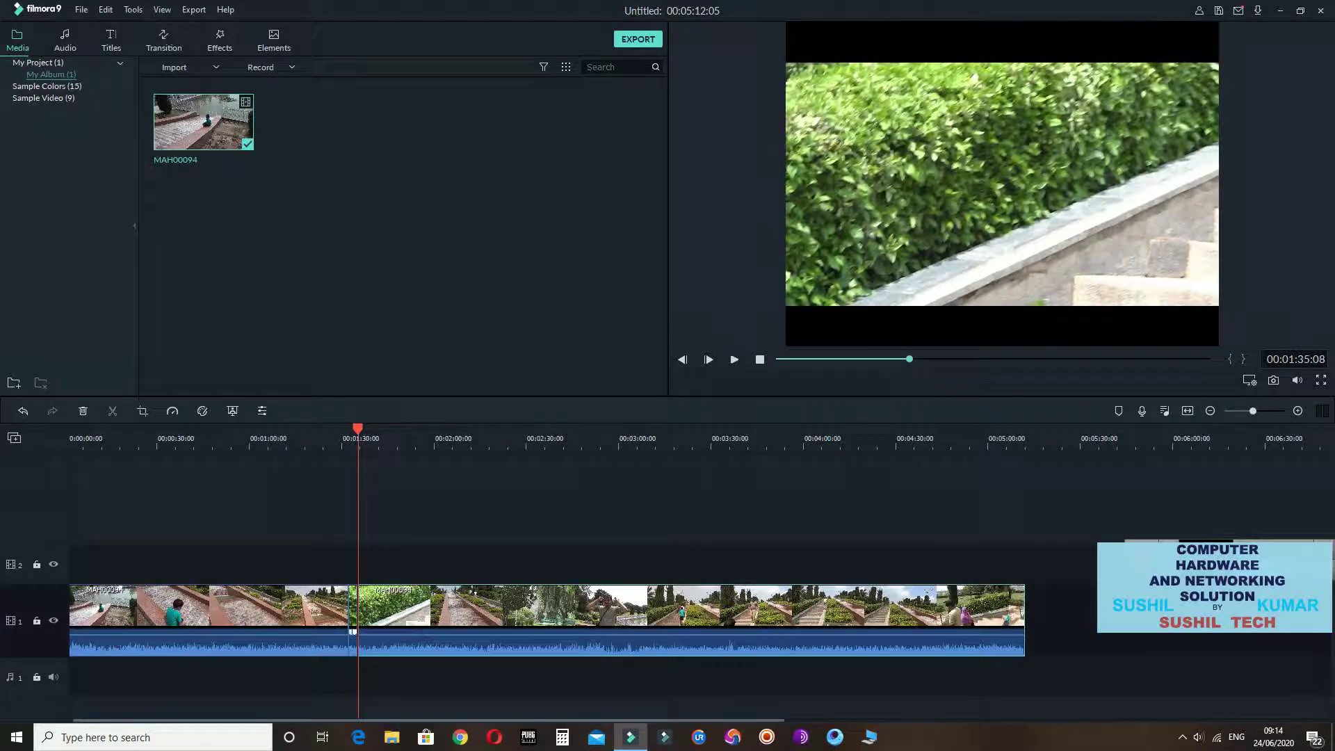
Delete the short segment between the two splits and move the following clip back to close the gap
right_click(353, 632)
key("Down")
key("Down")
key("Down")
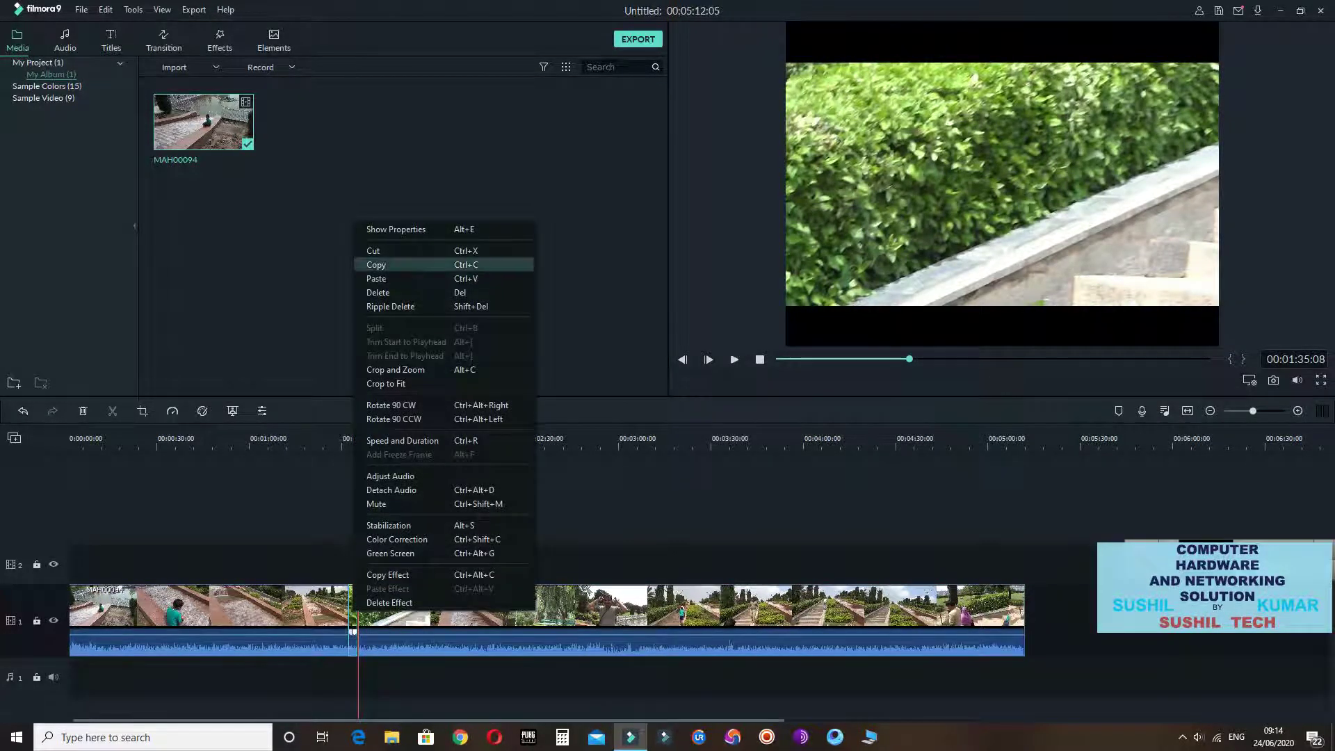
key("Up")
key("Down")
key("Down")
key("Down")
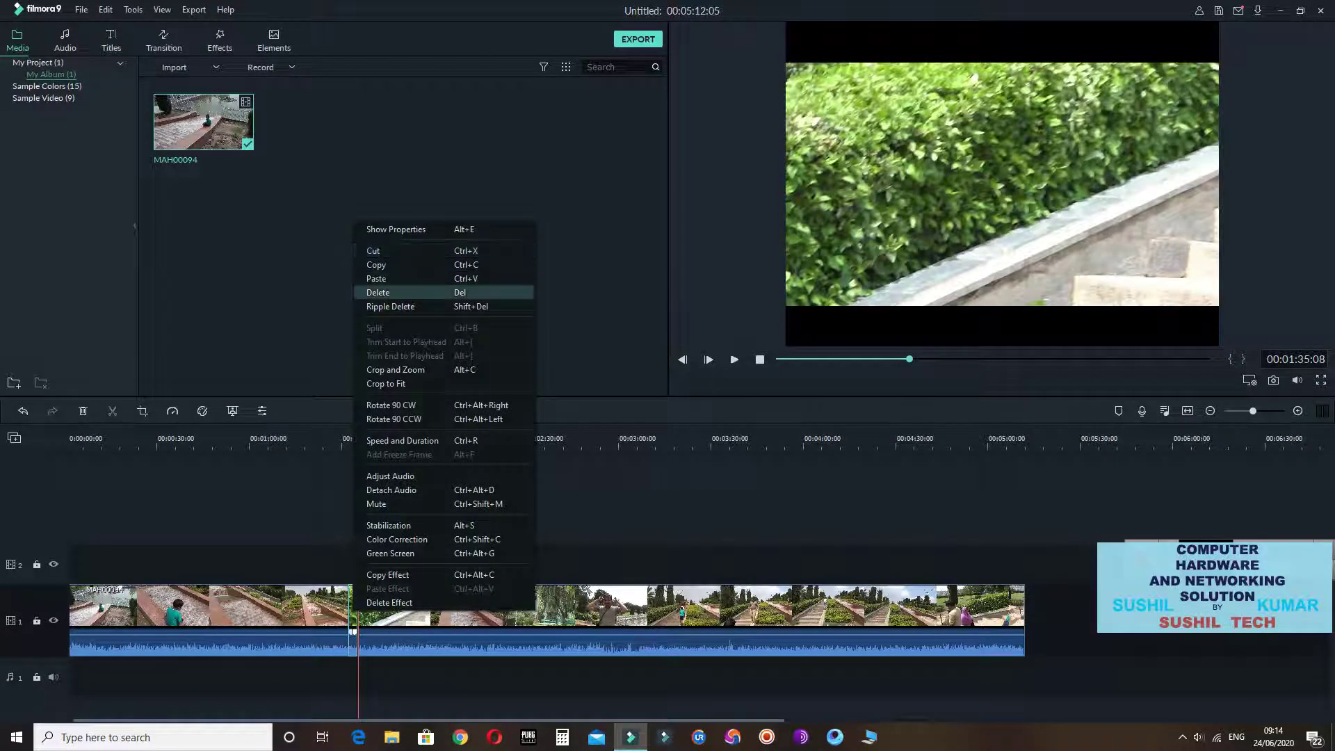
key("Return")
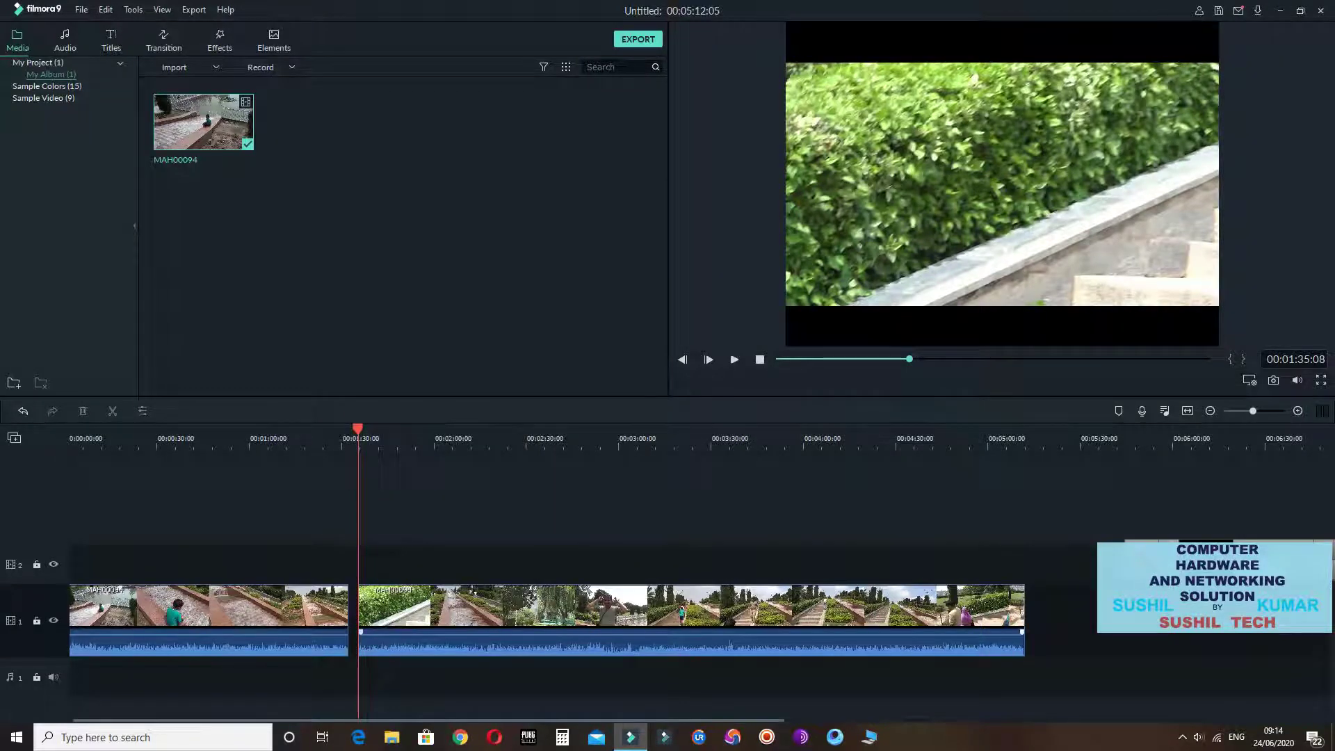
left_click_drag(417, 612, 408, 612)
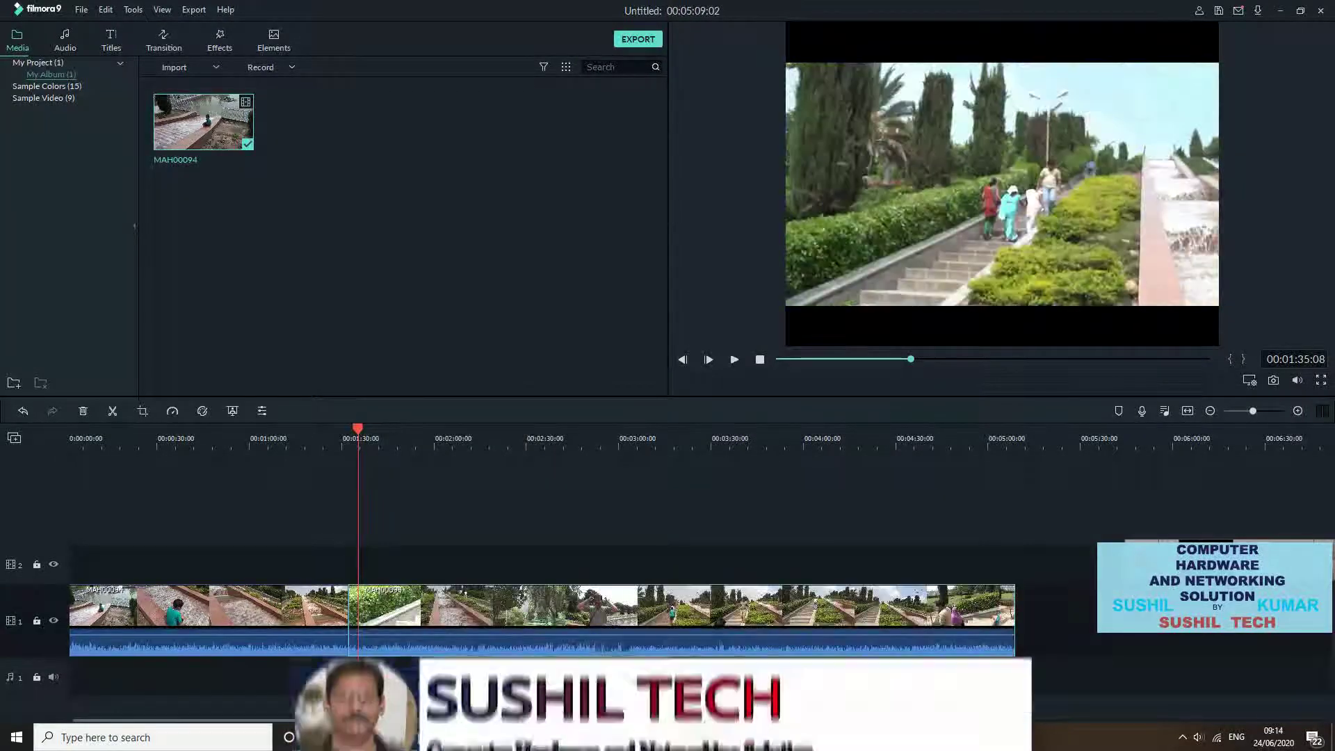
Play and scrub through the rest of the edited video, and return the playhead to the beginning
key("space")
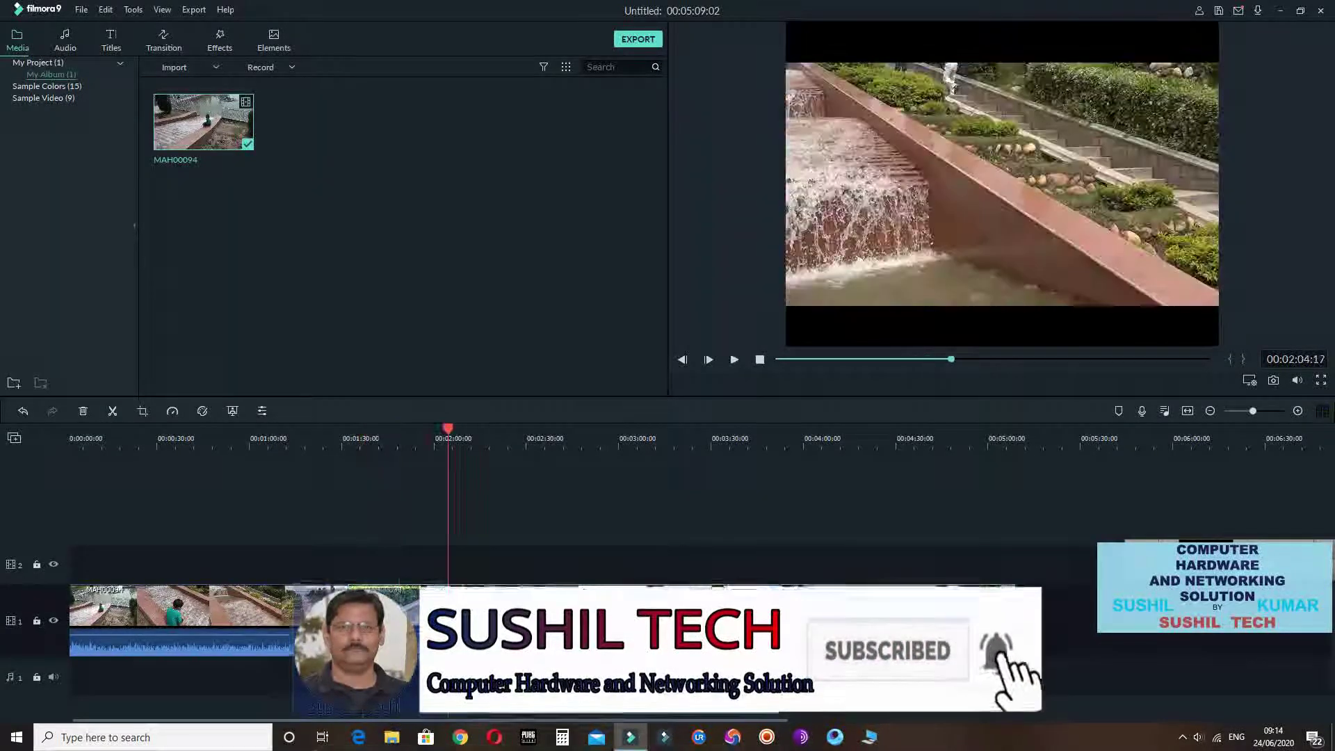
key("space")
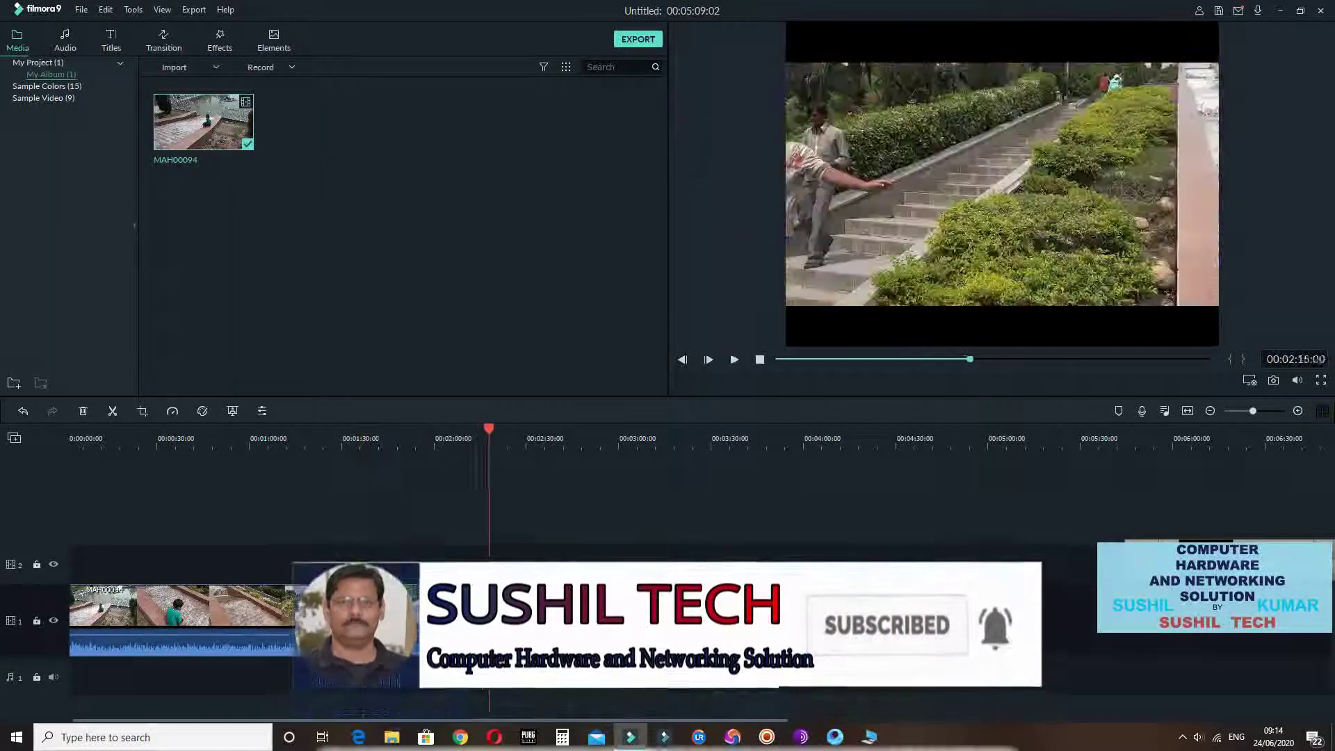
left_click_drag(489, 429, 721, 429)
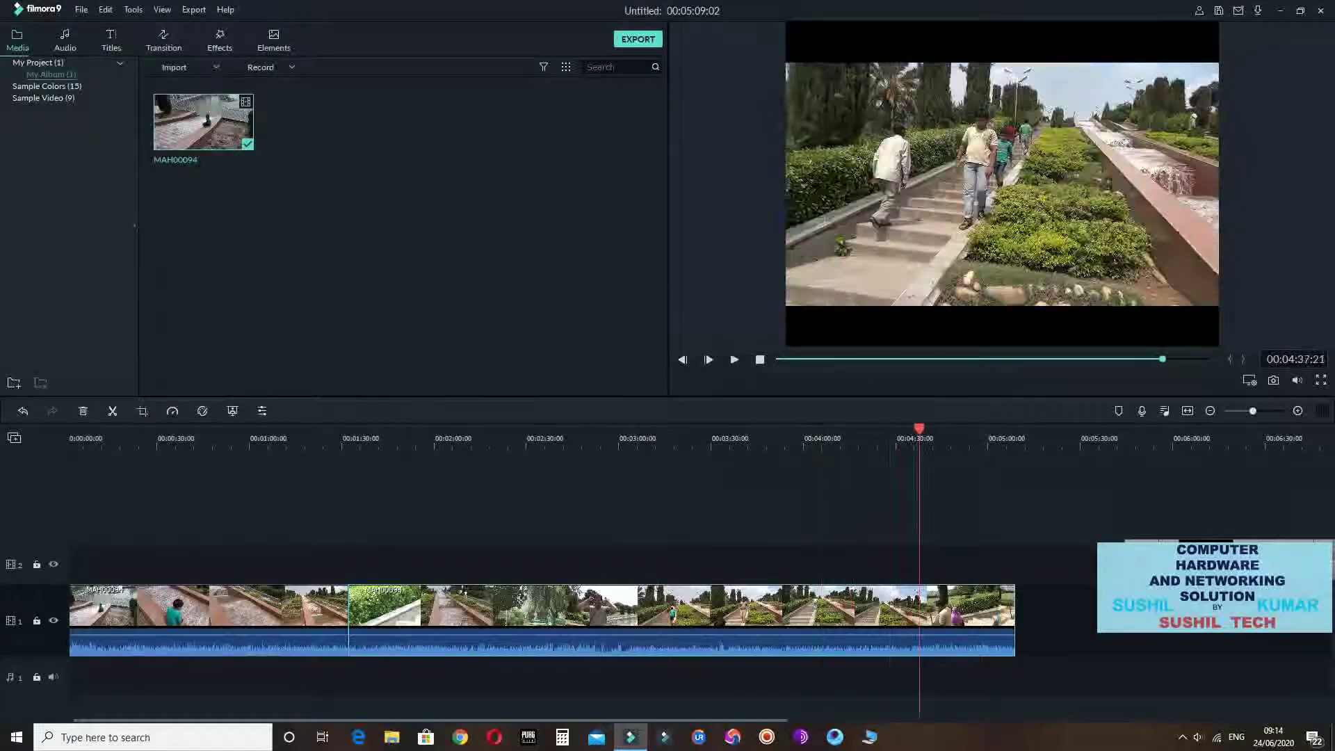
left_click_drag(1010, 429, 483, 429)
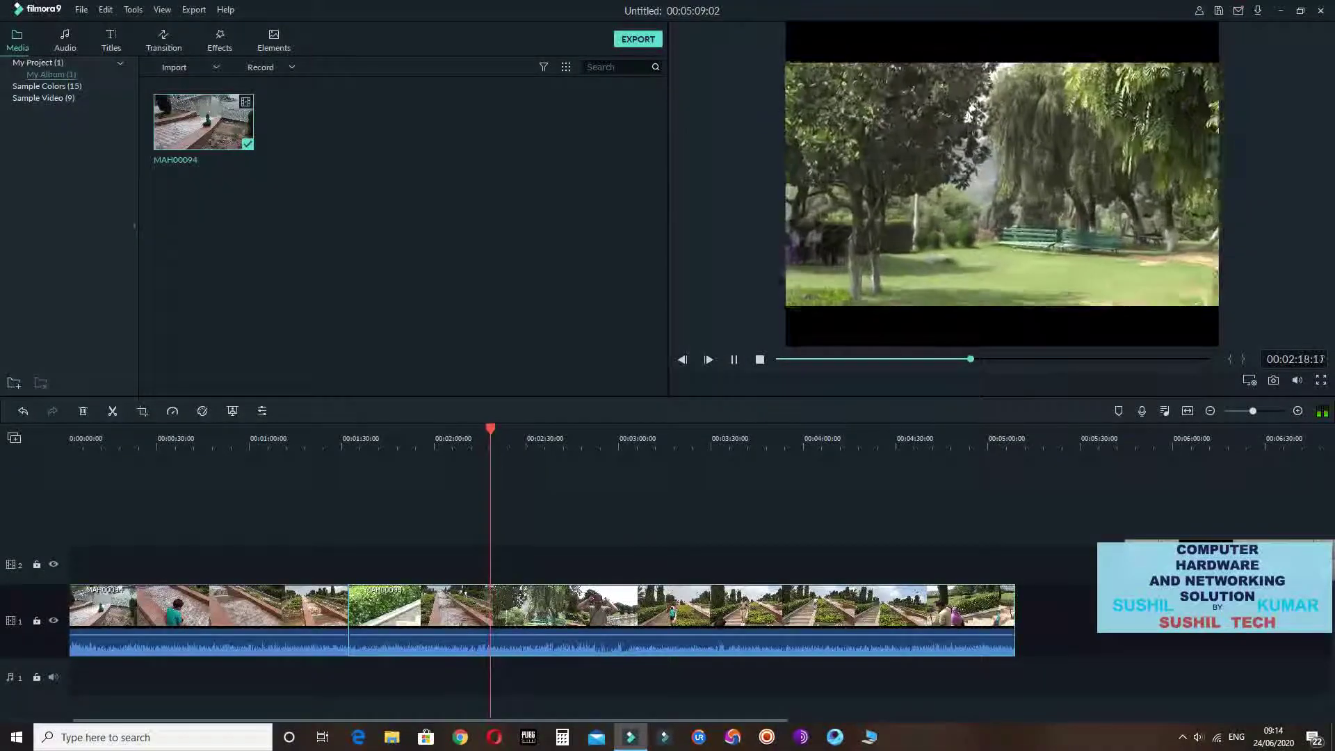
key("space")
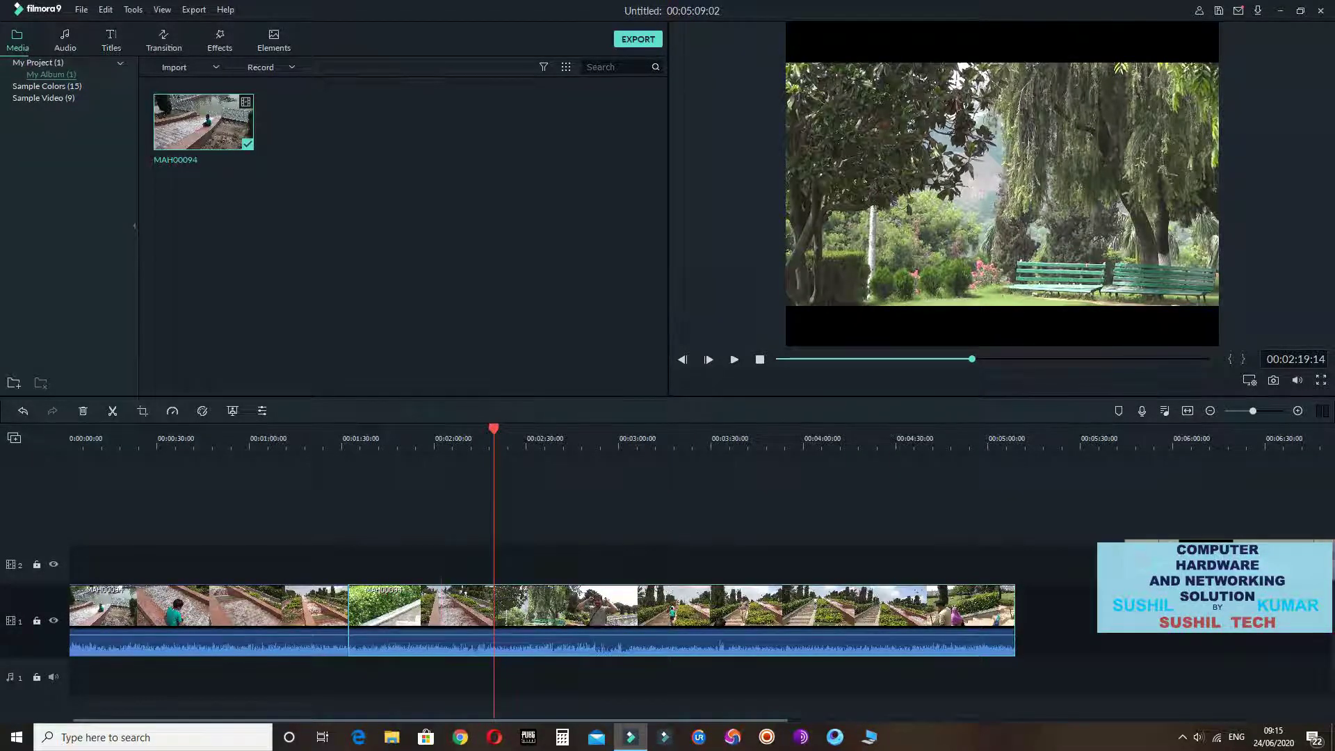
key("Home")
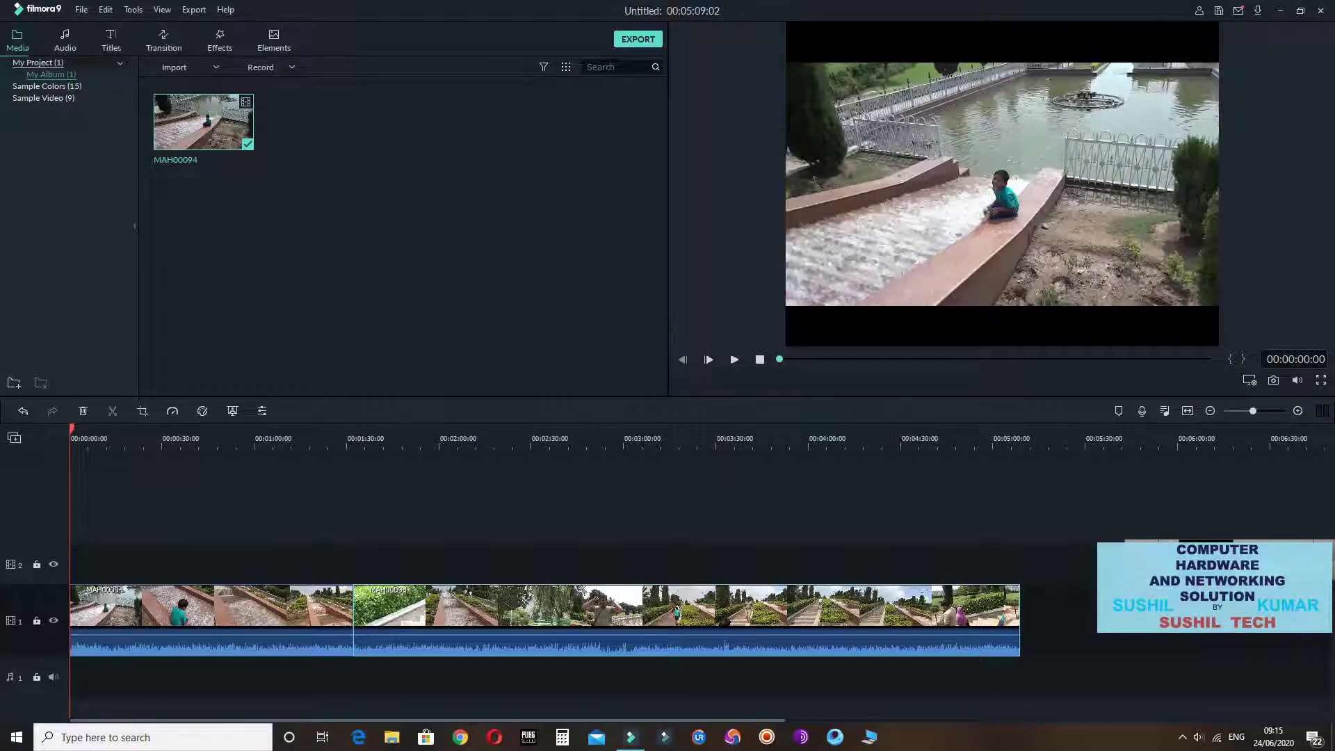
Browse the title presets, viewing the full list and the Custom, Openers and Titles categories
left_click(112, 40)
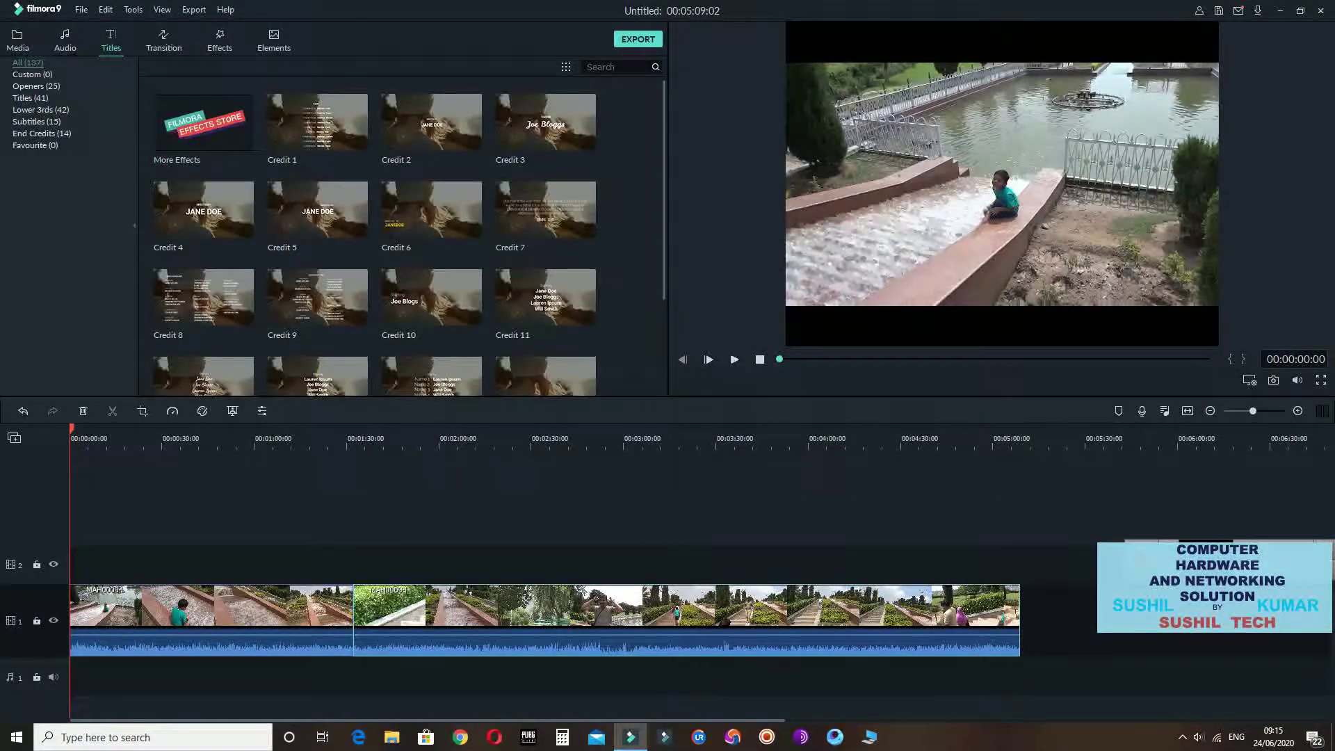
scroll(403, 237, "down", 5)
scroll(403, 237, "down", 3)
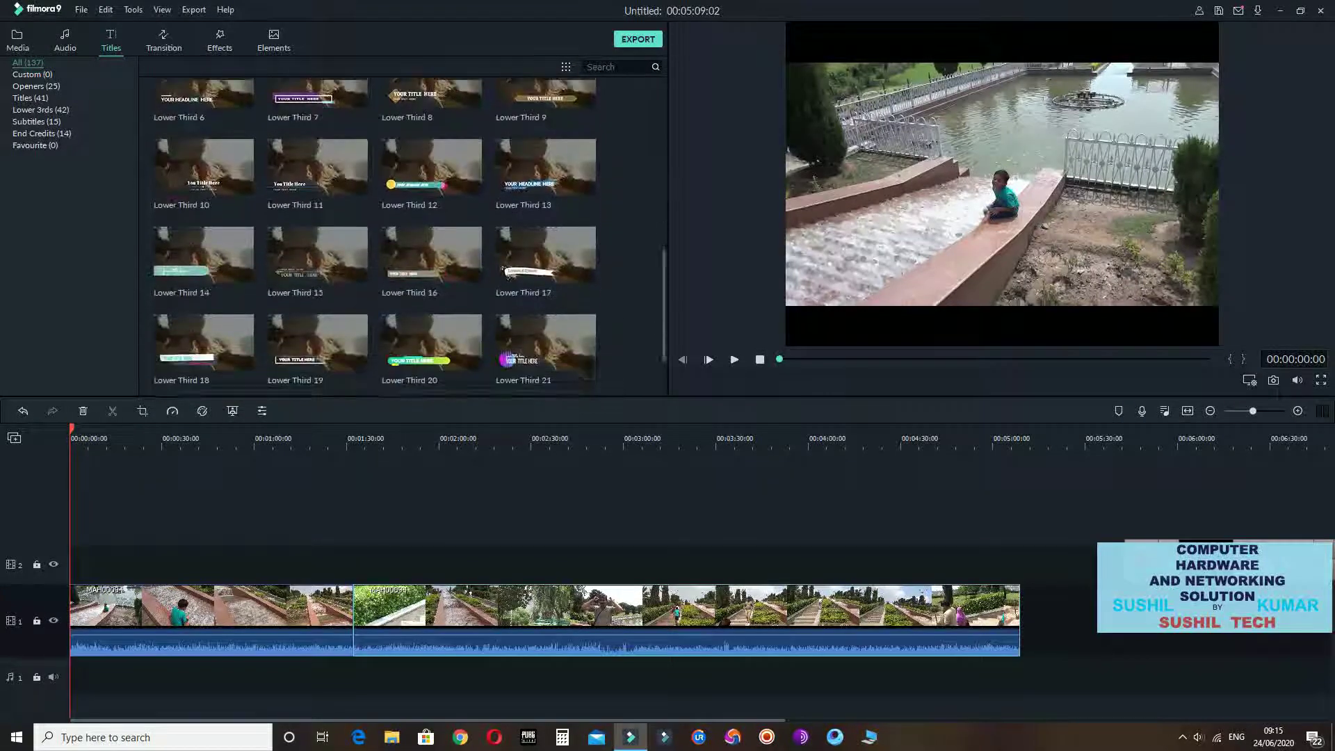
scroll(403, 237, "up", 10)
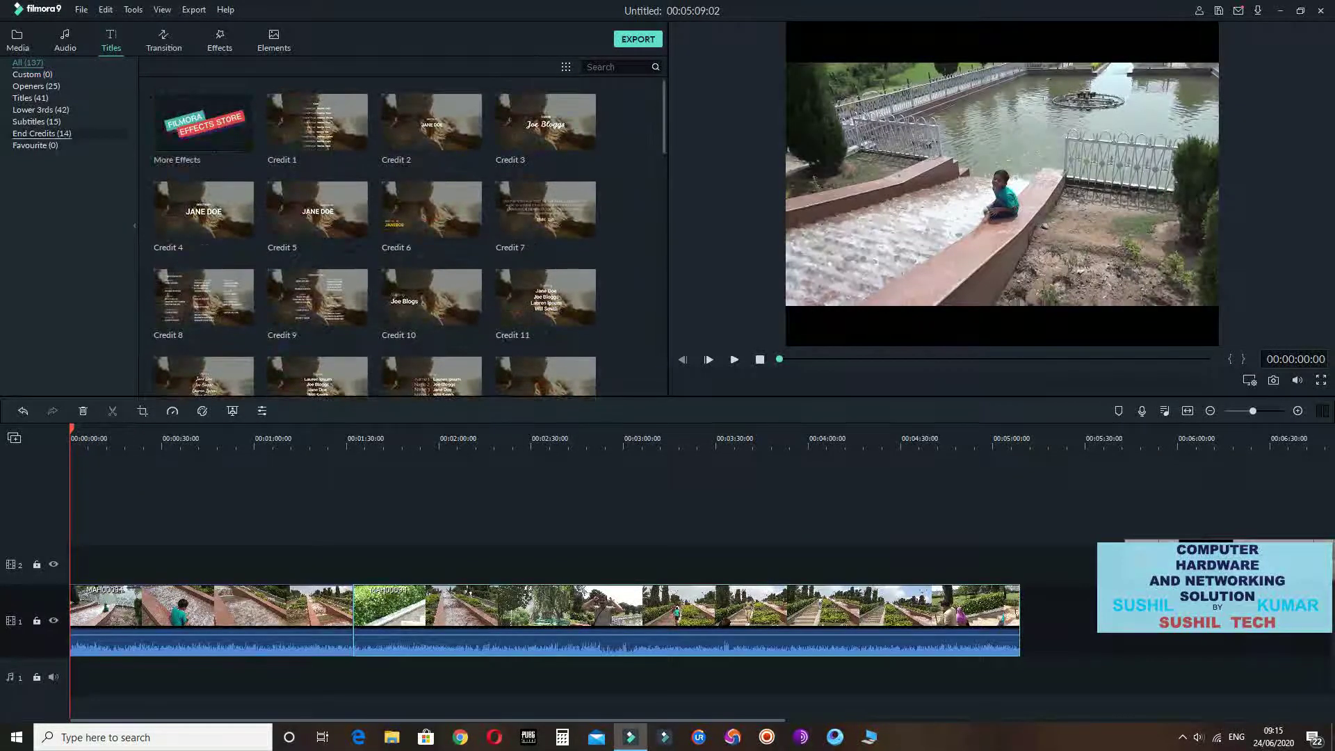
left_click(33, 75)
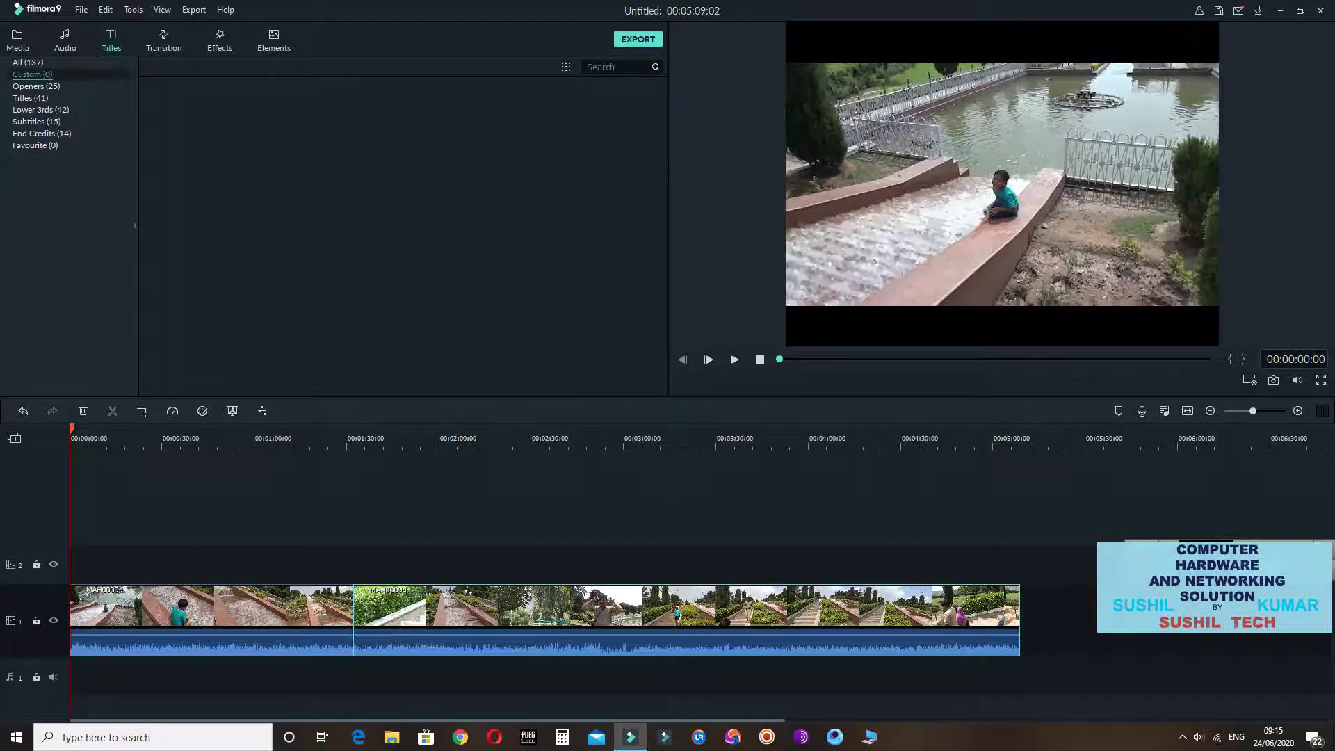
left_click(36, 86)
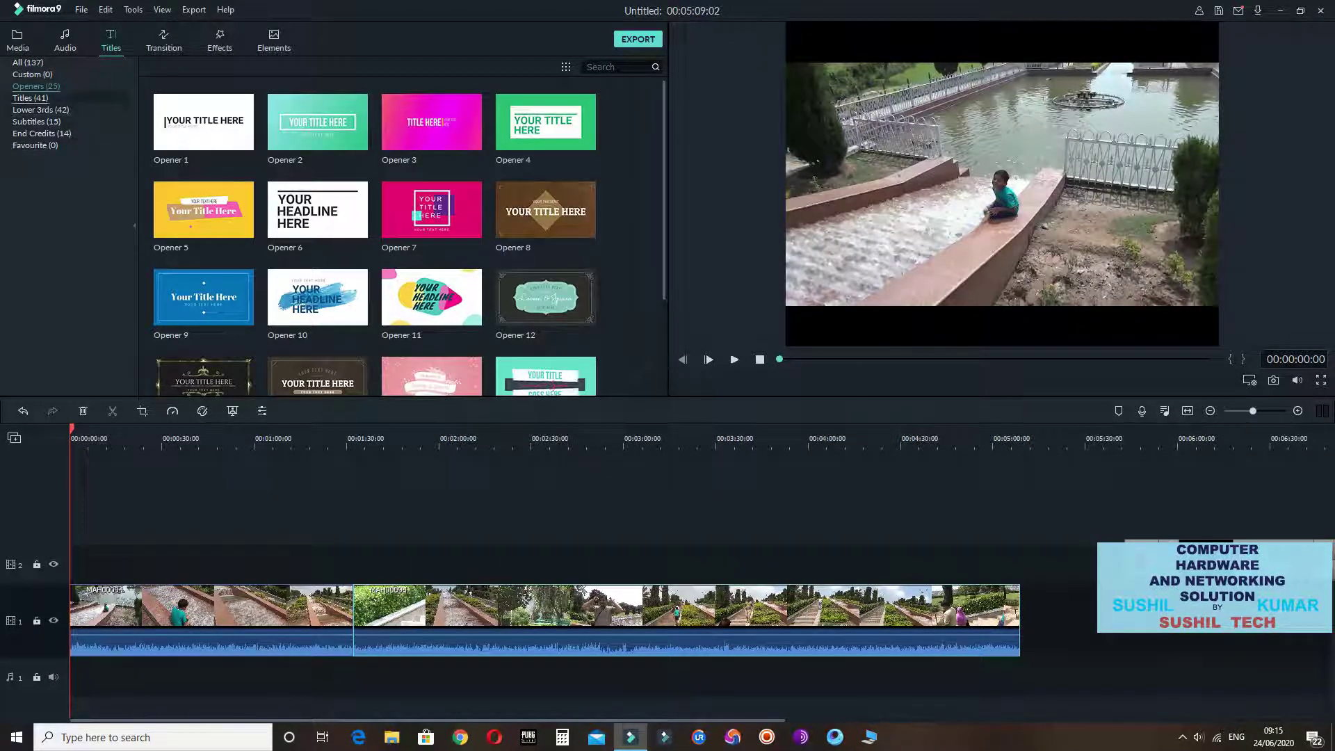
left_click(30, 98)
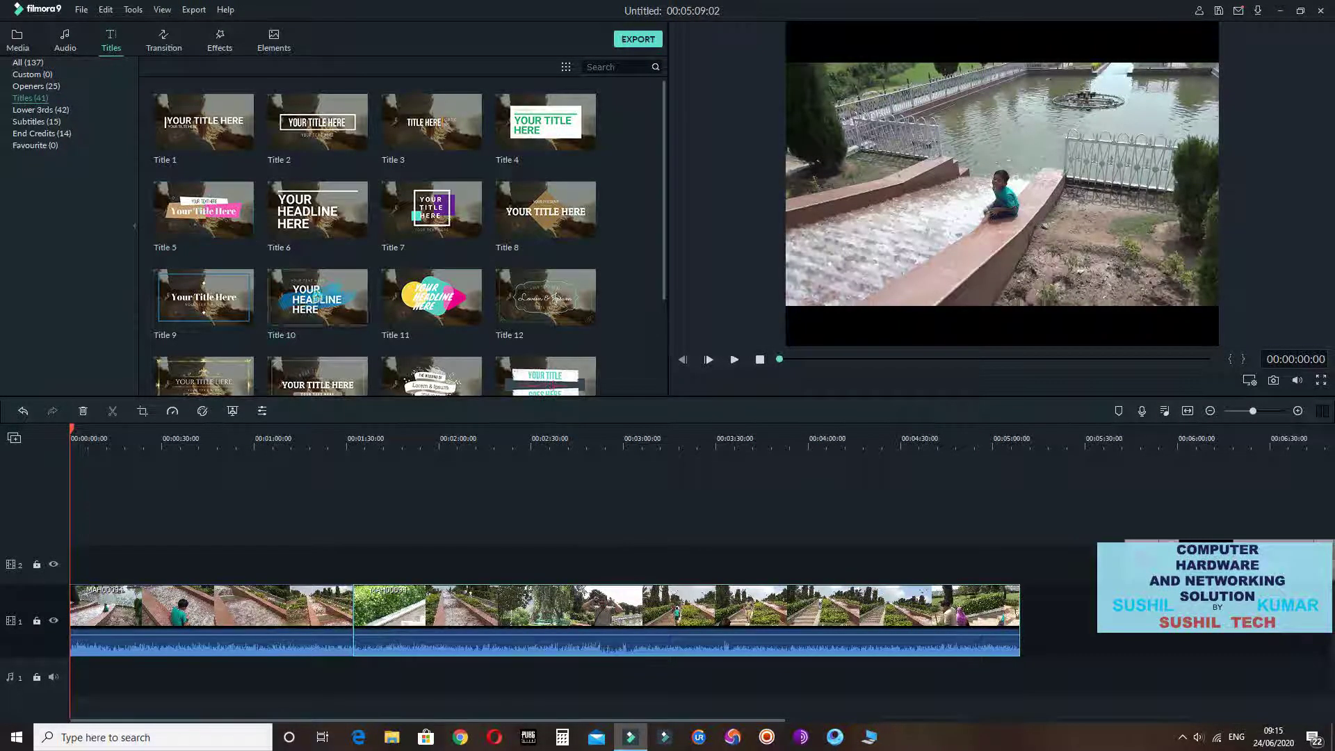
Place the Title 11 preset on video track 2 at the start of the video and play it, pausing at 00:00:04:08
left_click(431, 297)
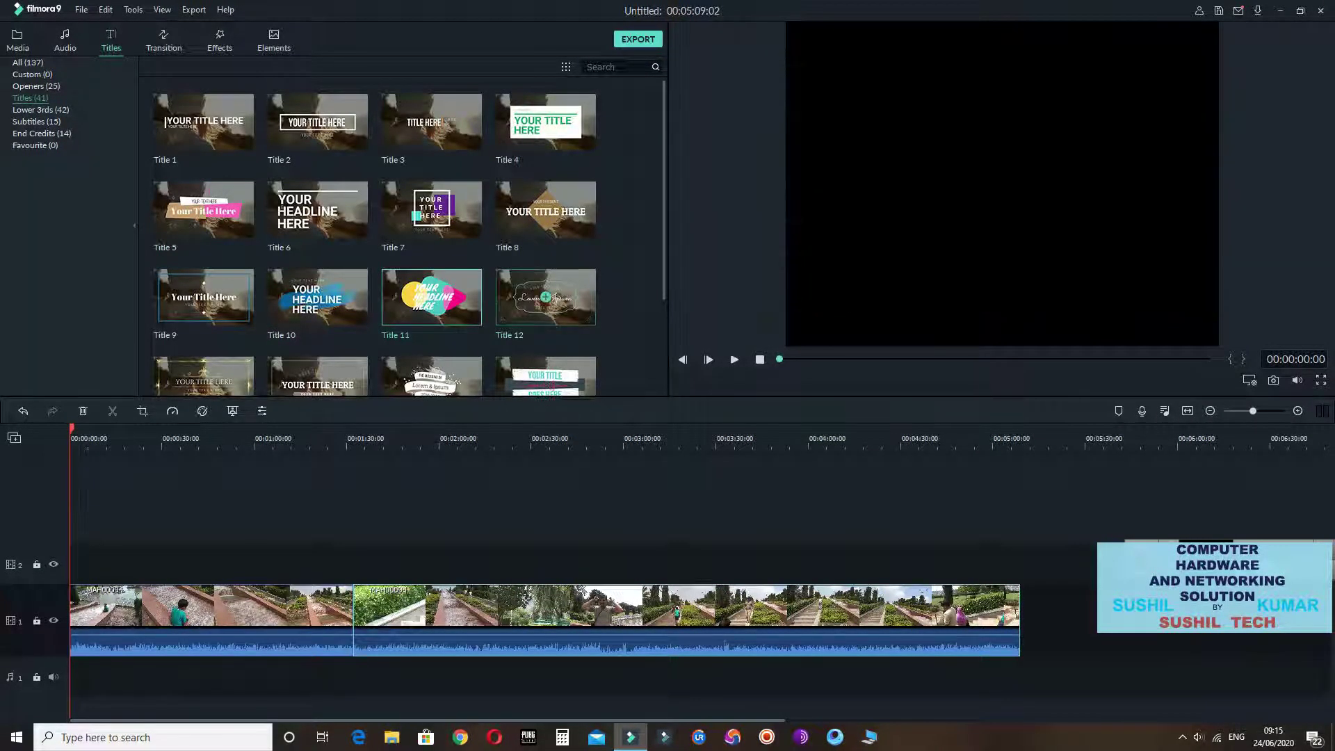
left_click(734, 359)
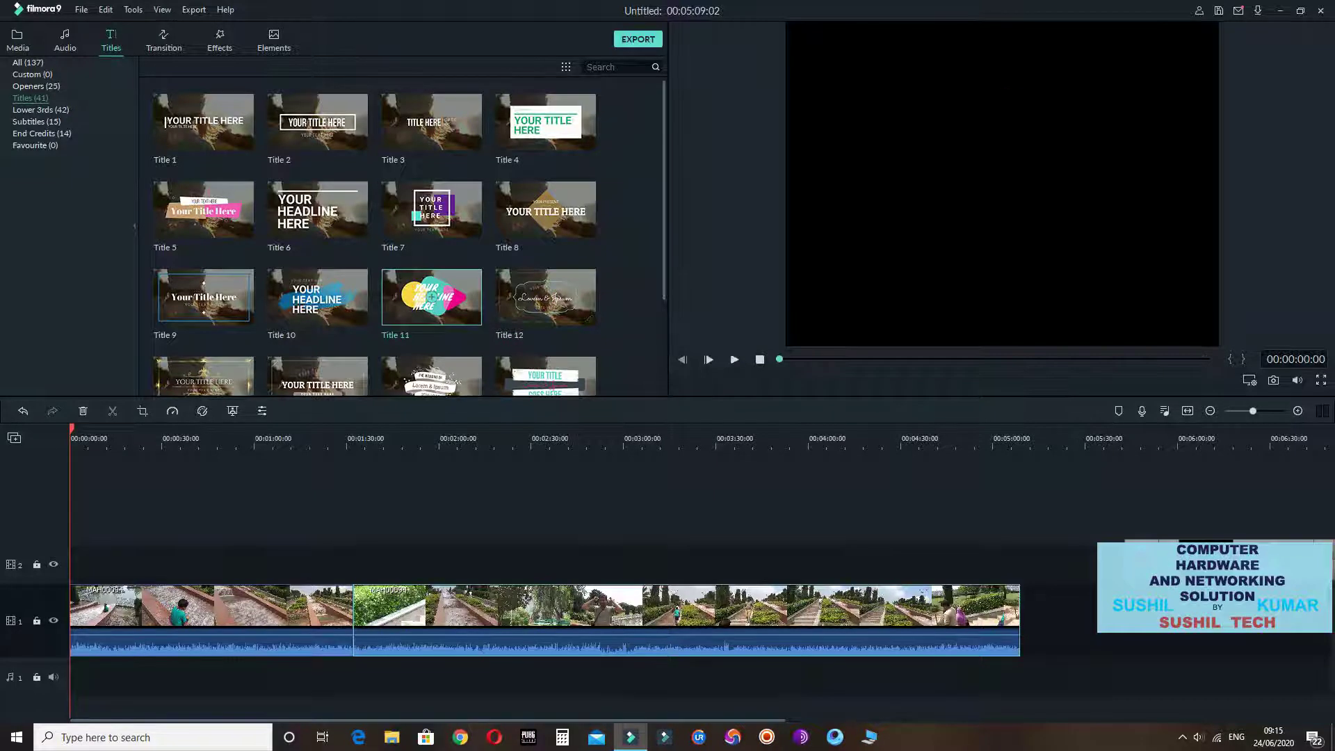
right_click(456, 311)
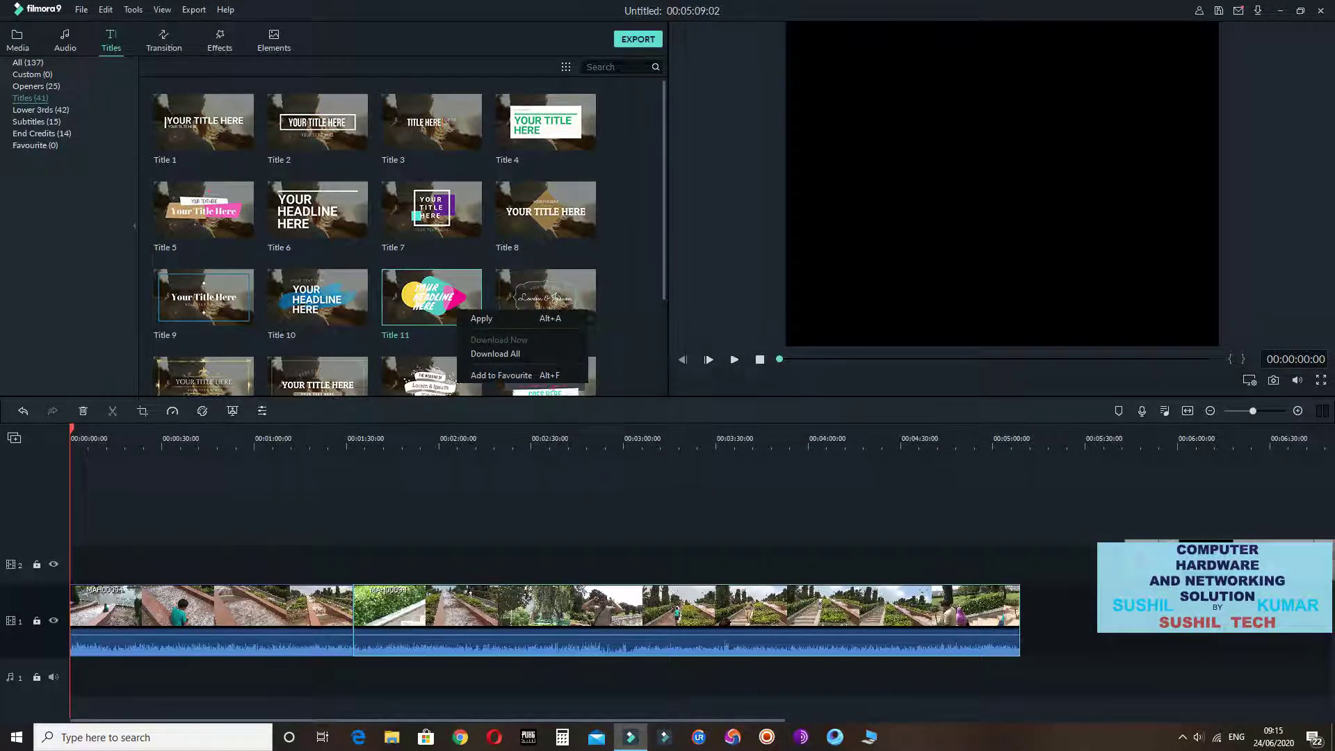
left_click(481, 318)
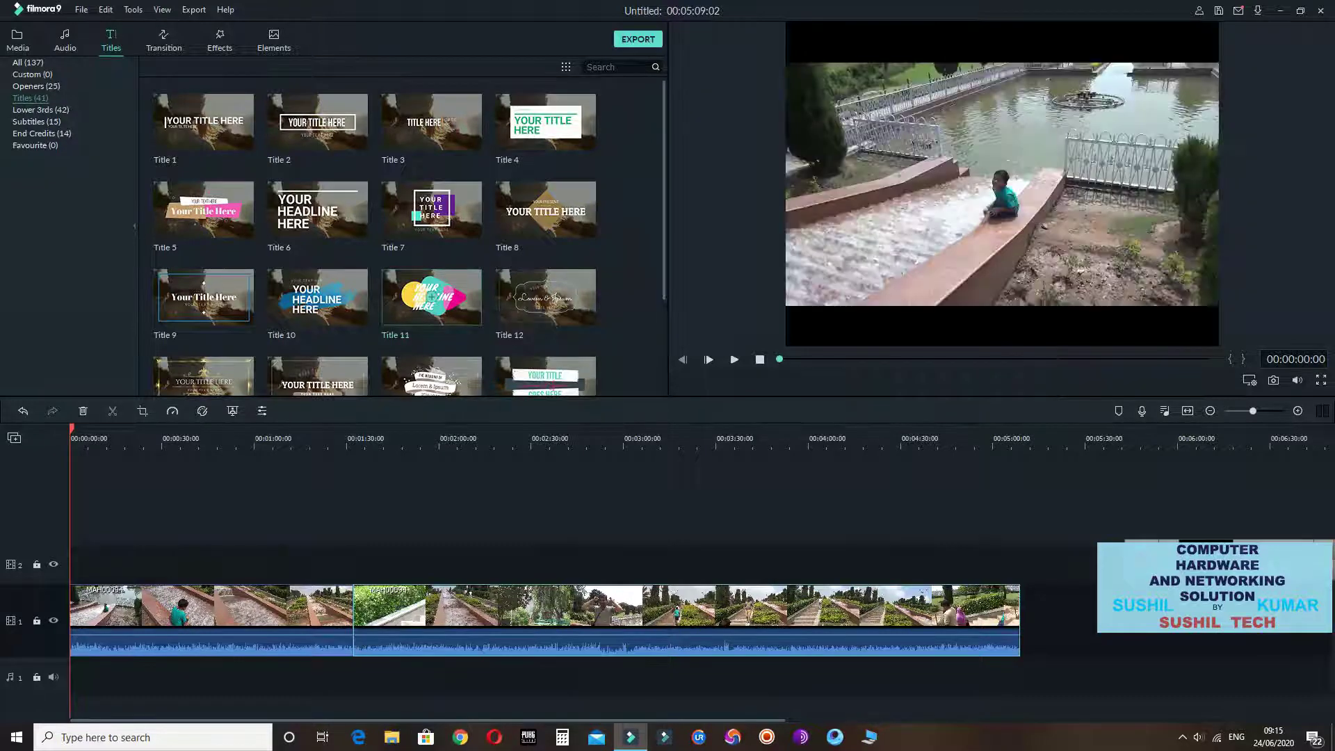
left_click_drag(431, 297, 77, 565)
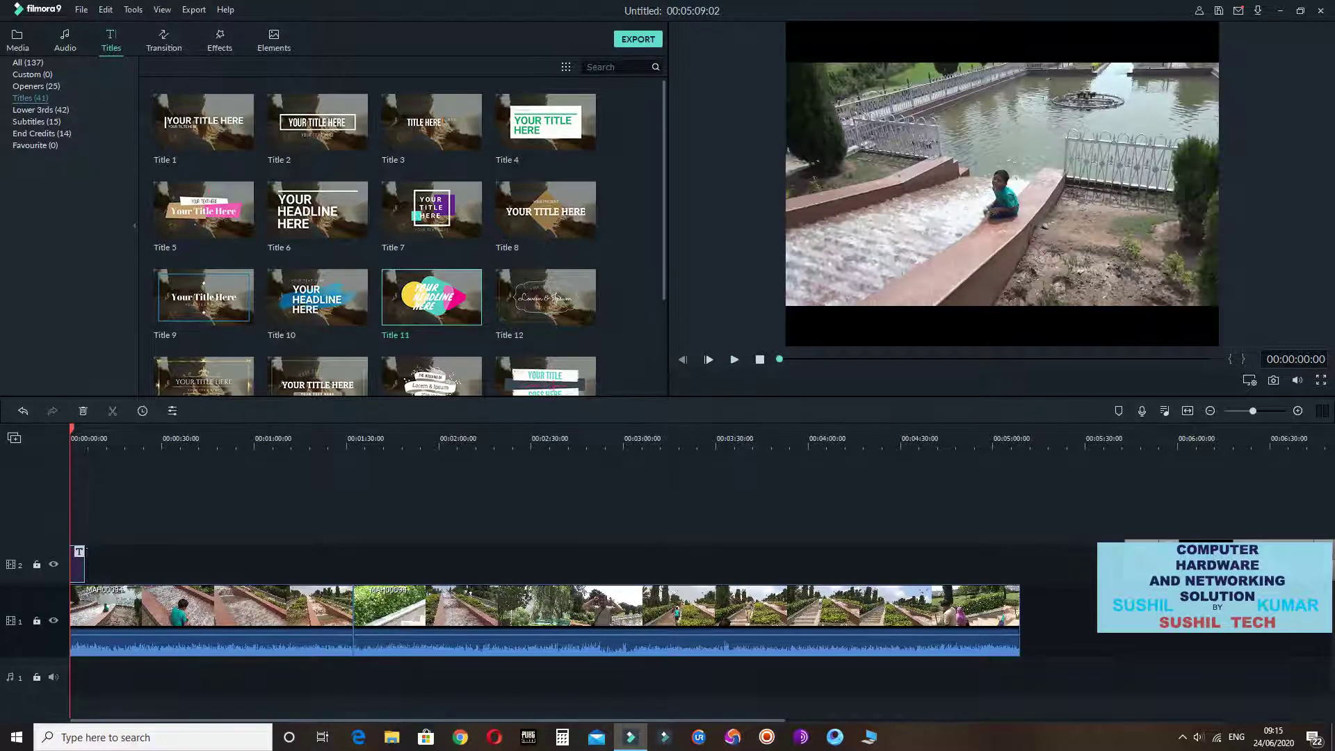
left_click(734, 360)
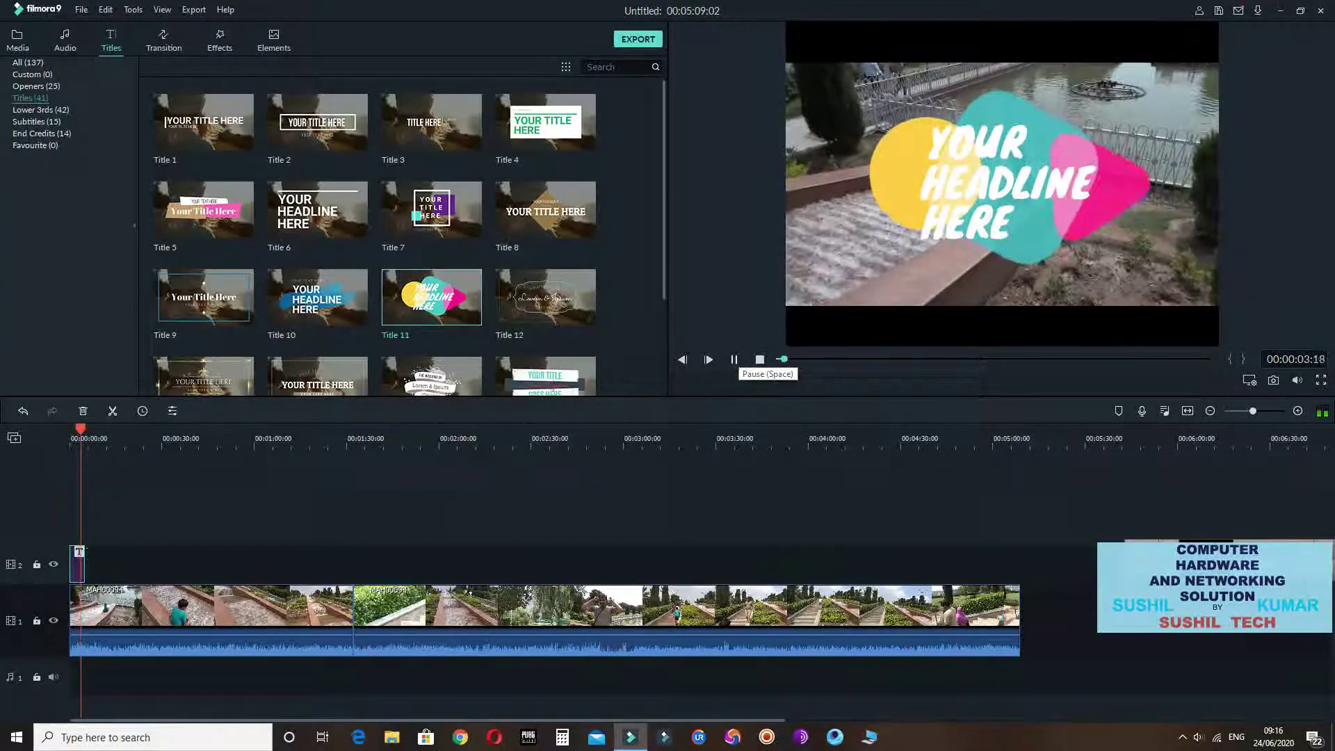
left_click(735, 359)
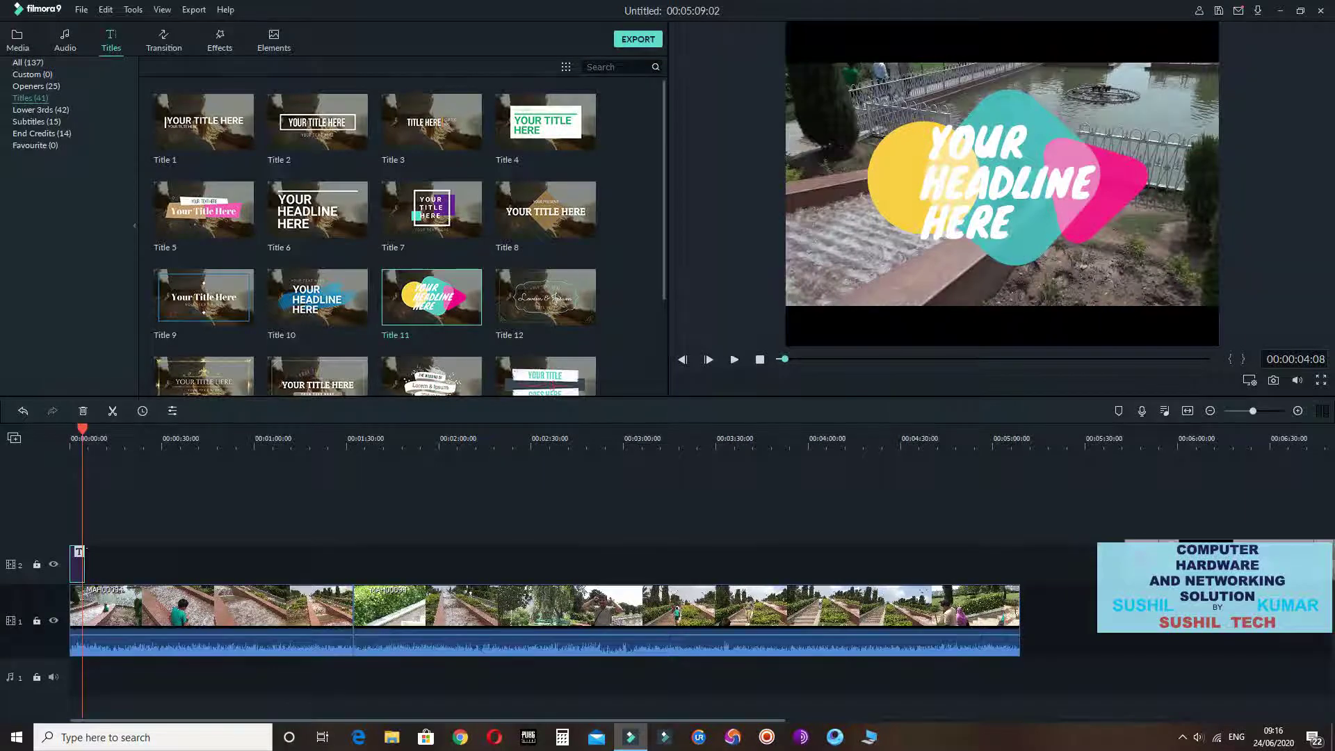
Open the Title 11 clip for advanced text editing and delete its HEADLINE and HERE text lines
right_click(78, 567)
left_click(120, 579)
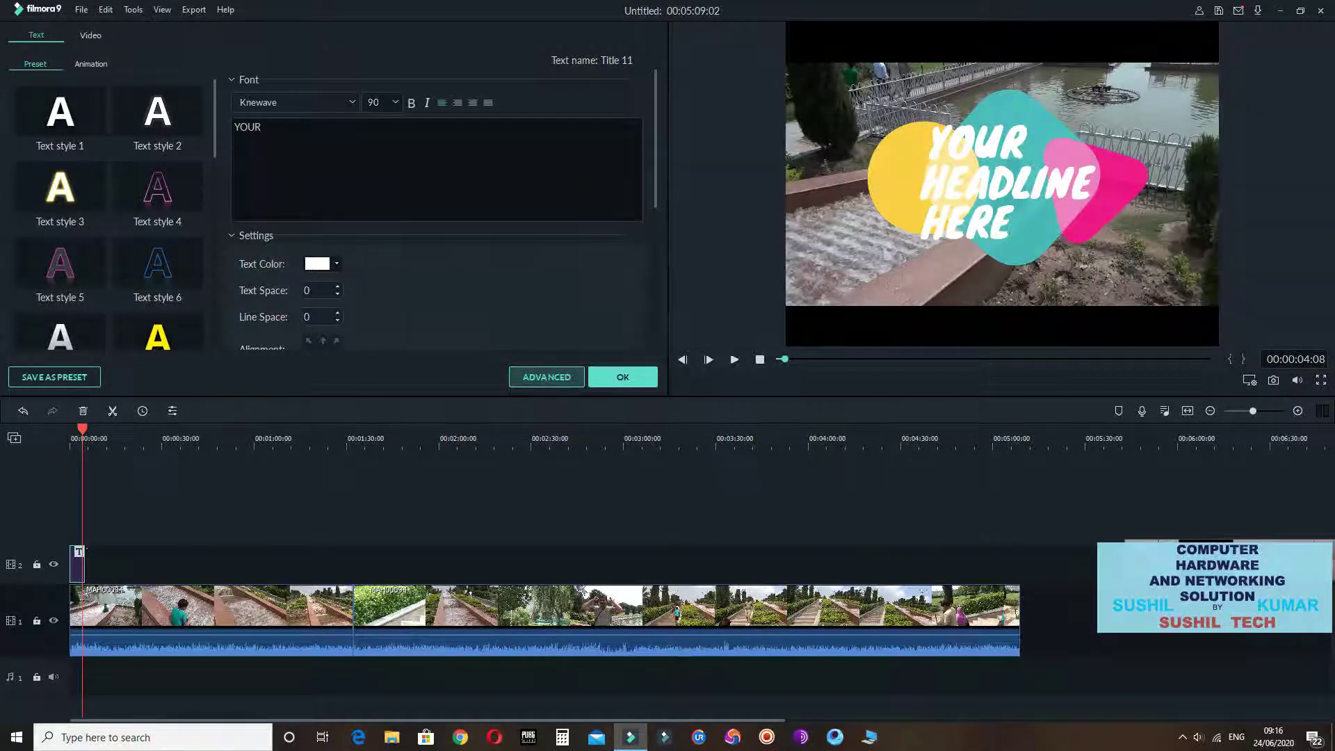
left_click(547, 377)
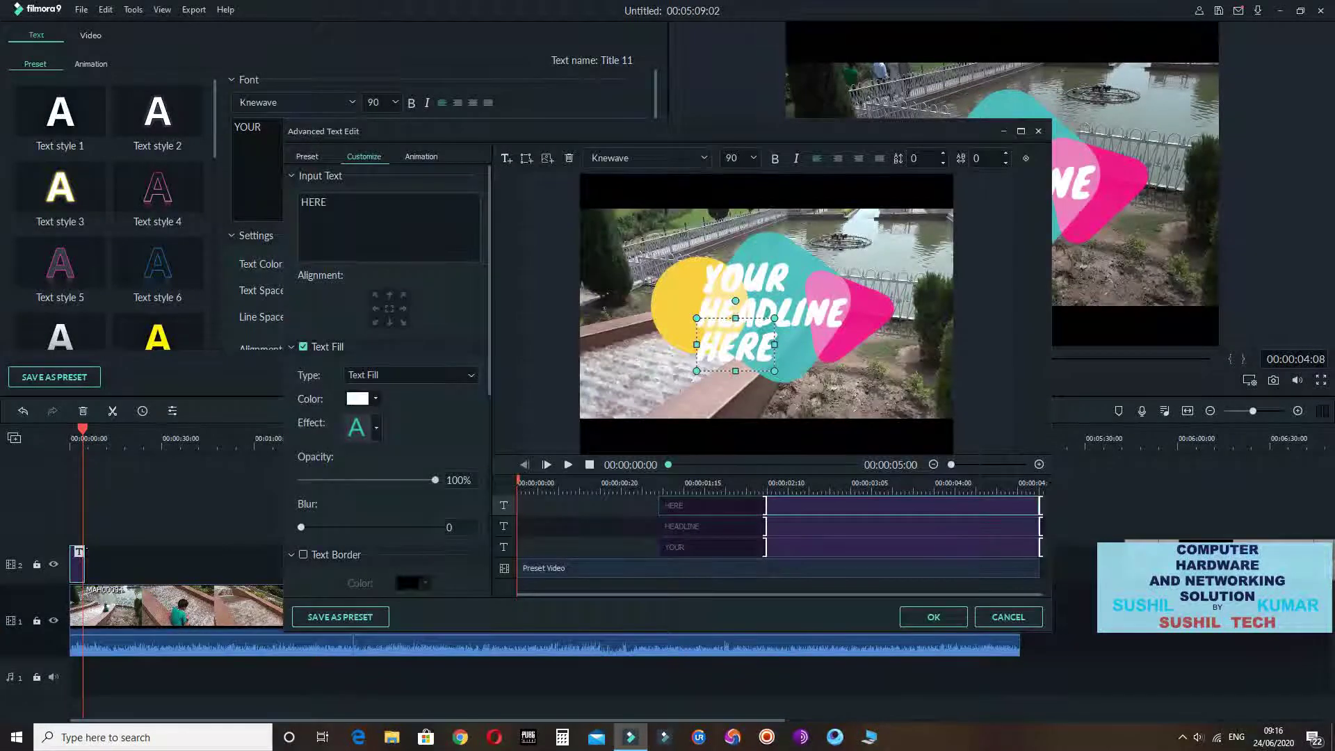
left_click(771, 313)
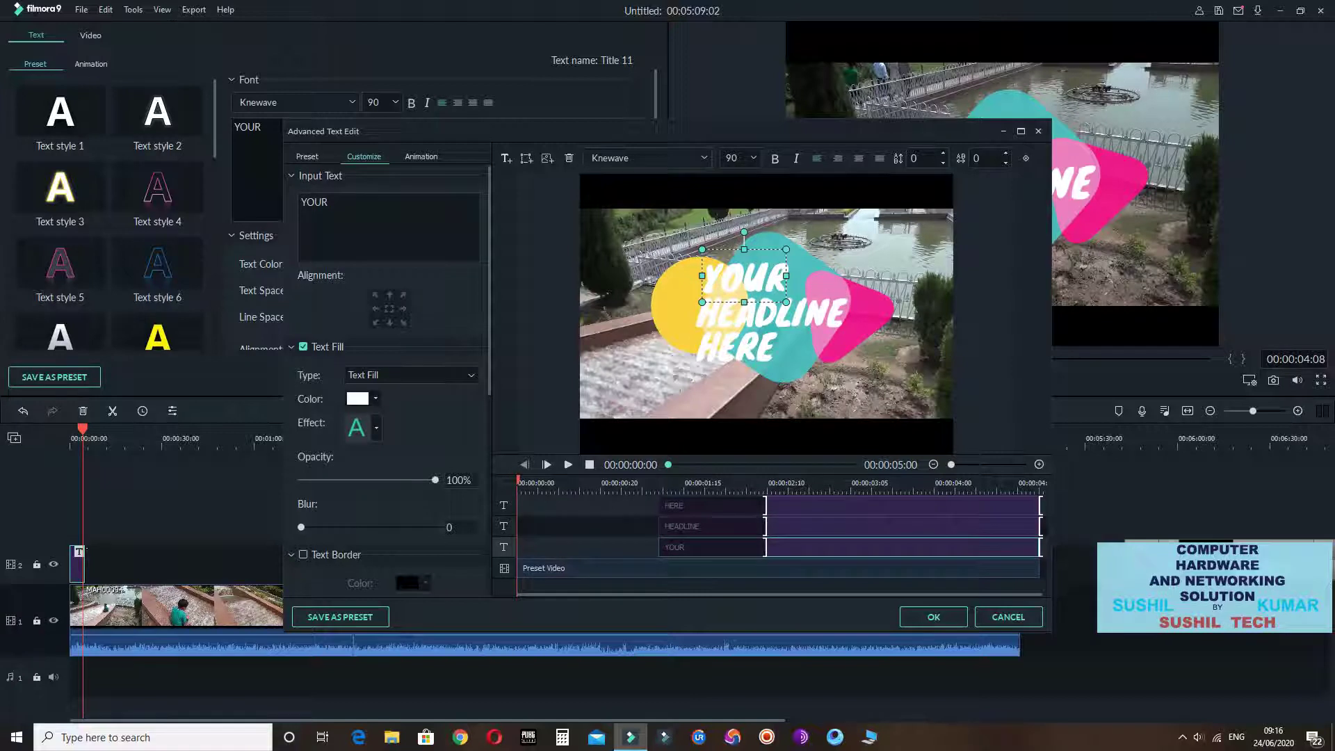
left_click(737, 347)
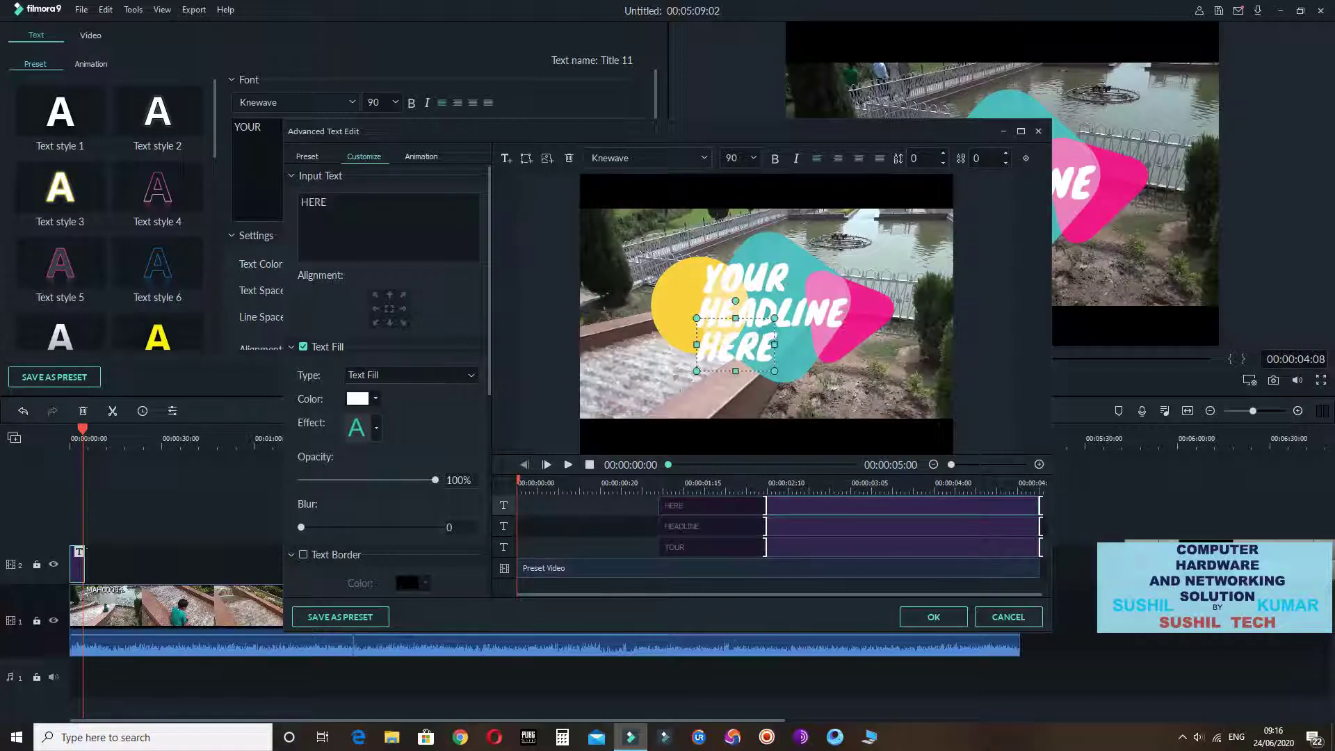
left_click(771, 313)
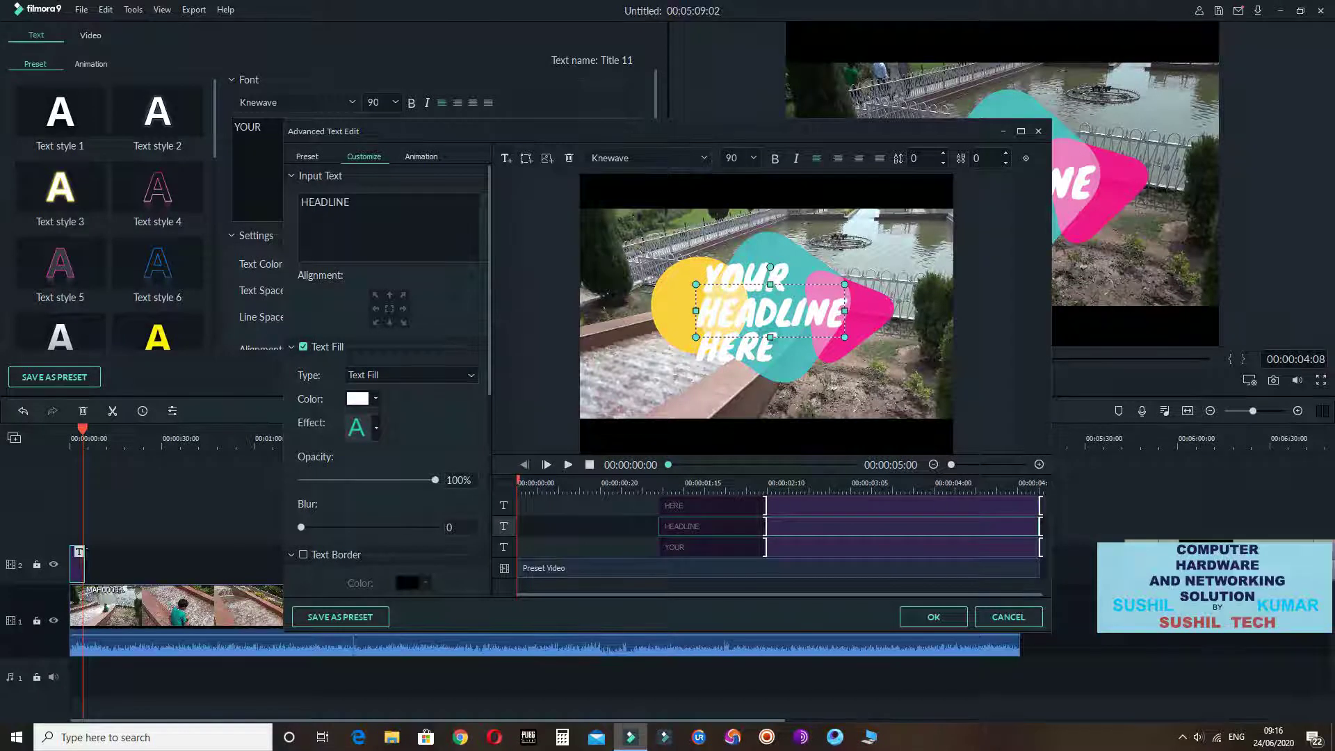
key("Delete")
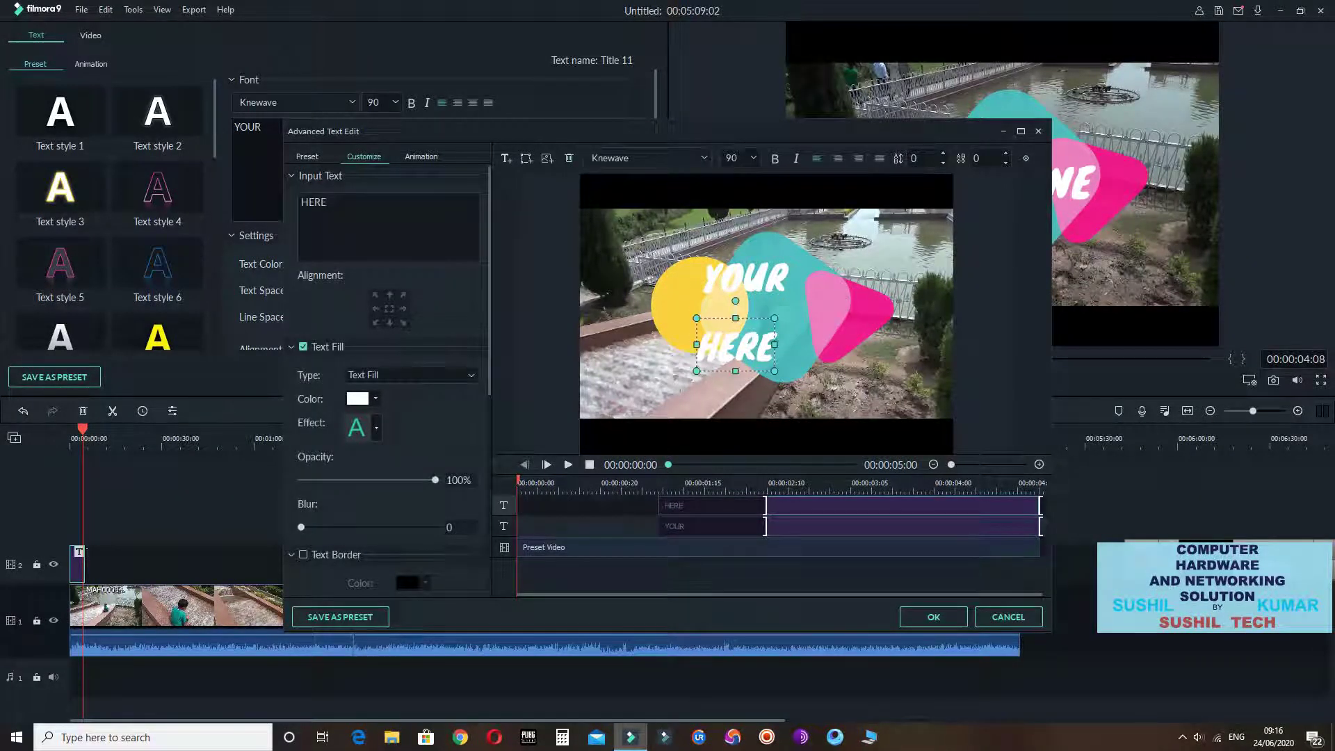
key("Delete")
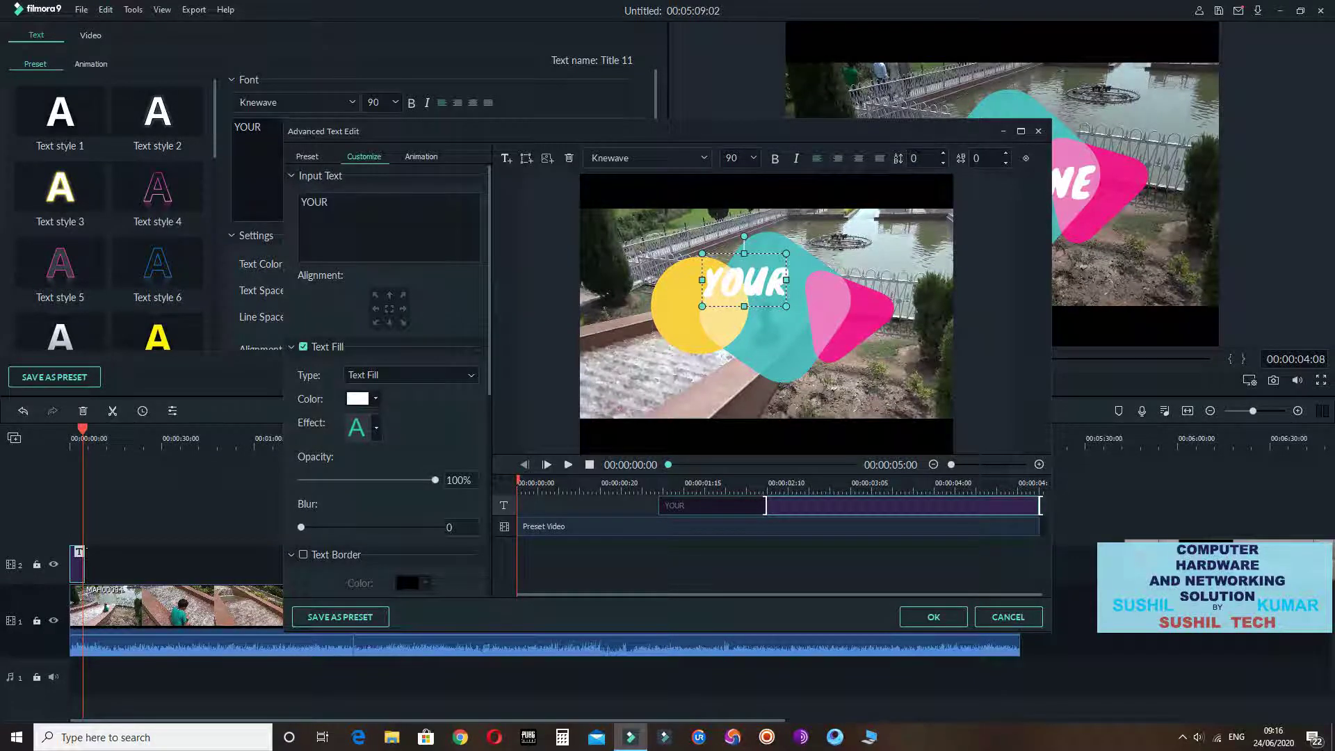
Delete the text YOUR from the title's remaining text line
double_click(744, 281)
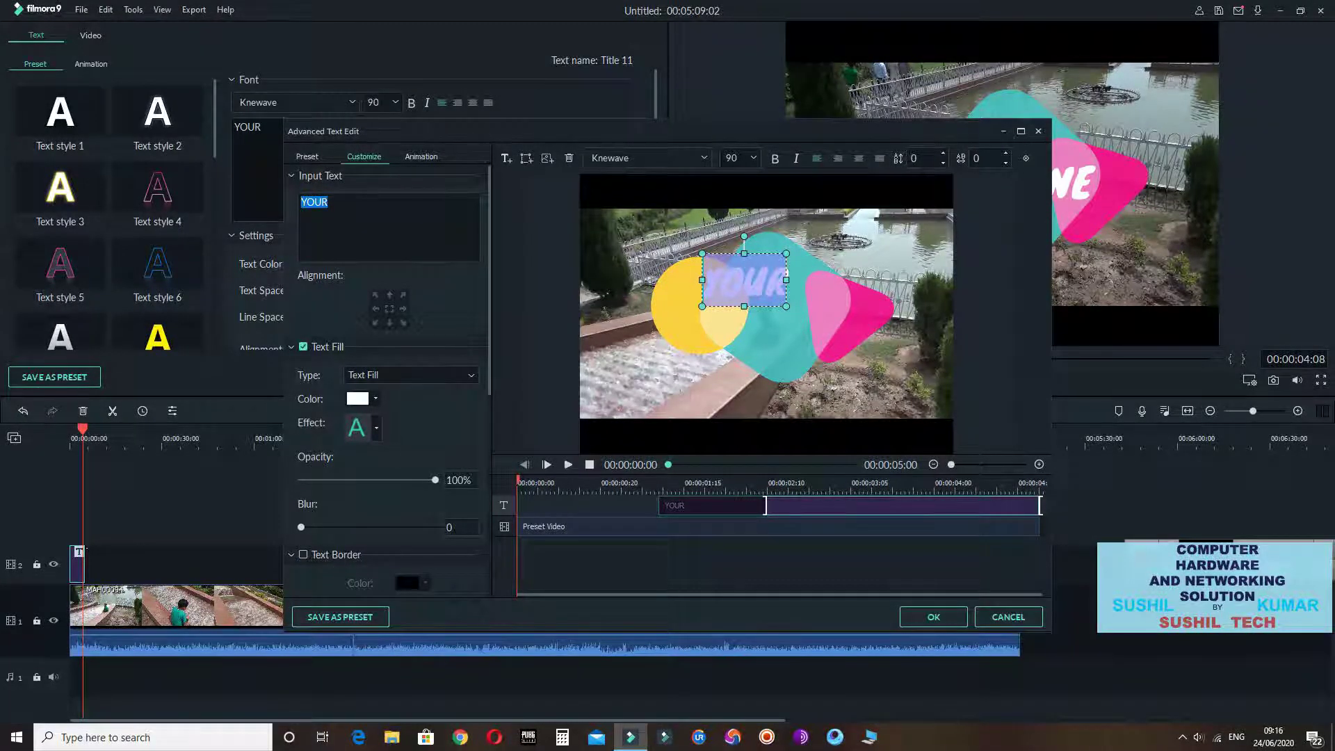
key("BackSpace")
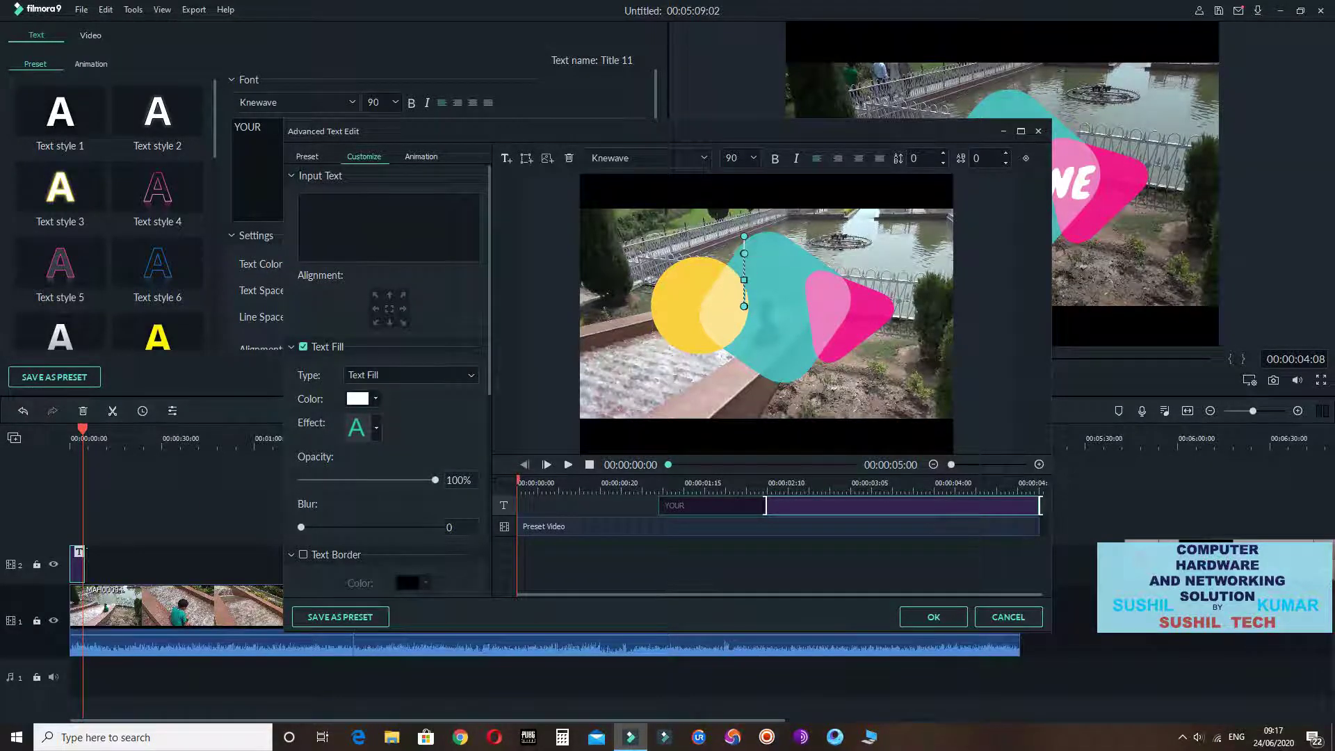
type("AMMU")
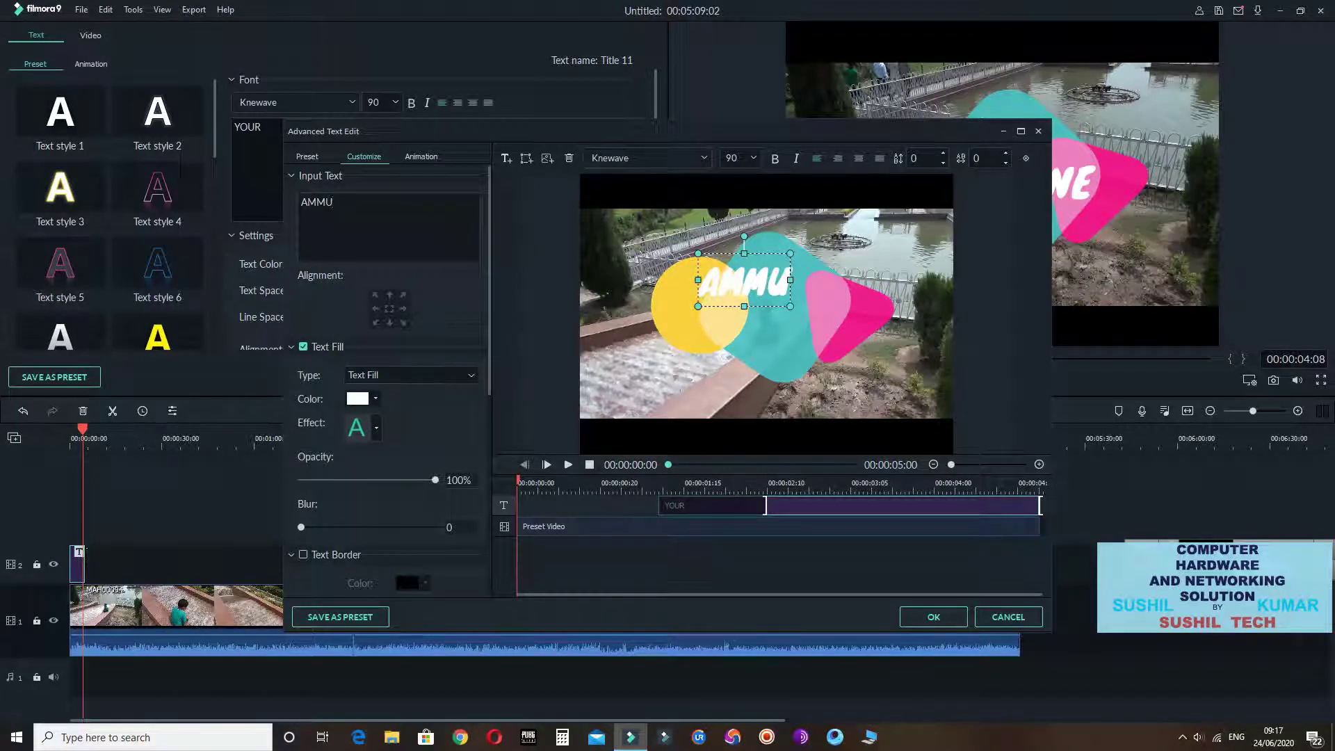
key("BackSpace")
key("BackSpace")
key("BackSpace")
key("BackSpace")
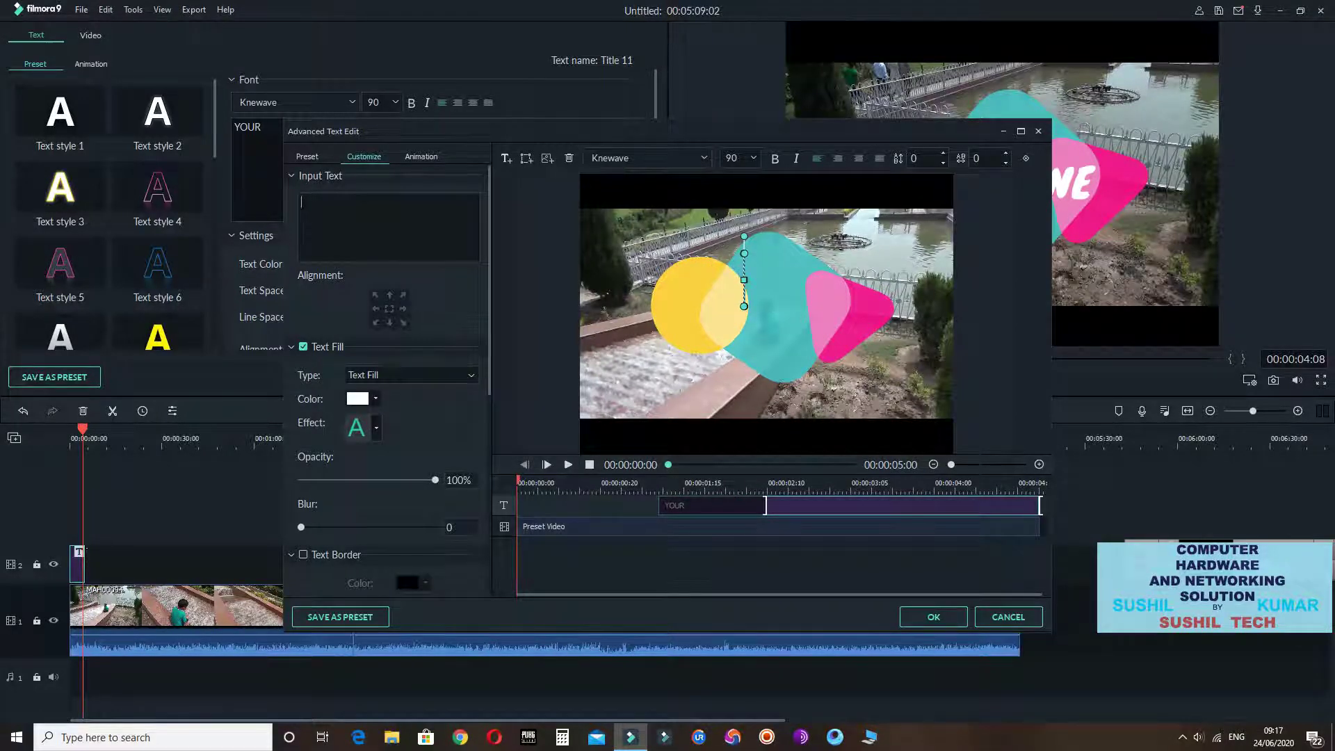
type("AMMU")
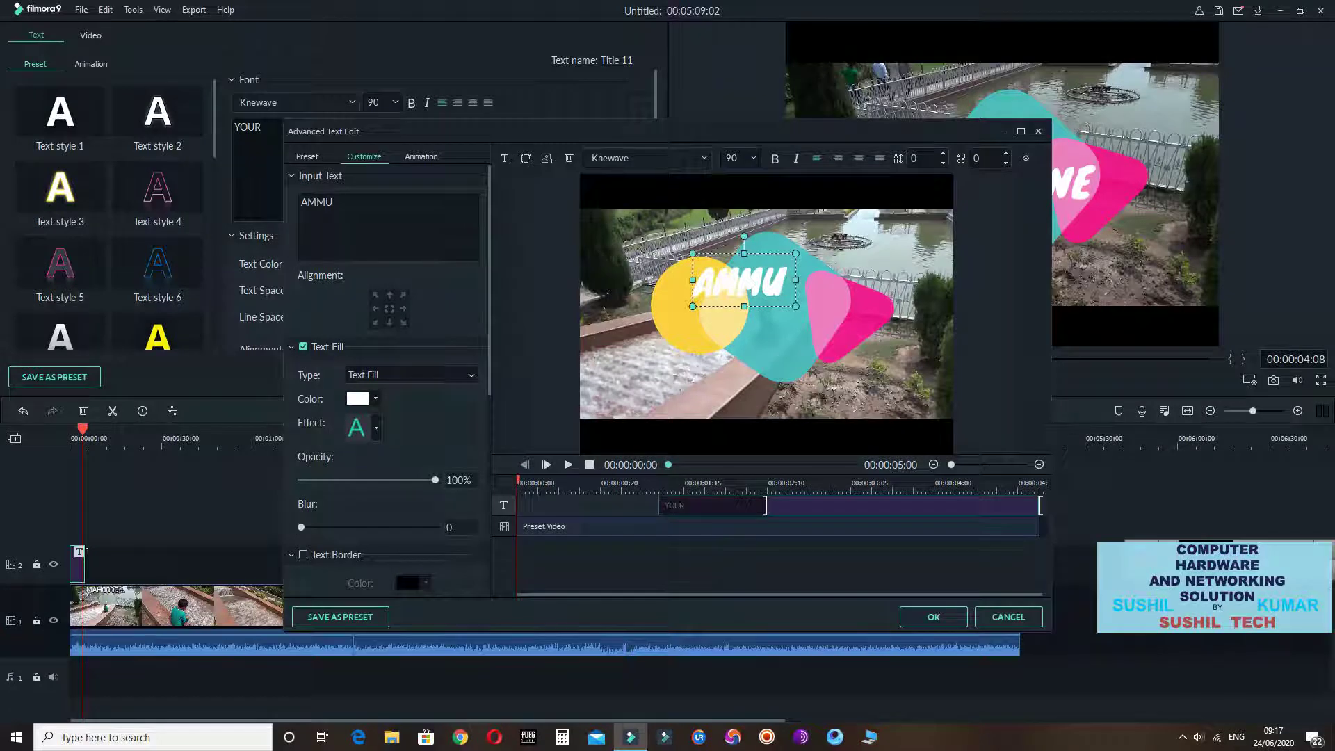
key("BackSpace")
key("BackSpace")
key("BackSpace")
key("BackSpace")
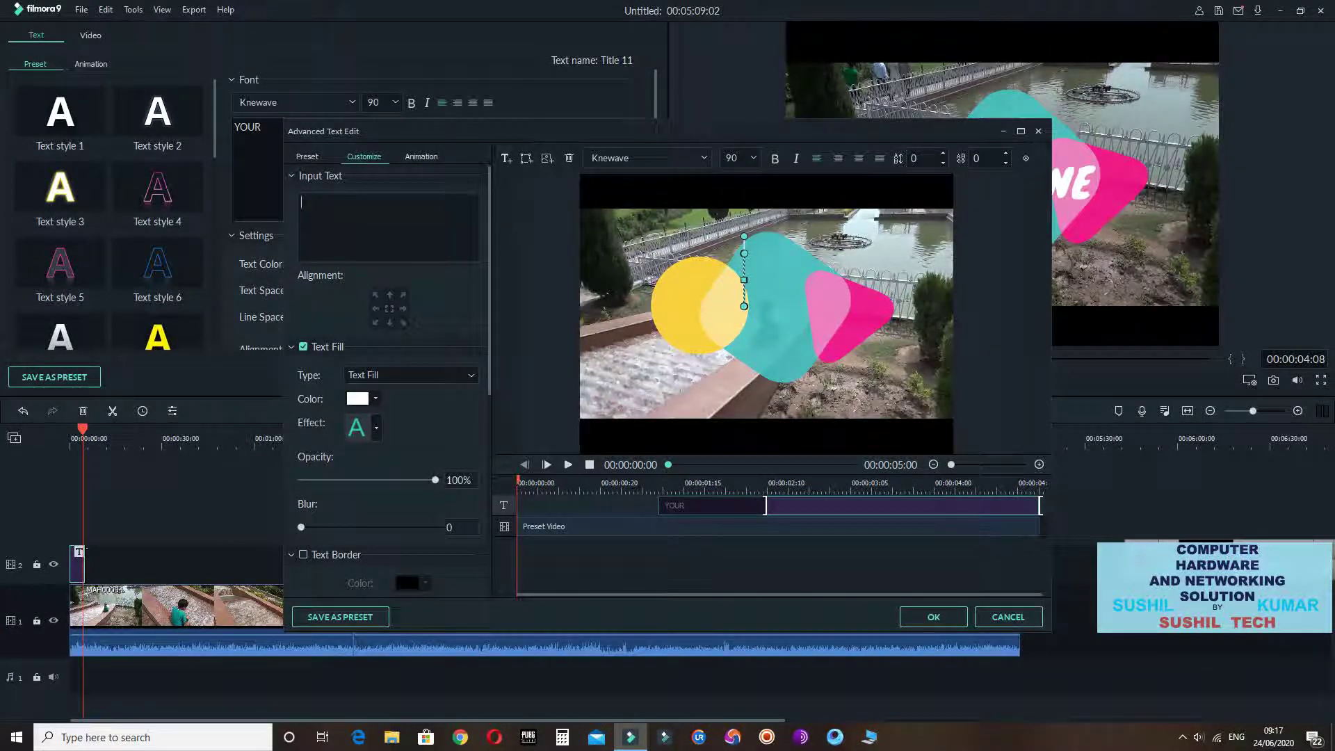
Enter JAMMU BAHU PARK as the title text and move it down to the middle of the coloured shapes
type("JAMMU")
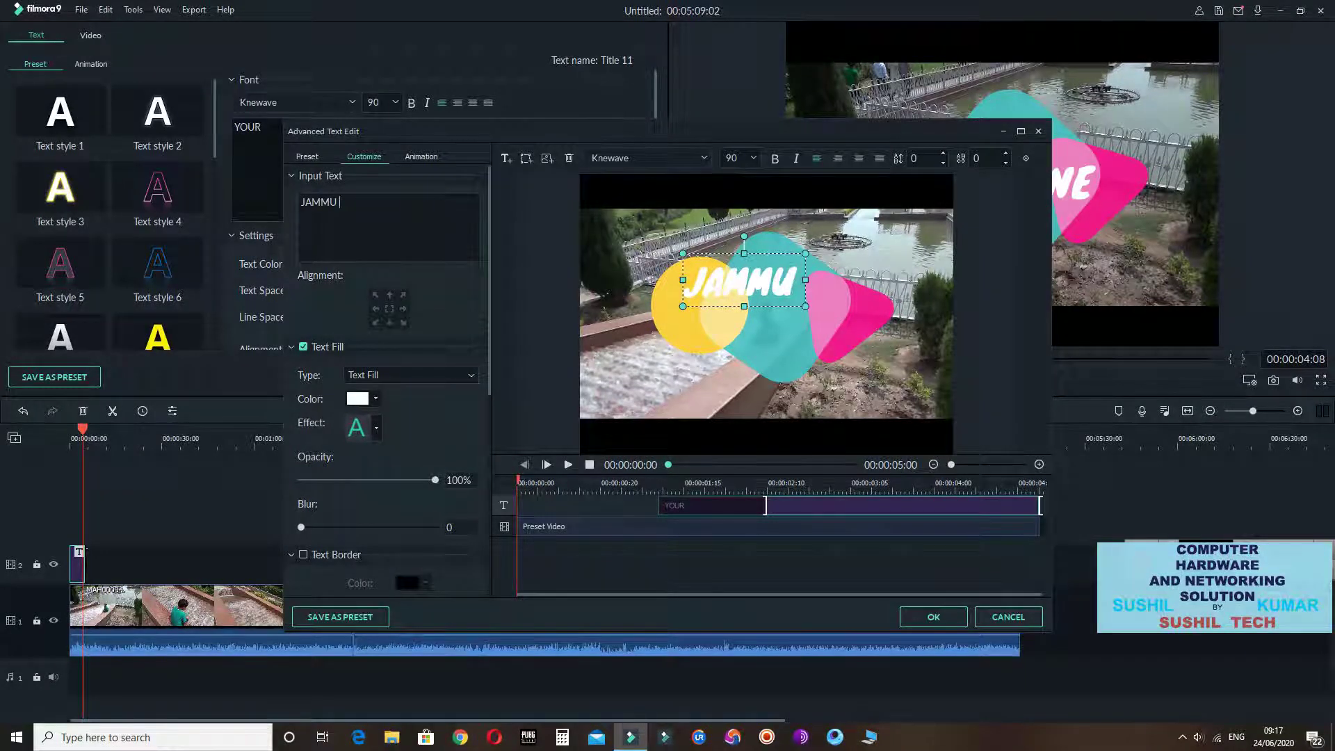
type(" BAHU")
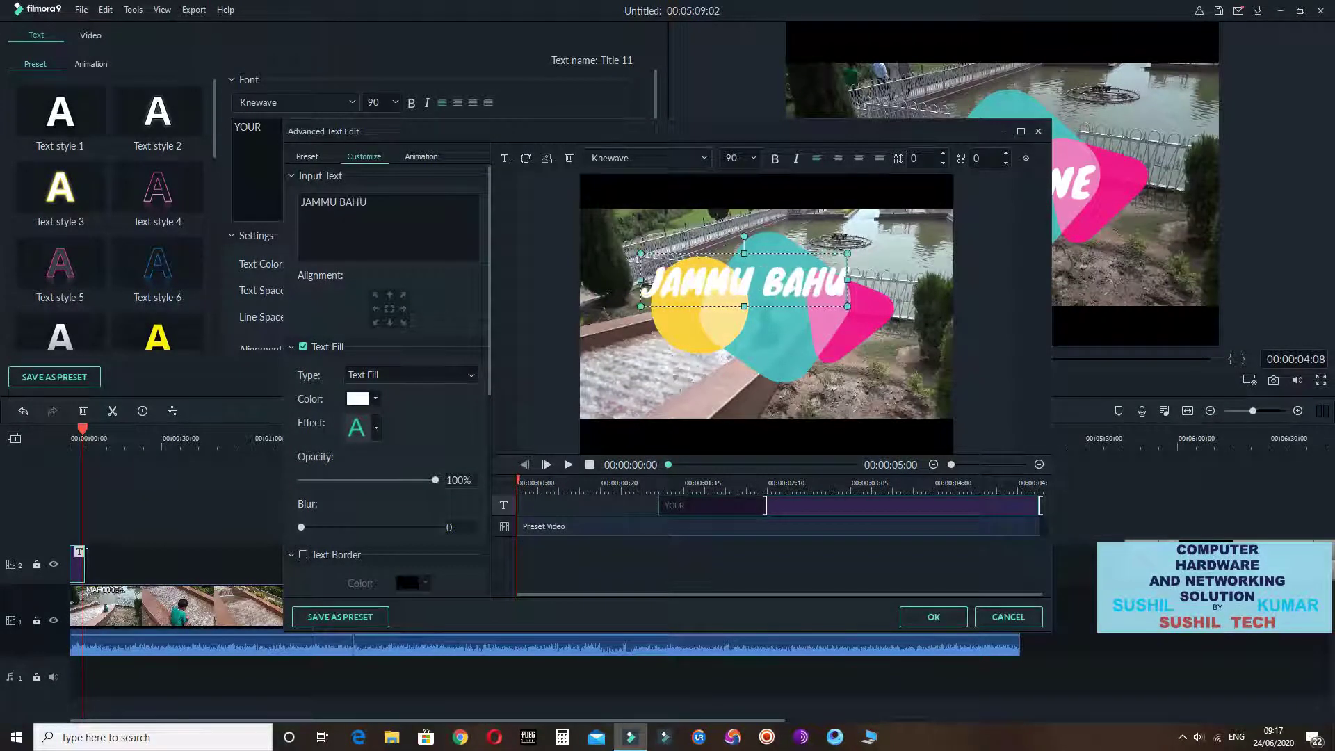
type(" PARK")
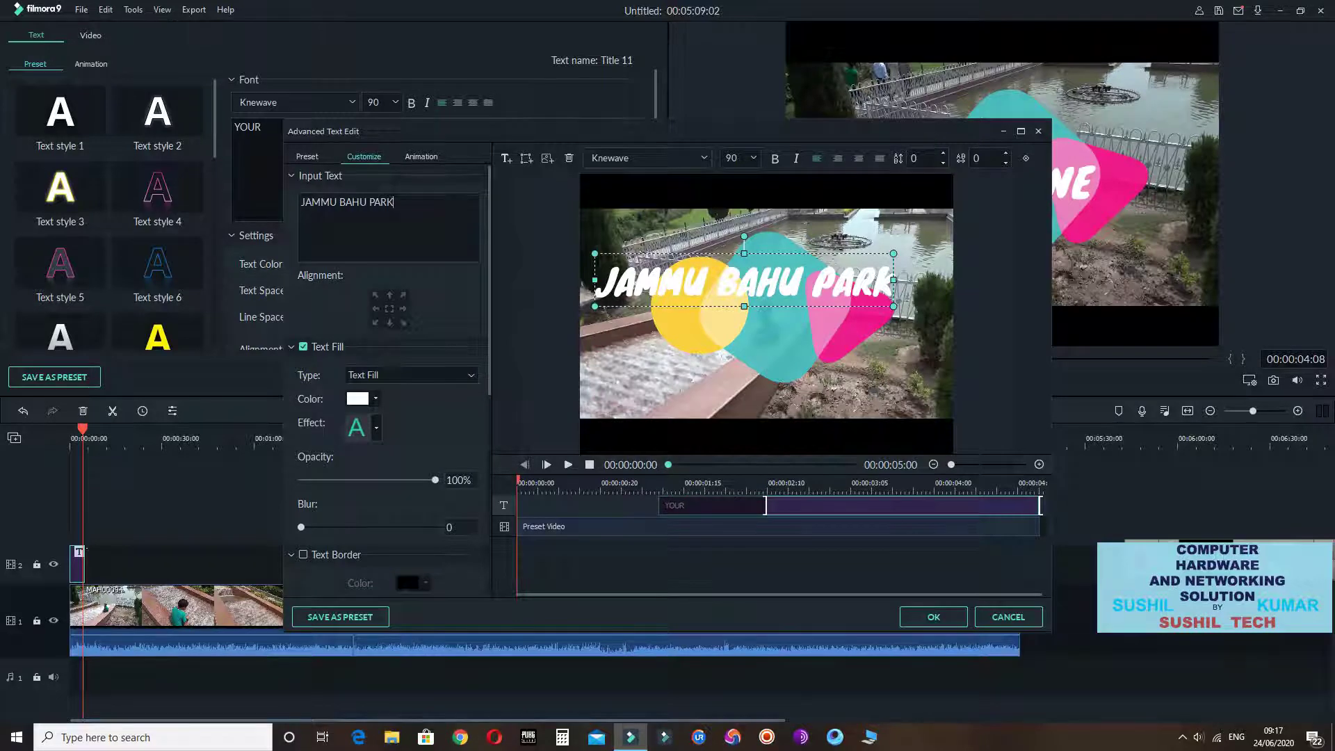
left_click_drag(744, 281, 759, 307)
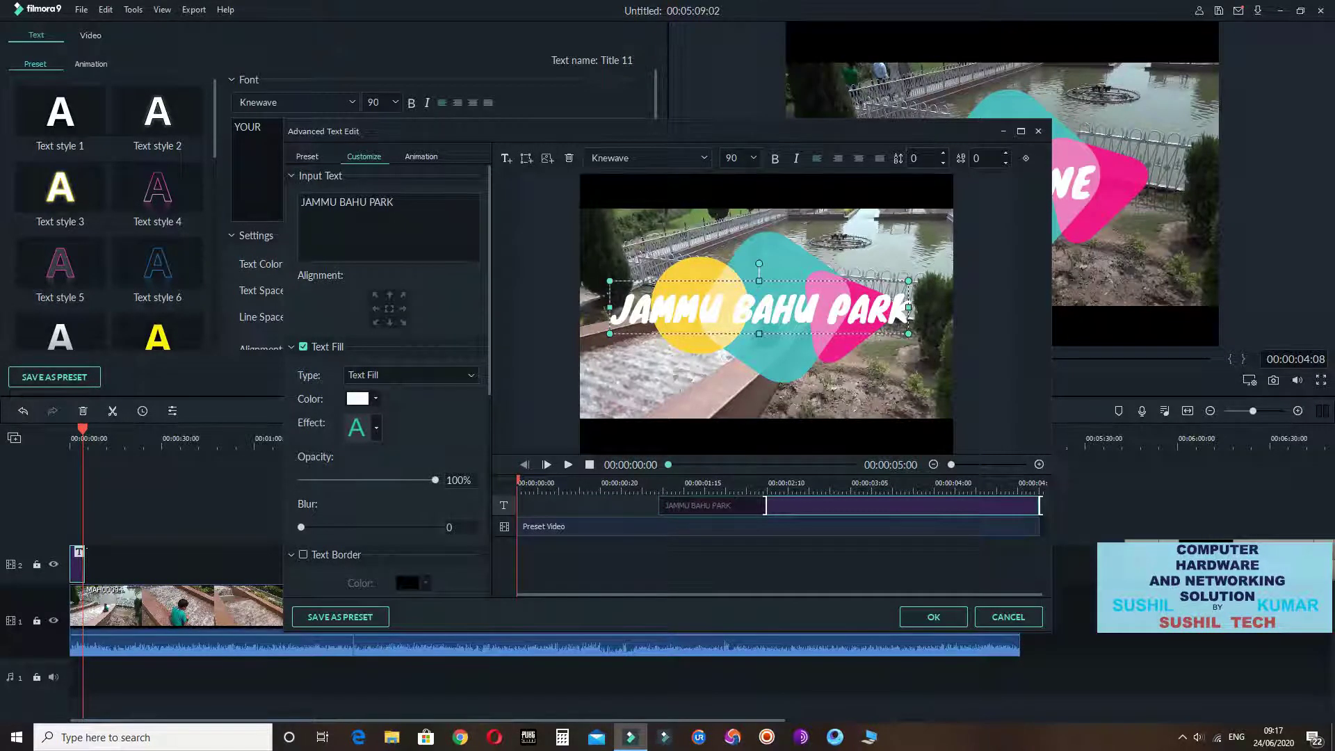
Try a gradient fill with a dark pink second colour and an image fill on the title text, and restore Text Fill
left_click(412, 376)
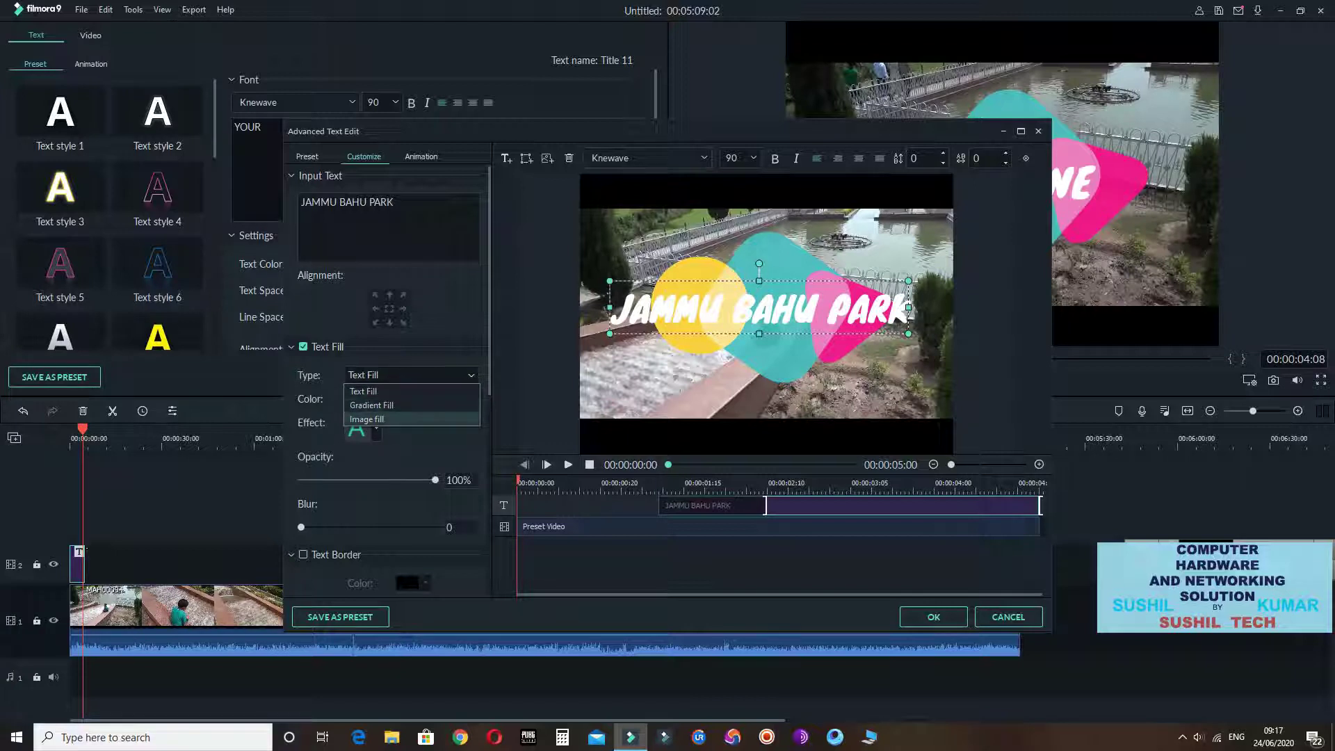
left_click(372, 404)
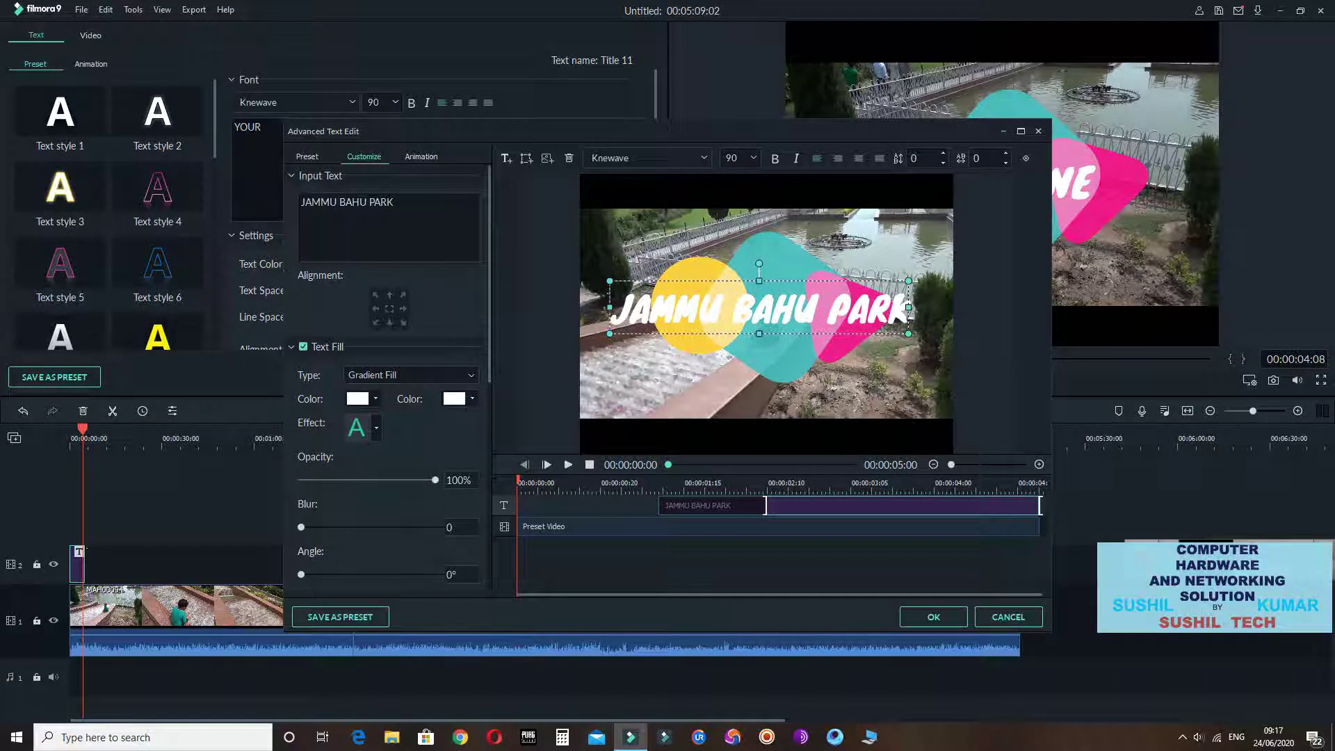
left_click(472, 399)
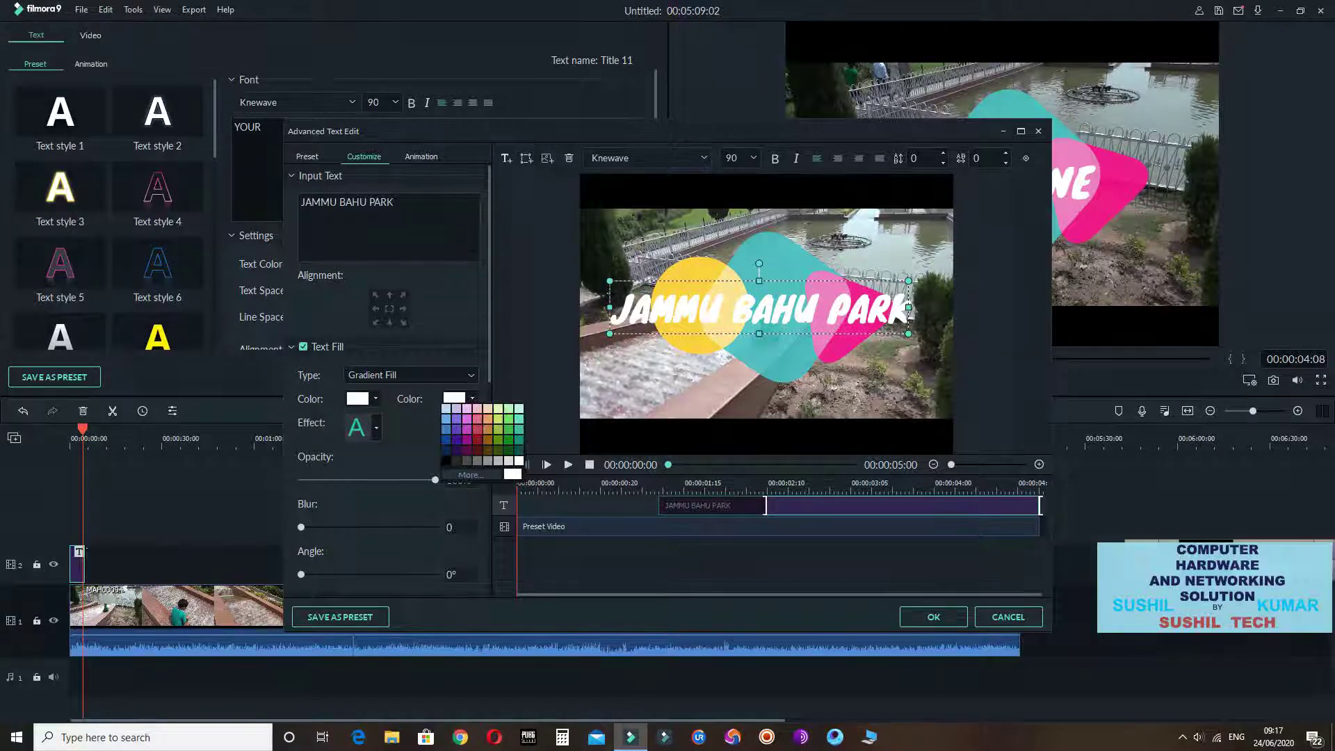
left_click(478, 429)
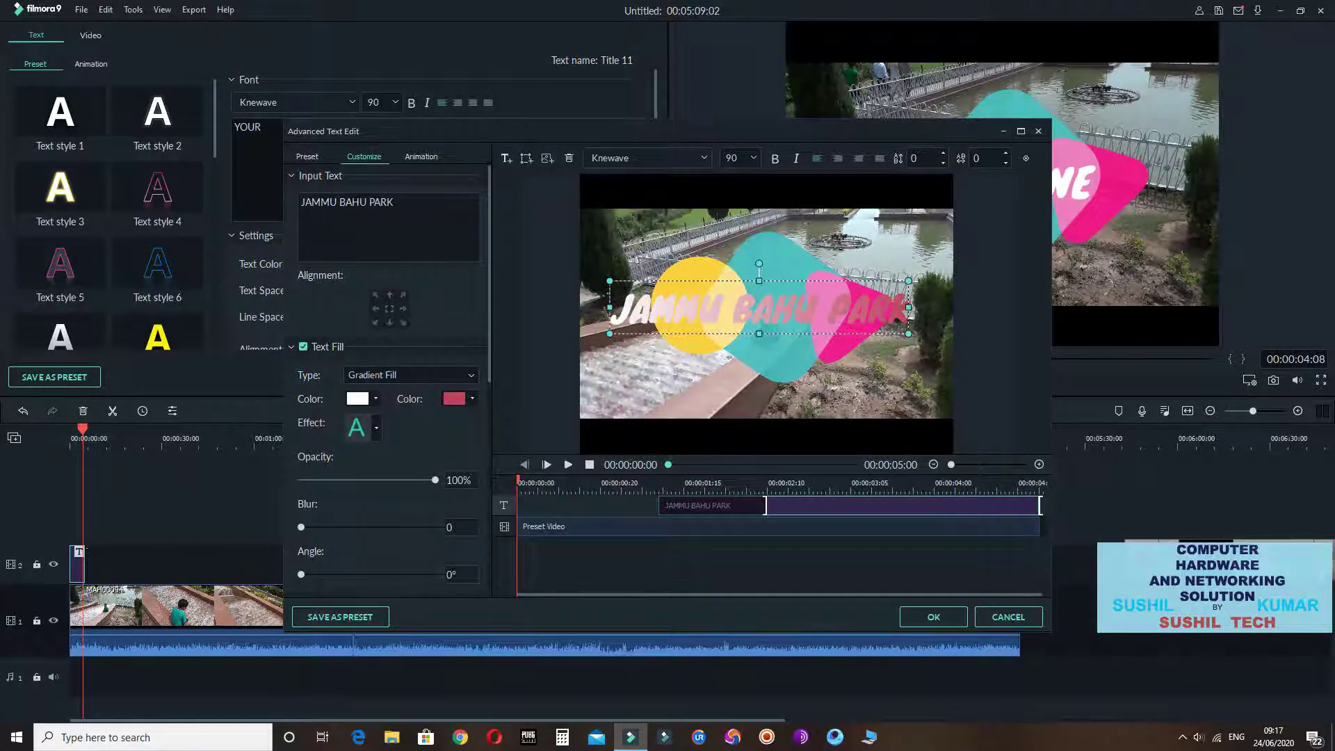
left_click(410, 375)
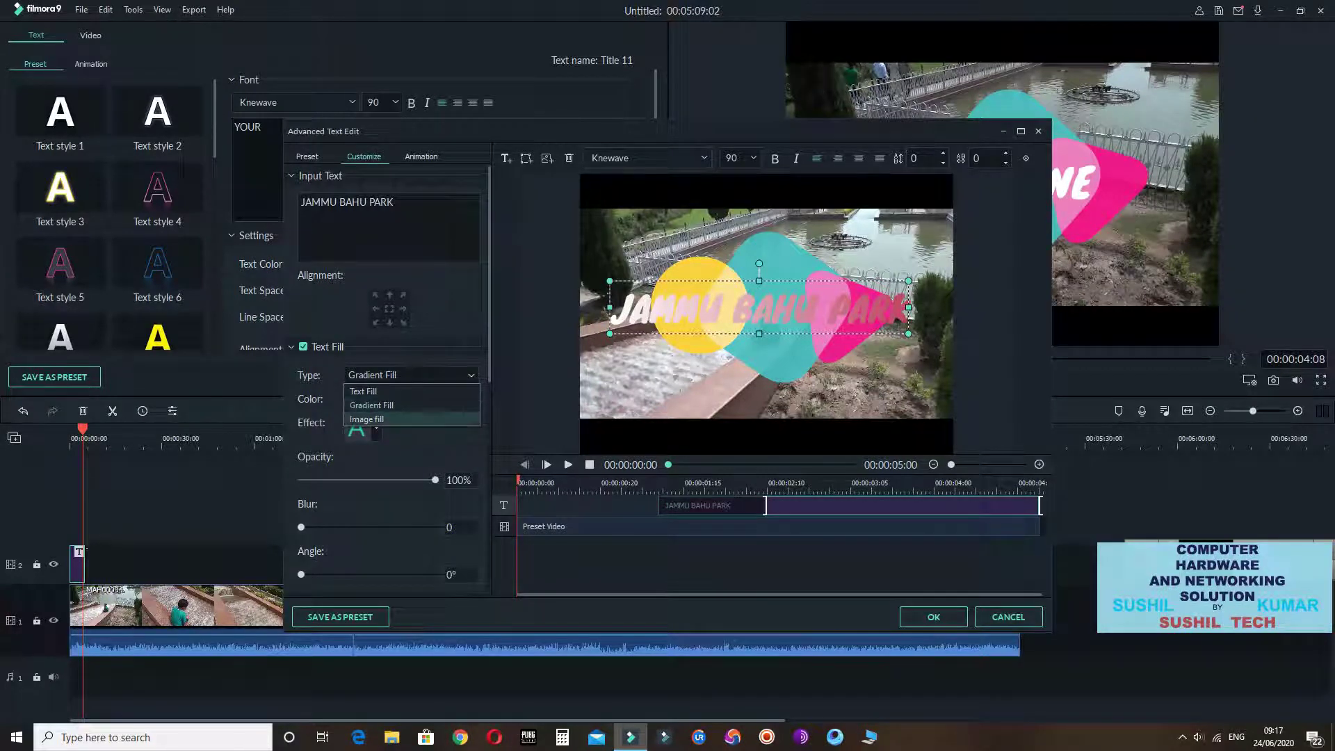
left_click(369, 422)
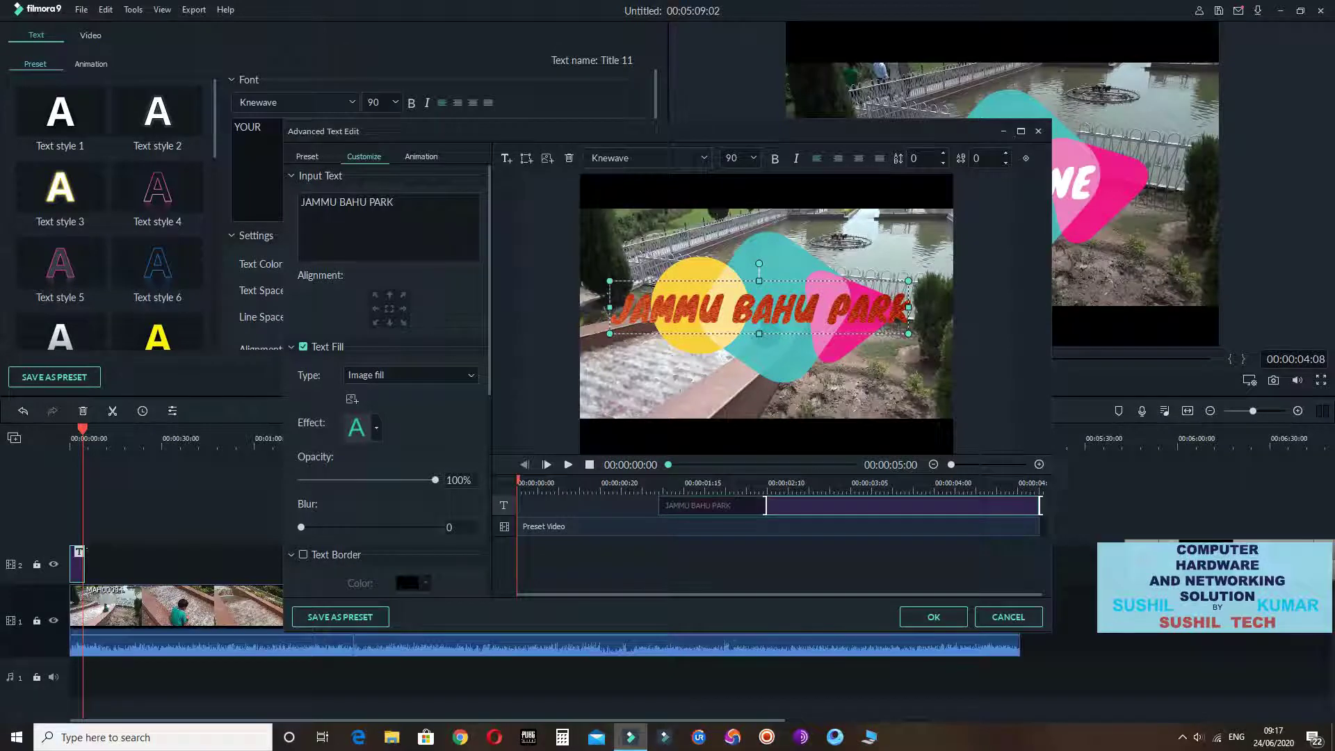
left_click(411, 375)
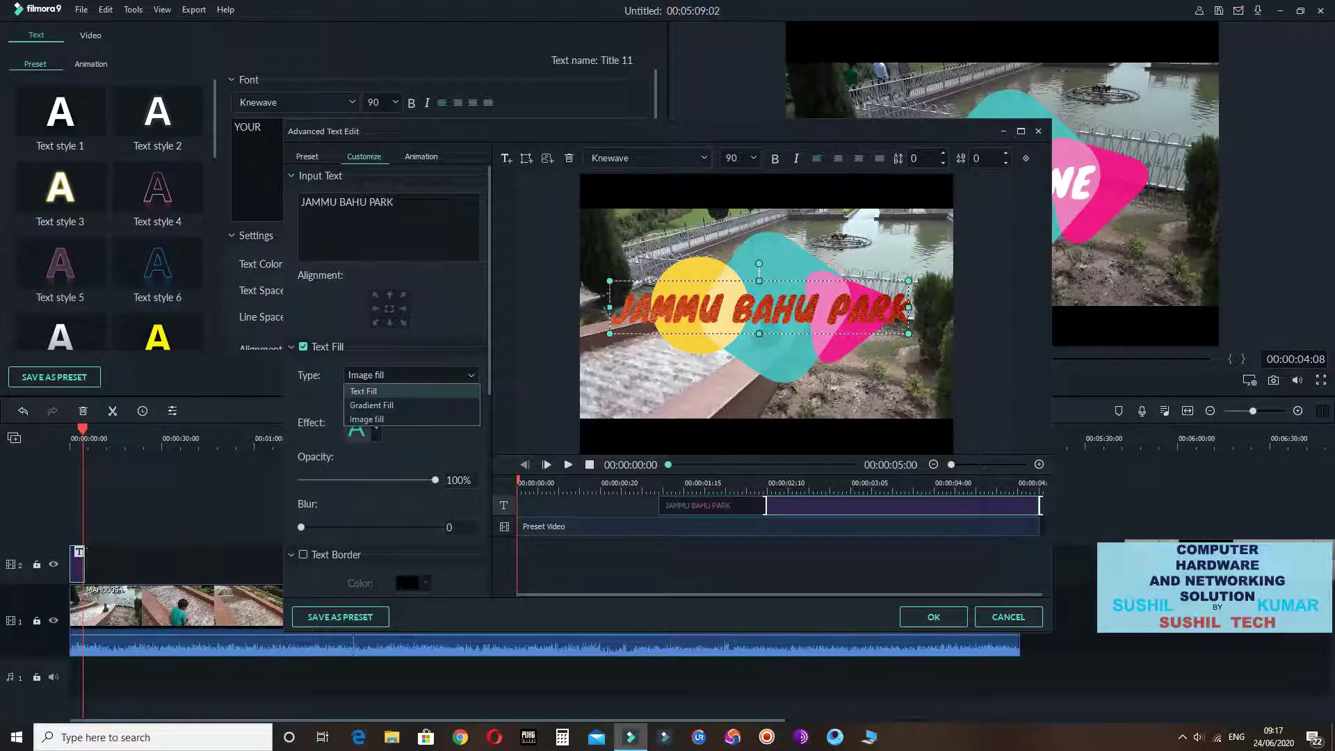
left_click(376, 390)
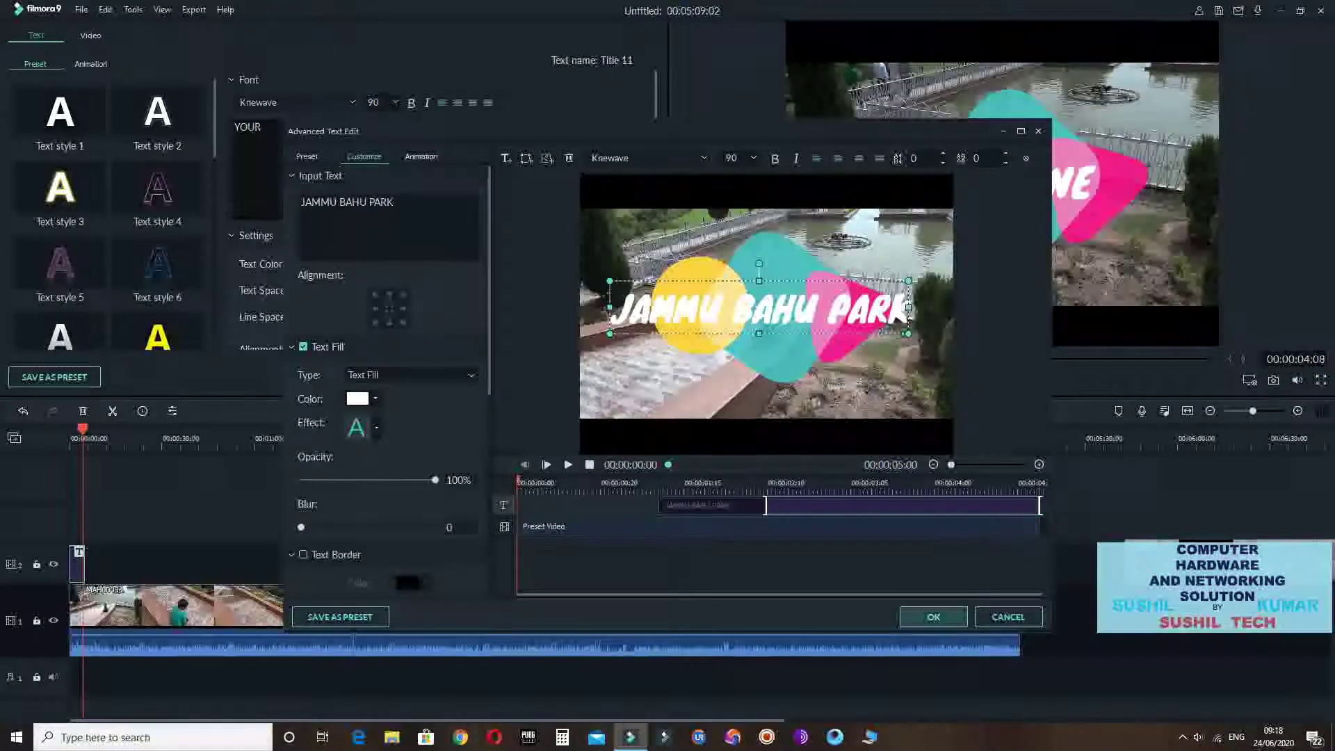
Apply the title edits and play the video from the start, closing the title settings and pausing at 00:00:10:07
left_click(934, 616)
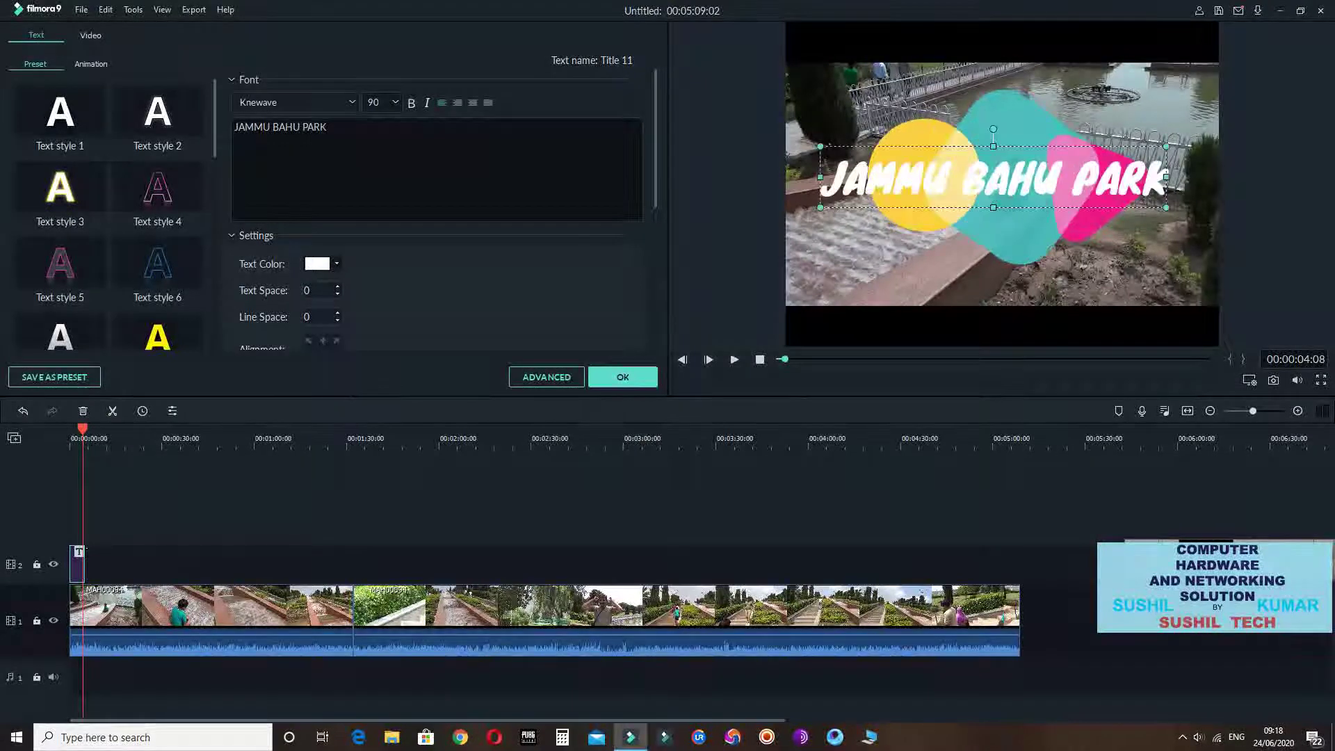
key("Home")
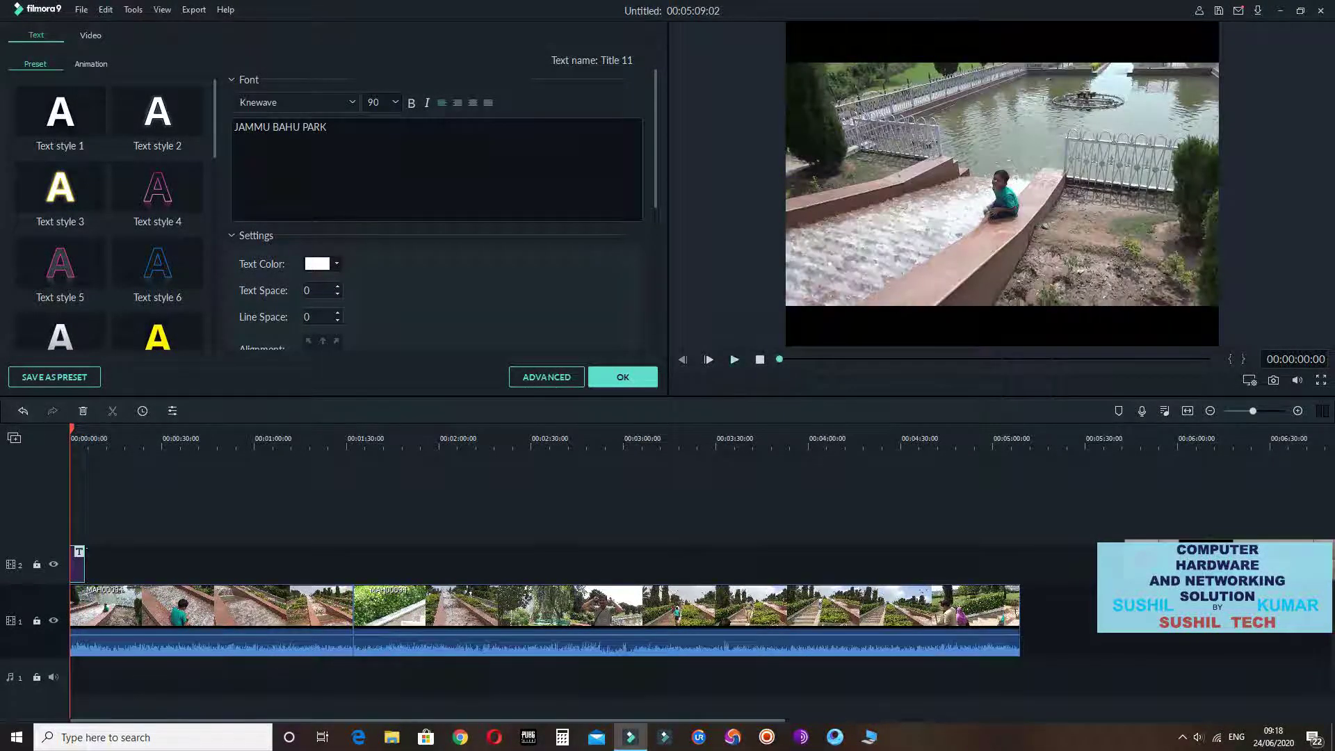
key("space")
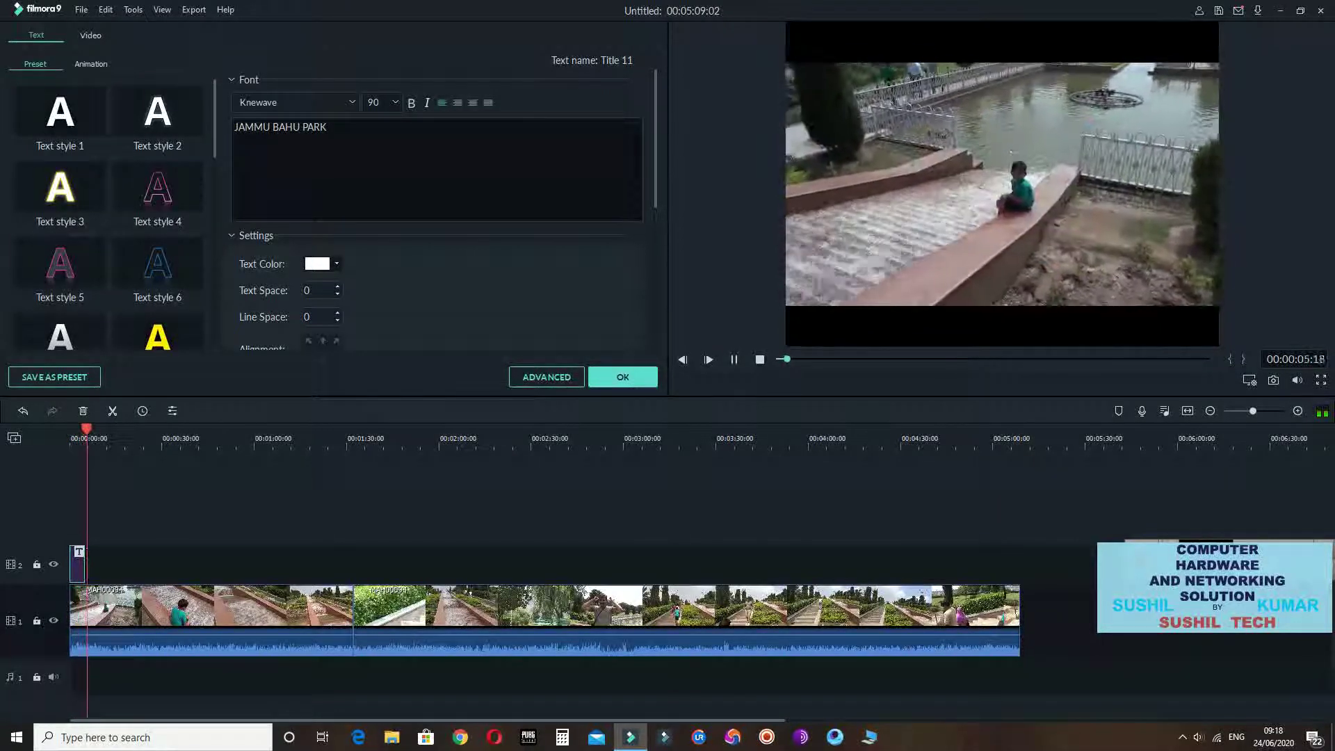
left_click(622, 377)
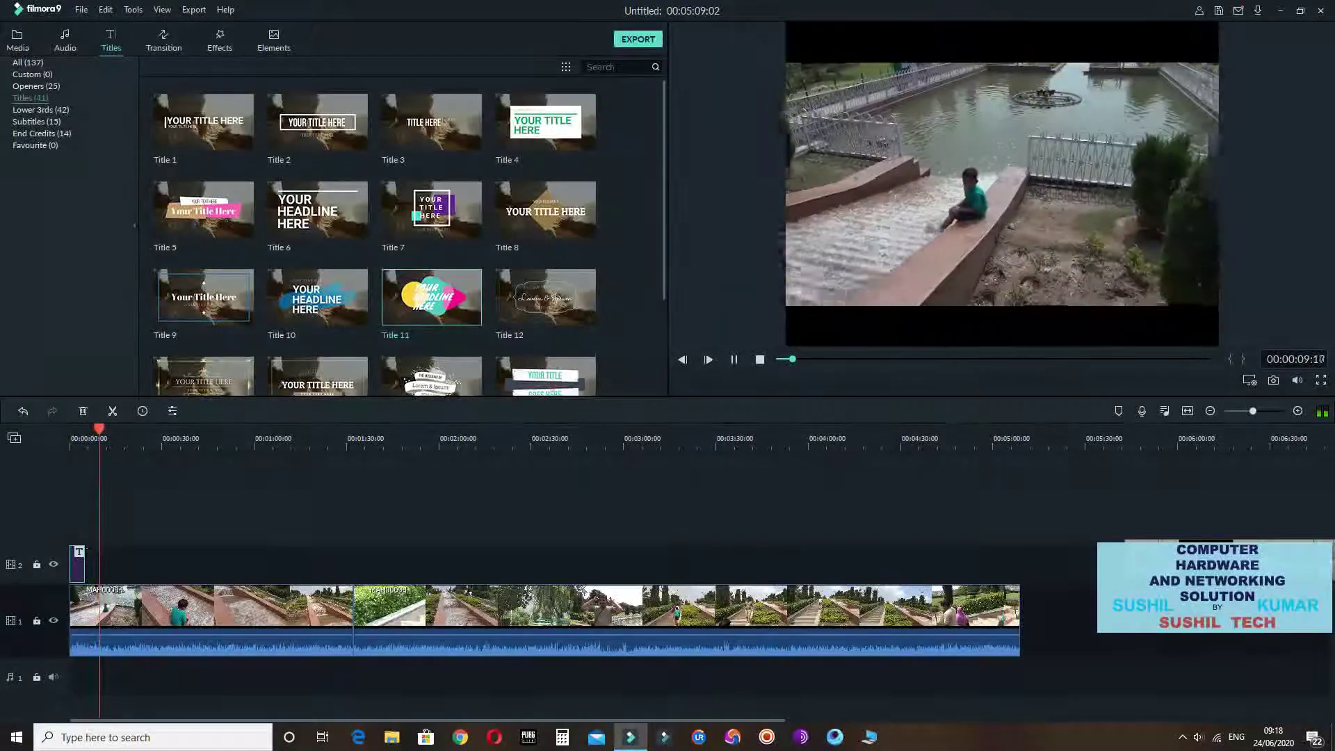
key("space")
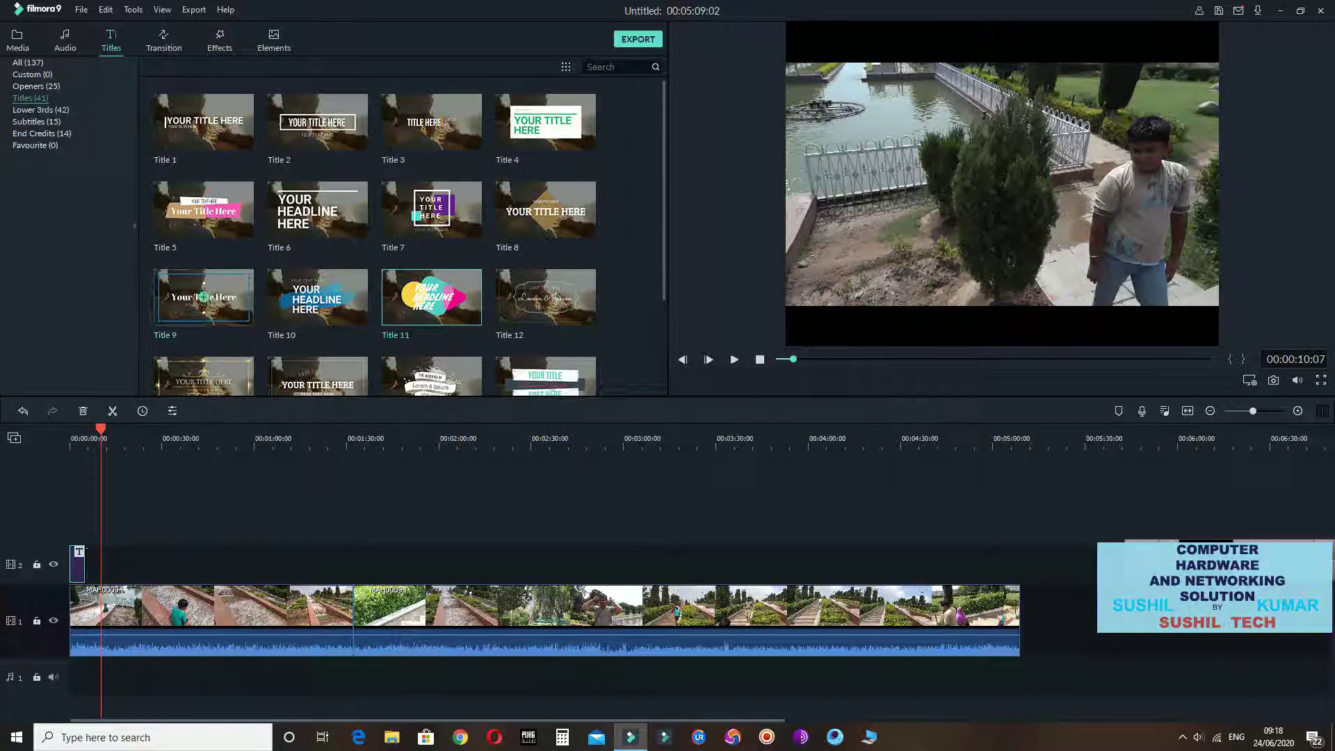
Browse the Lower 3rds, Subtitles, End Credits, Favourite, Custom and Openers title categories
left_click(40, 110)
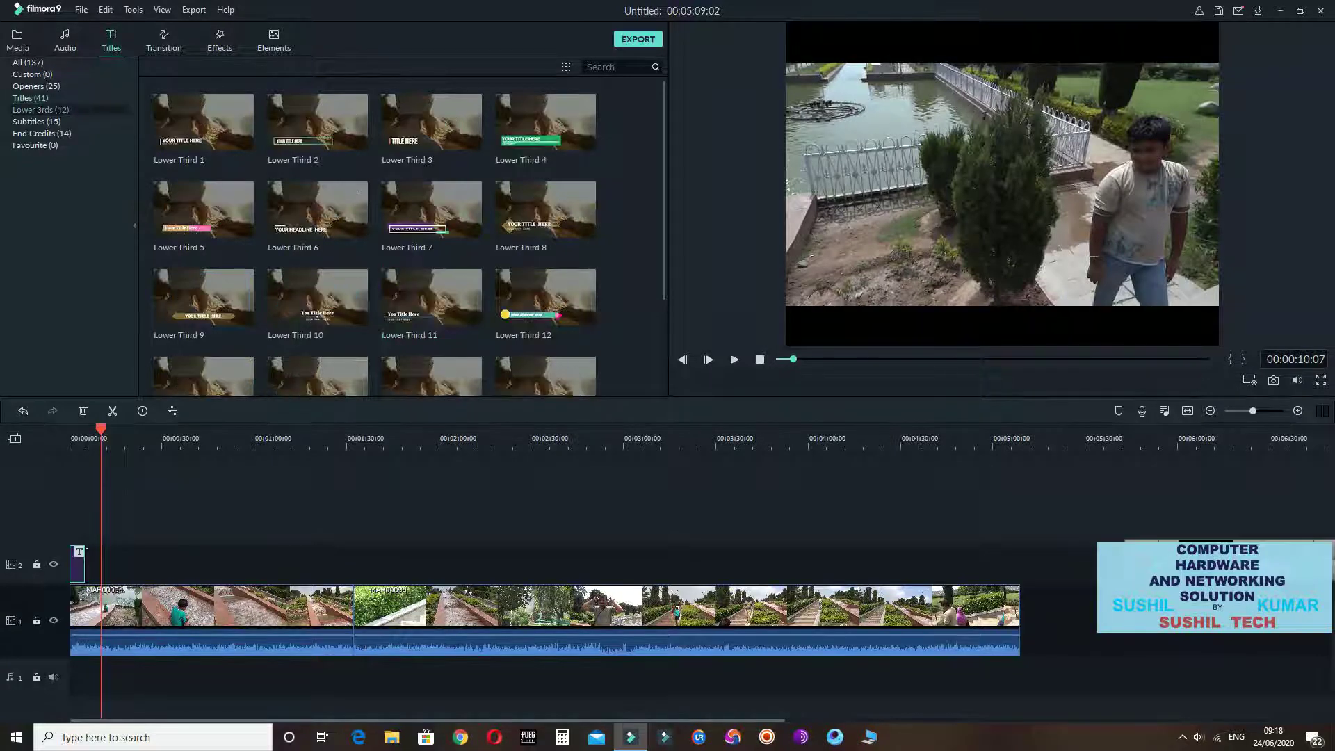
left_click(36, 121)
left_click(41, 134)
left_click(35, 145)
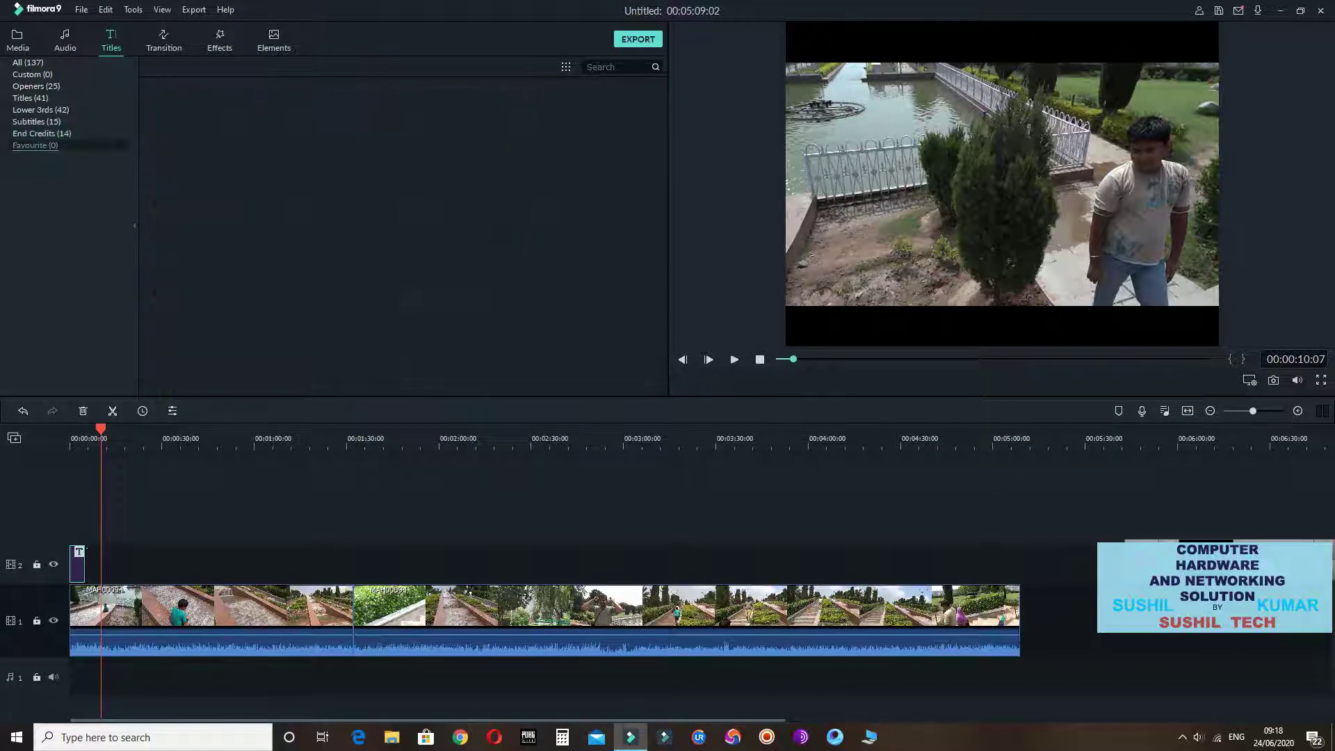
left_click(32, 74)
left_click(36, 86)
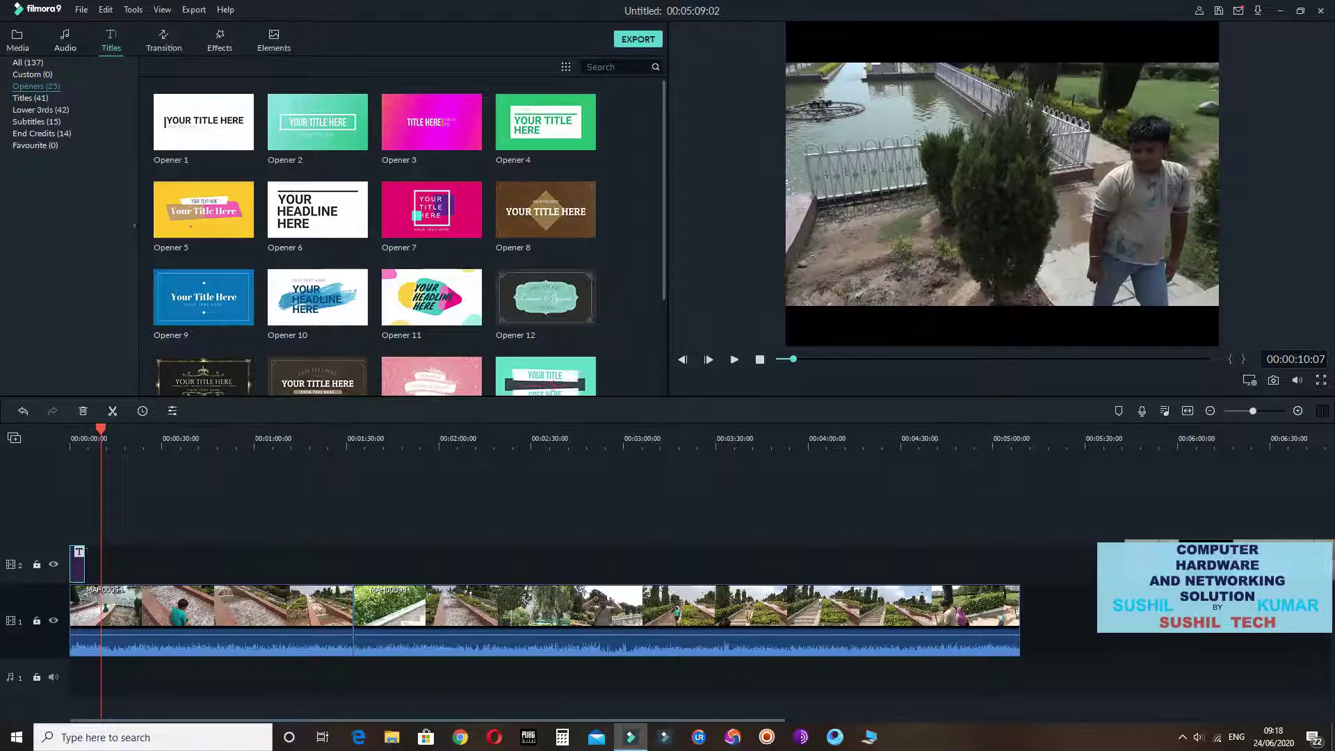
Preview the Drift - Drift track from the audio library and adjust the preview volume
left_click(64, 41)
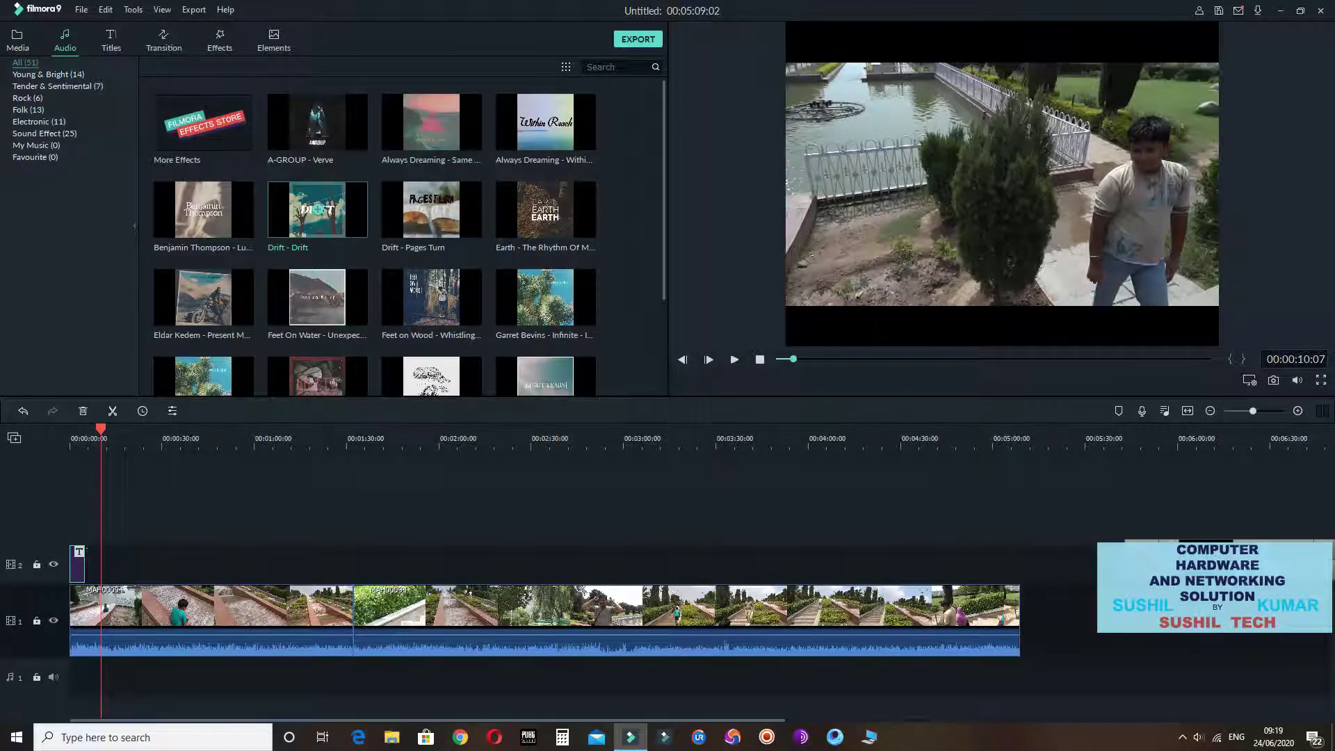
left_click(318, 209)
key("space")
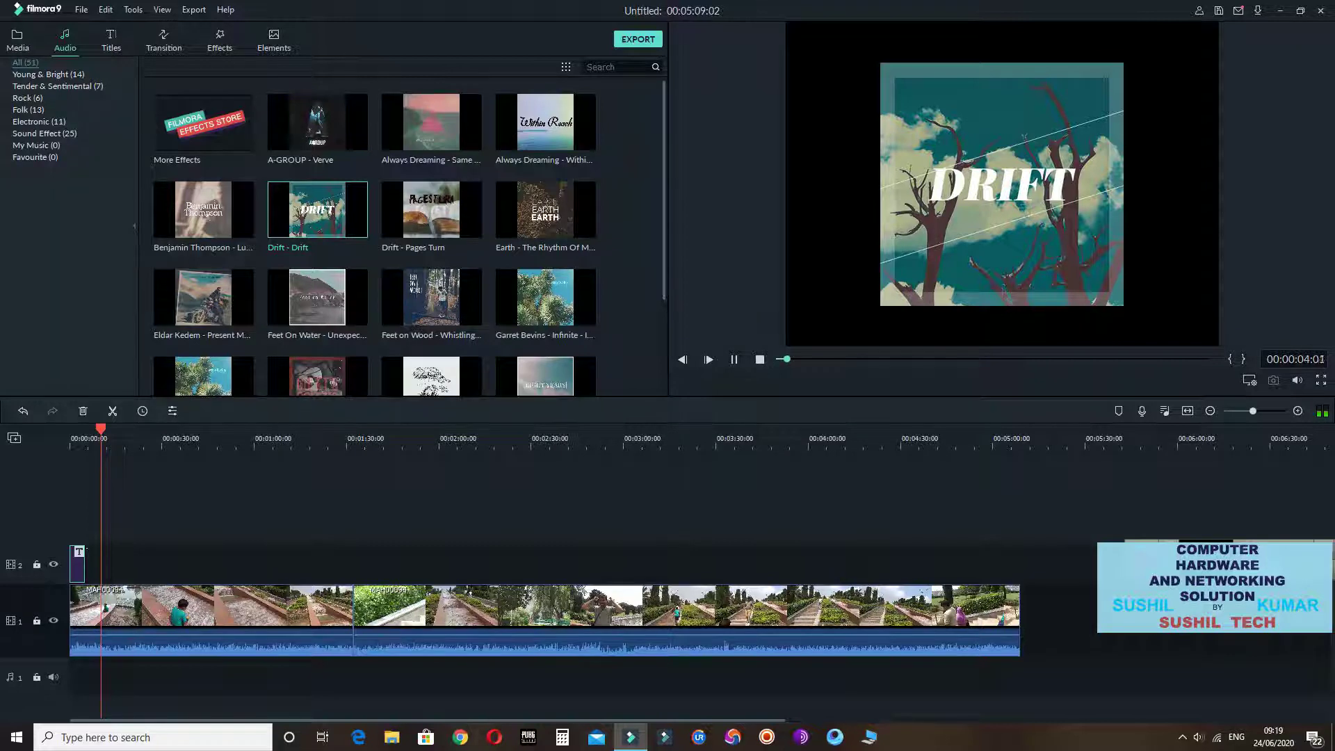
left_click(1298, 380)
left_click_drag(1298, 362, 1298, 339)
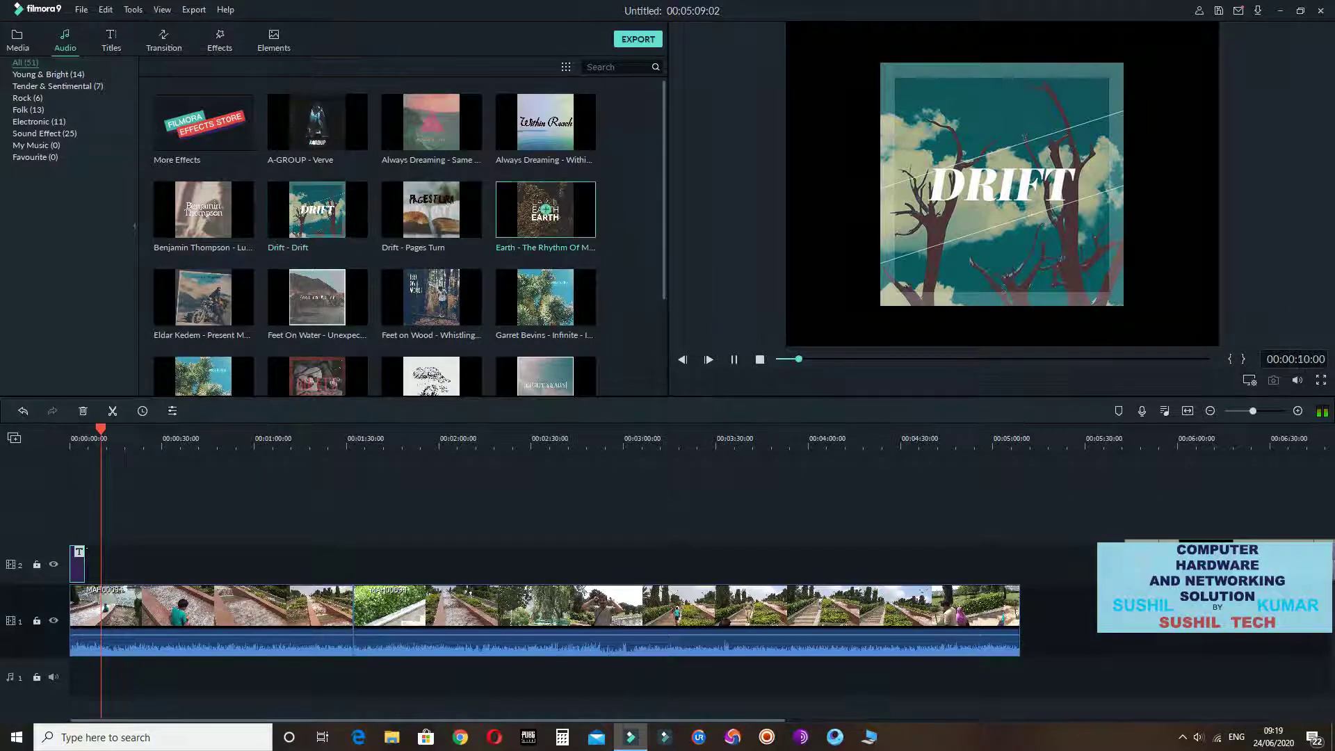
Preview the Earth - The Rhythm Of Memories track, pausing at 00:00:08:11
left_click(546, 209)
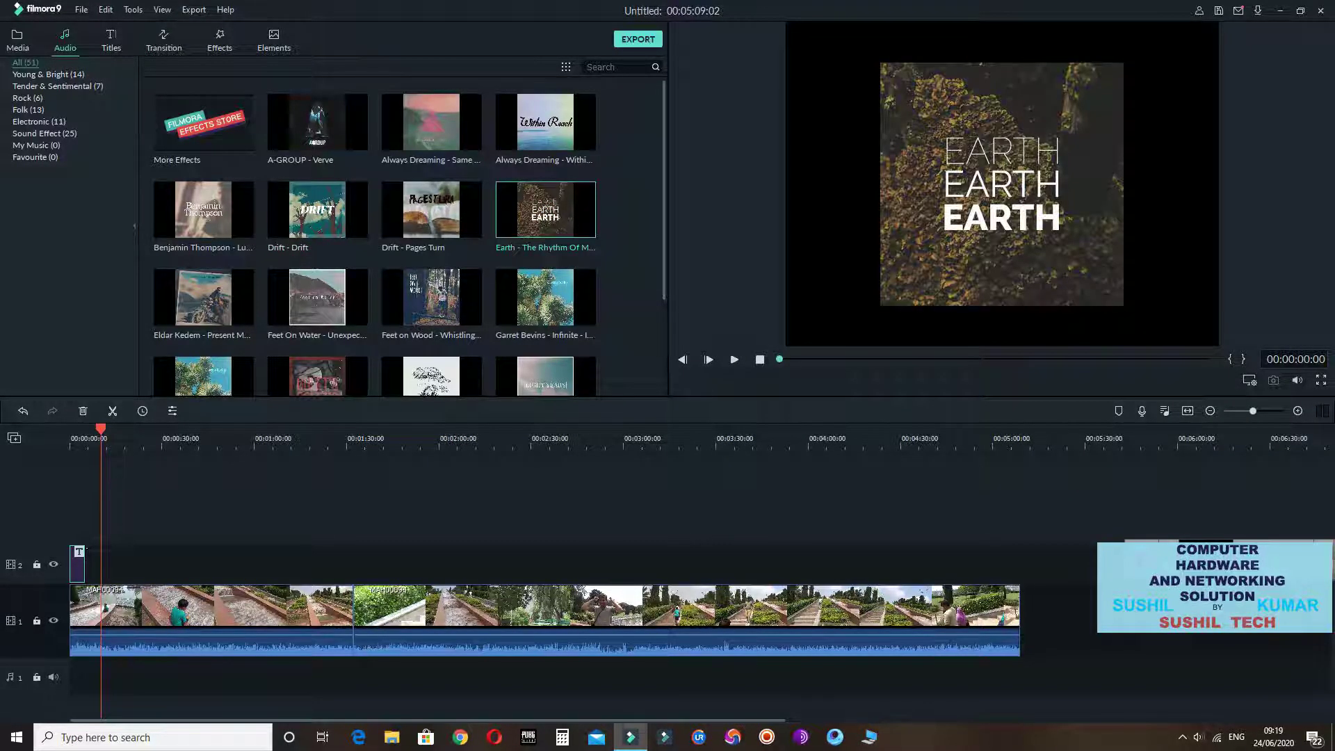
mouse_move(432, 297)
key("space")
left_click(735, 360)
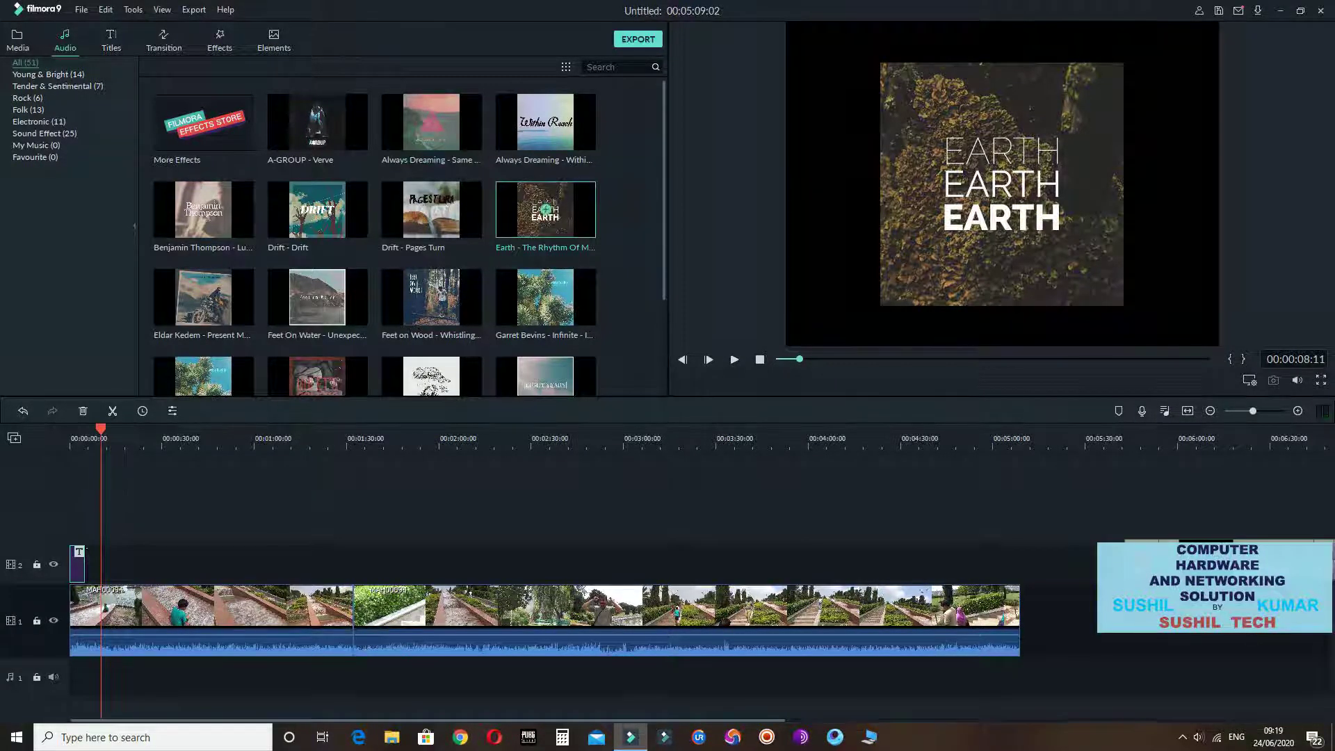
Place Earth - The Rhythm Of Memories twice in a row on audio track 1 and trim the second copy to the video's end
left_click_drag(546, 210, 74, 677)
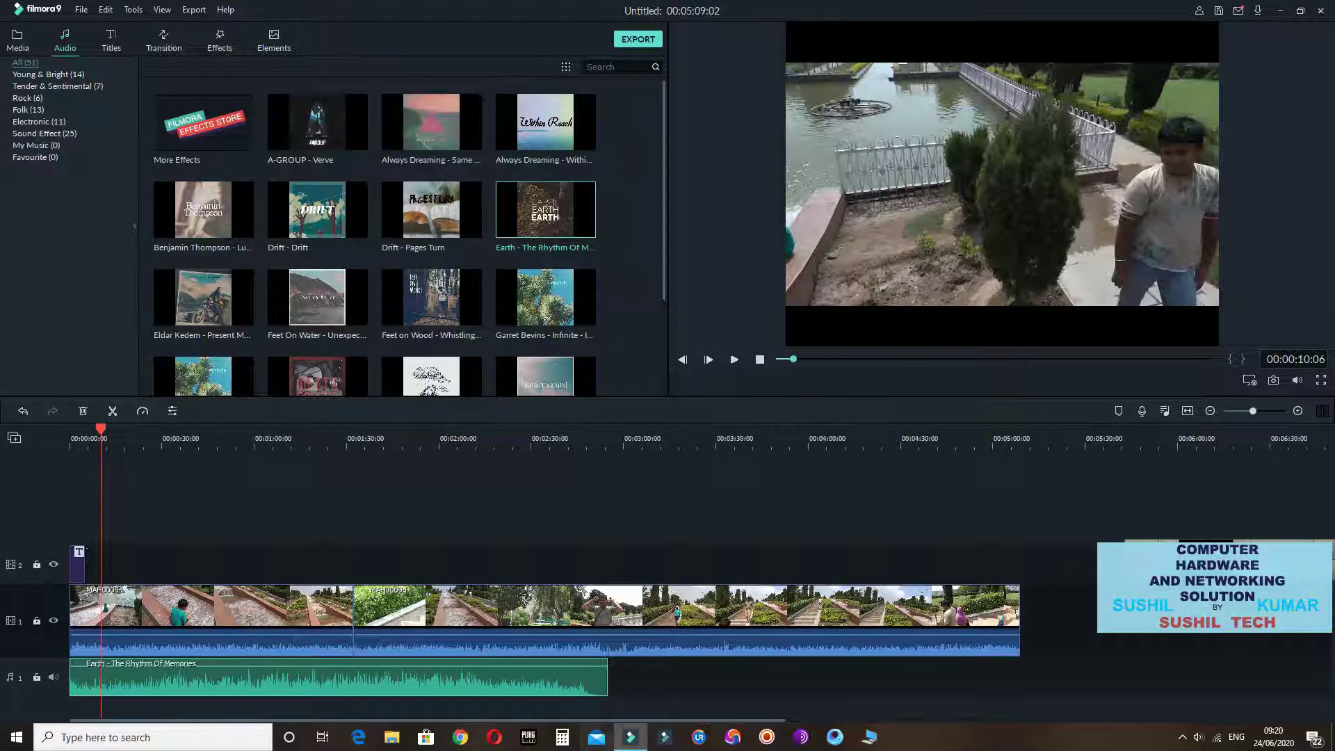
left_click(546, 209)
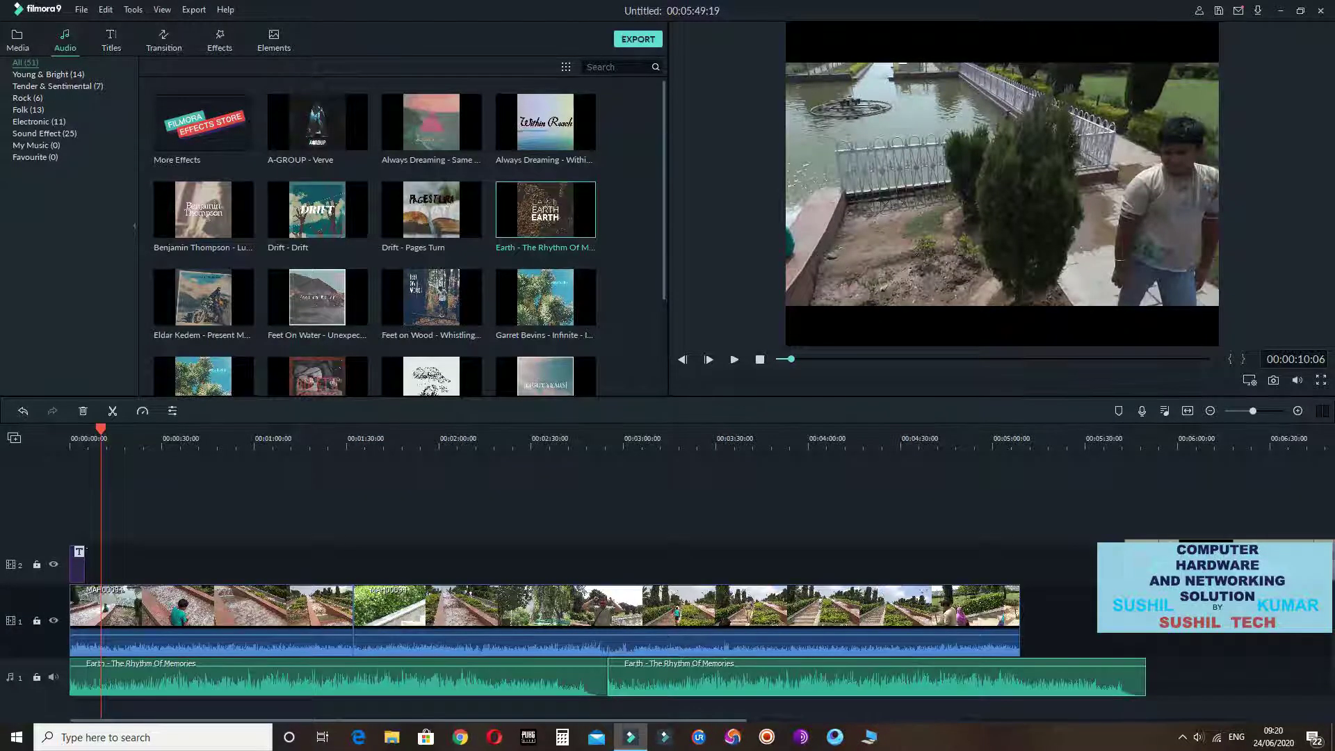
left_click_drag(1145, 677, 1021, 676)
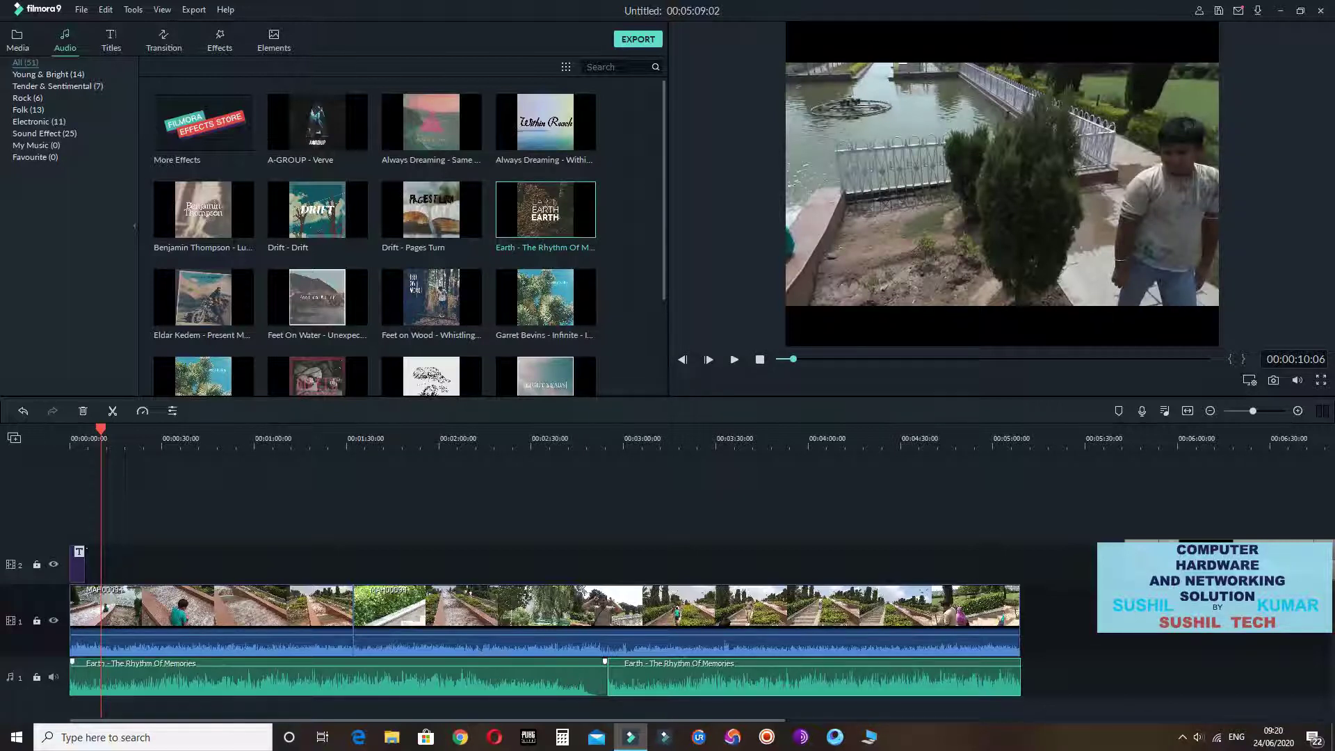
Enable background noise removal on the first Earth - The Rhythm Of Memories clip and lower its volume to -96.32 dB
double_click(334, 673)
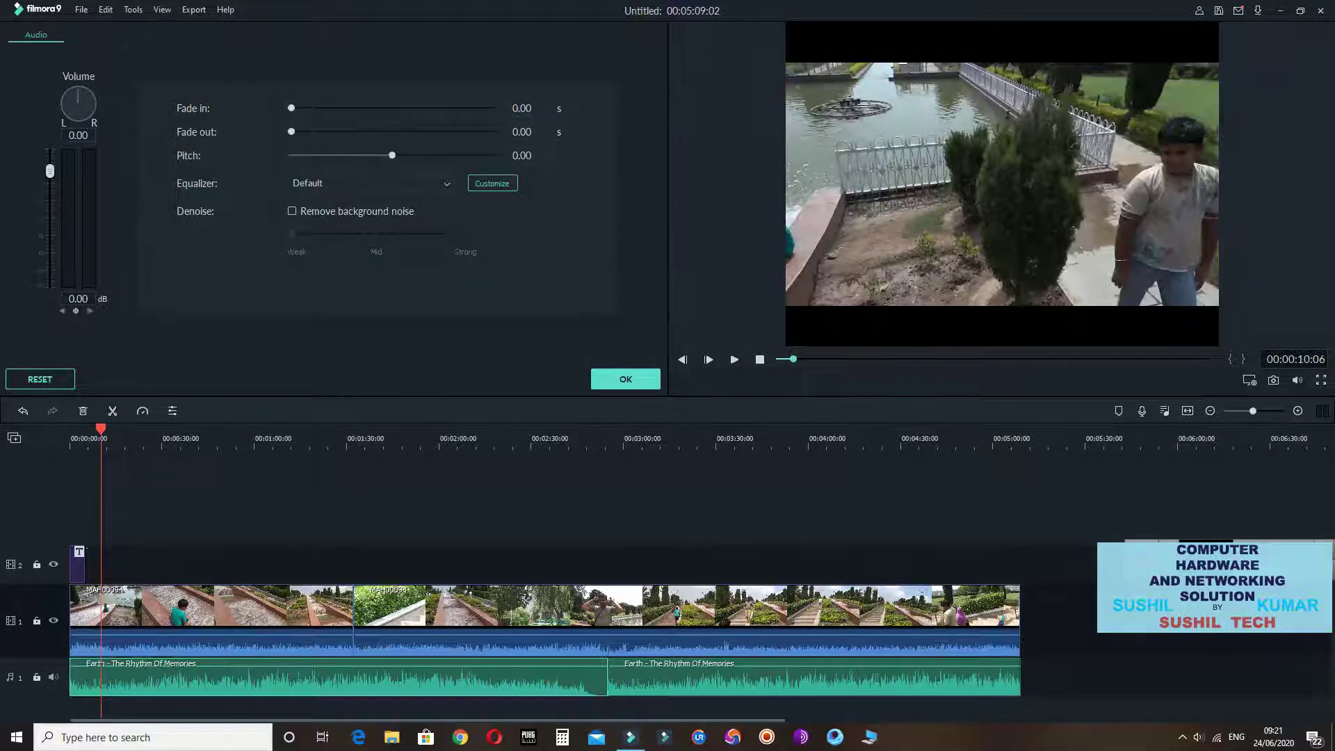
left_click(292, 211)
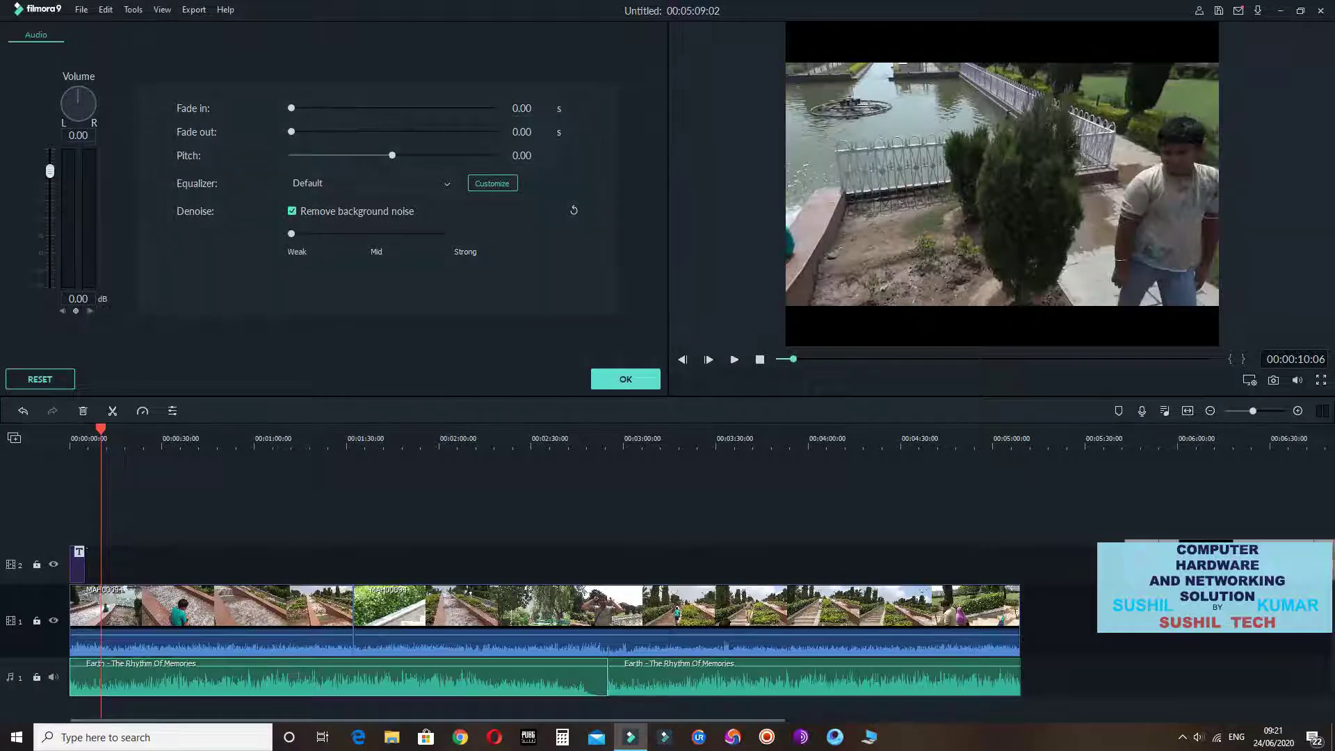
left_click_drag(50, 171, 49, 275)
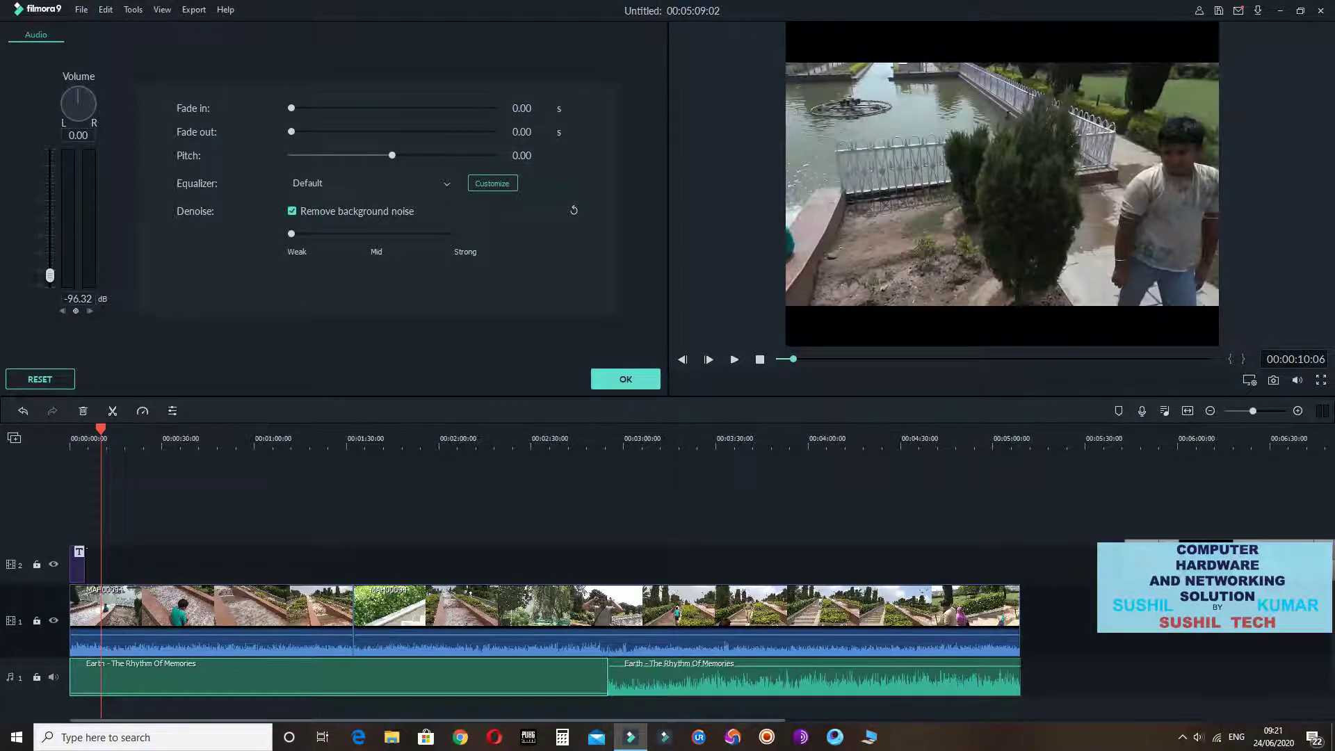
Play the timeline while setting the first music clip's left-right balance to -2.00 and its volume to the minimum
left_click(734, 359)
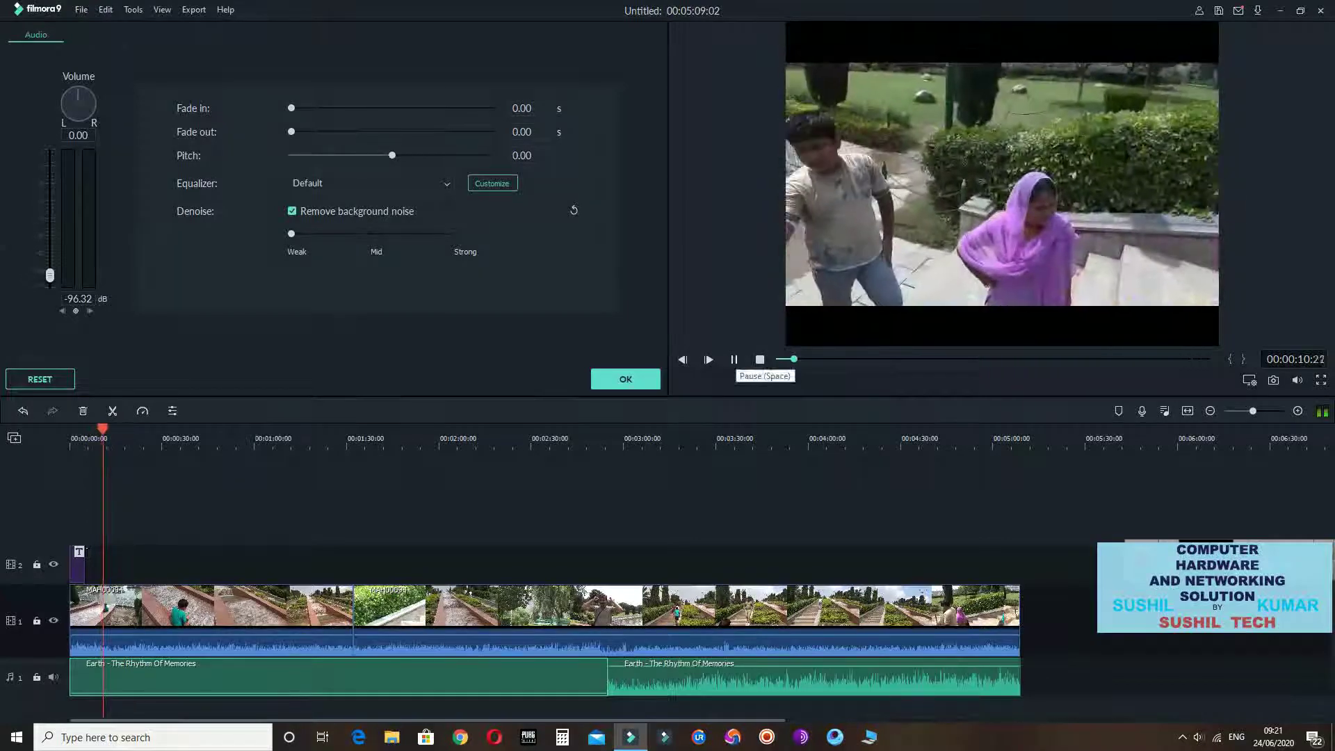
left_click_drag(78, 95, 66, 105)
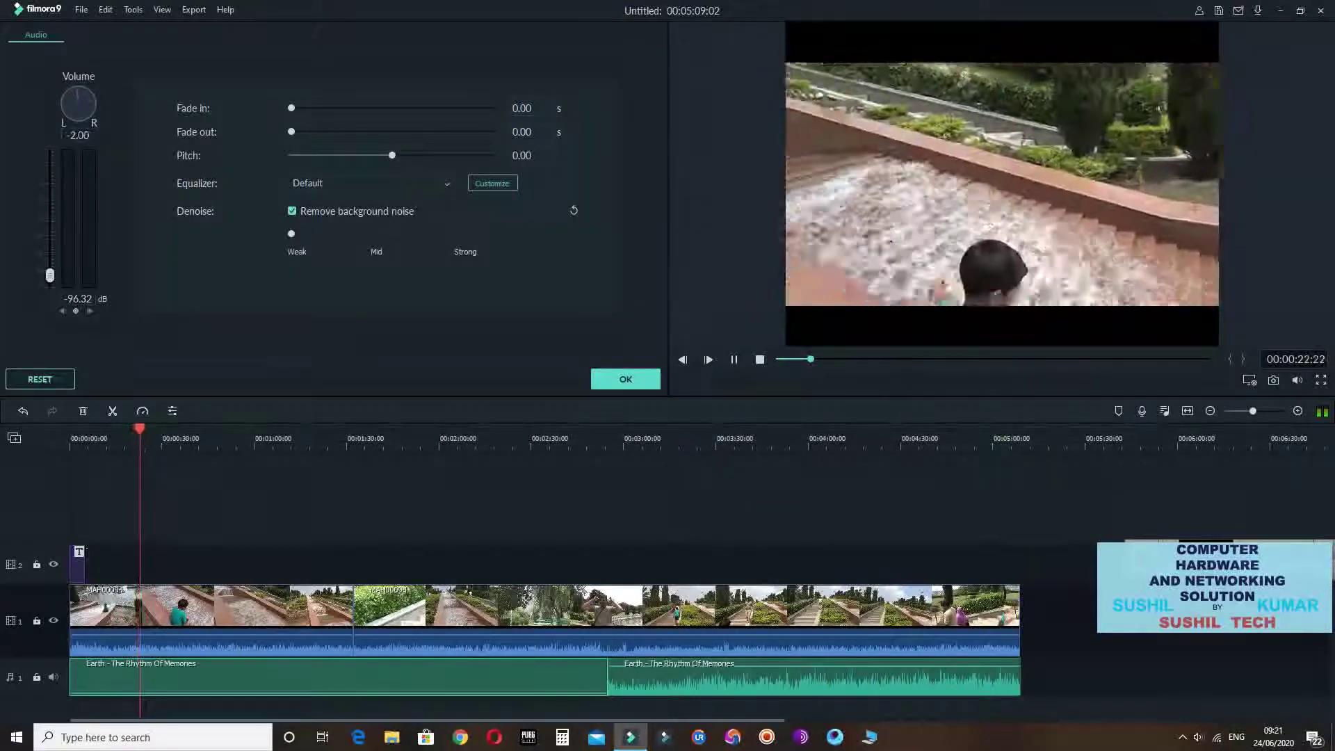
mouse_move(49, 276)
left_mouse_down()
mouse_move(50, 156)
mouse_move(49, 276)
left_mouse_up()
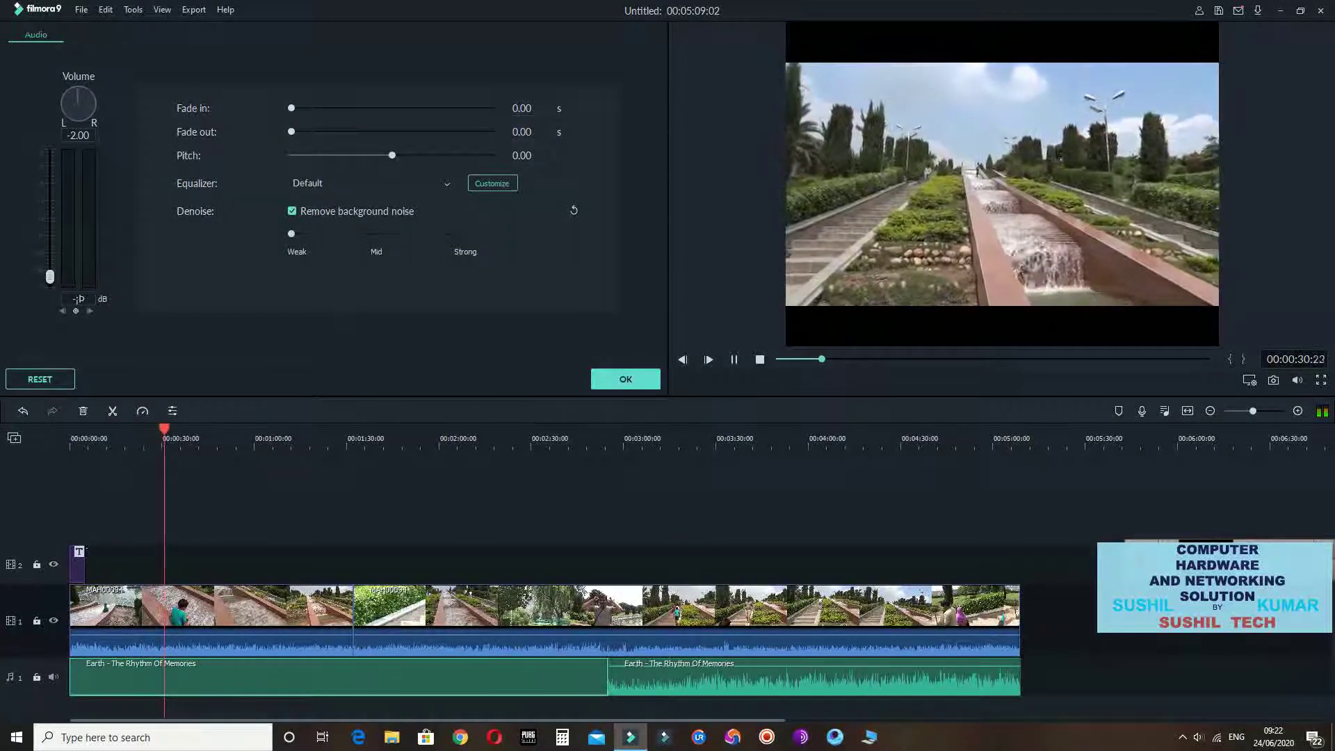
Turn off background noise removal for the first music clip, apply its audio settings and pause playback at 00:00:45:07
left_click(292, 211)
mouse_move(50, 276)
left_mouse_down()
mouse_move(49, 170)
mouse_move(49, 277)
left_mouse_up()
key("space")
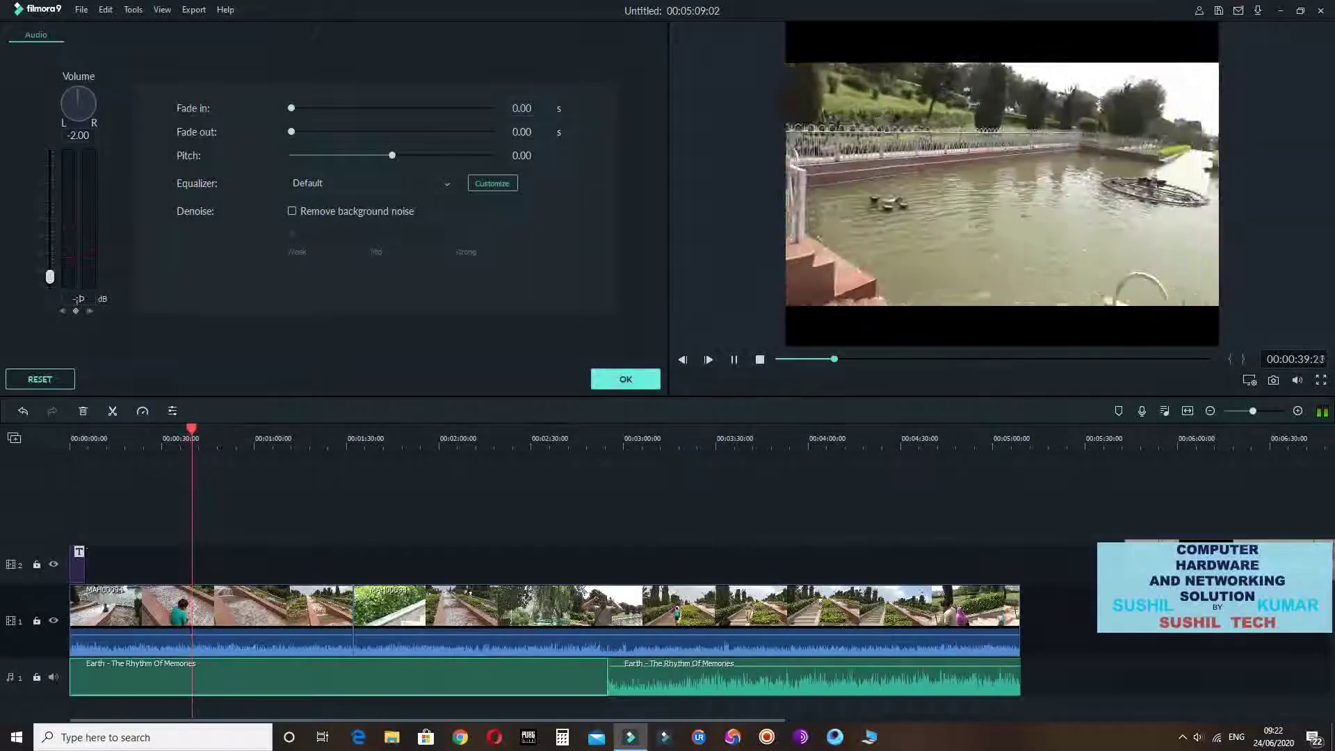
left_click(625, 379)
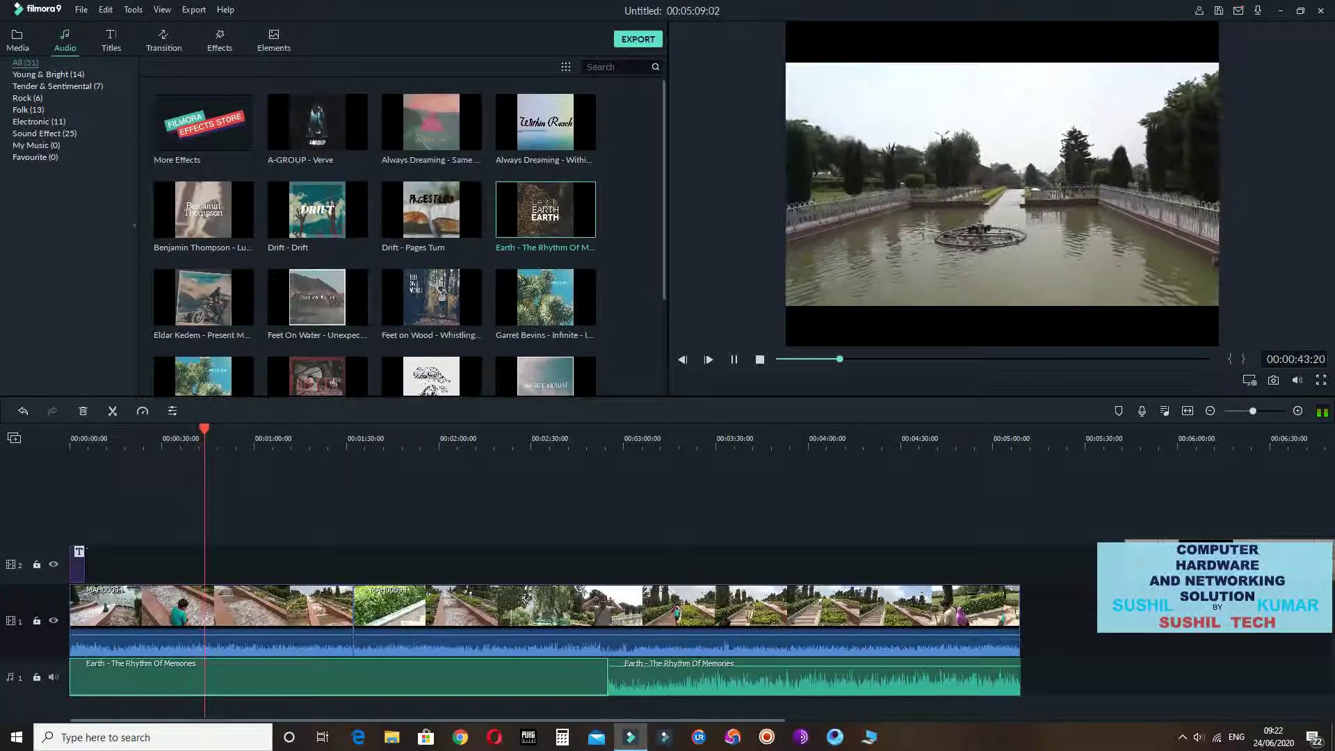
key("space")
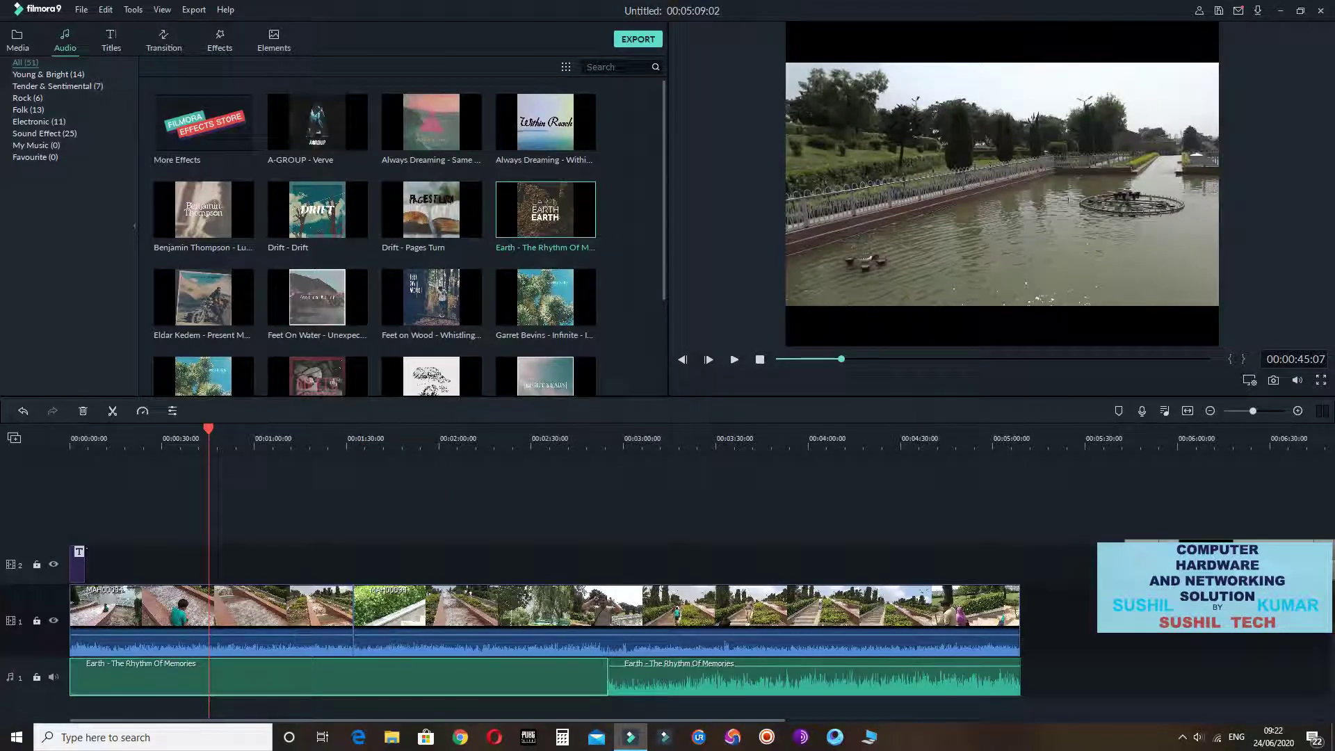
Add the Opener 24 title on video track 2 at the end of the video and preview it from 00:05:00:17
left_click_drag(209, 428, 995, 429)
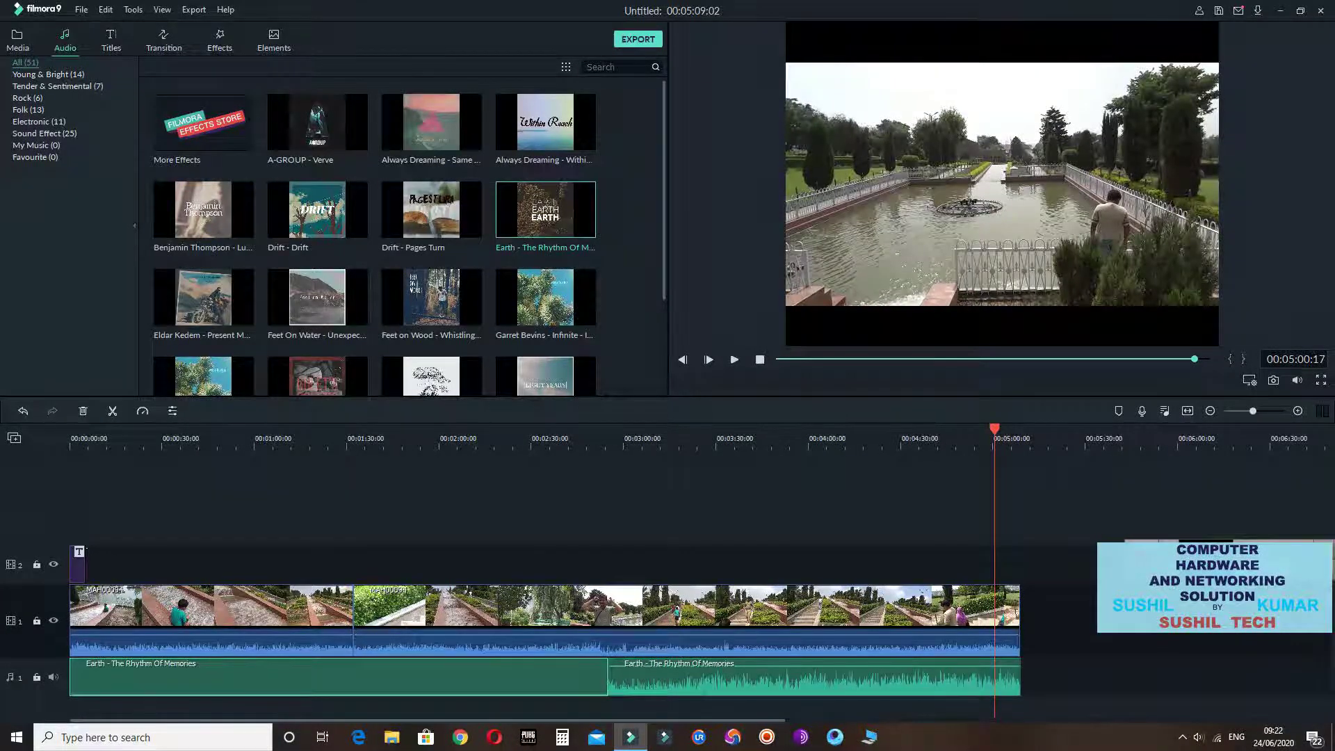
left_click(112, 40)
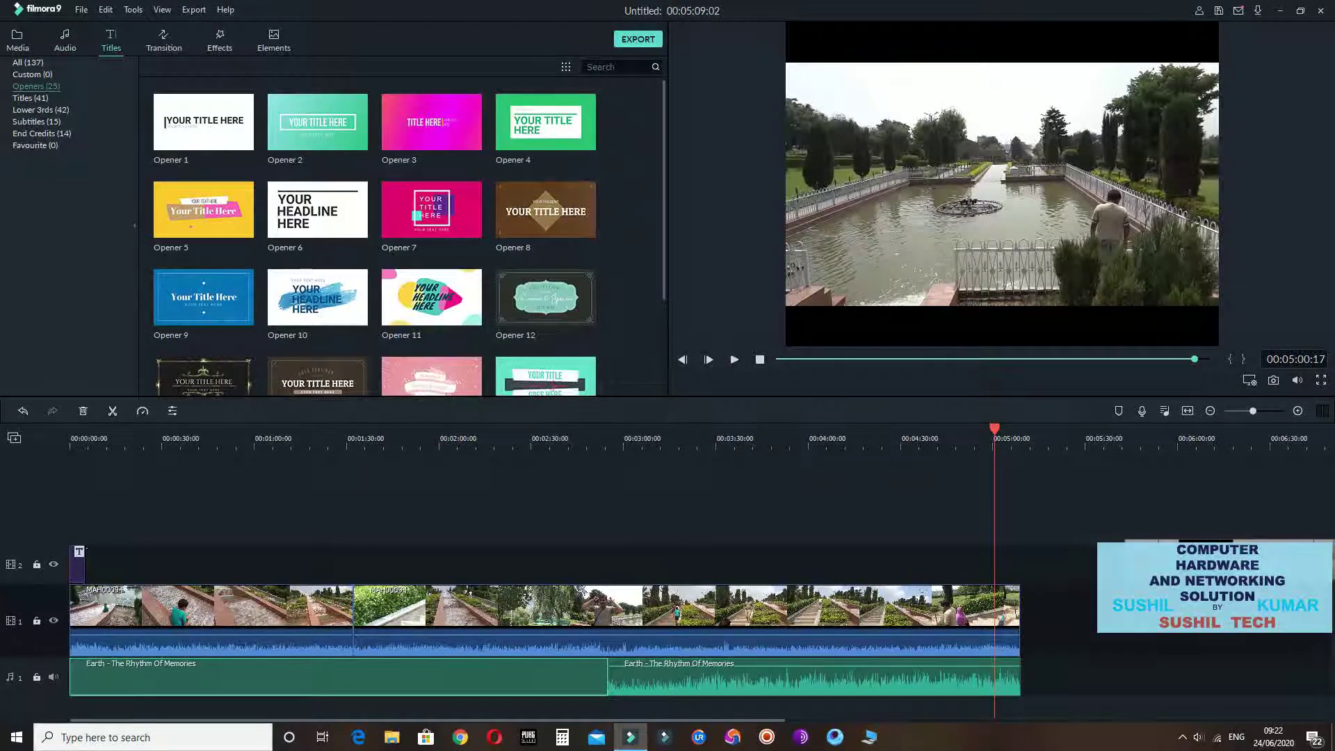
scroll(402, 236, "down", 4)
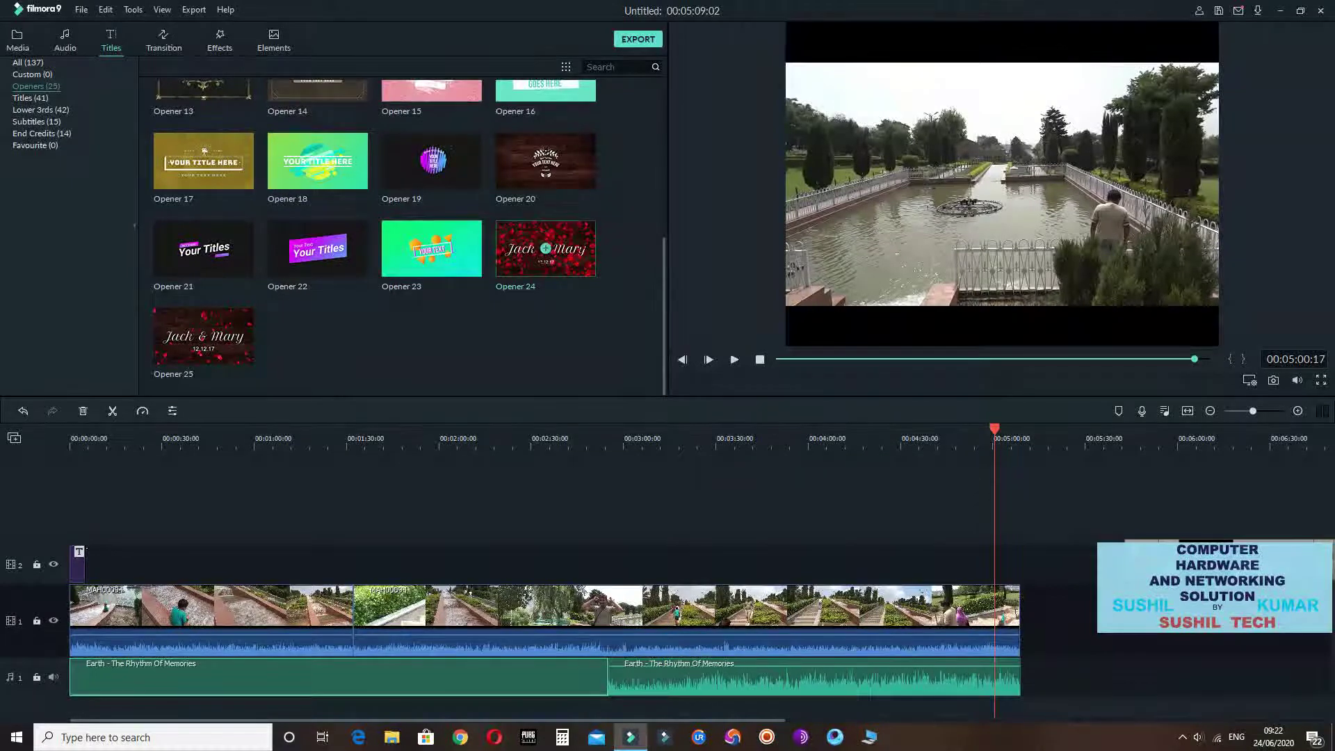
left_click_drag(546, 249, 1006, 619)
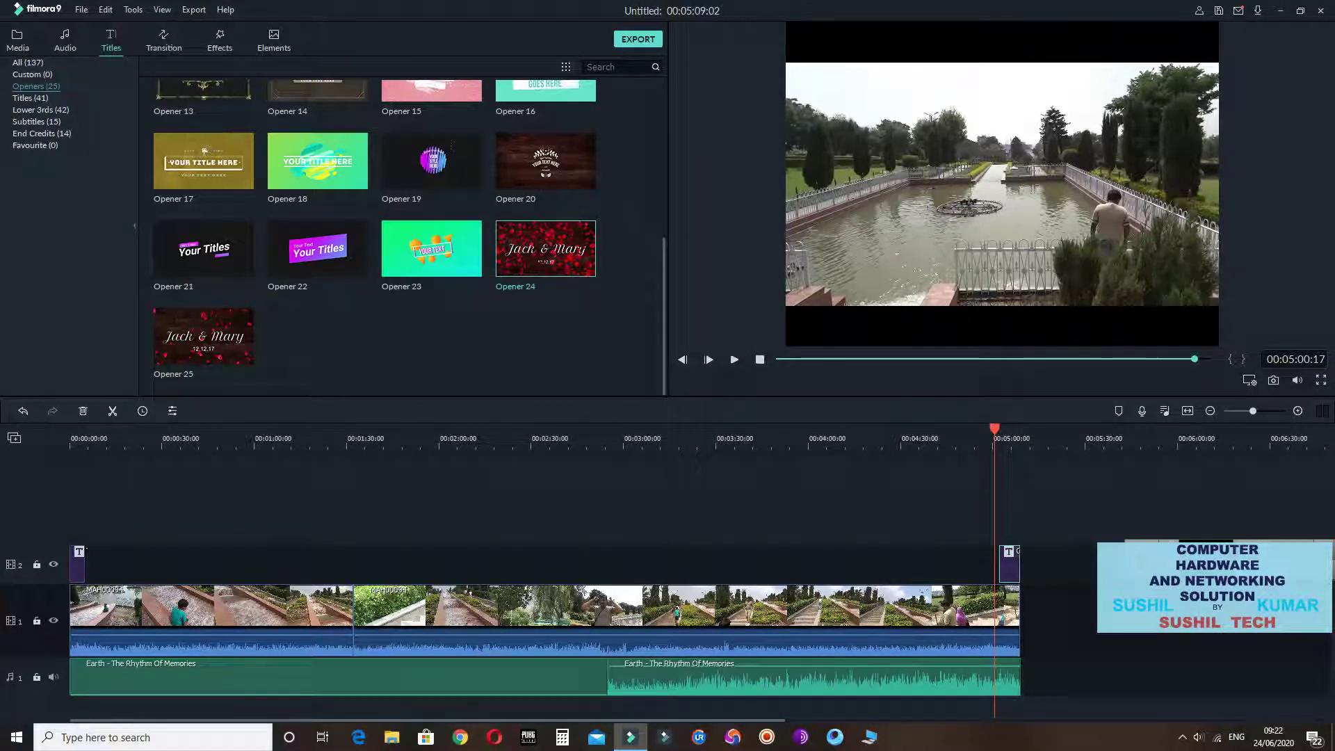
left_click(735, 360)
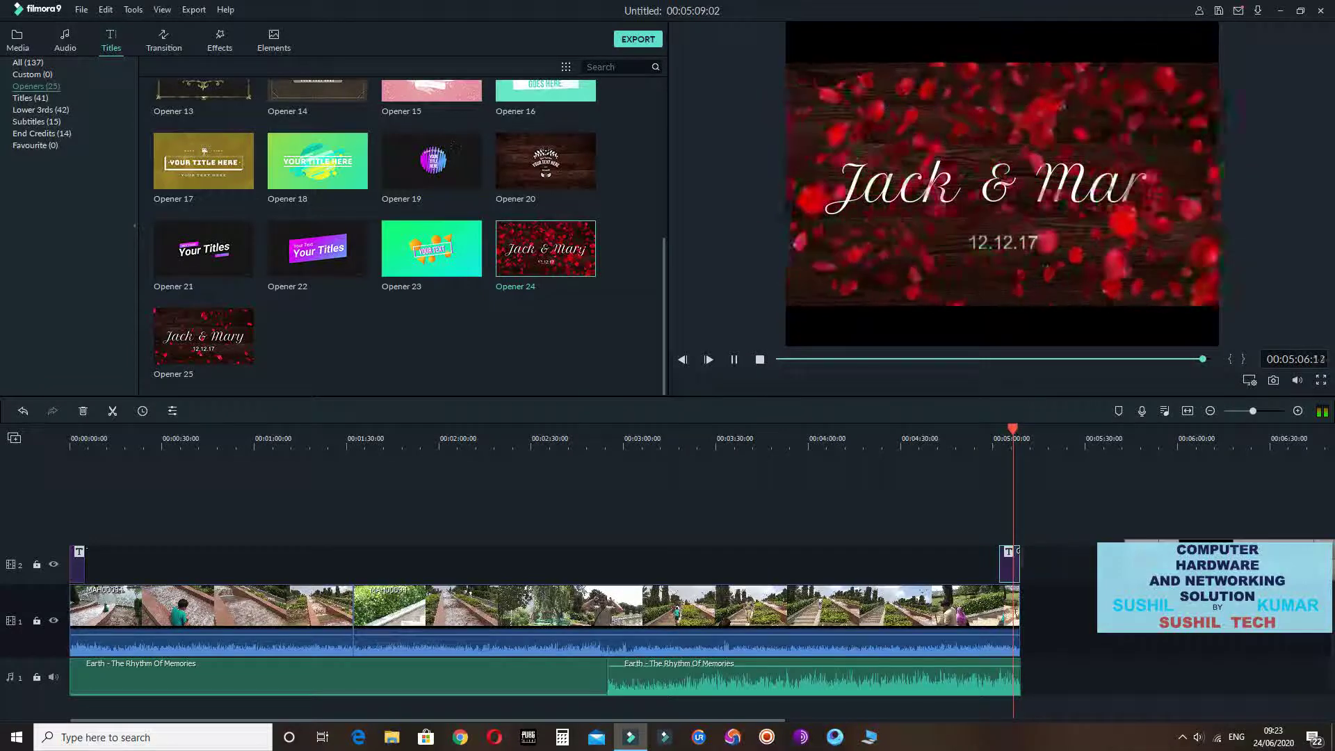
double_click(1009, 566)
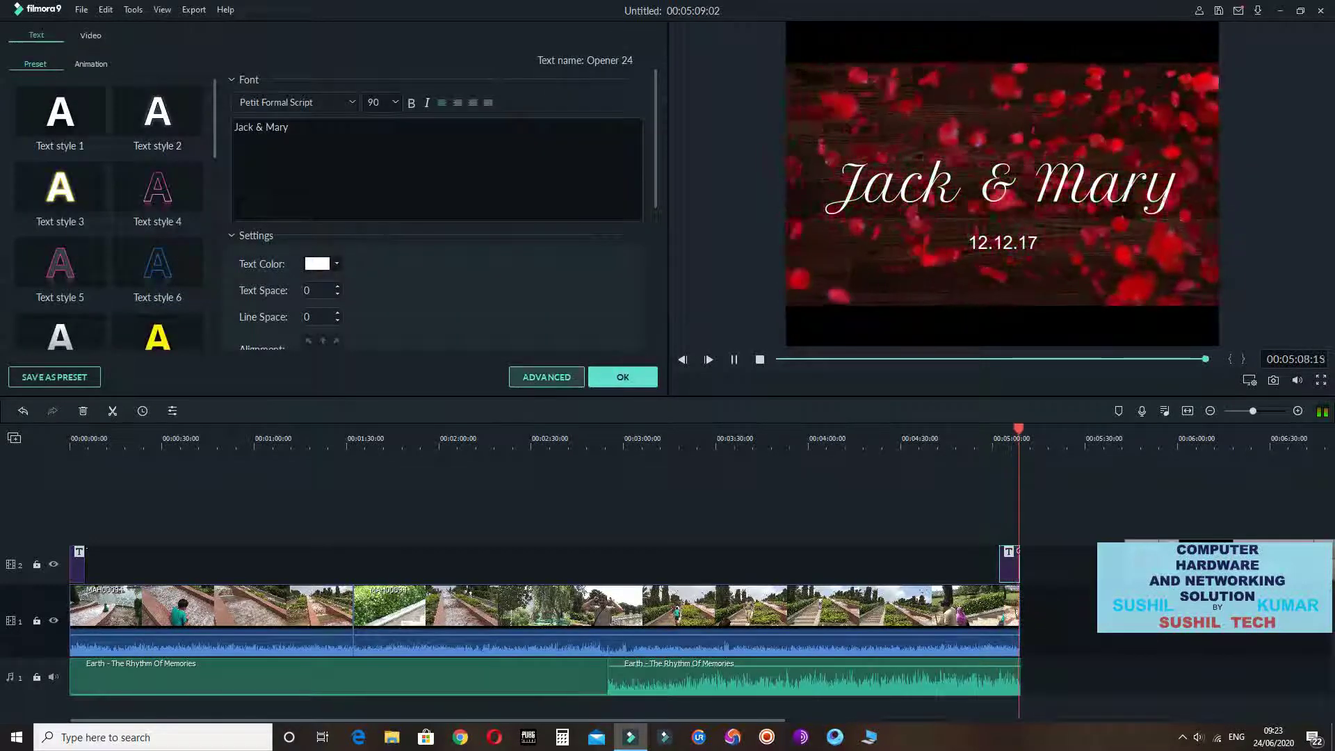
left_click(547, 377)
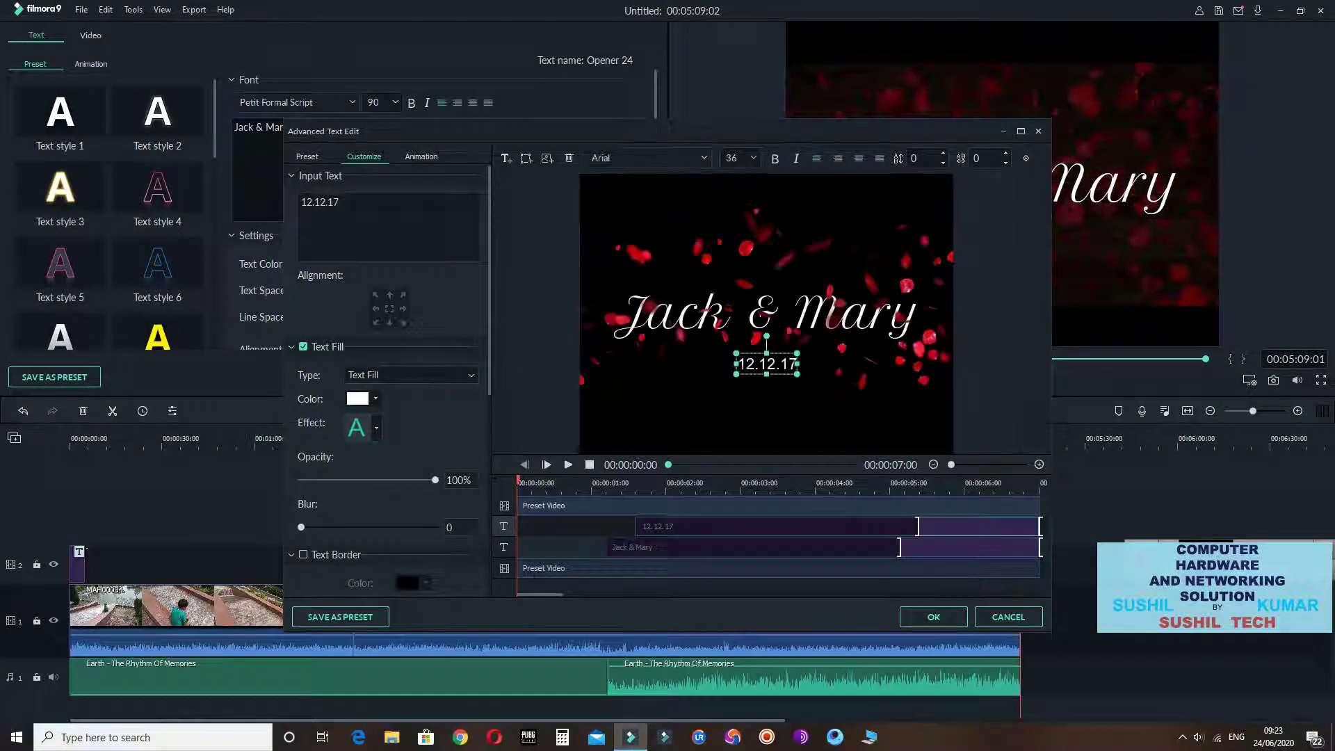
left_click(767, 313)
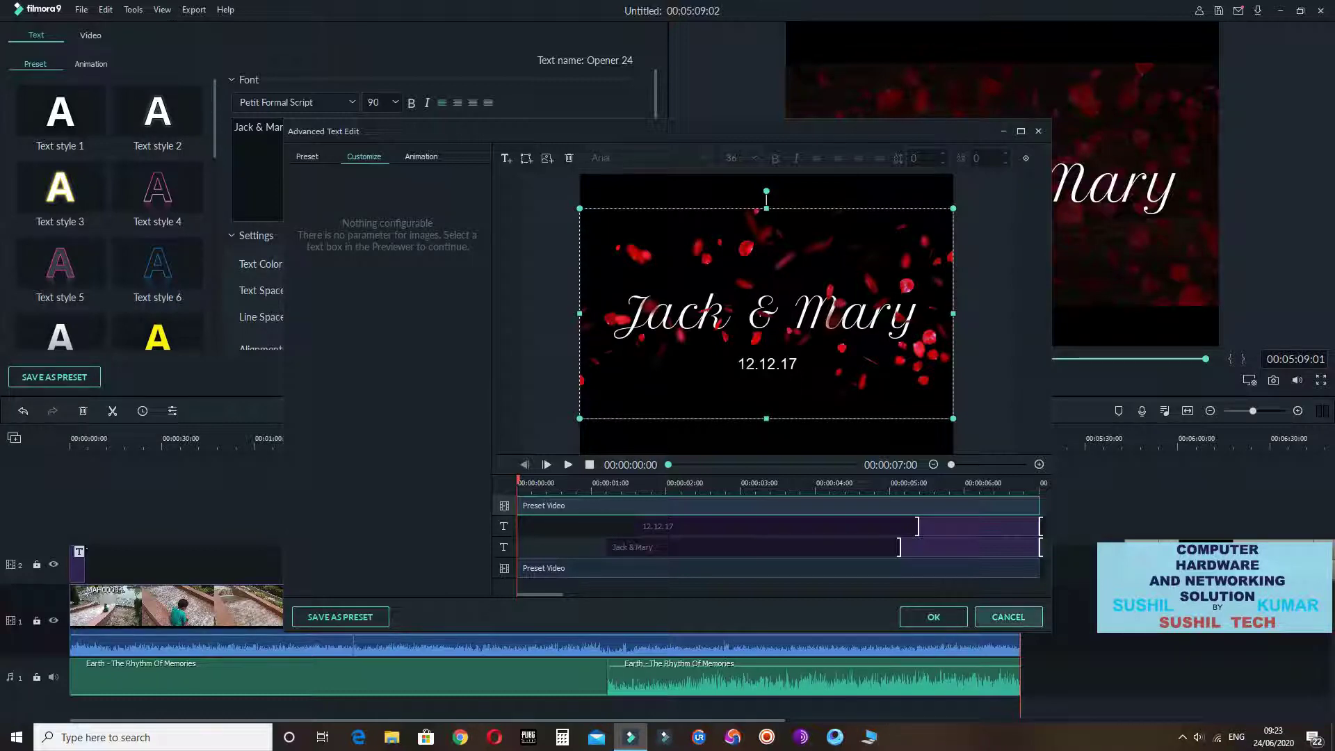
left_click(1009, 617)
left_click(1009, 616)
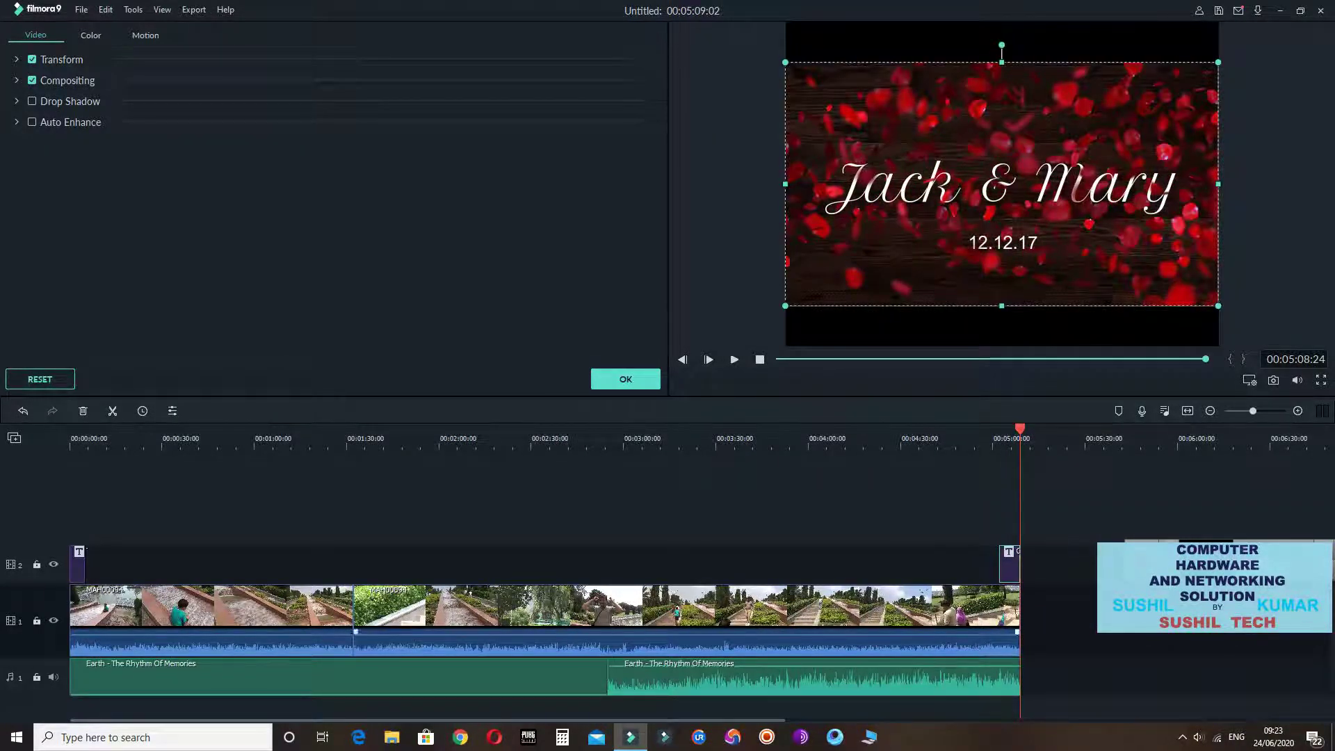
Replace the main text of the closing Opener 24 title with THANKS FOR WATCHING
double_click(1010, 566)
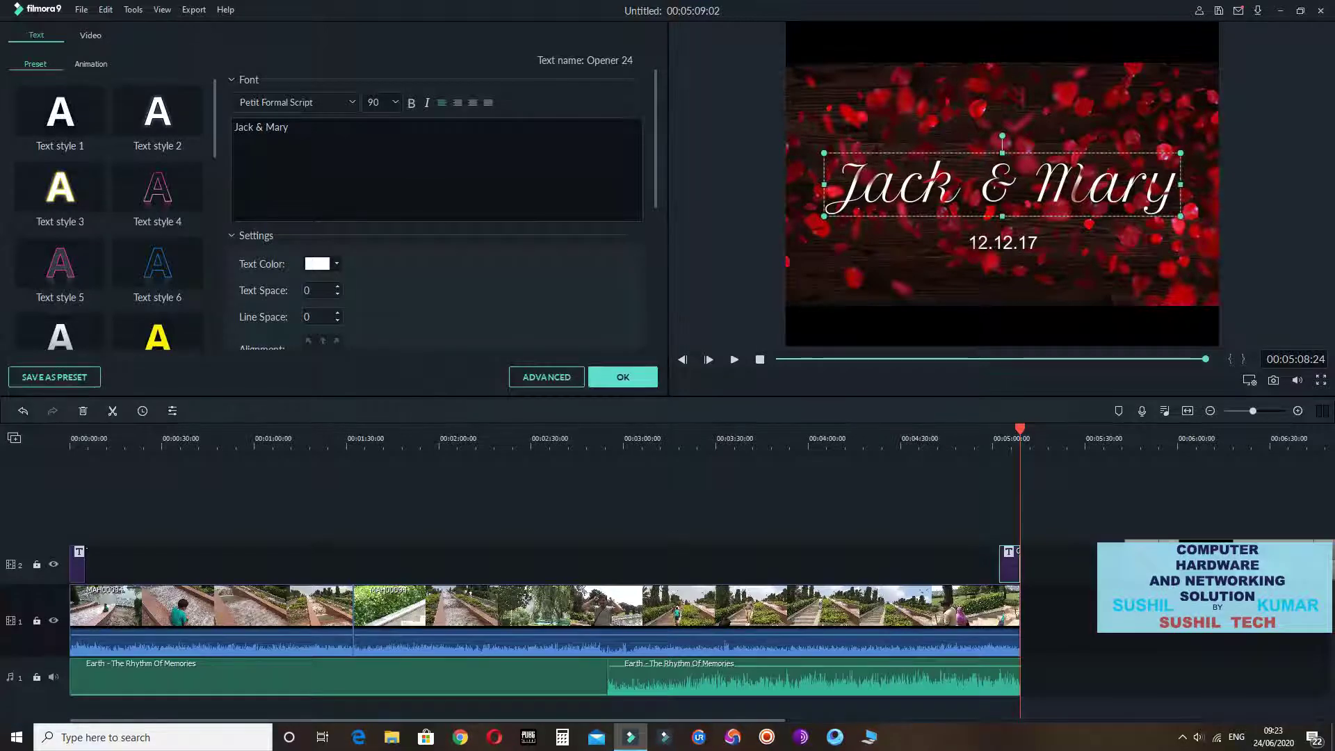
left_click_drag(295, 128, 170, 128)
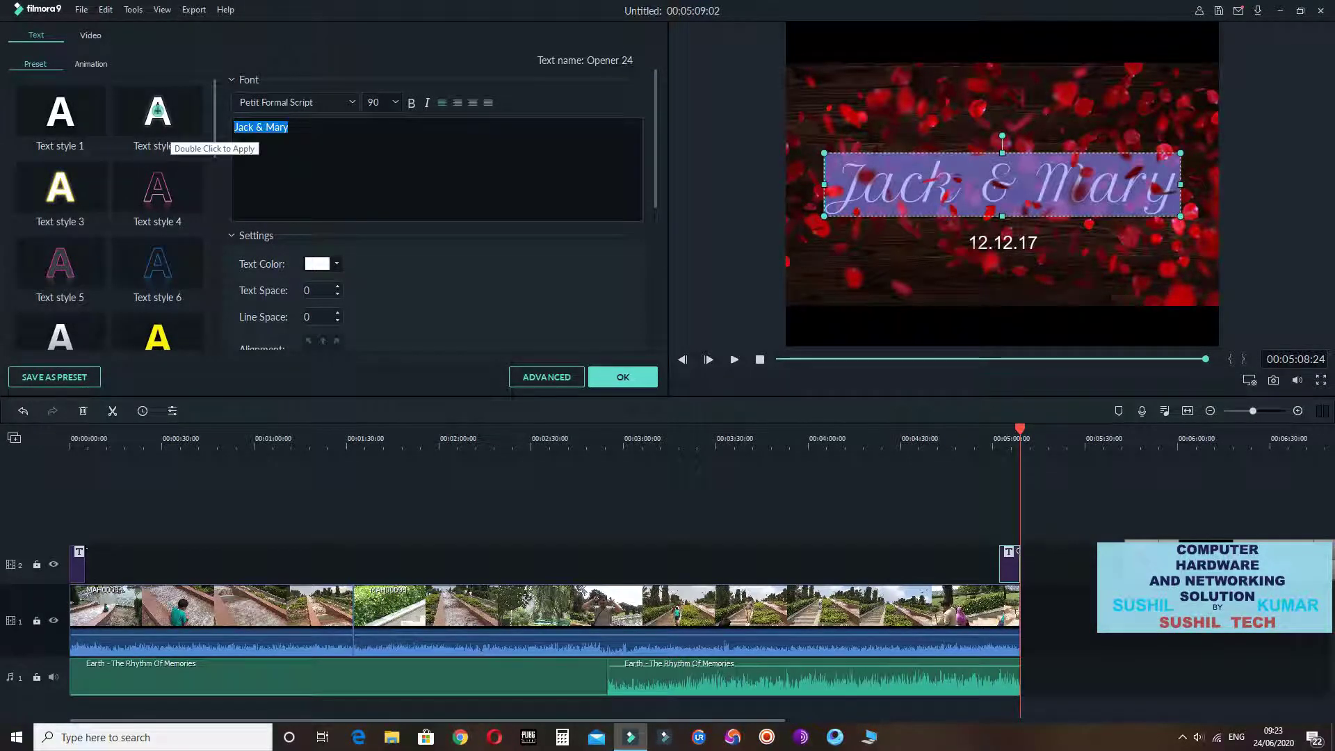
type("T")
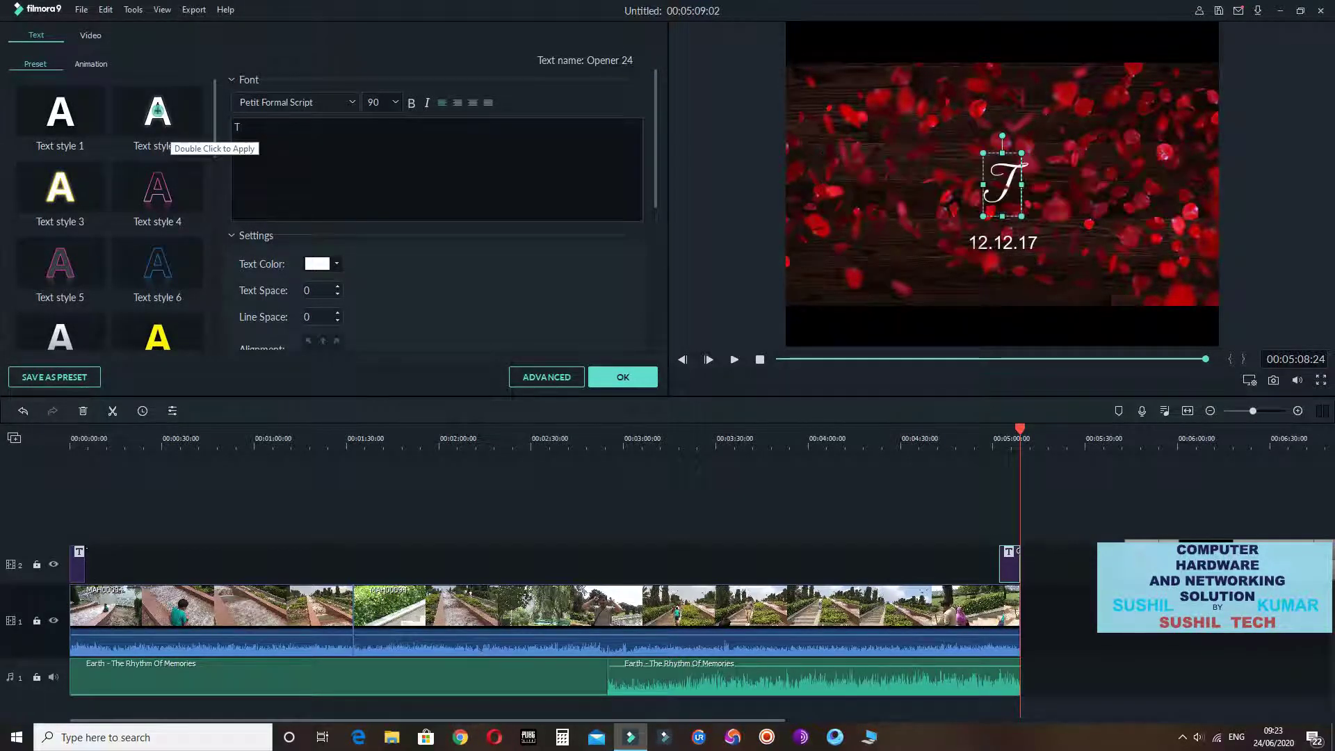
type("HANKS")
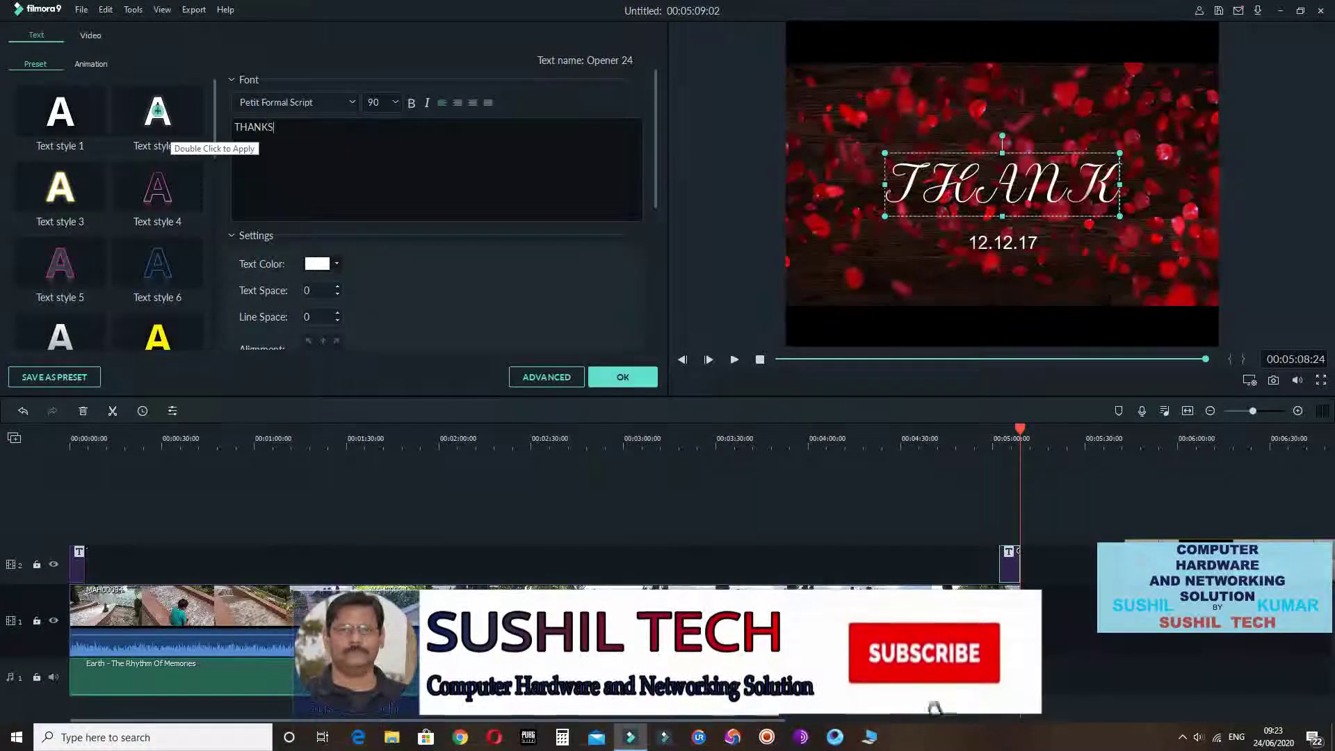
type(" FOR WATCHI")
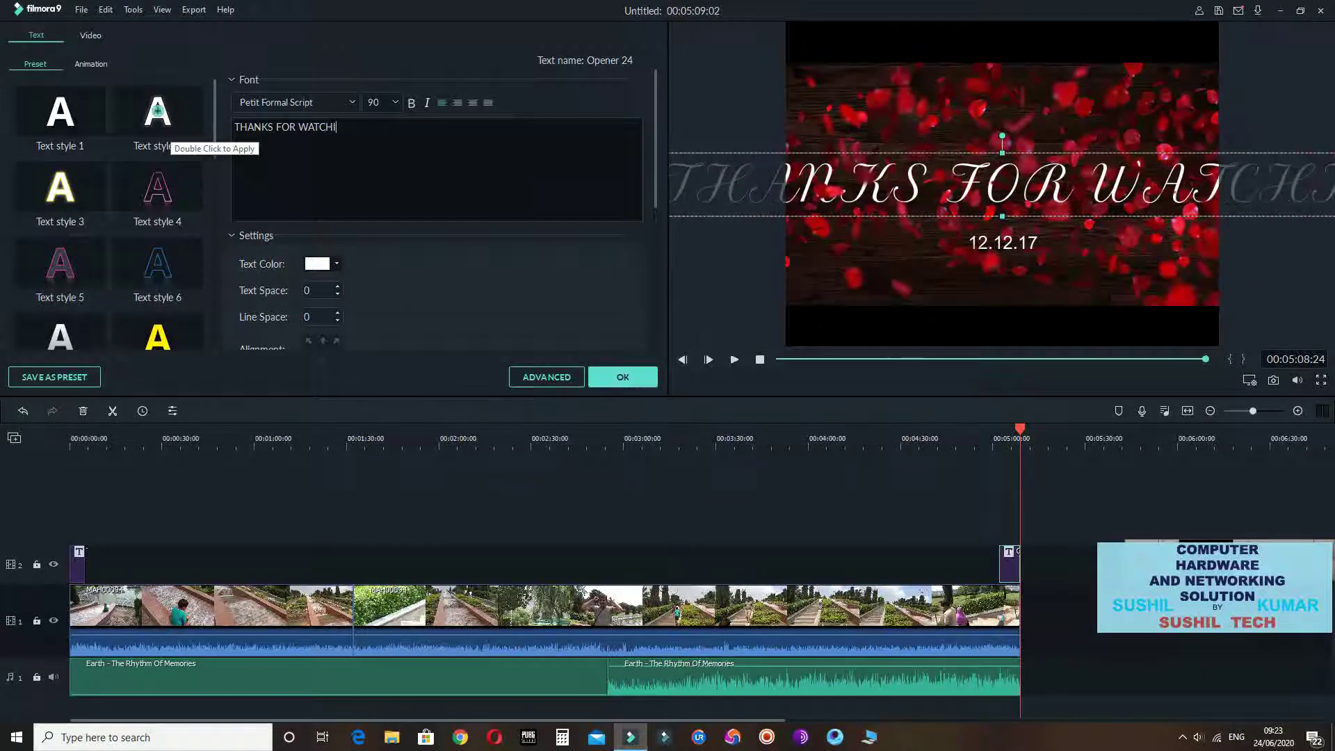
type("NG")
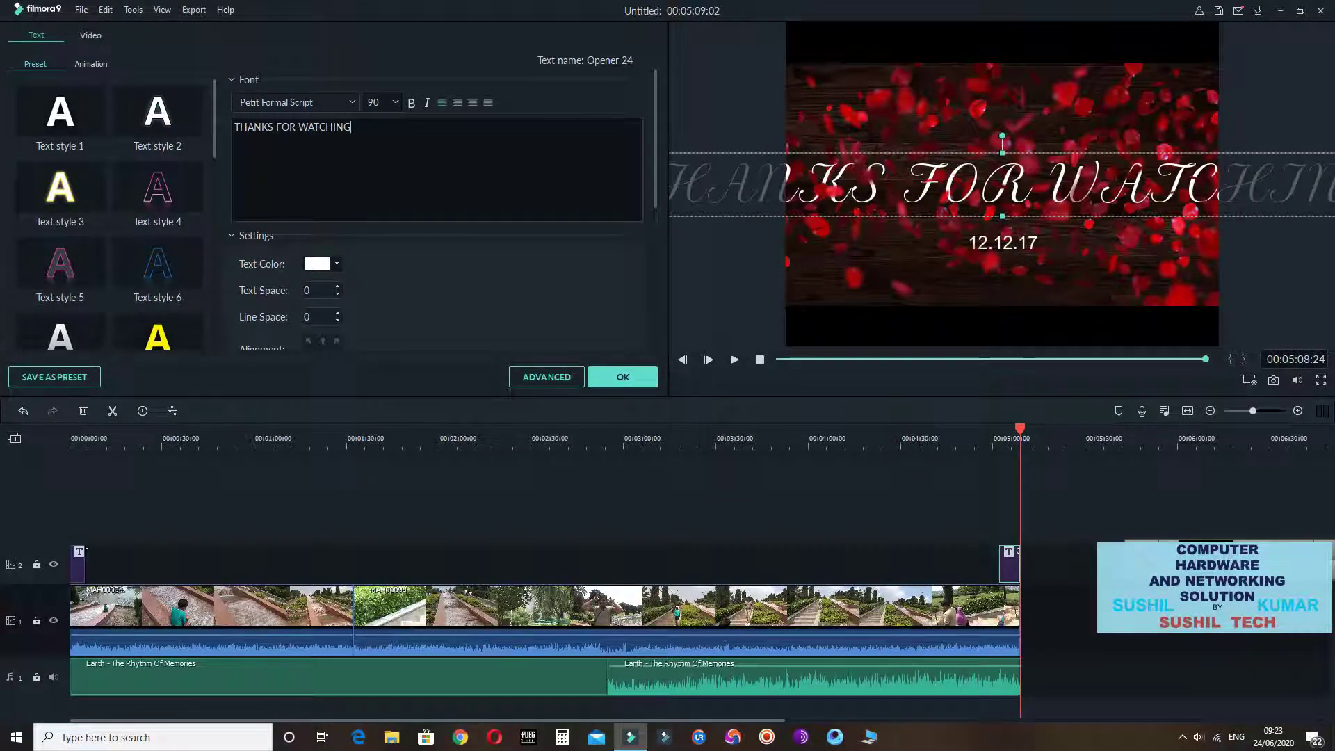
Set the font size of the THANKS FOR WATCHING text to 48
left_click(395, 102)
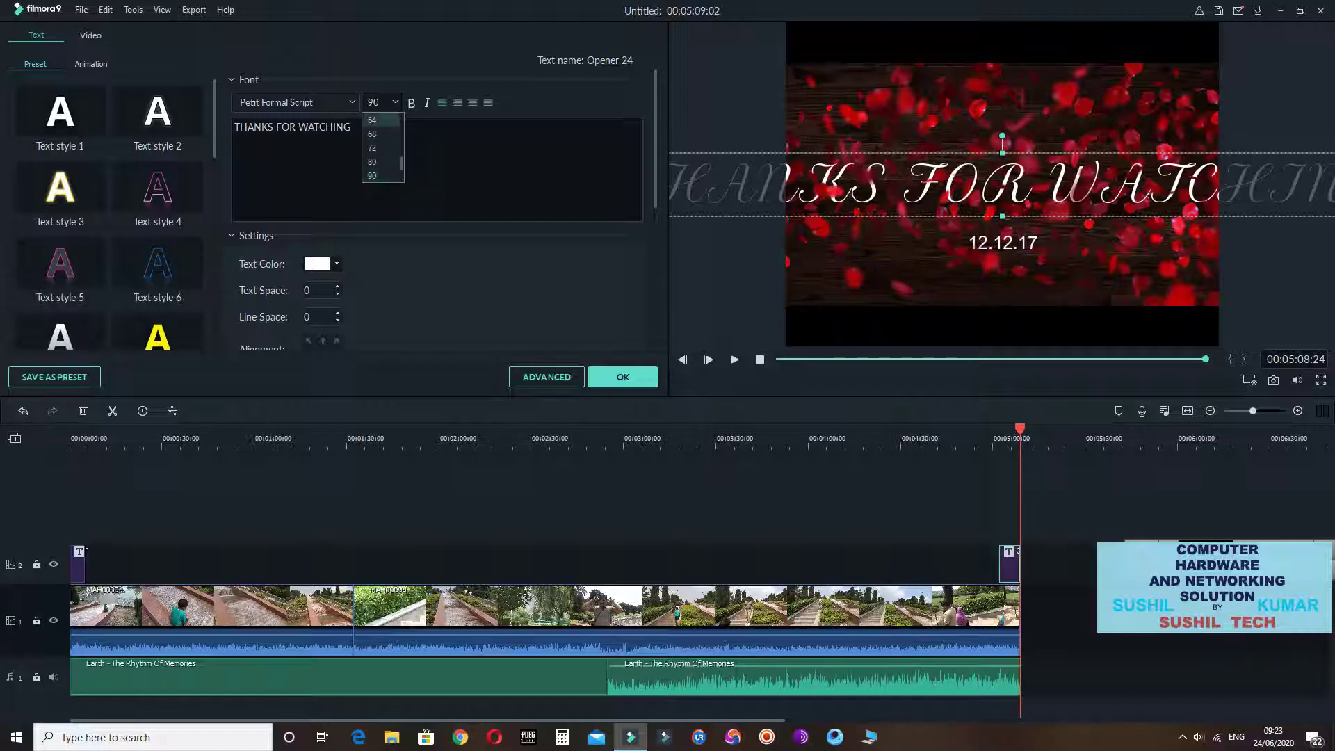
left_click(379, 120)
left_click(395, 102)
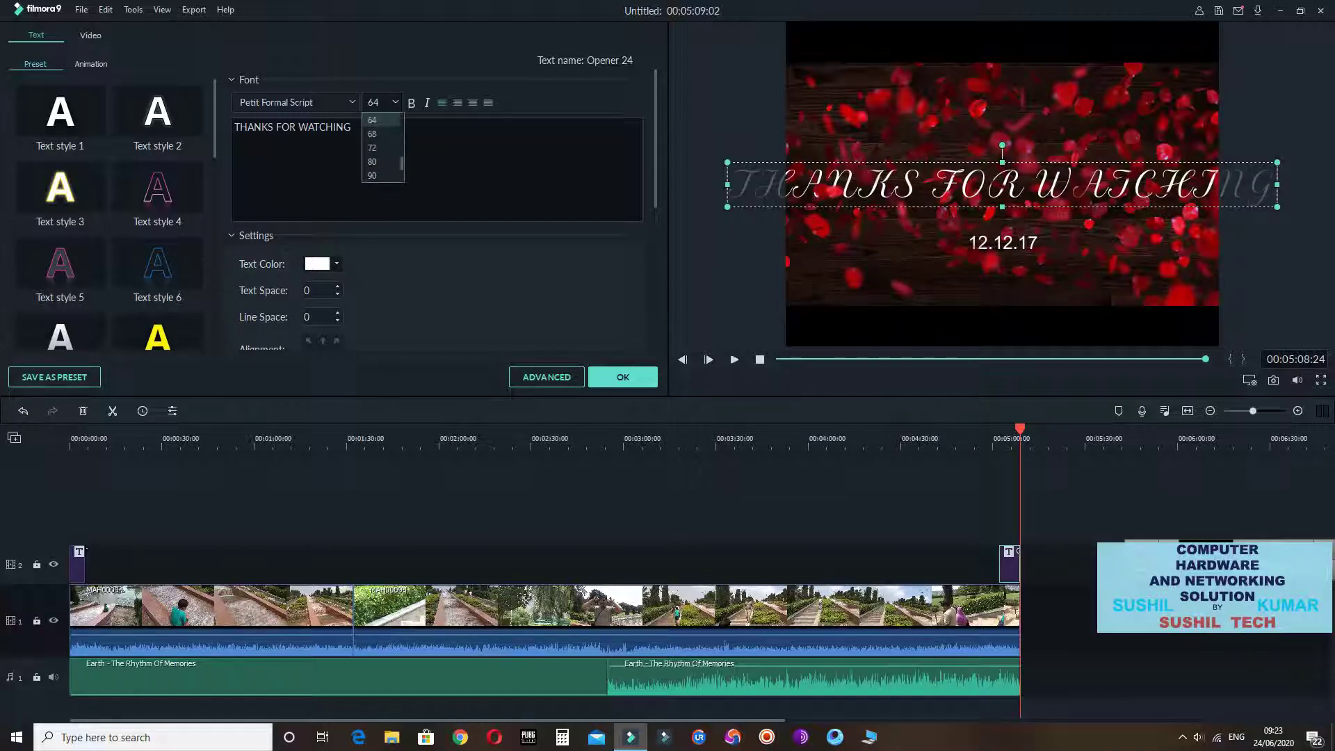
left_click(379, 120)
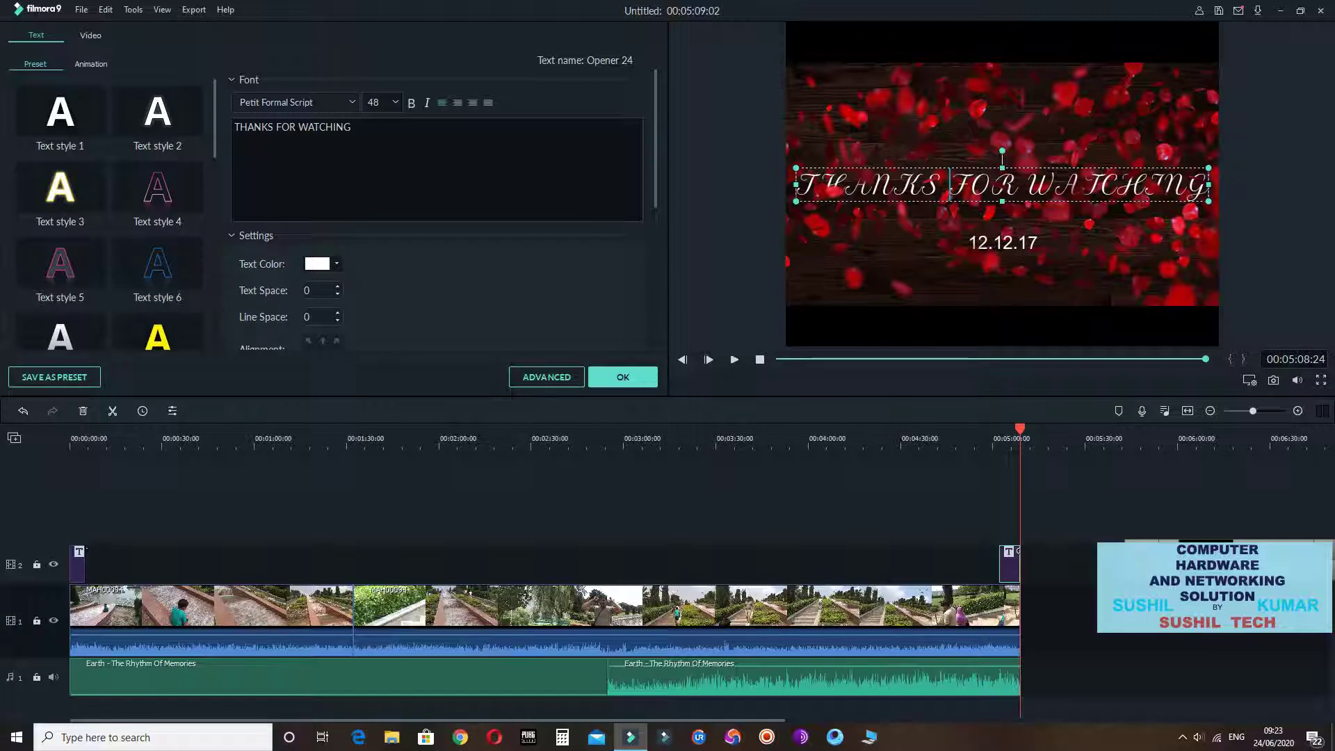
Break the closing title into three lines, THANKS, FOR and WATCHING, centre-align them and apply the title changes
key("Return")
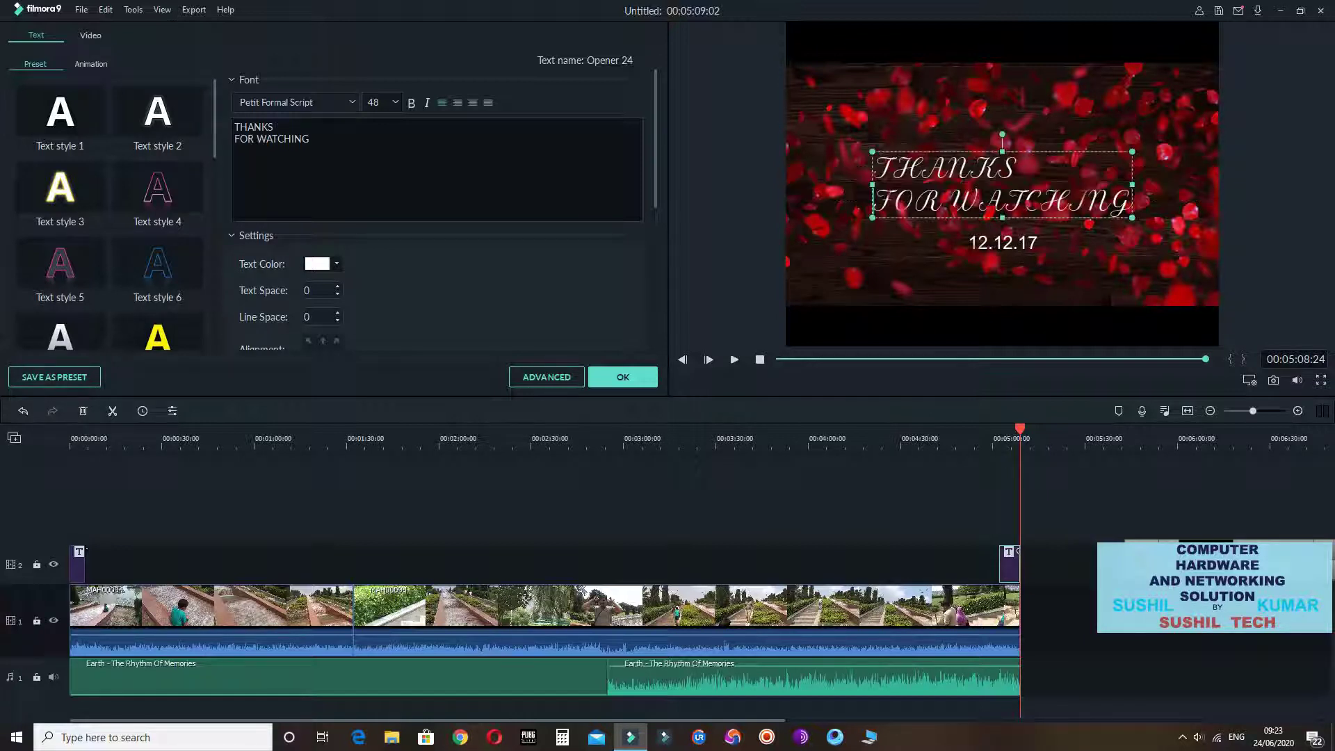
key("Return")
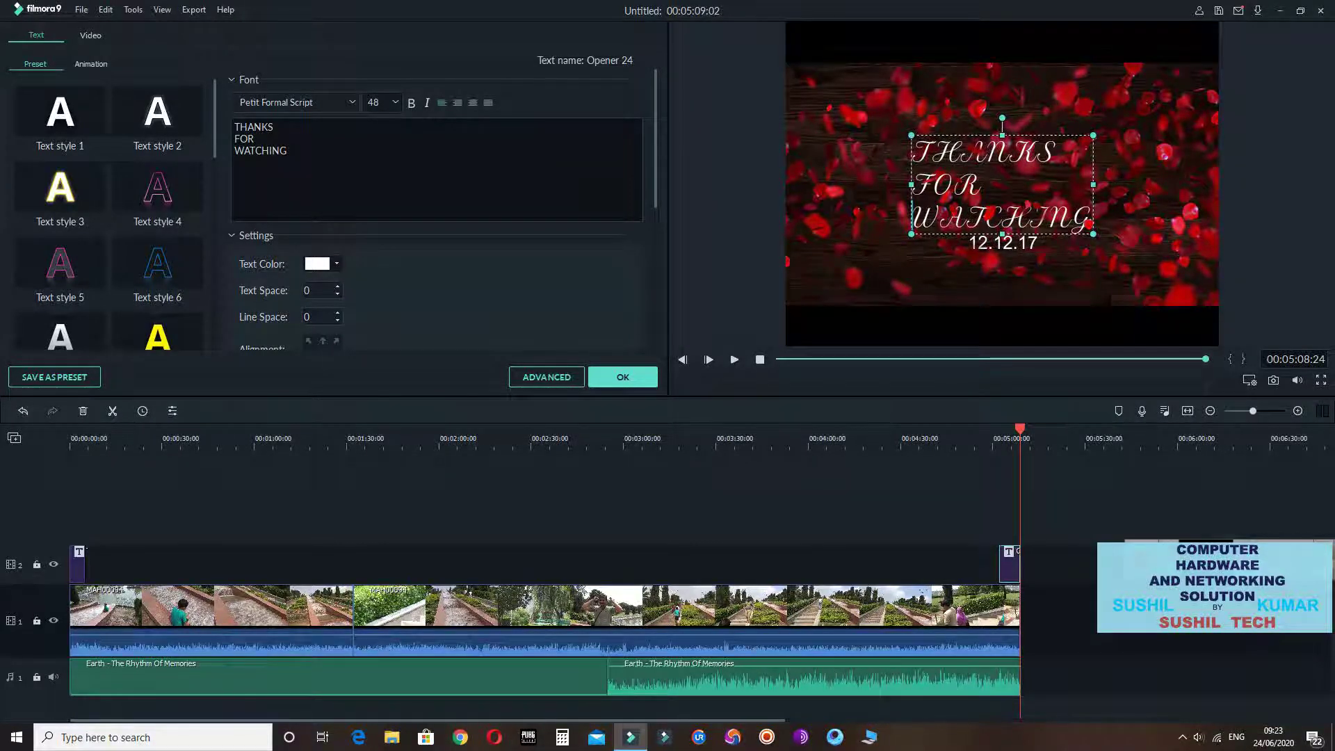
left_click(473, 103)
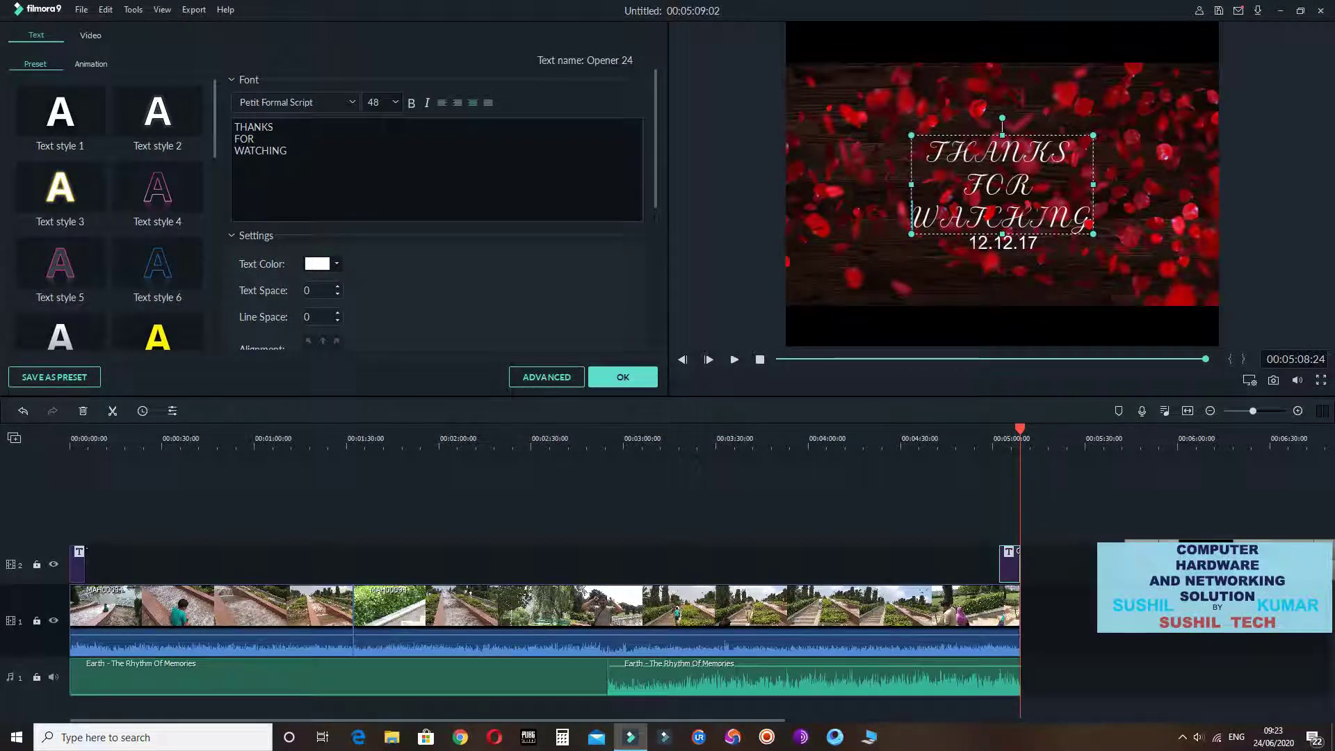
left_click(1141, 230)
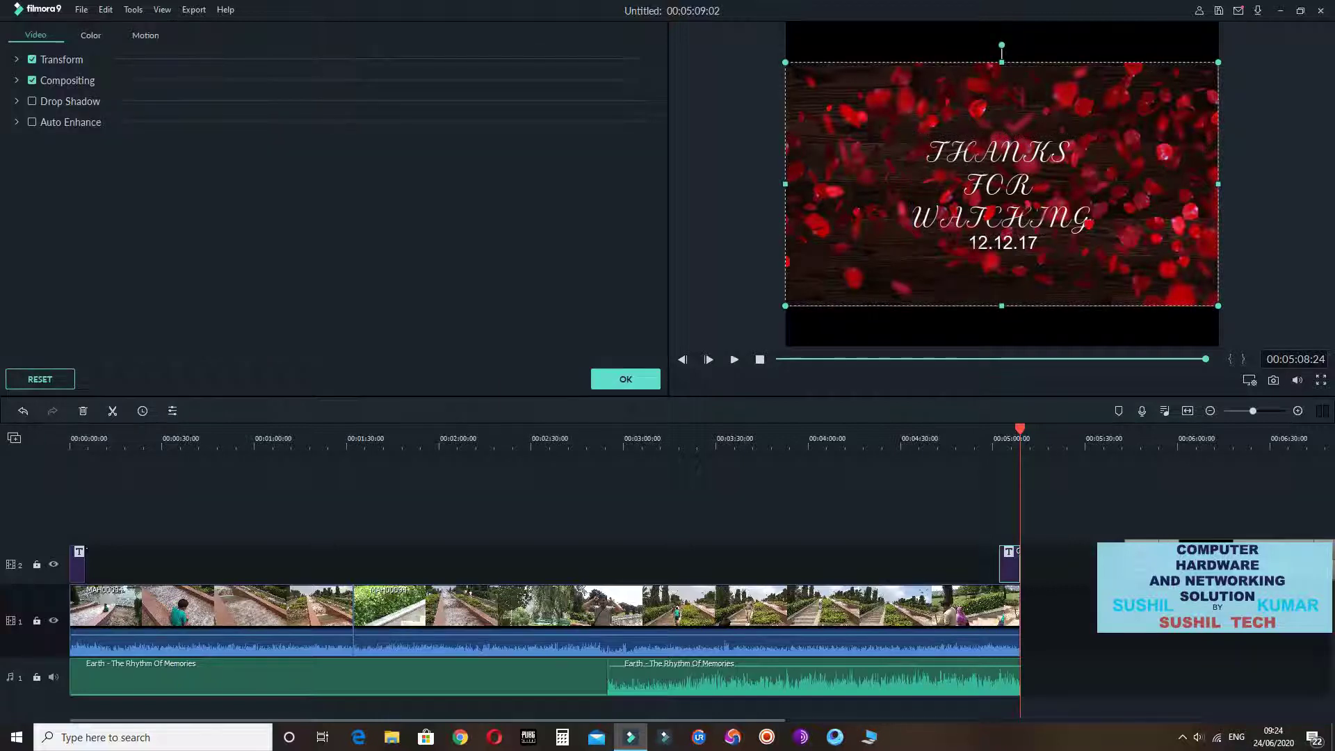
mouse_move(1140, 230)
left_mouse_down()
mouse_move(1106, 230)
mouse_move(1140, 229)
left_mouse_up()
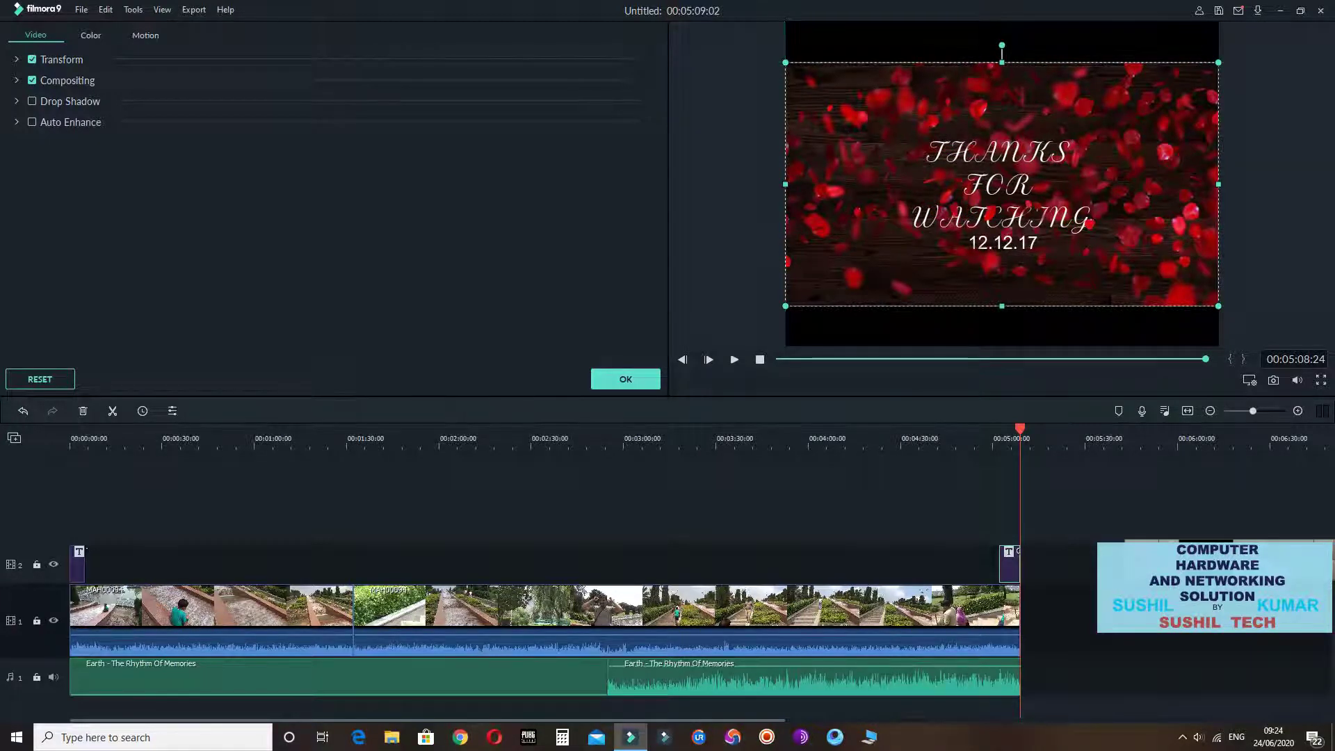
left_click(626, 379)
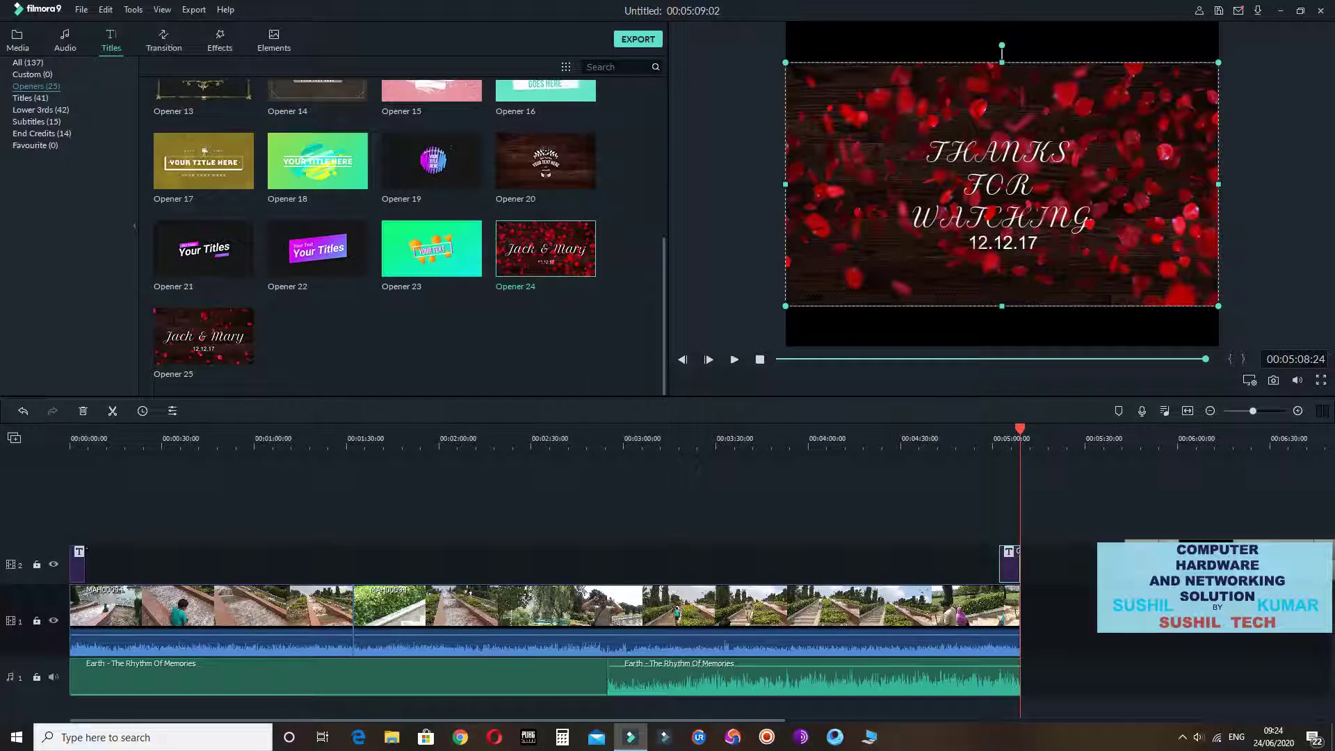
double_click(1009, 566)
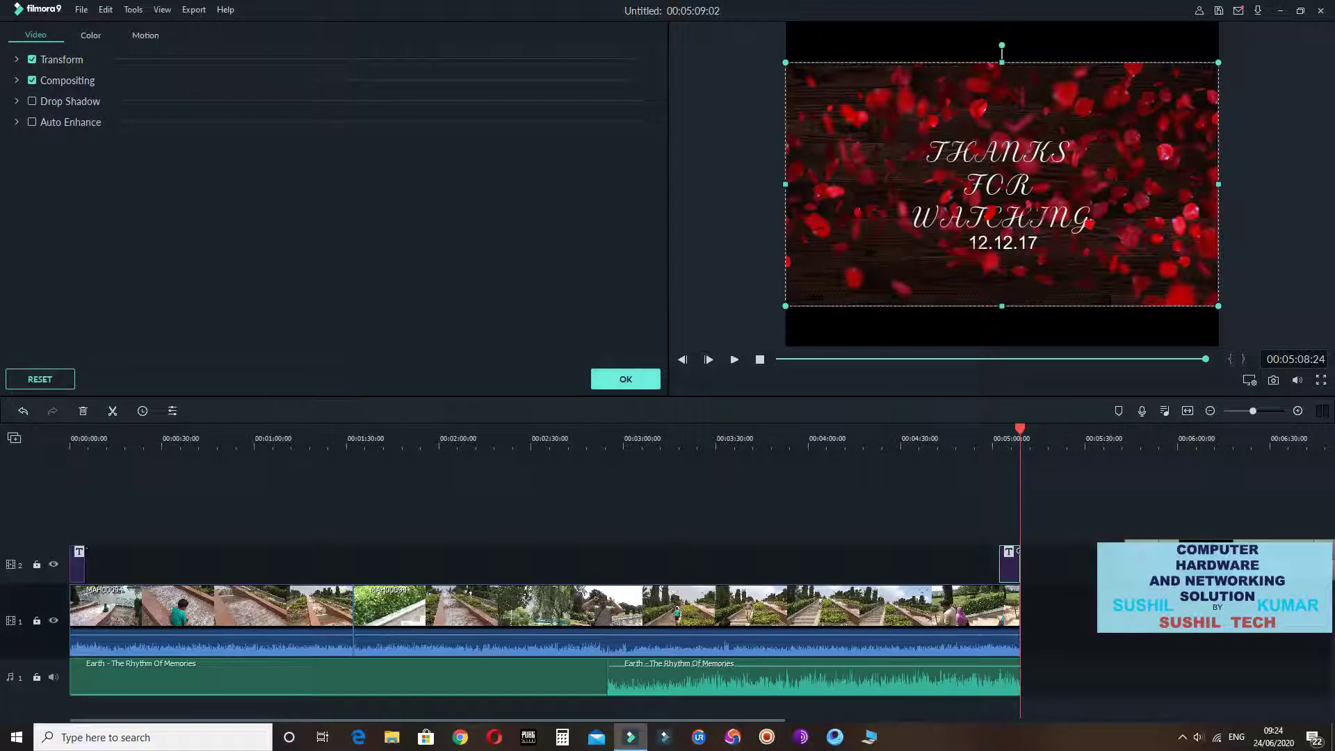
left_click(626, 379)
left_click(785, 501)
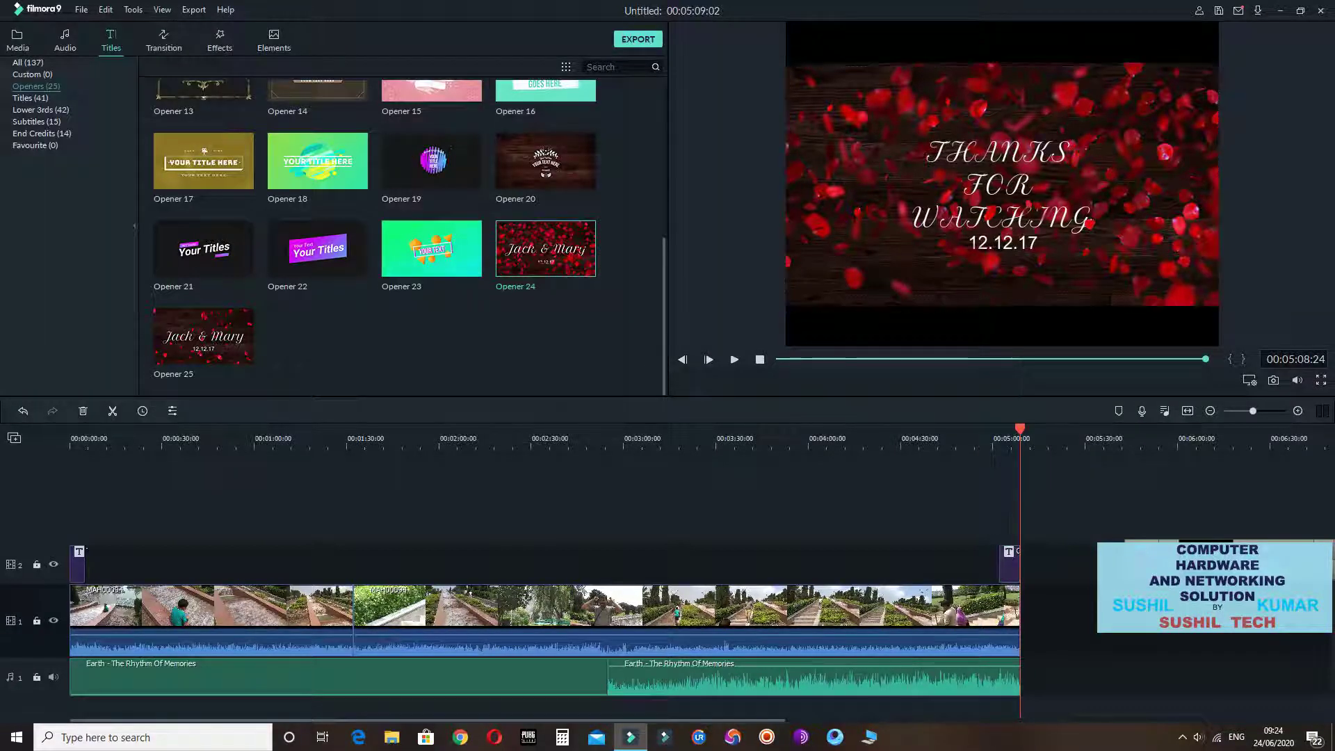
Remove the 12.12.17 date text from the closing Opener 24 title using advanced text editing and apply the change
left_click(1009, 567)
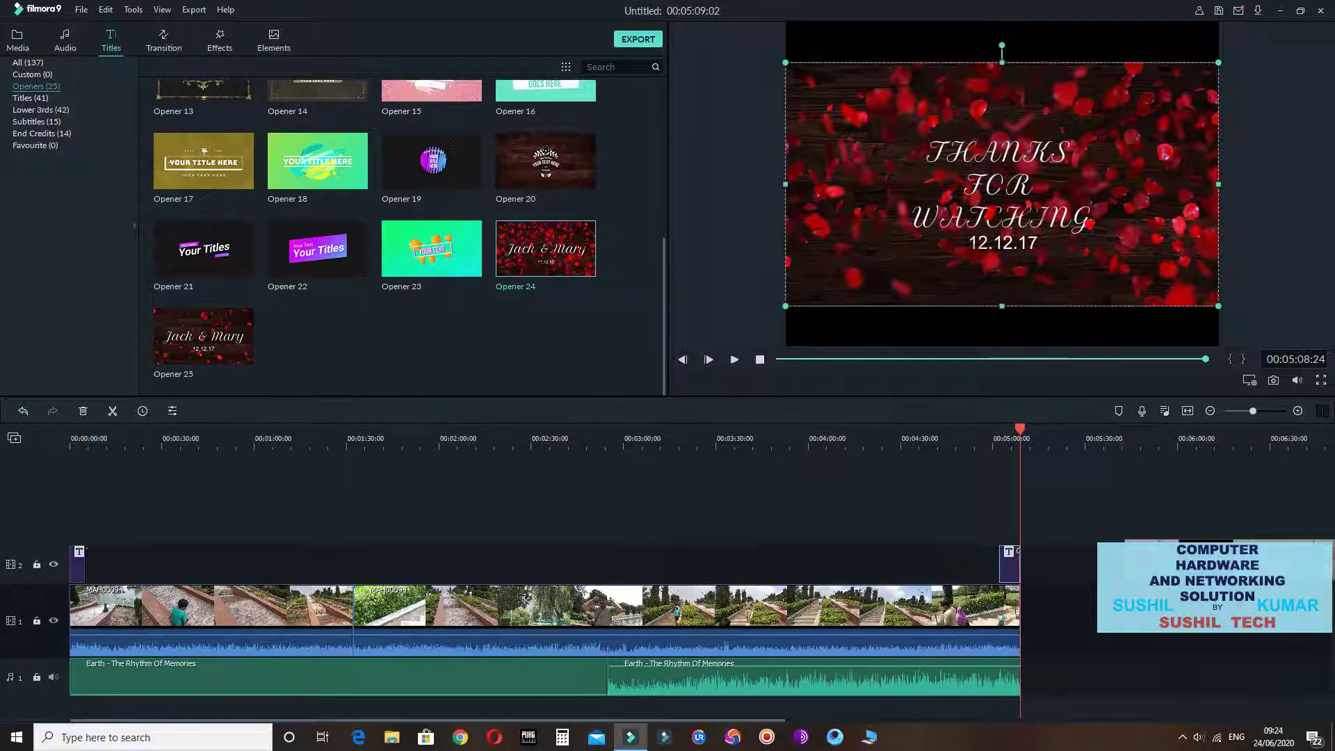
double_click(1009, 567)
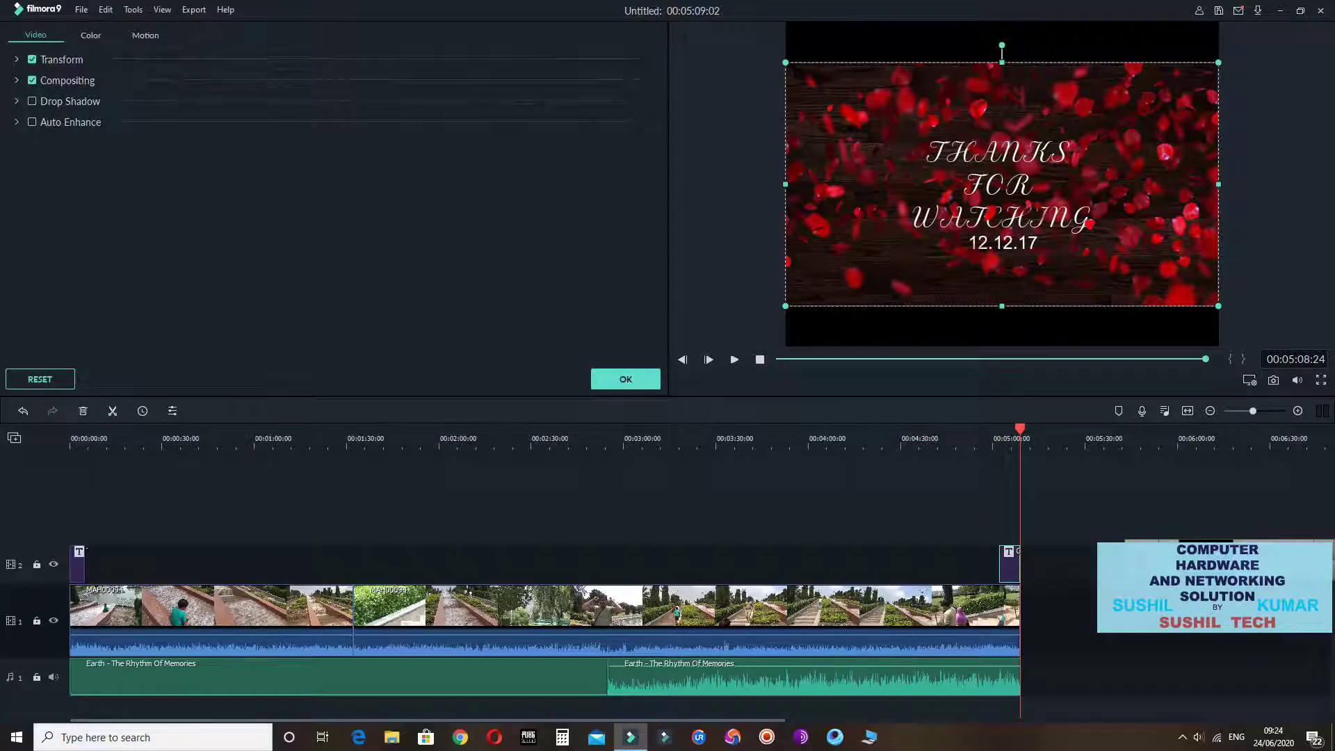
left_click(626, 379)
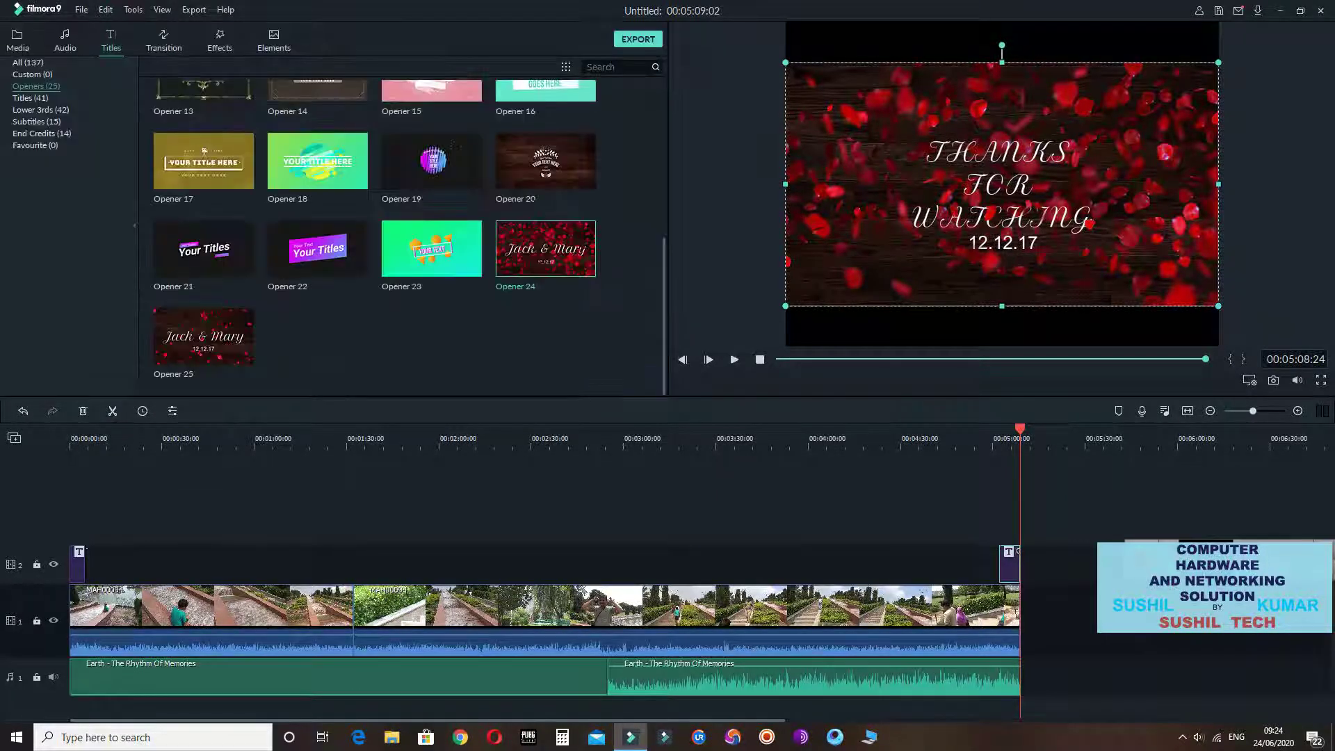
double_click(1002, 243)
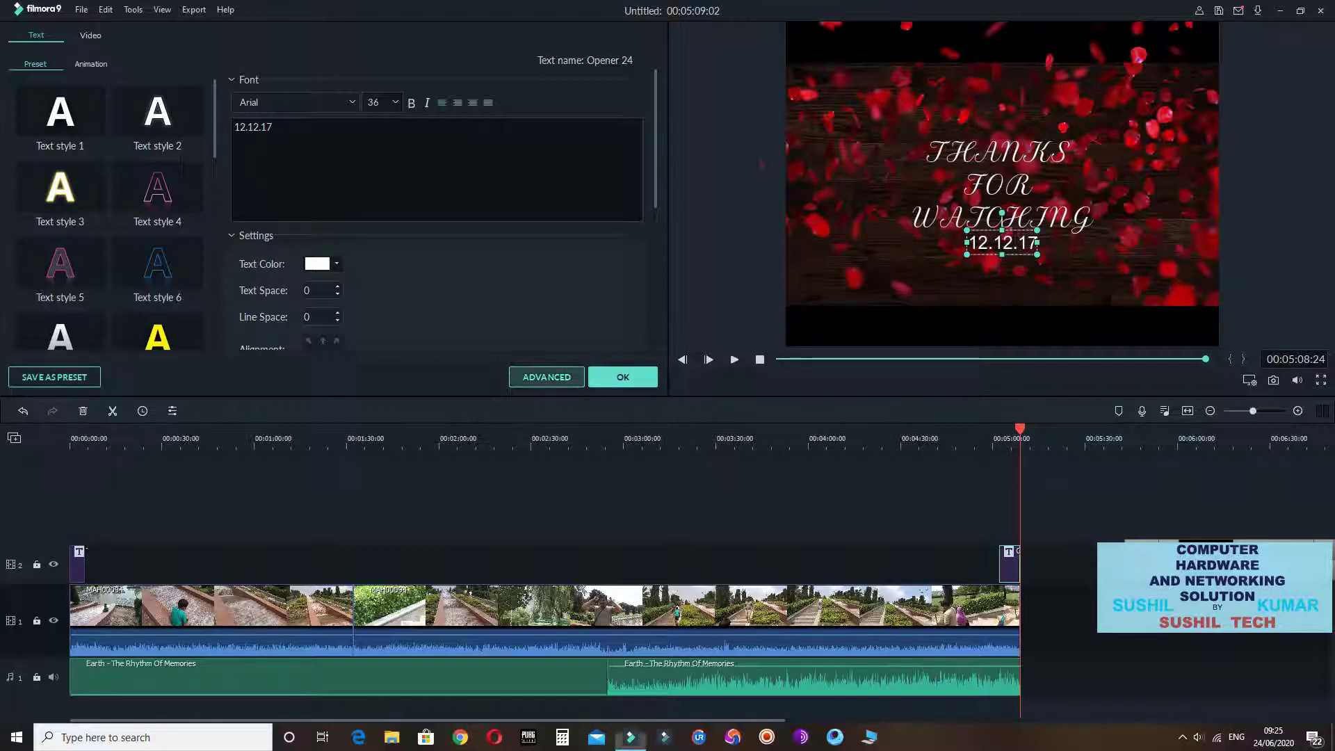
left_click(547, 377)
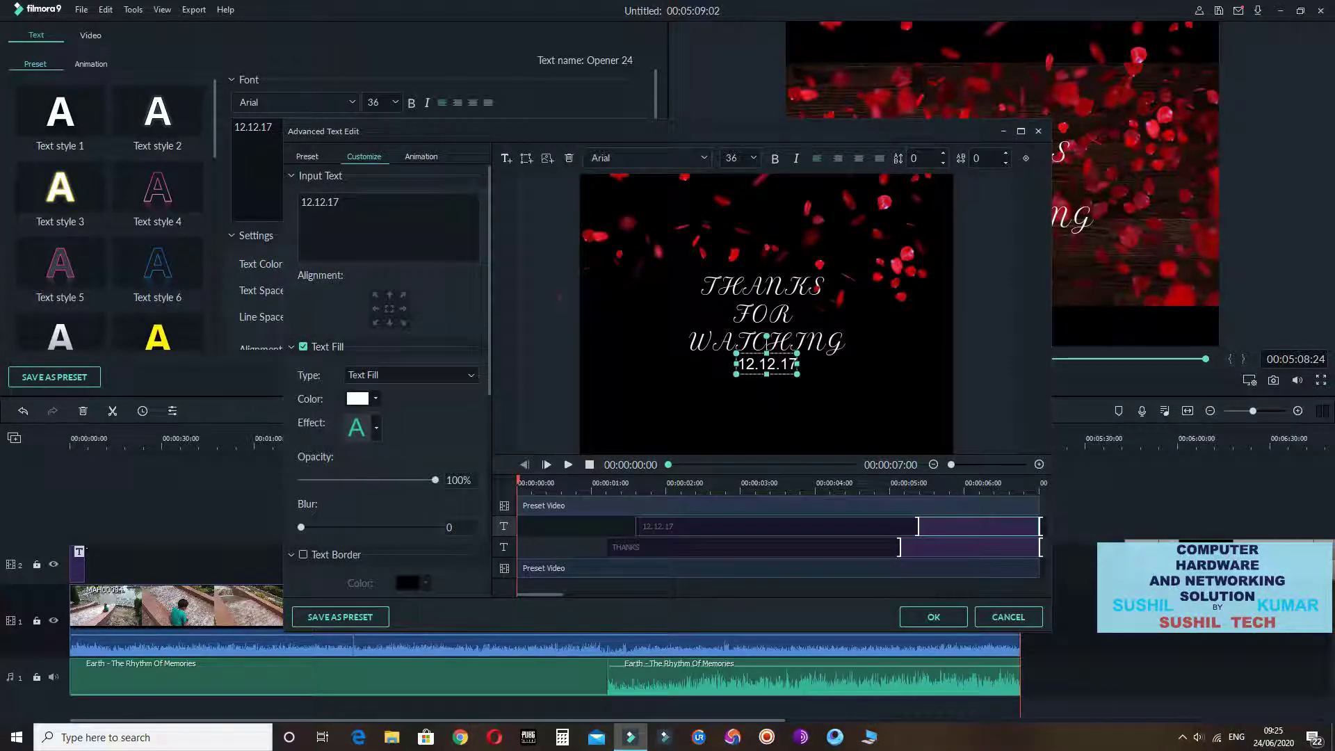
key("Delete")
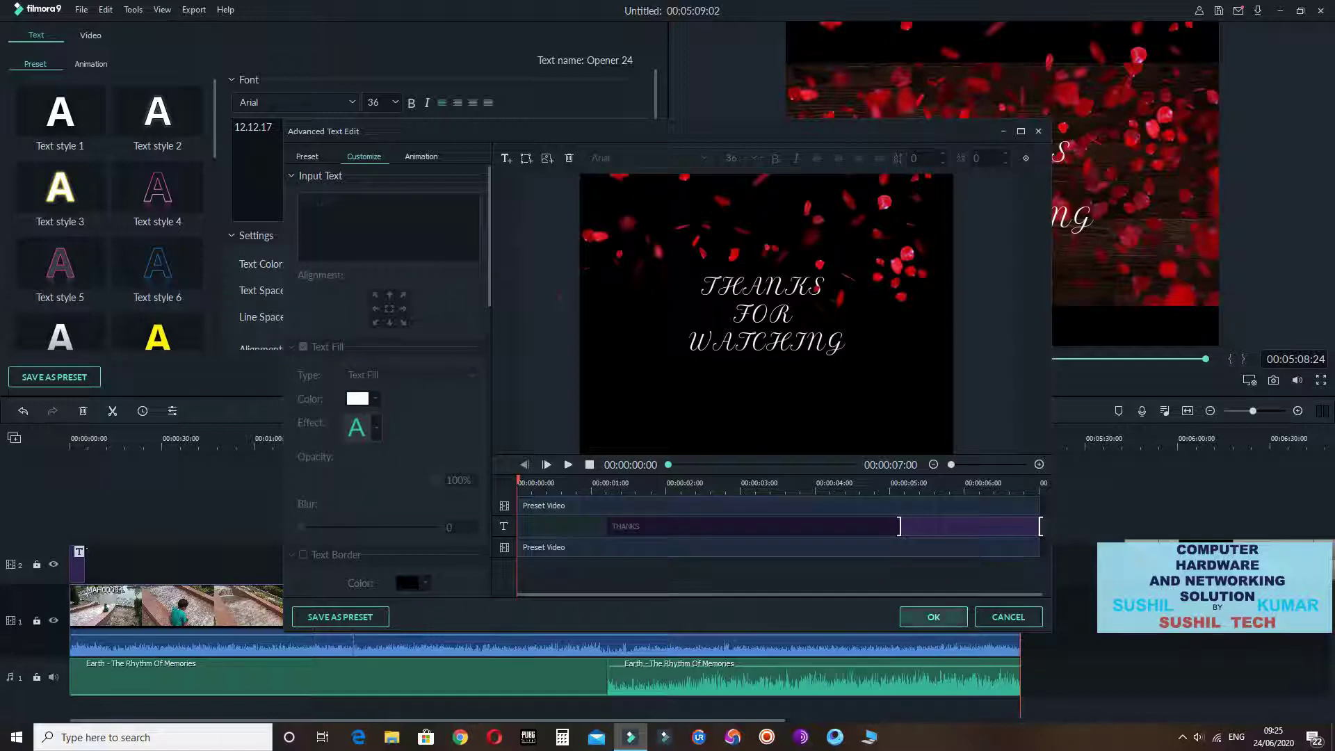
left_click(933, 616)
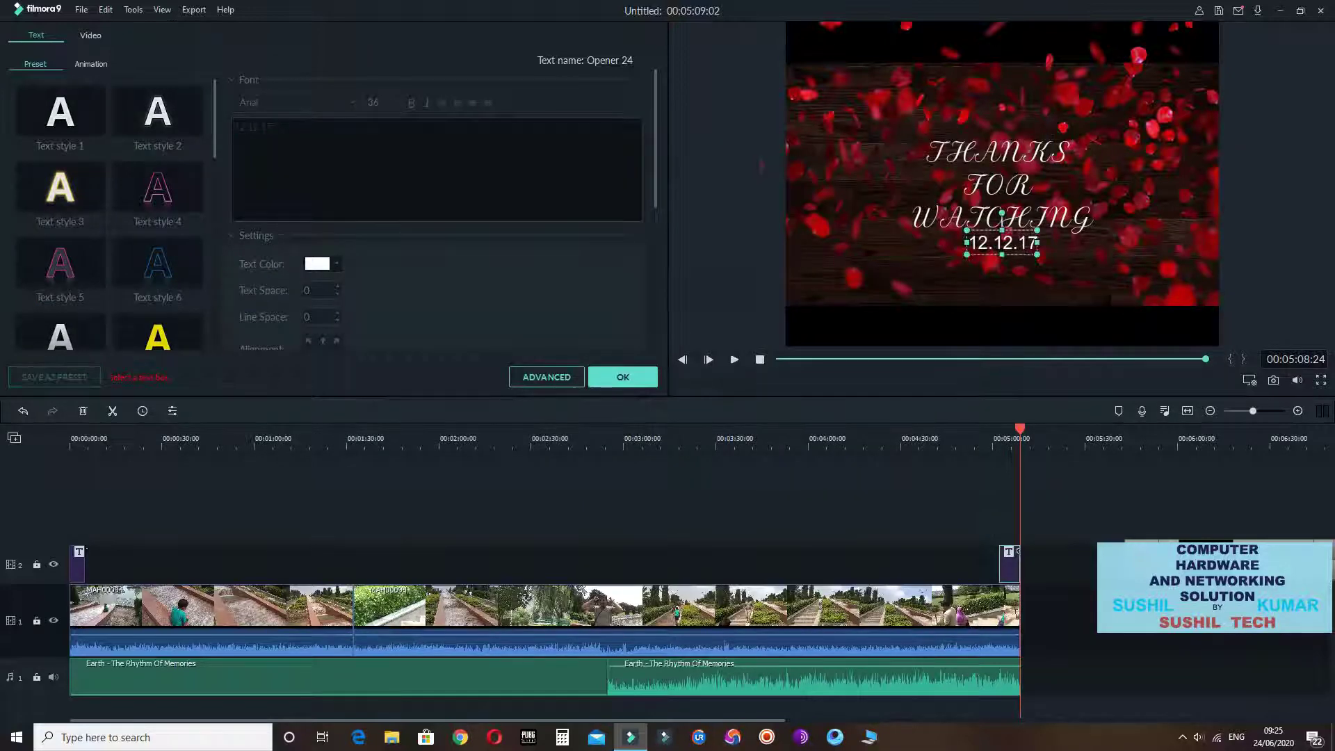
left_click(623, 377)
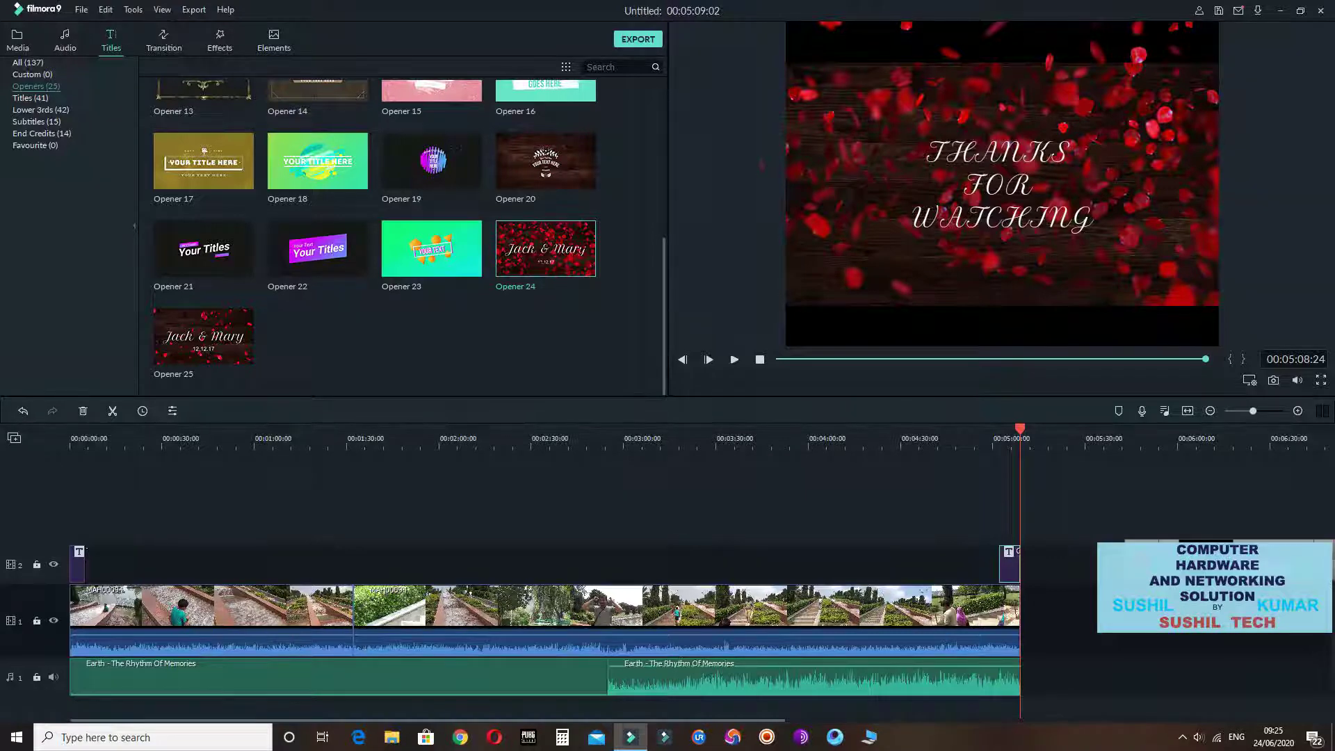
Preview the ending from 00:04:47:03 and delete the closing Opener 24 title from video track 2
left_click_drag(1021, 429, 953, 429)
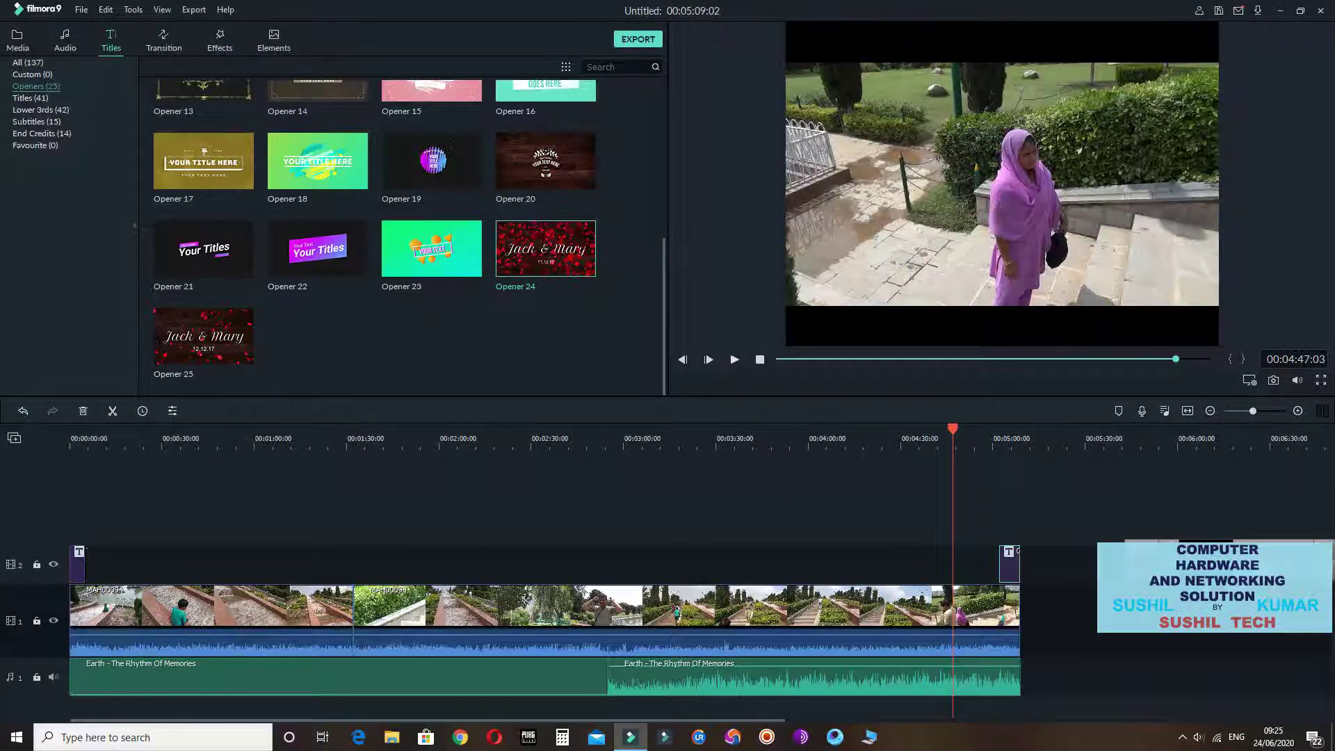
key("space")
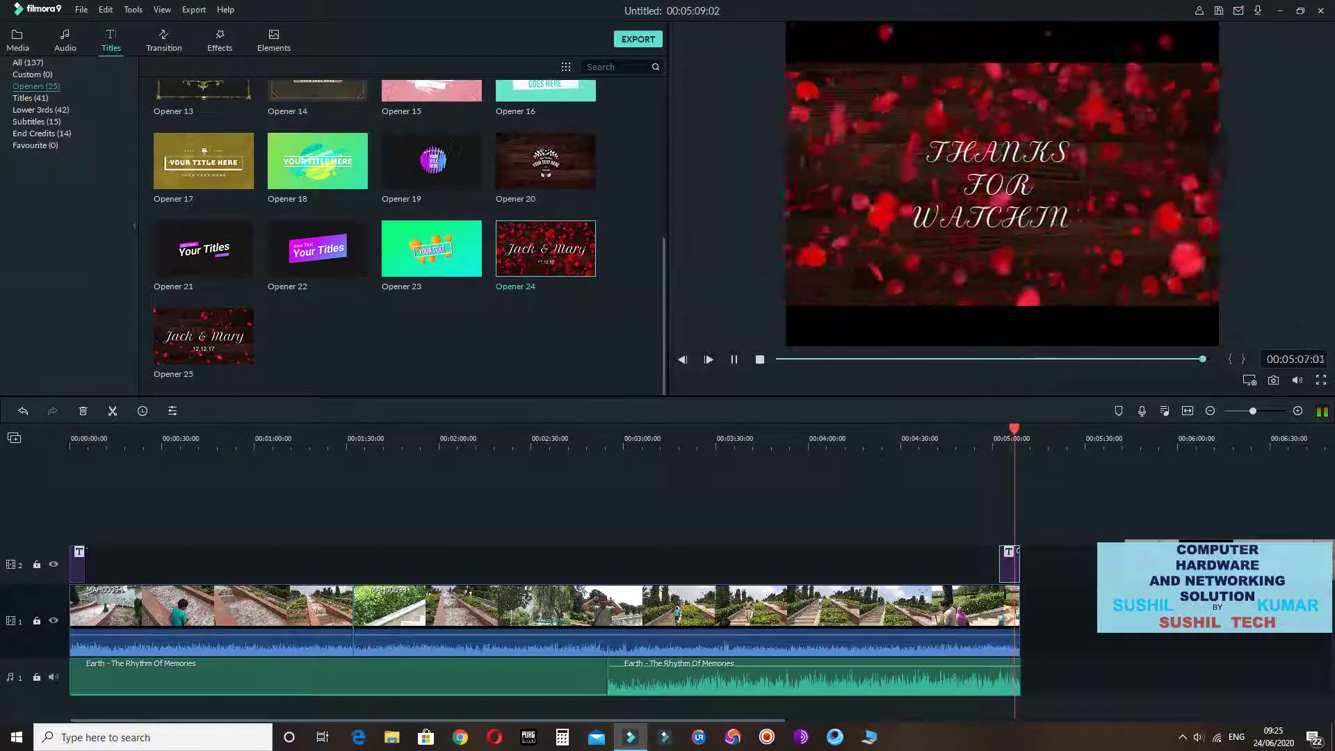
right_click(1006, 570)
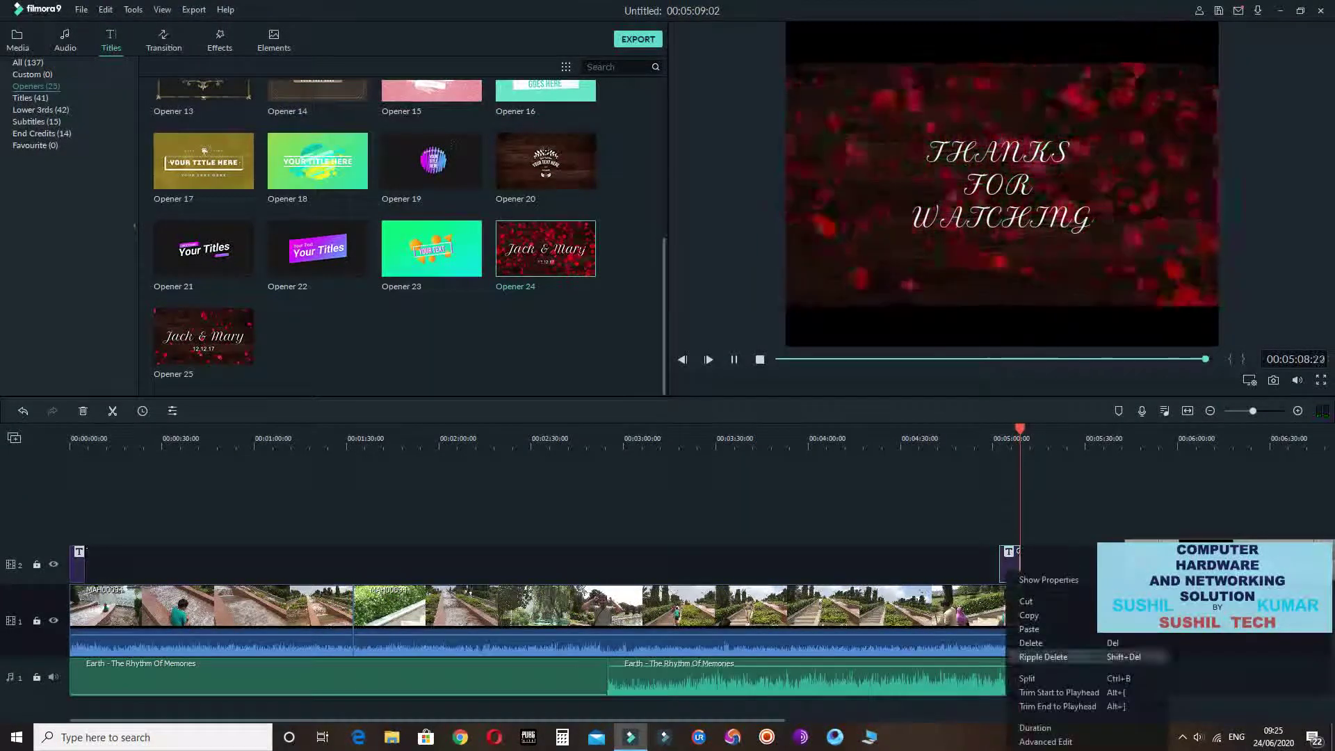
left_click(1043, 642)
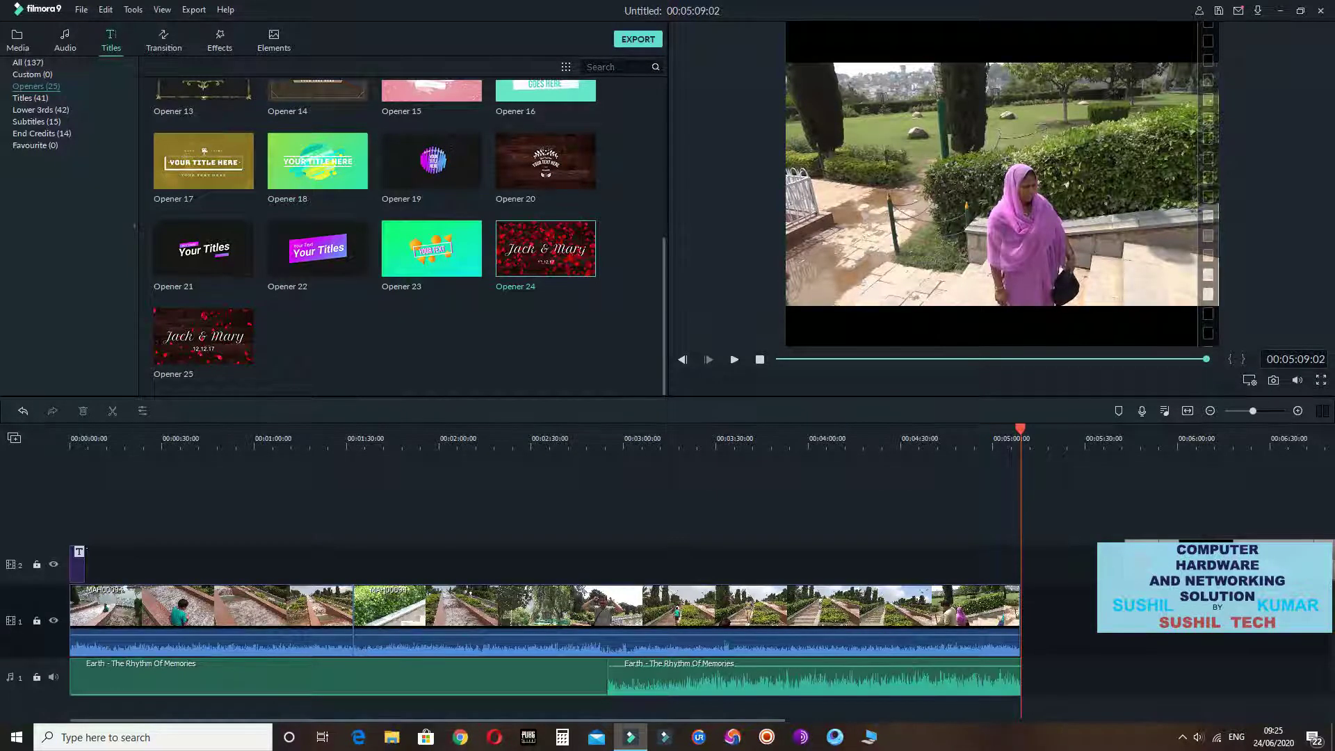
Examine the available title presets in the Openers, Titles, Lower 3rds, Subtitles, End Credits and Favourite categories
scroll(376, 237, "up", 3)
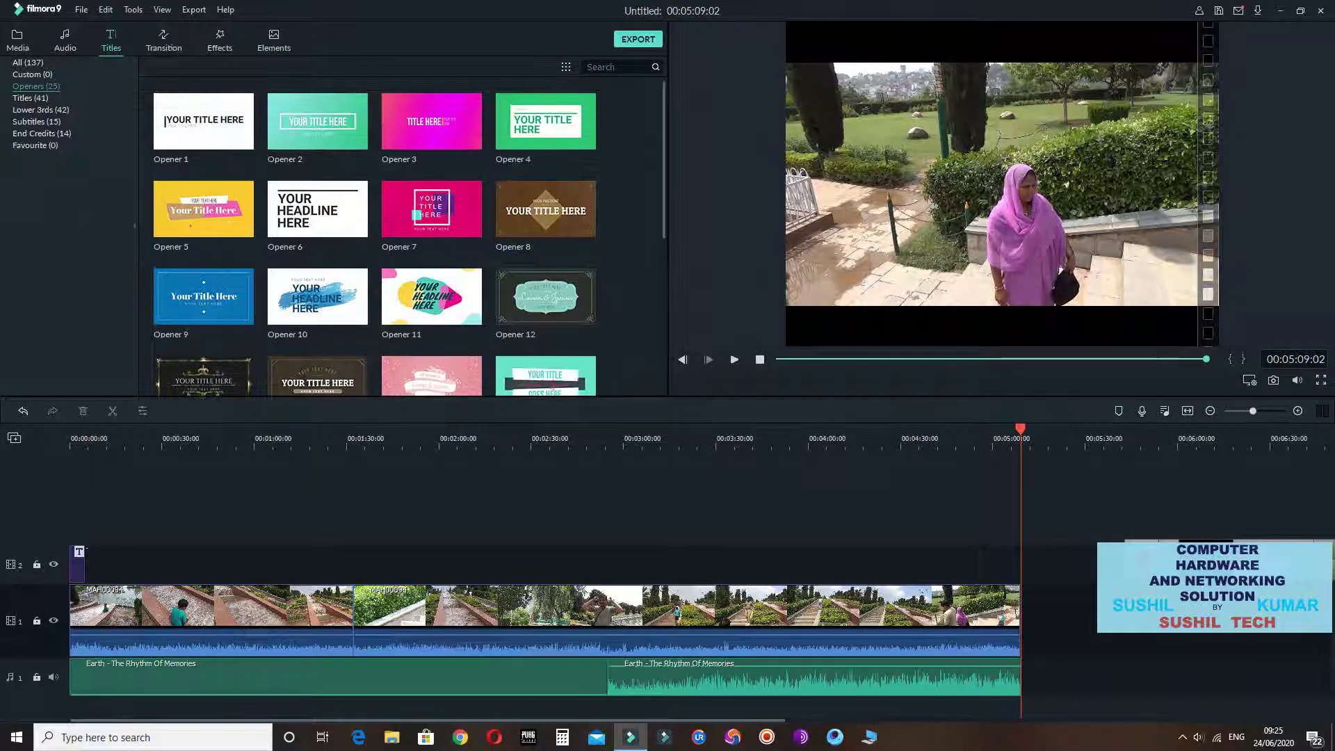
scroll(546, 249, "down", 3)
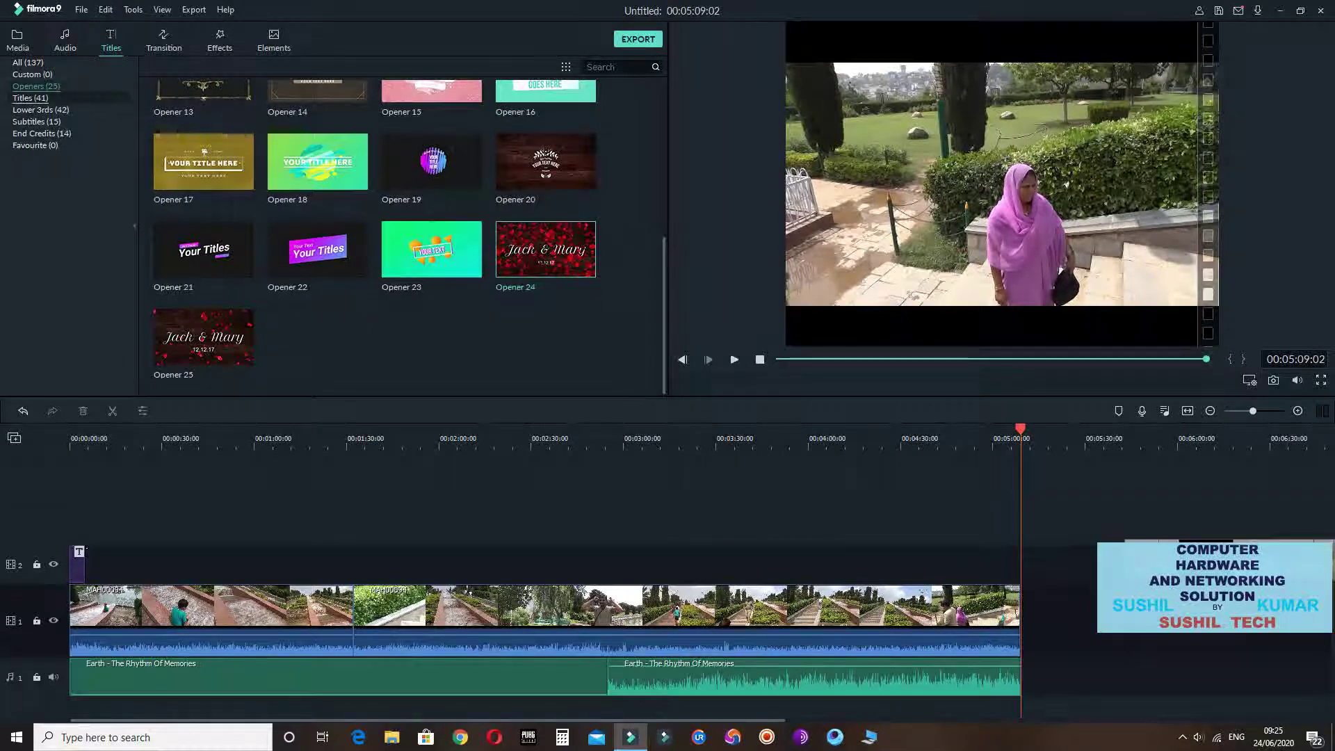
left_click(30, 98)
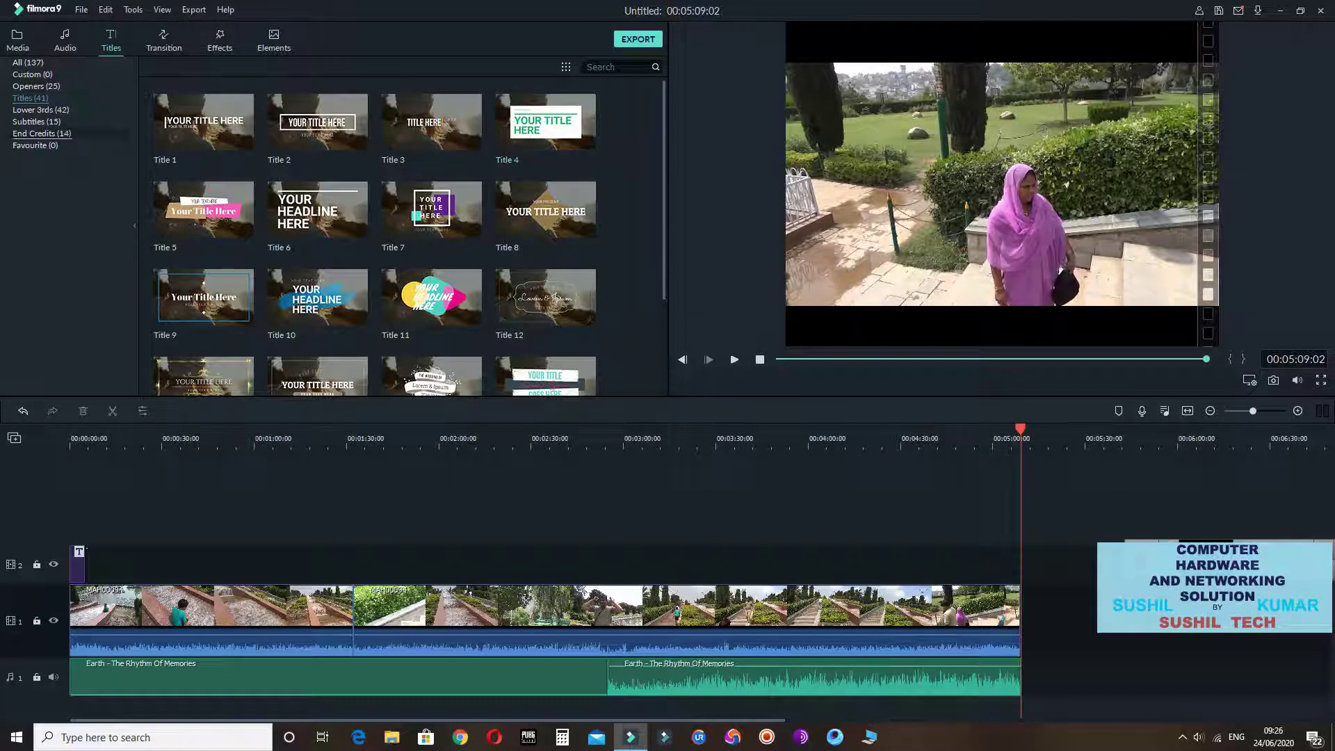
left_click(41, 109)
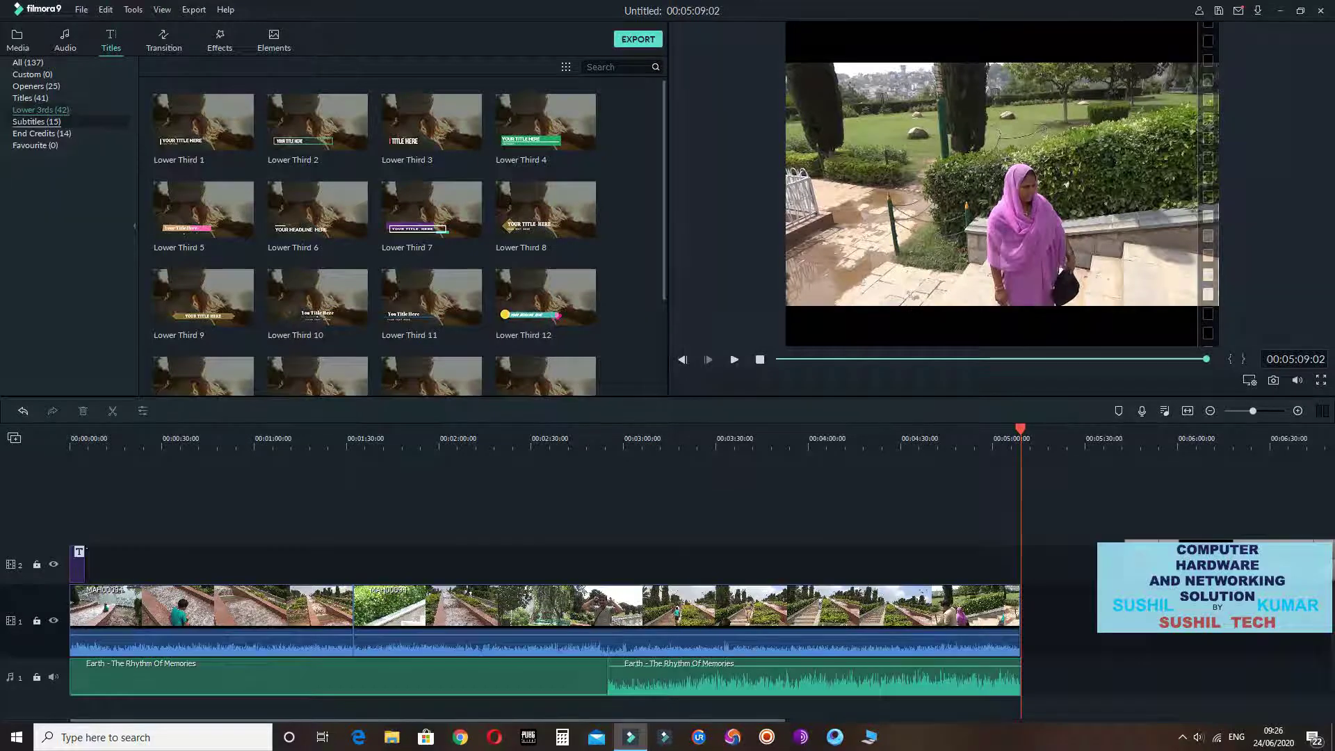
left_click(36, 121)
left_click(41, 133)
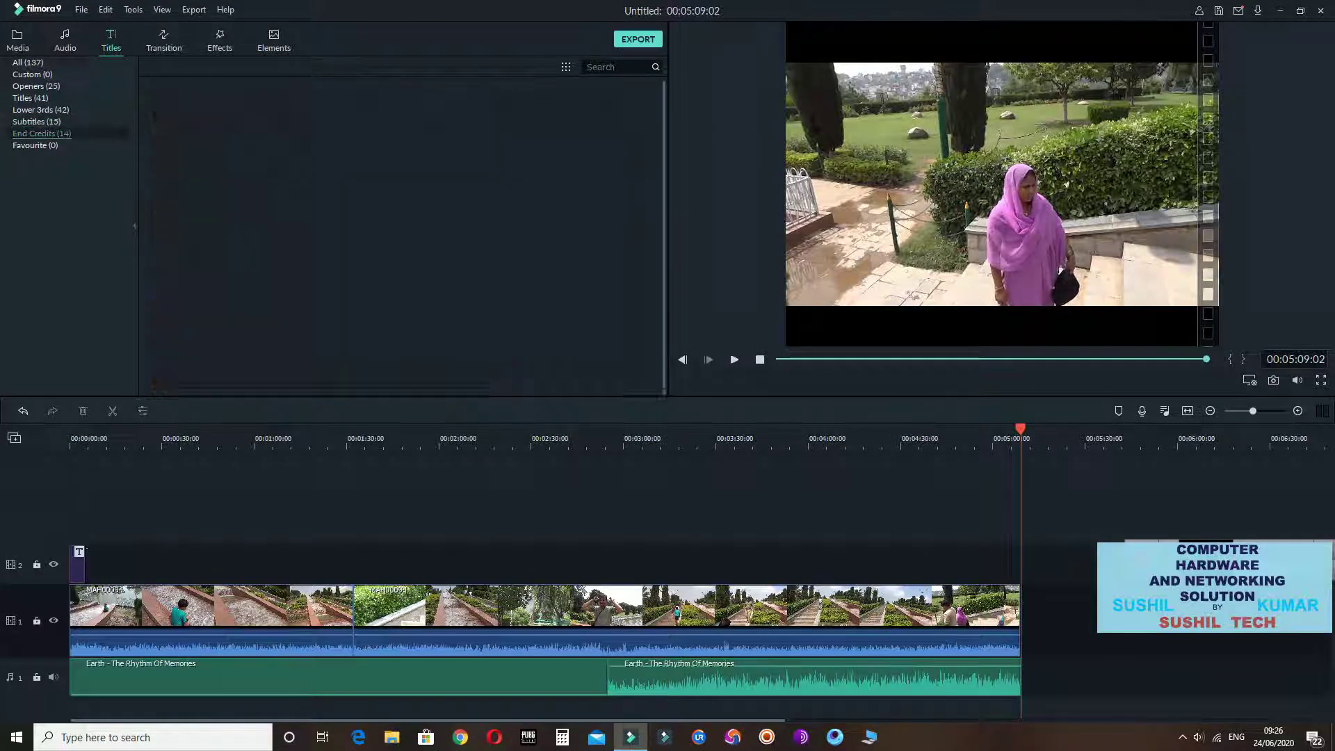
left_click(35, 146)
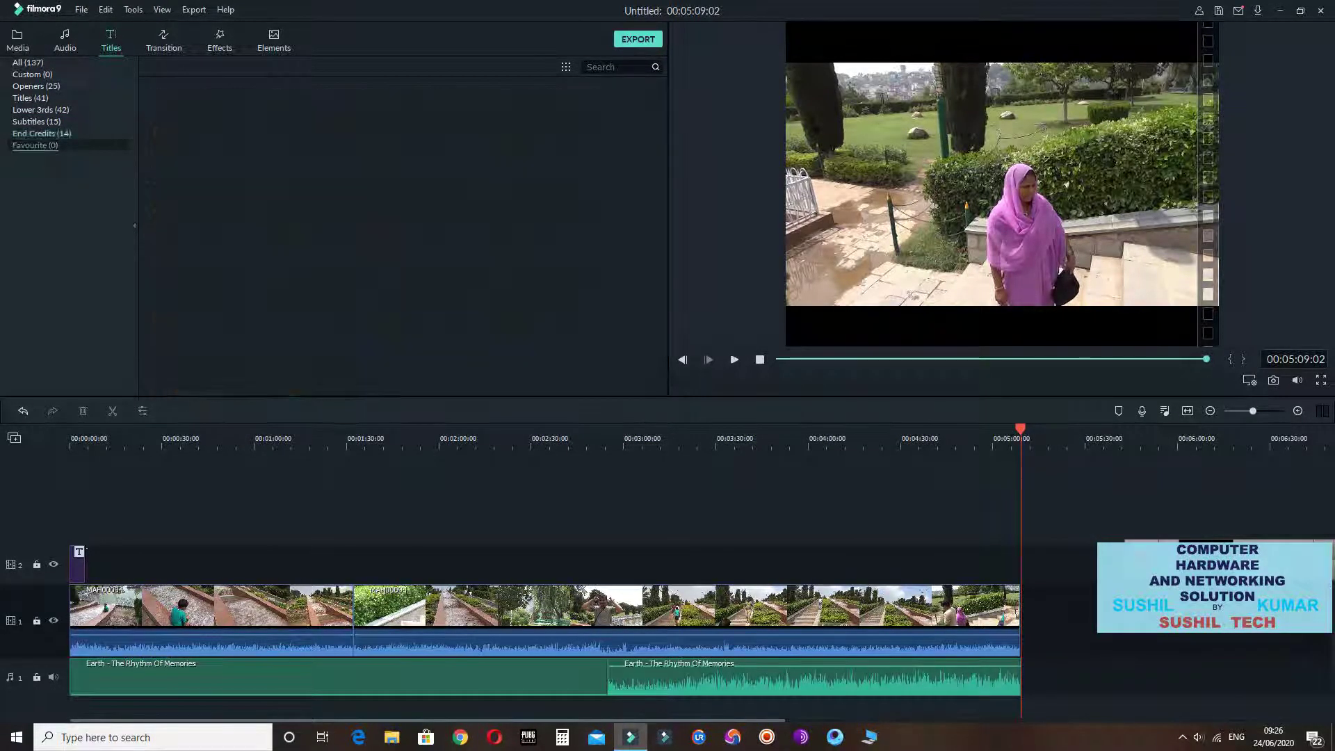
left_click(40, 110)
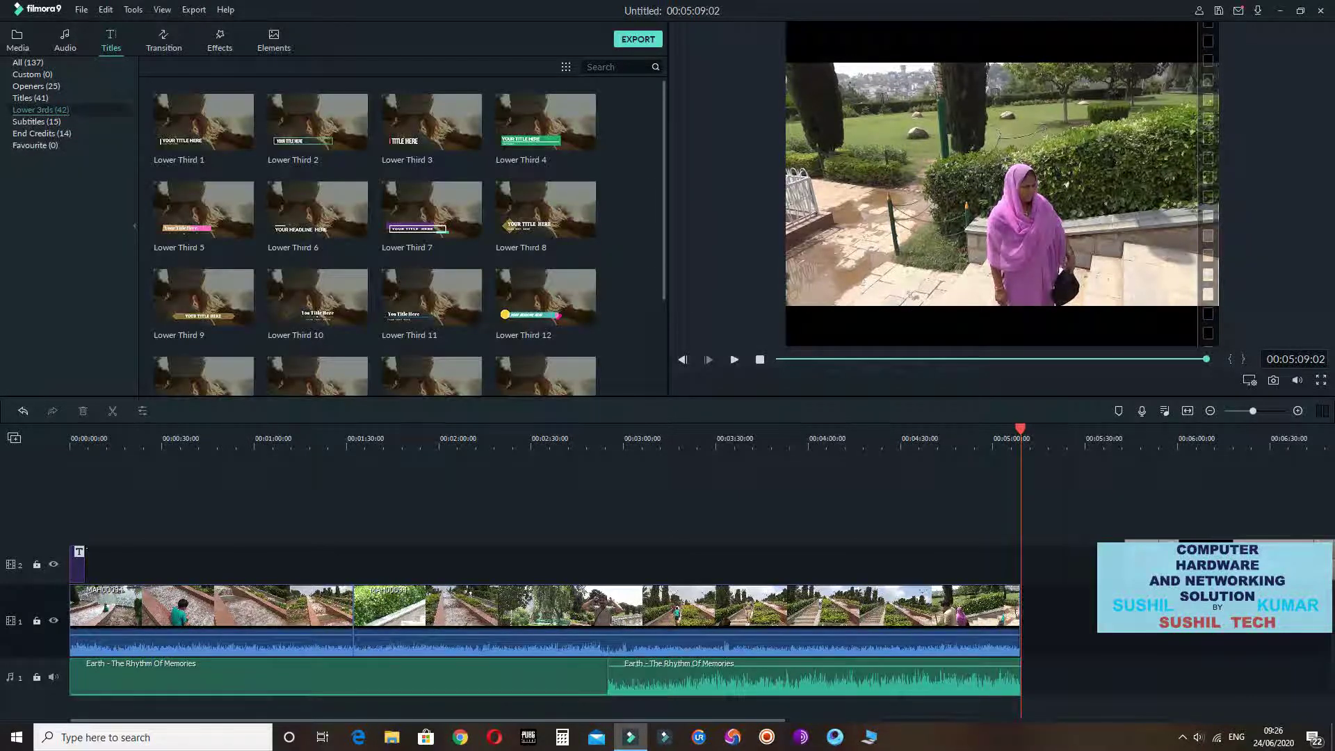
left_click(36, 122)
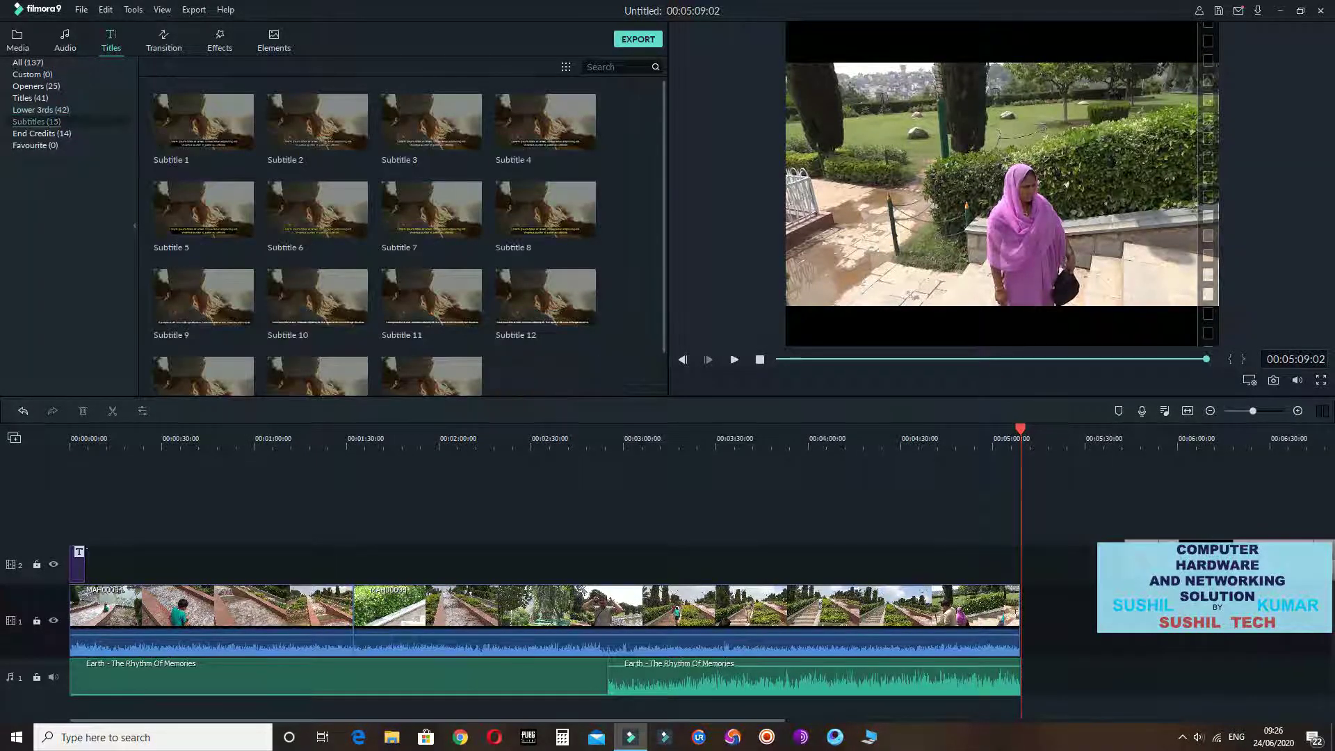
Add the Title 8 preset from the Titles category to video track 2 at the end of the video
left_click(31, 98)
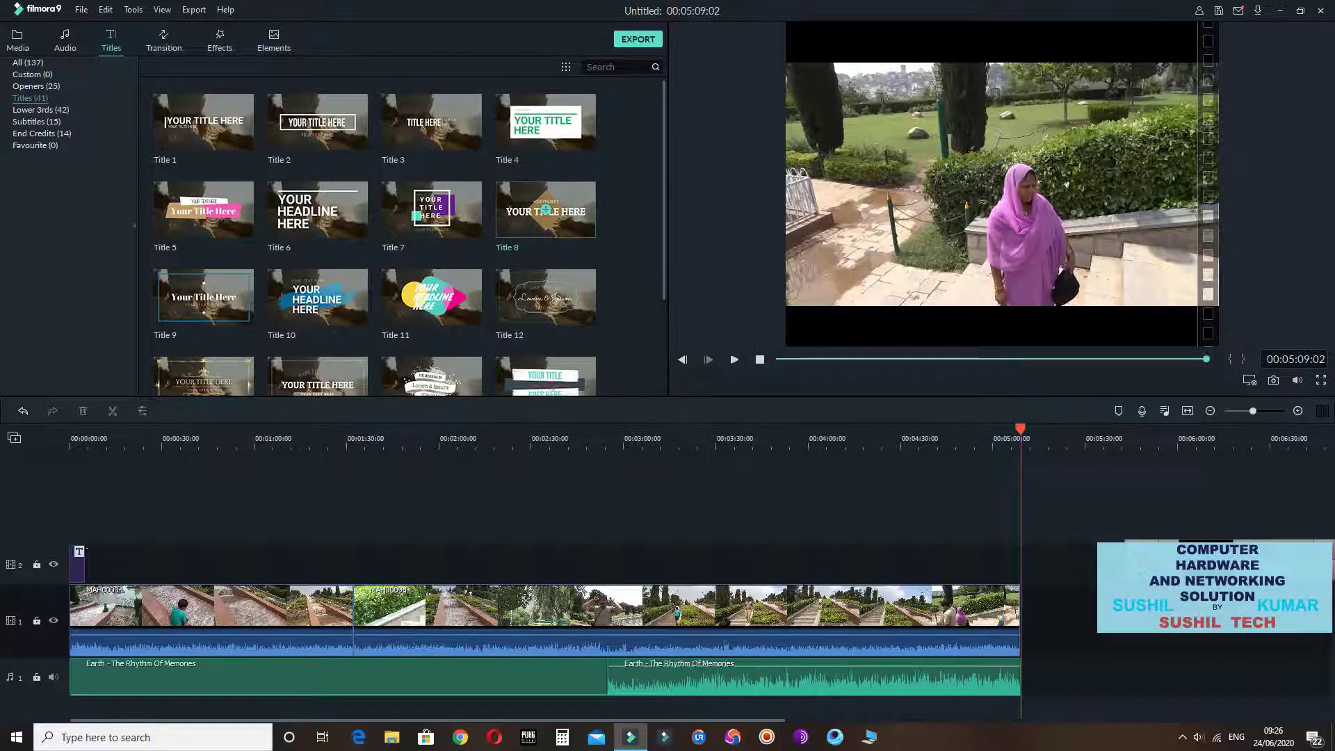
left_click_drag(546, 208, 1015, 565)
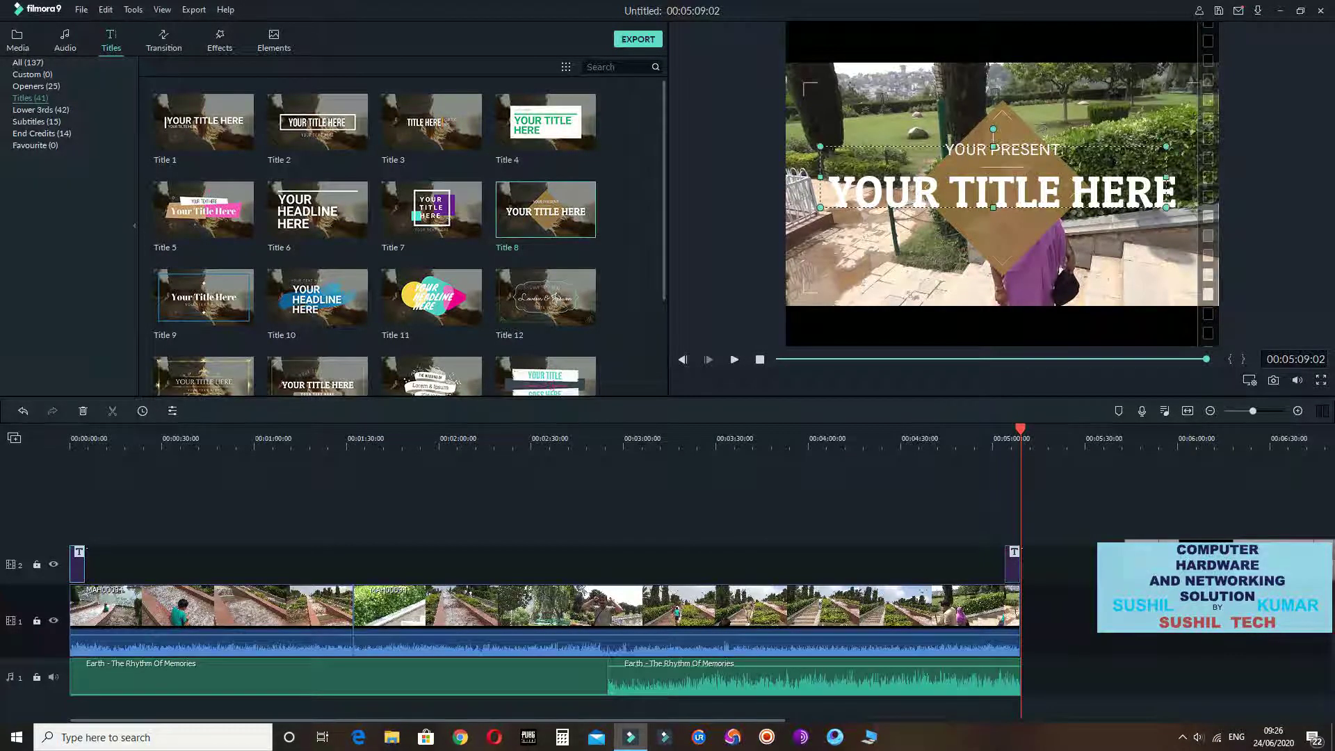
Replace the main YOUR TITLE HERE text of the closing Title 8 with THANKS FOR WATCHING
double_click(949, 191)
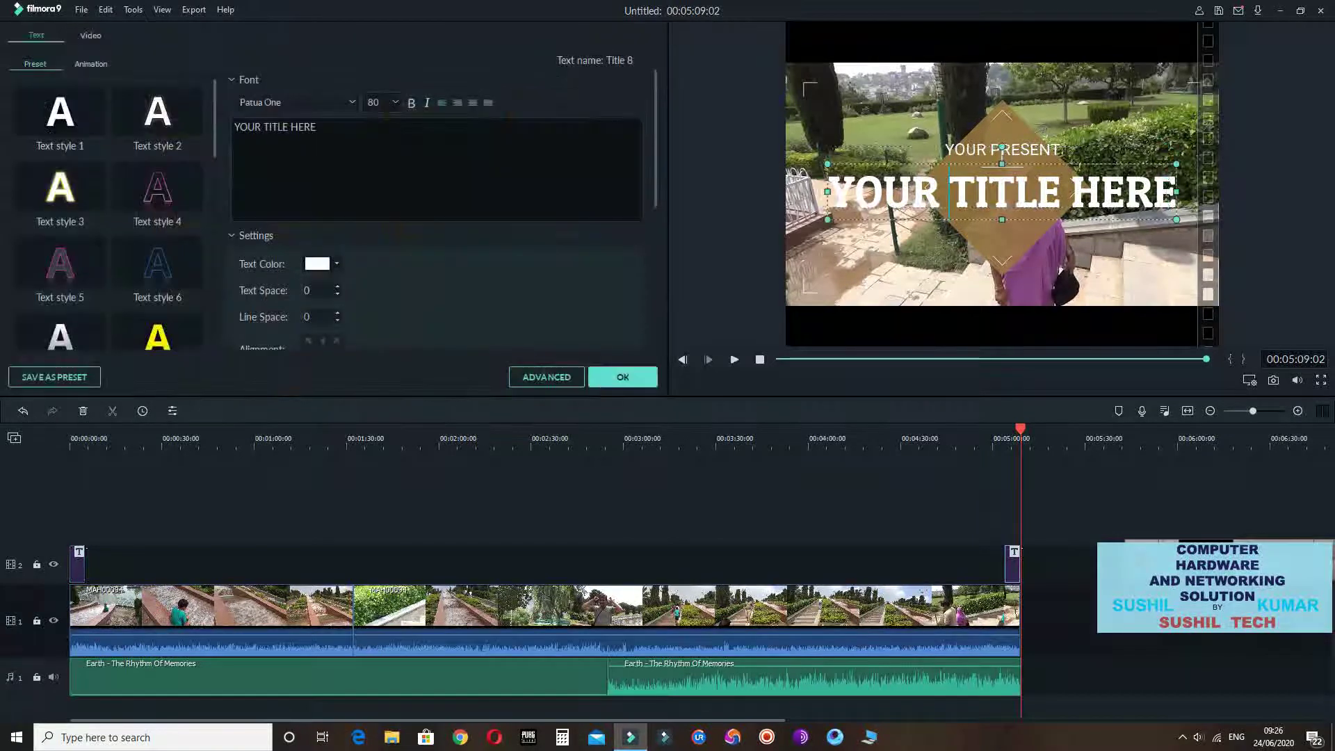
left_click_drag(1175, 192, 1014, 192)
left_click(1174, 192)
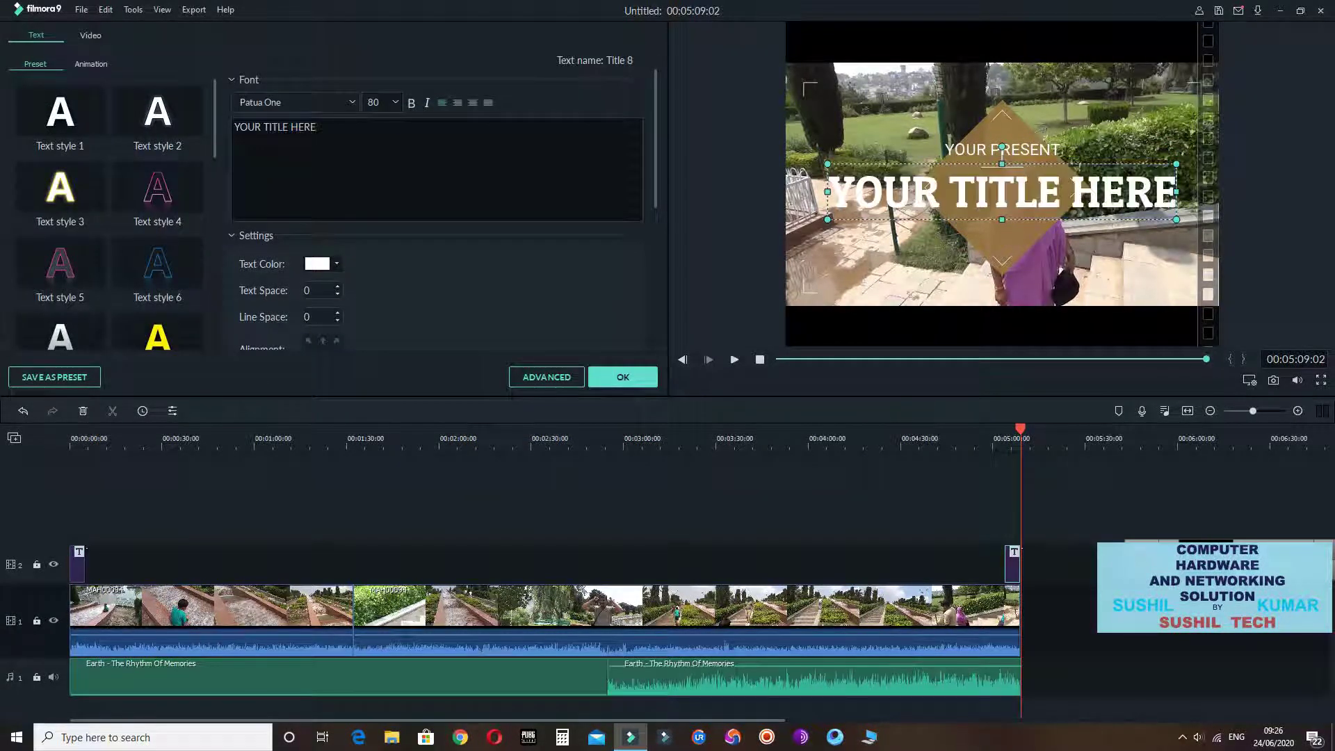
key("ctrl+a")
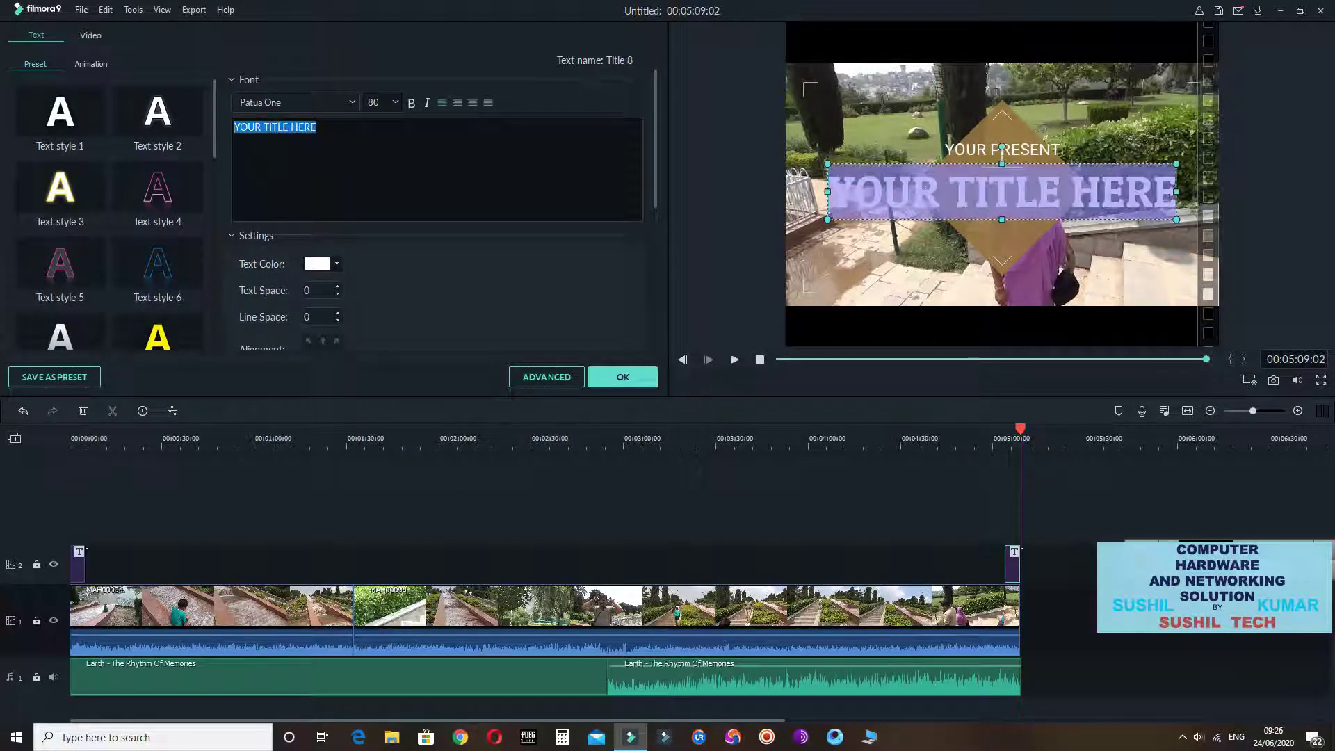
type("THA")
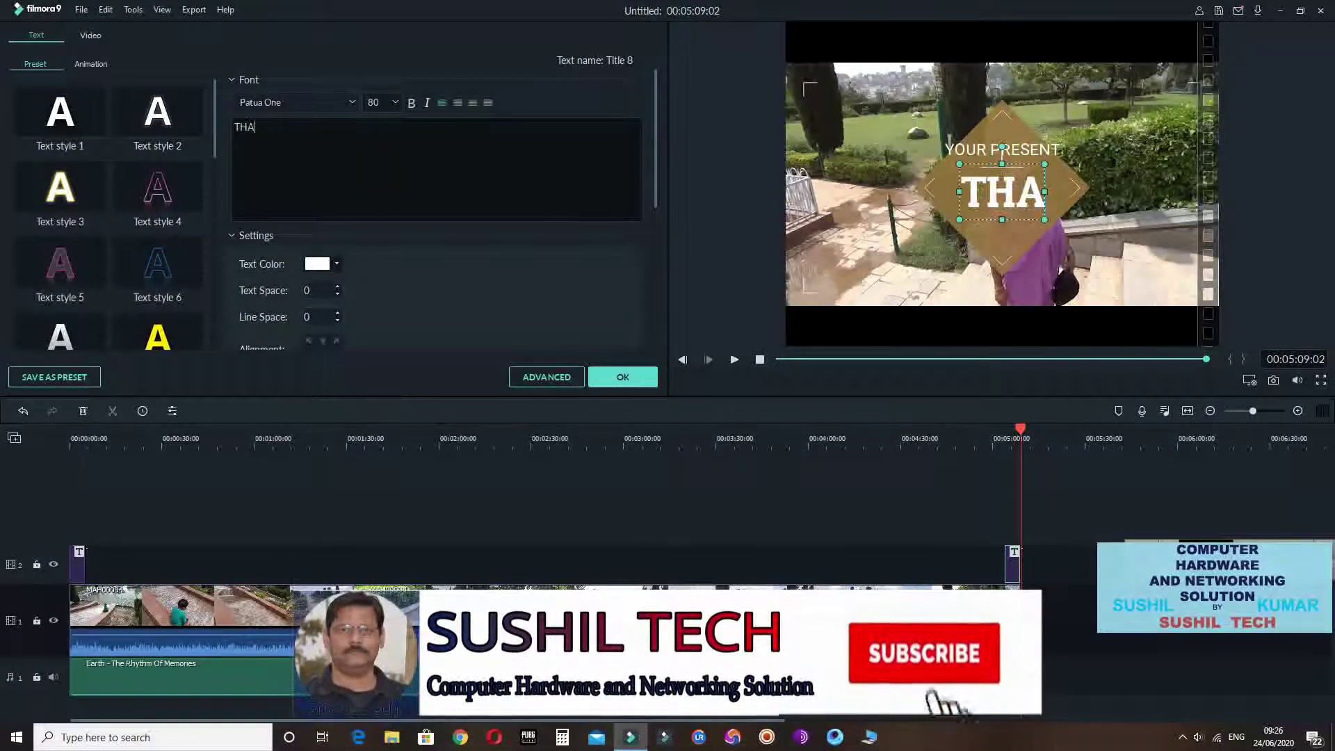
type("NKS FO")
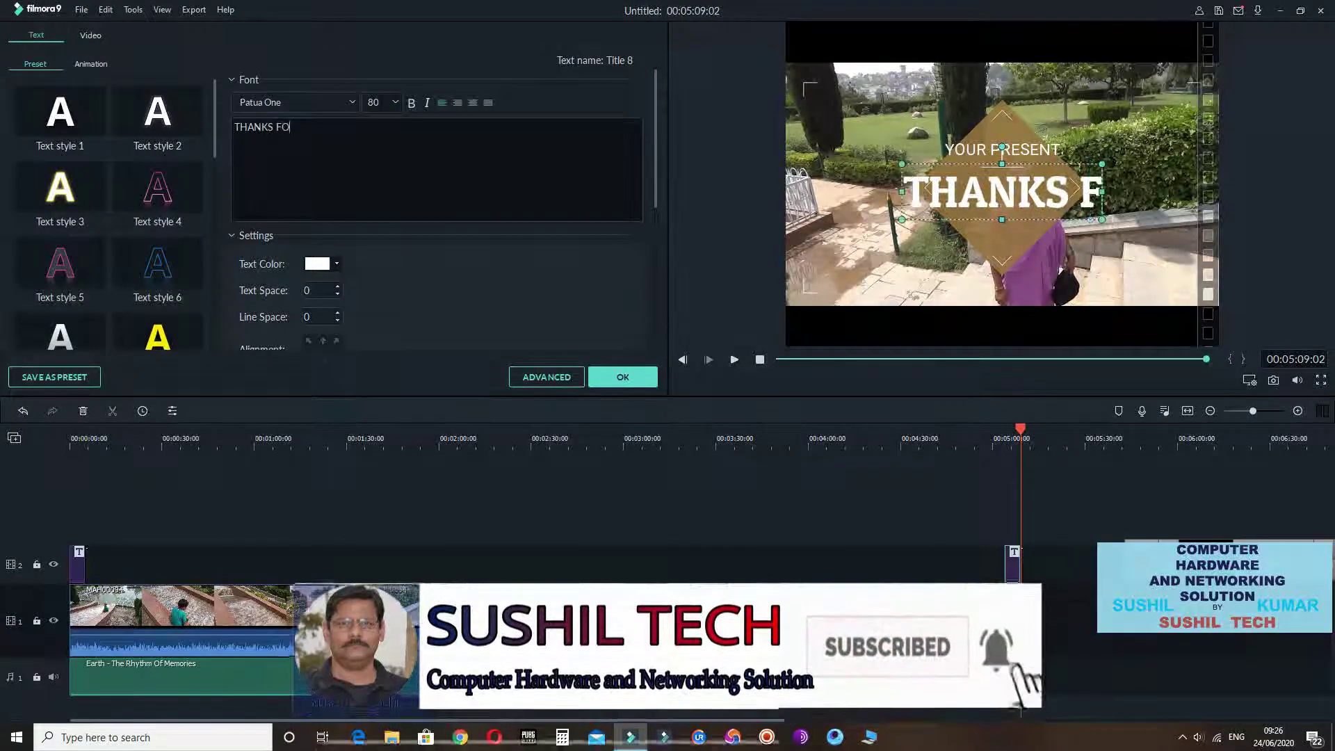
type("R W")
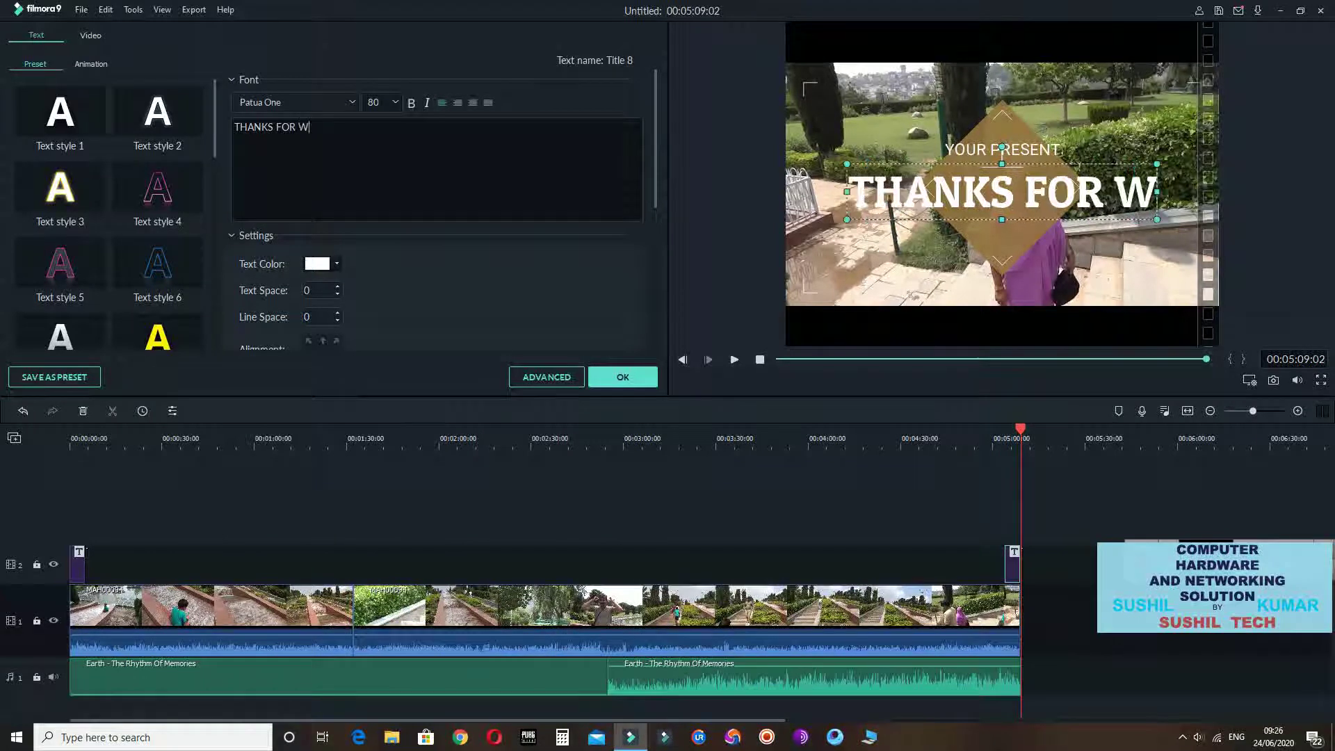
type("ATCH")
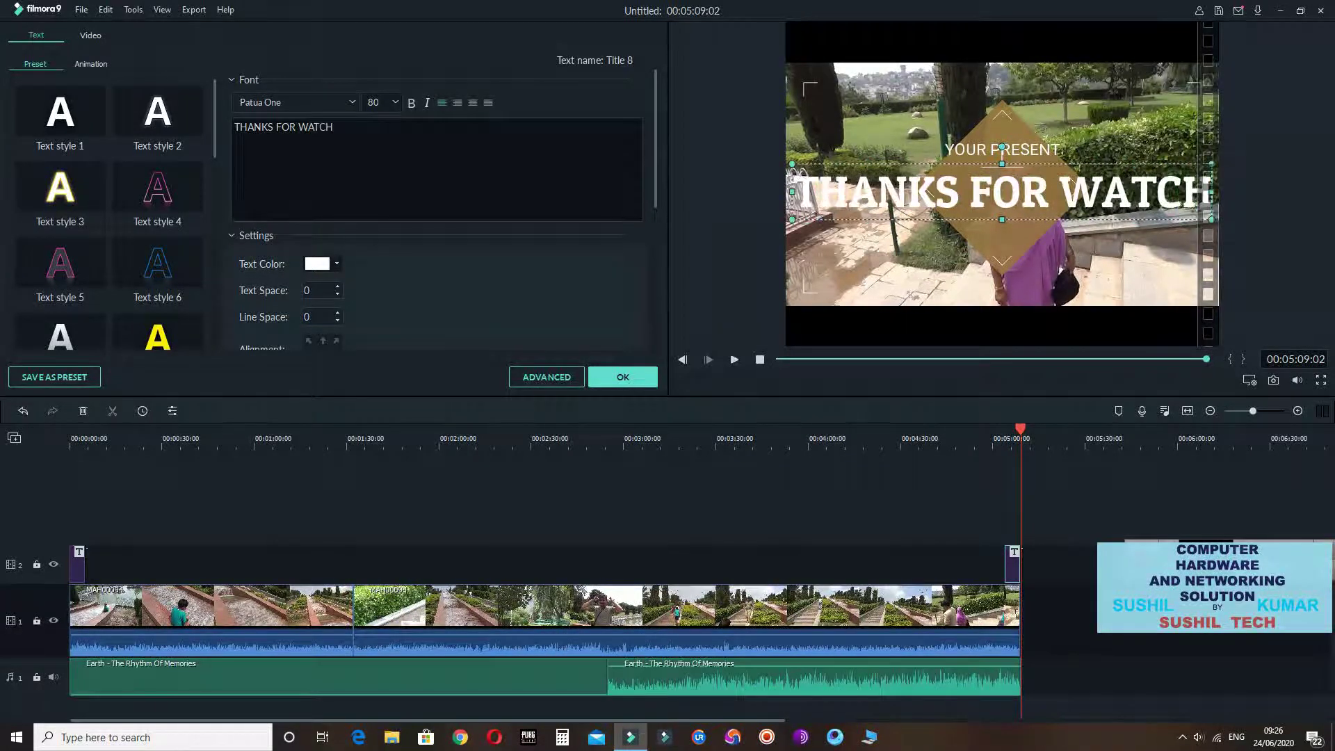
type("ING")
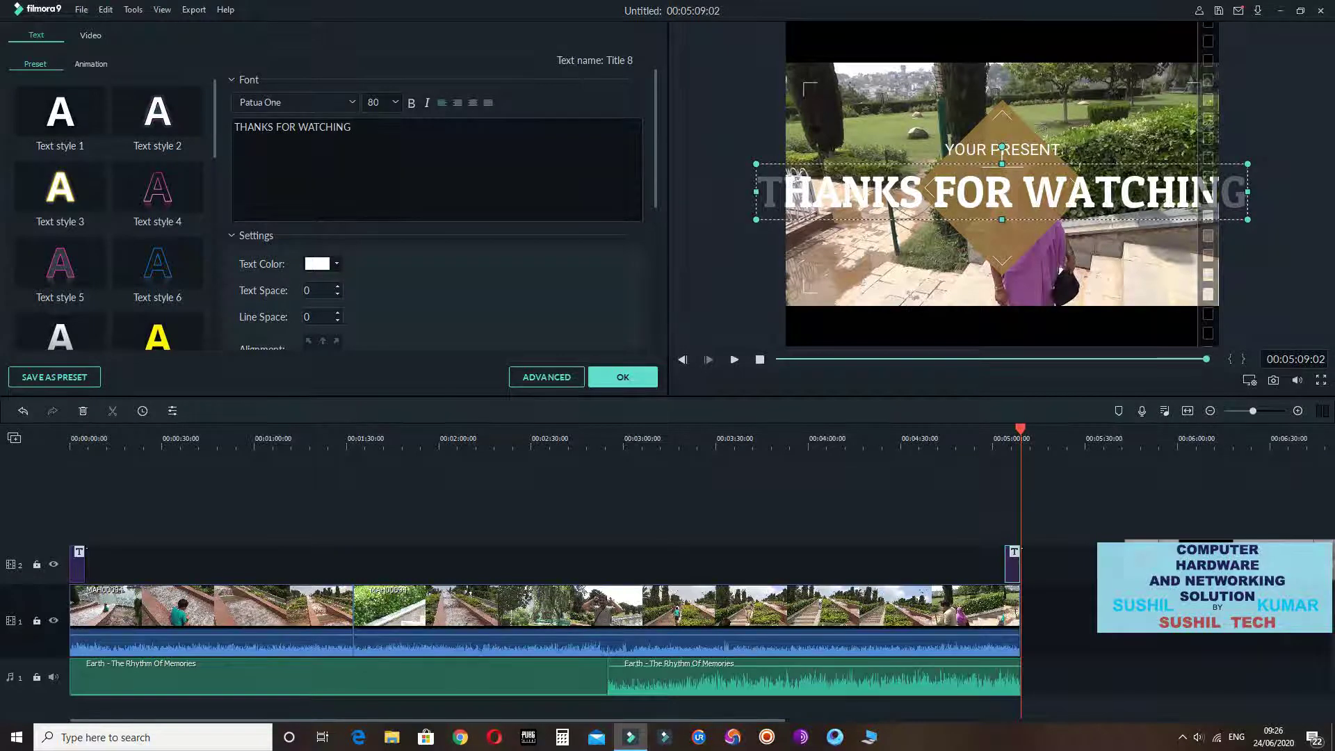
Set the font size of the THANKS FOR WATCHING text in the closing Title 8 to 64
left_click(395, 102)
left_click(380, 148)
scroll(381, 102, "down", 3)
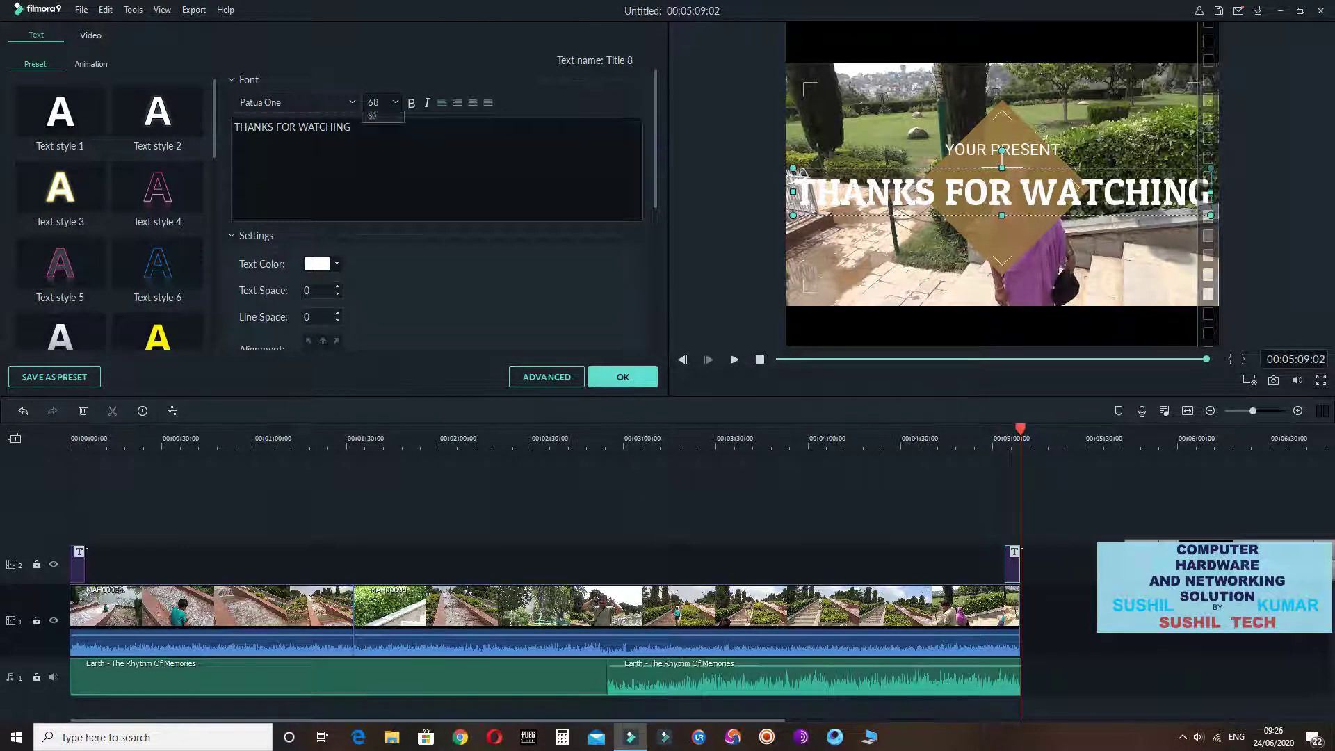
left_click(376, 133)
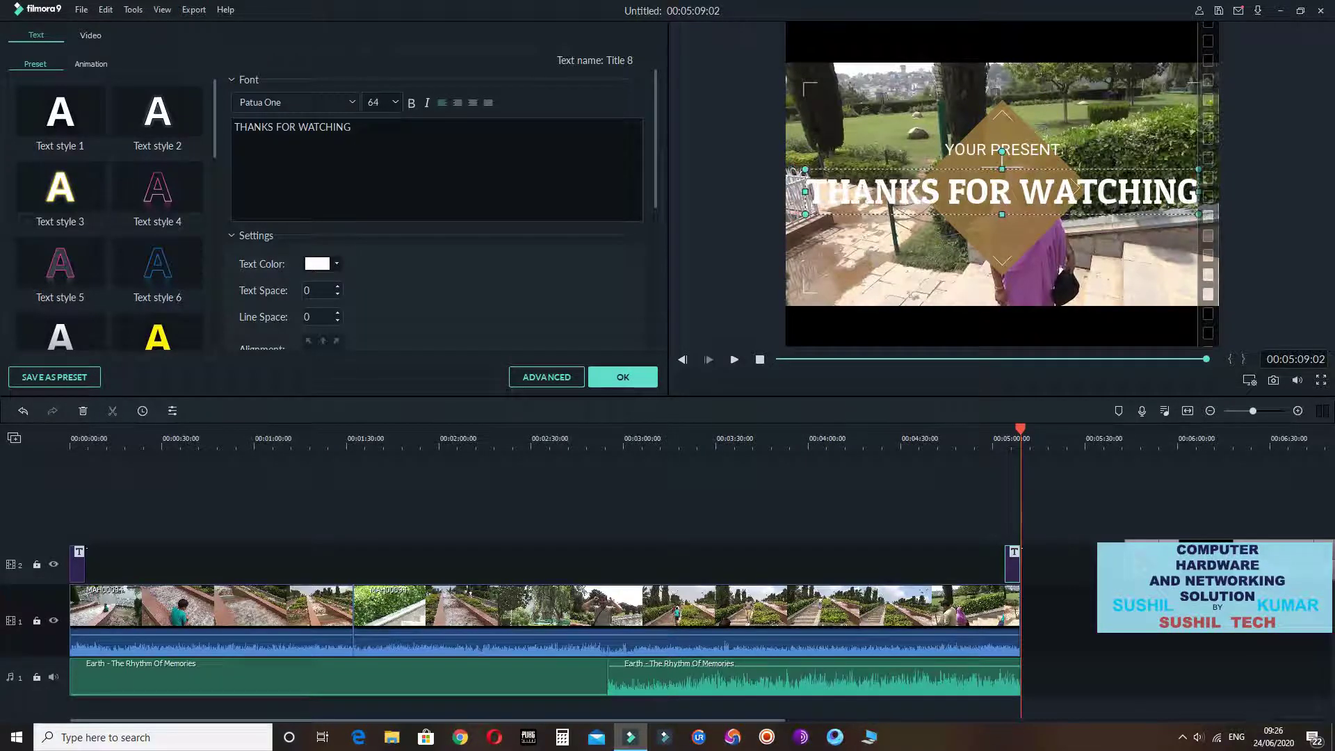
Replace the YOUR PRESENT text of the closing Title 8 with SUBSCRIBE and apply the title changes
left_click(1003, 154)
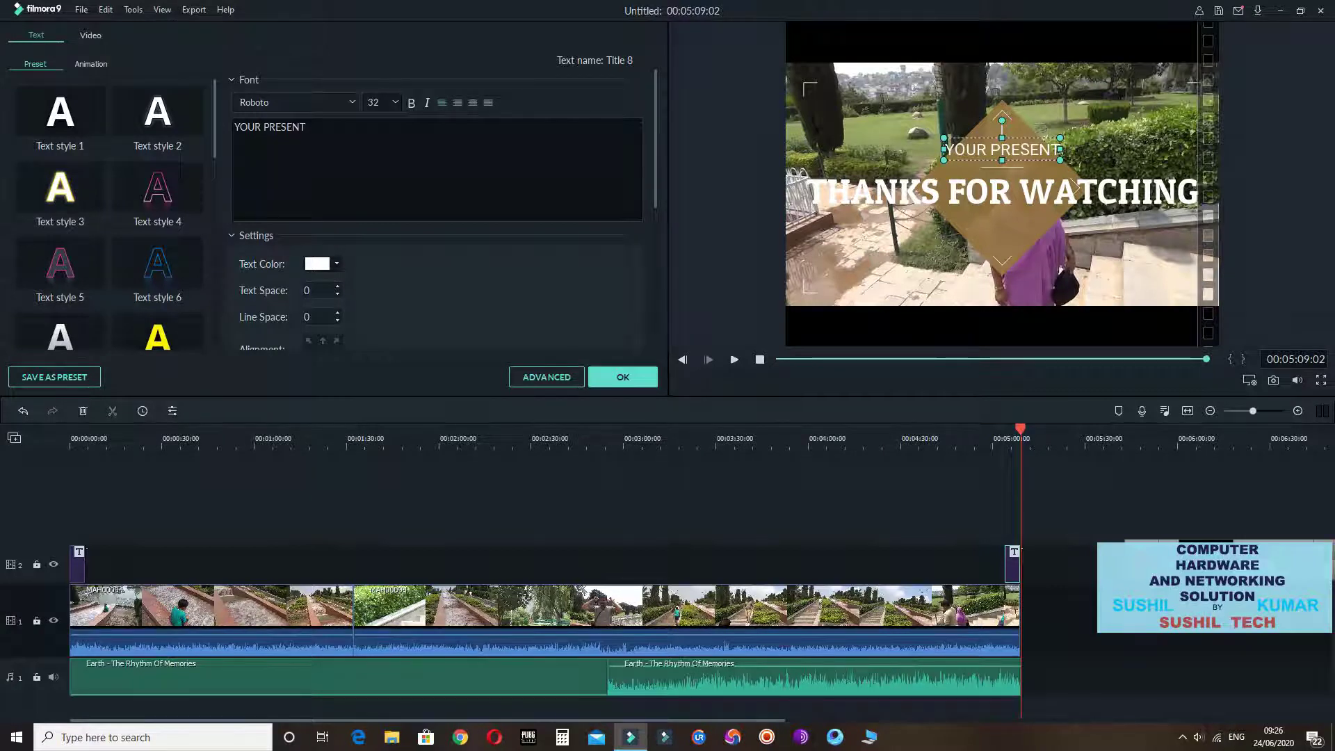
key("ctrl+a")
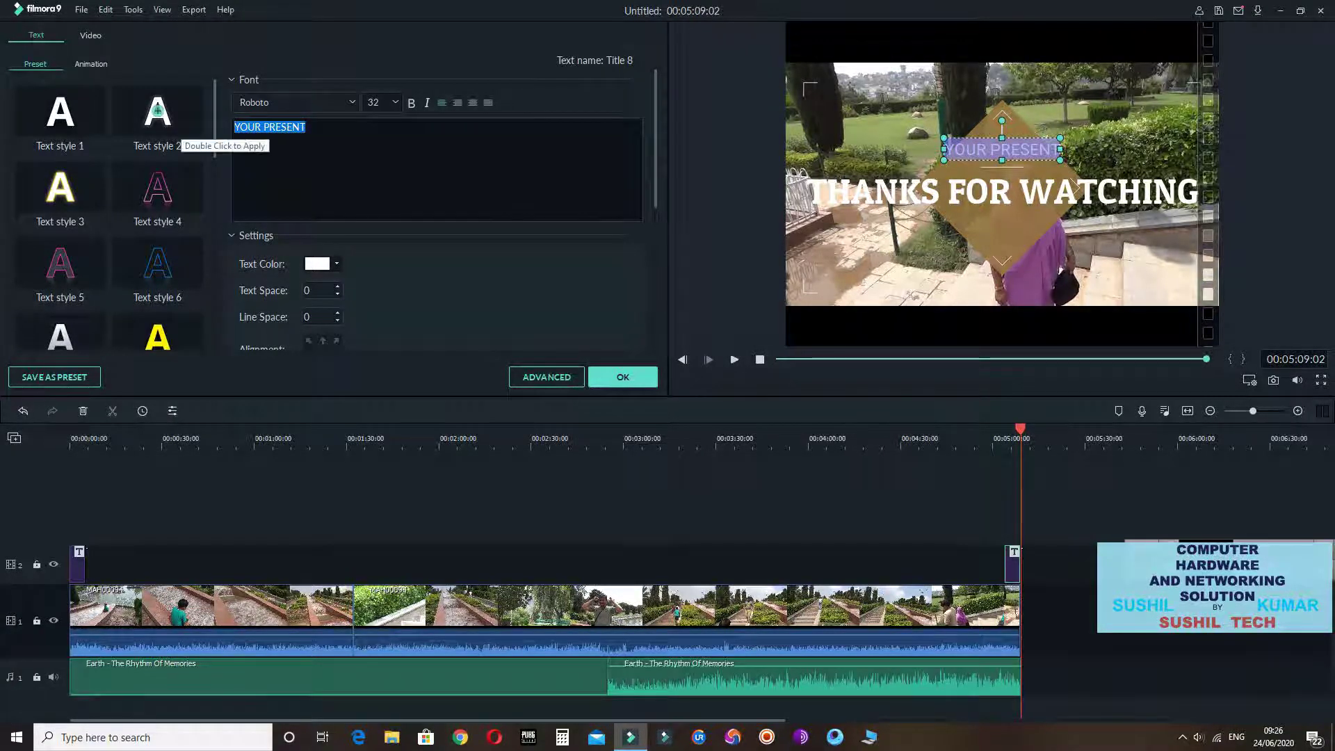
type("SUB")
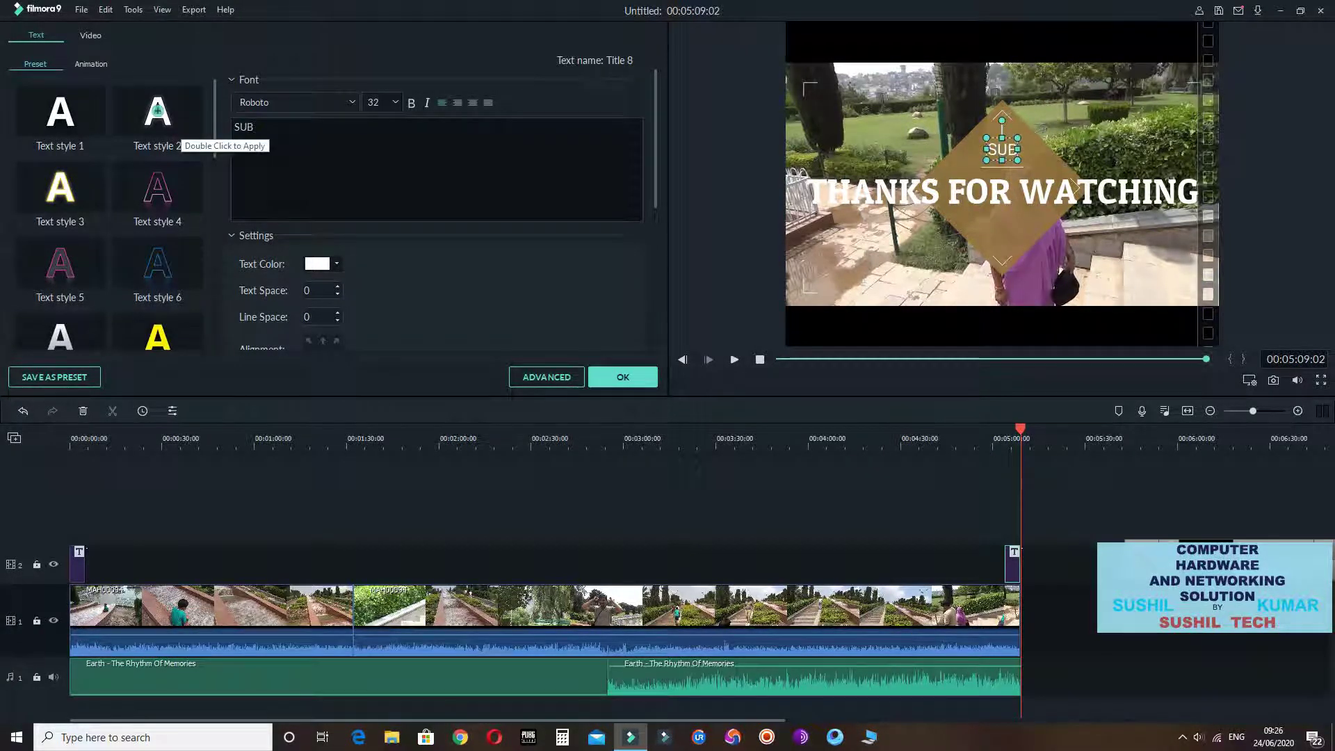
type("SCRI")
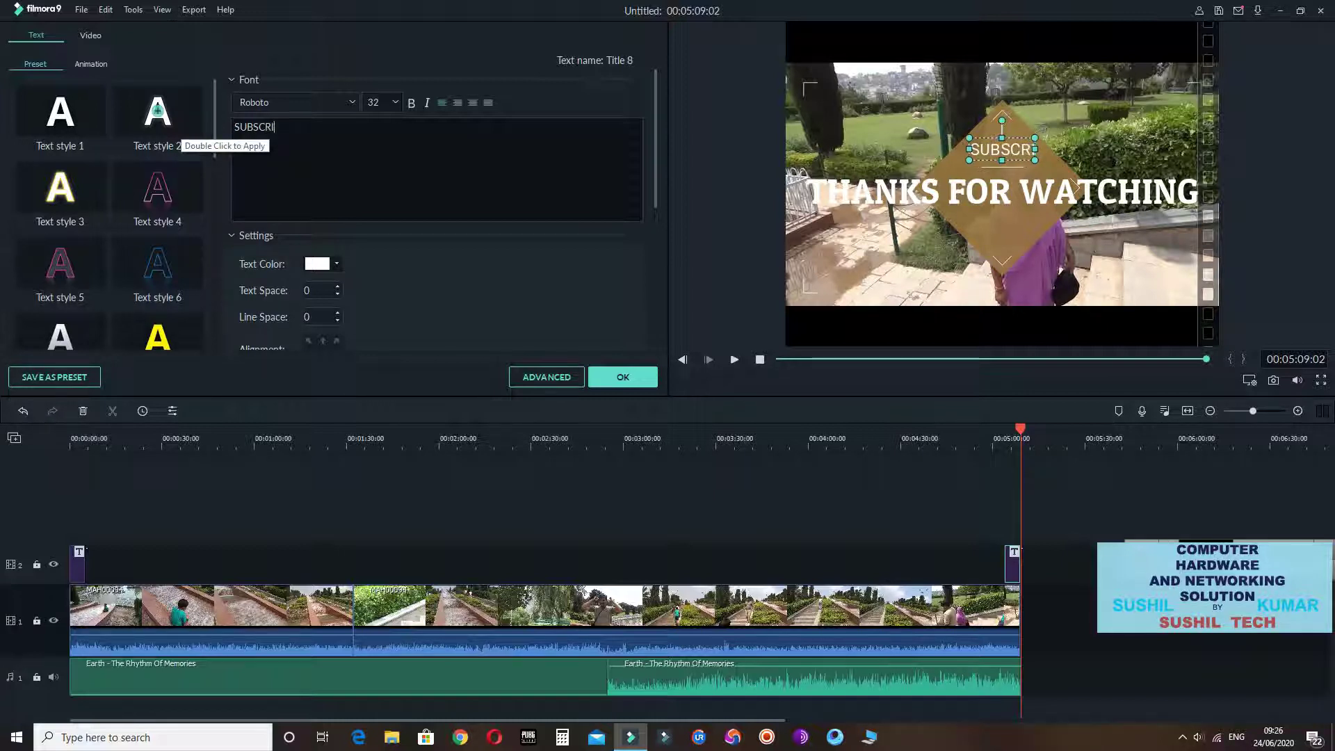
type("BE")
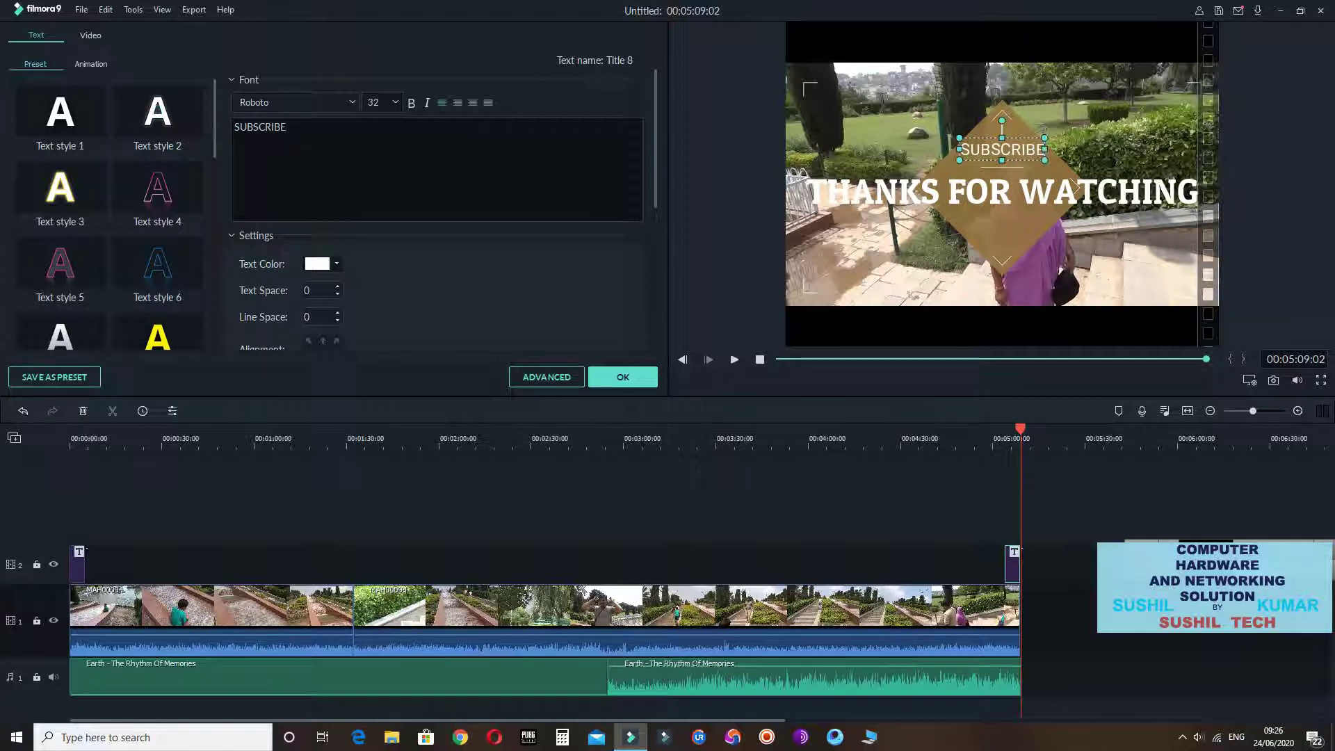
left_click(622, 377)
left_click(622, 377)
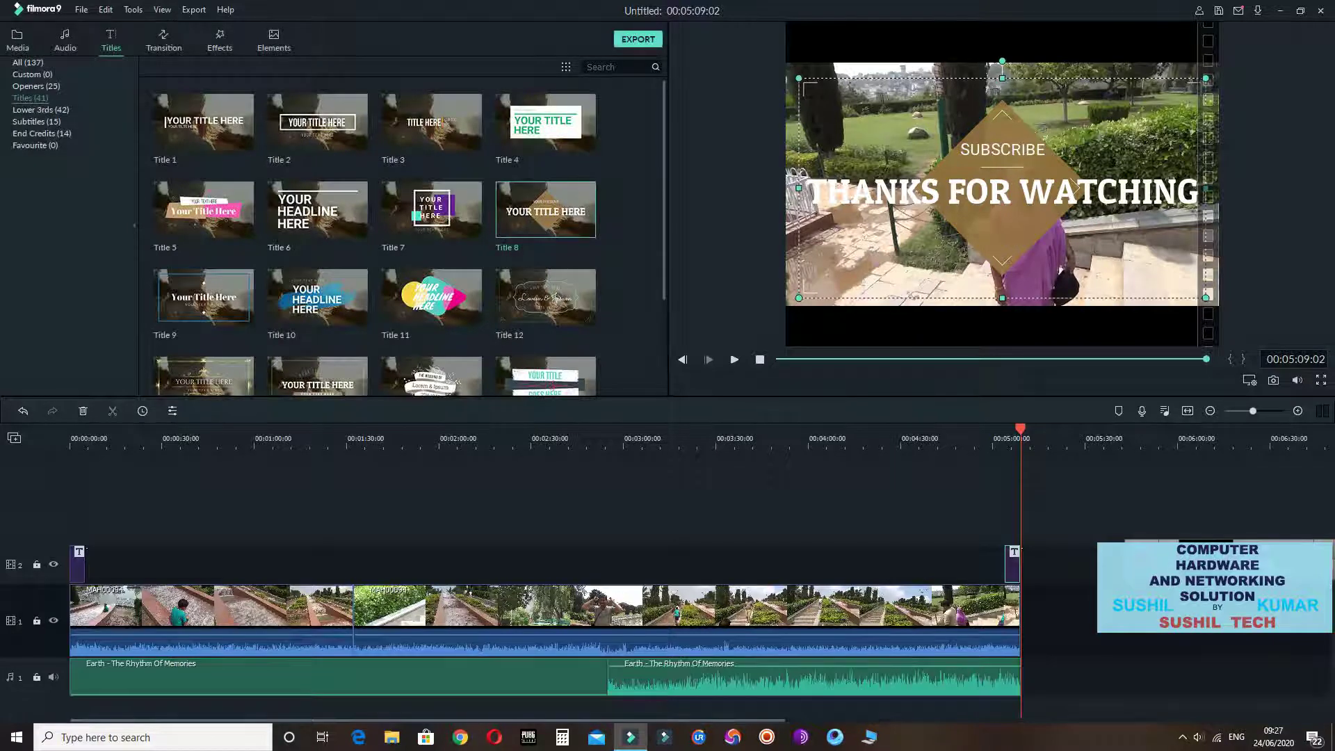
left_click(1002, 439)
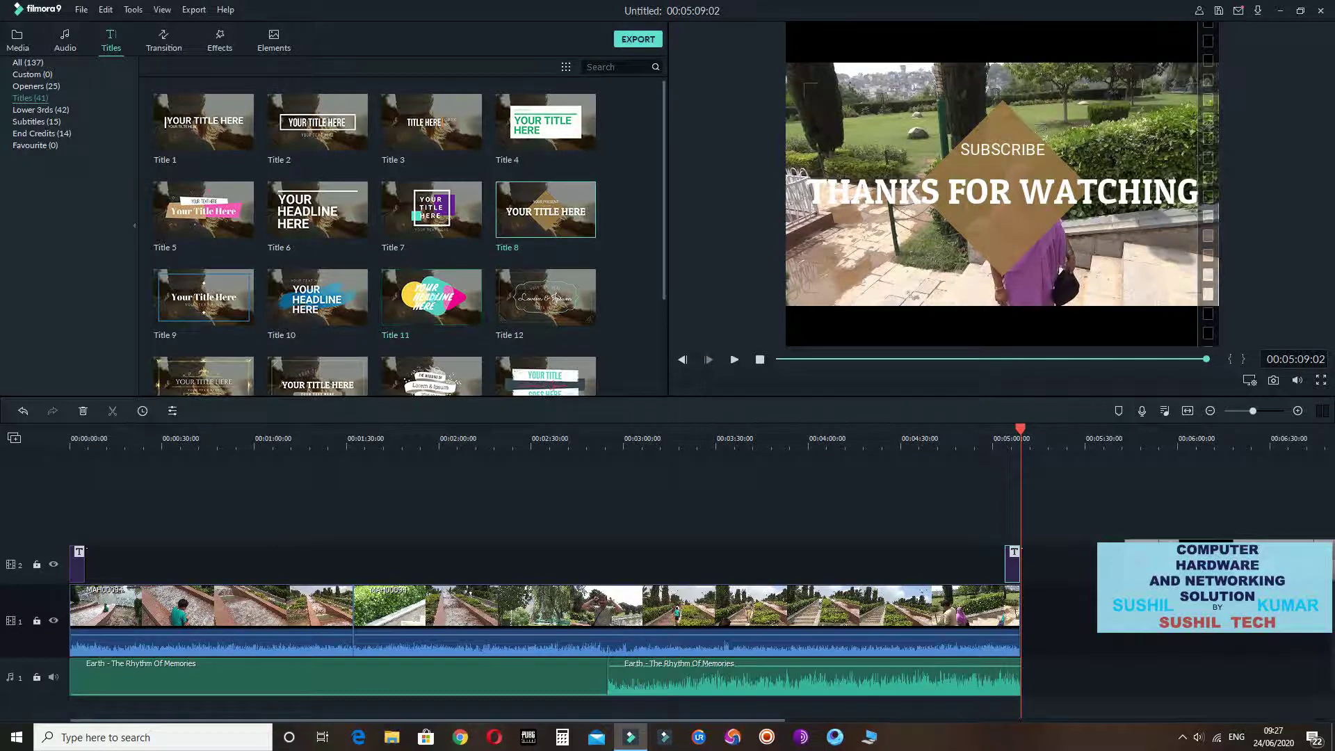
Split the video on track 1 and the background music at 00:00:32:07 and at 00:00:59:16
left_click_drag(1021, 429, 169, 429)
right_click(170, 605)
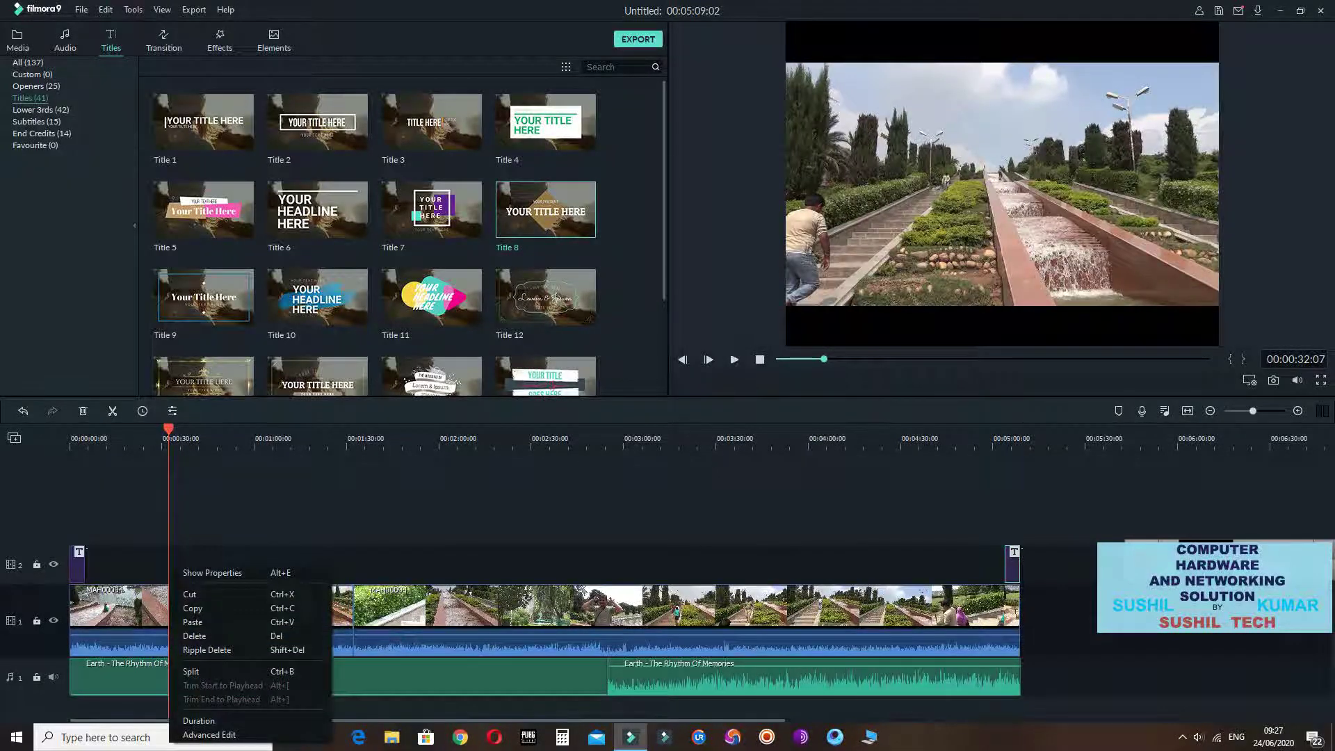
left_click(191, 671)
left_click(142, 429)
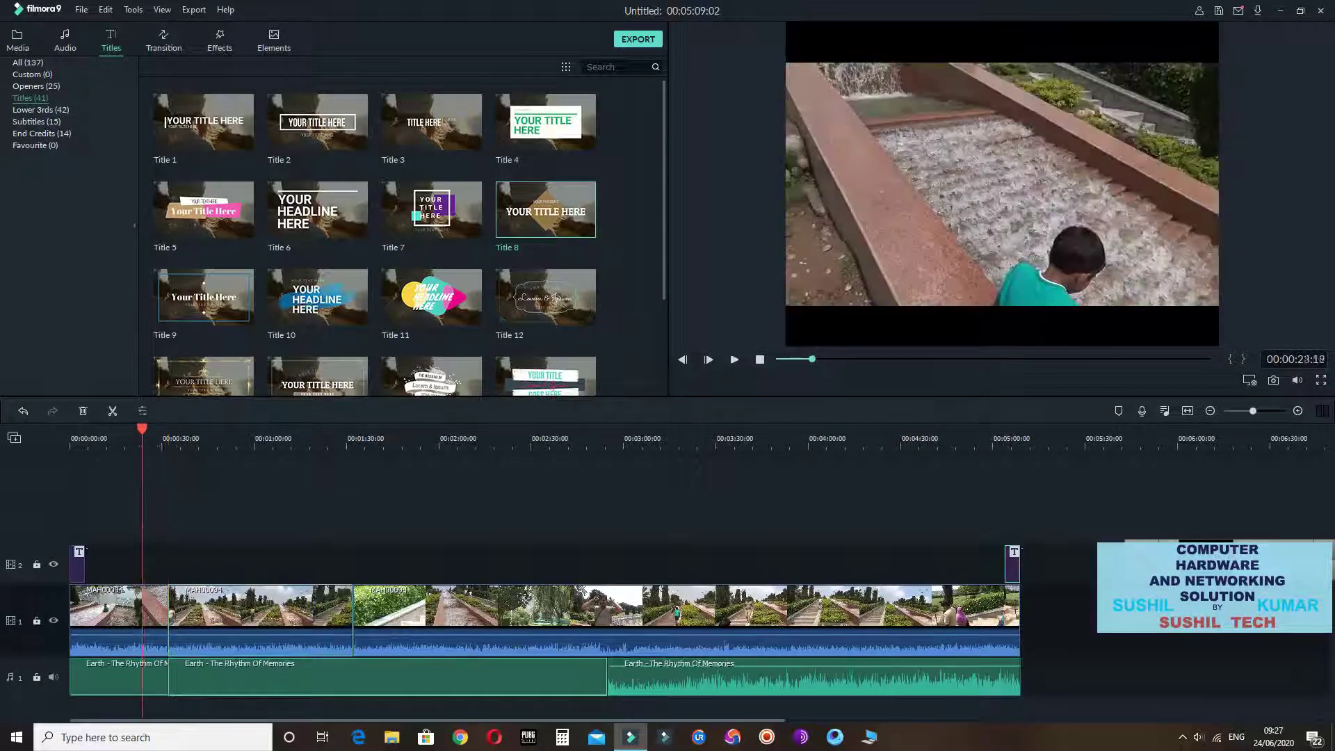
left_click_drag(142, 429, 253, 429)
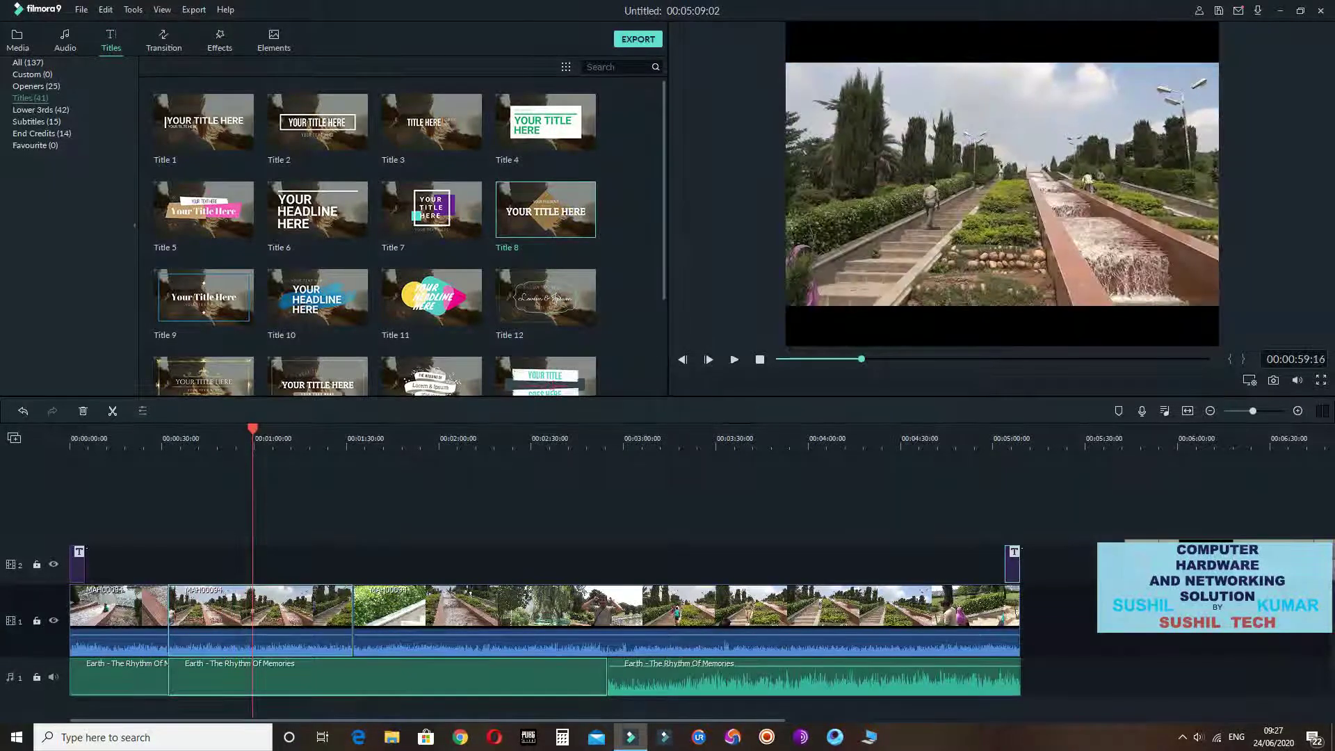
key("ctrl+b")
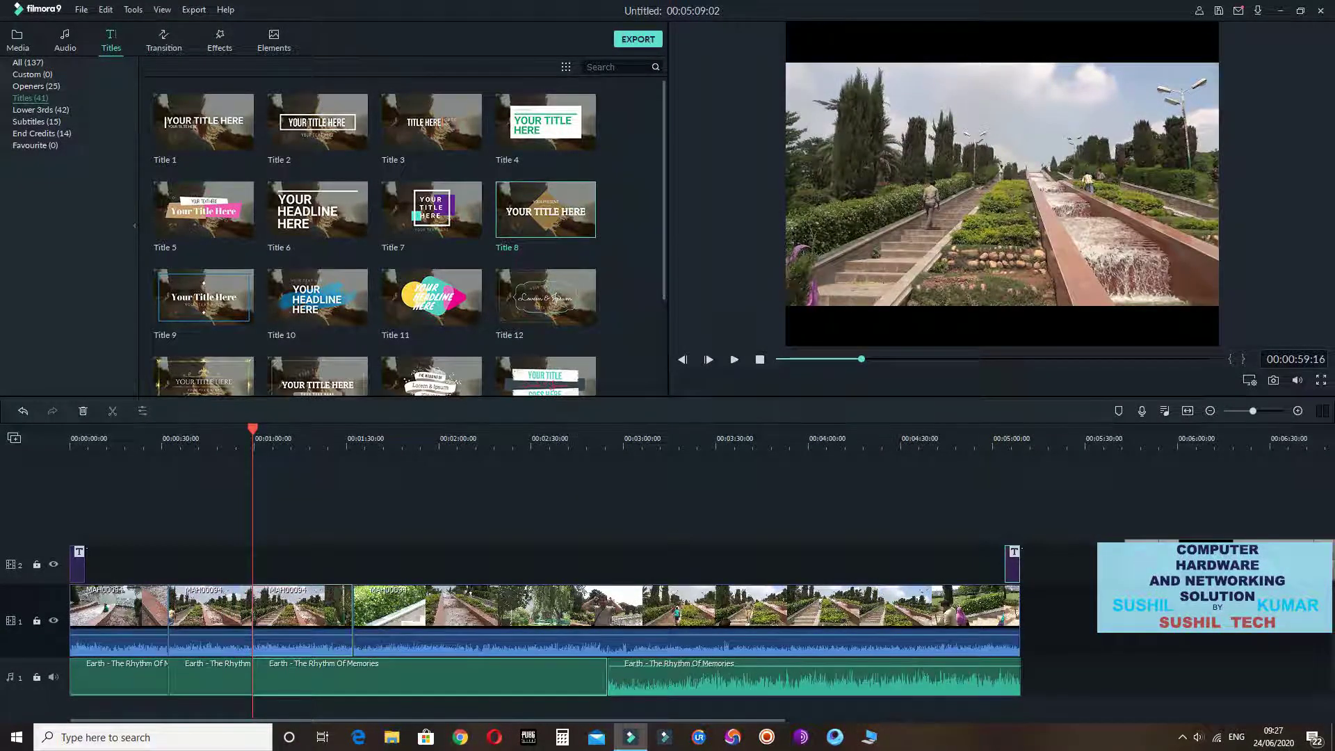
Split the background music just before 00:02:00:00 and at 00:02:35:10
left_click_drag(252, 429, 547, 429)
key("ctrl+b")
key("ctrl+b")
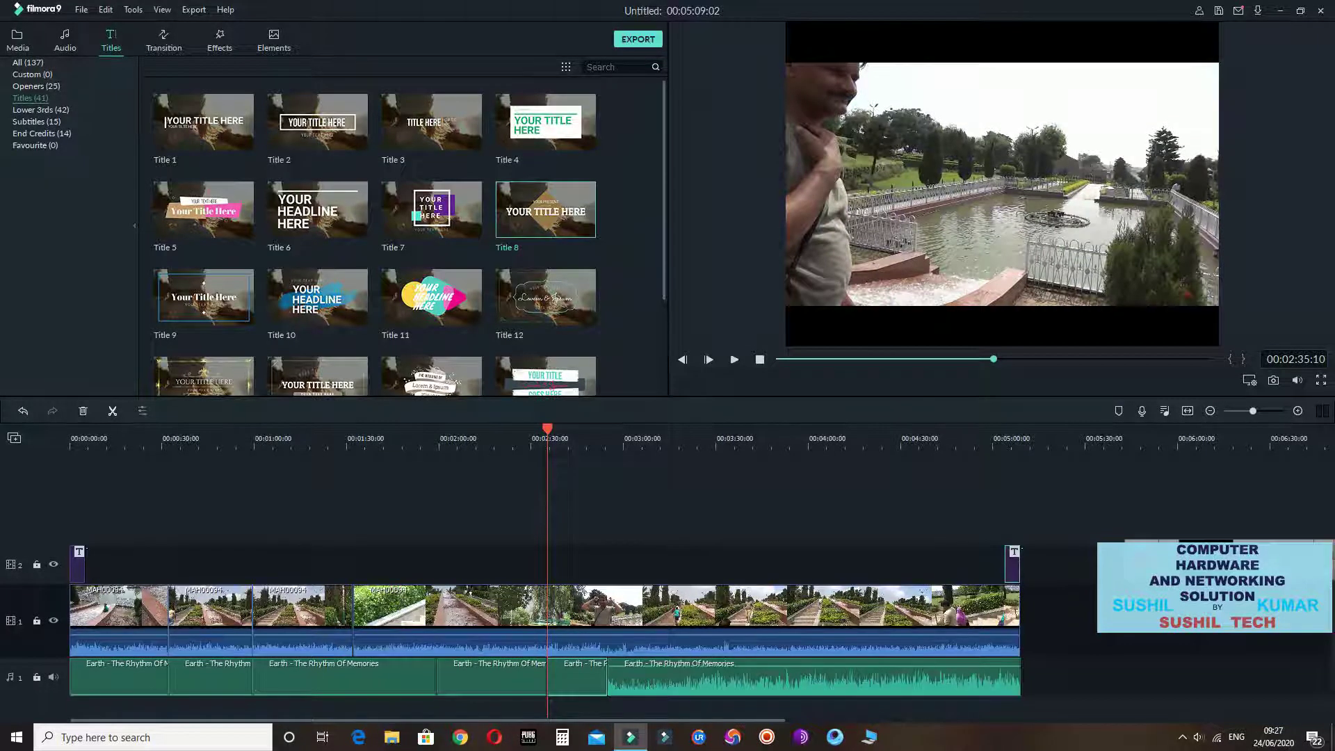
Split the video and the background music at 00:03:08:04 and 00:03:39:14, and move the playhead to 00:04:13:00
left_click_drag(547, 429, 648, 429)
key("ctrl+b")
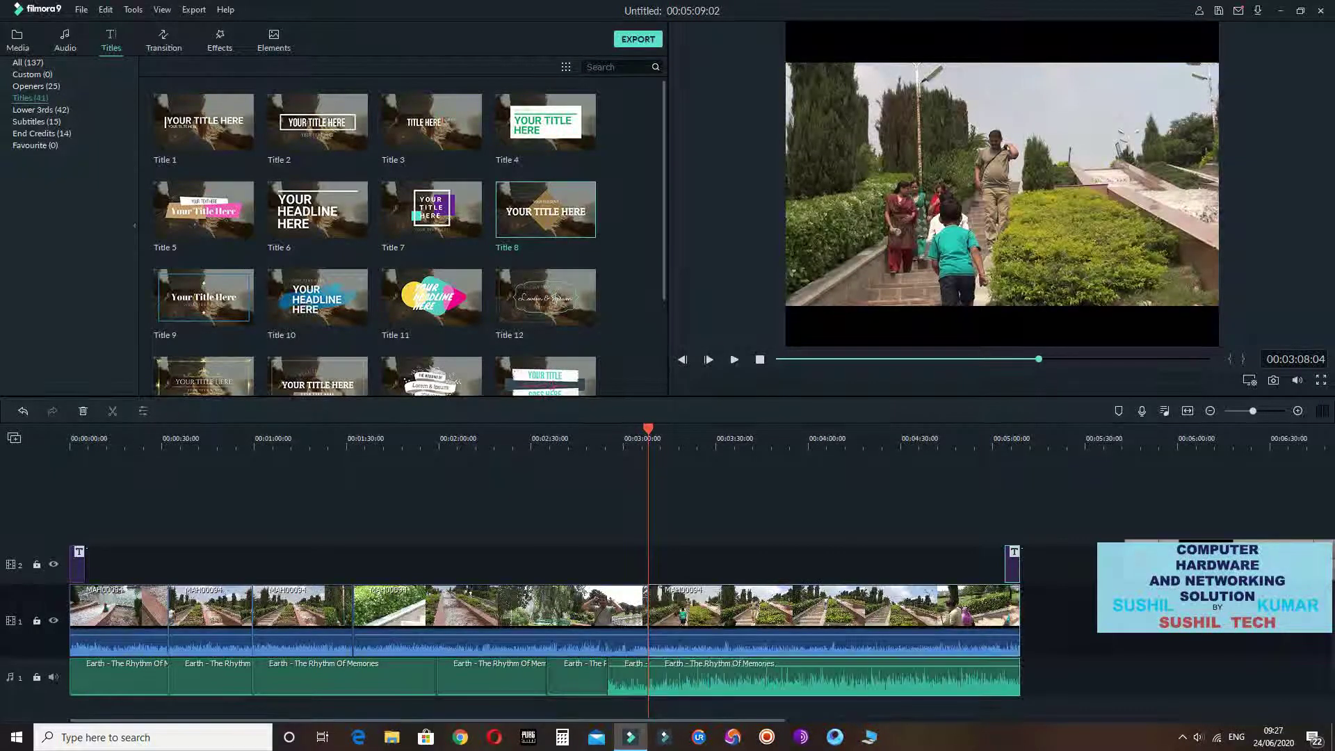
left_click_drag(648, 429, 741, 430)
left_click(745, 438)
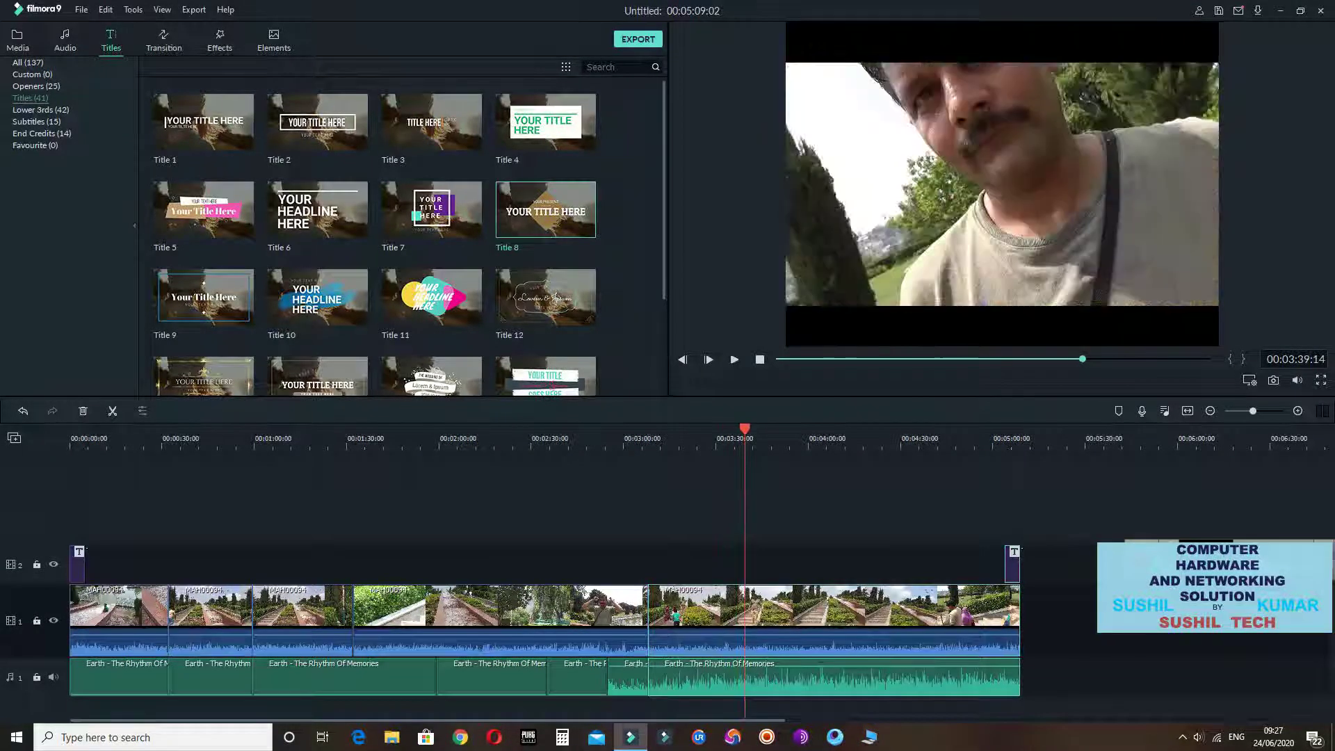
key("ctrl+b")
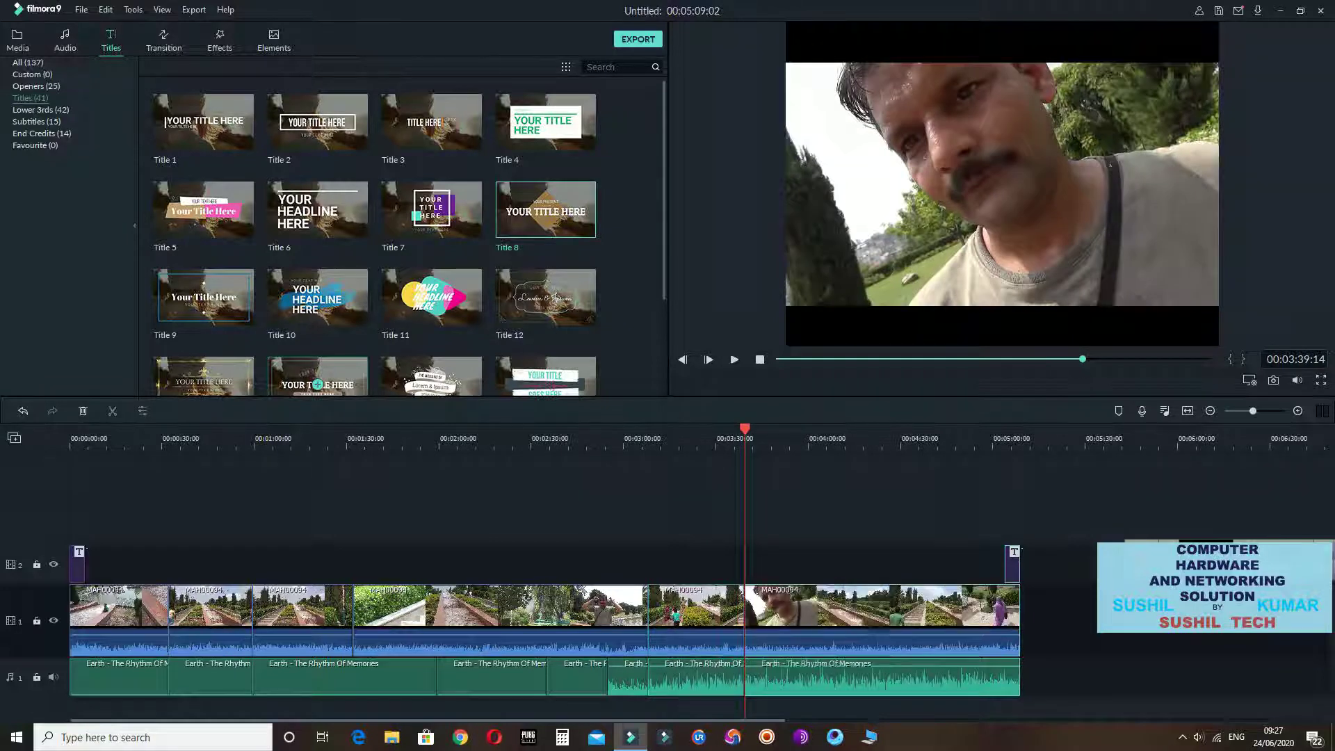
left_click_drag(744, 429, 848, 429)
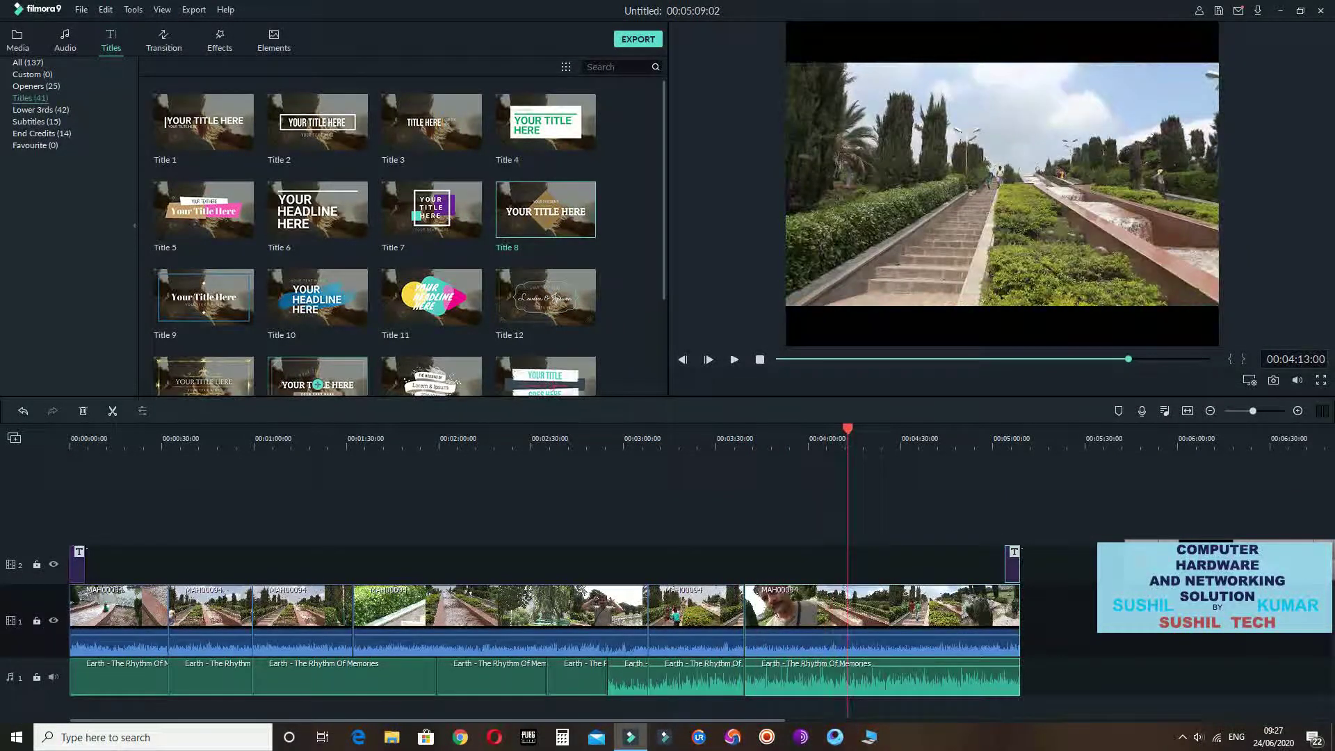
Split the video and music clips at 00:04:13:00, 00:04:44:22 and 00:02:42:22
key("ctrl+b")
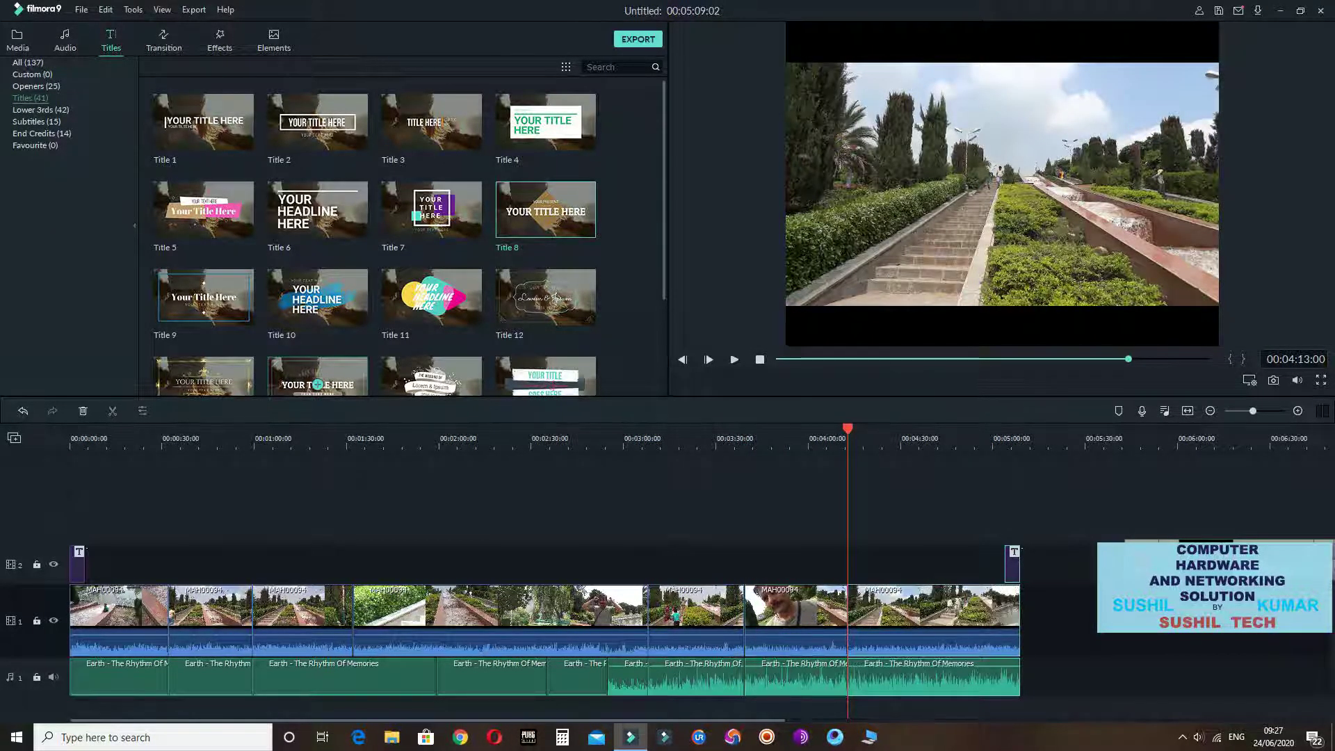
left_click_drag(848, 429, 946, 429)
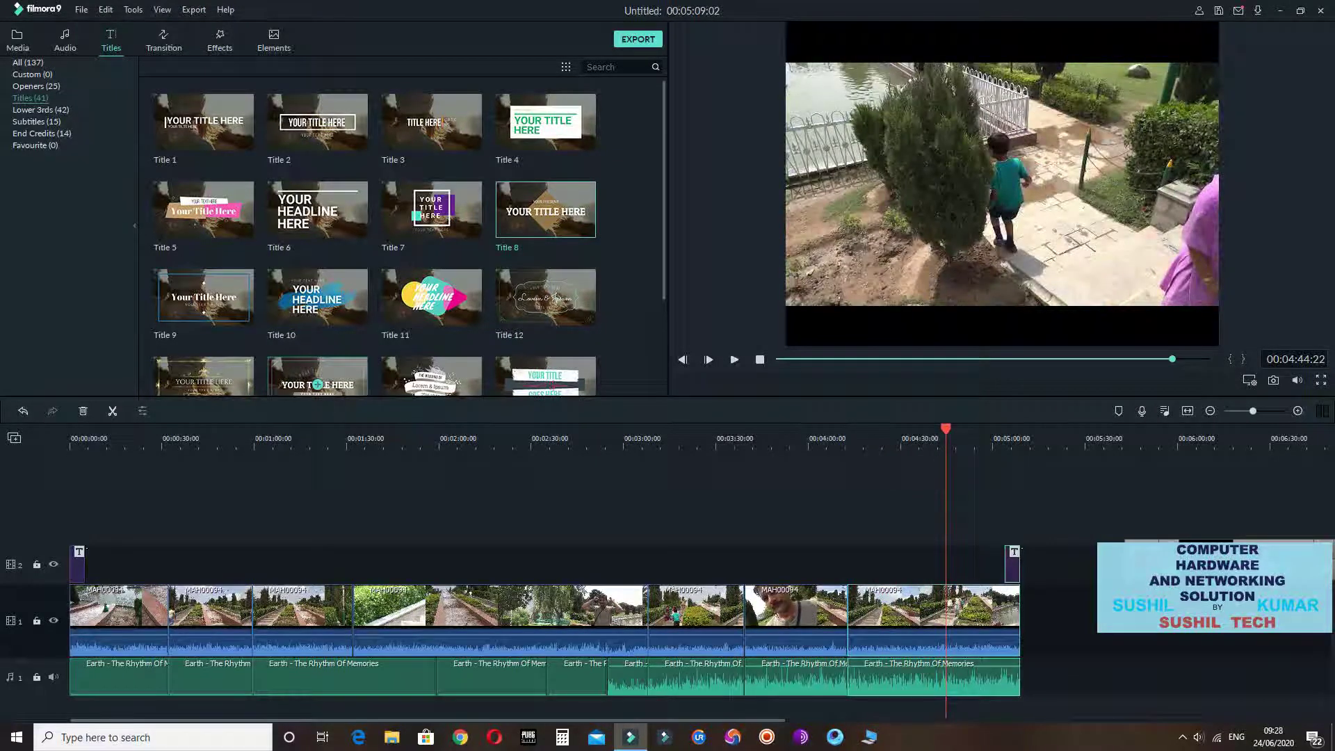
key("ctrl+b")
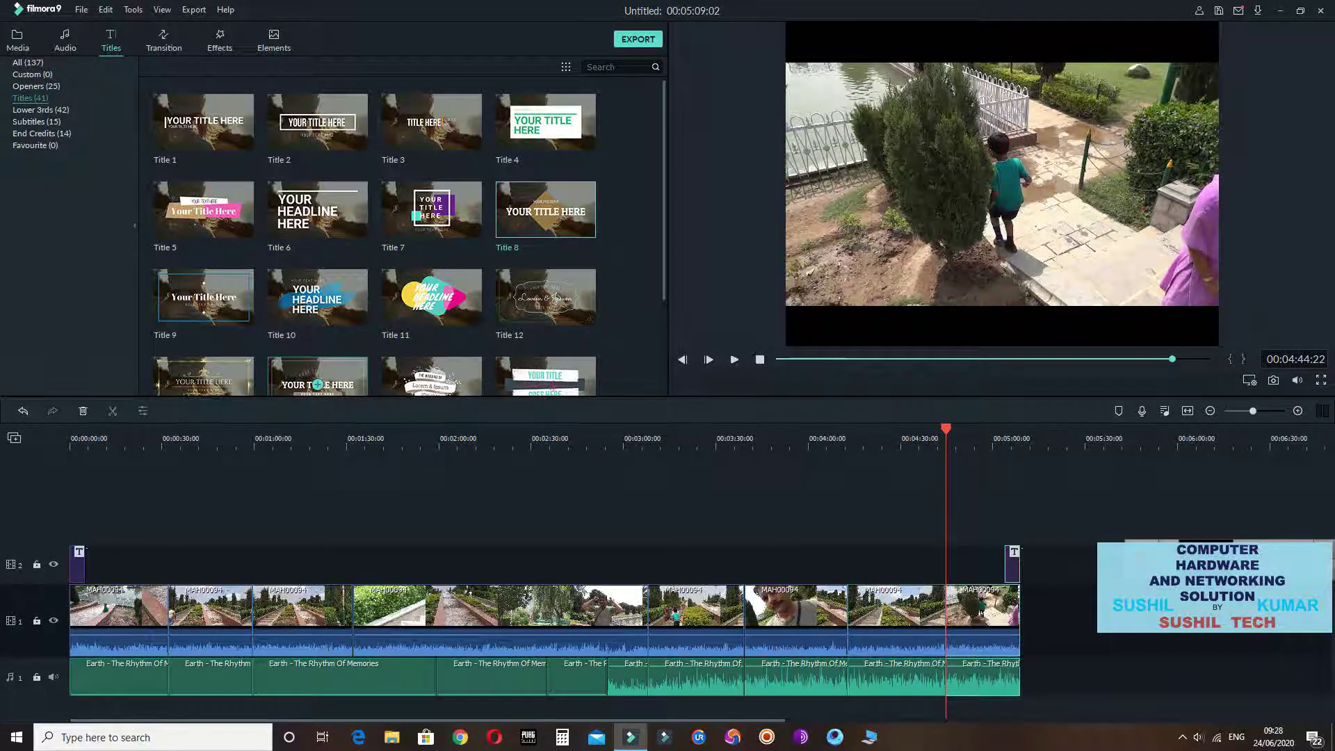
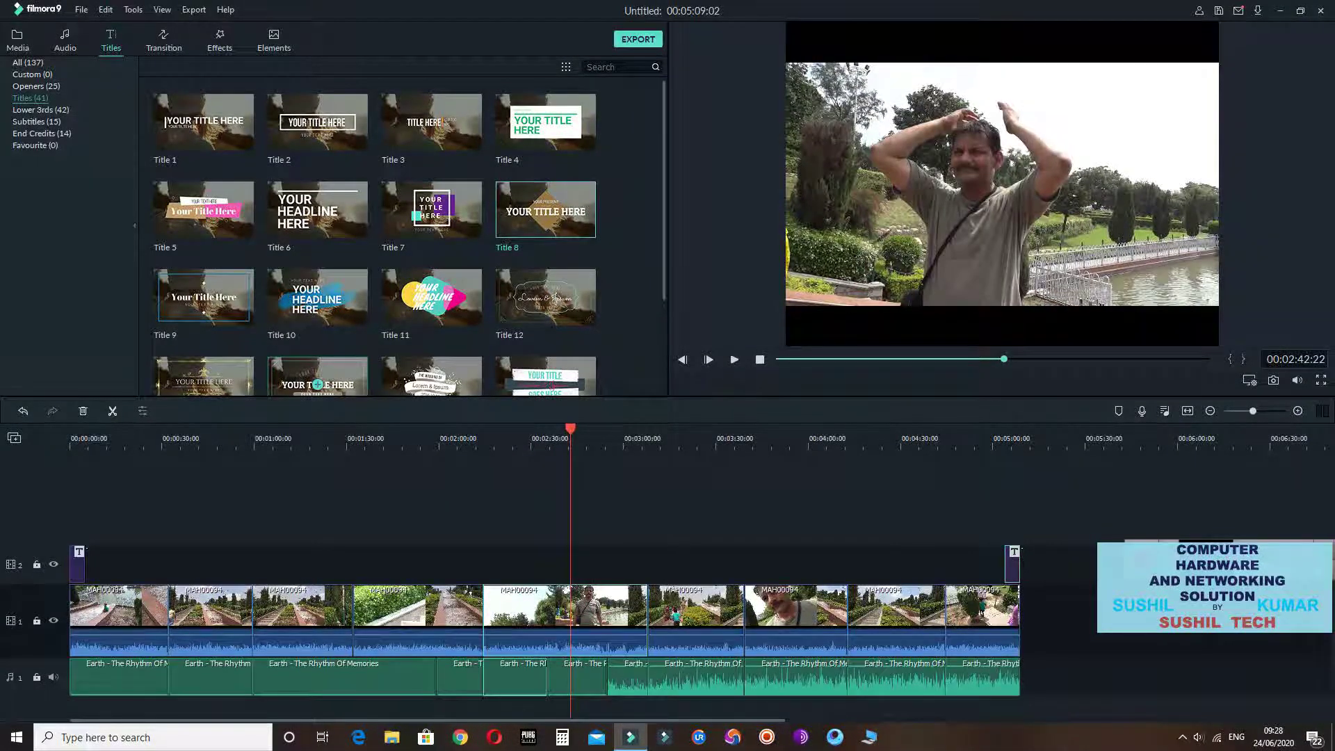
key("ctrl+b")
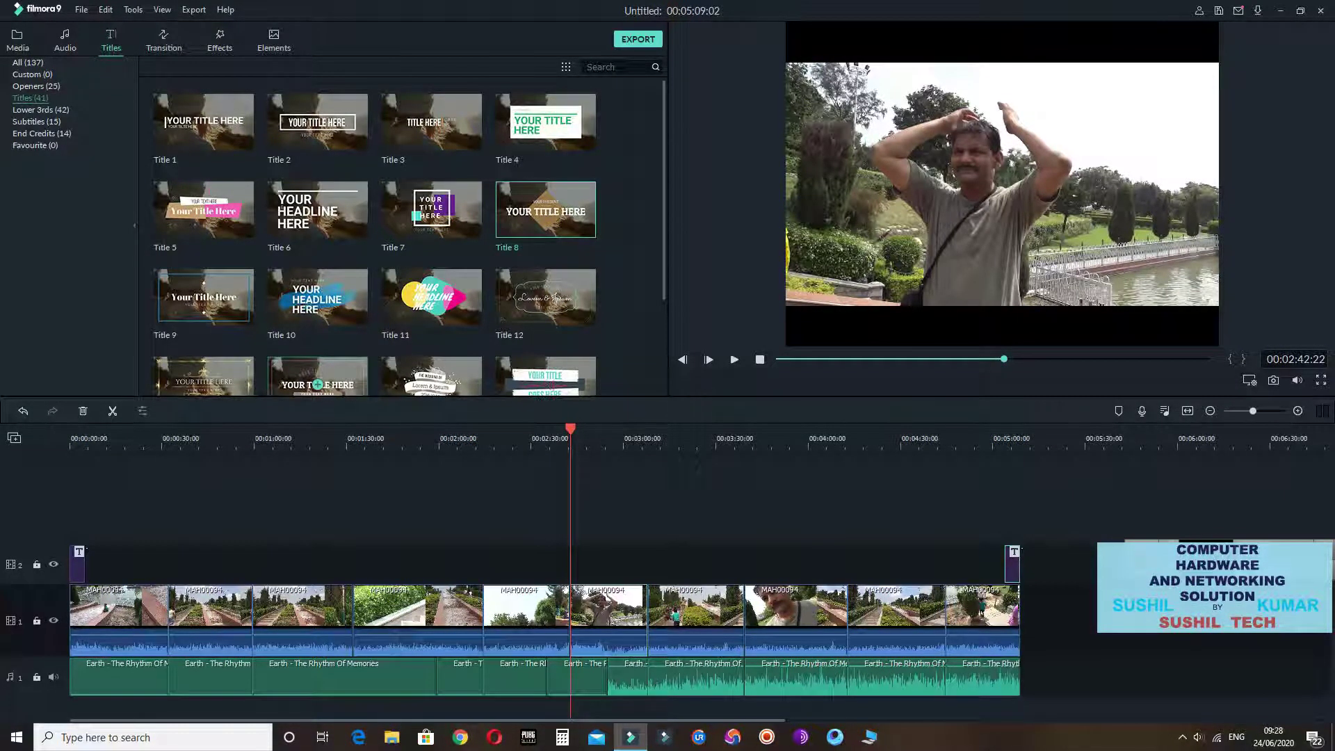
Show the transitions library and play the timeline from the first cut, at about 00:00:32
left_click(163, 40)
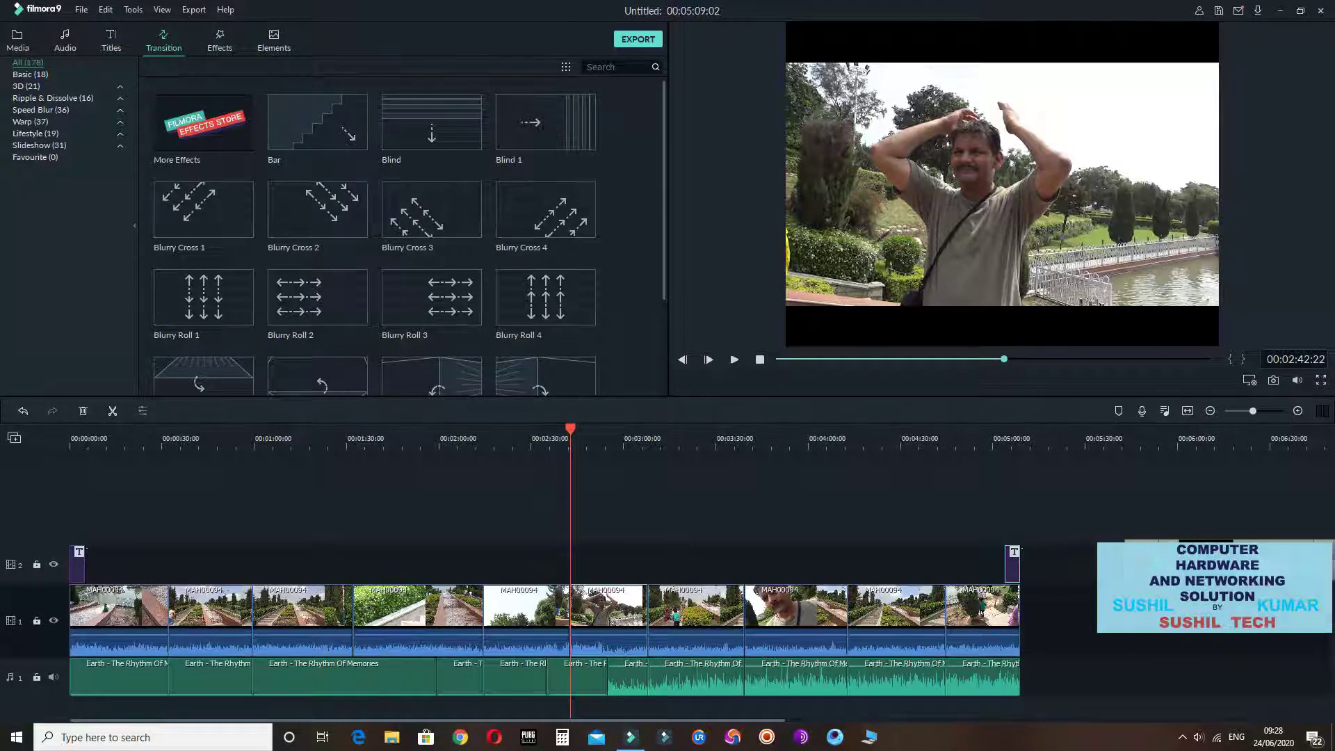
left_click_drag(570, 429, 162, 429)
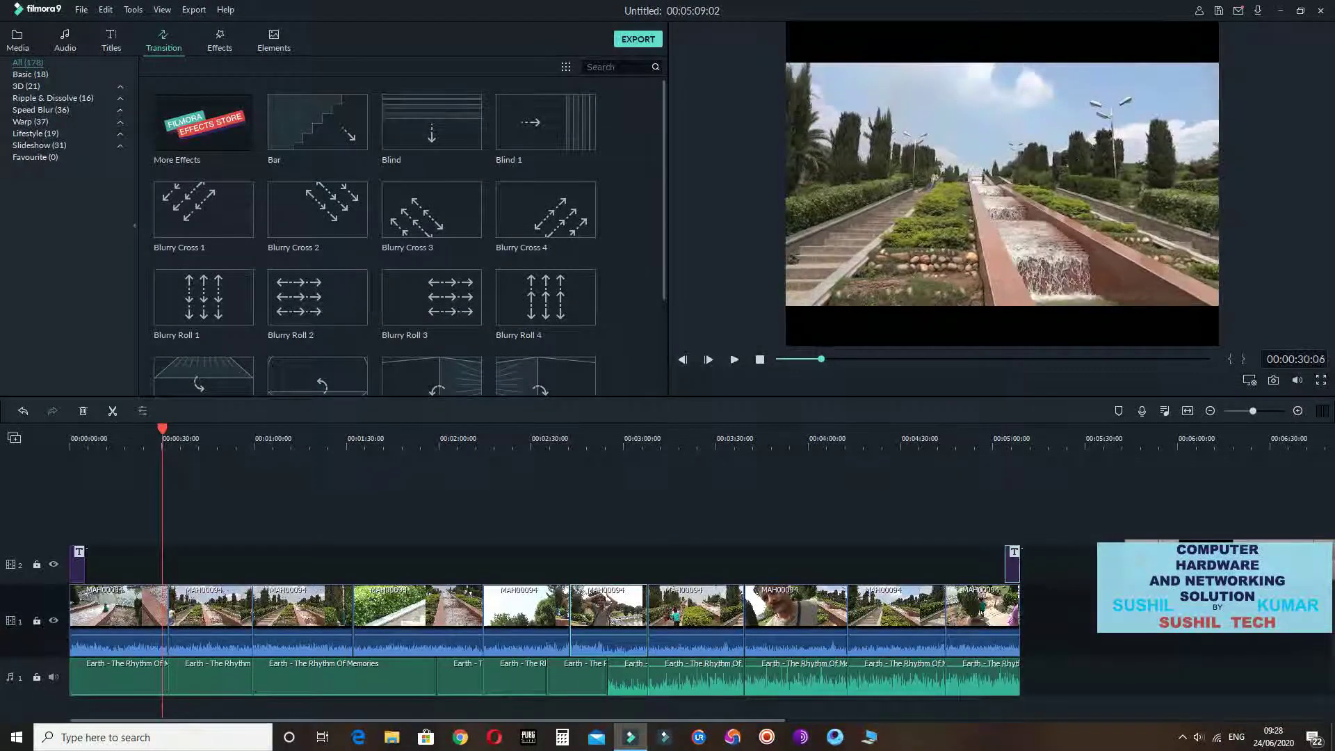
left_click_drag(1253, 411, 1269, 411)
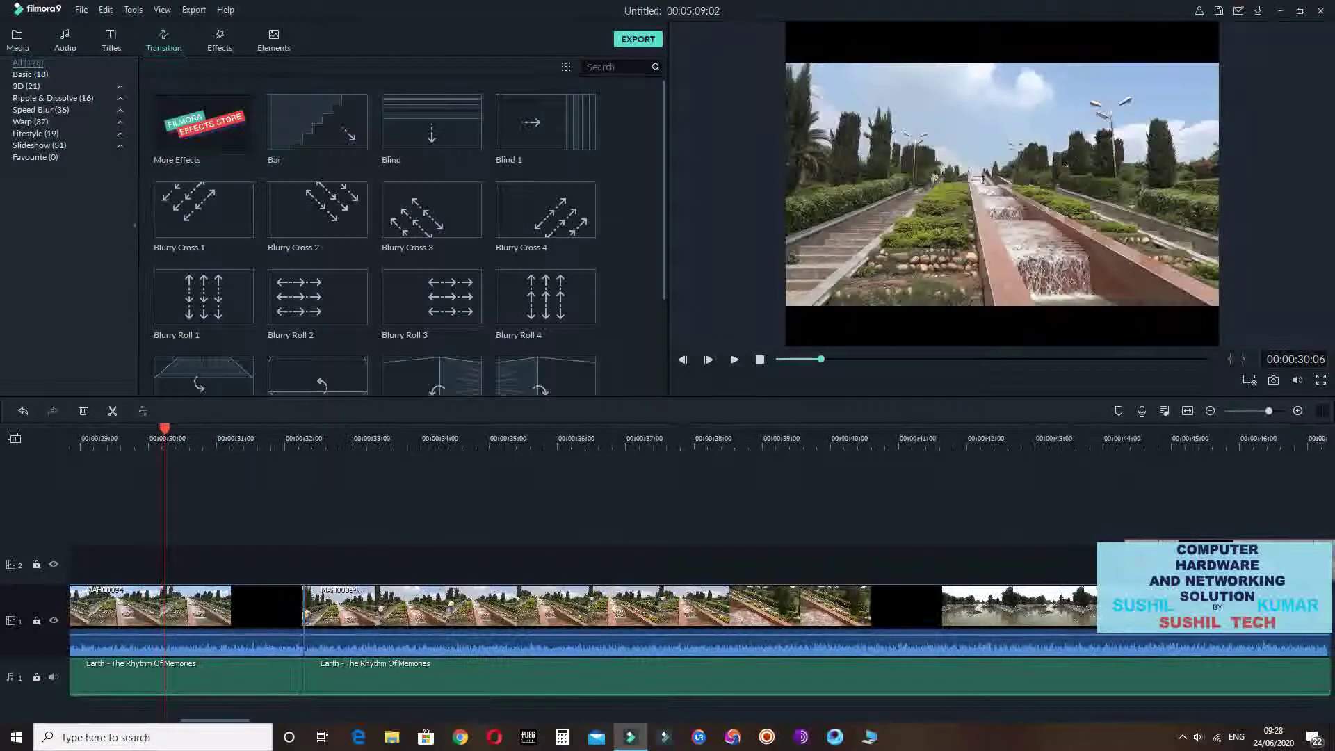
left_click_drag(165, 429, 306, 429)
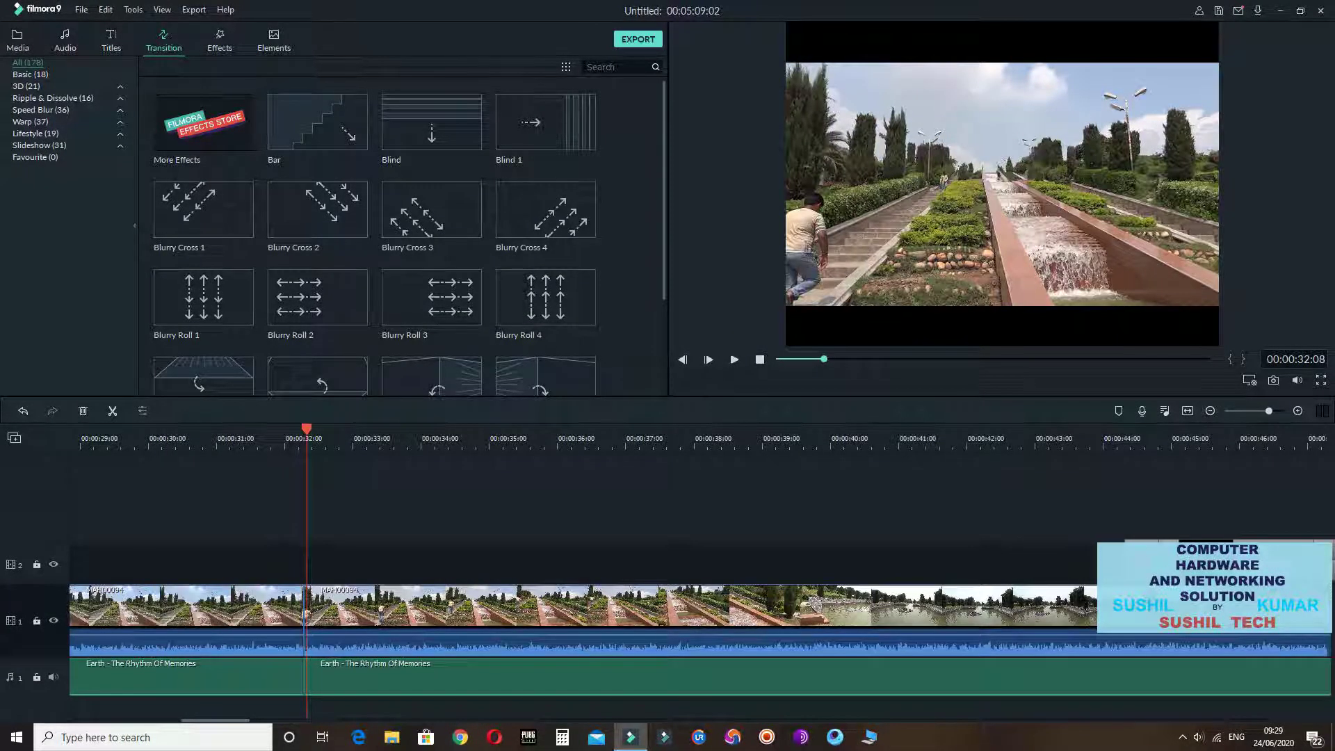
key("space")
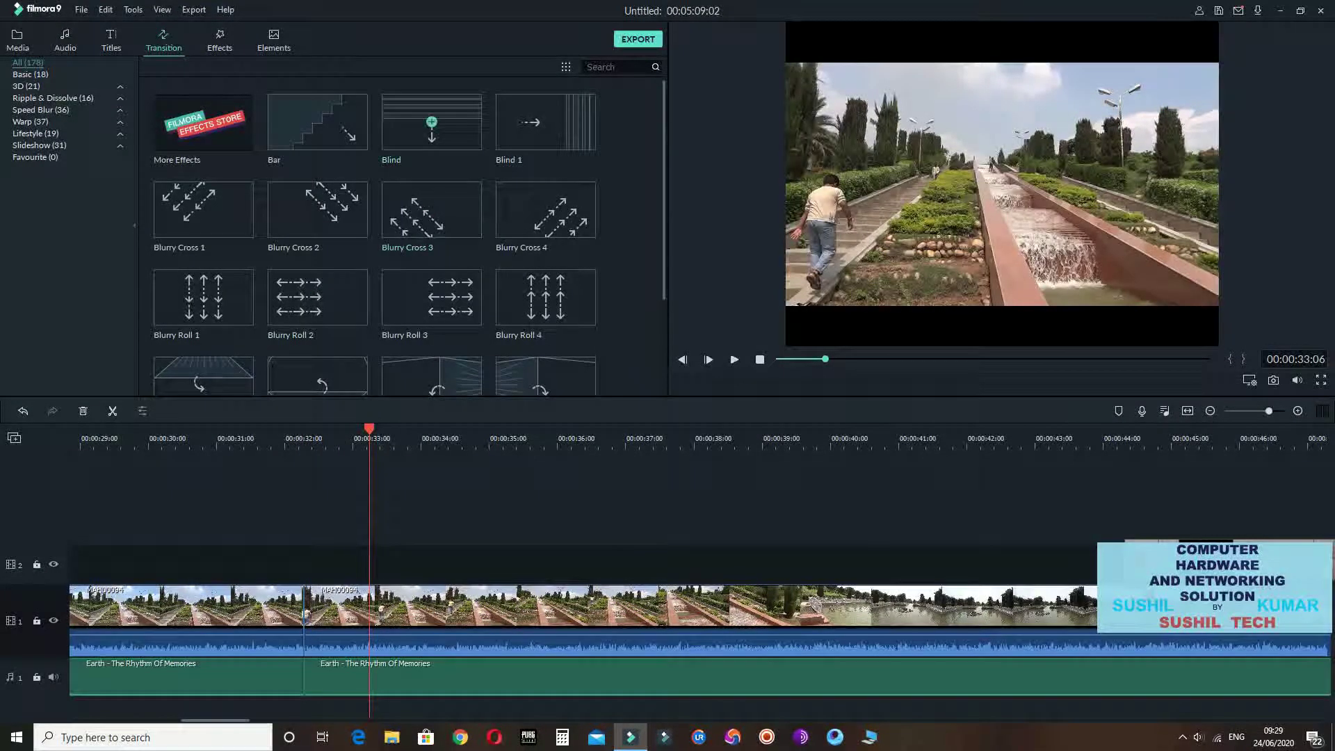
Preview the Blind, Blind 1 and Col Split transitions from the full transitions list
left_click(432, 121)
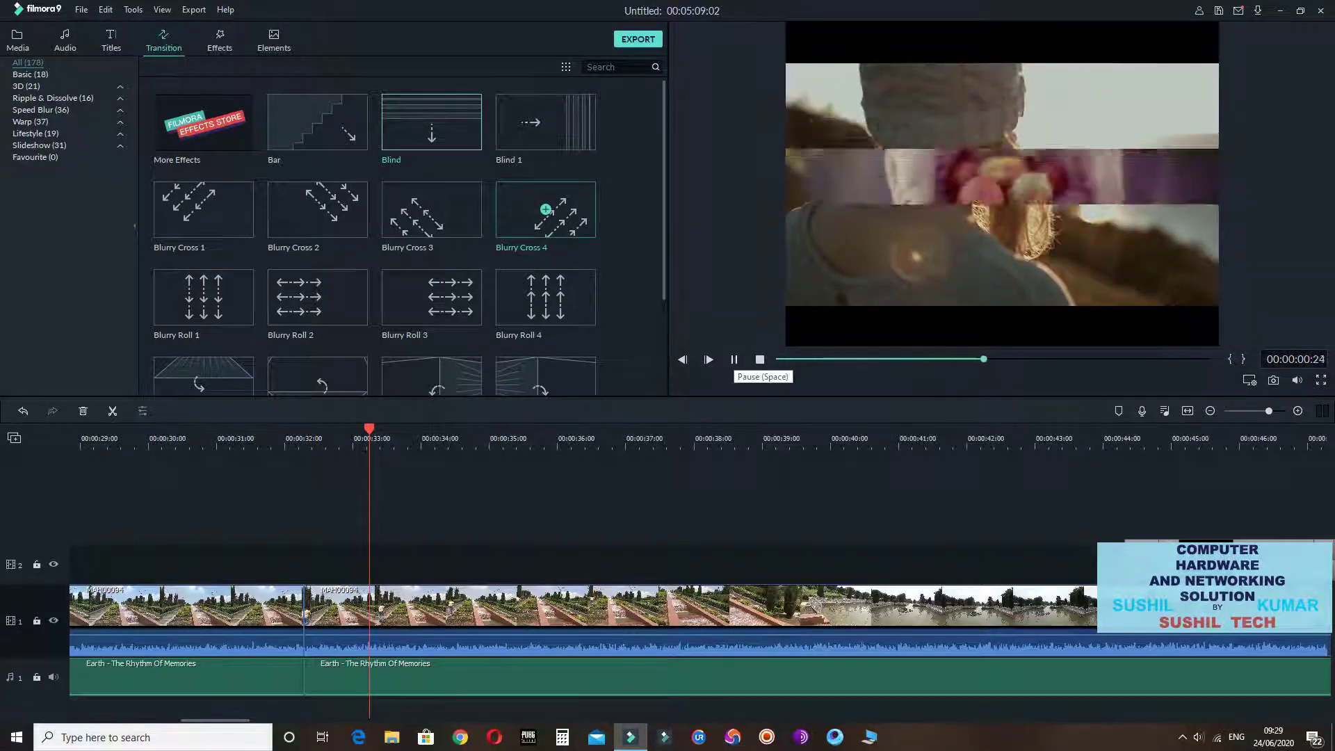
left_click(536, 125)
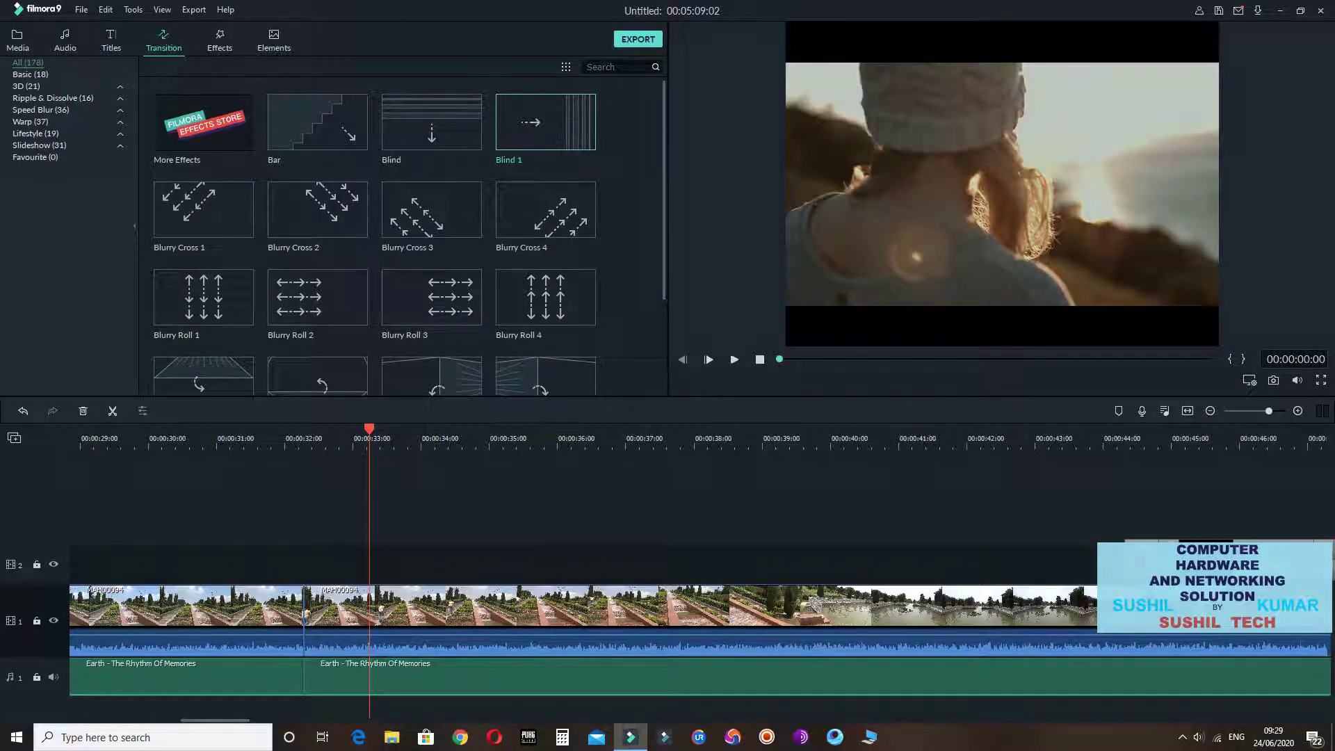
left_click(42, 63)
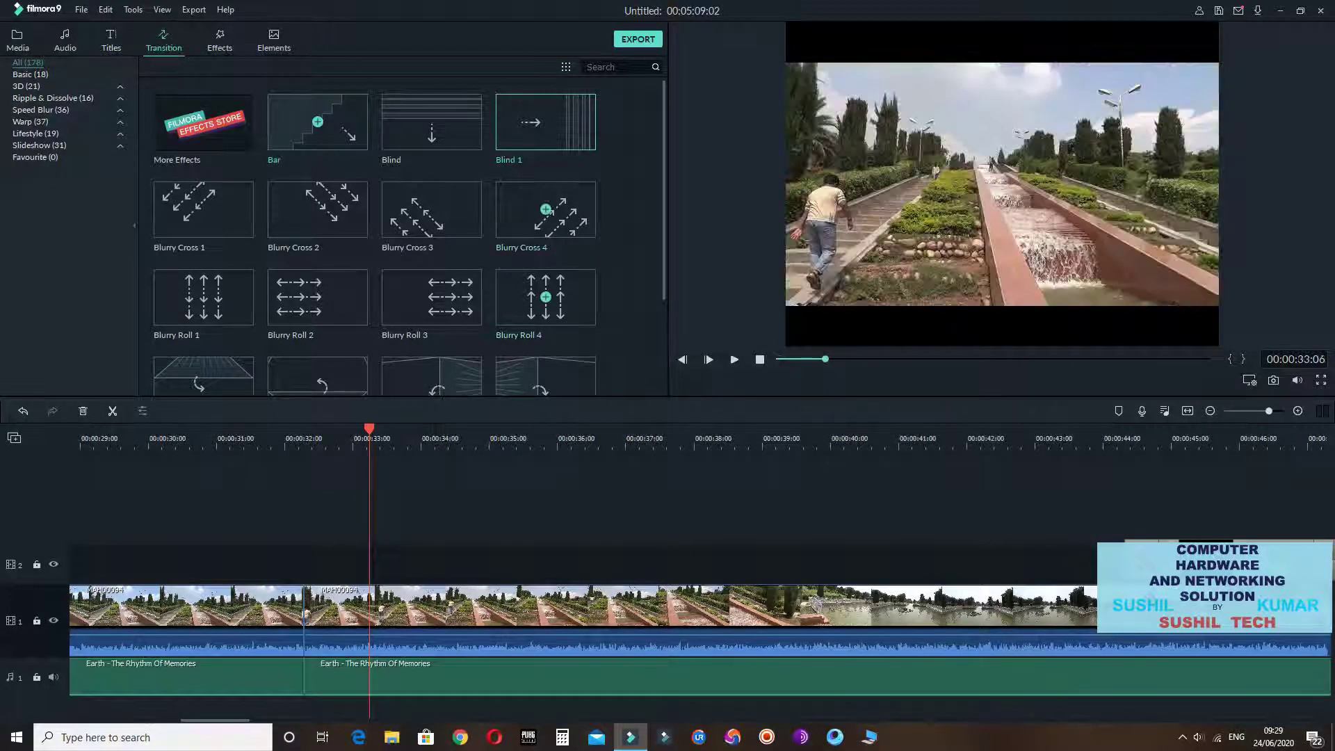
scroll(546, 296, "down", 5)
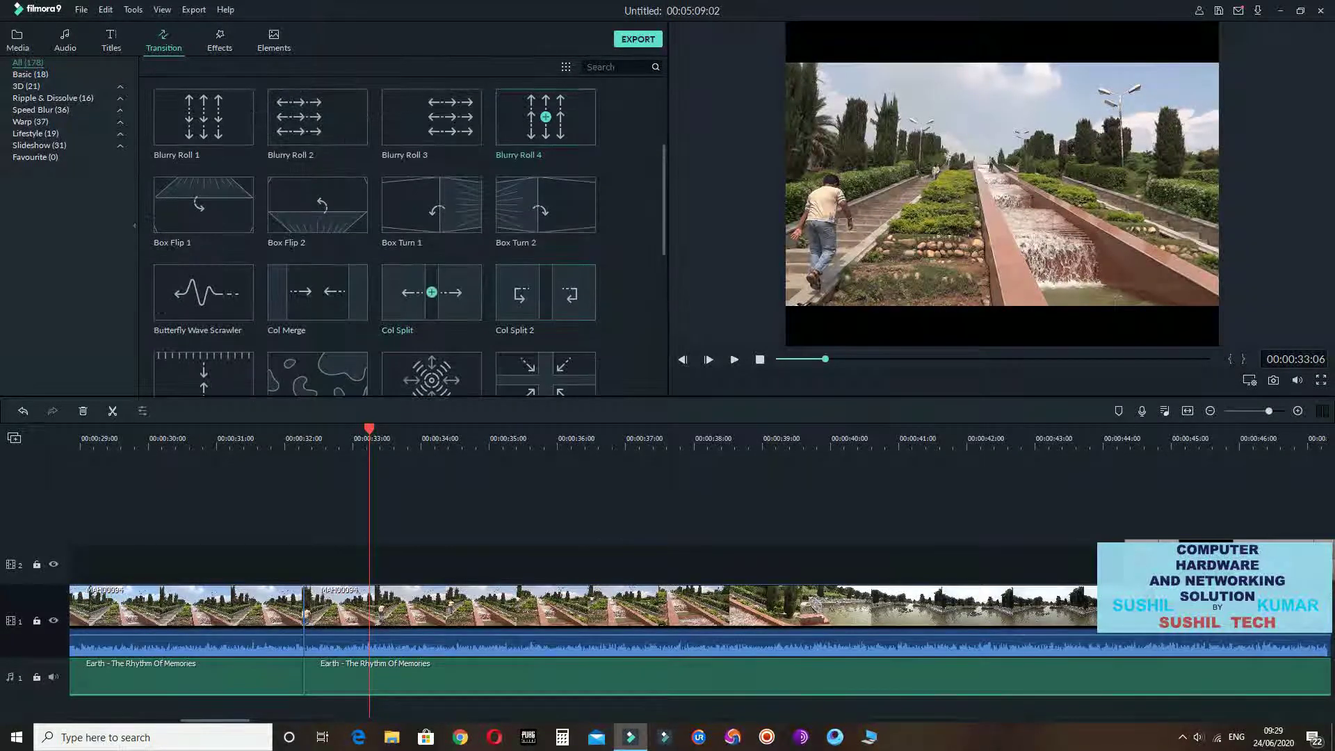
left_click(431, 292)
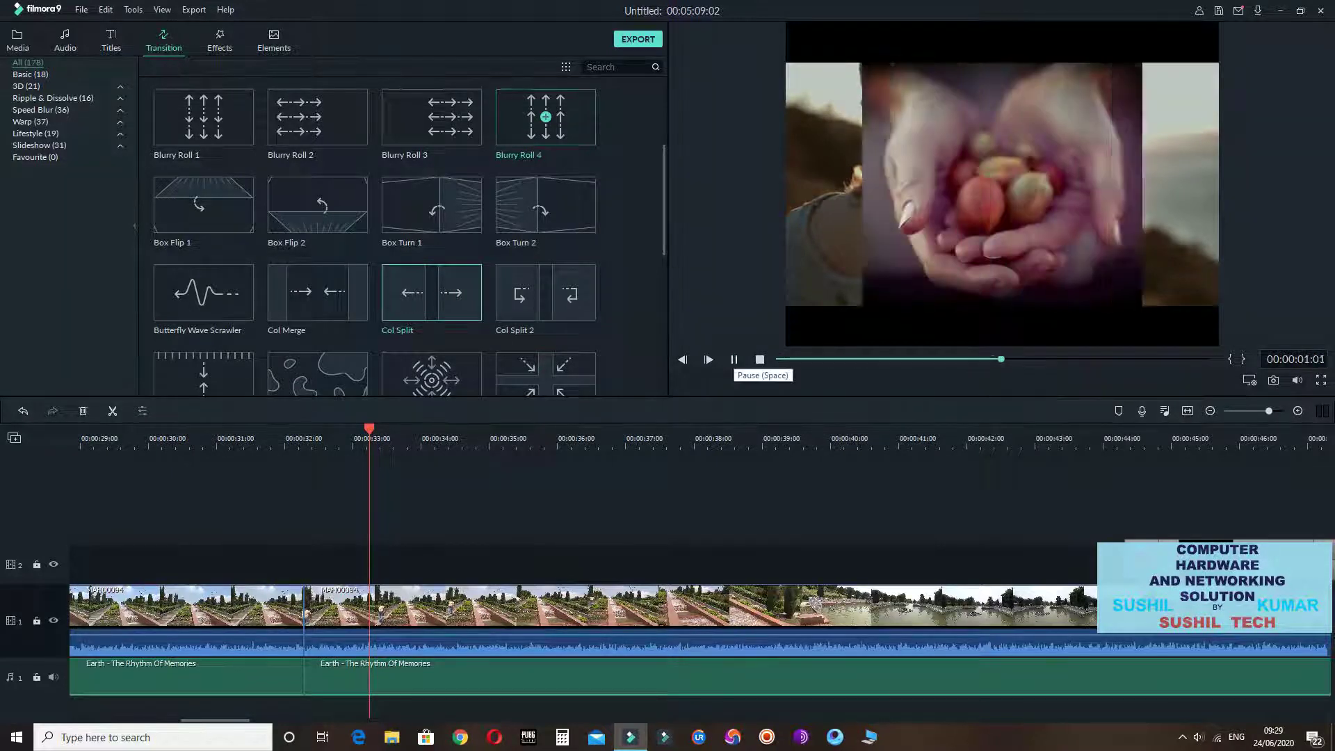
Play the footage across the first cut without a transition, starting from 00:00:32:05
left_click_drag(369, 430, 298, 429)
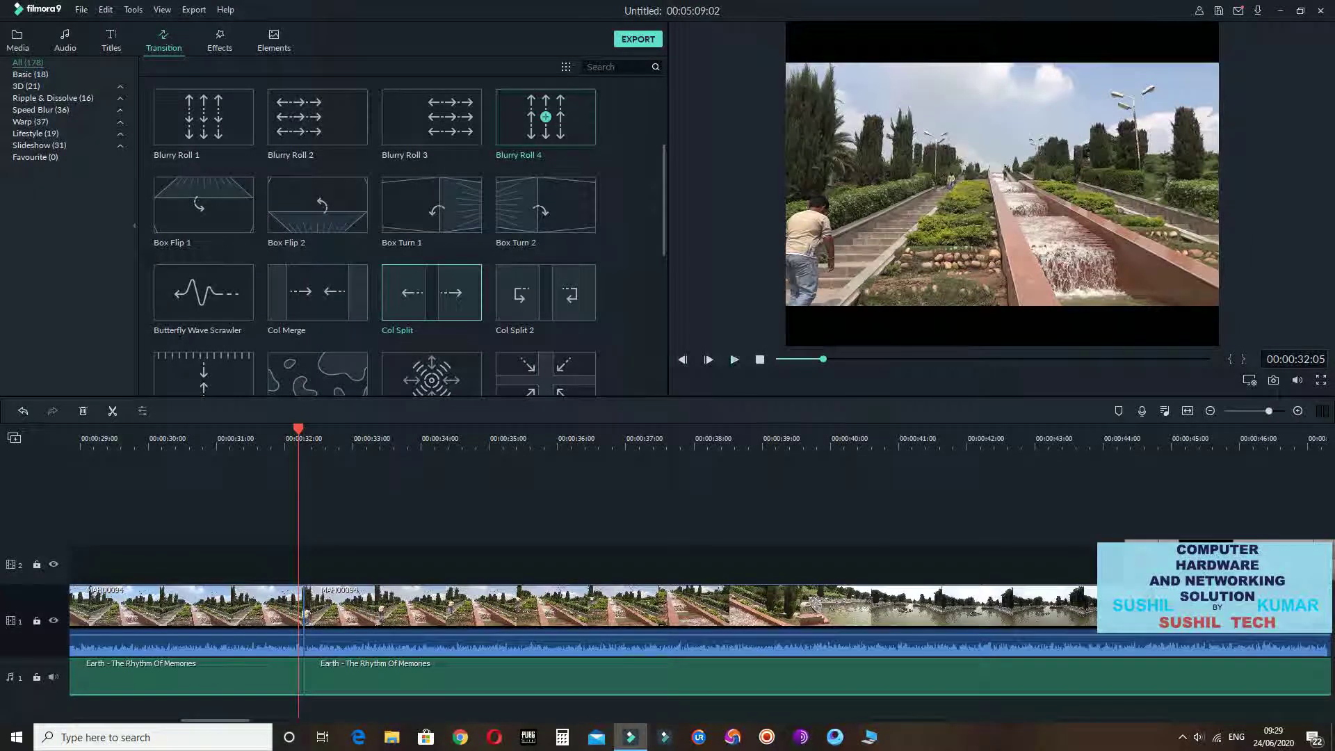
key("space")
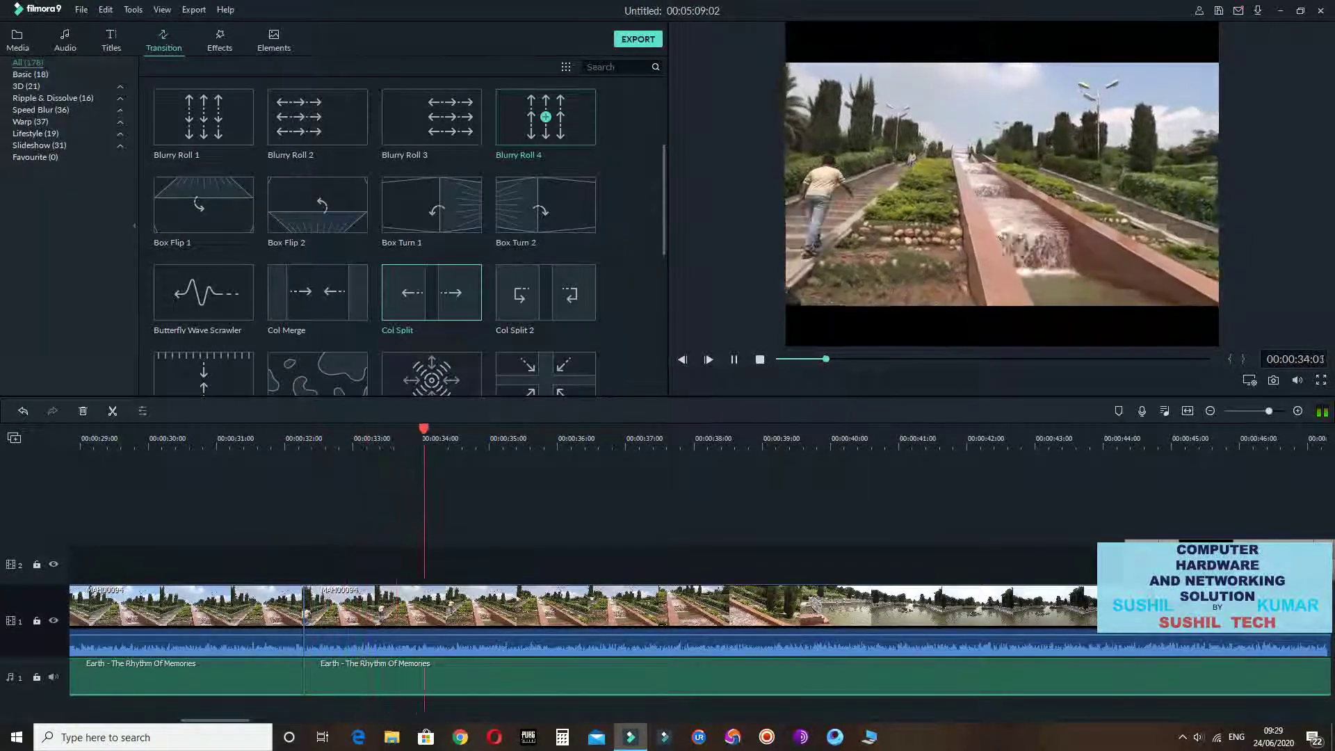
left_click(734, 360)
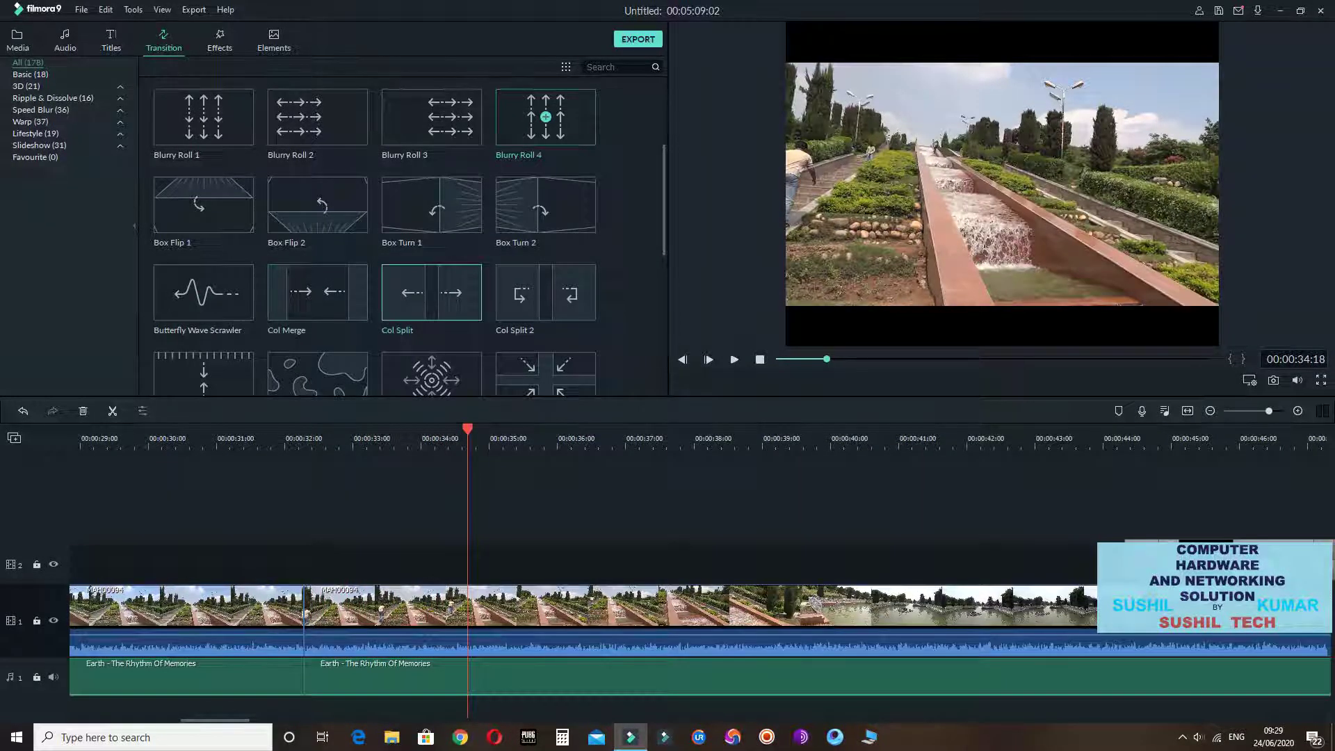
Try the Col Split transition on the cut near 00:00:32 and play across it
left_click_drag(431, 292, 304, 619)
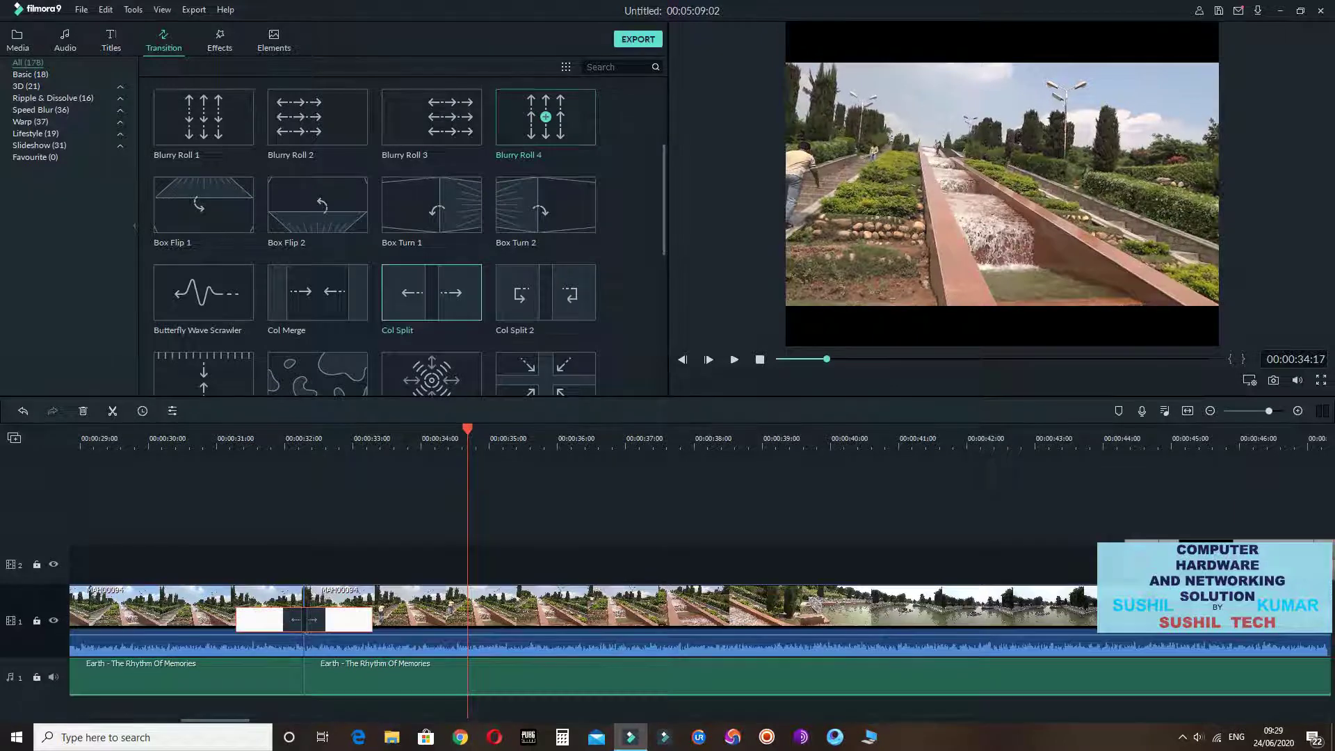
left_click_drag(468, 429, 228, 429)
key("space")
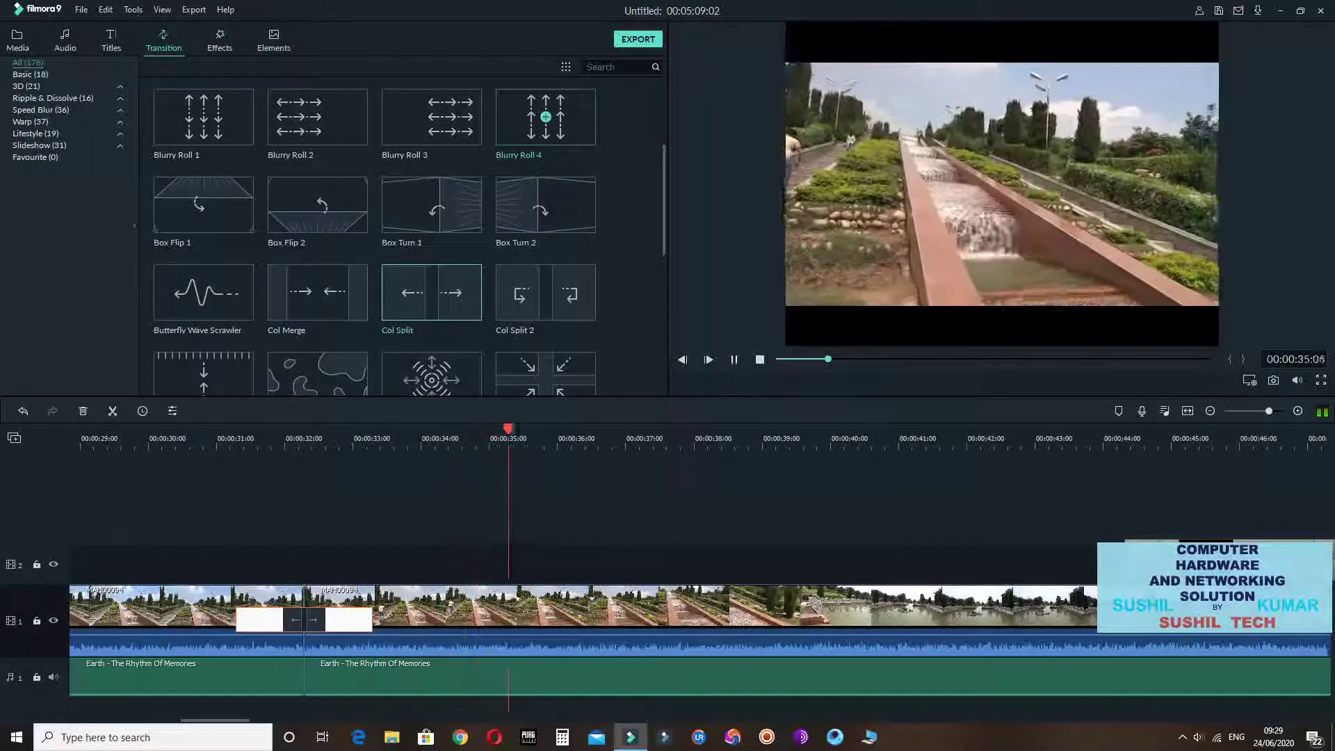
key("space")
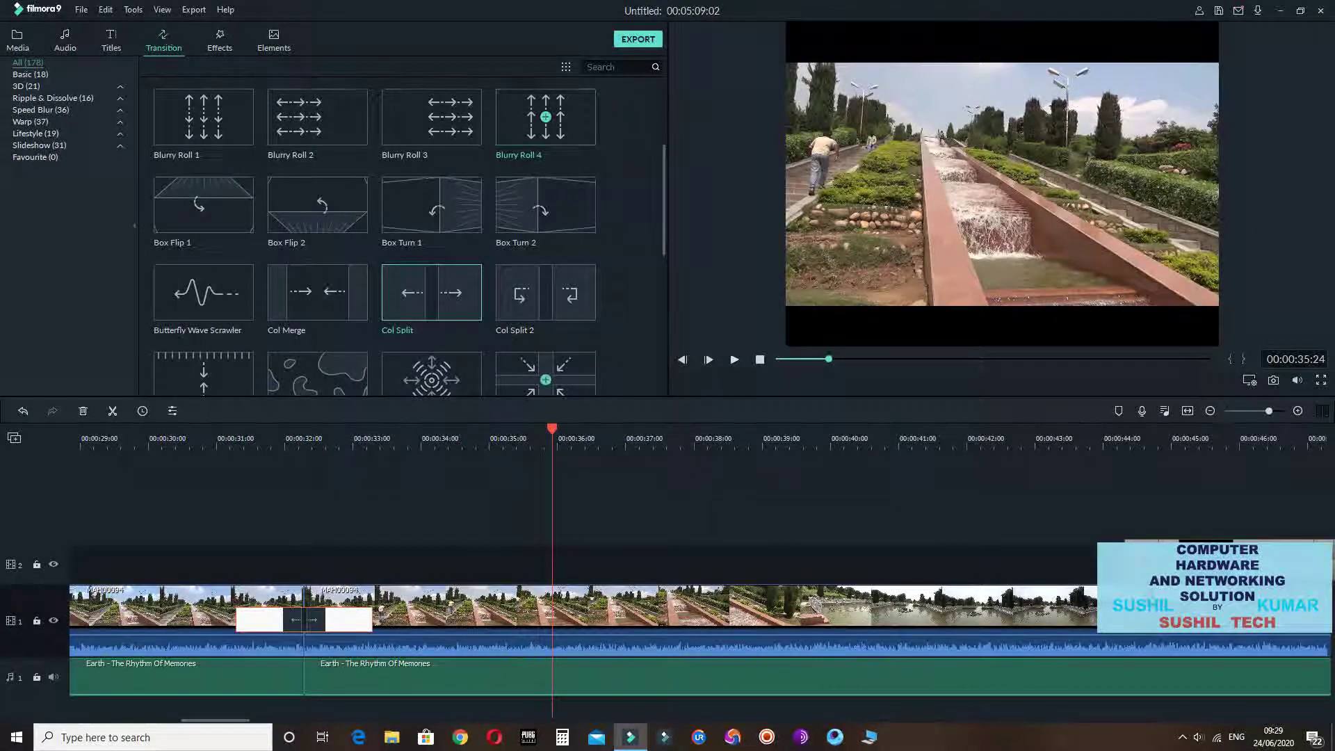
Replace the transition at the 00:00:32 cut with Col Merge and play it back
left_click_drag(318, 292, 306, 620)
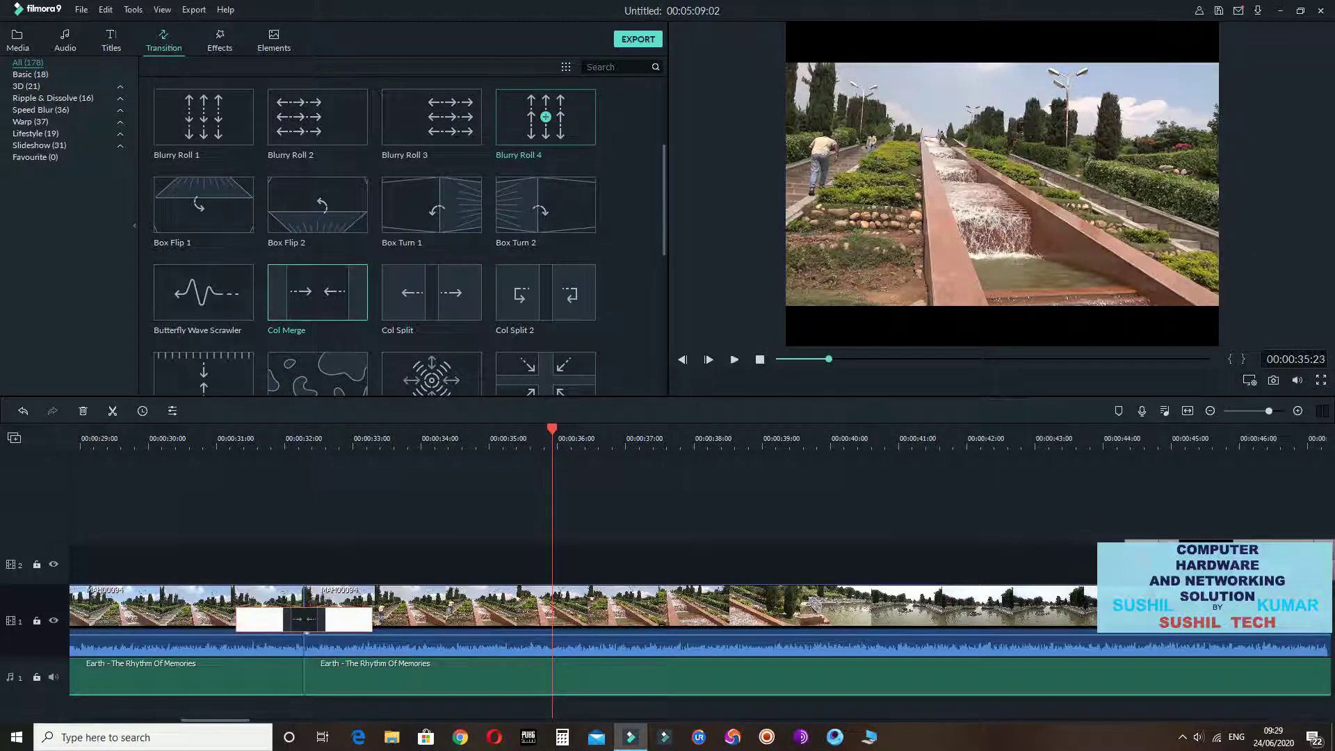
left_click_drag(552, 429, 233, 429)
left_click(734, 358)
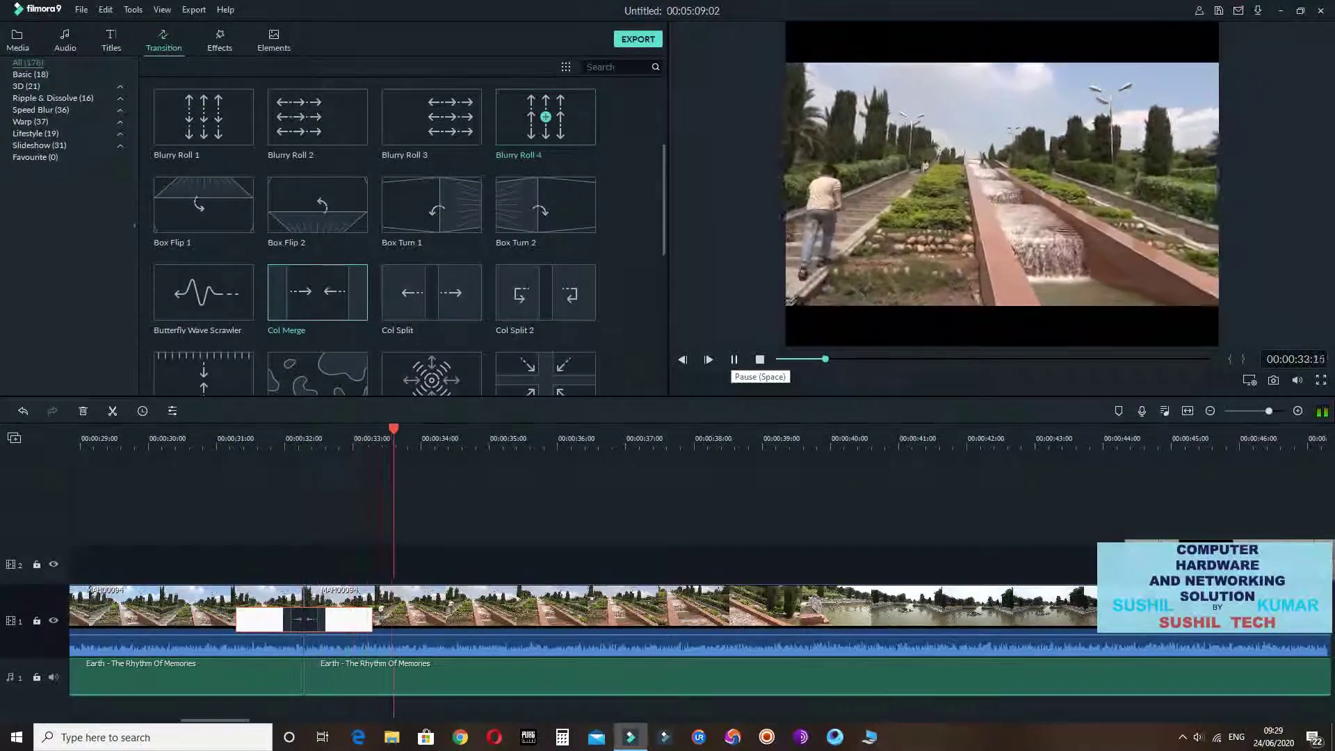
left_click(734, 359)
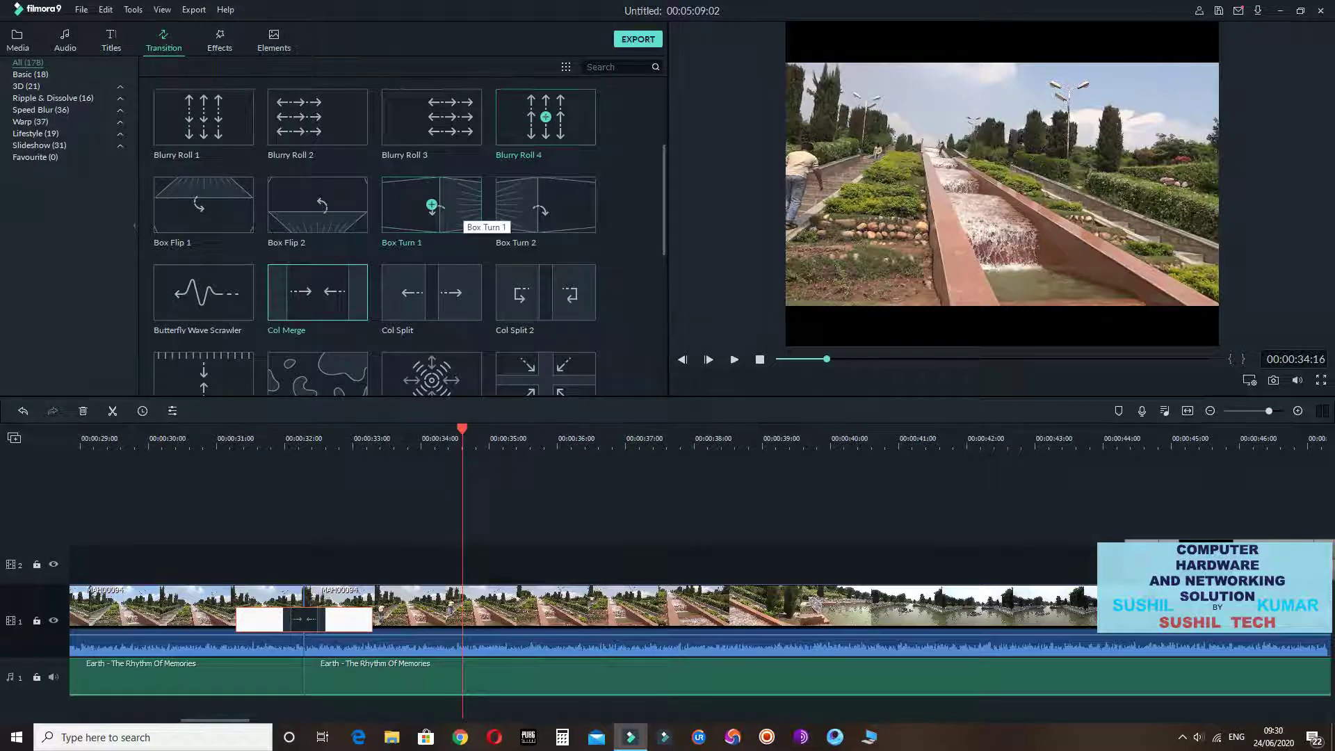
Replace the transition at the 00:00:32 cut with Box Turn 1 and play it from 00:00:31:07
left_click_drag(462, 208, 304, 619)
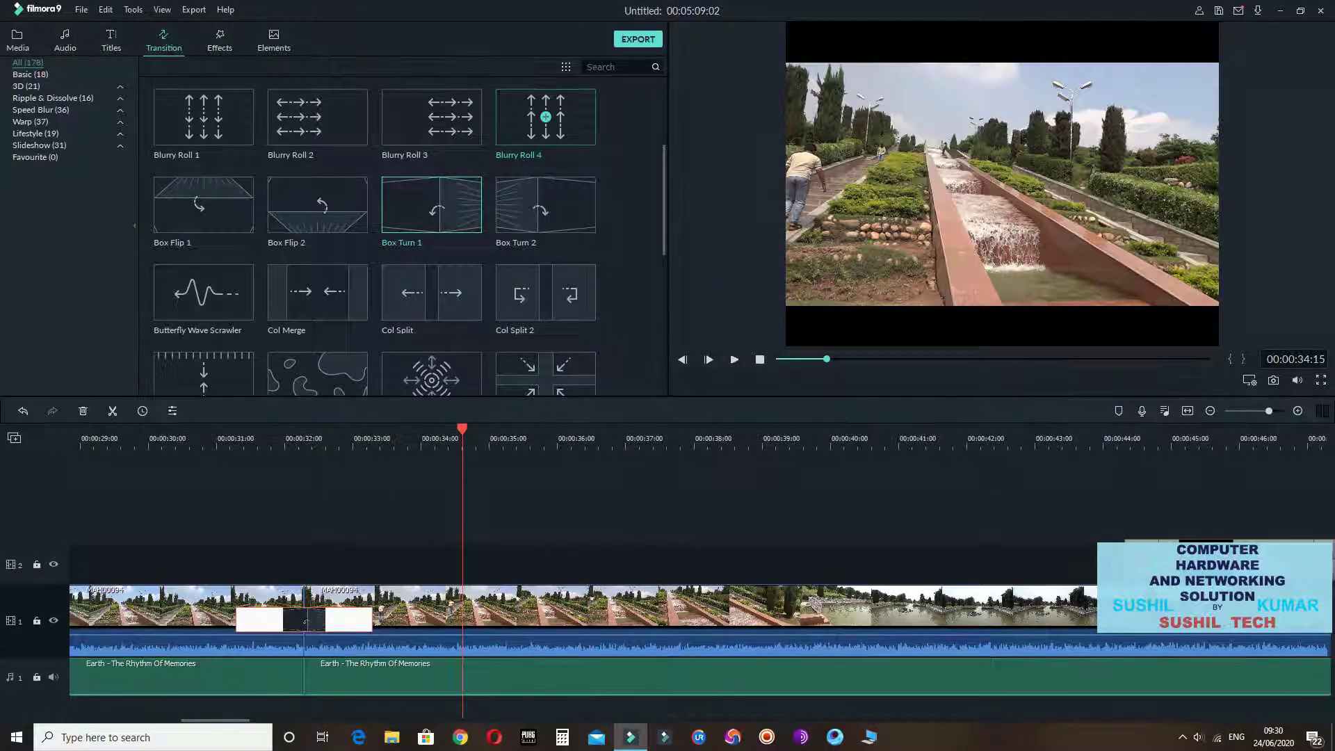
left_click_drag(462, 429, 236, 429)
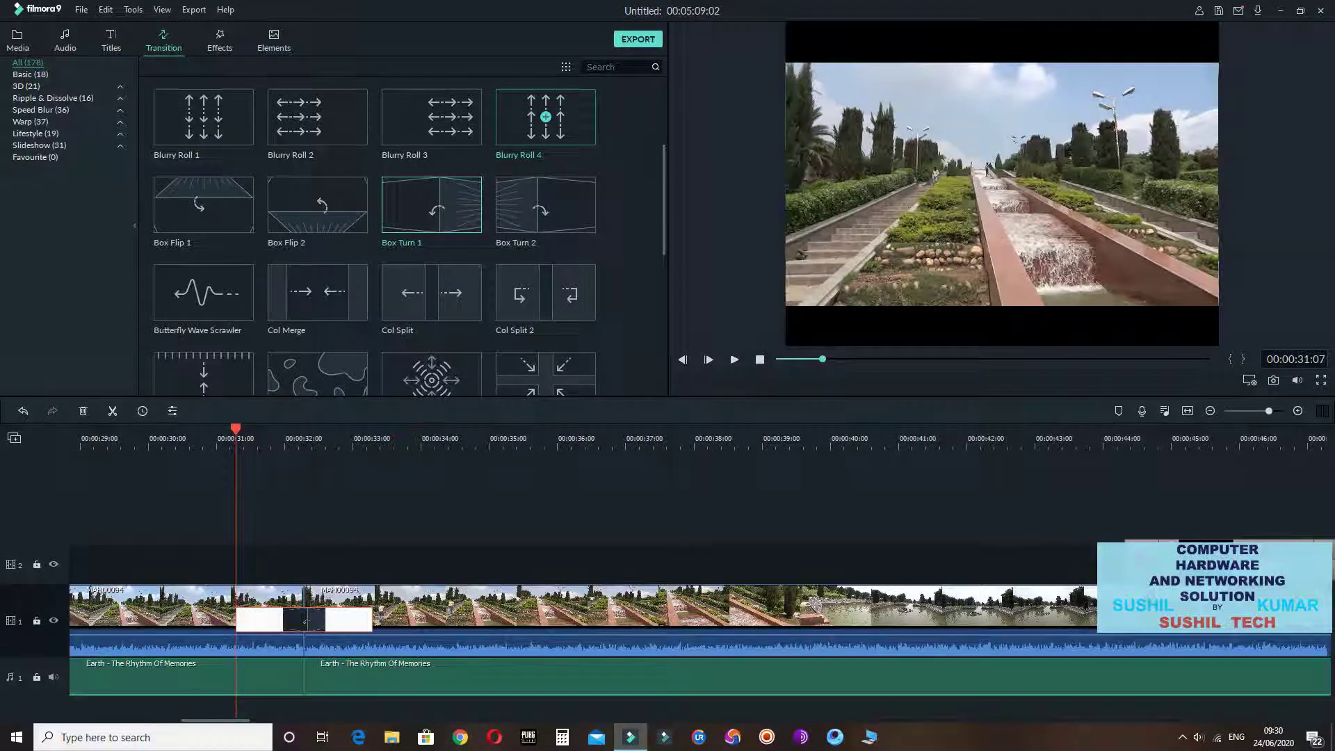
left_click(733, 360)
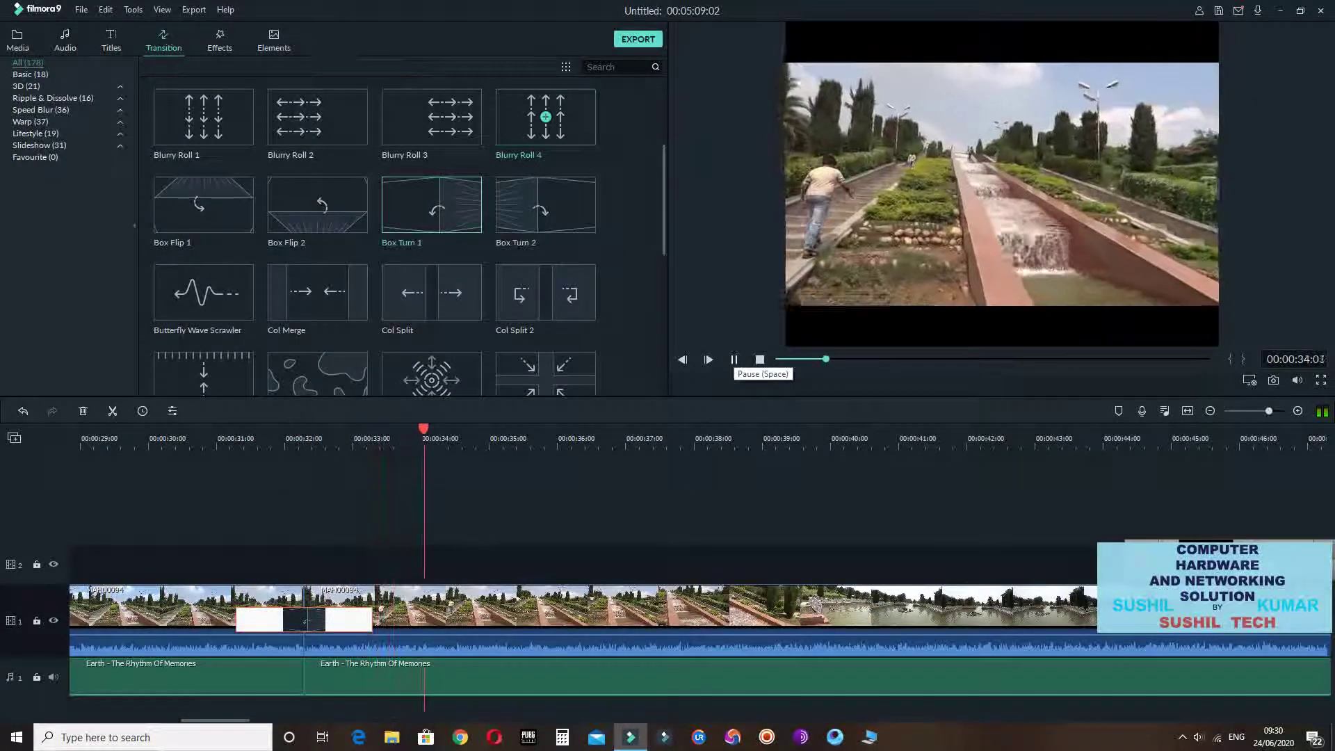
left_click(734, 360)
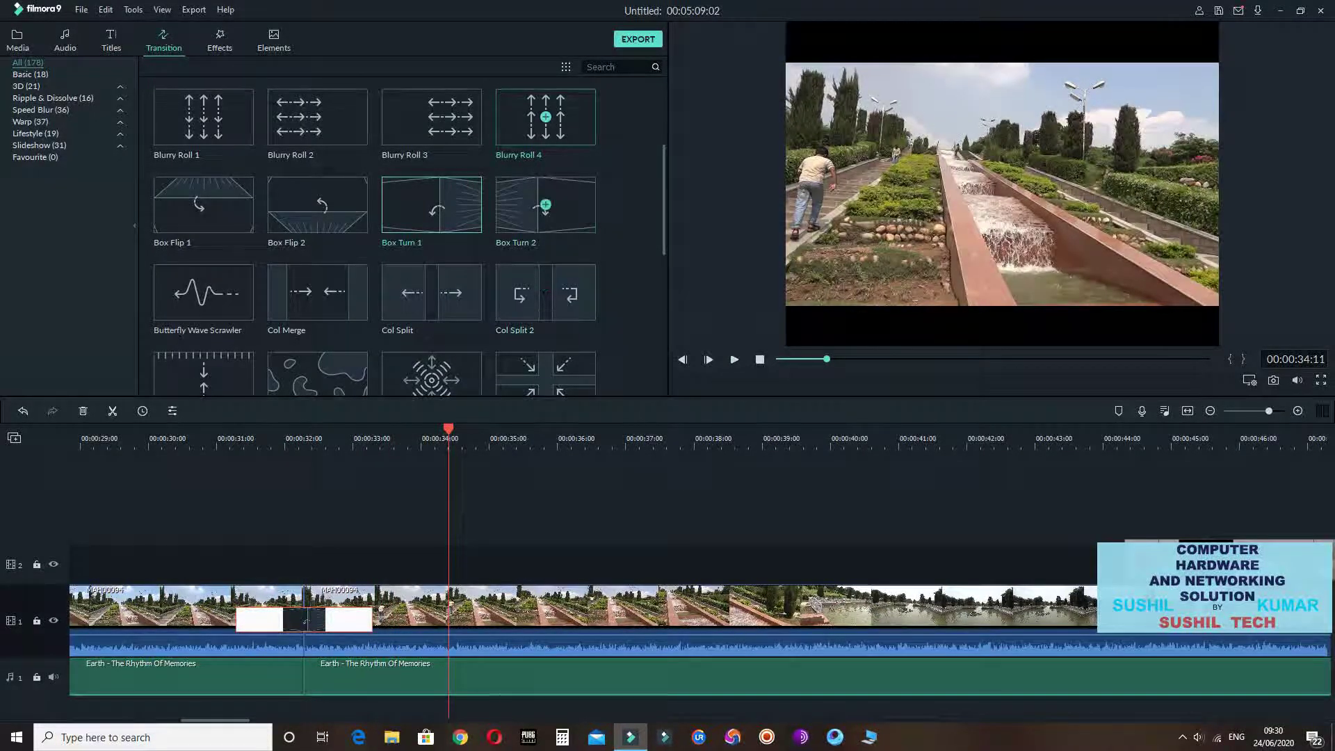
Replace the transition at the 00:00:32 cut with Box Turn 2 and play it from 00:00:31:05
left_click(546, 116)
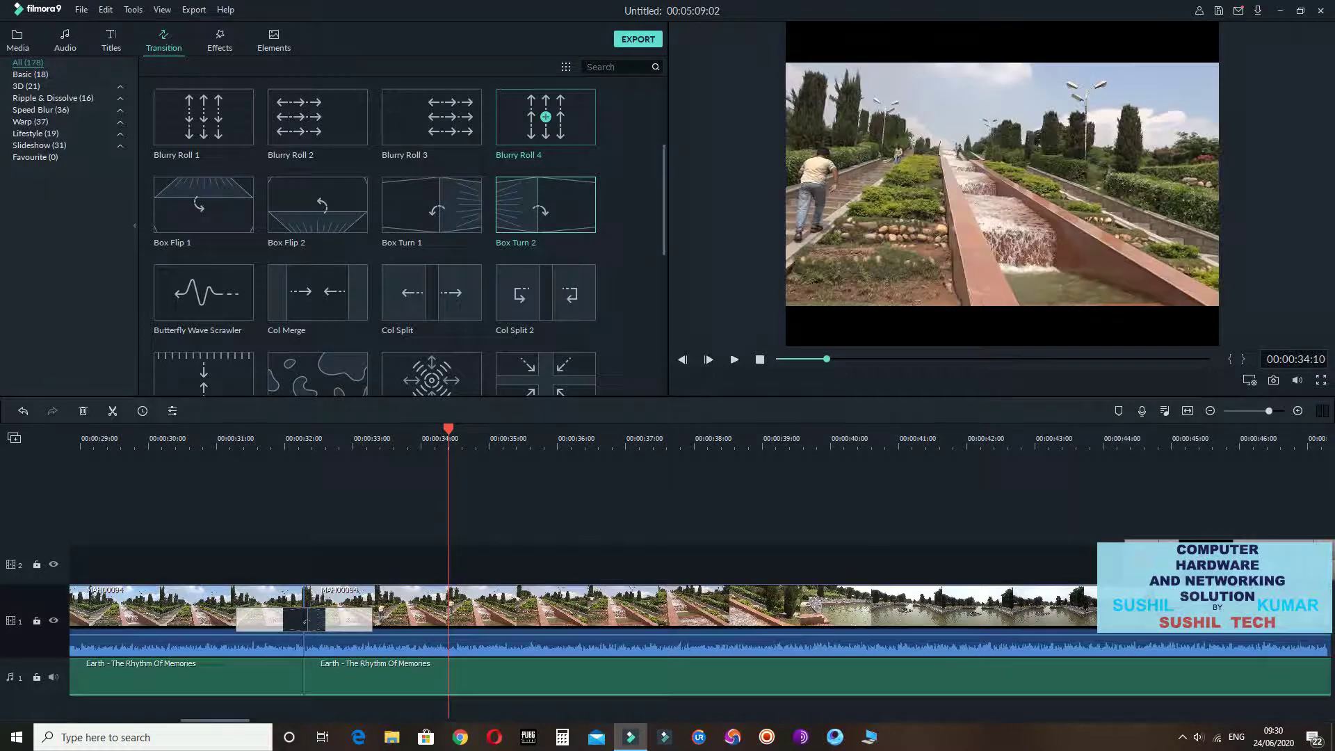
left_click_drag(449, 429, 230, 429)
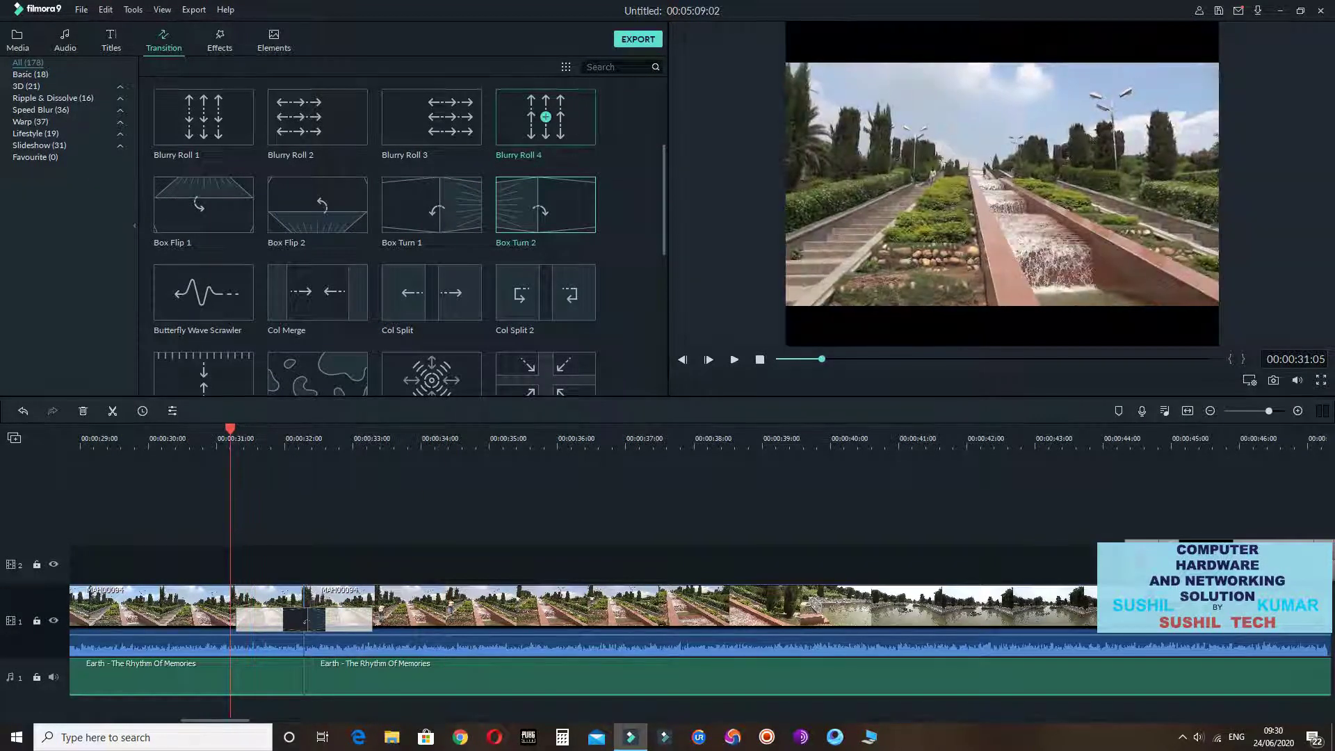
left_click(734, 360)
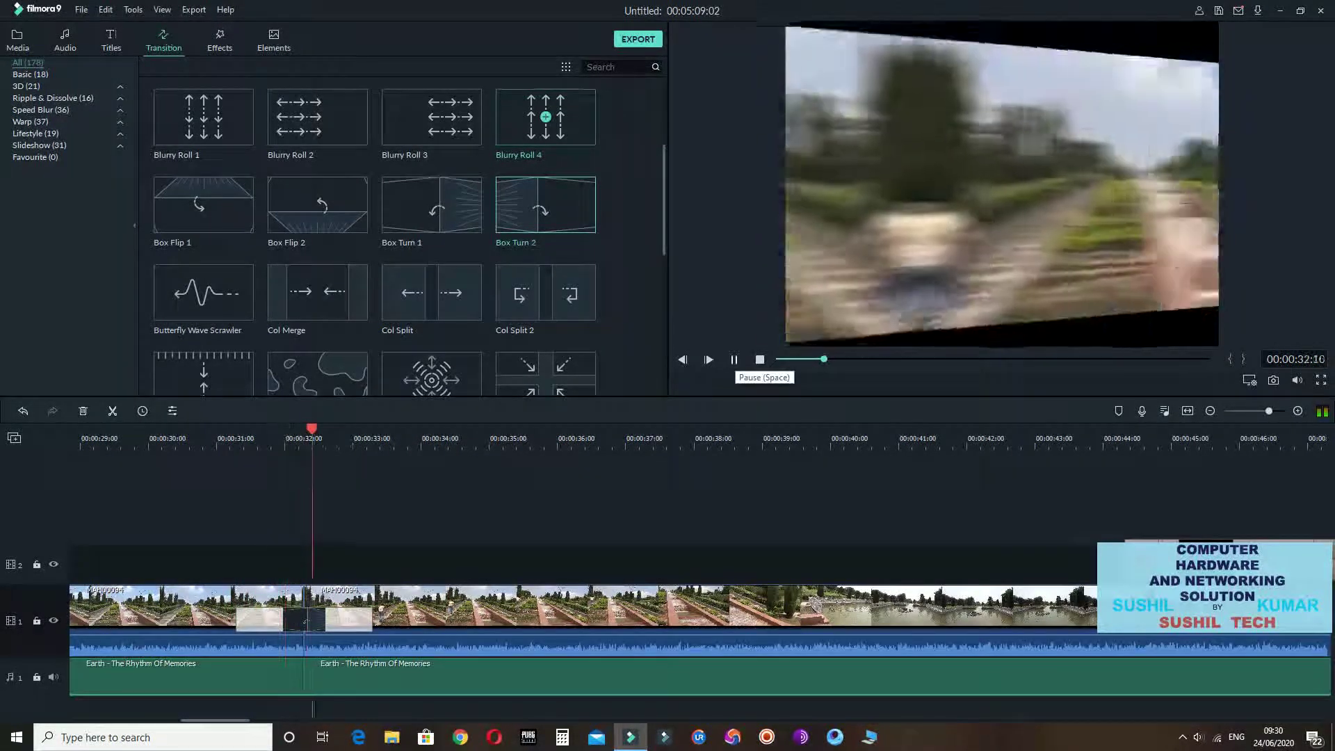
left_click(733, 360)
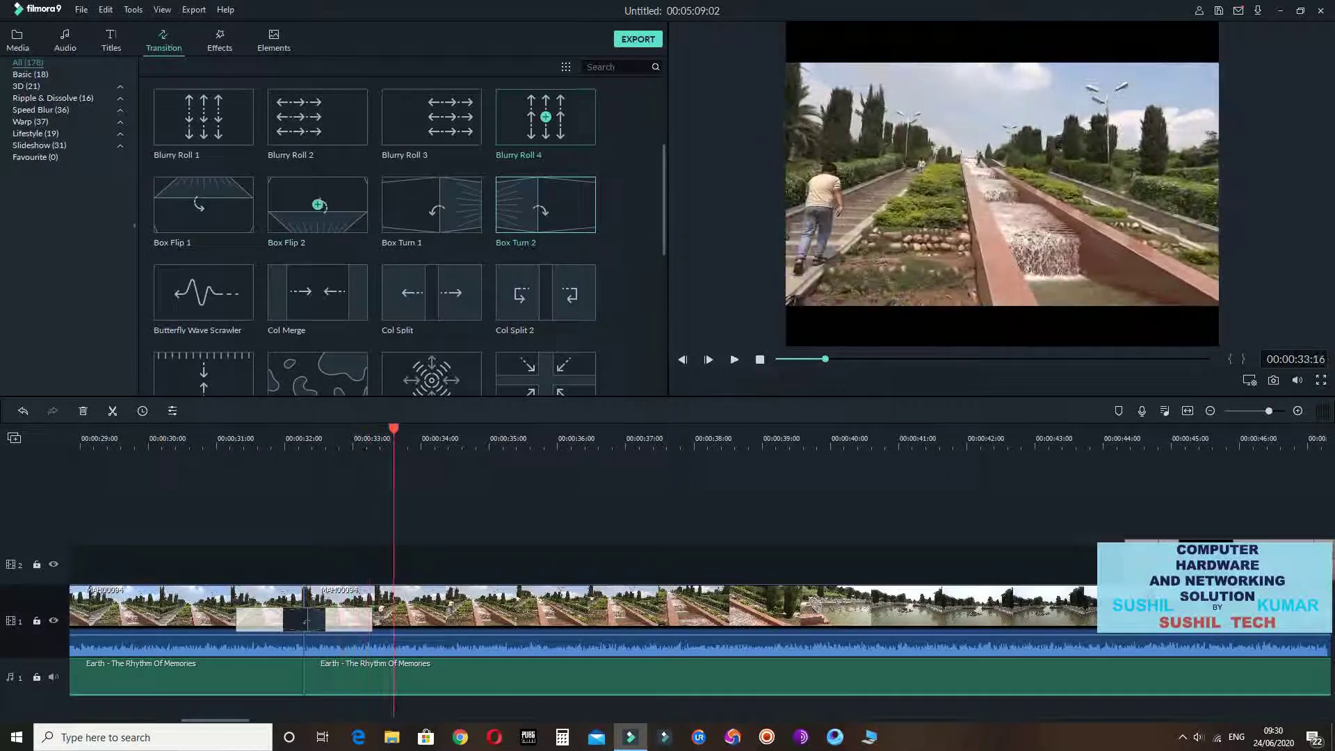
Replace the transition at the 00:00:32 cut with Box Flip 2 and play across the cut
left_click(304, 619)
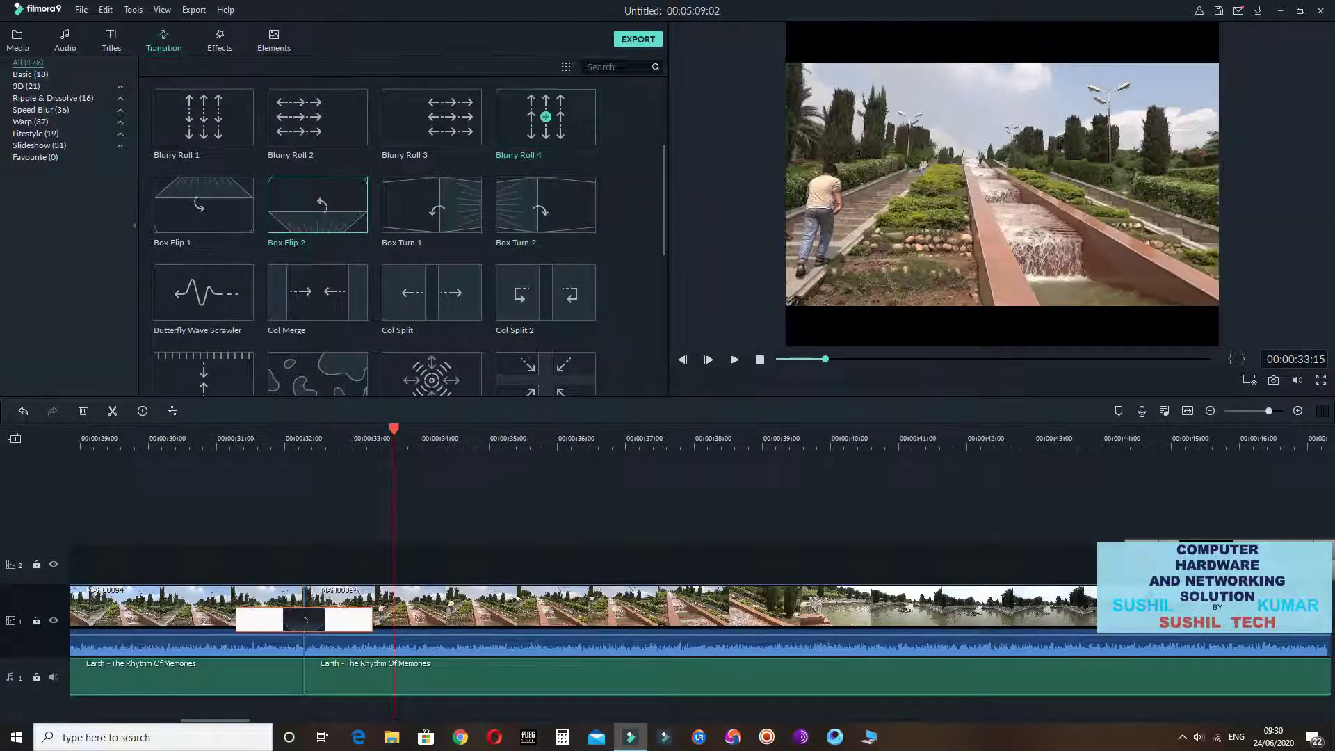
left_click_drag(393, 429, 233, 430)
key("space")
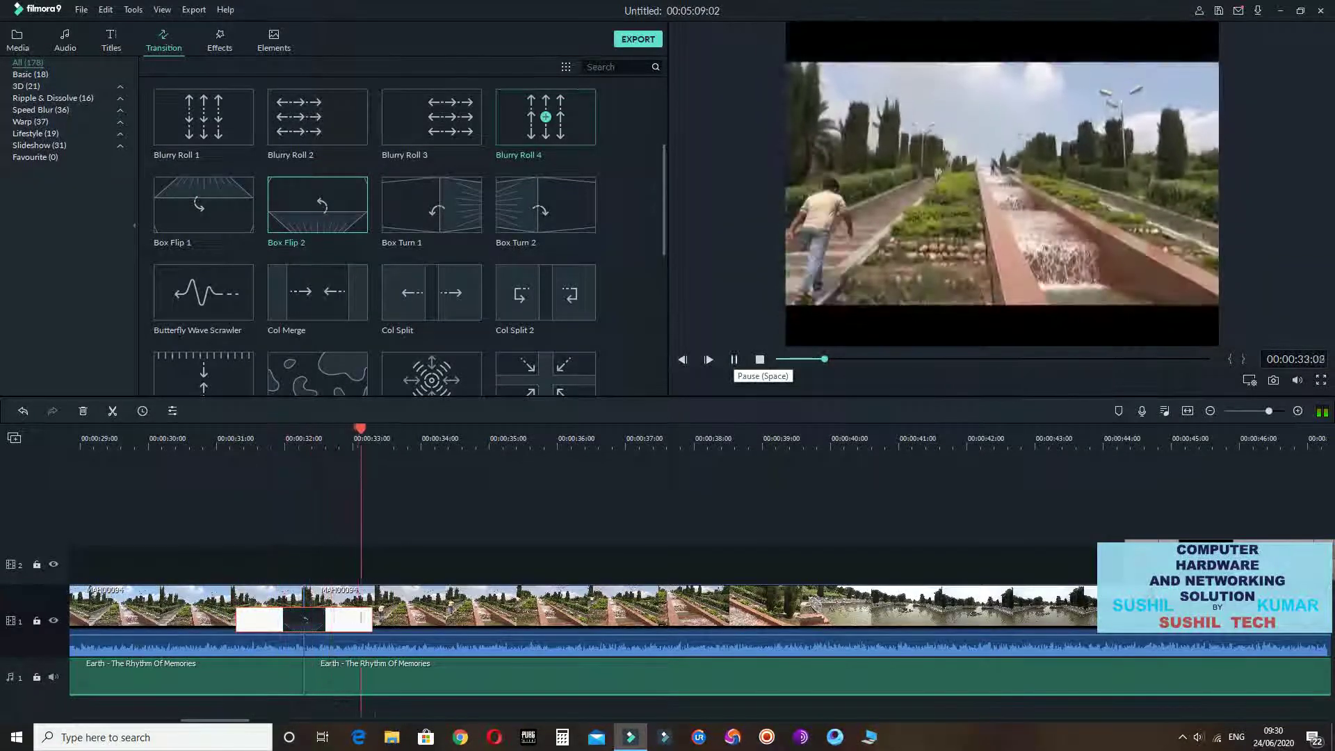
left_click(734, 360)
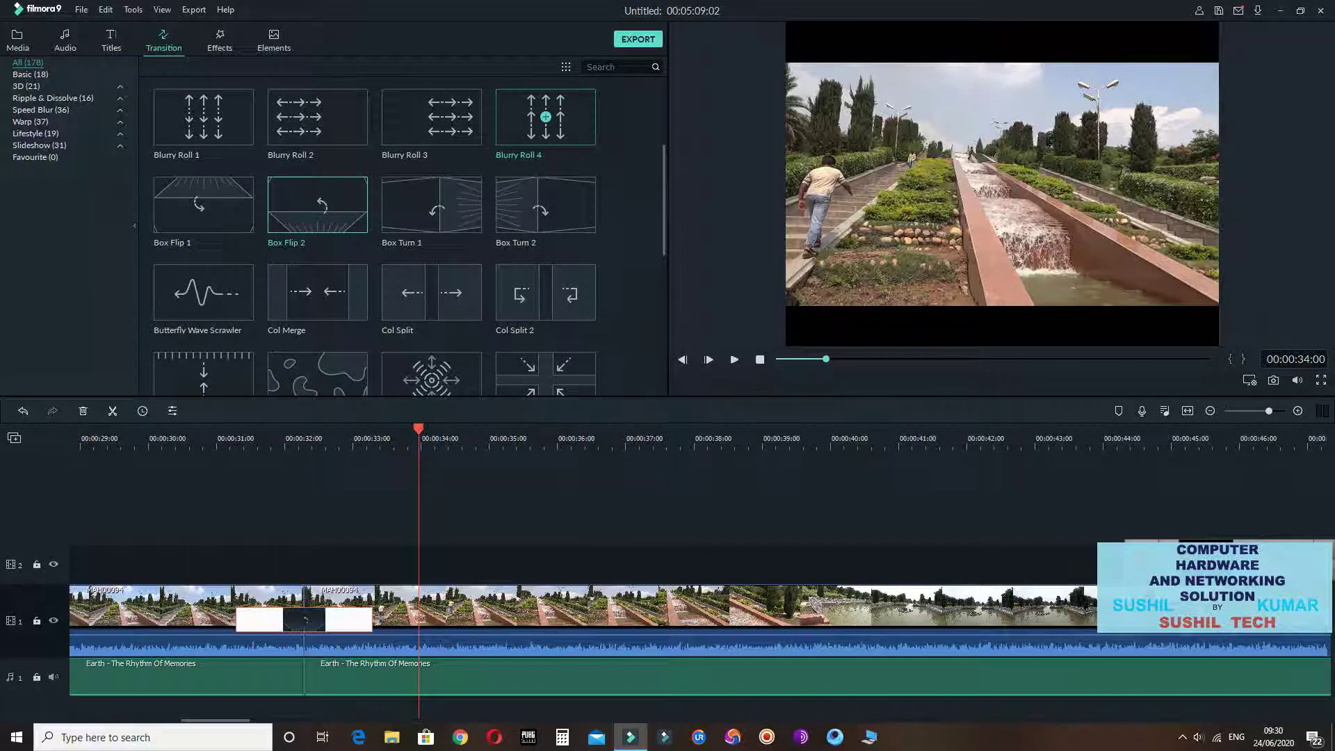
Replace the transition at the 00:00:32 cut with Butterfly Wave Scrawler and play across the cut
left_click_drag(204, 293, 304, 619)
left_click_drag(419, 429, 227, 429)
left_click(708, 360)
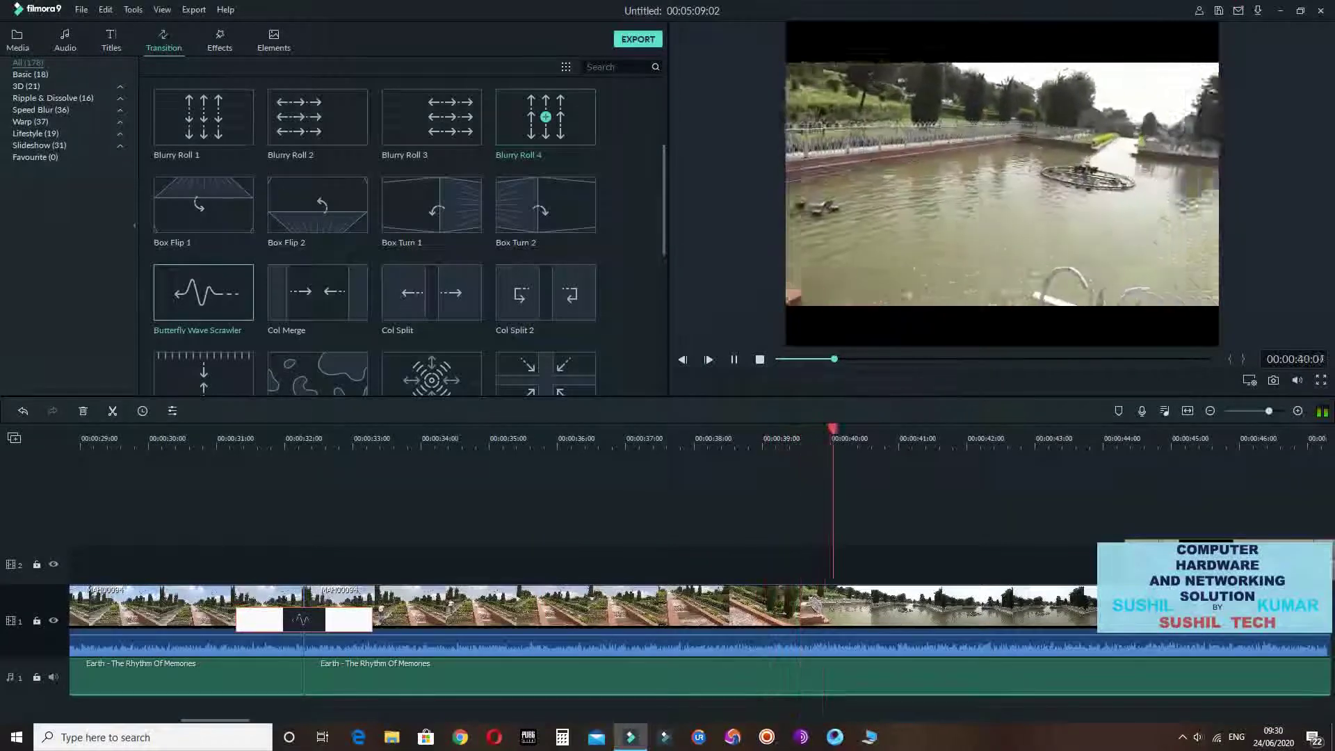
Stop playback and add the Box Flip 1 transition at the cut near 00:01:00
key("ctrl+minus")
key("ctrl+minus")
key("ctrl+minus")
key("ctrl+minus")
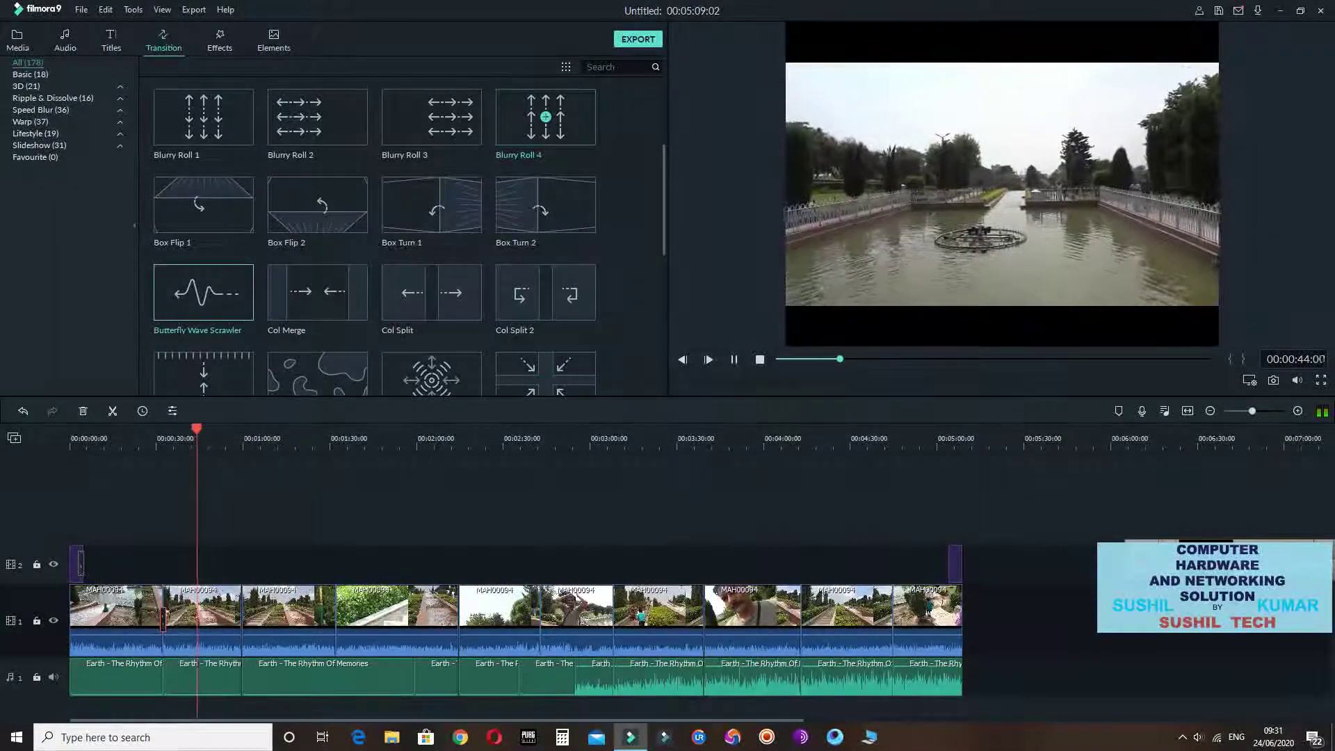
key("space")
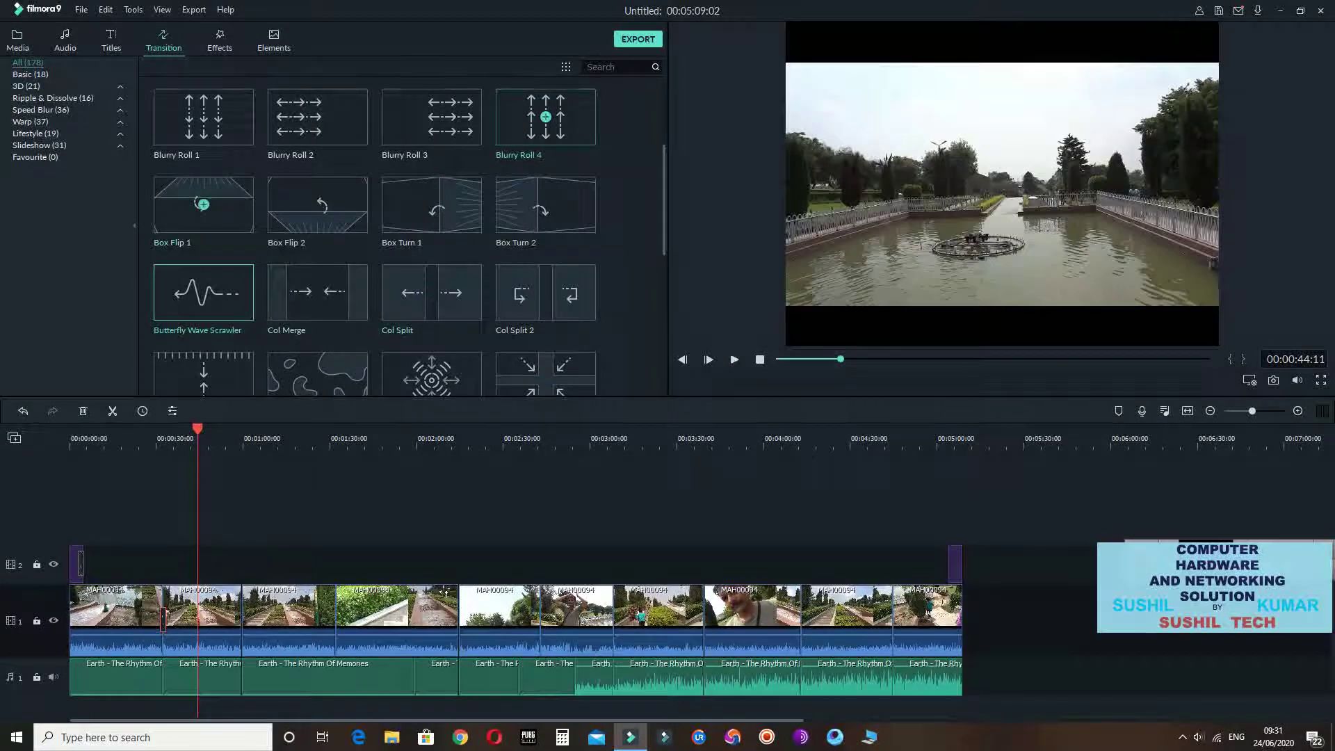
left_click(204, 203)
left_click_drag(203, 204, 242, 620)
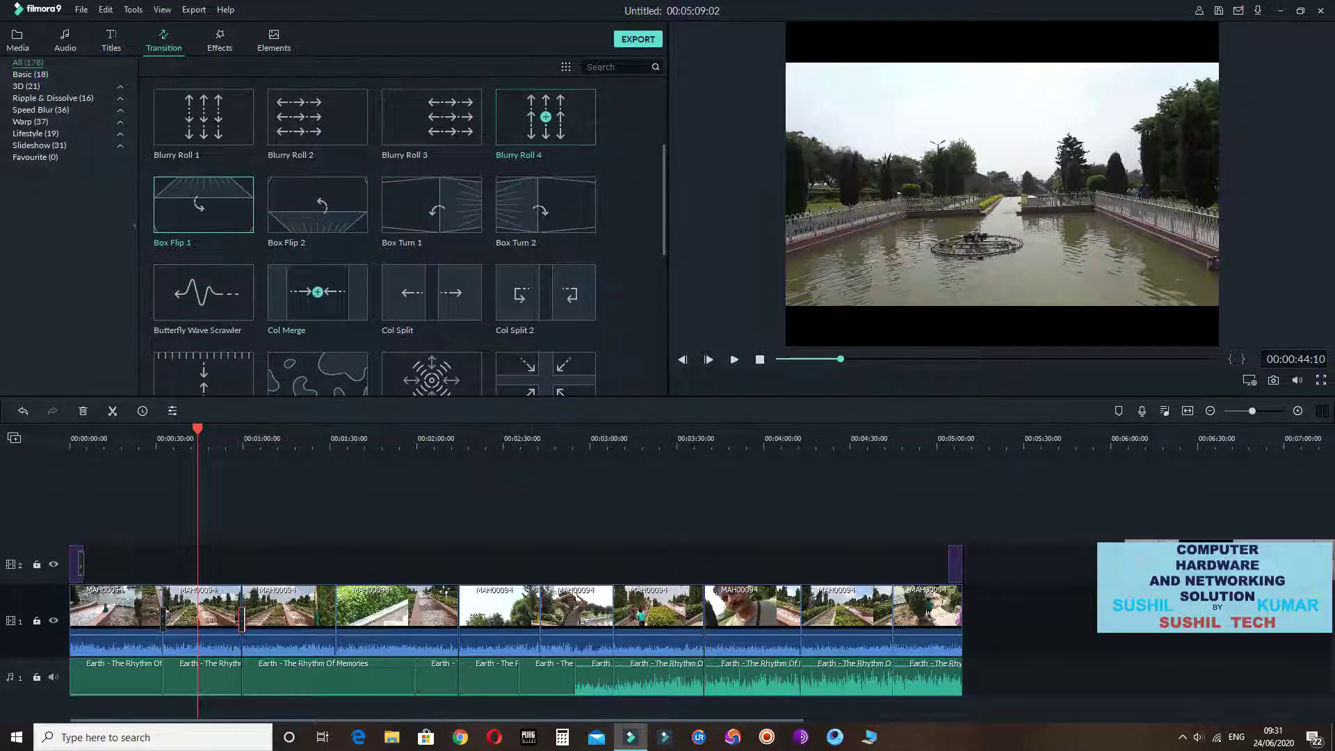
Add the Box Flip 2 transition at the four cuts near 00:01:32, 00:02:15, 00:02:43 and 00:03:08
left_click(317, 291)
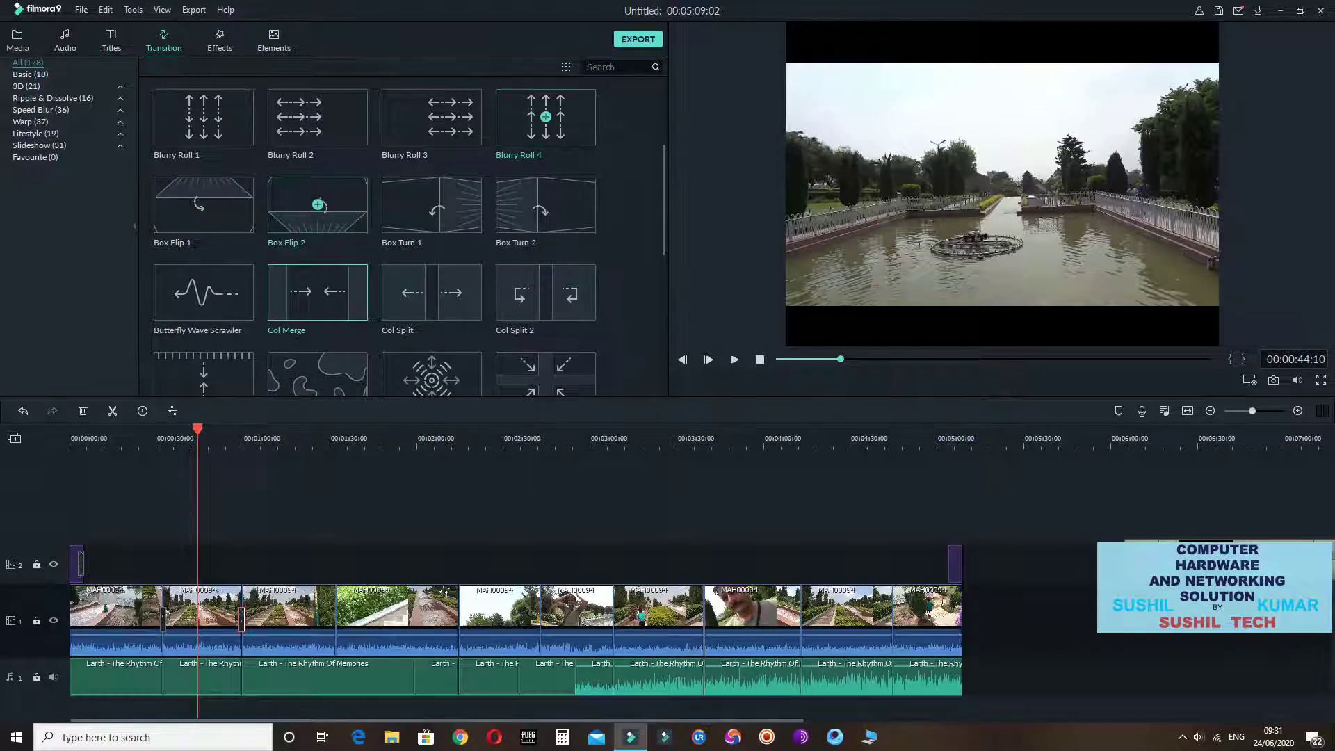
left_click(318, 205)
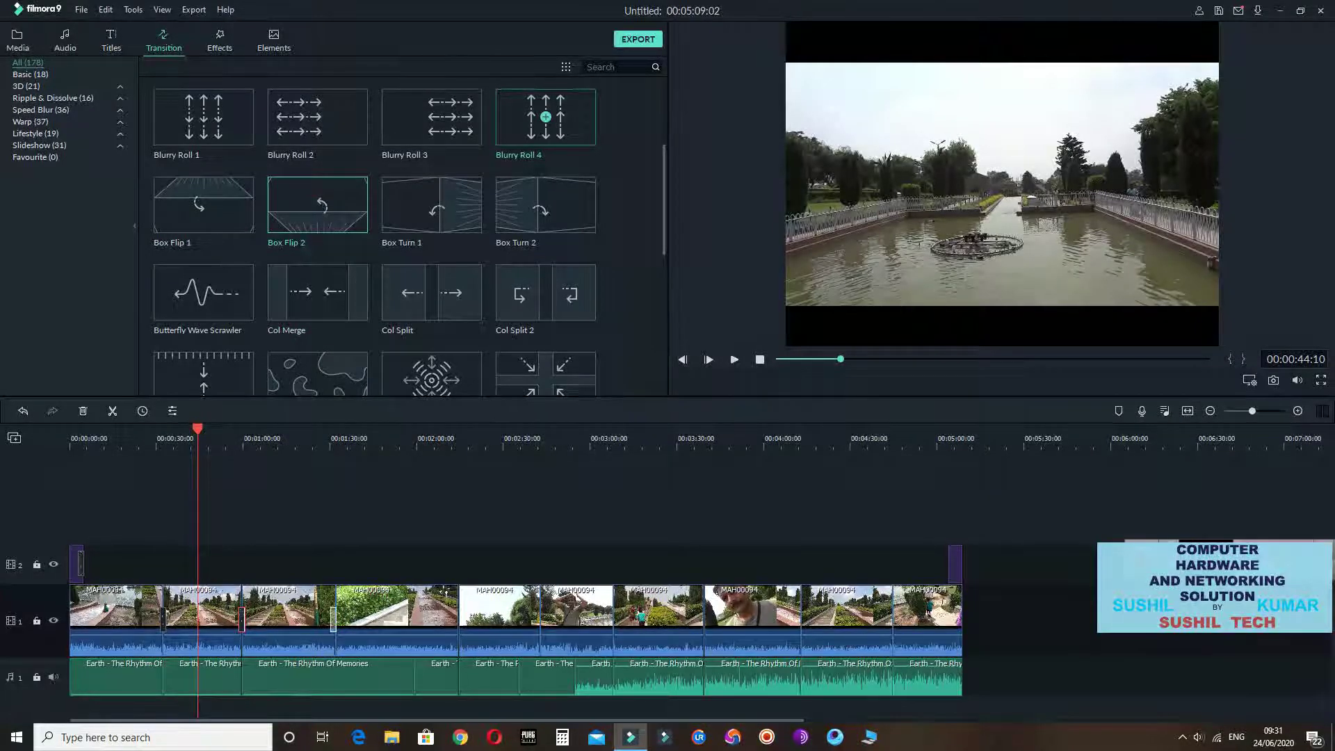
left_click_drag(333, 619, 336, 619)
left_click_drag(318, 204, 462, 619)
left_click_drag(318, 205, 541, 619)
left_click_drag(546, 117, 616, 619)
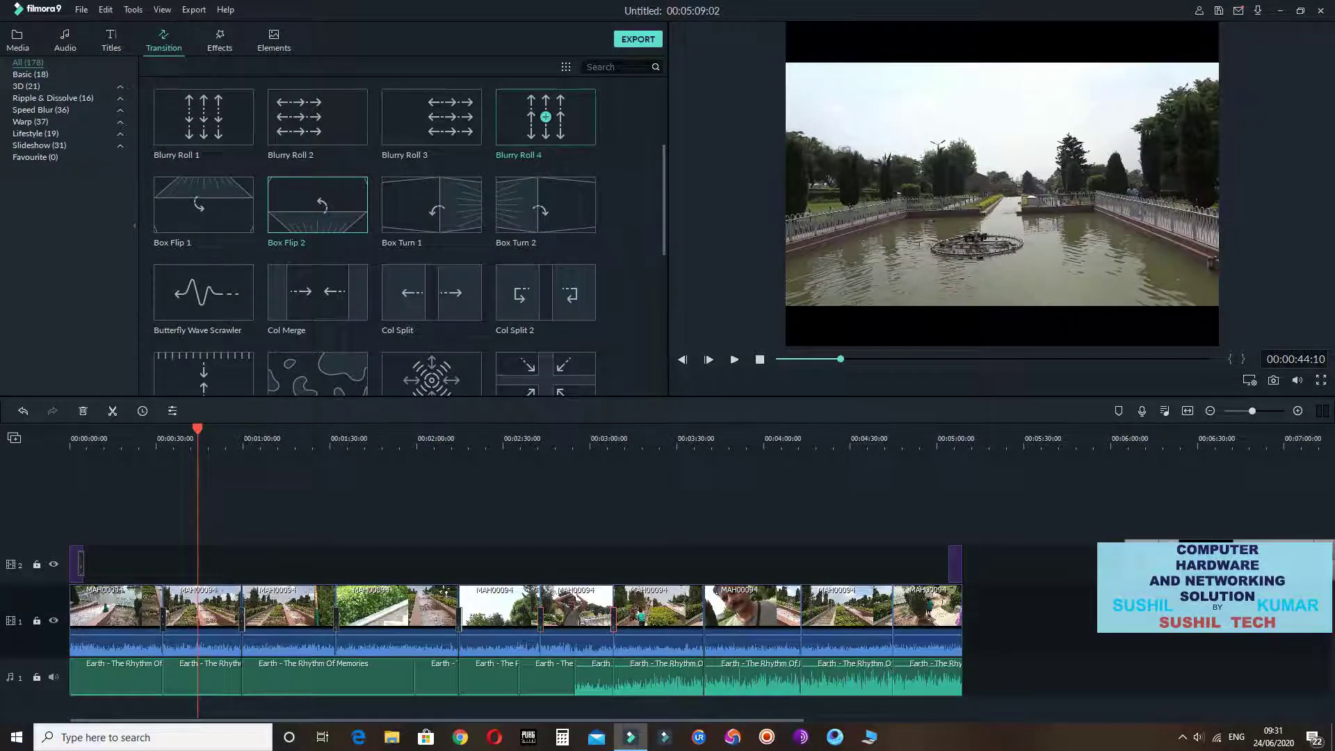
Add the Box Turn 2 transition at the cut near 00:04:13 and play the video from 00:00:44:10
left_click(546, 117)
right_click(529, 209)
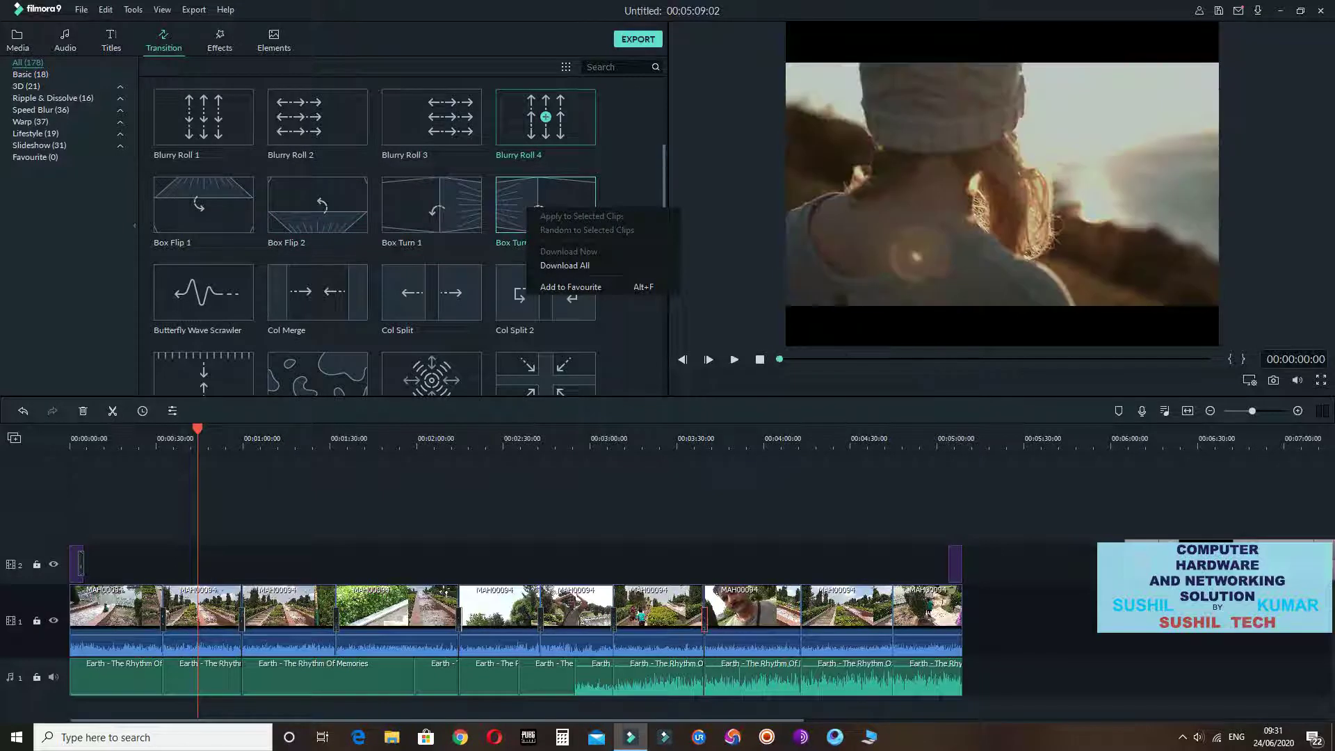
mouse_move(526, 204)
left_mouse_down()
mouse_move(613, 619)
mouse_move(798, 619)
left_mouse_up()
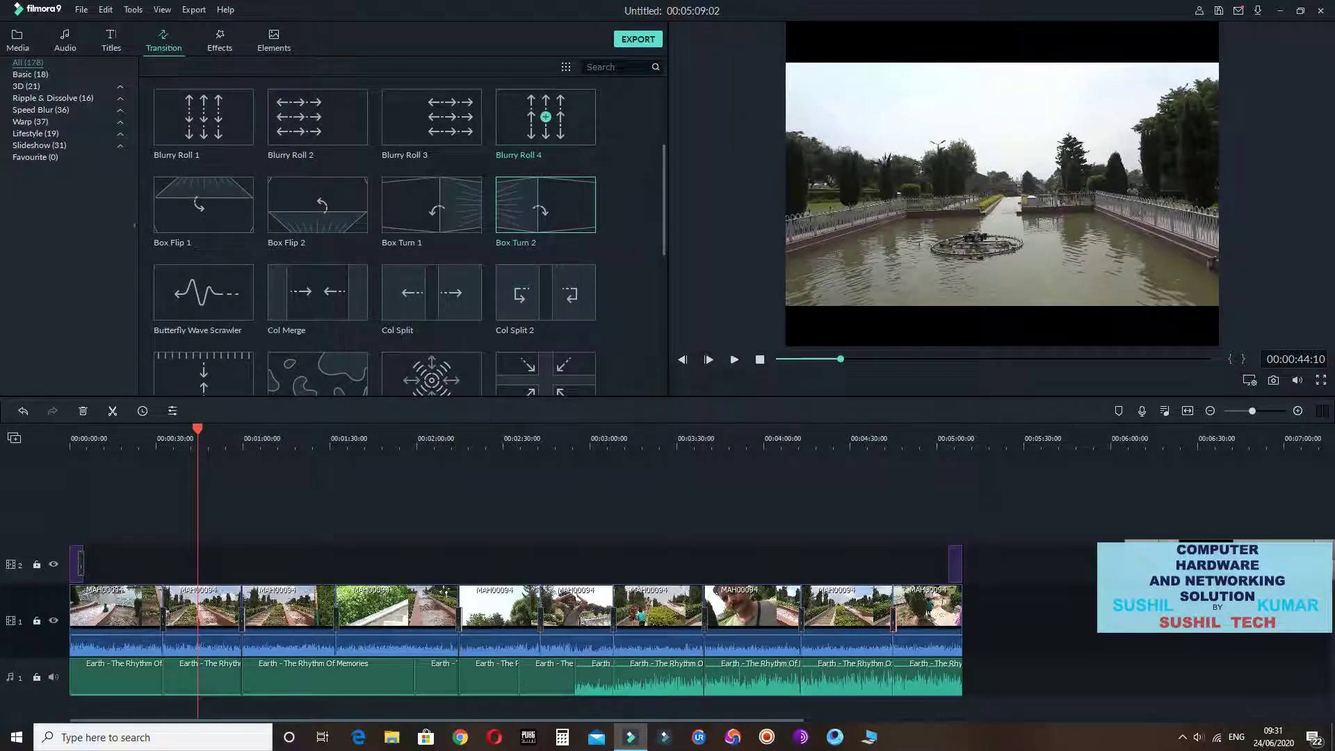
key("space")
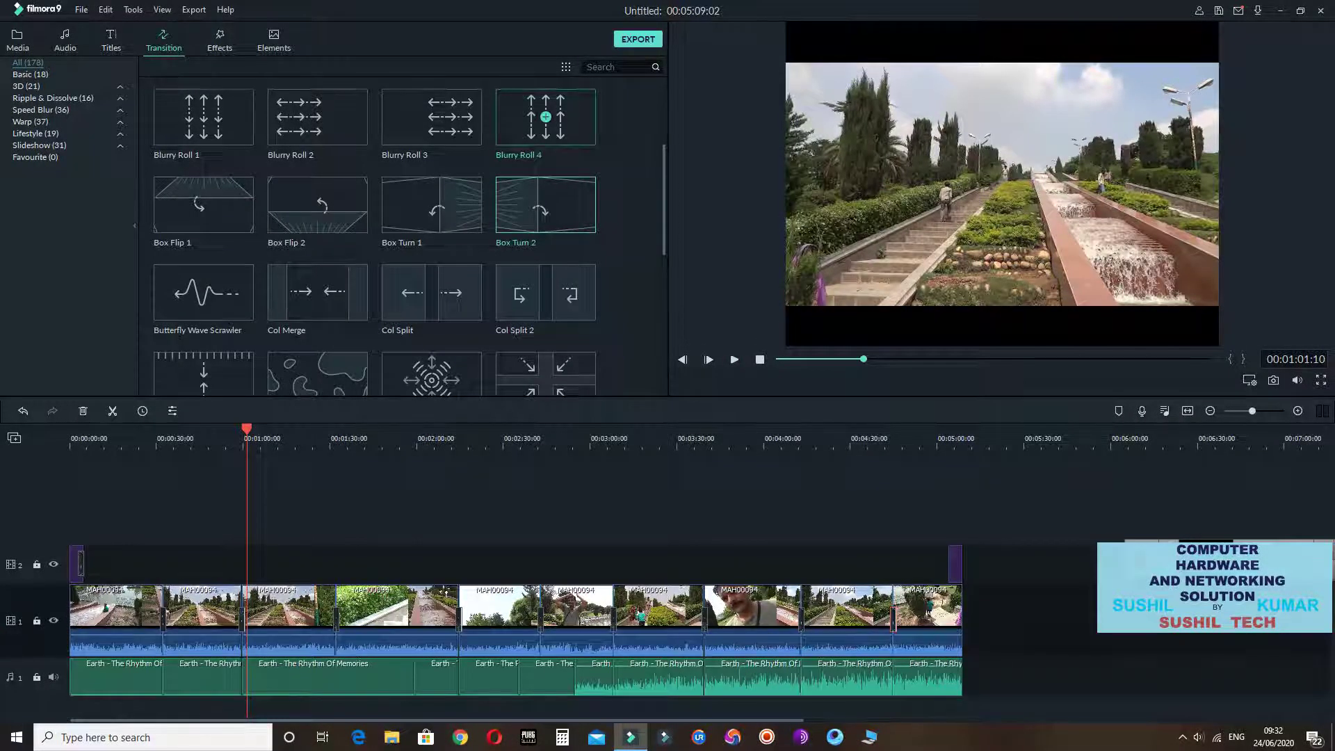
Add the Credit 1 end credits to the second video track, directly before the closing title
left_click_drag(82, 572, 82, 567)
left_click(111, 41)
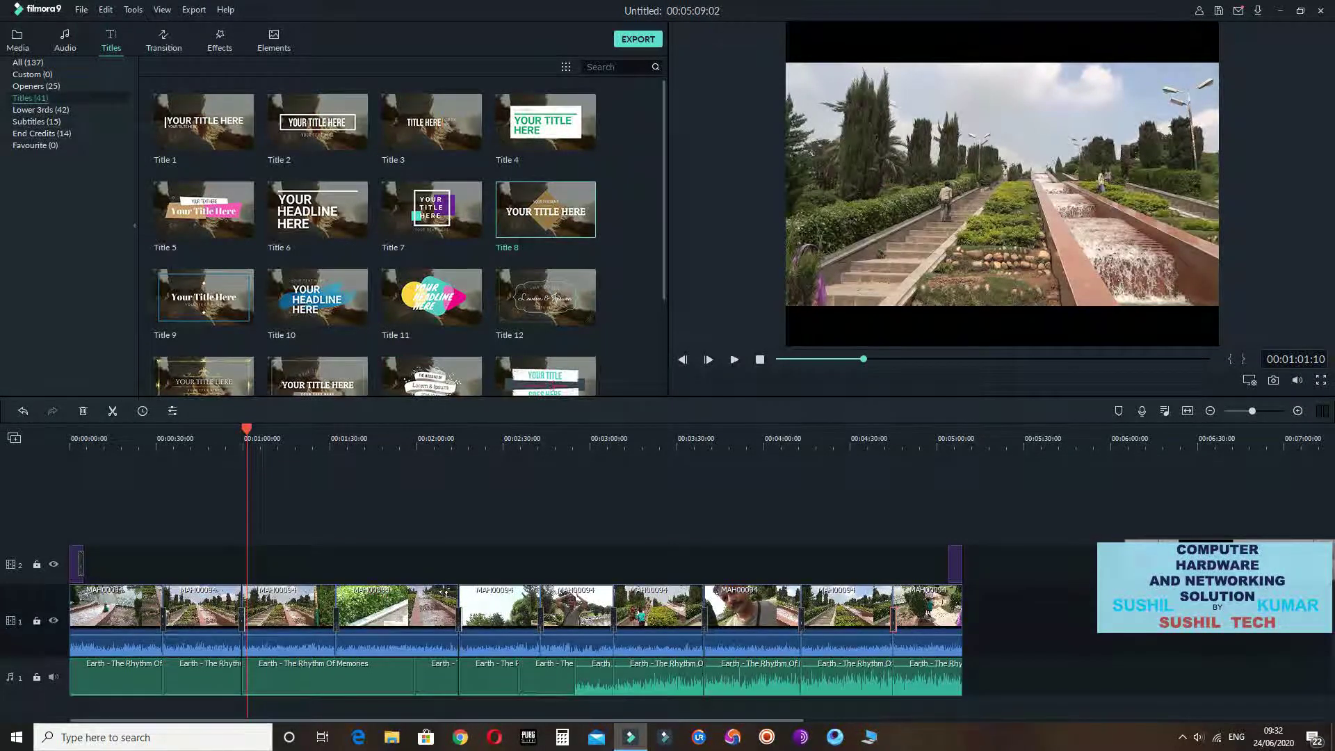
left_click(37, 122)
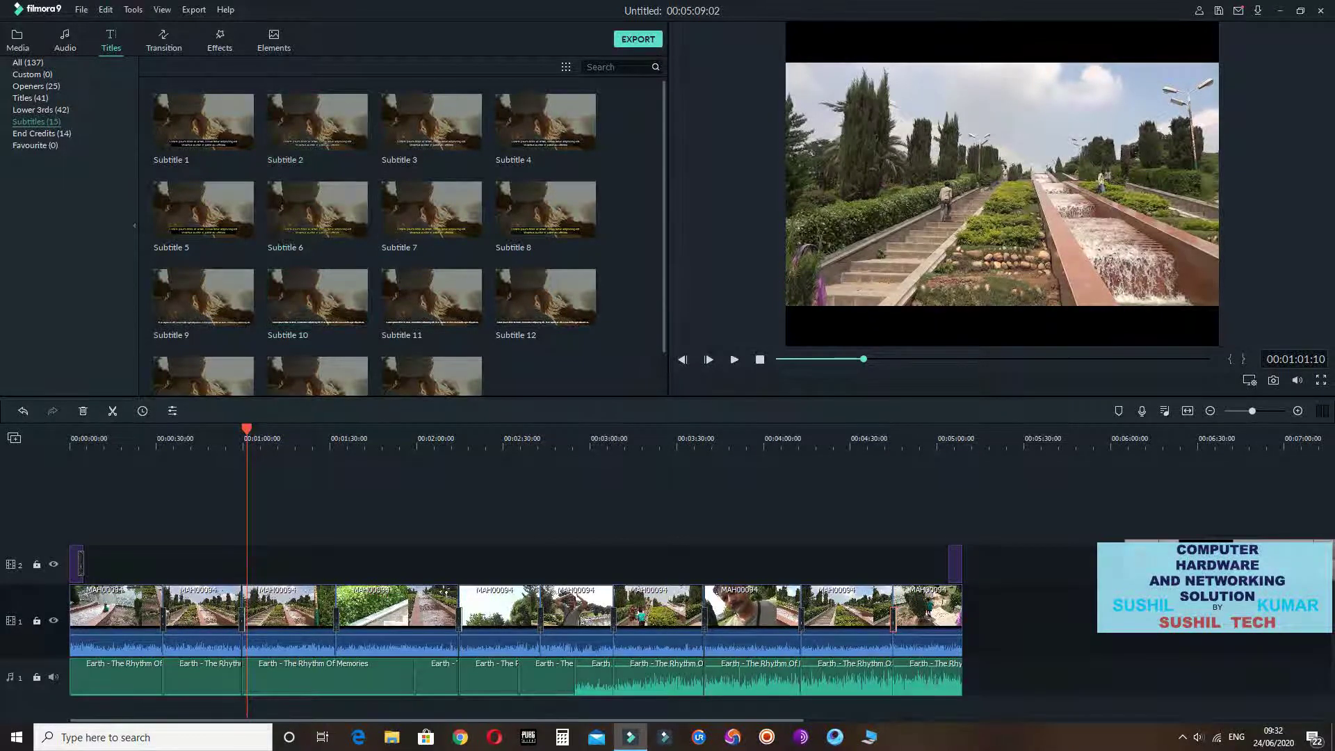
left_click(42, 133)
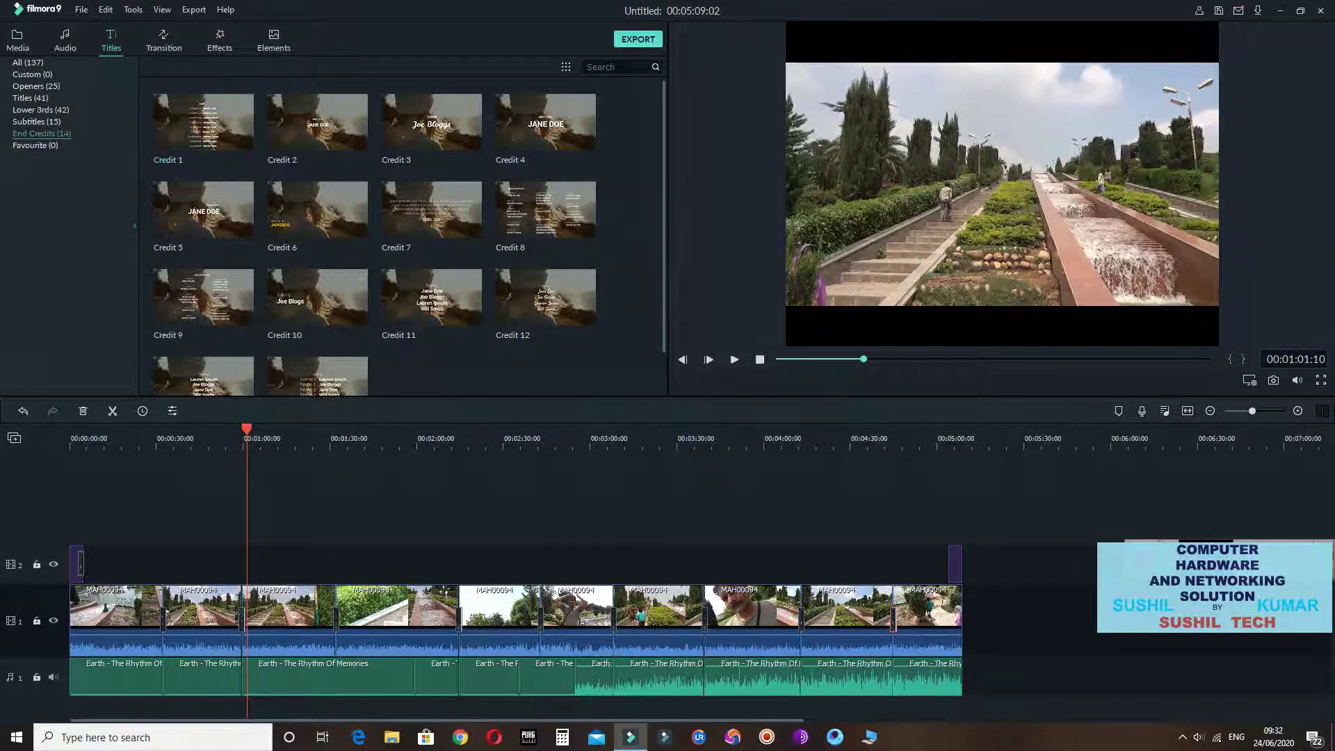
mouse_move(203, 123)
left_click_drag(204, 122, 939, 565)
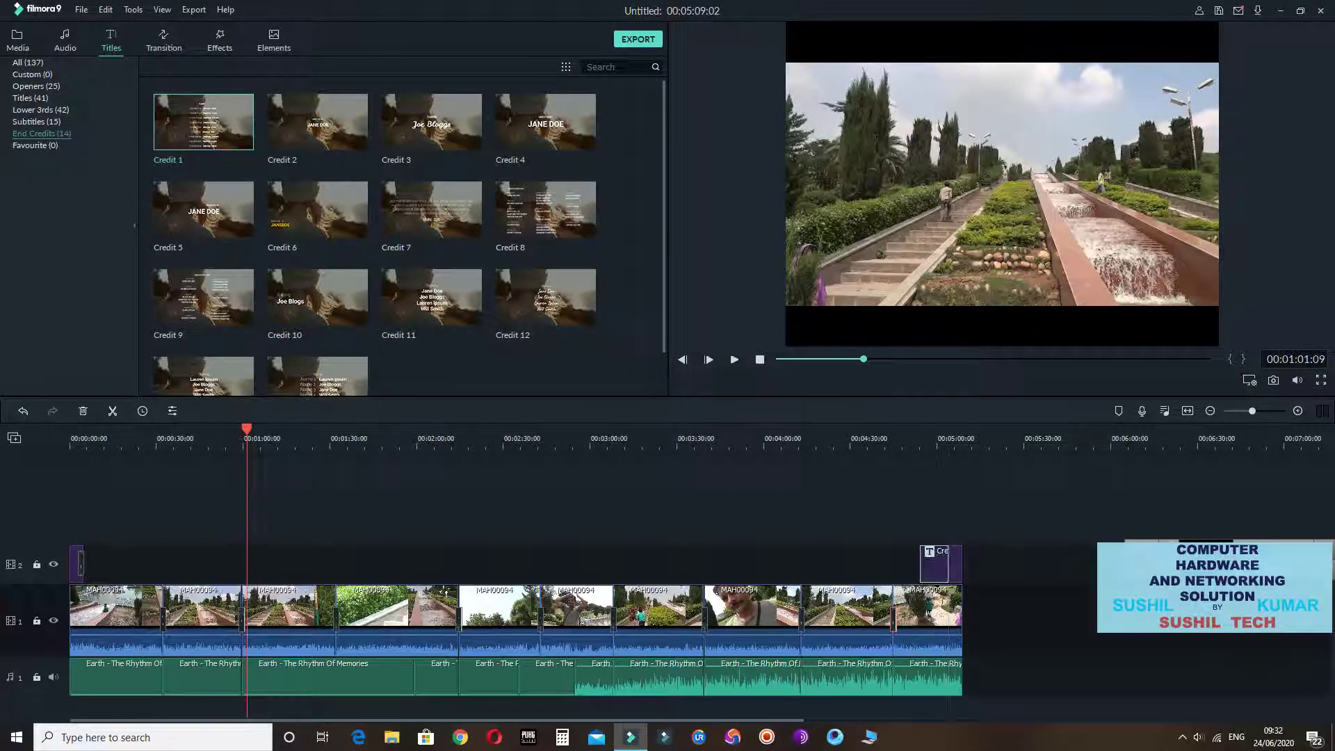
Play back the end credits from their start near 00:04:54
right_click(933, 566)
left_click(933, 565)
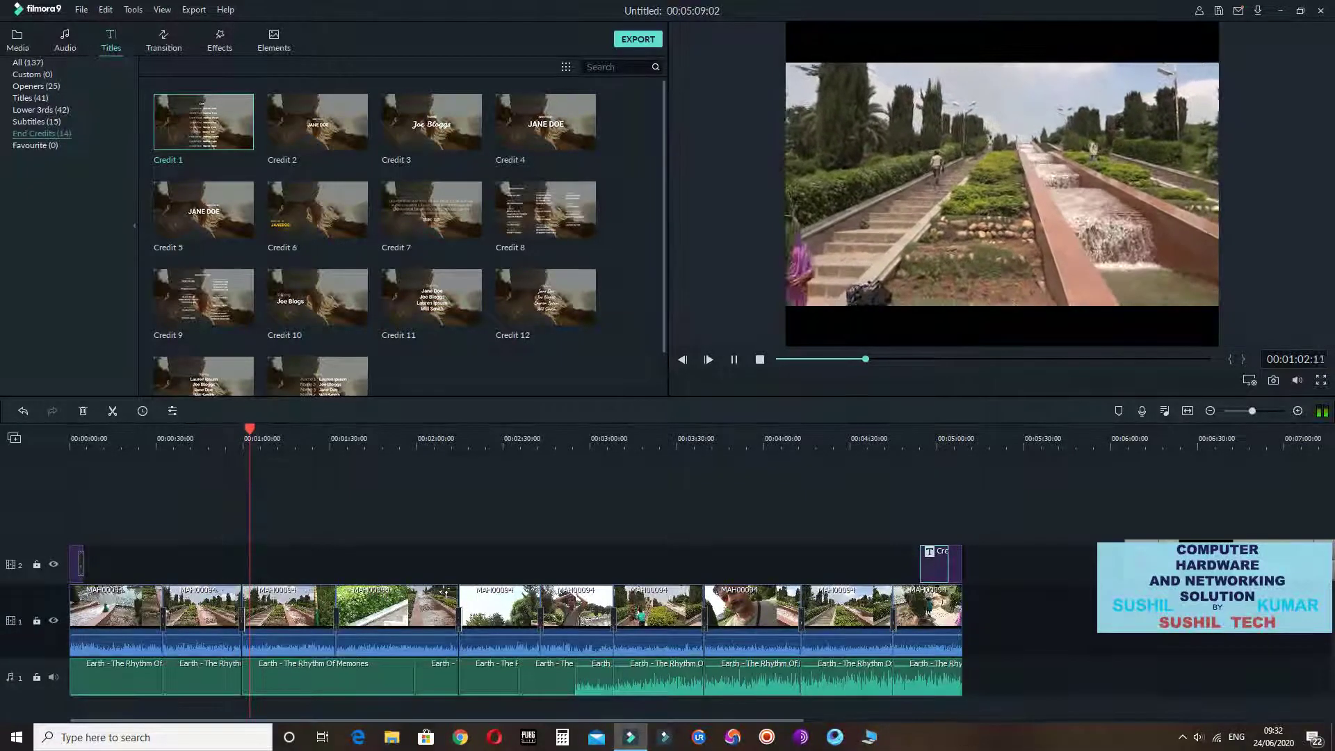
left_click_drag(250, 429, 920, 430)
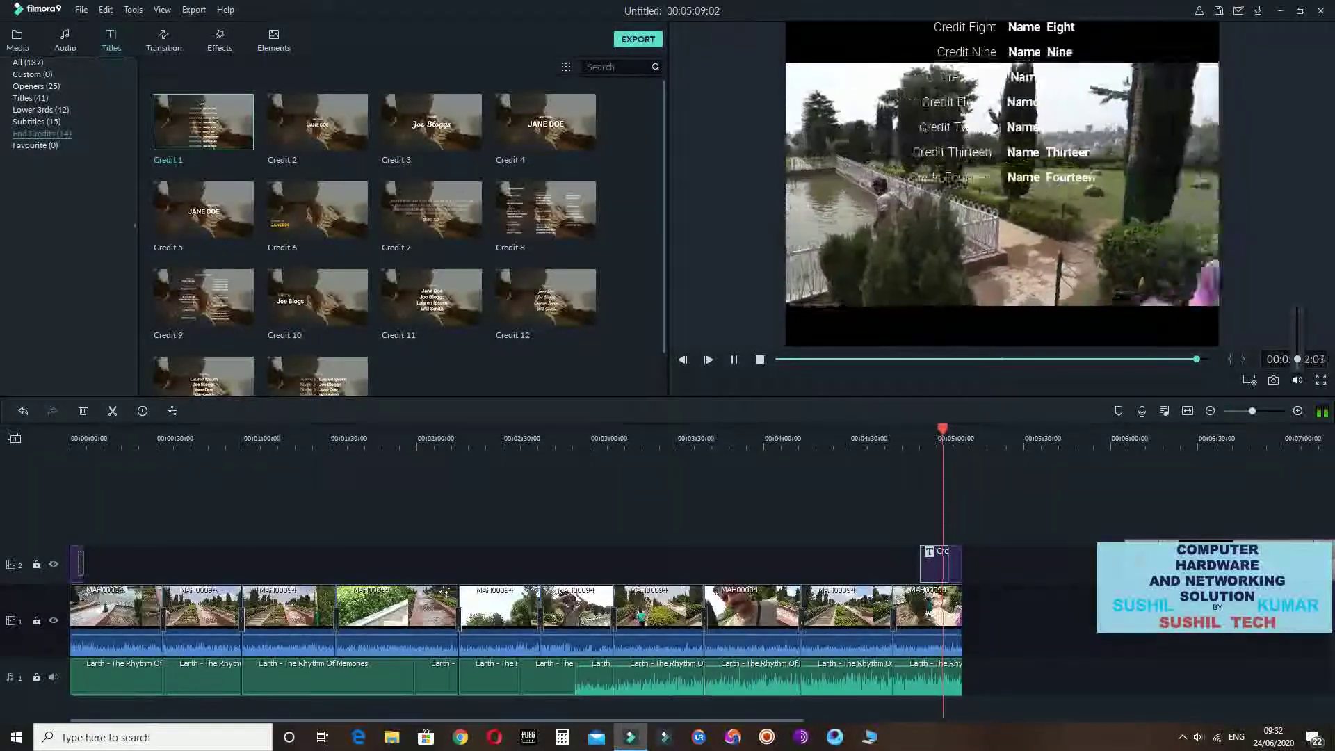
Open the Credit 1 title for advanced text editing and delete the lines from Credit Four through Credit Fourteen
double_click(934, 565)
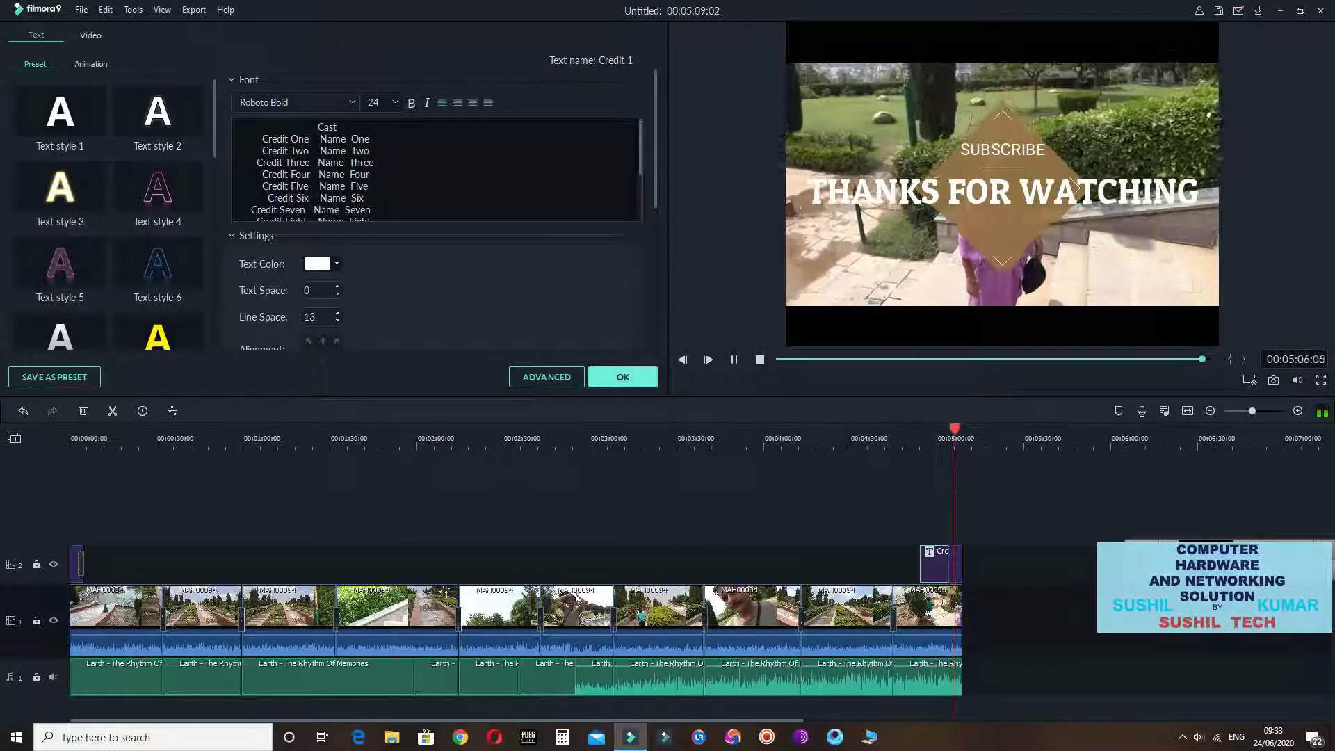
left_click(546, 377)
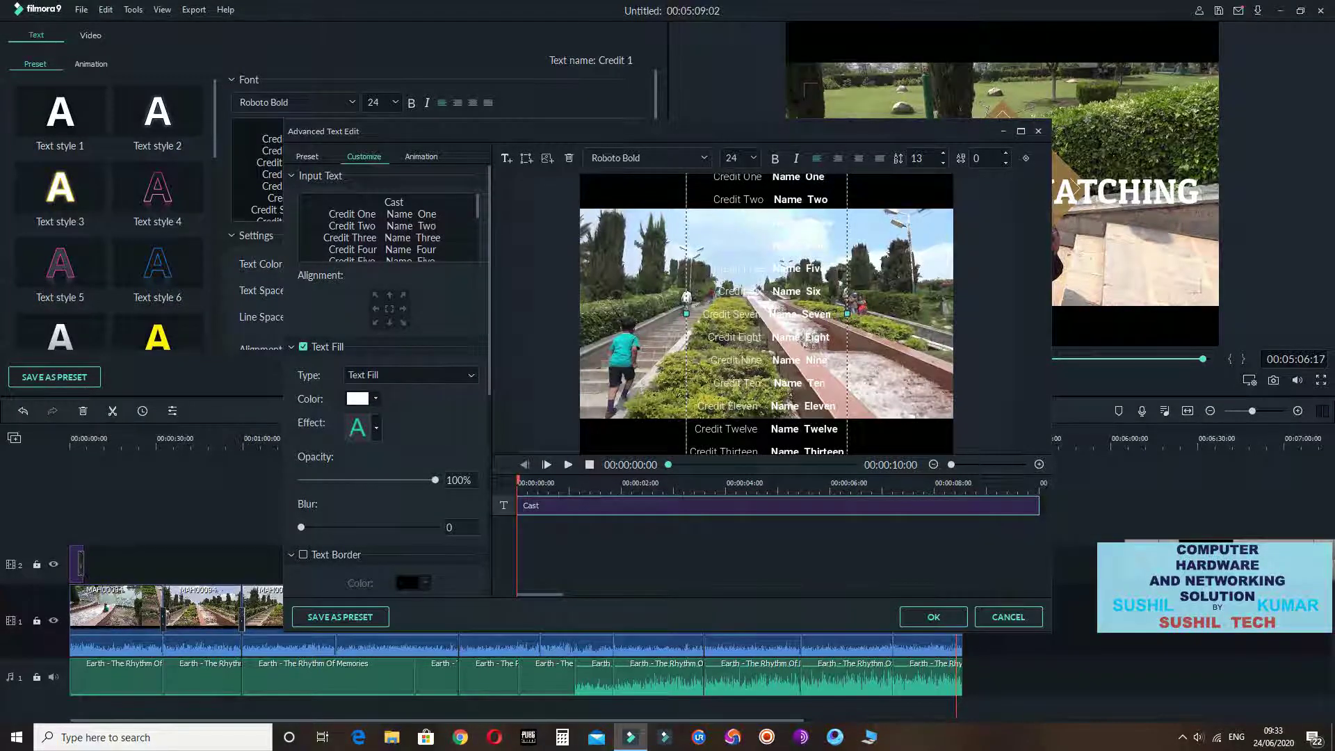
scroll(388, 230, "down", 2)
left_click_drag(320, 213, 452, 267)
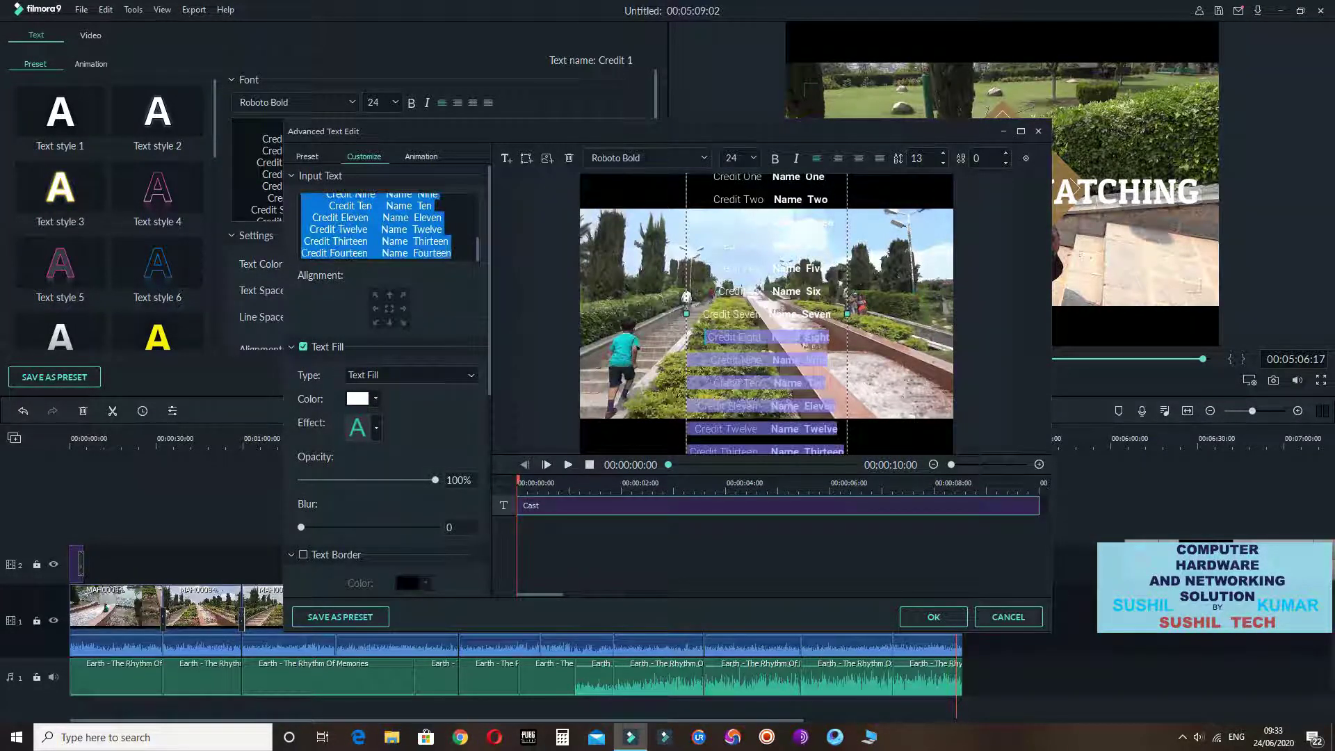
key("Delete")
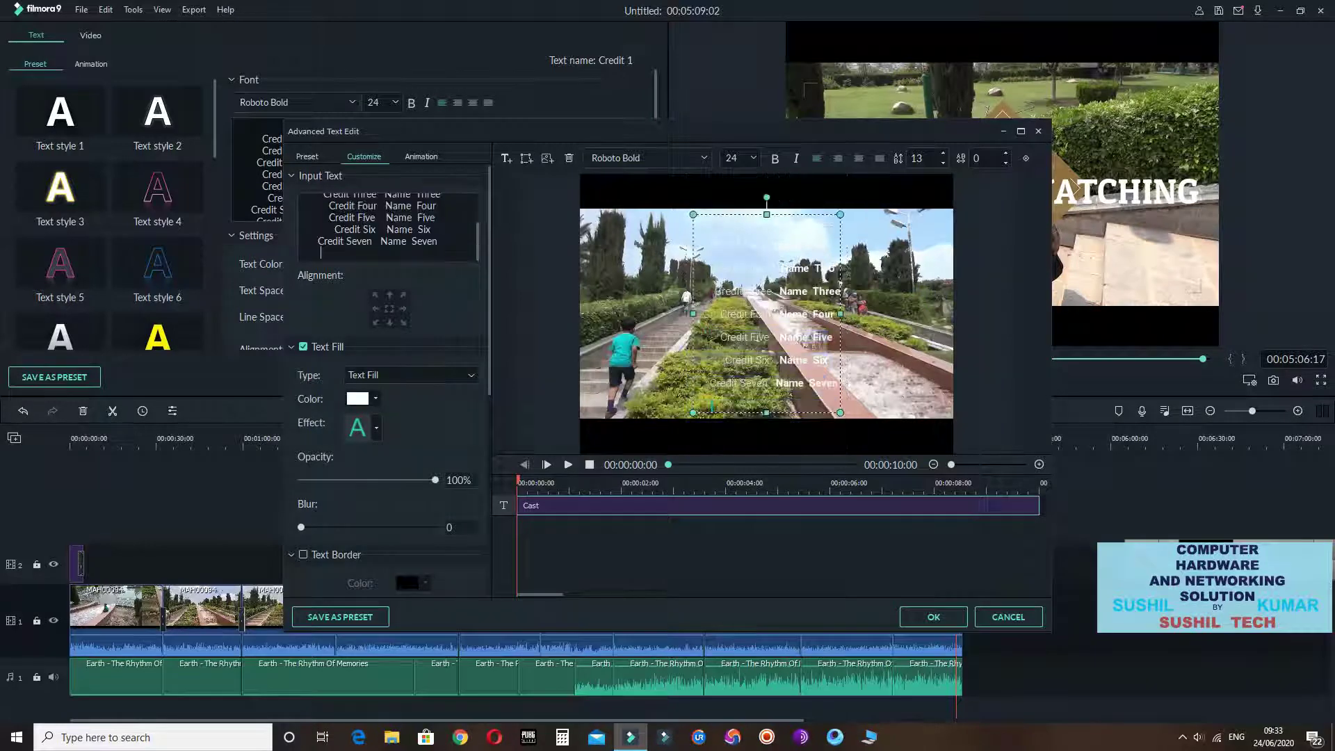
right_click(327, 217)
left_click_drag(324, 217, 424, 254)
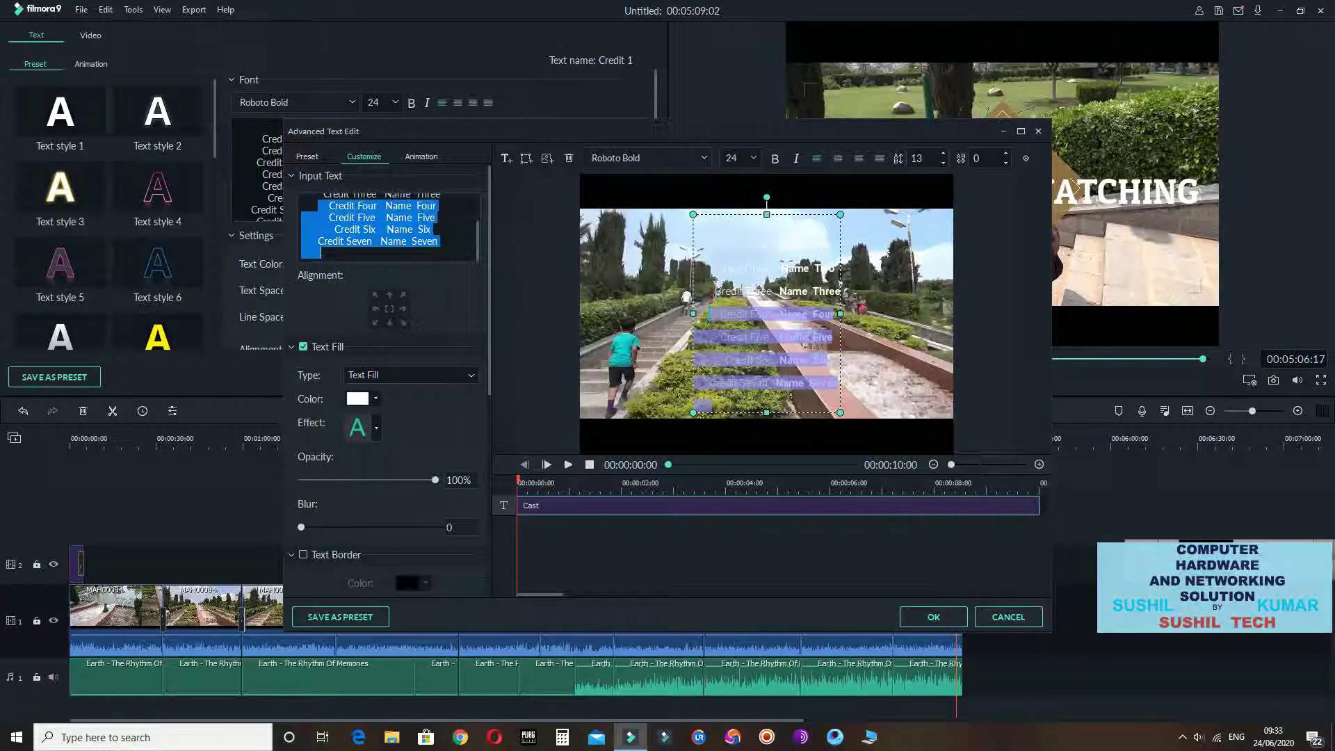
key("Delete")
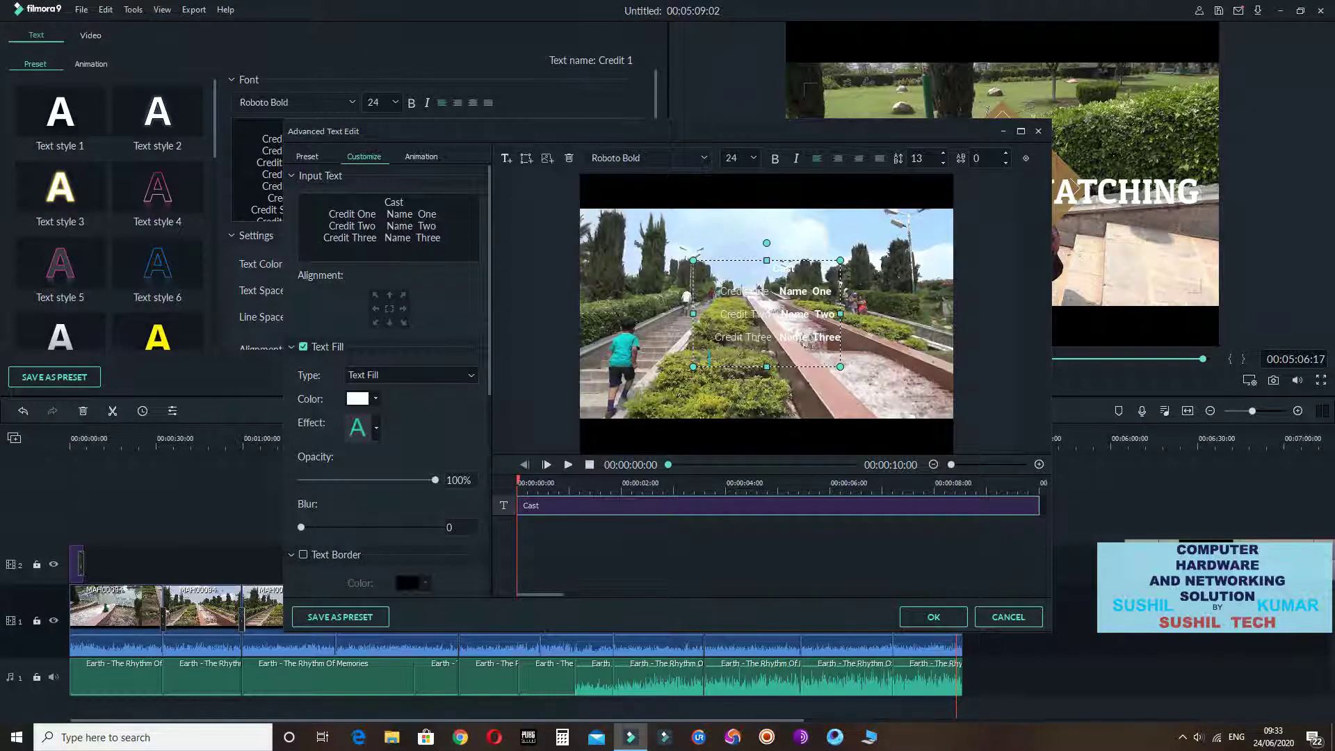
Replace Credit One with HERO and the Name One placeholder with the lead actor's name
left_click_drag(376, 214, 328, 214)
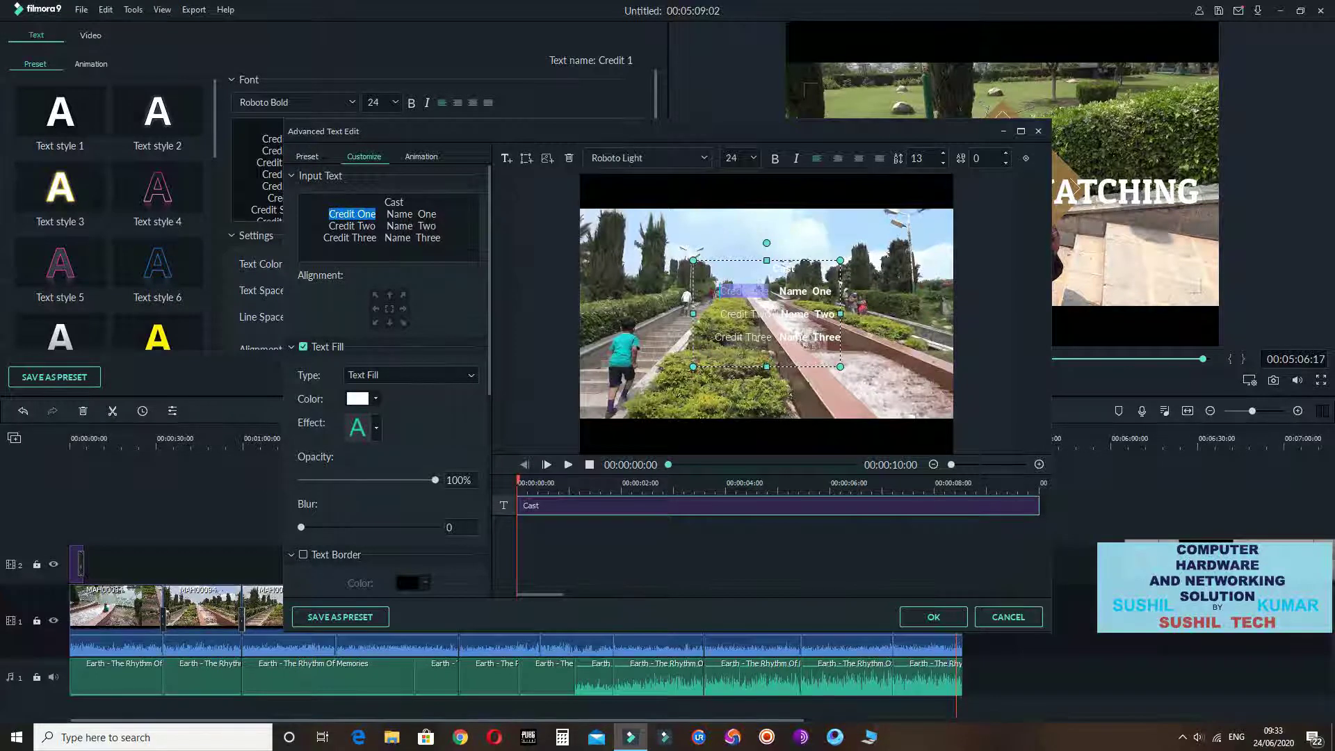
type("HERO")
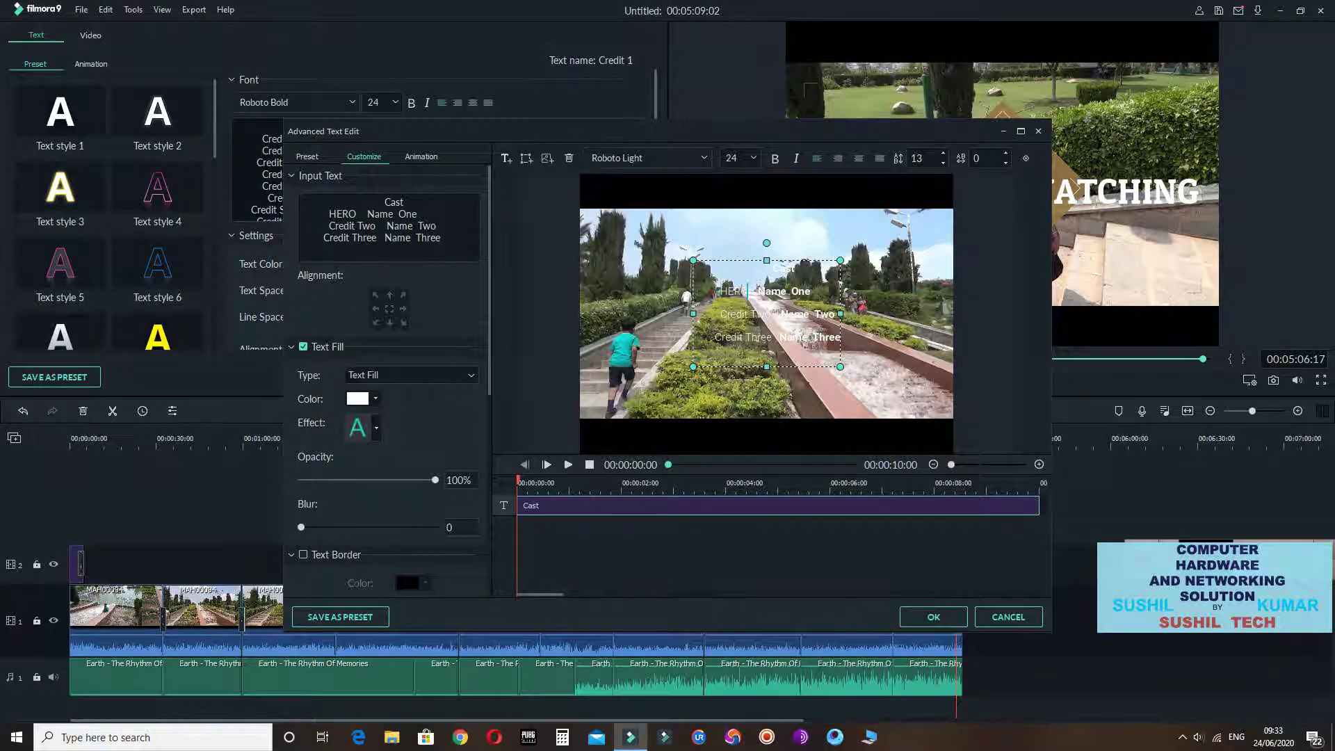
right_click(369, 214)
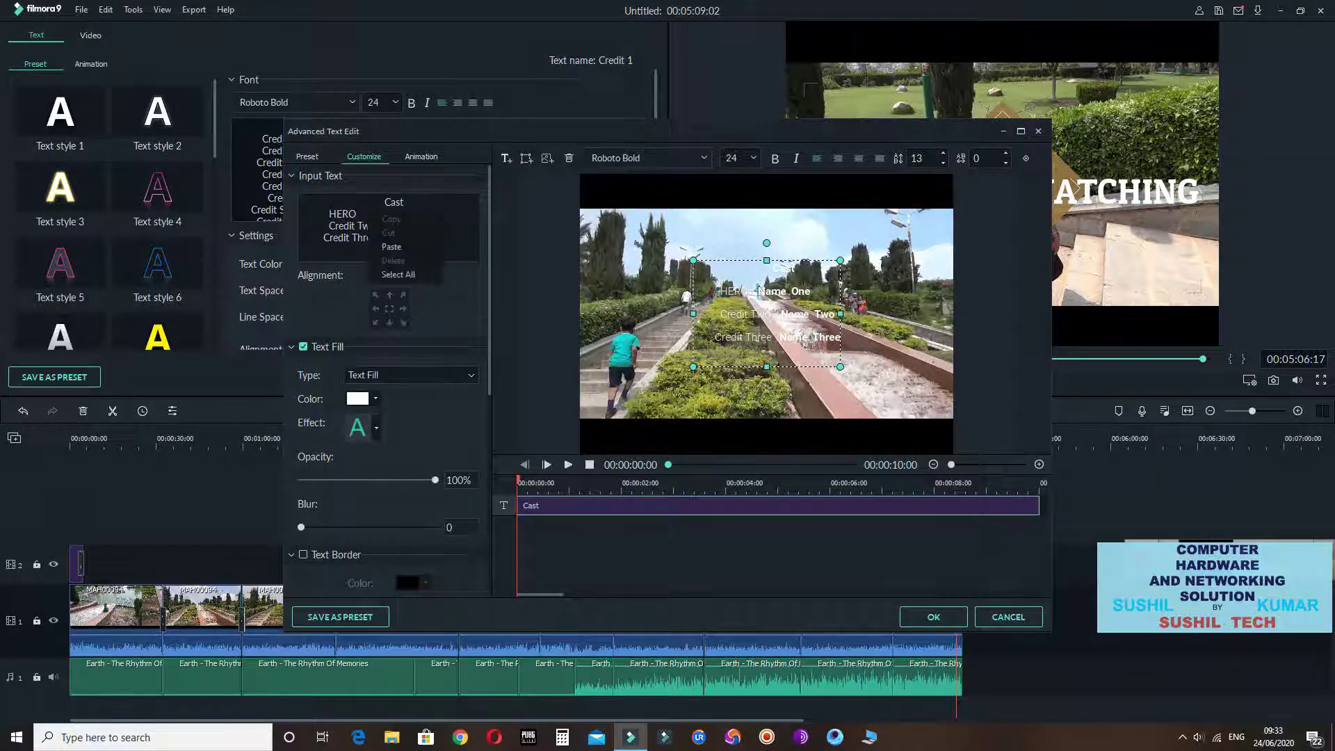
key("Escape")
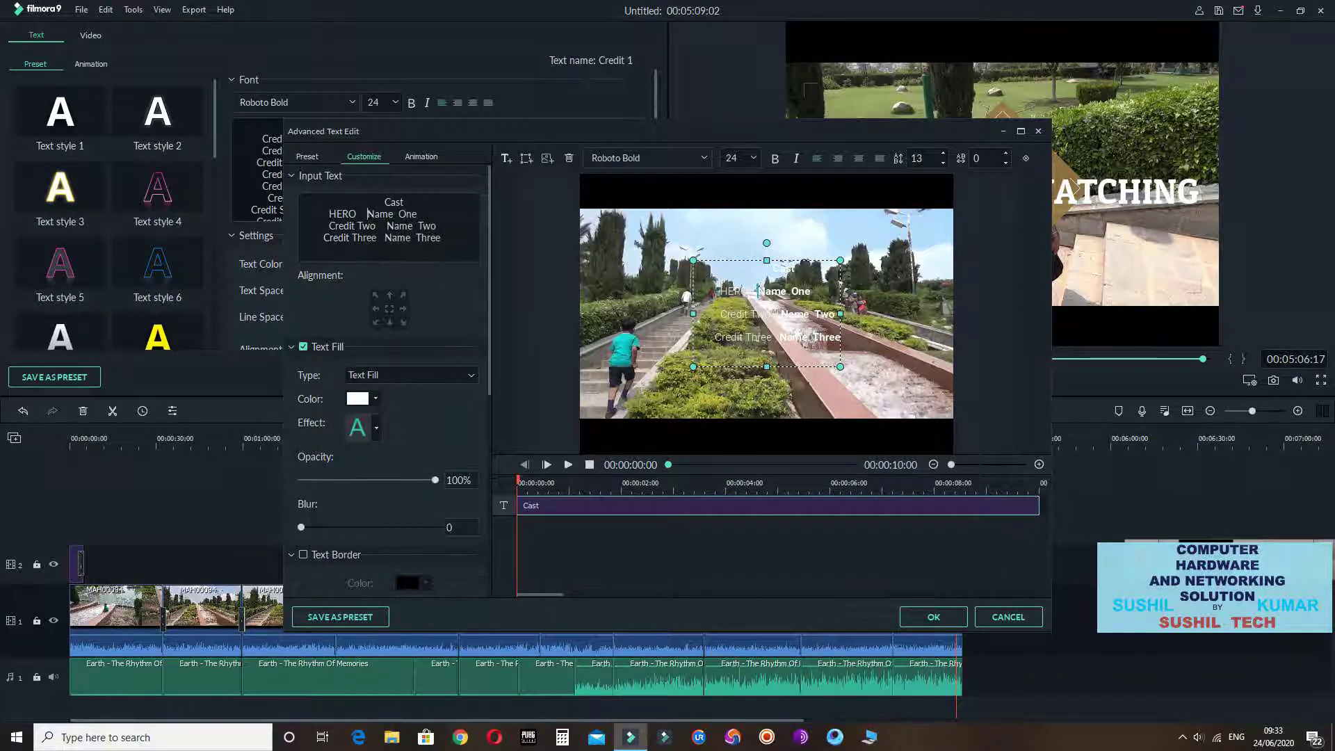
left_click_drag(368, 214, 418, 215)
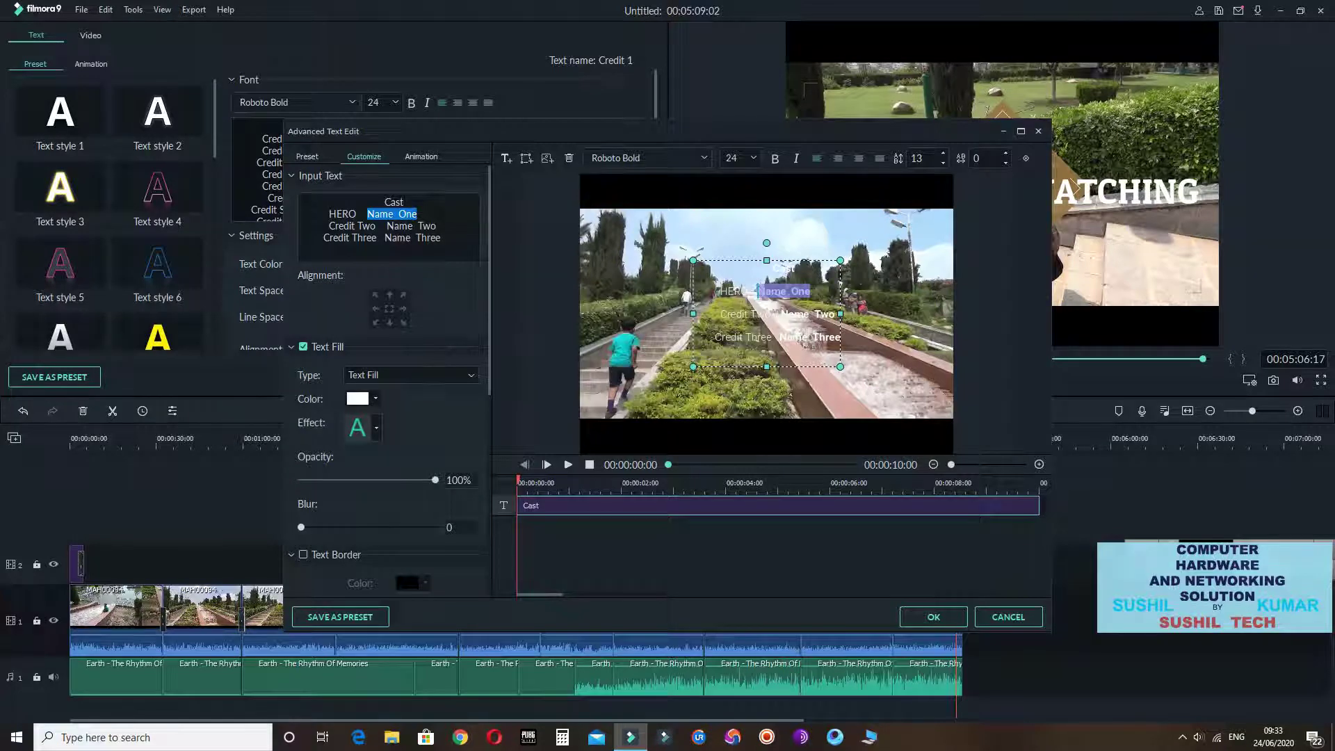
type("TOMMY")
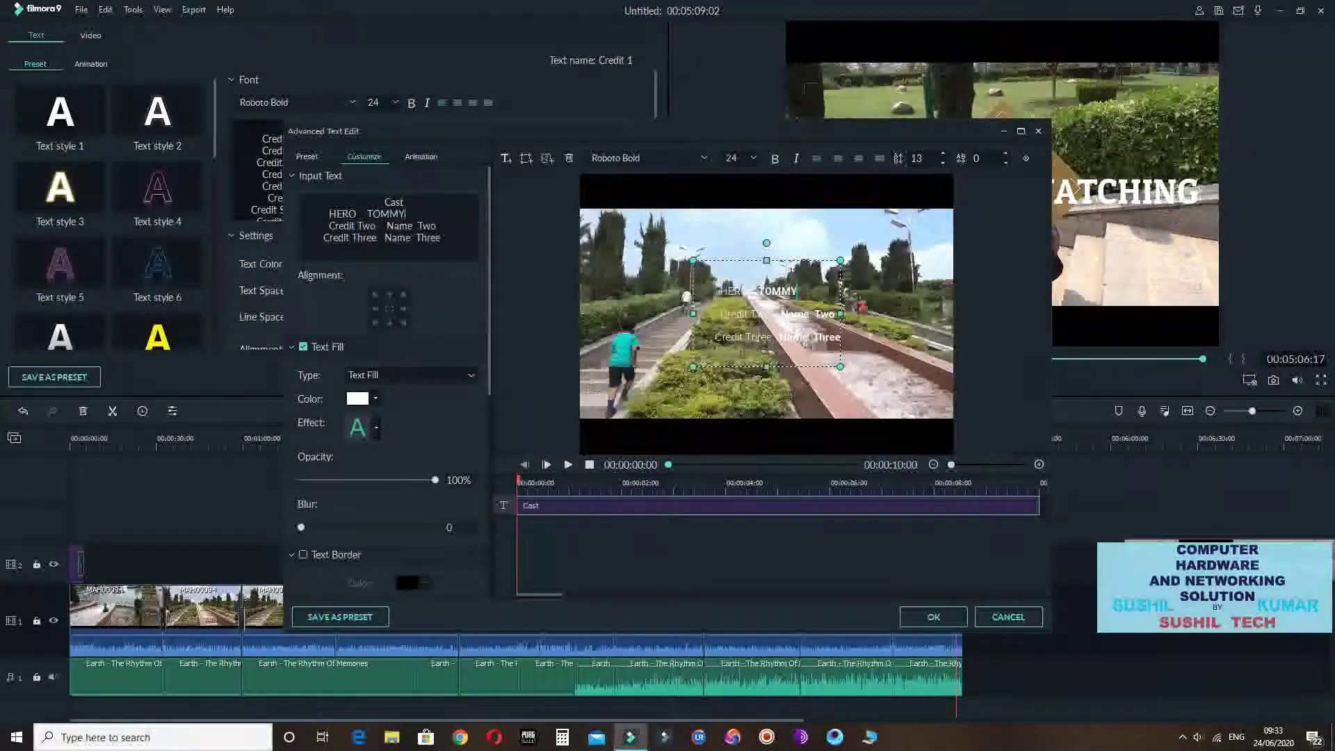
Delete the Credit Two and Credit Three lines and add a line reading HEROIN ABC below a blank line
left_click_drag(329, 226, 441, 238)
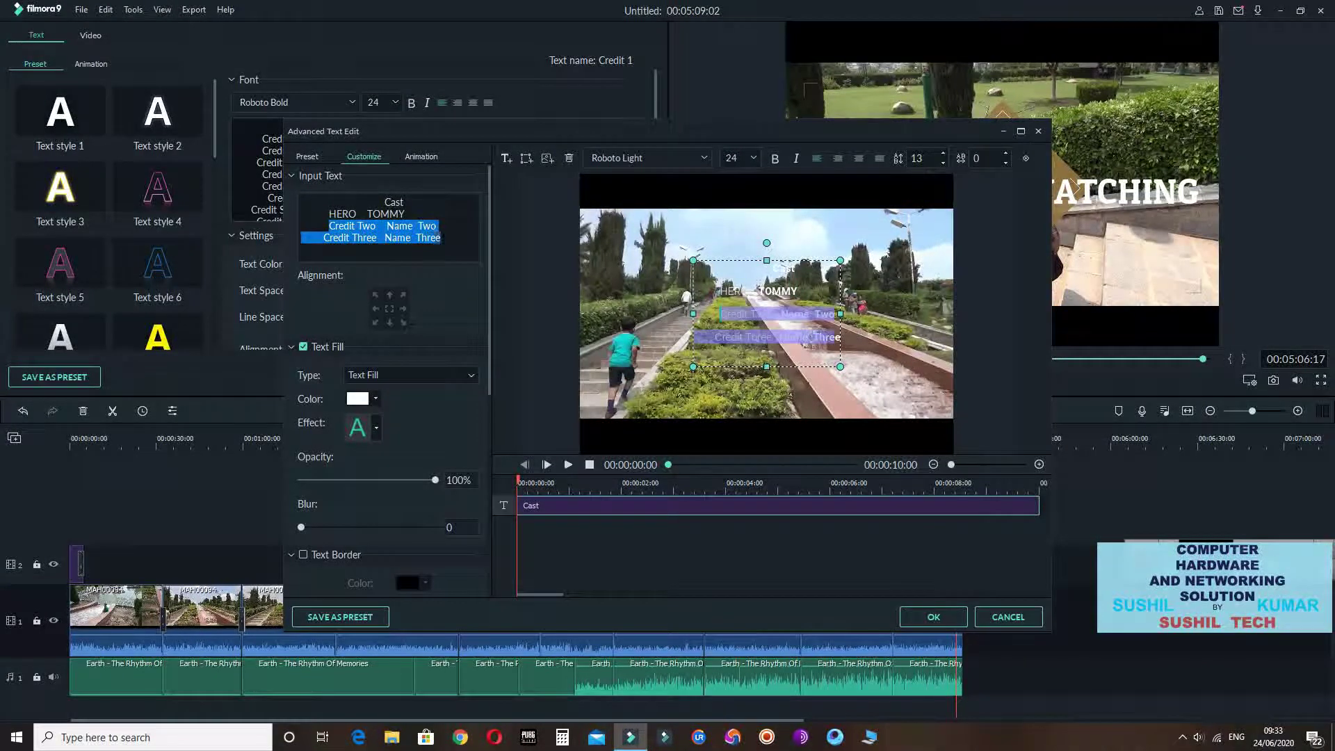
key("BackSpace")
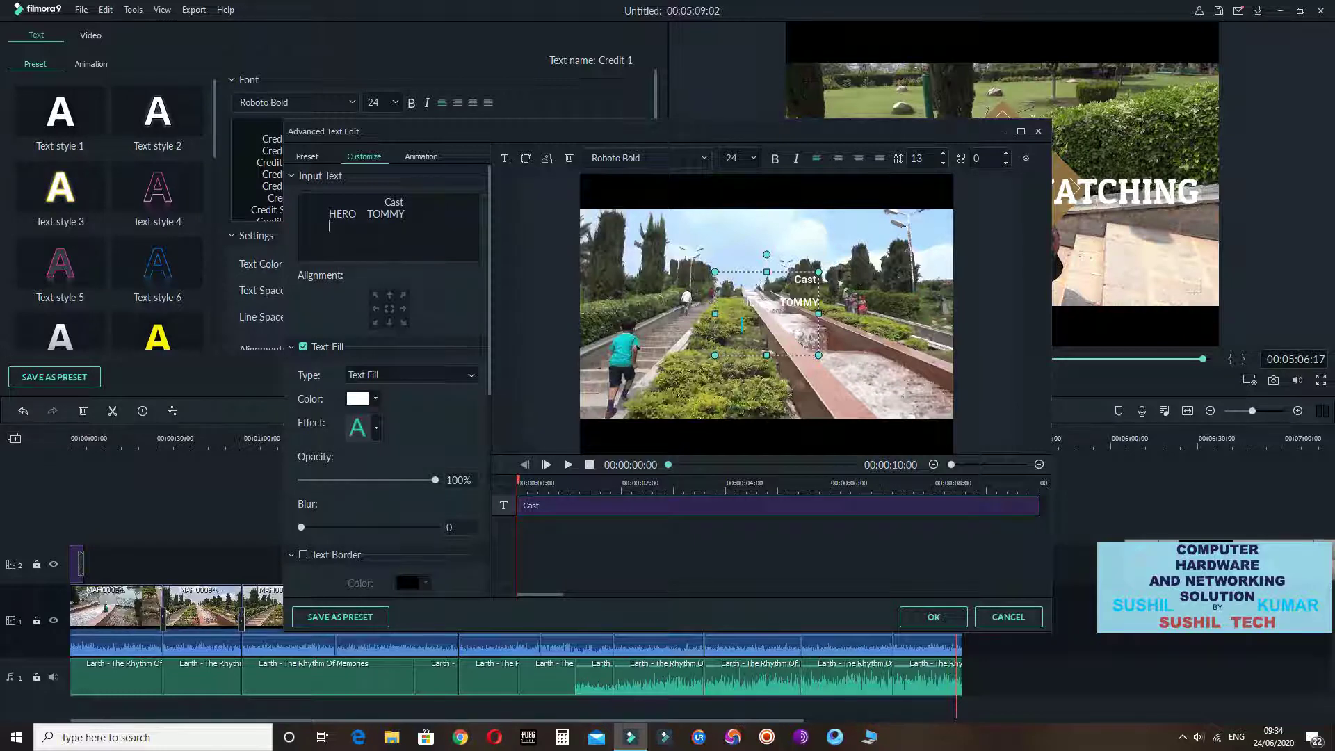
key("Return")
type("HERO")
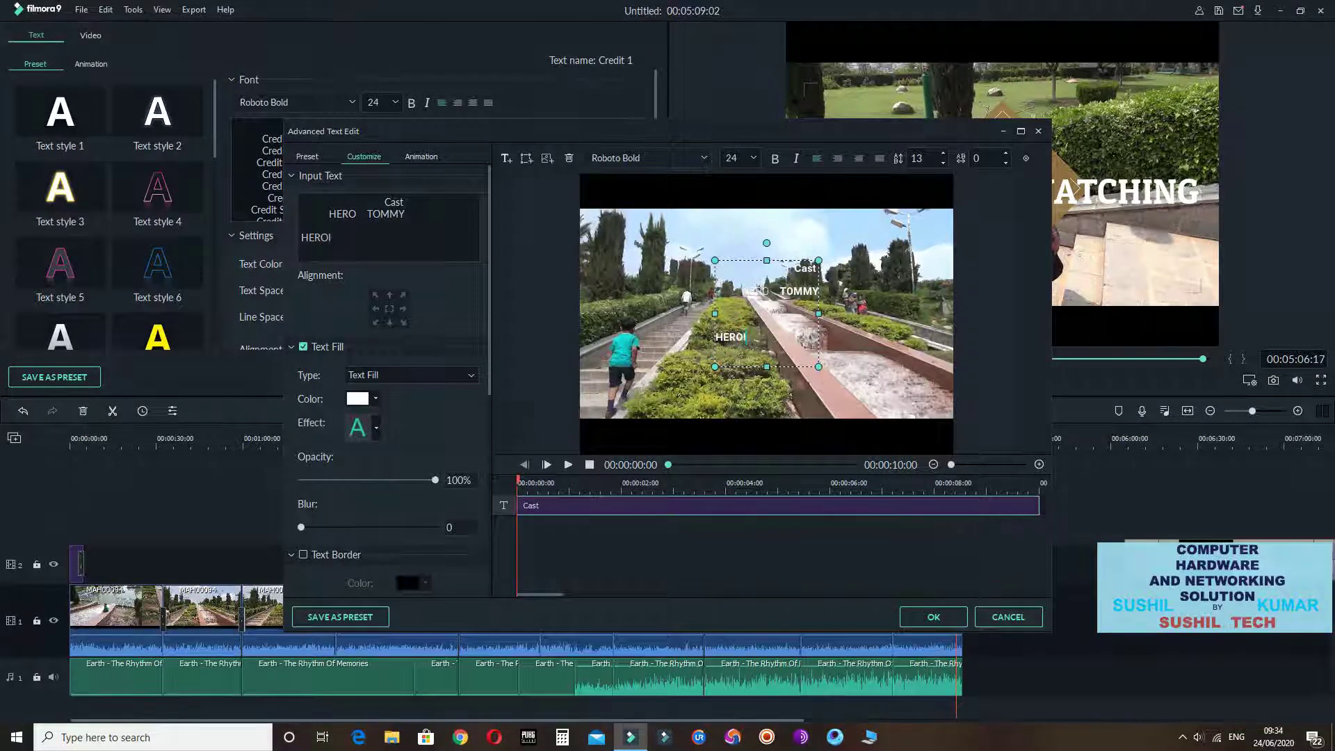
type("IN  ABC")
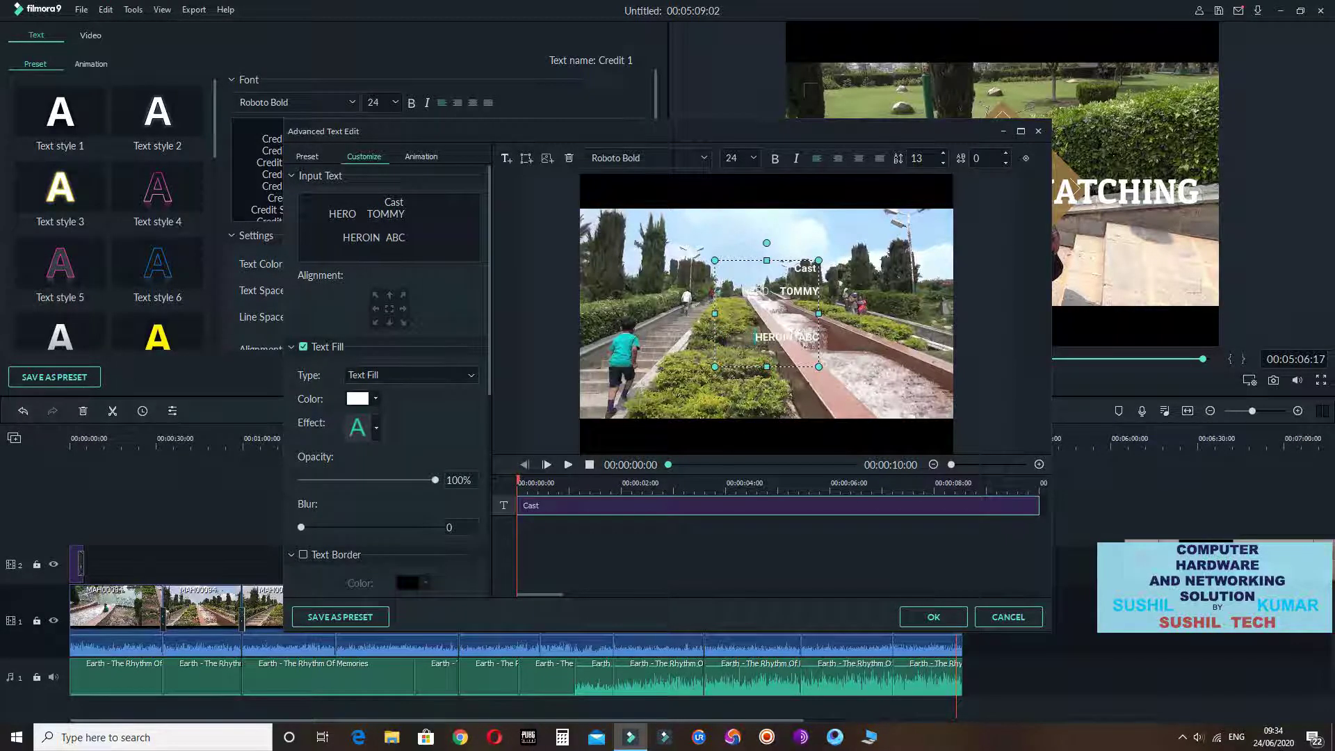
Apply the credit text changes and play the end credits from 00:04:53:08
left_click(934, 617)
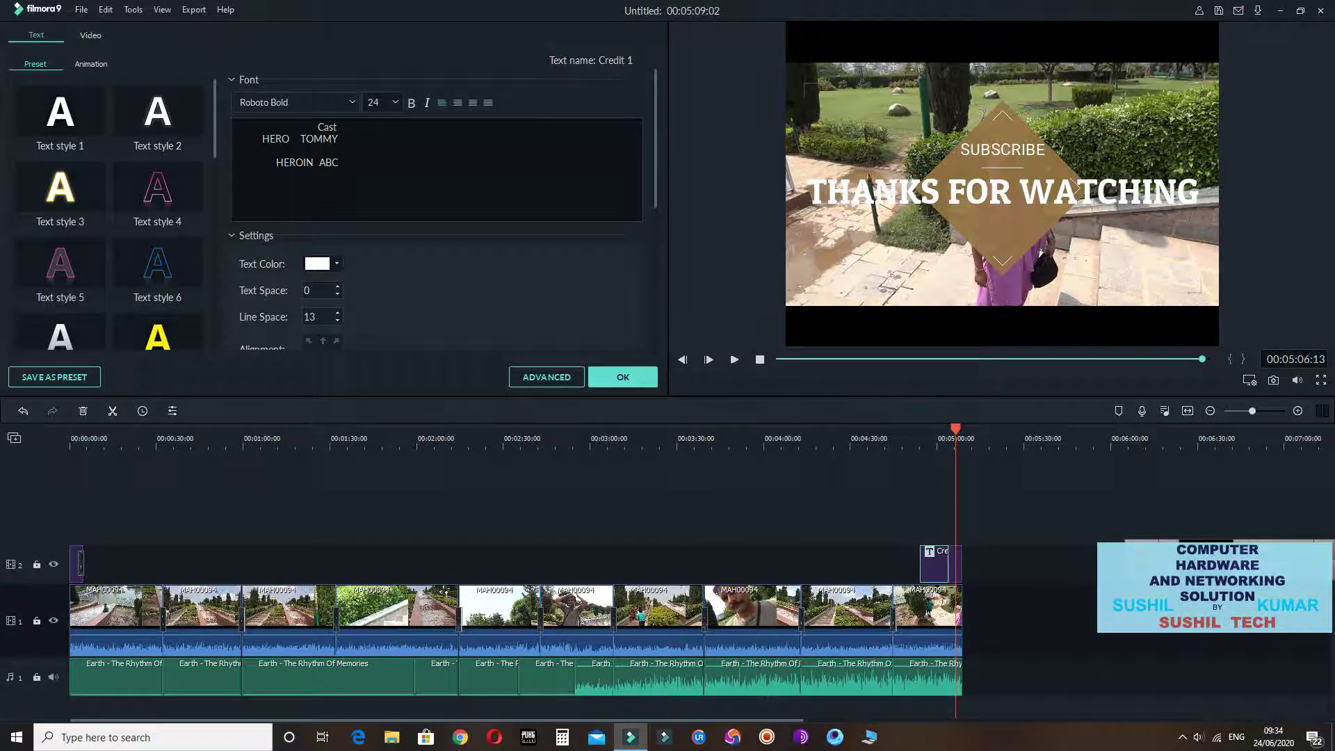
left_click(918, 440)
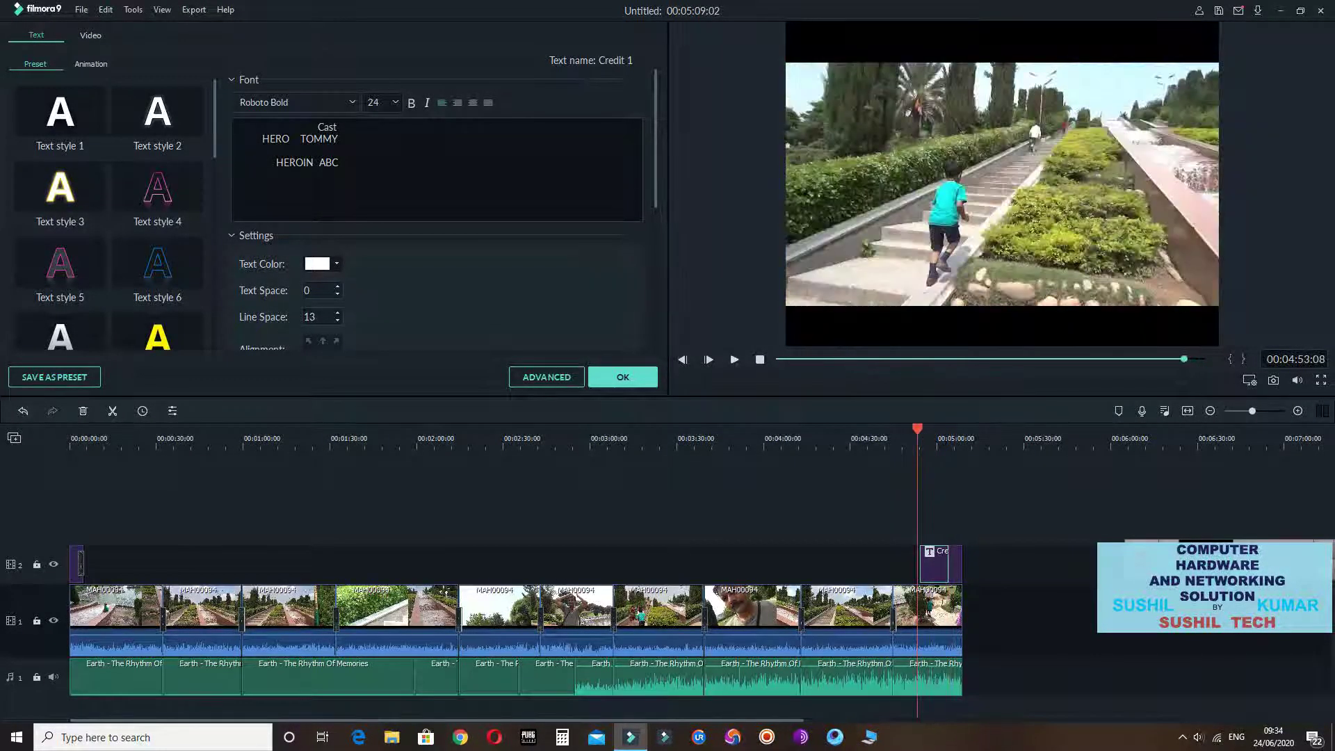
key("space")
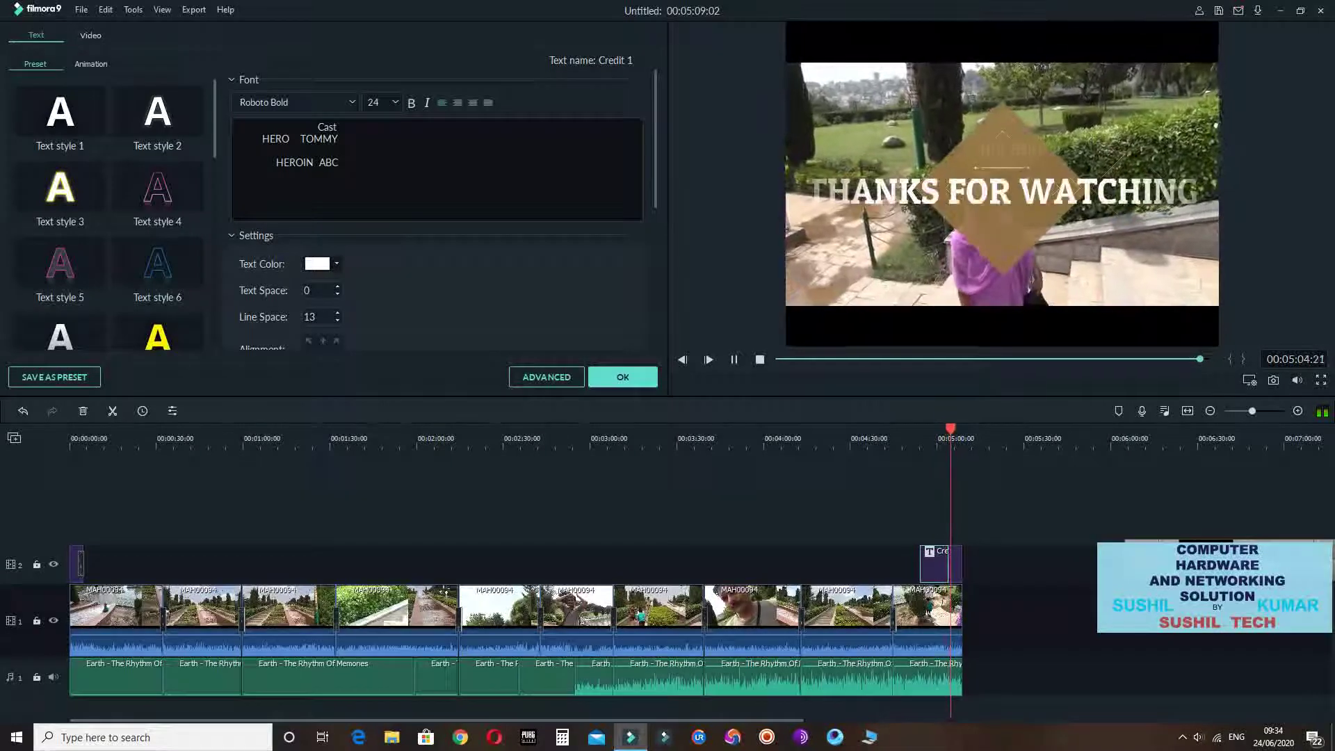
Finish editing the Credit 1 title and apply the Blue Explosion effect to the fifth video clip
left_click(622, 377)
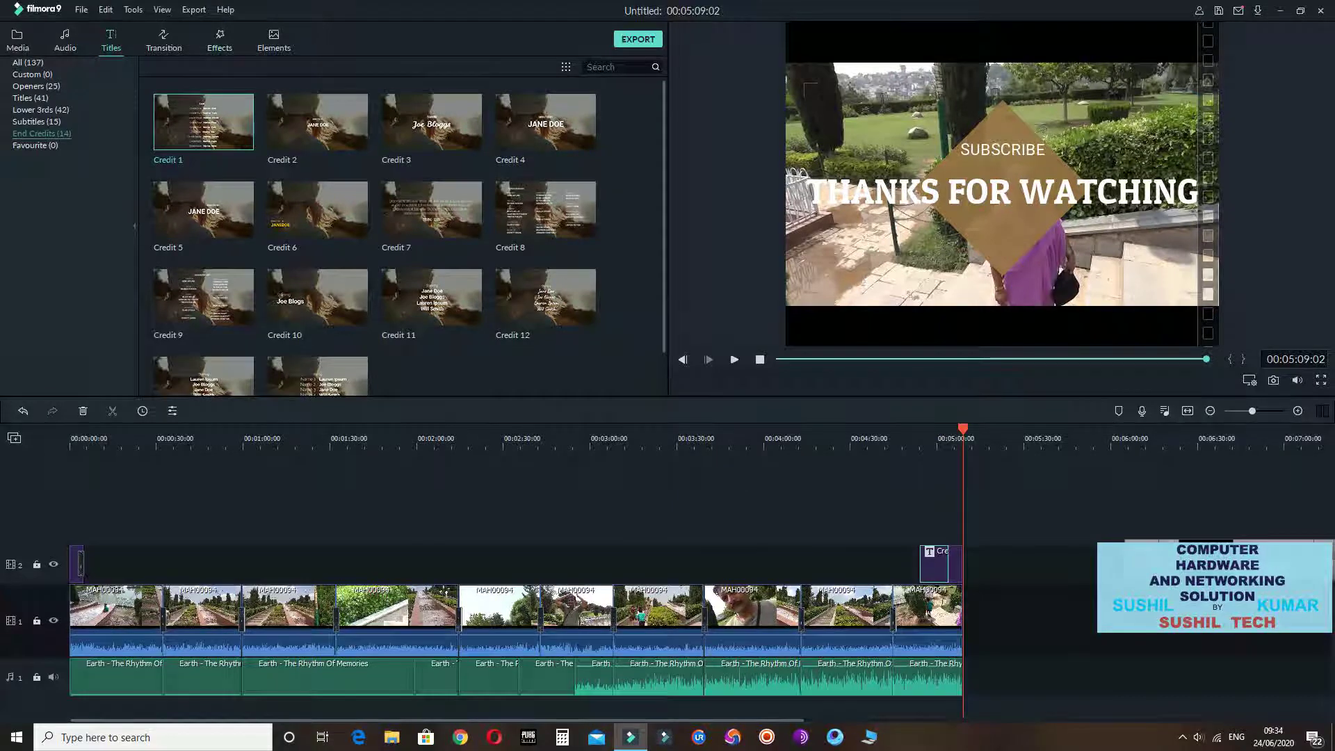
left_click(220, 40)
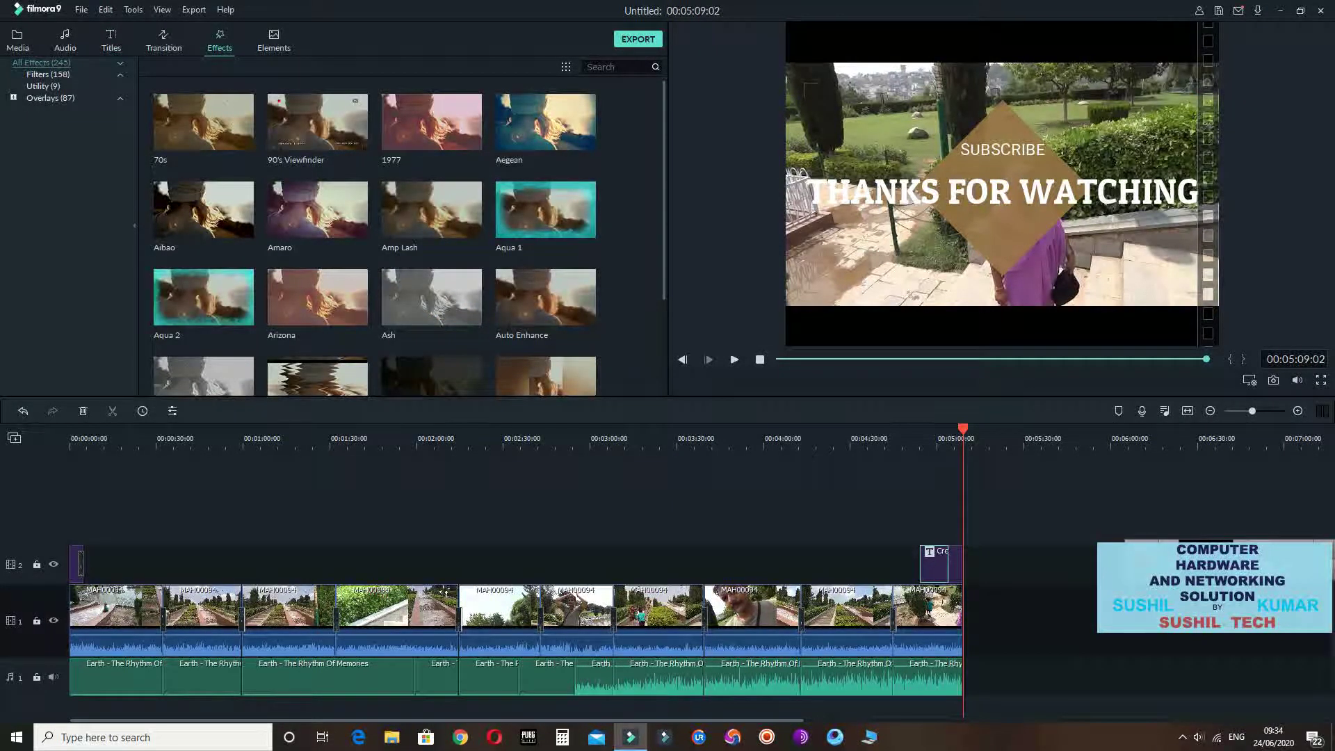
mouse_move(546, 297)
scroll(403, 236, "down", 5)
mouse_move(664, 250)
left_mouse_down()
mouse_move(665, 222)
mouse_move(665, 244)
left_mouse_up()
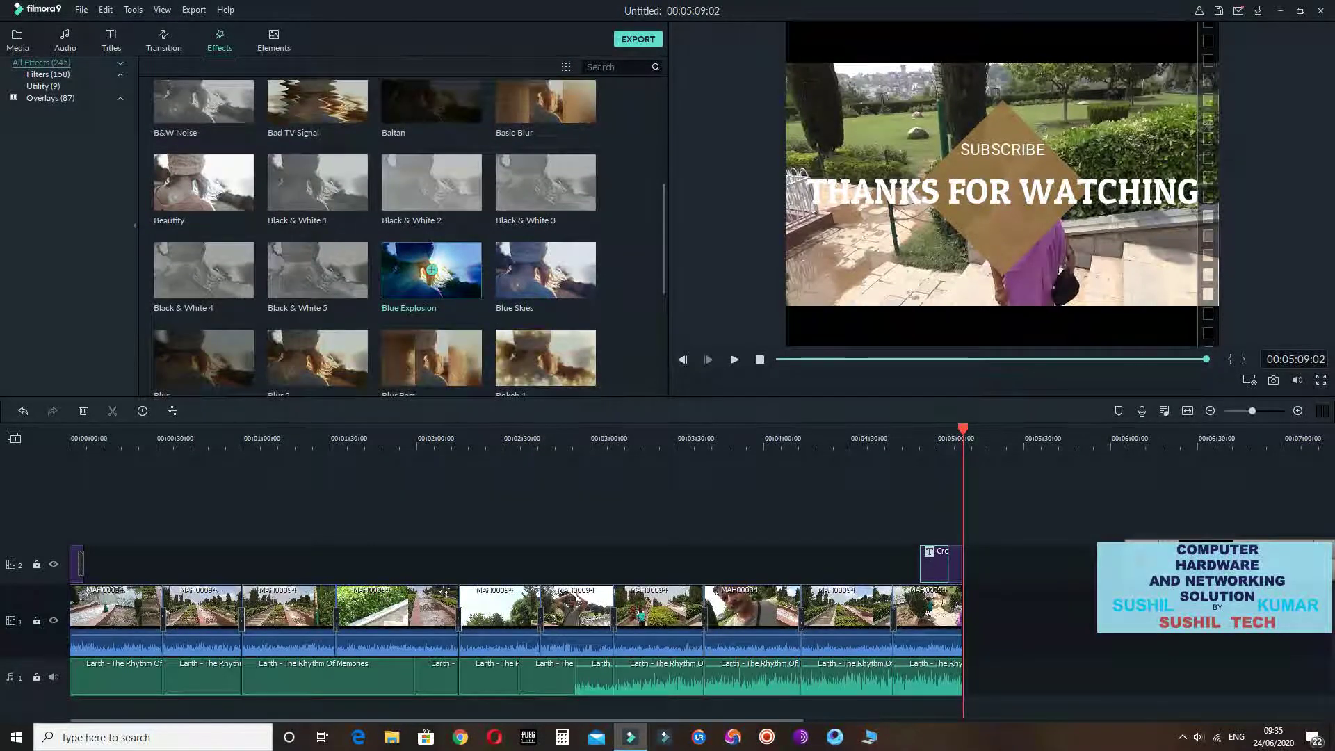
left_click_drag(432, 269, 500, 612)
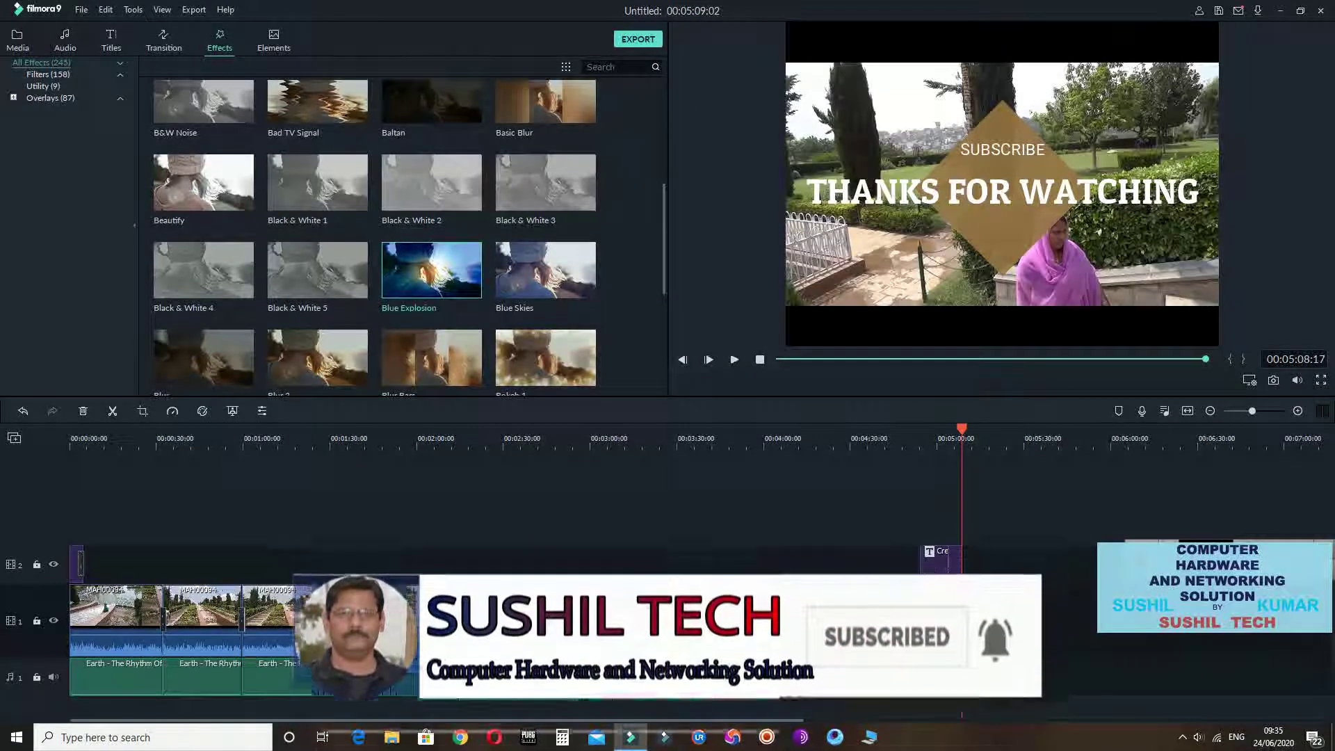
Preview the effect from 00:02:12:23 and add Blue Explosion to the fourth and seventh video clips as well
left_click_drag(962, 430, 414, 429)
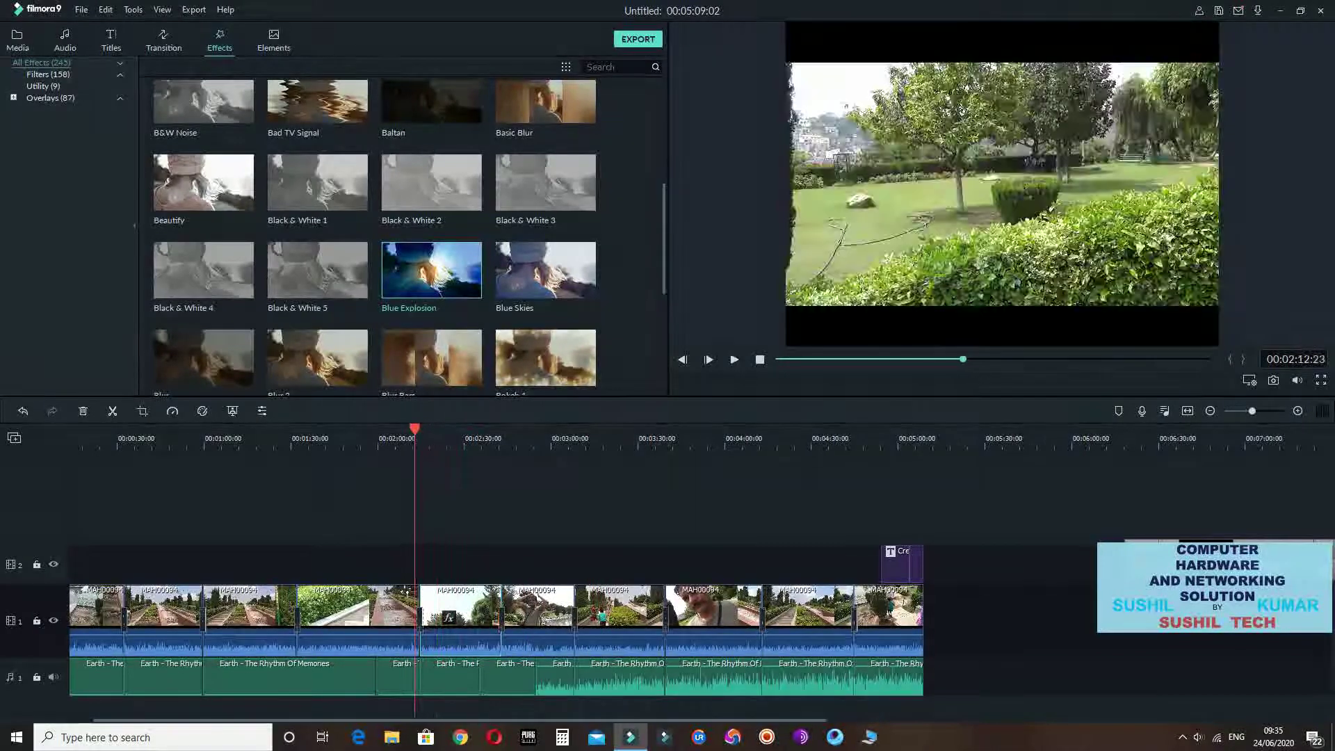
key("space")
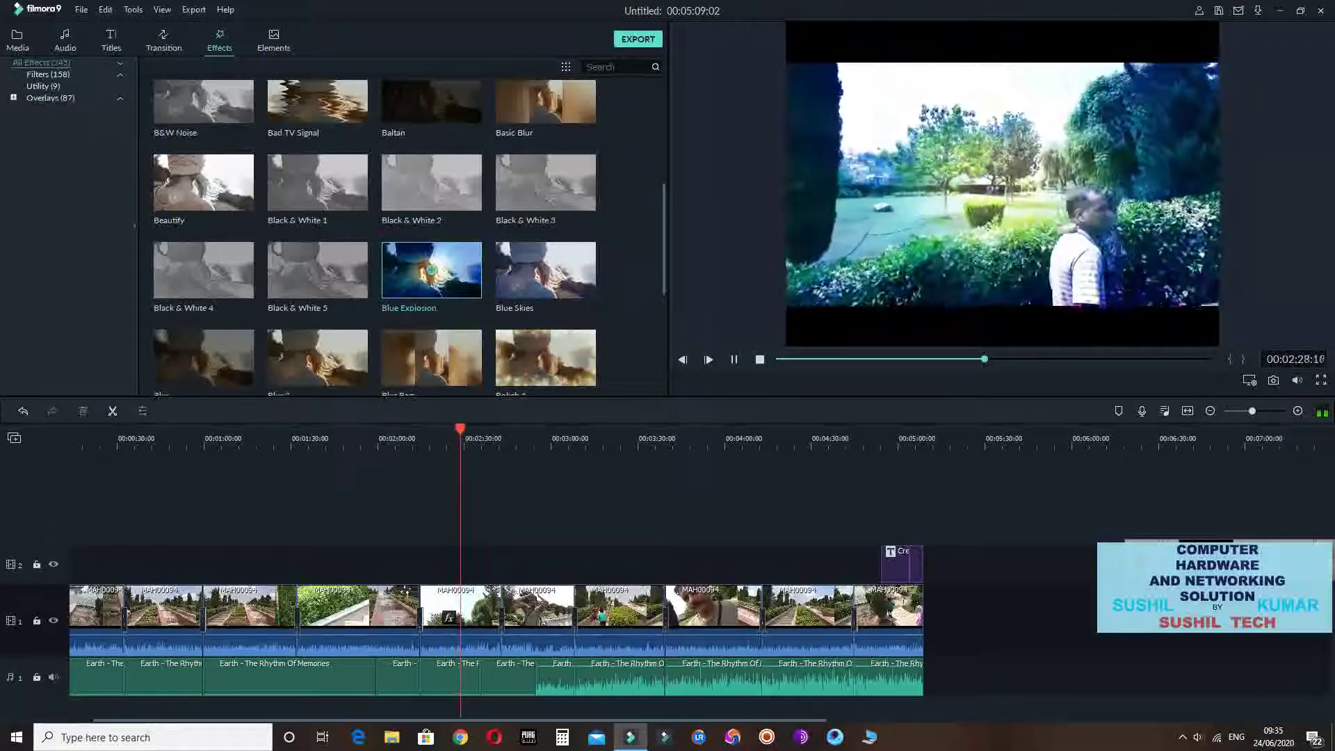
left_click_drag(431, 271, 362, 605)
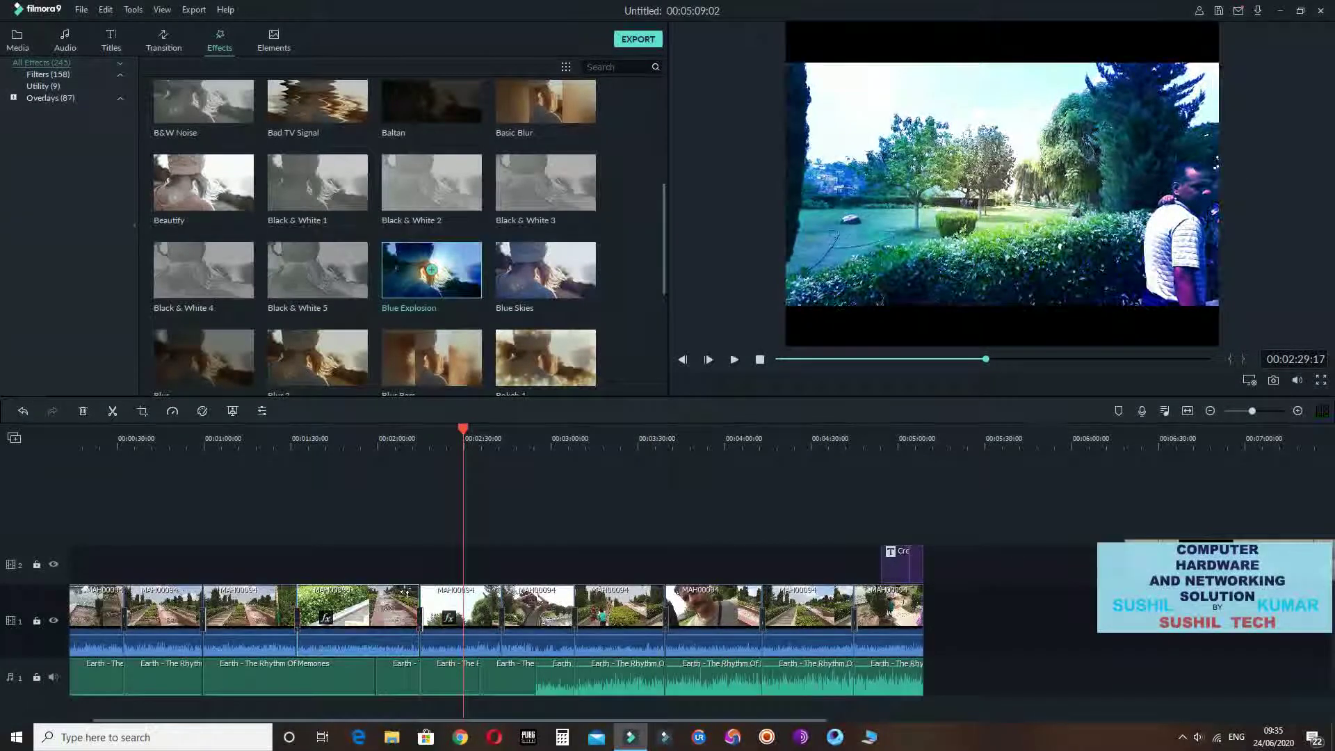
left_click_drag(432, 270, 619, 605)
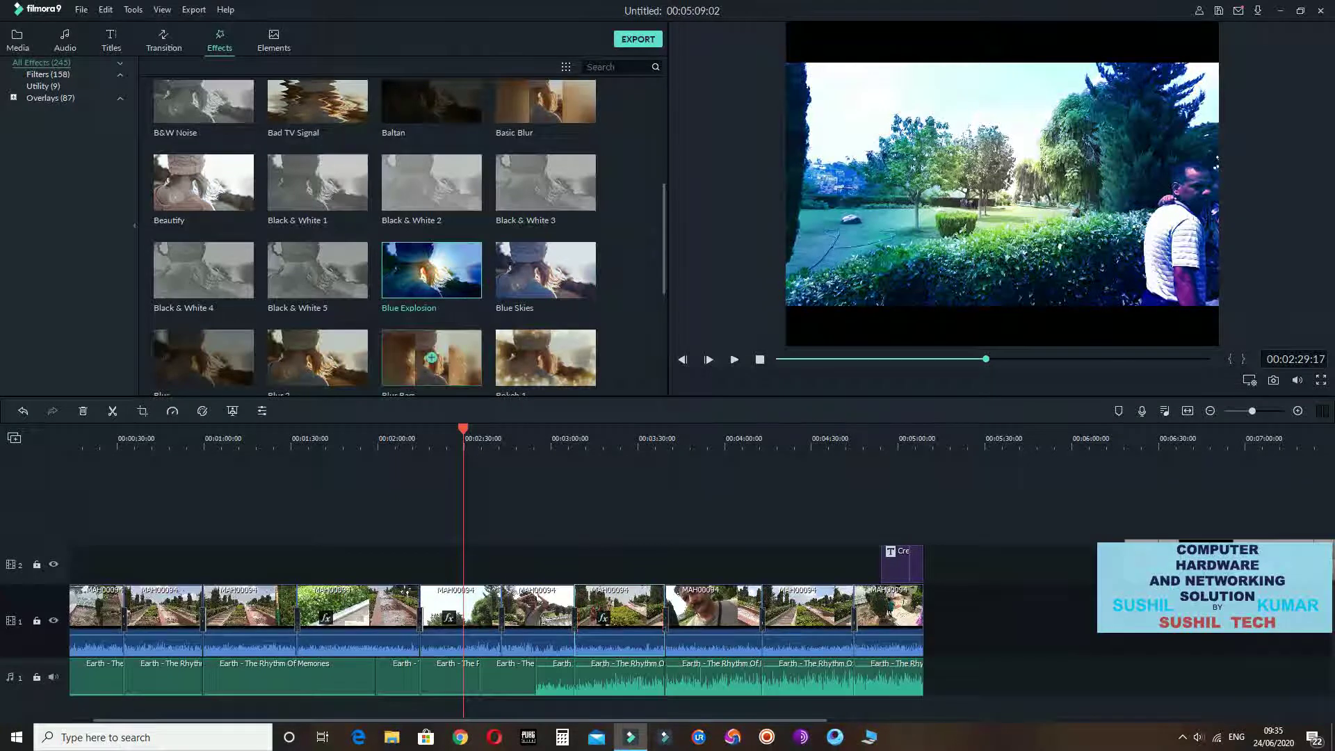
key("Home")
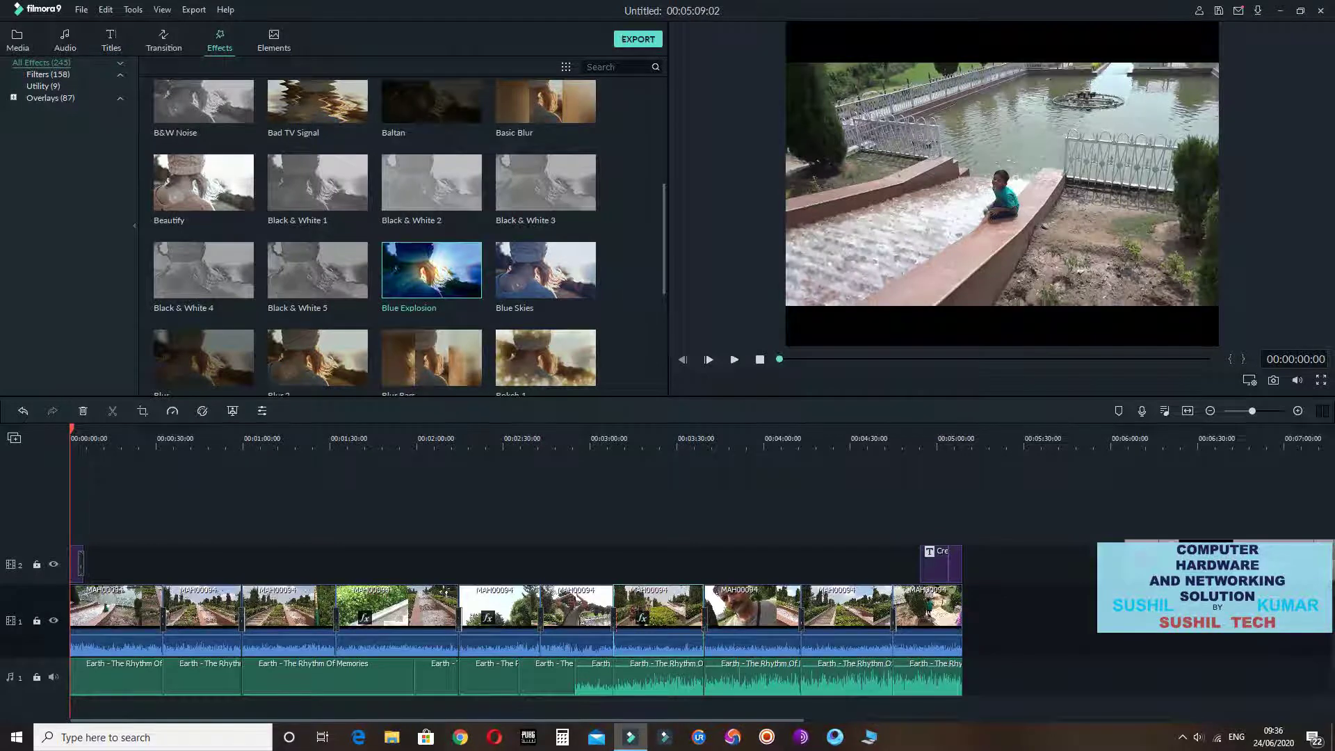
left_click_drag(71, 429, 108, 429)
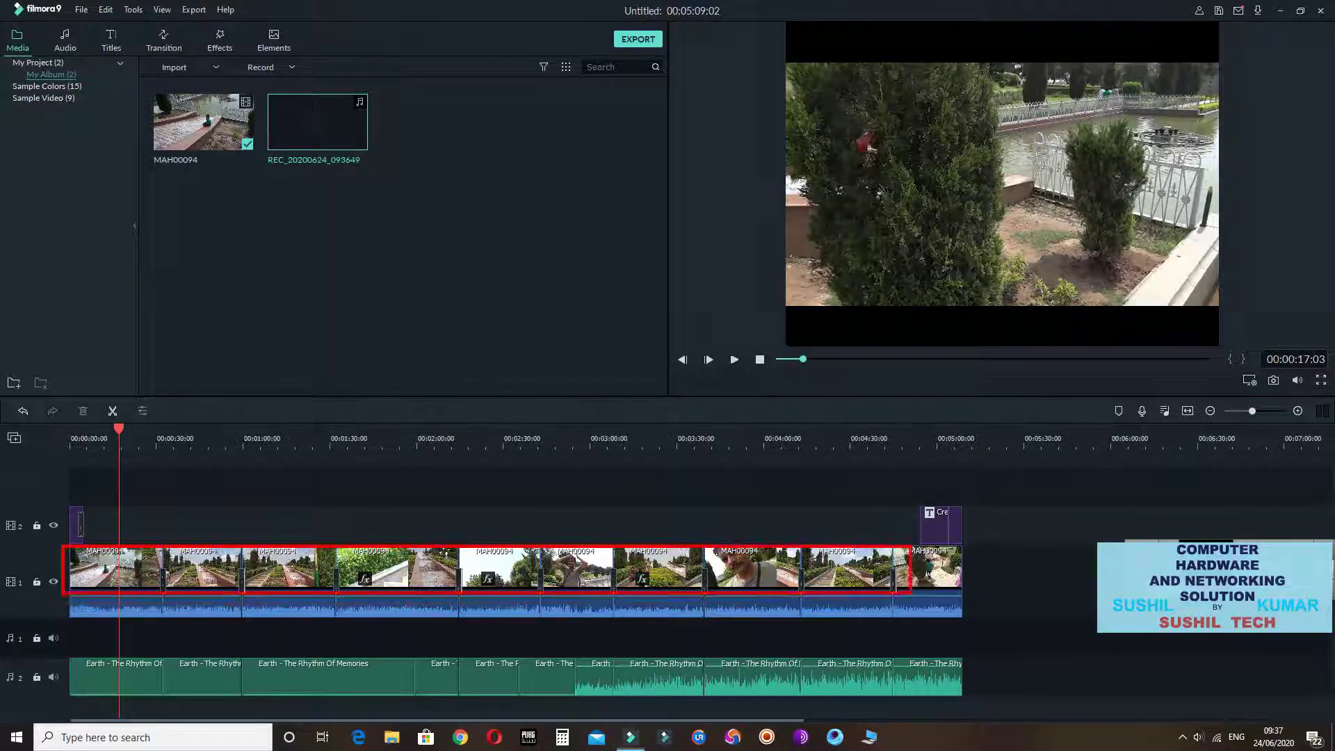
left_click(1179, 597)
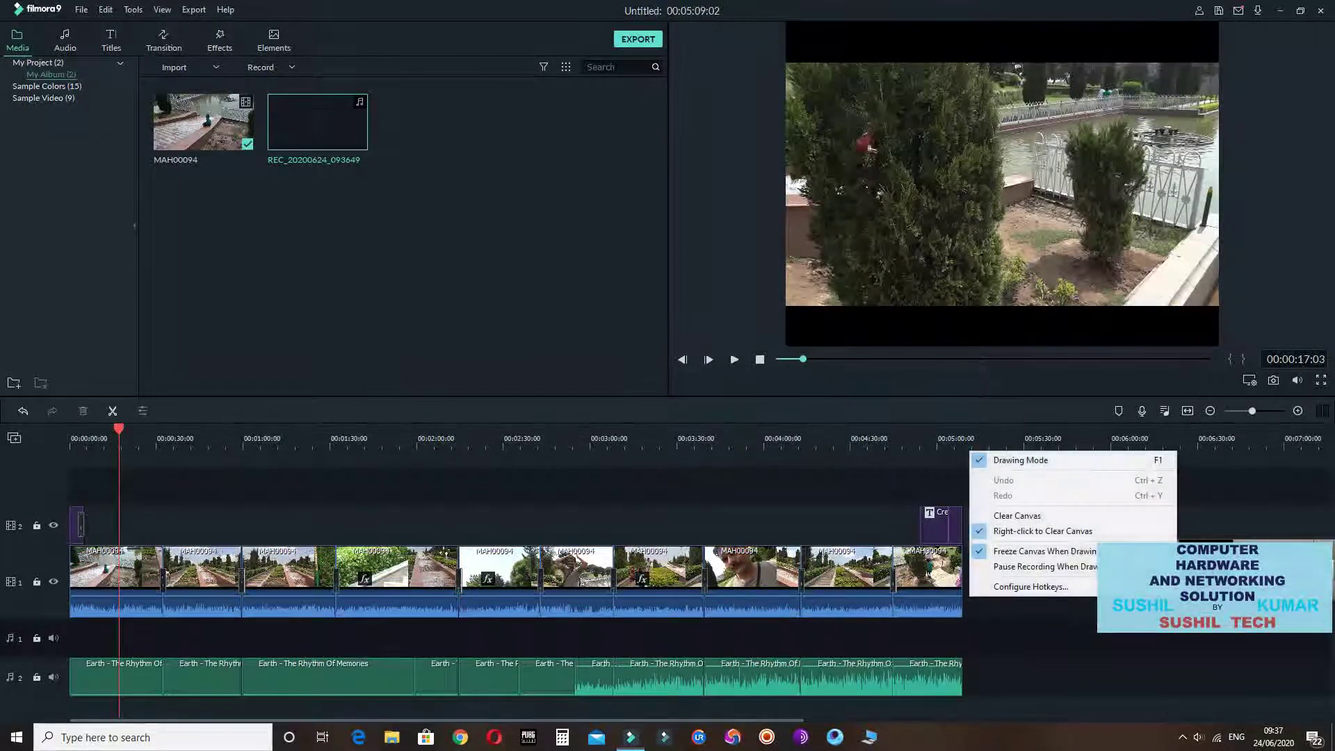
left_click(1019, 460)
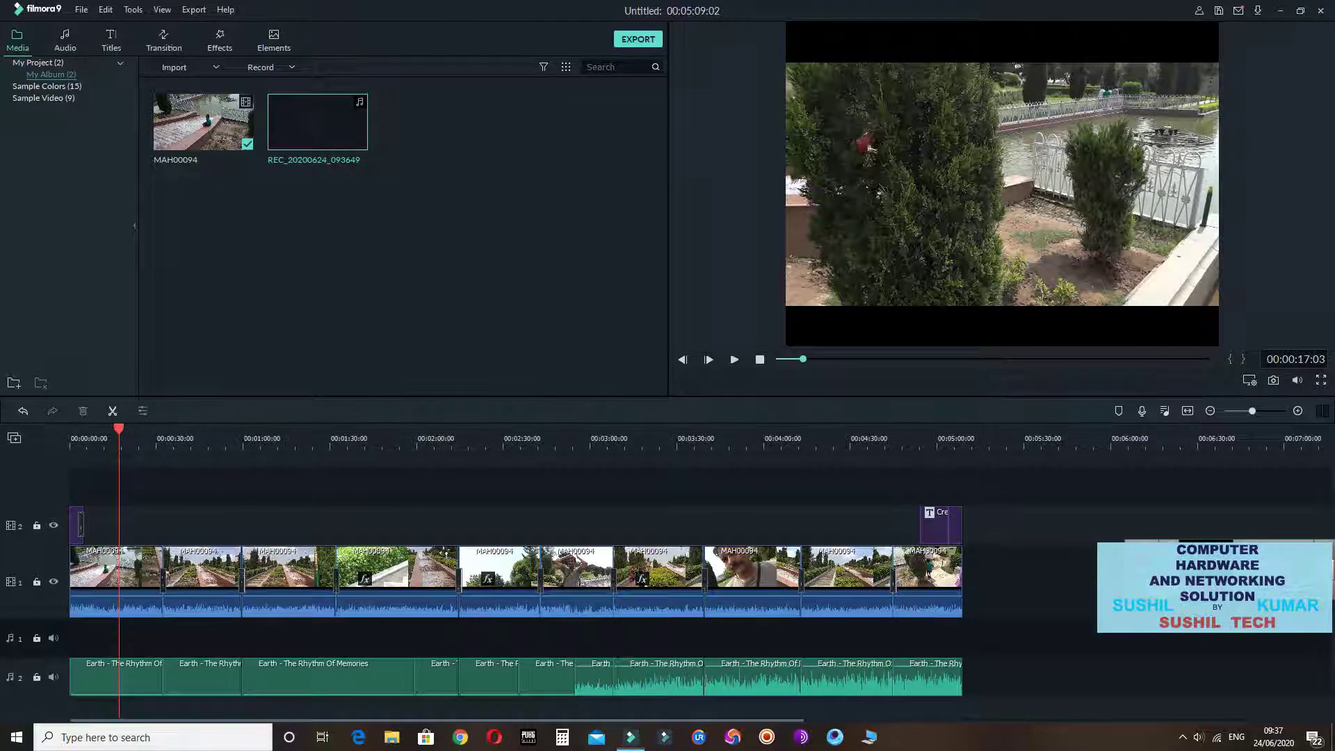
mouse_move(54, 538)
left_mouse_down()
mouse_move(66, 565)
mouse_move(396, 637)
left_mouse_up()
right_click(396, 637)
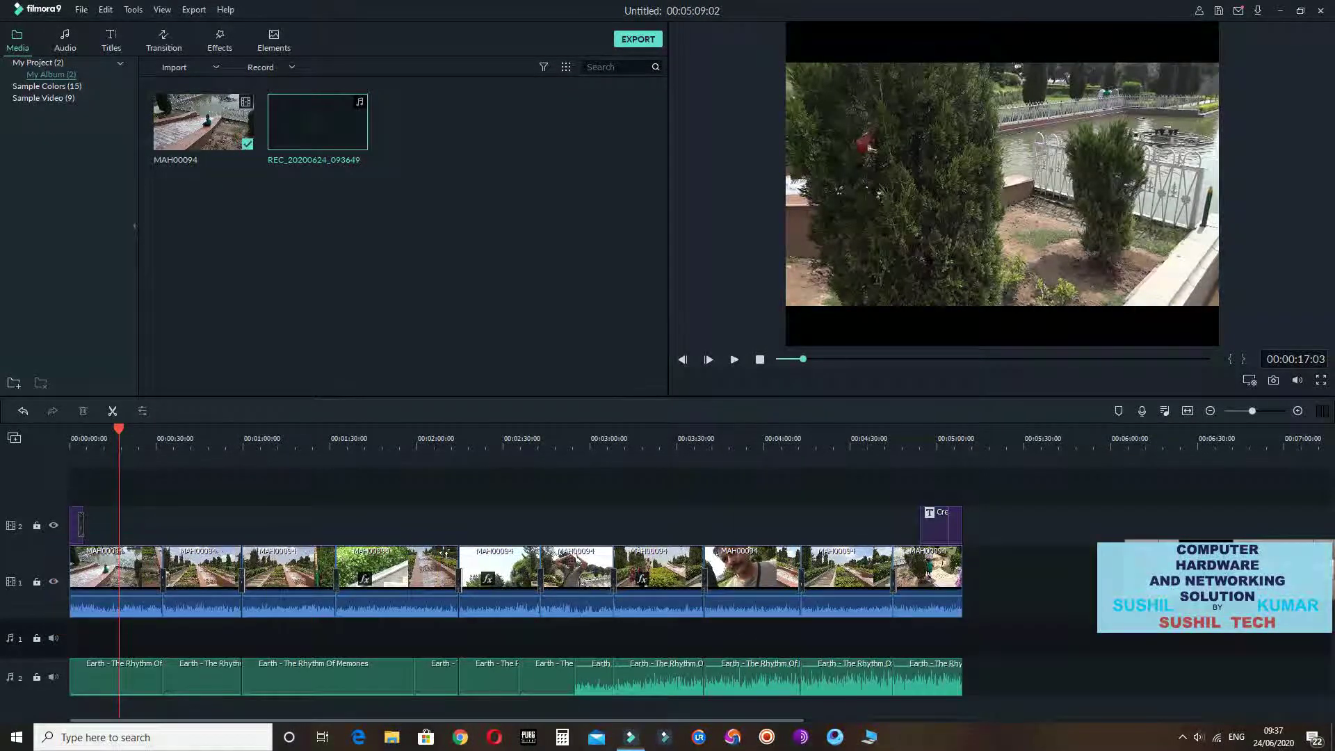
right_click(841, 486)
right_click(744, 465)
right_click(698, 475)
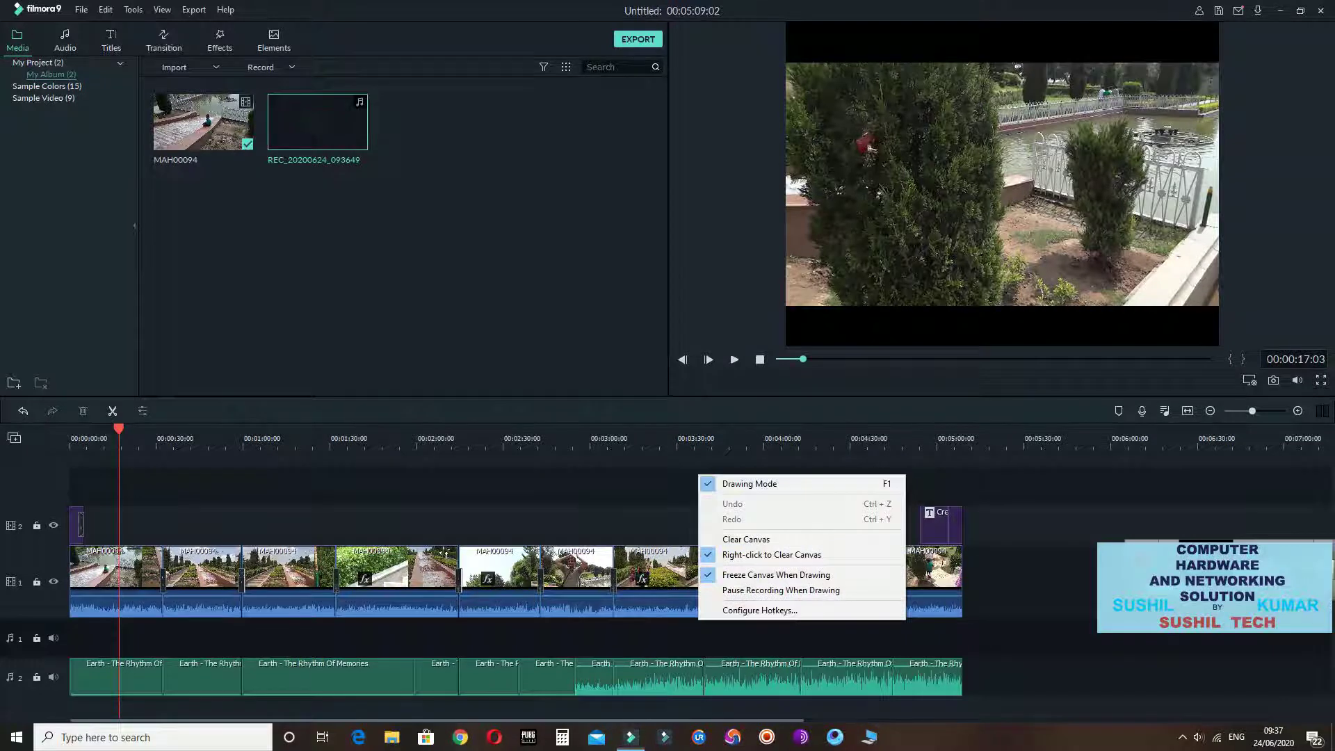
key("Escape")
mouse_move(45, 532)
left_mouse_down()
mouse_move(107, 621)
mouse_move(346, 641)
mouse_move(979, 640)
left_mouse_up()
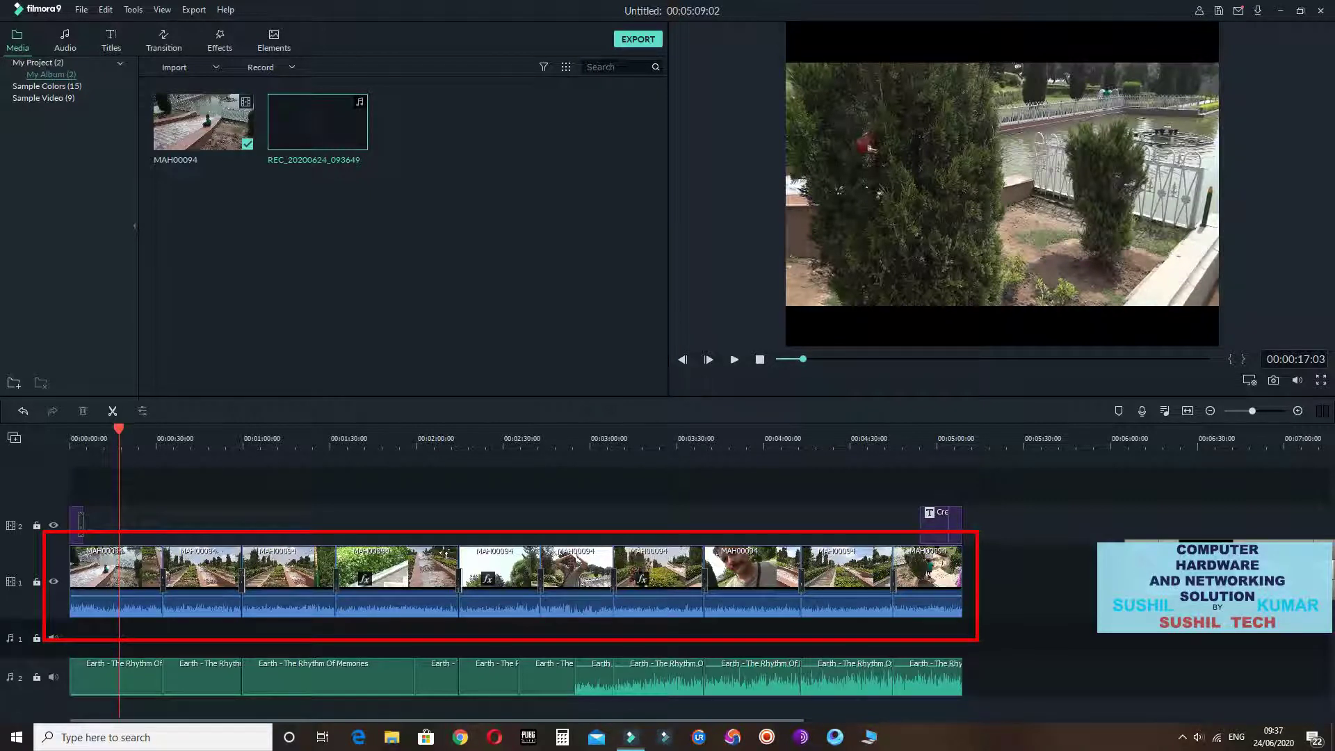
mouse_move(60, 542)
left_mouse_down()
mouse_move(101, 585)
mouse_move(963, 589)
left_mouse_up()
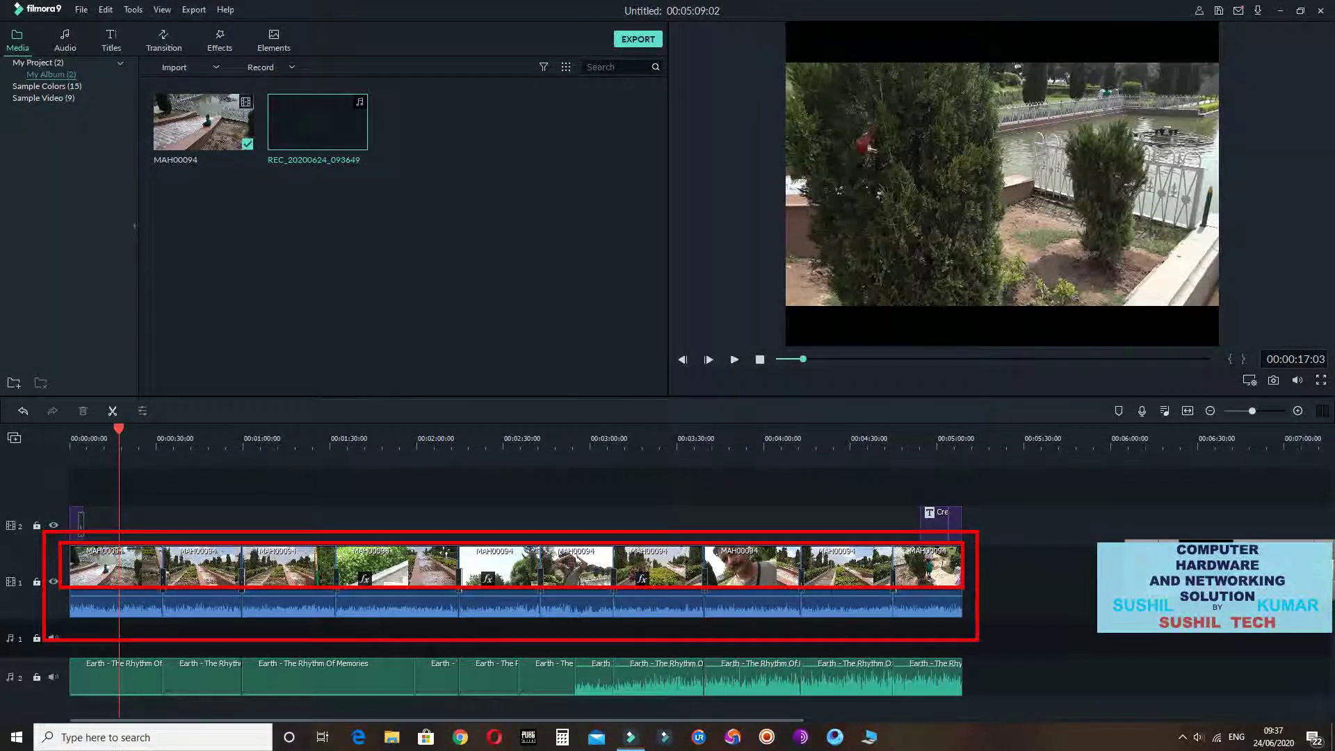
mouse_move(60, 591)
left_mouse_down()
mouse_move(113, 611)
mouse_move(965, 619)
left_mouse_up()
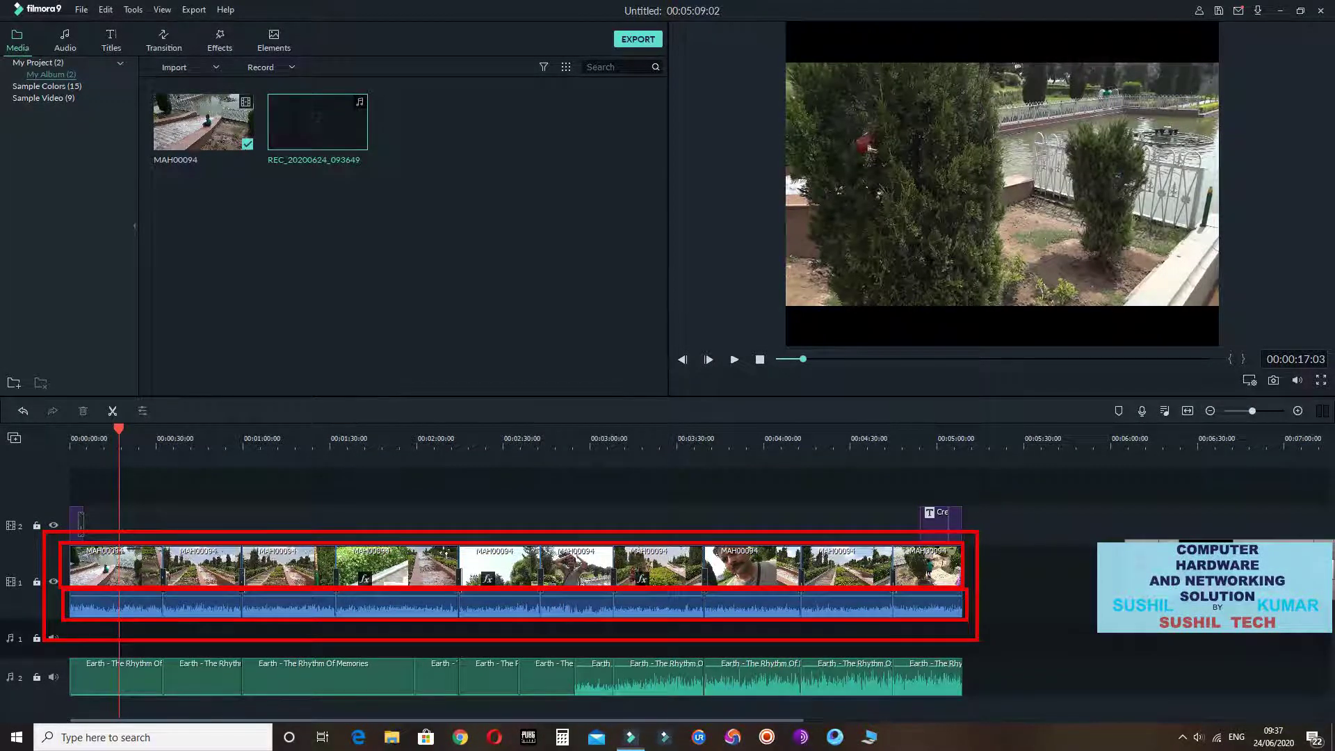
left_click_drag(3, 562, 52, 561)
key("Escape")
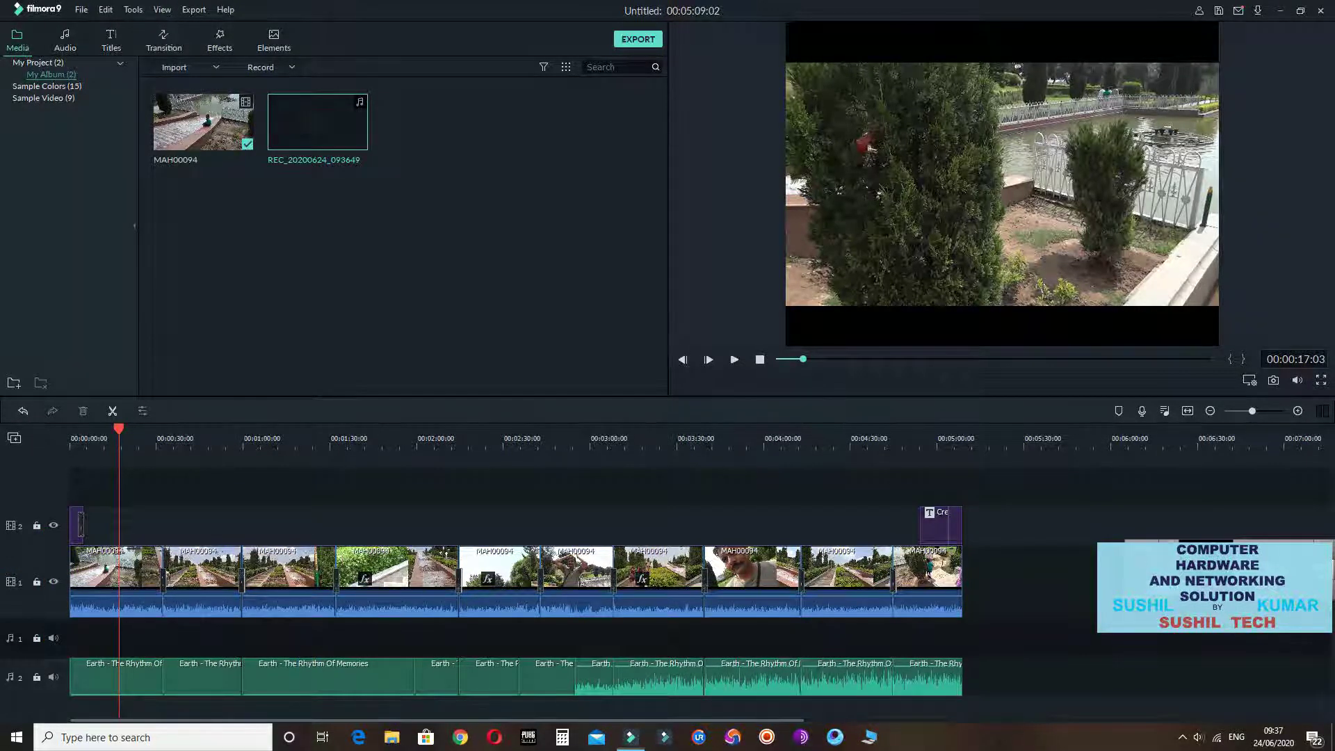
right_click(1125, 477)
left_click(1173, 485)
Detach the audio from the fourth video clip and play that clip from 00:01:32:02 to 00:01:38:00
right_click(396, 578)
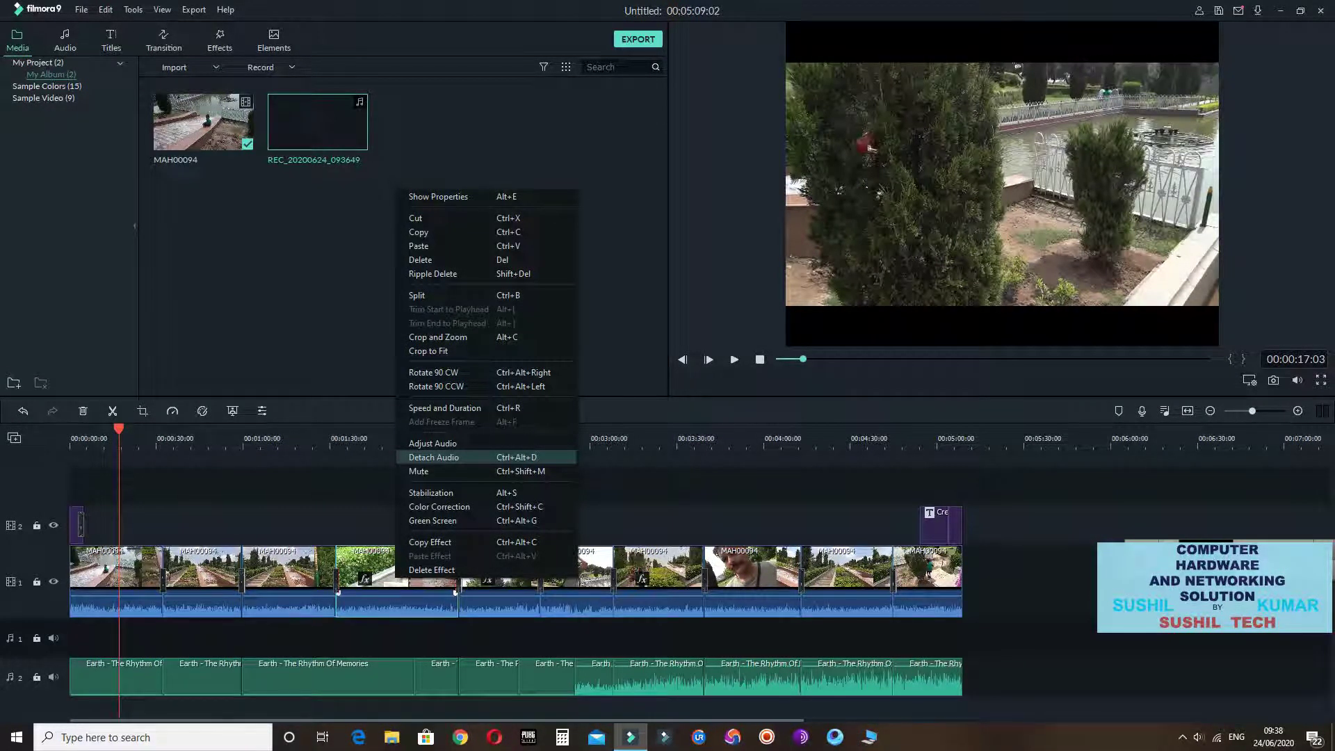
key("Return")
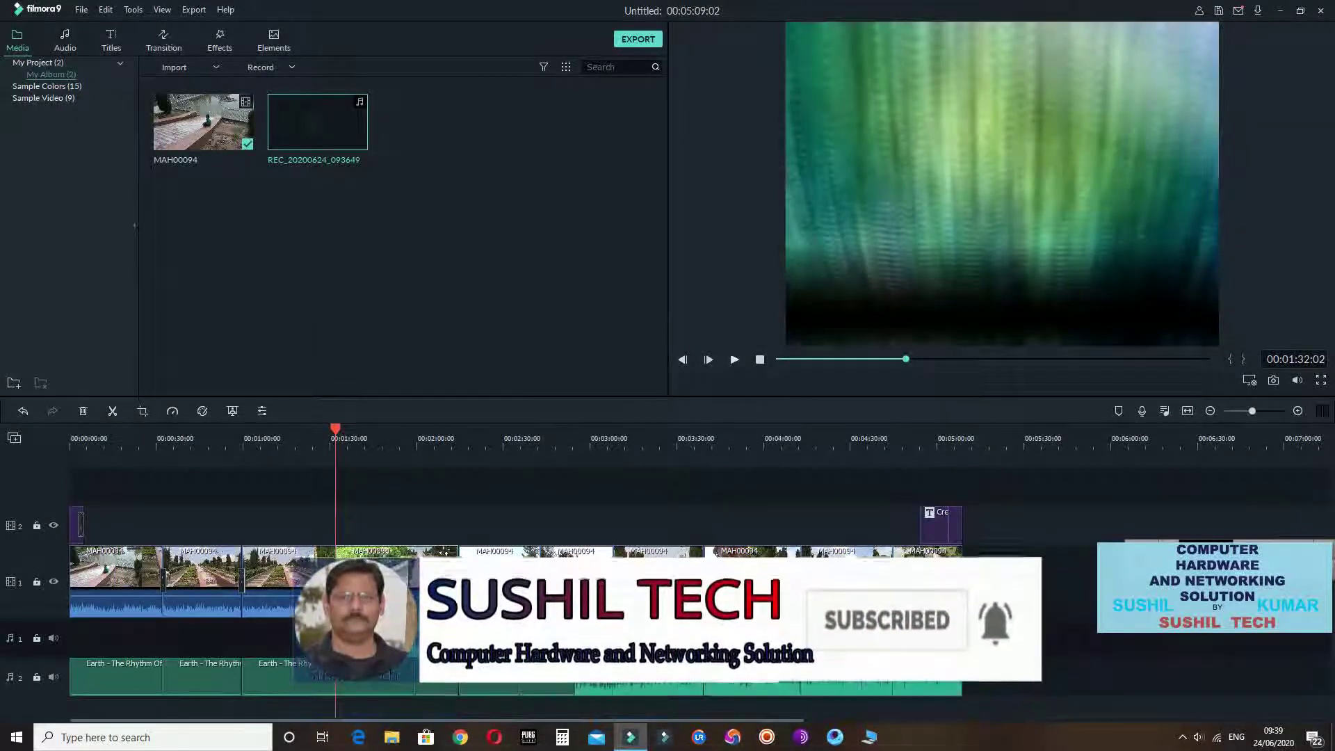
left_click(734, 359)
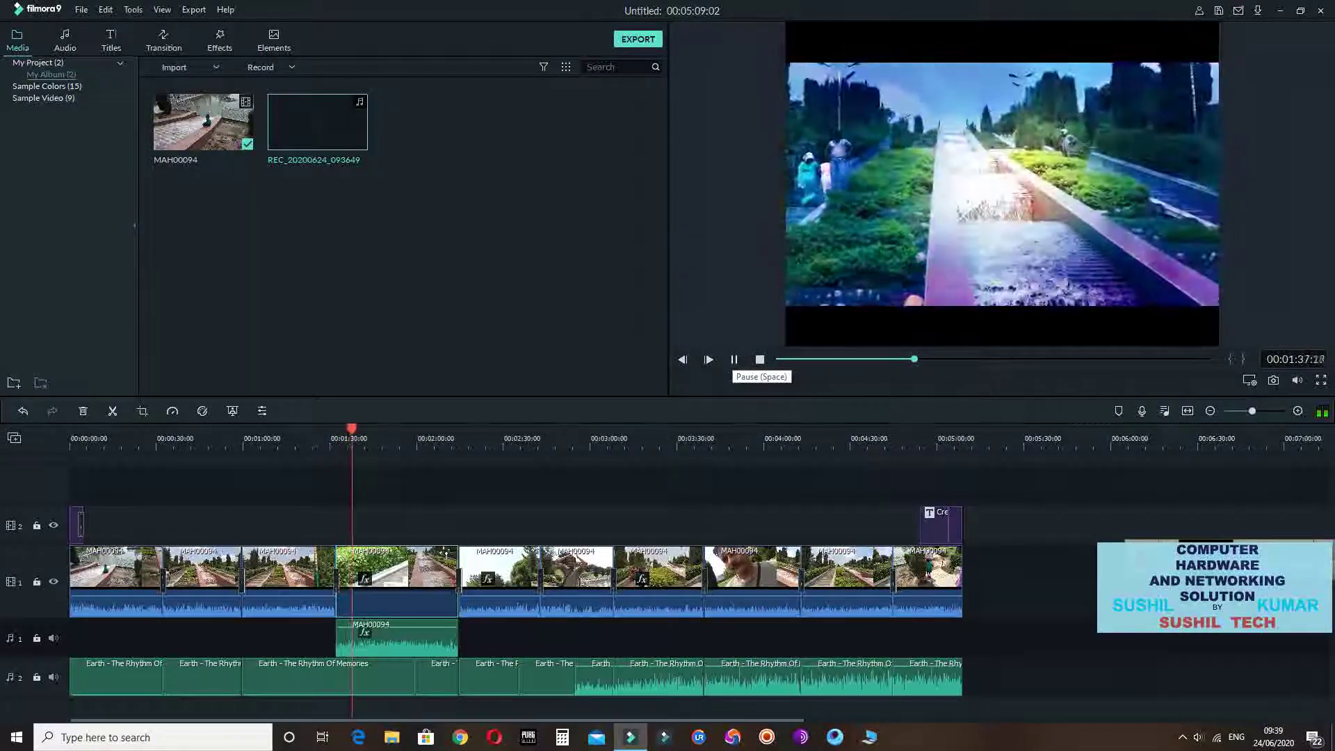
left_click(733, 359)
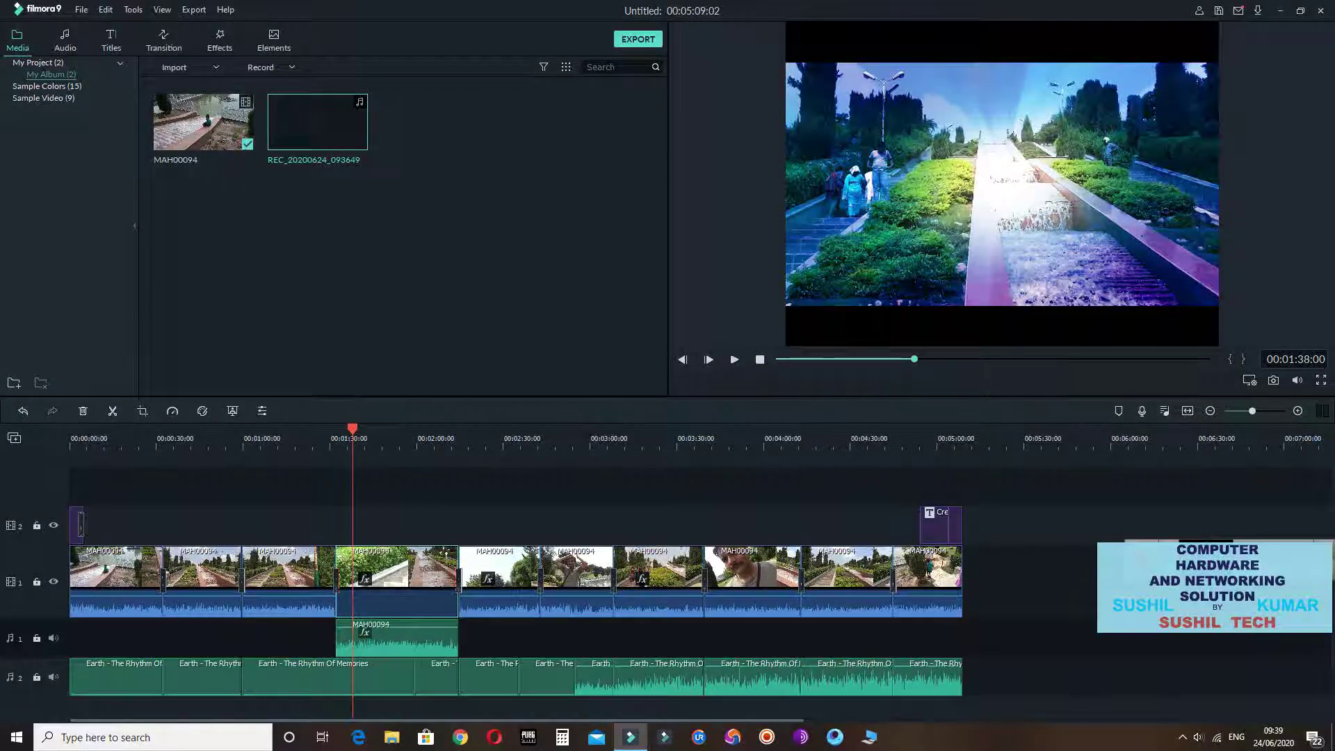
Record a microphone voice-over with Mute turned off, from 00:01:38:00 to 00:01:59:15
left_click(1143, 411)
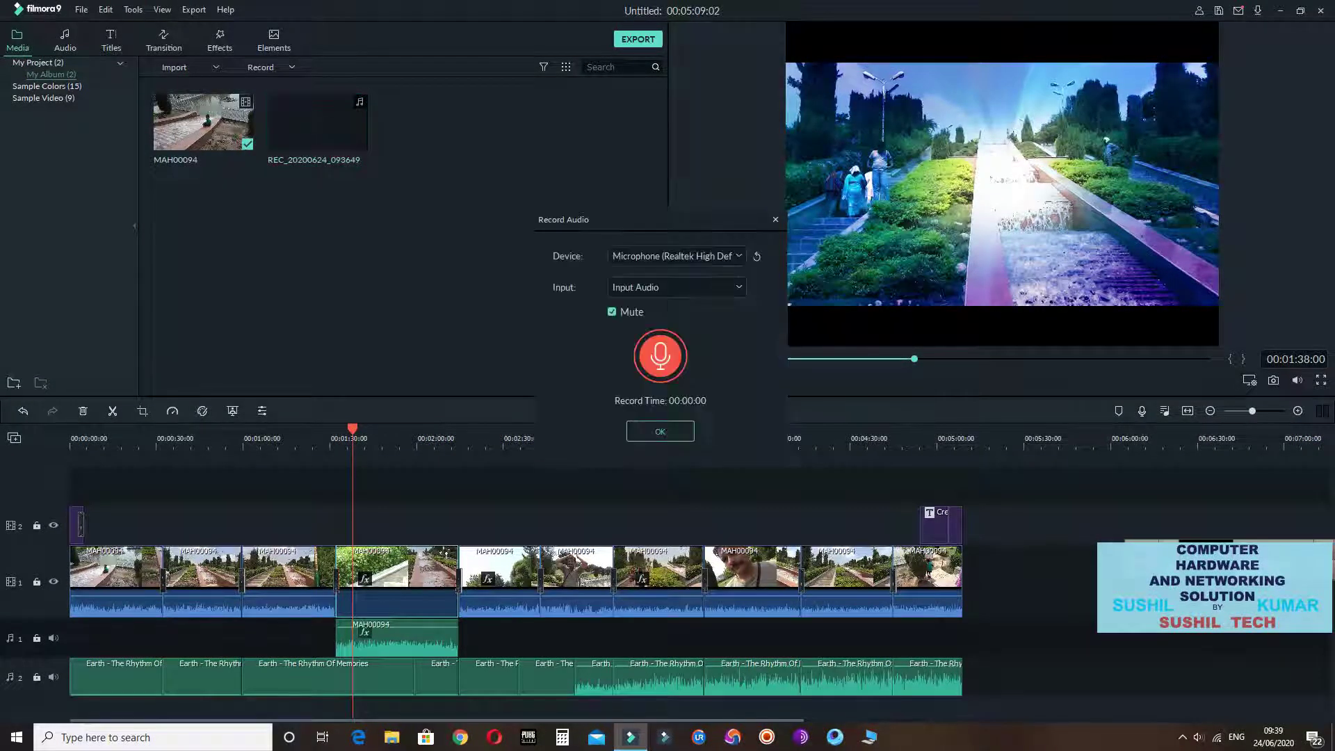
left_click(612, 312)
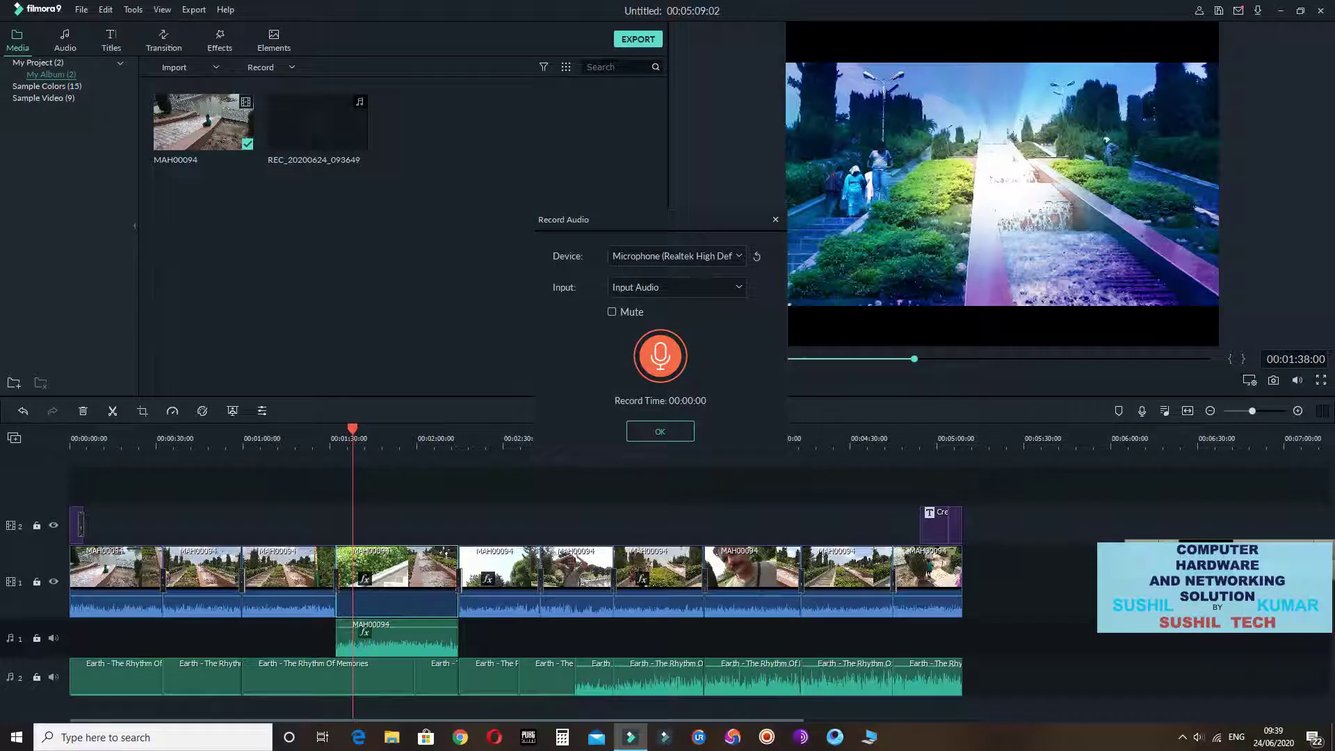
left_click(660, 356)
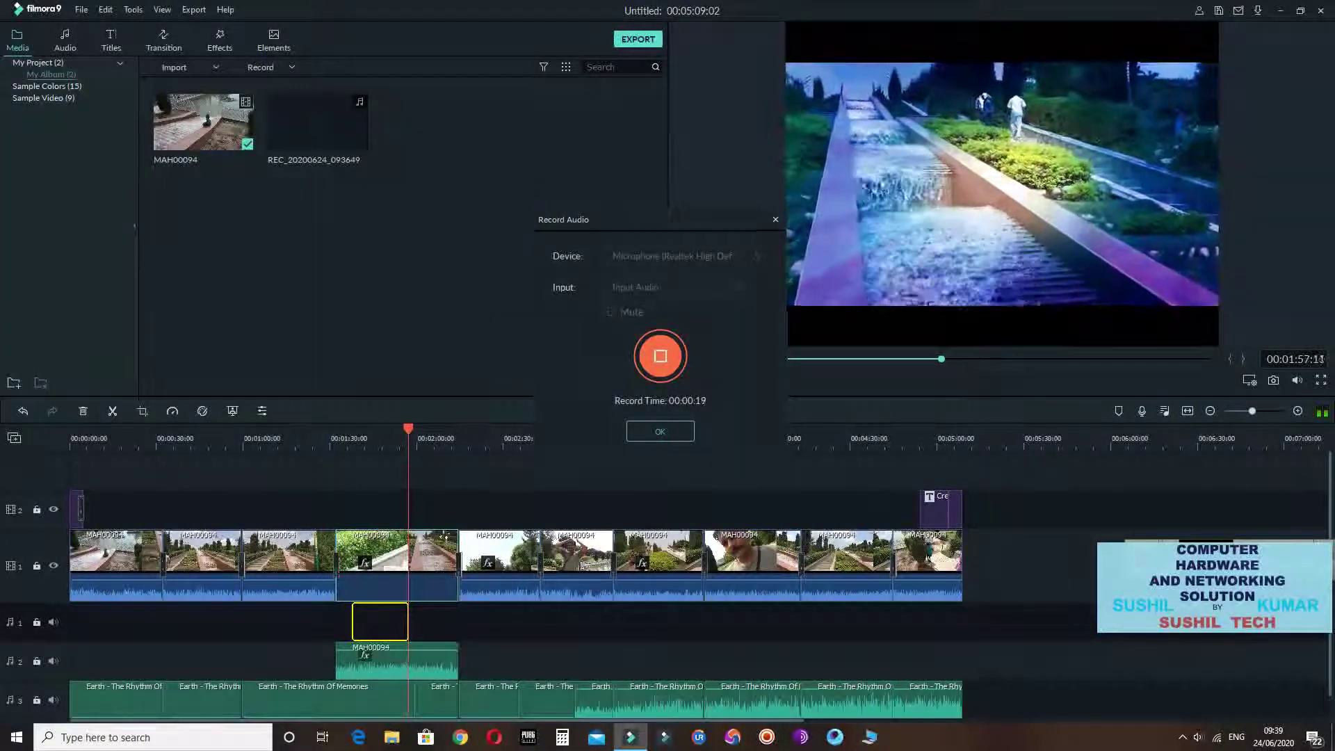
left_click(660, 356)
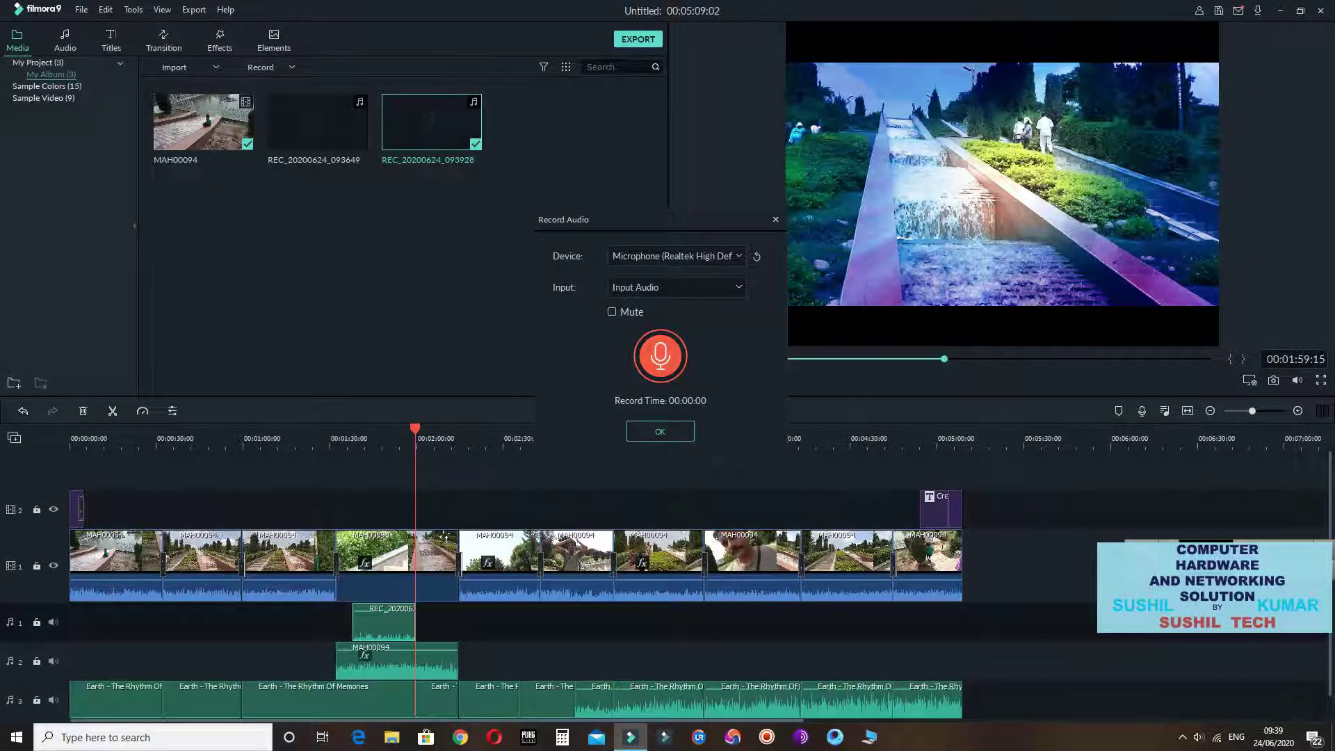
left_click(660, 431)
Play back the recorded voice-over from 00:01:36:22
left_click_drag(416, 429, 348, 429)
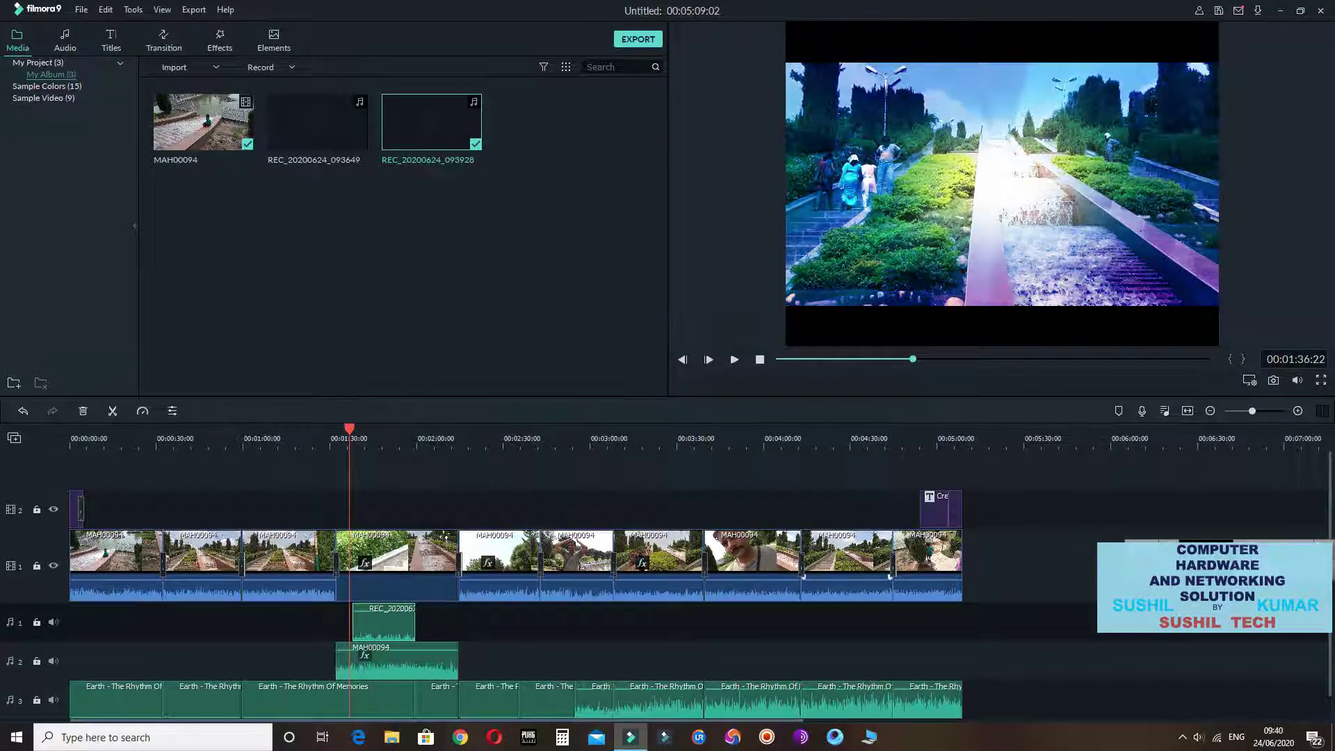
key("space")
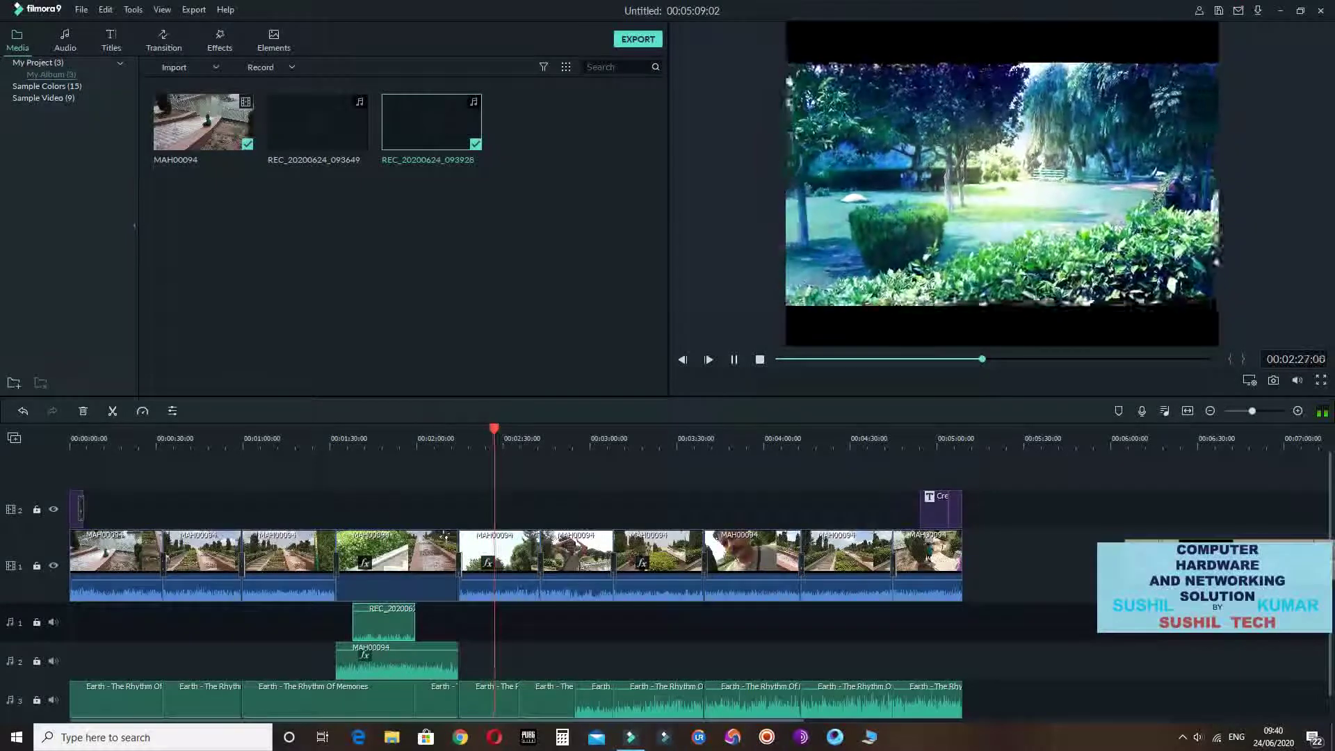
key("space")
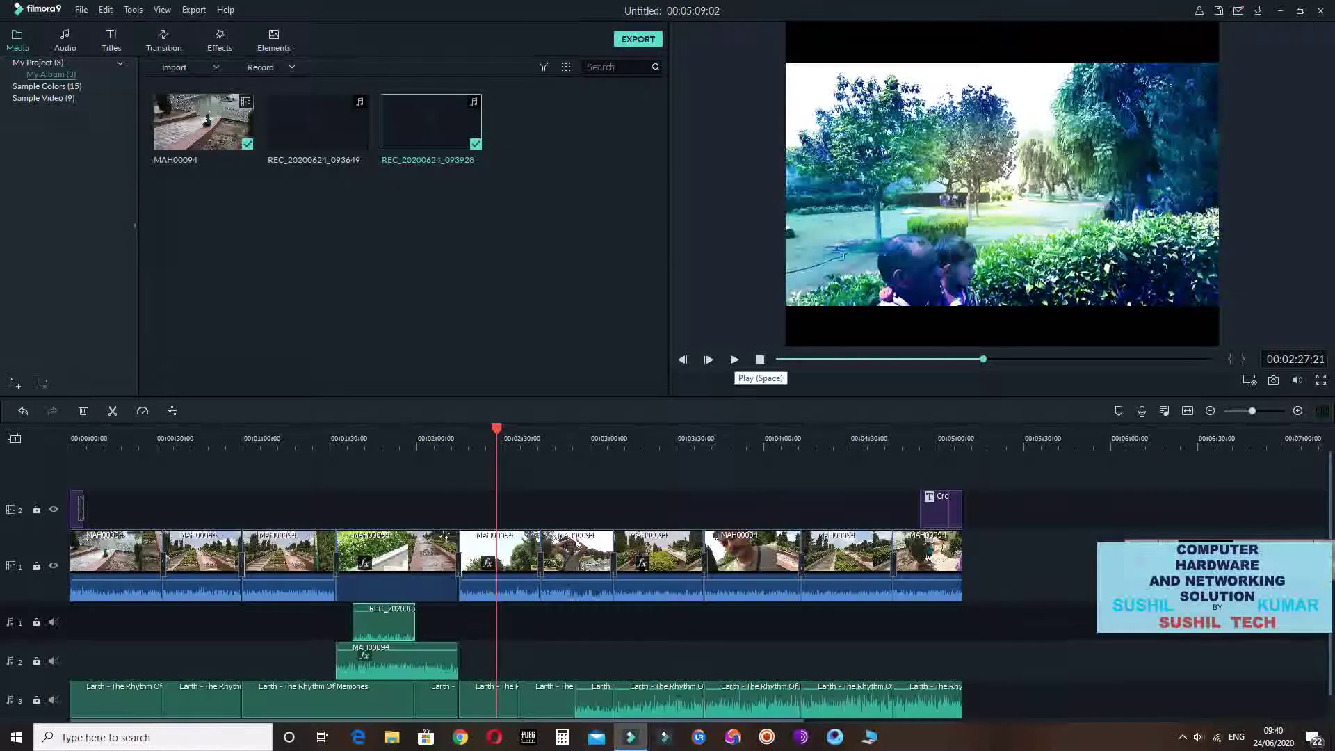
Review the ninth video clip from 00:04:17:24 and split it together with the background music at 00:04:27:08
left_click_drag(497, 429, 597, 429)
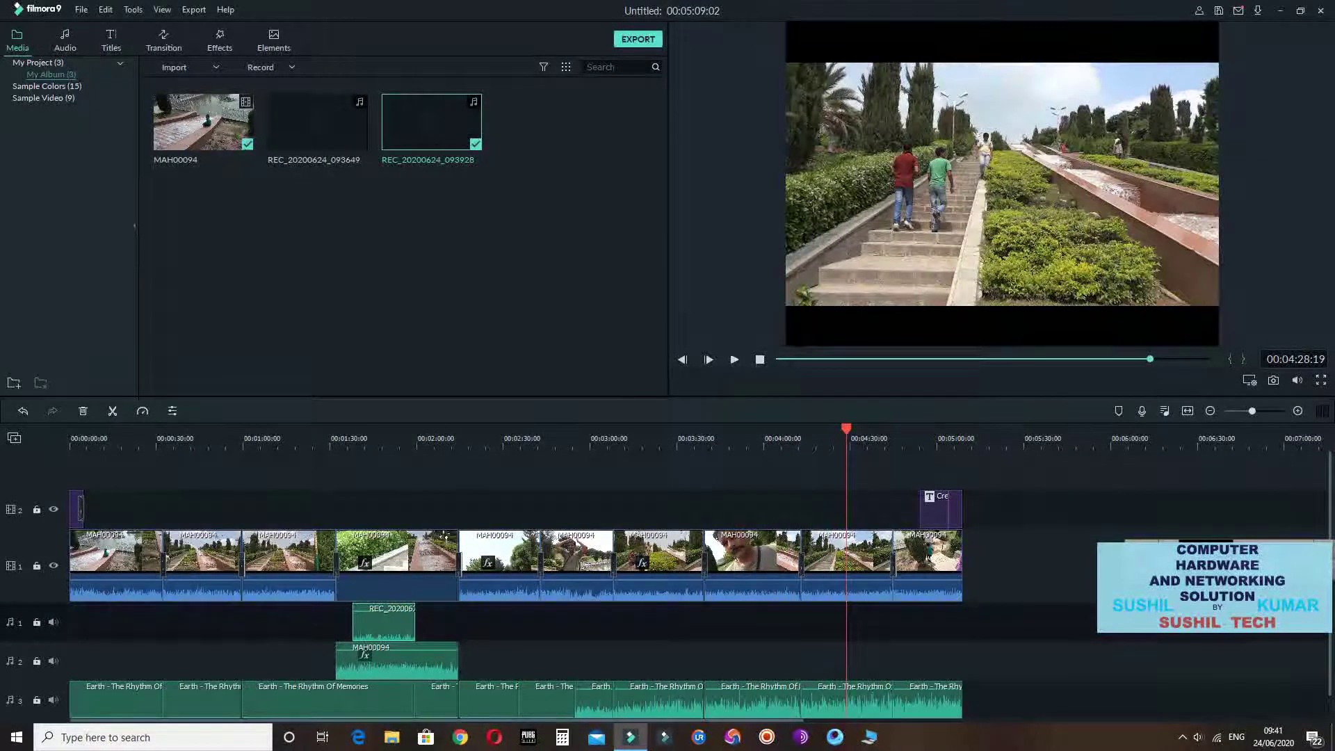
left_click_drag(850, 429, 816, 429)
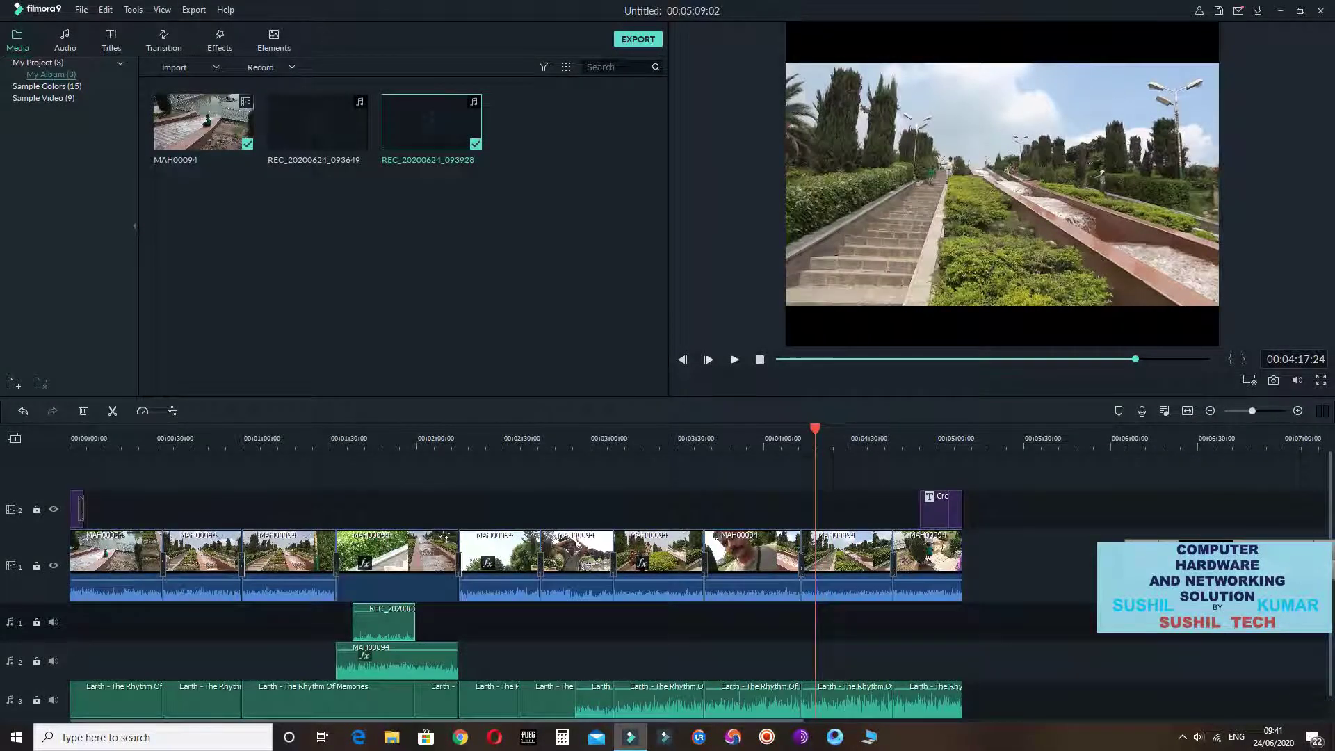
left_click(735, 359)
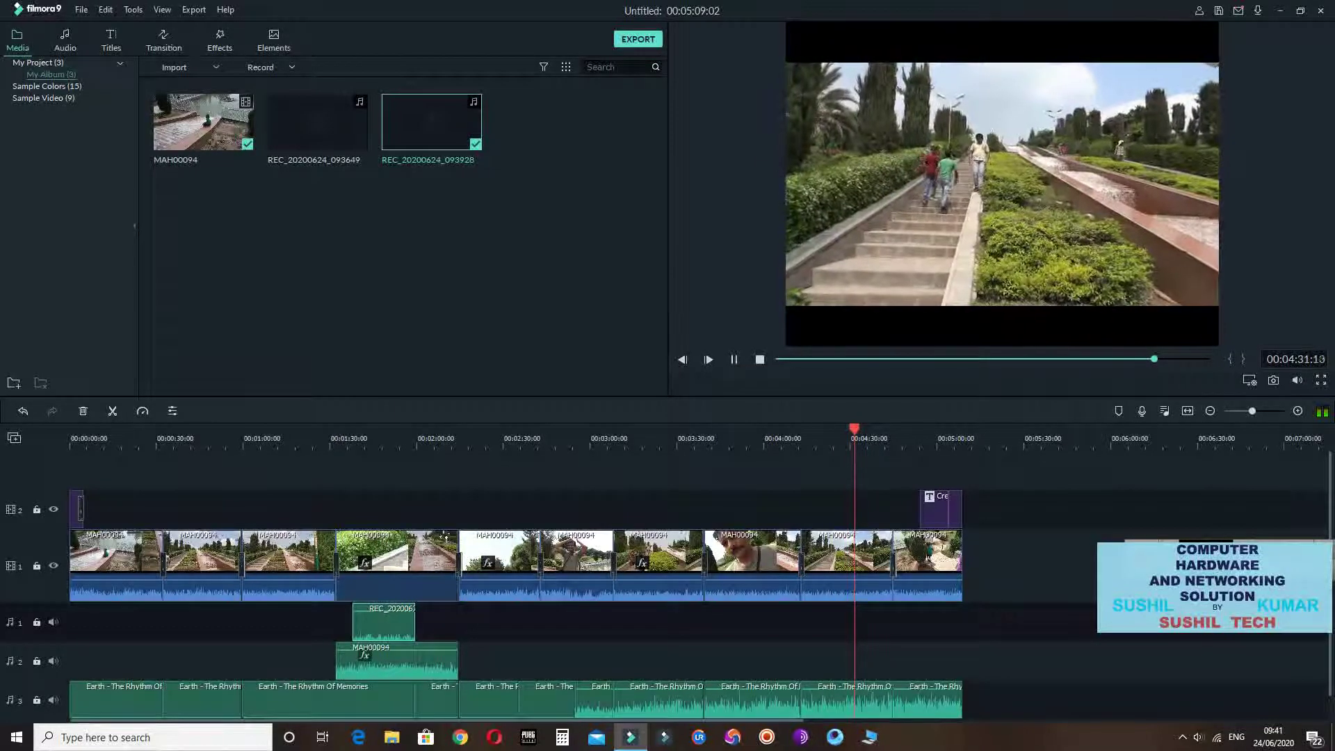
key("space")
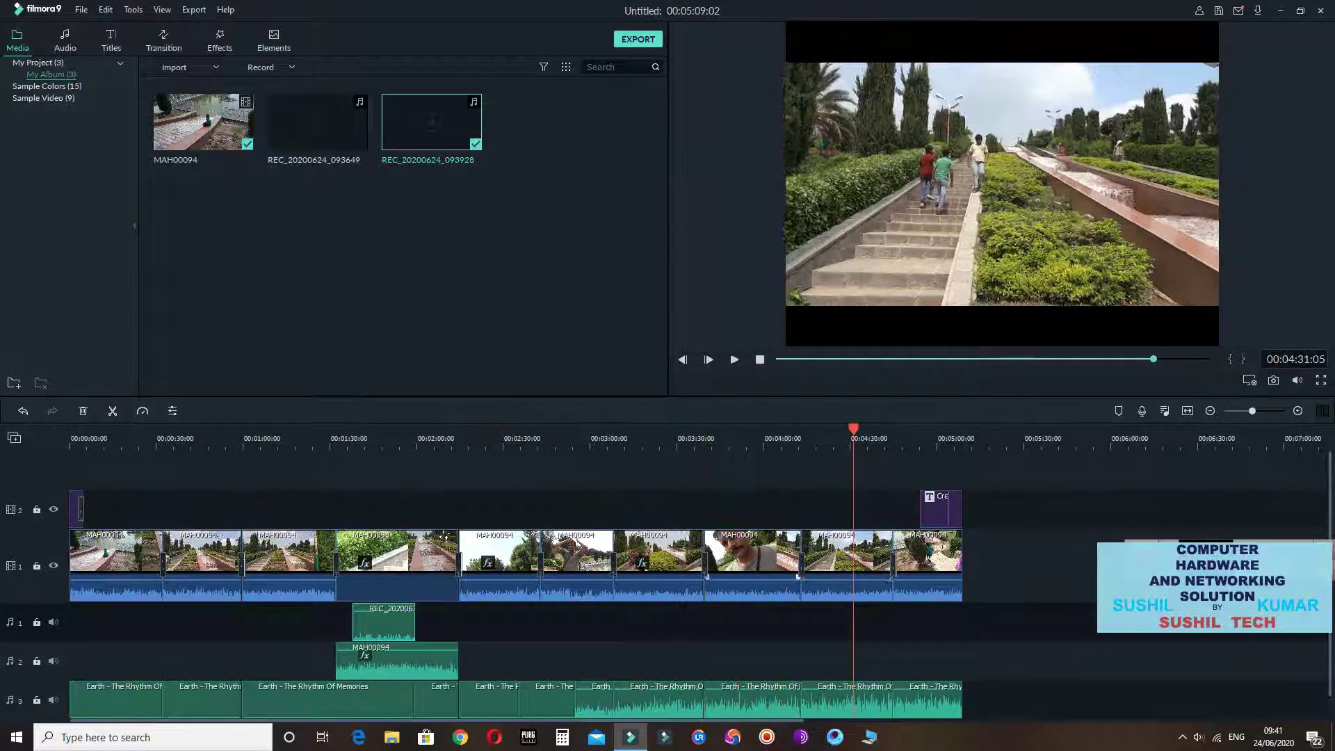
left_click_drag(854, 428, 842, 429)
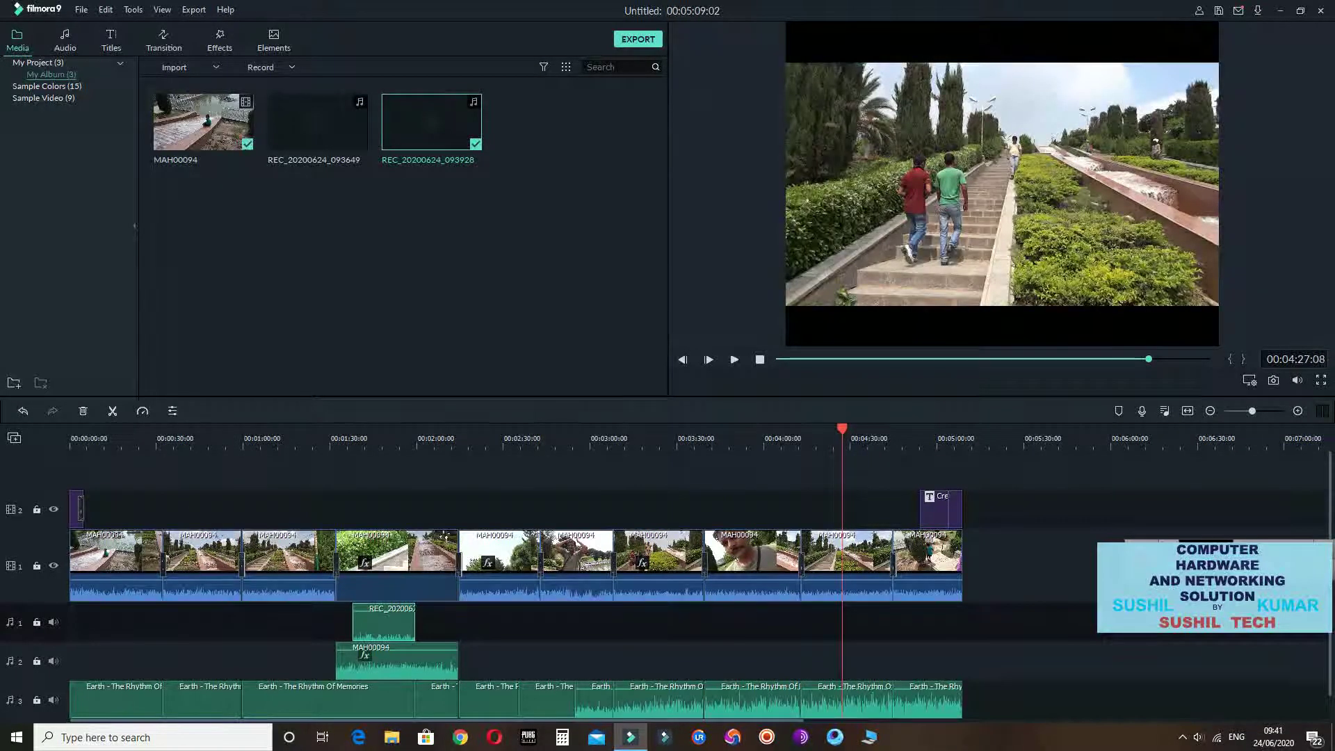
key("ctrl+b")
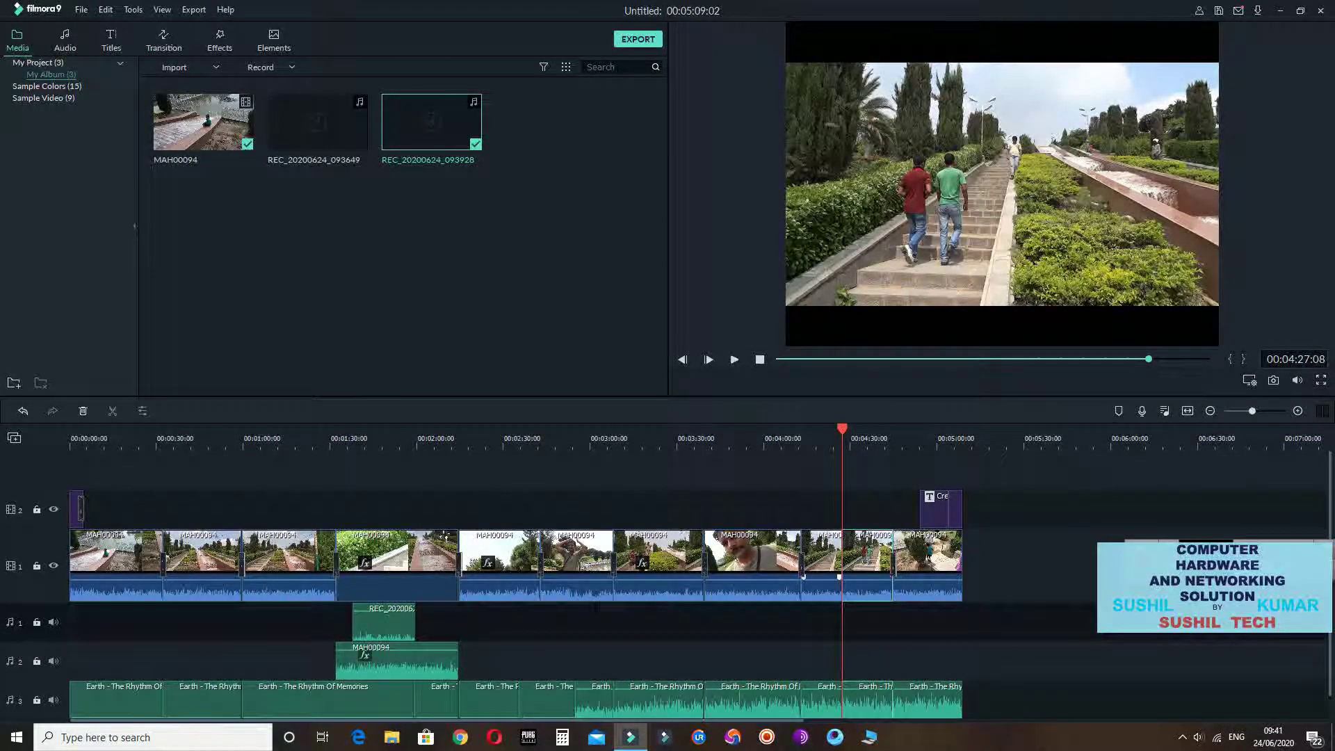
right_click(821, 551)
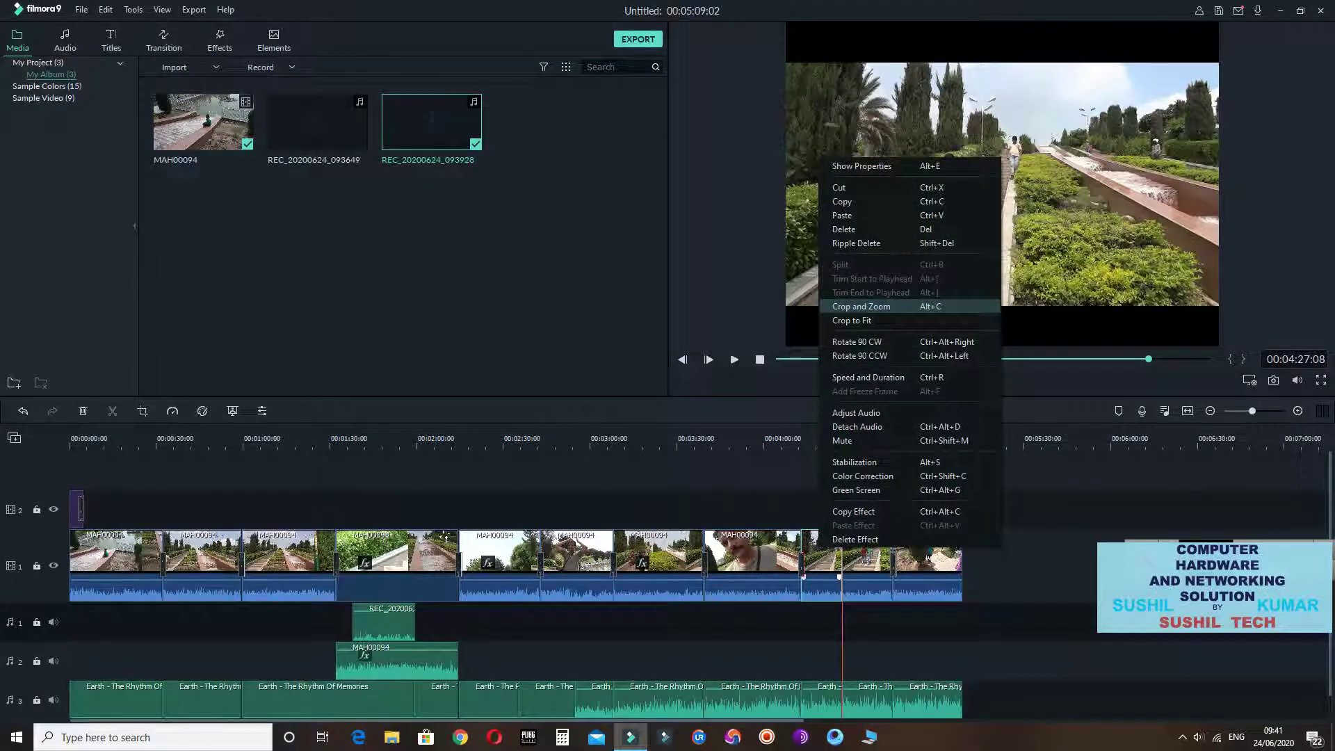
left_click(861, 306)
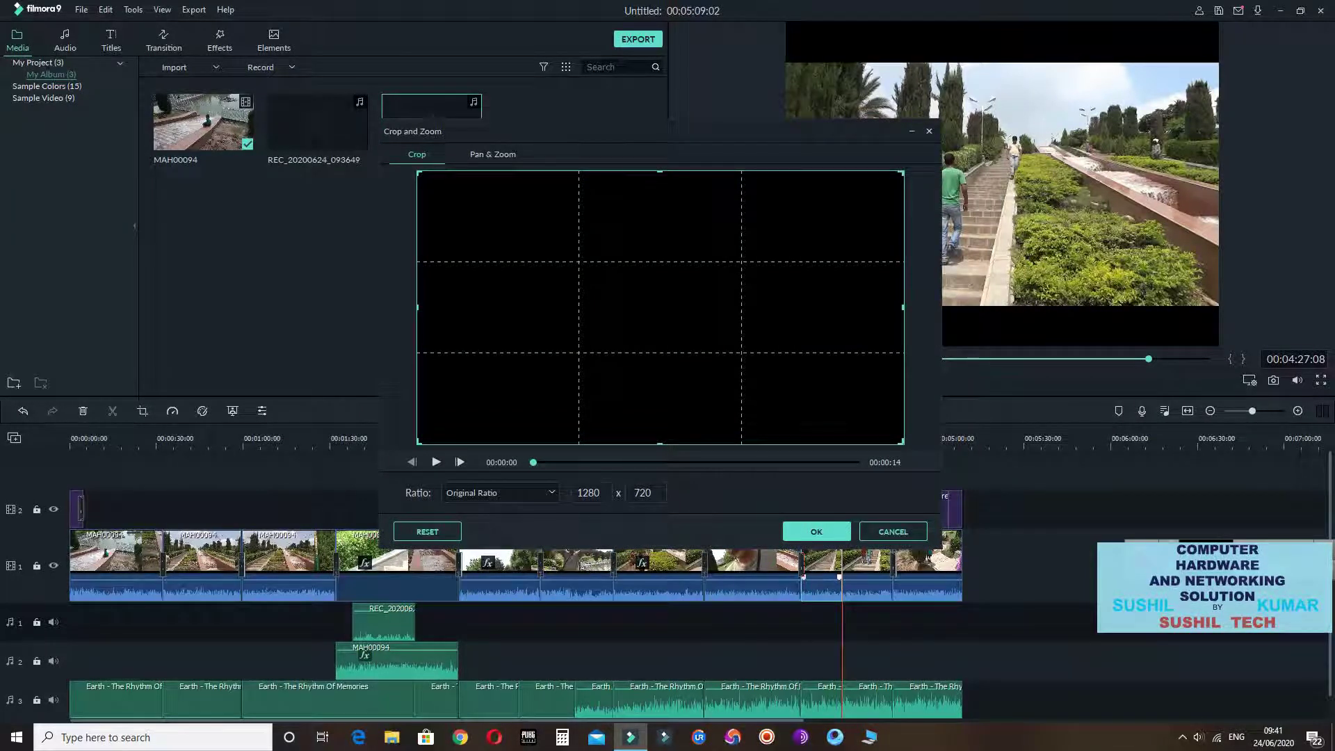
left_click(493, 155)
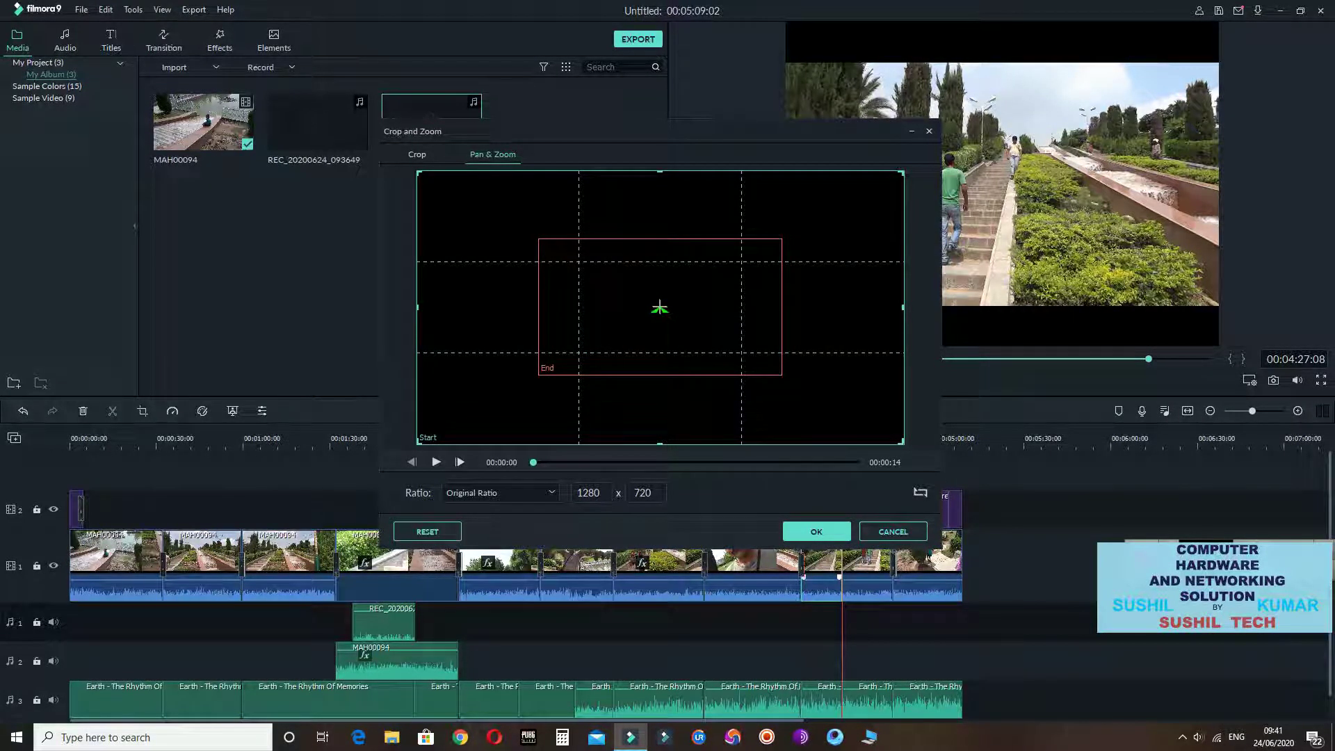
left_click(418, 155)
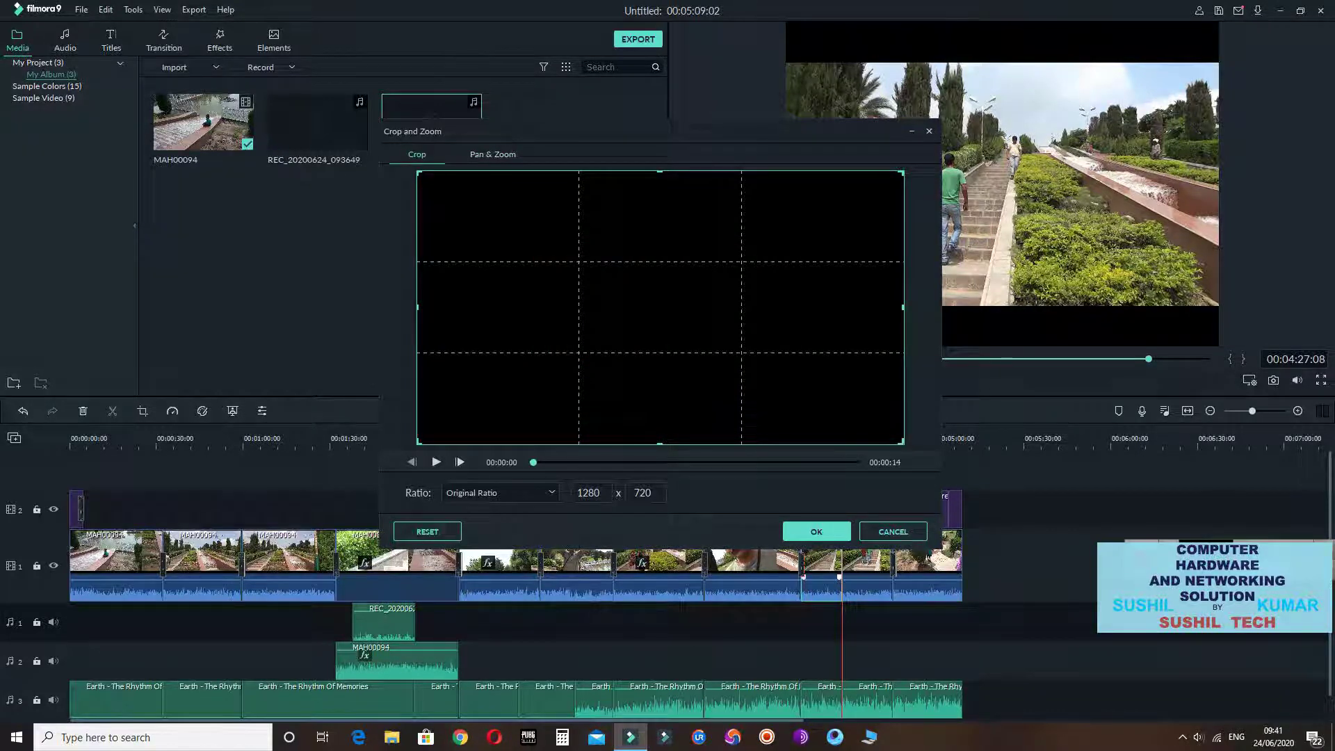
left_click_drag(418, 443, 706, 282)
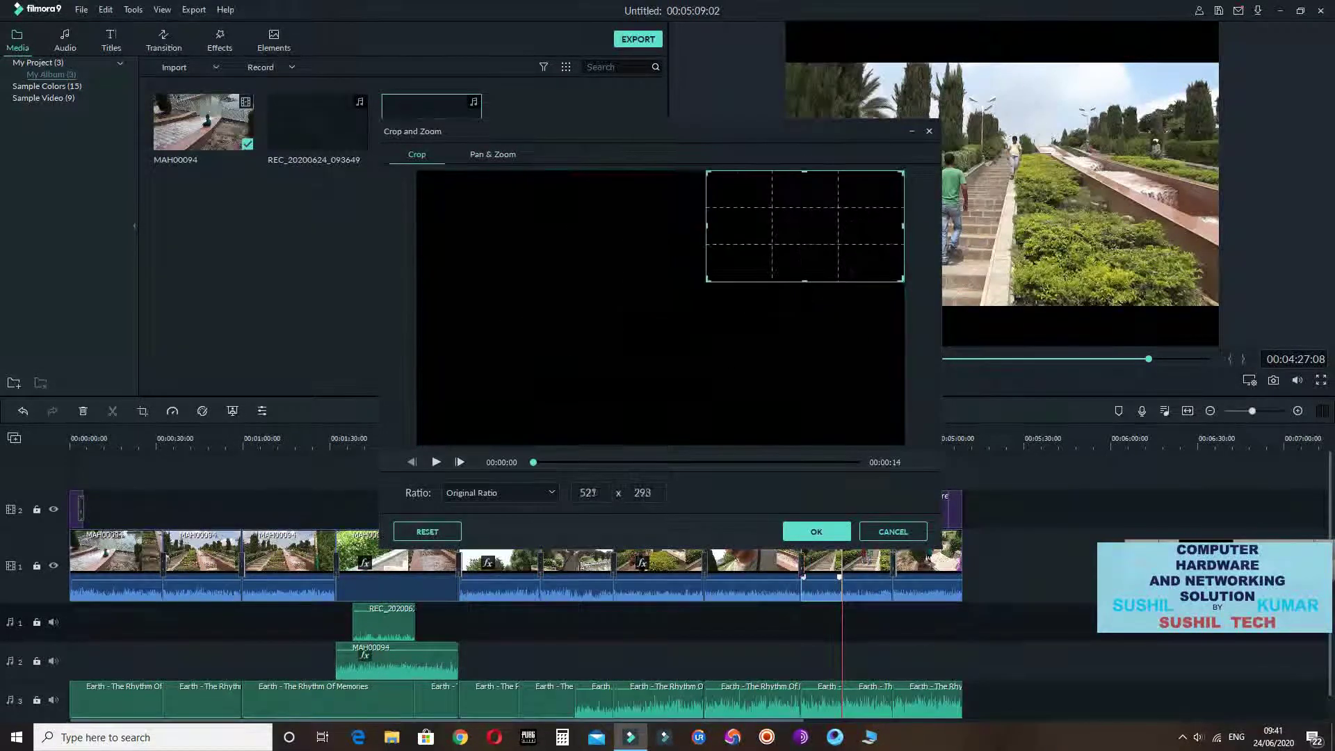
left_click_drag(805, 226, 650, 260)
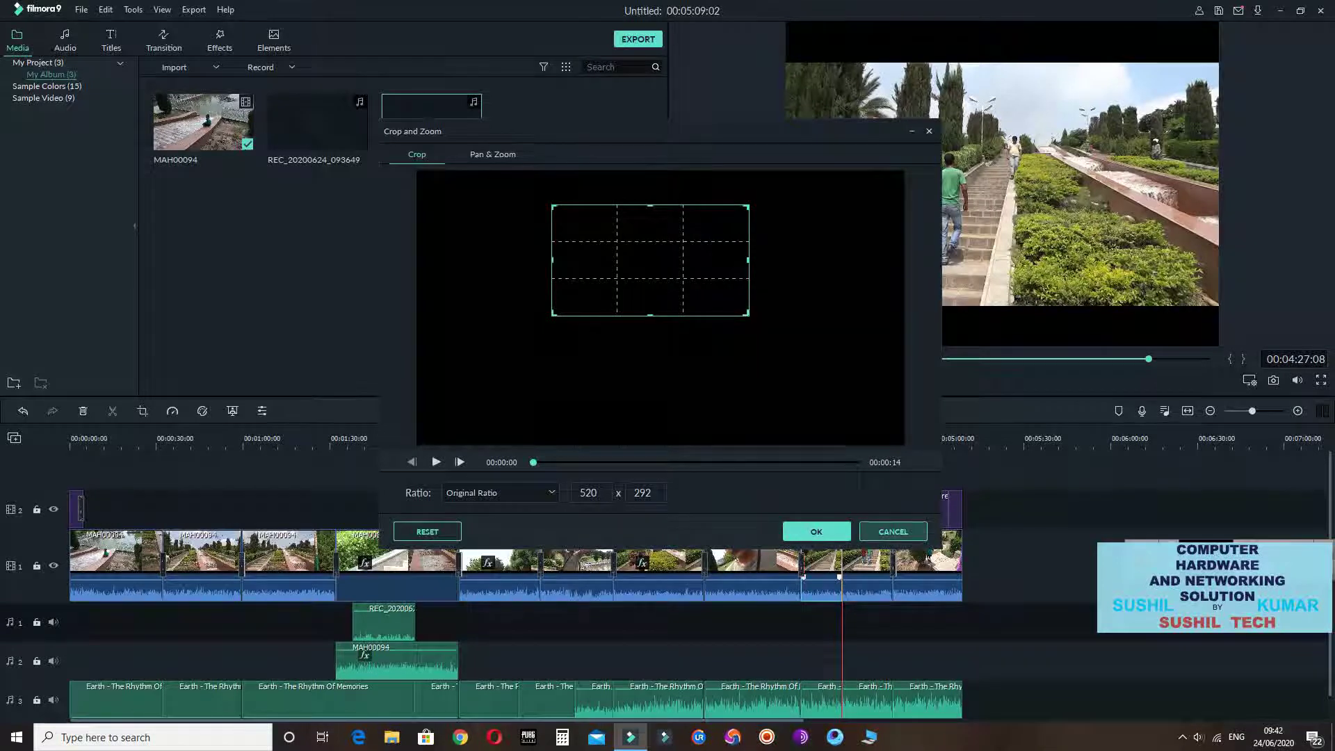
left_click(893, 532)
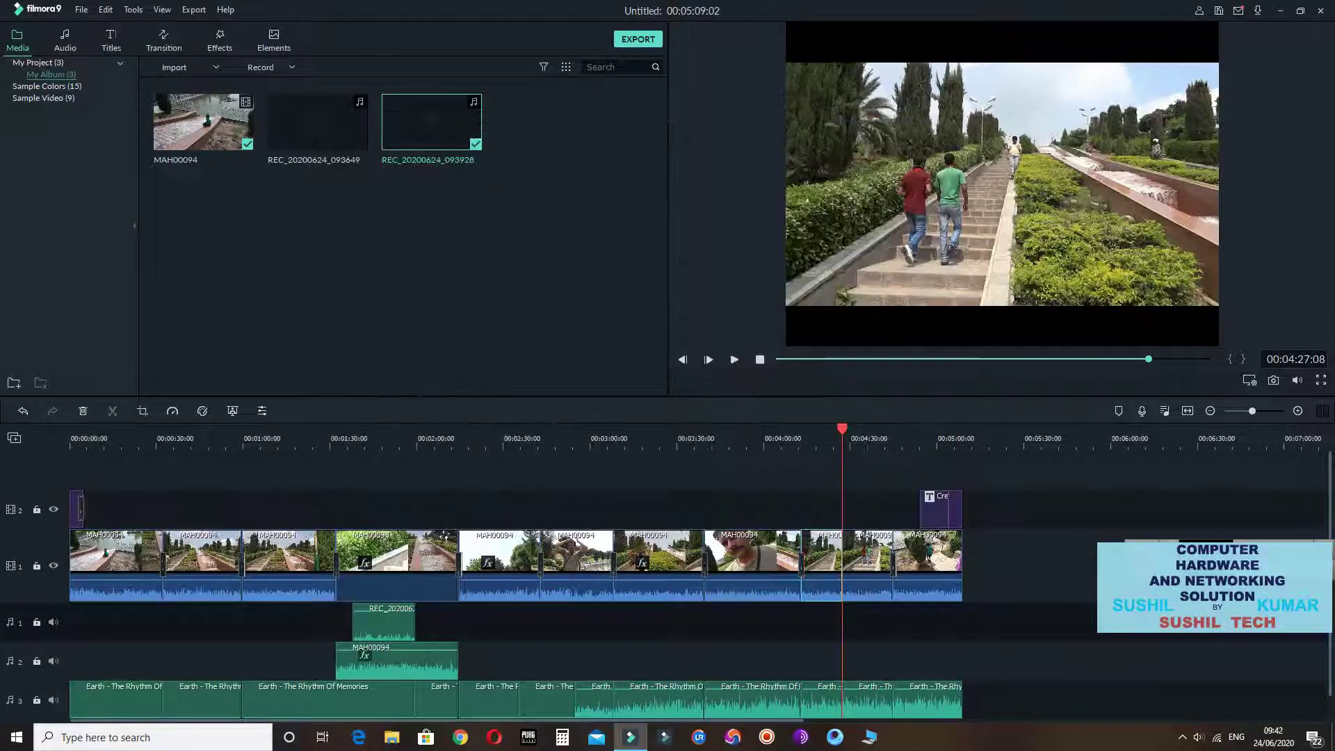
Open Crop and Zoom for the ninth video clip and widen the Pan & Zoom start frame to the full 1280 x 720
left_click(867, 558)
key("alt+c")
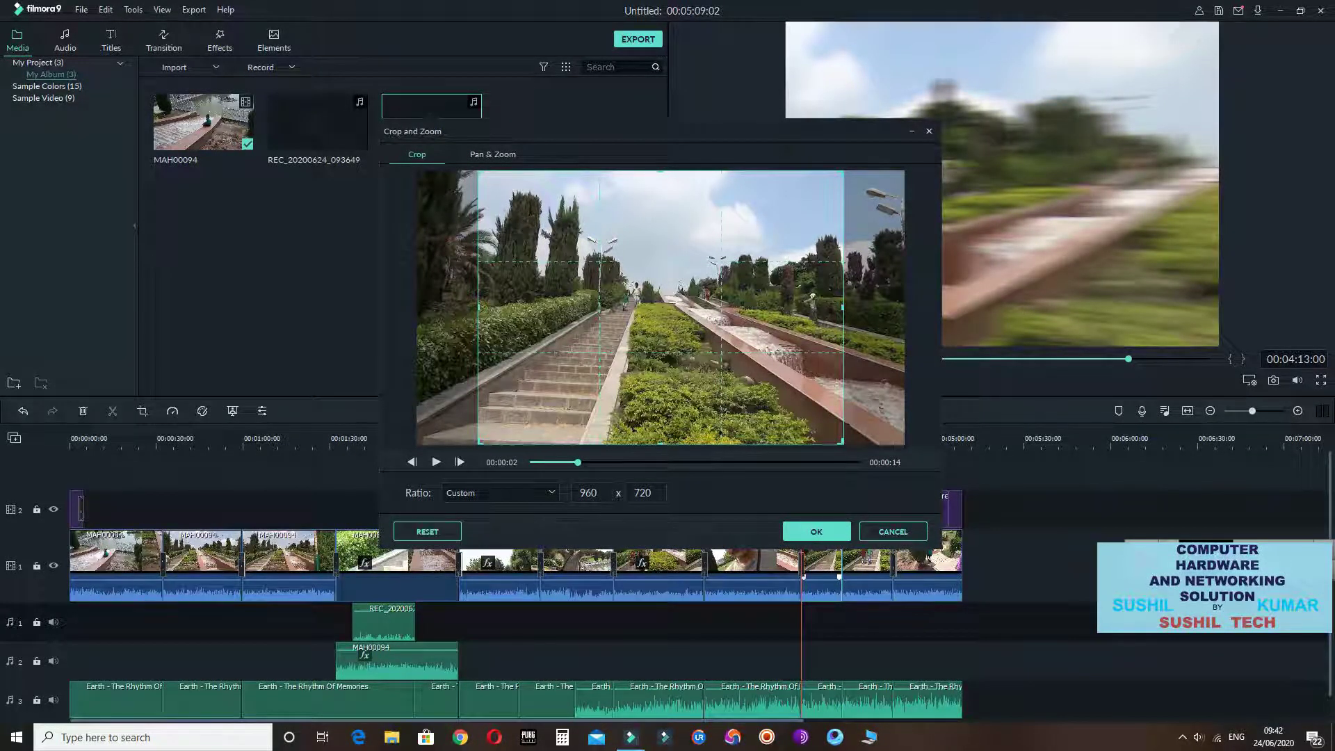
left_click(493, 155)
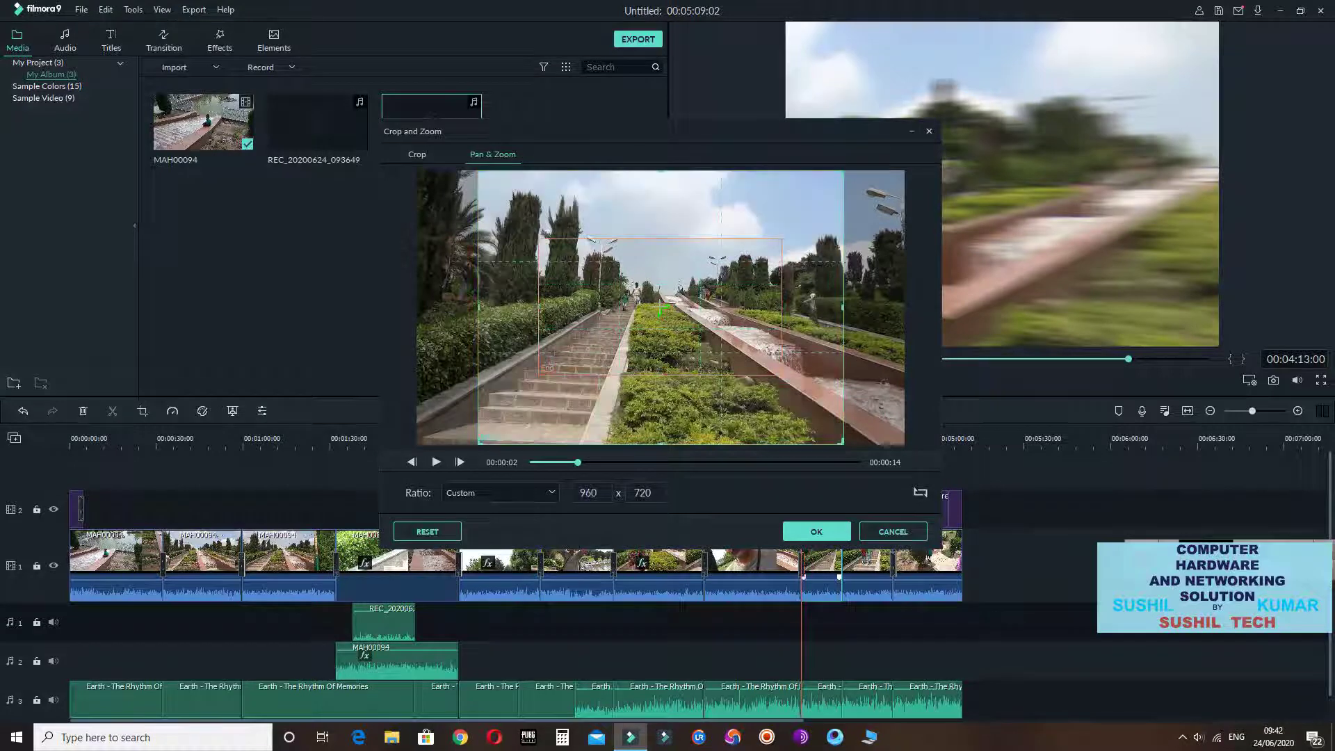
left_click(661, 307)
left_click(661, 410)
left_click(661, 306)
left_click(661, 308)
left_click_drag(478, 306, 418, 307)
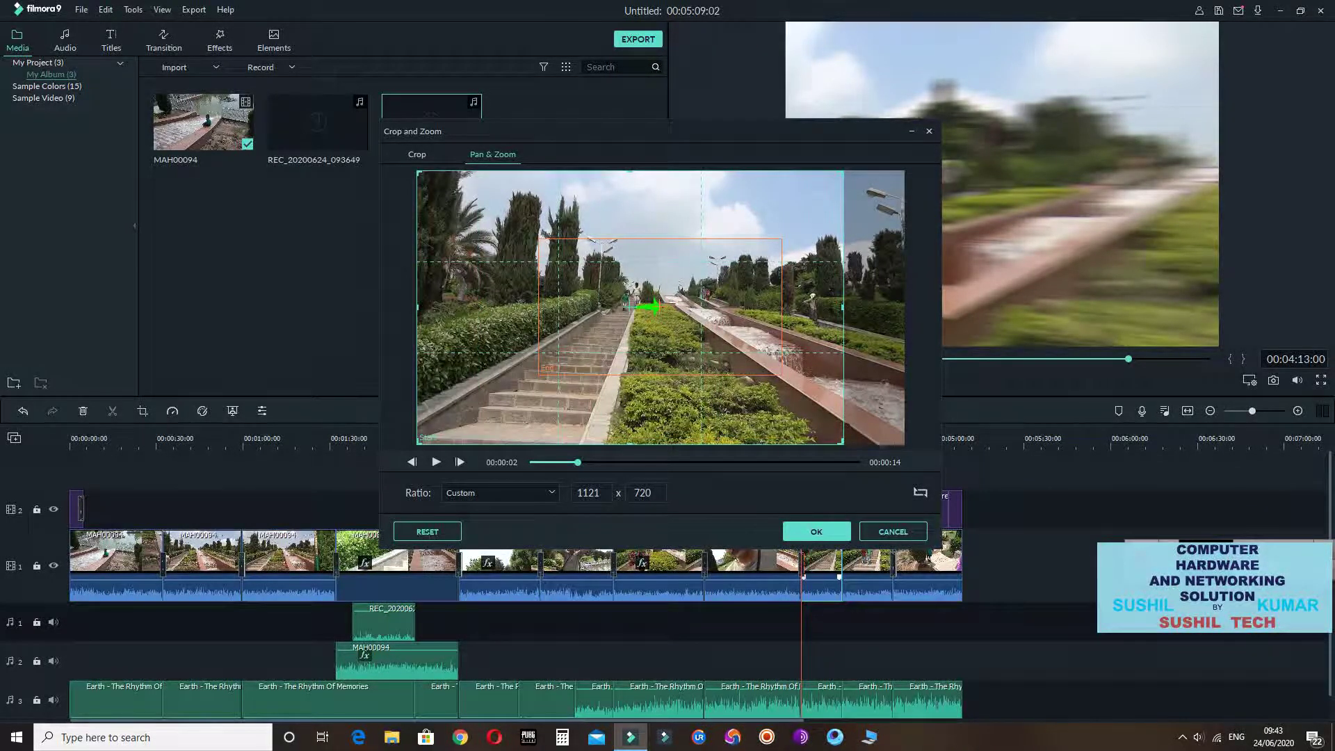
left_click_drag(843, 307, 904, 307)
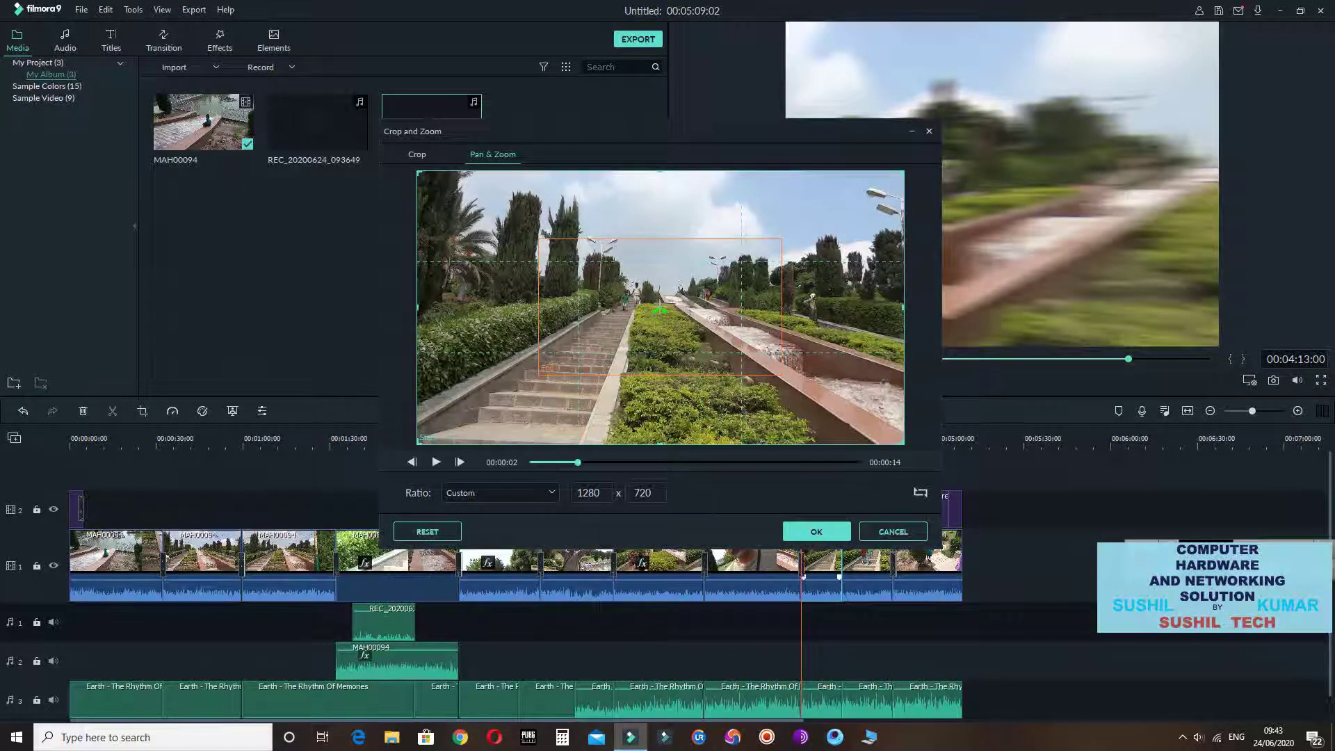
Shrink the end frame to about 397 x 246 around the top of the stairs, apply the zoom-in, and play it back from 00:04:13:00
left_click(660, 307)
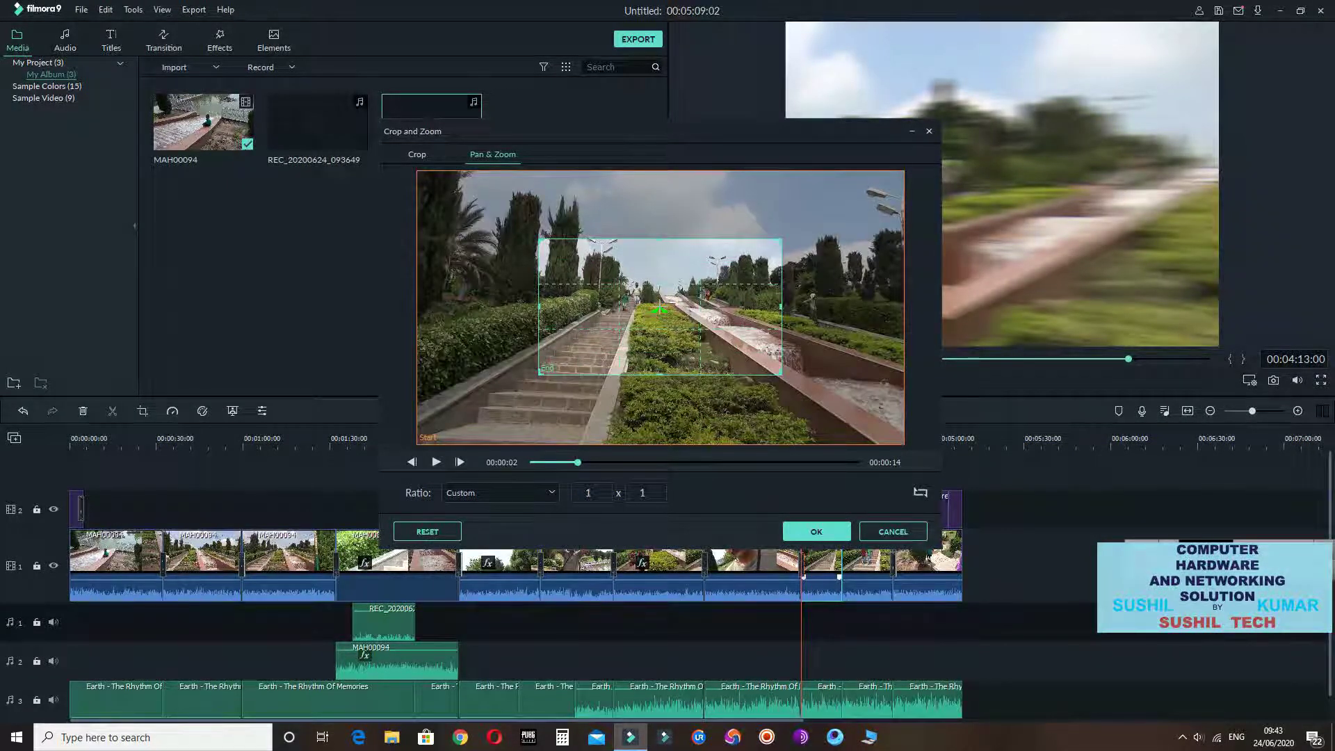
left_click_drag(781, 374, 689, 332)
left_click_drag(614, 286, 637, 292)
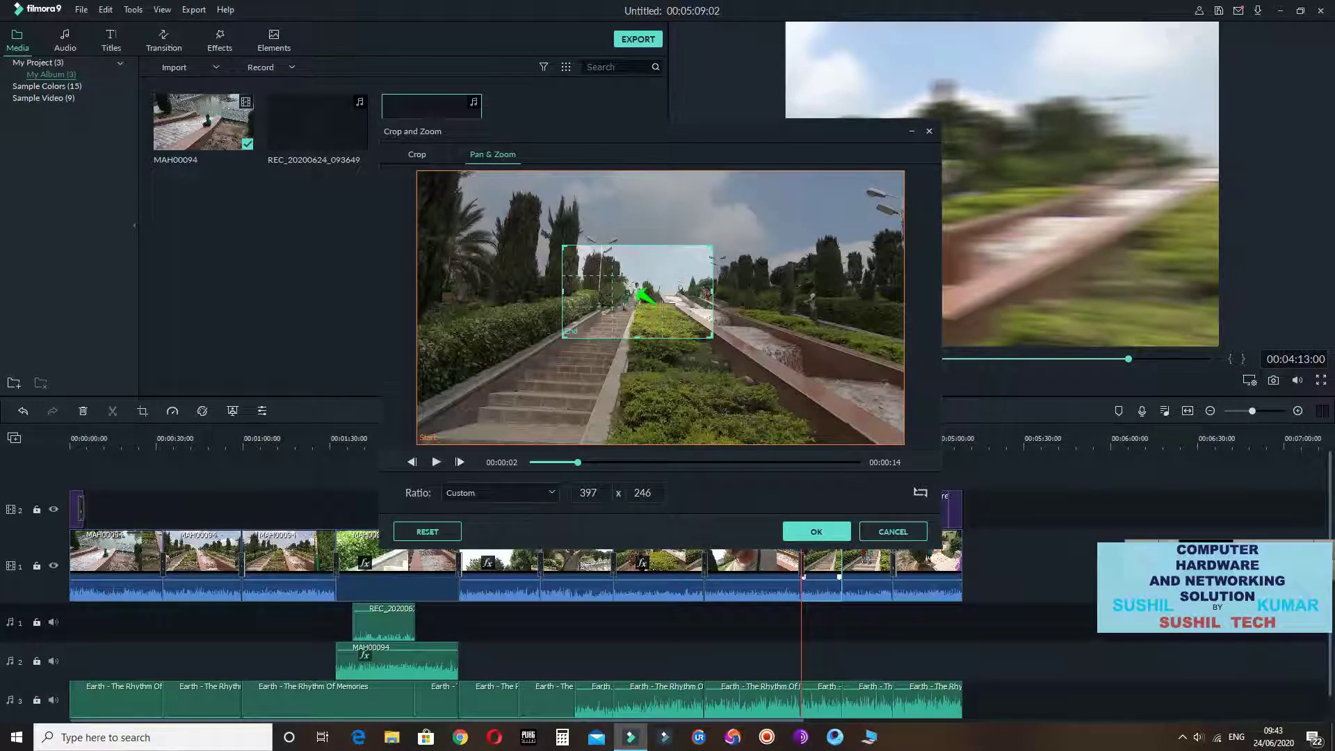
left_click(817, 532)
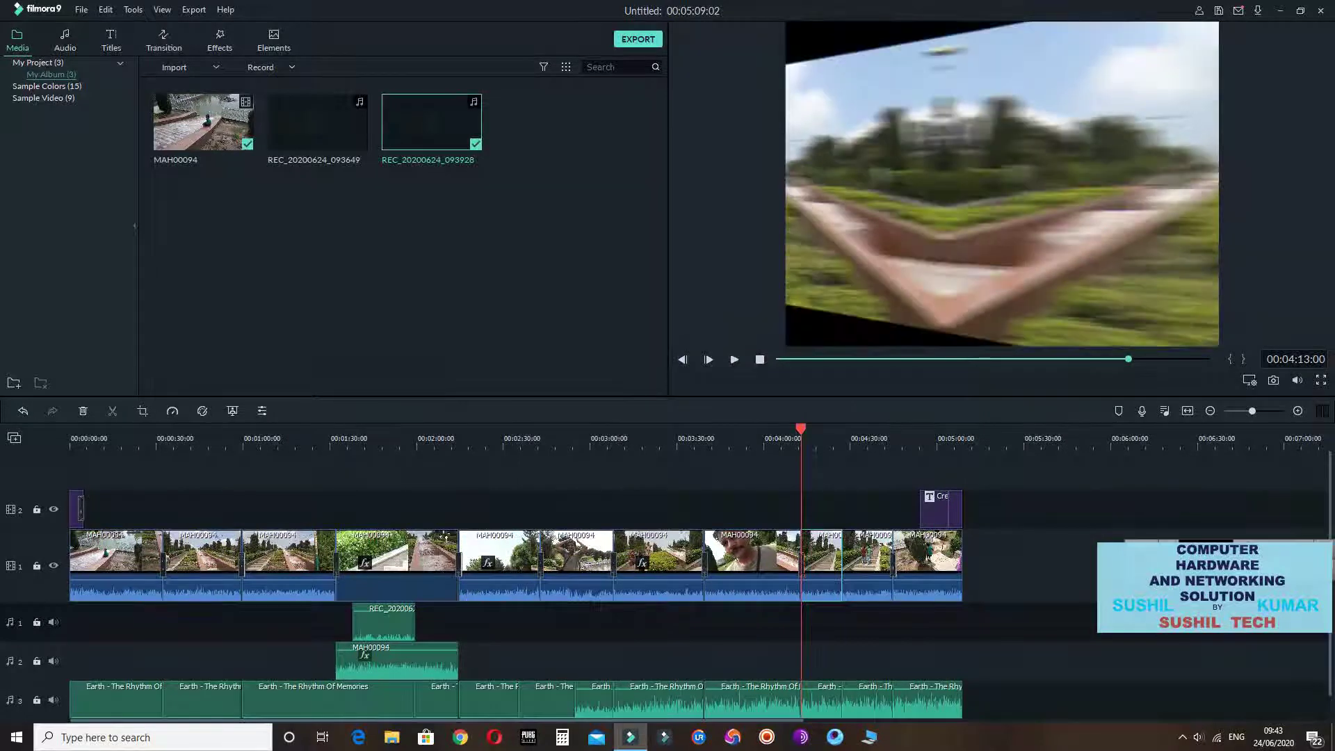
left_click(734, 360)
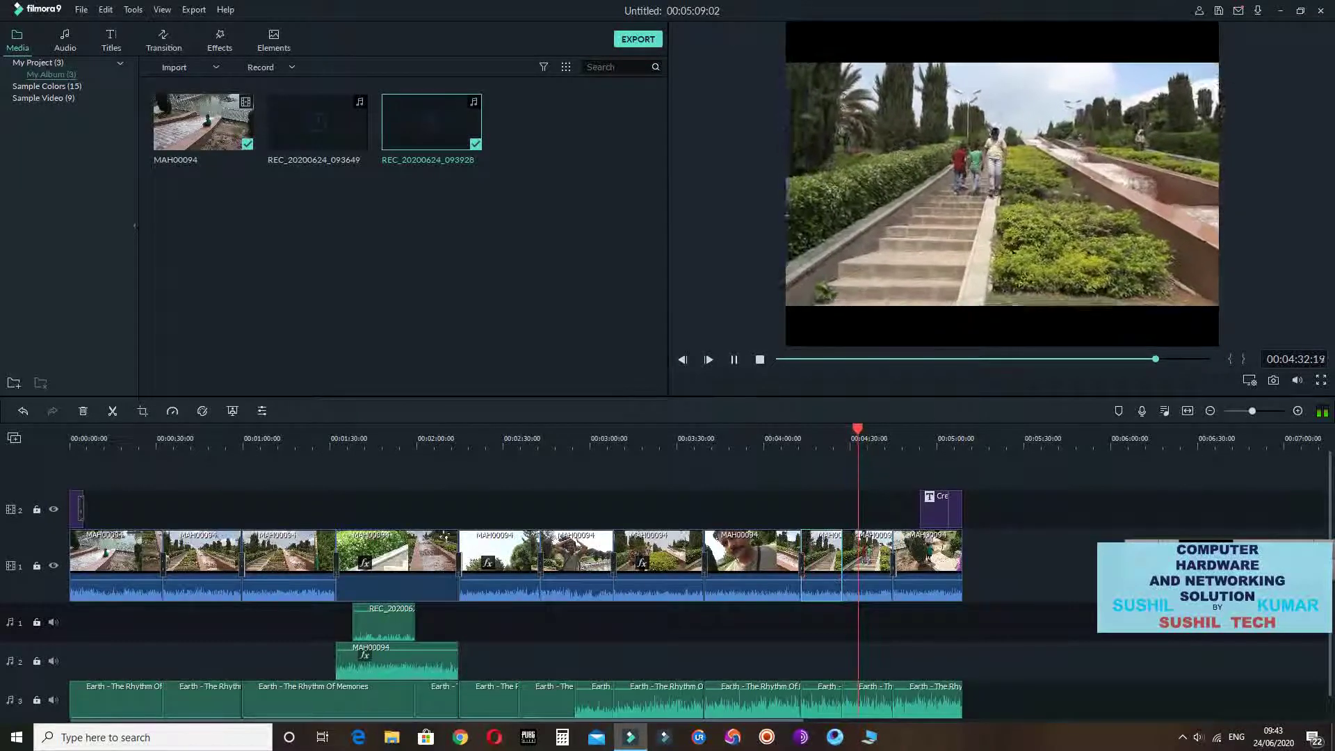
Open Pan & Zoom for the tenth video clip and shrink its start frame to about 500 x 281 over the lower-right hedge
right_click(869, 549)
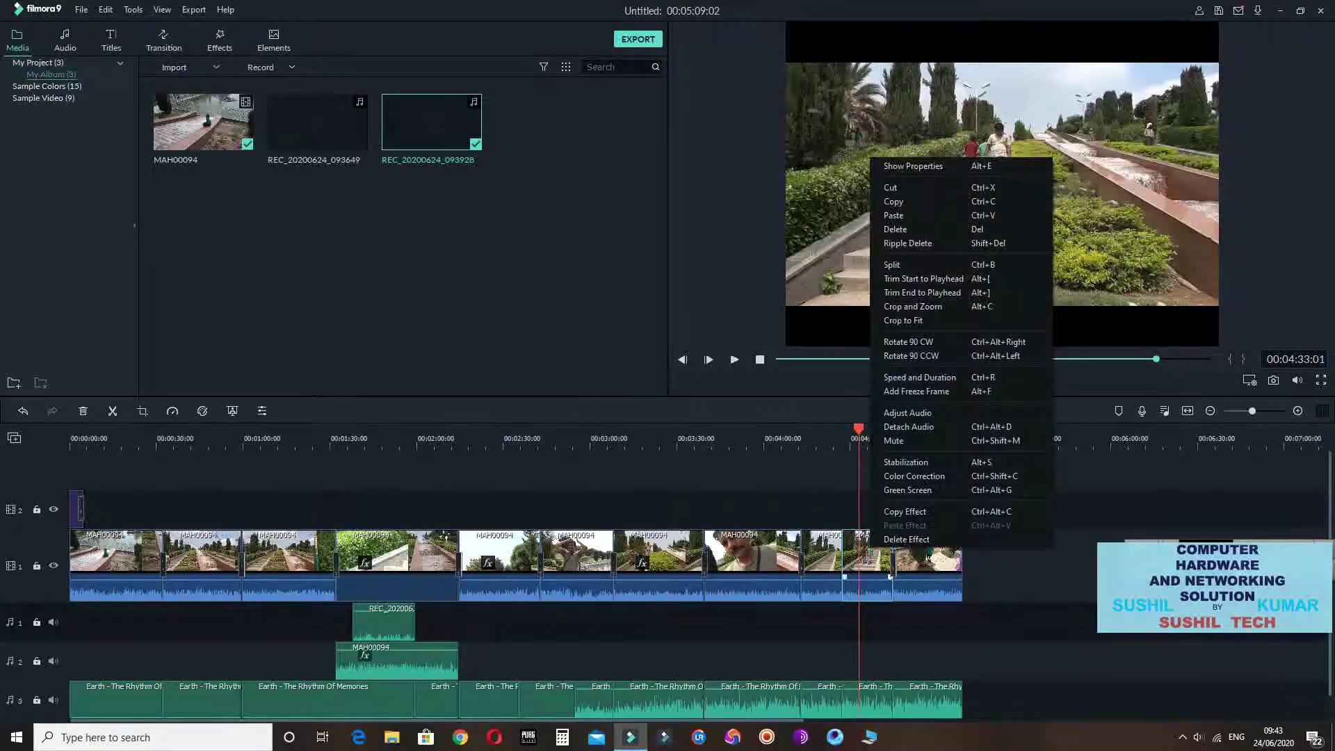
right_click(852, 551)
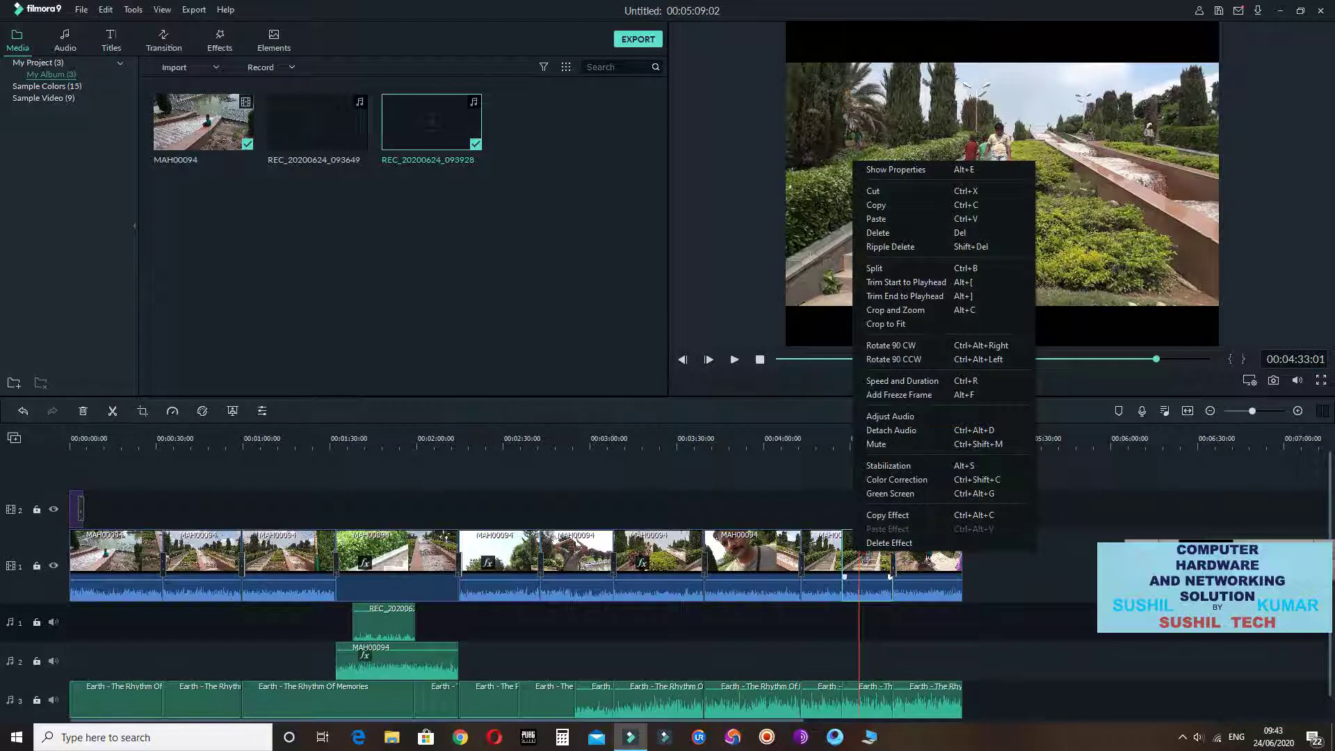
left_click(897, 310)
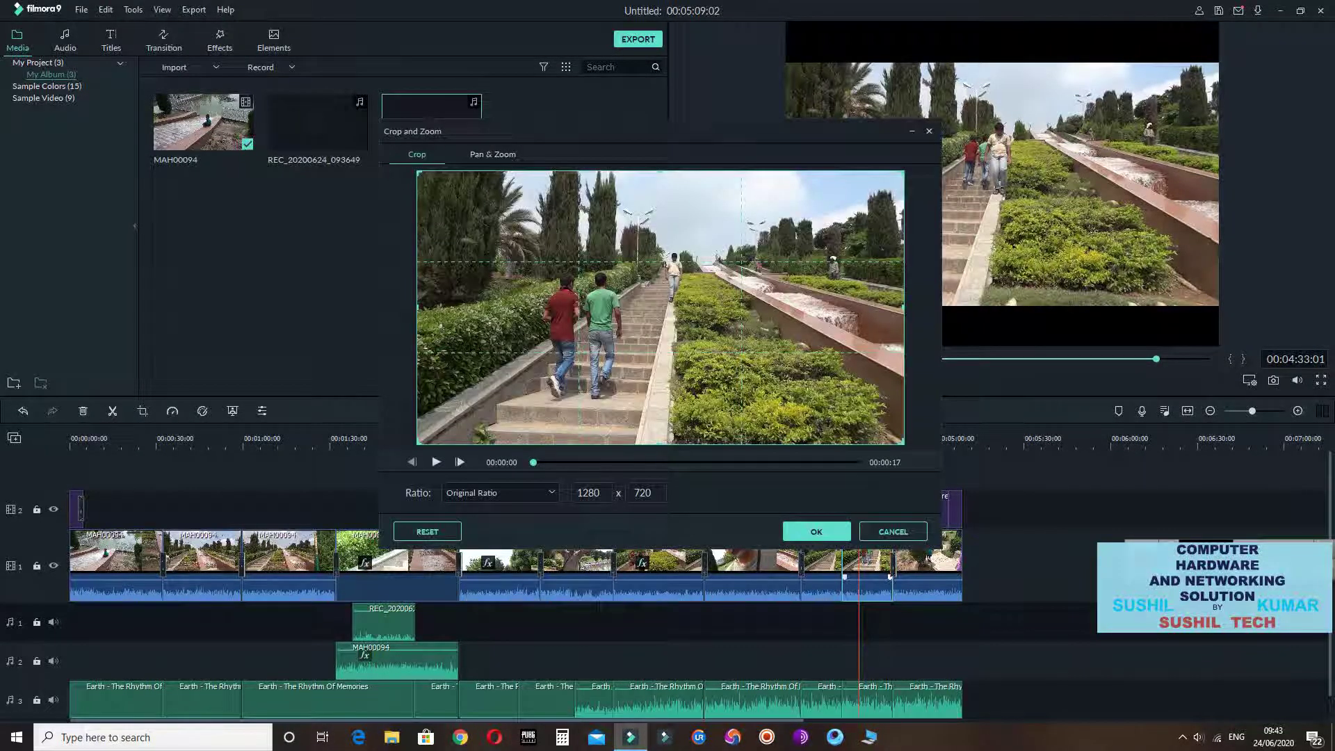
left_click(493, 154)
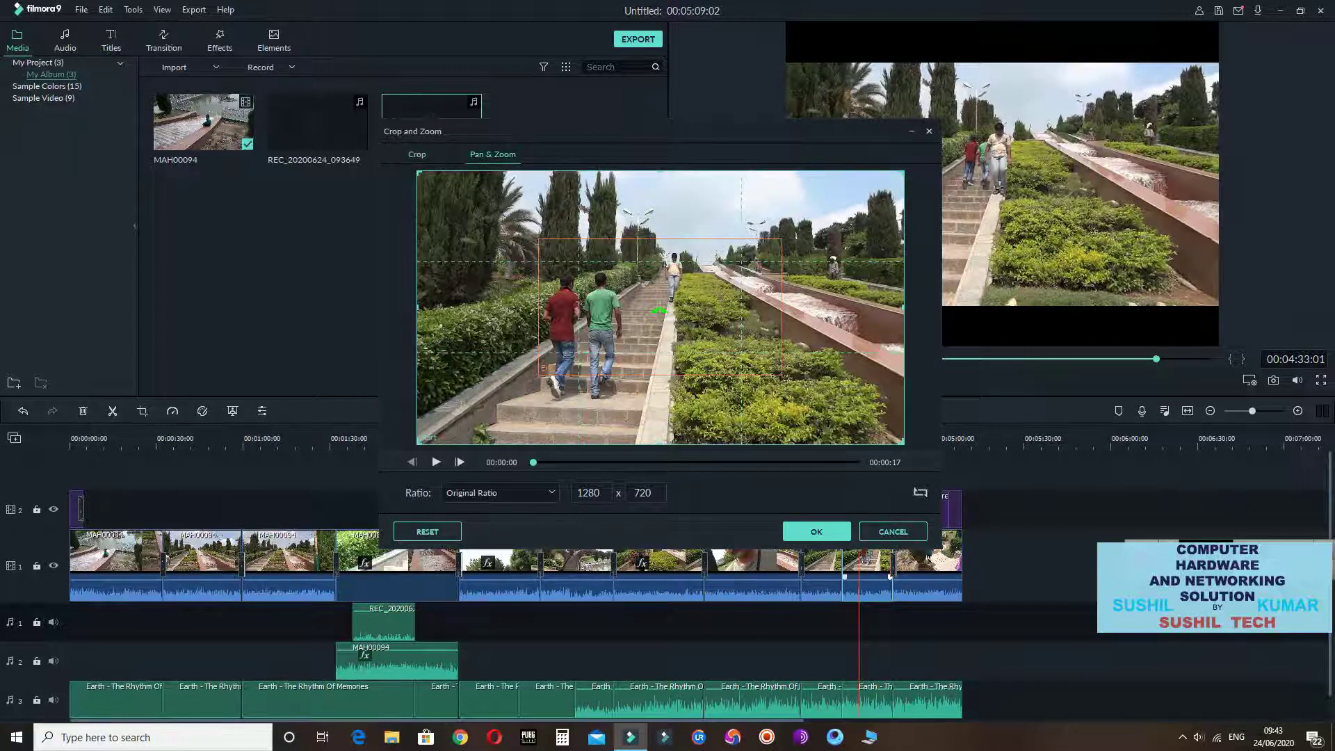
left_click(660, 311)
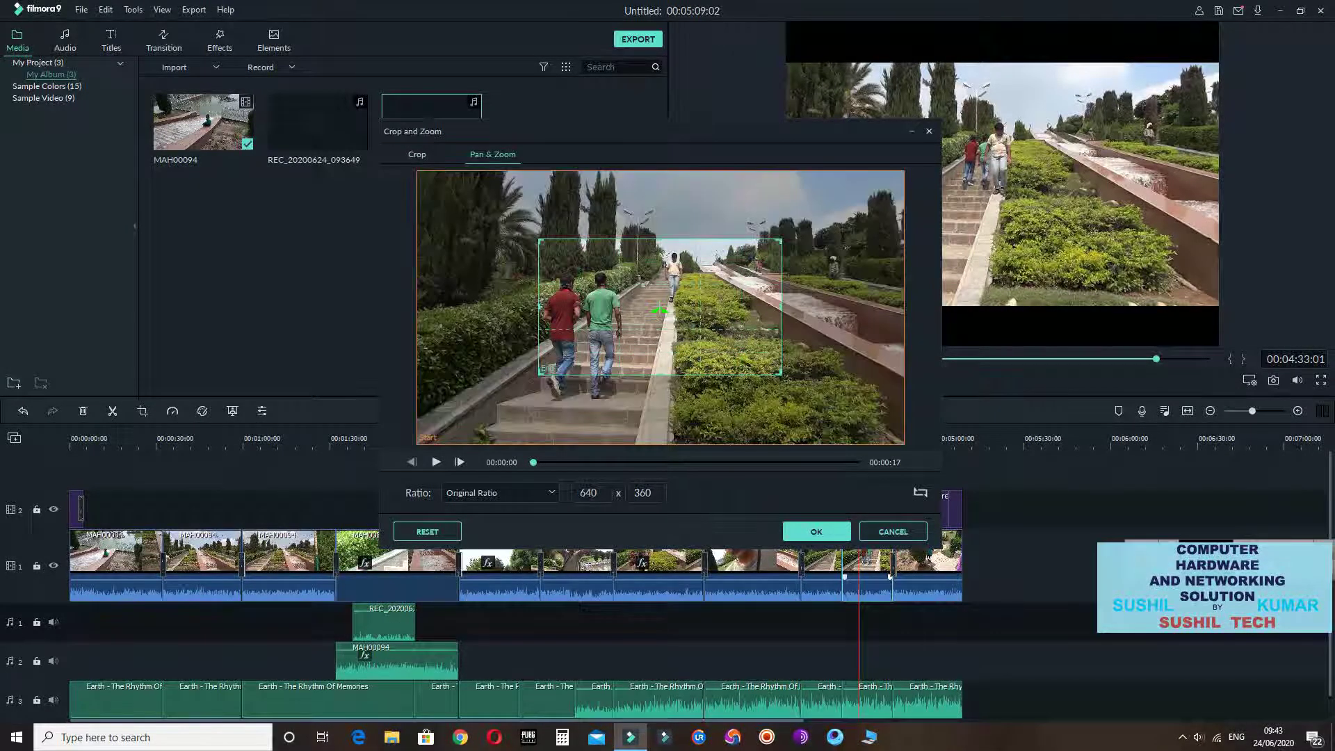
left_click(659, 311)
left_click(660, 311)
left_click(659, 311)
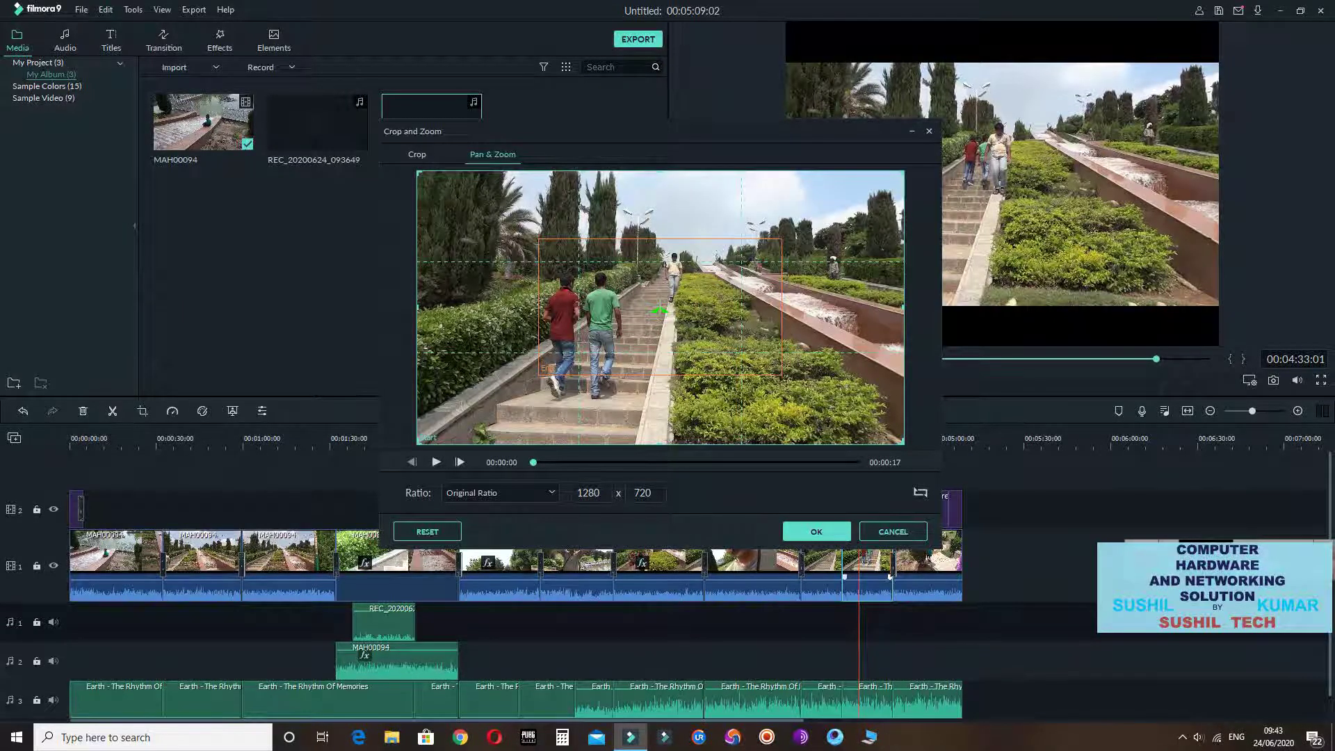
left_click(659, 311)
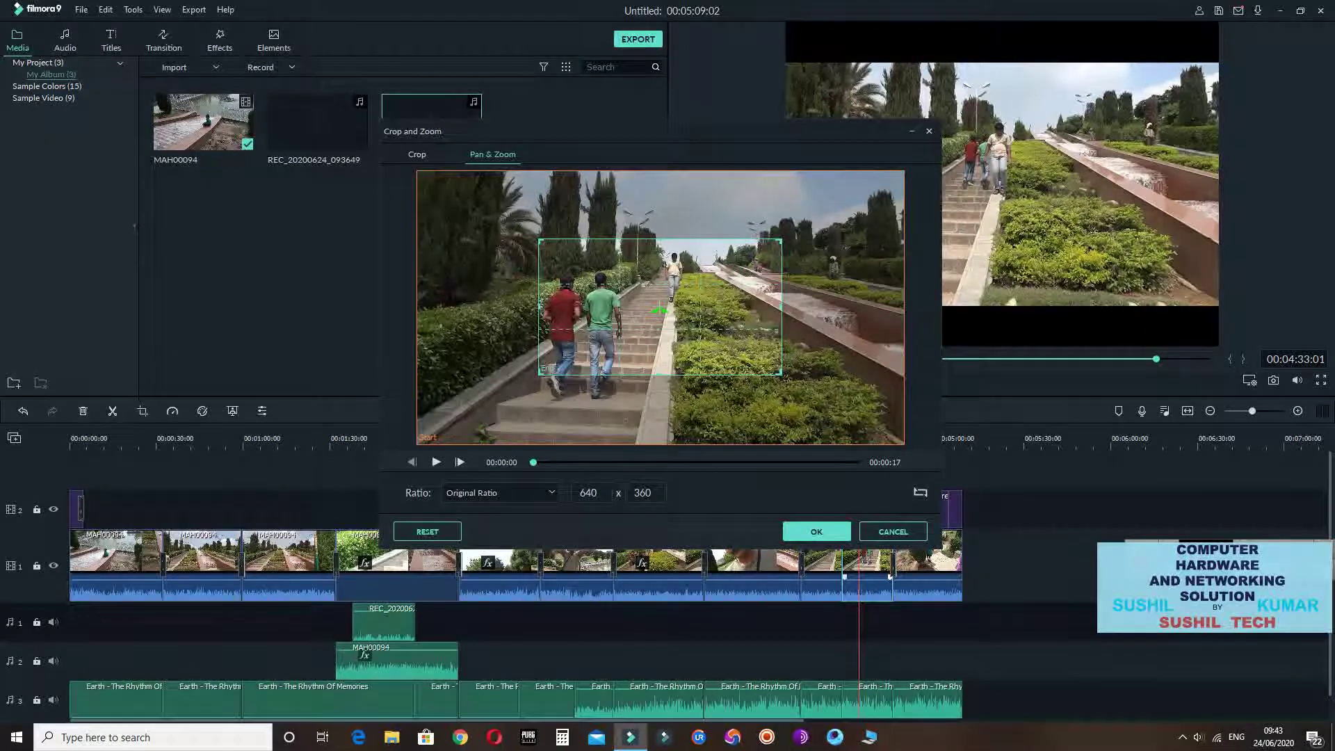
left_click(422, 176)
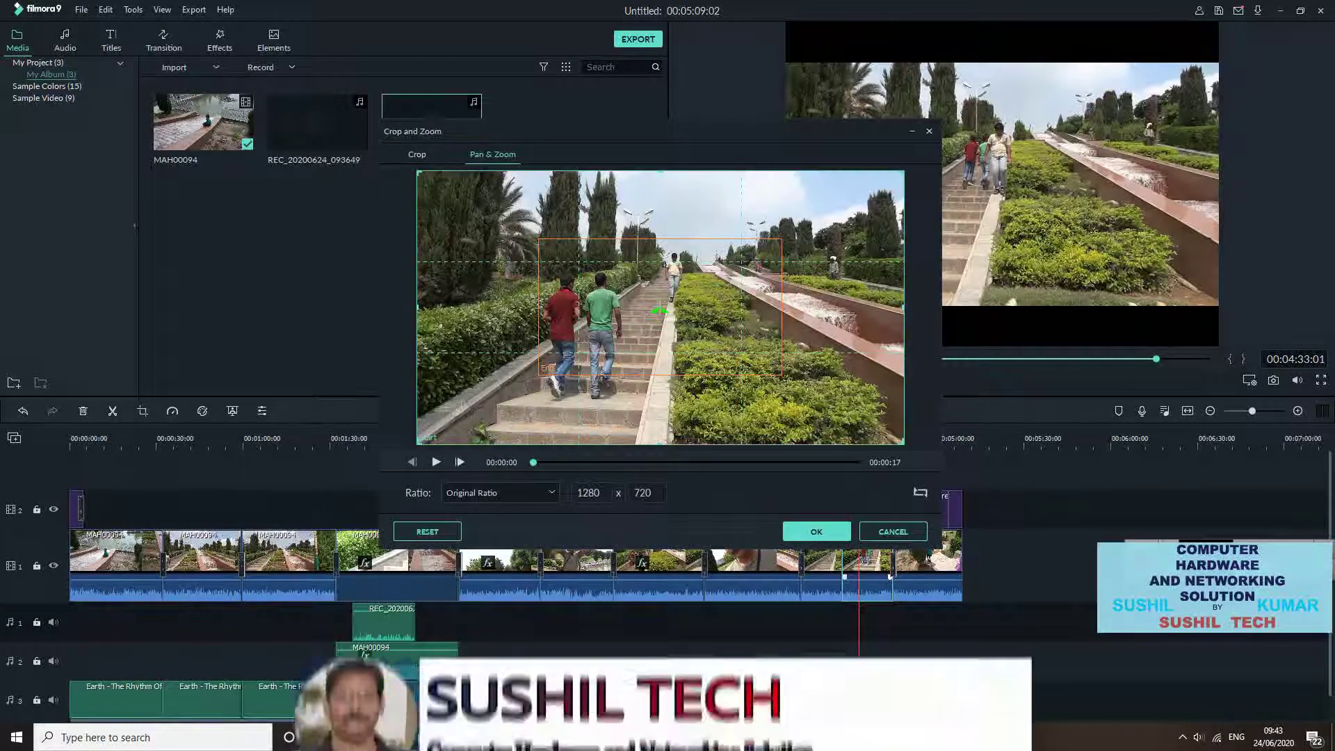
left_click_drag(418, 172, 715, 338)
Enlarge the tenth clip's Pan & Zoom end frame to the full 1280 x 720 picture
left_click(701, 320)
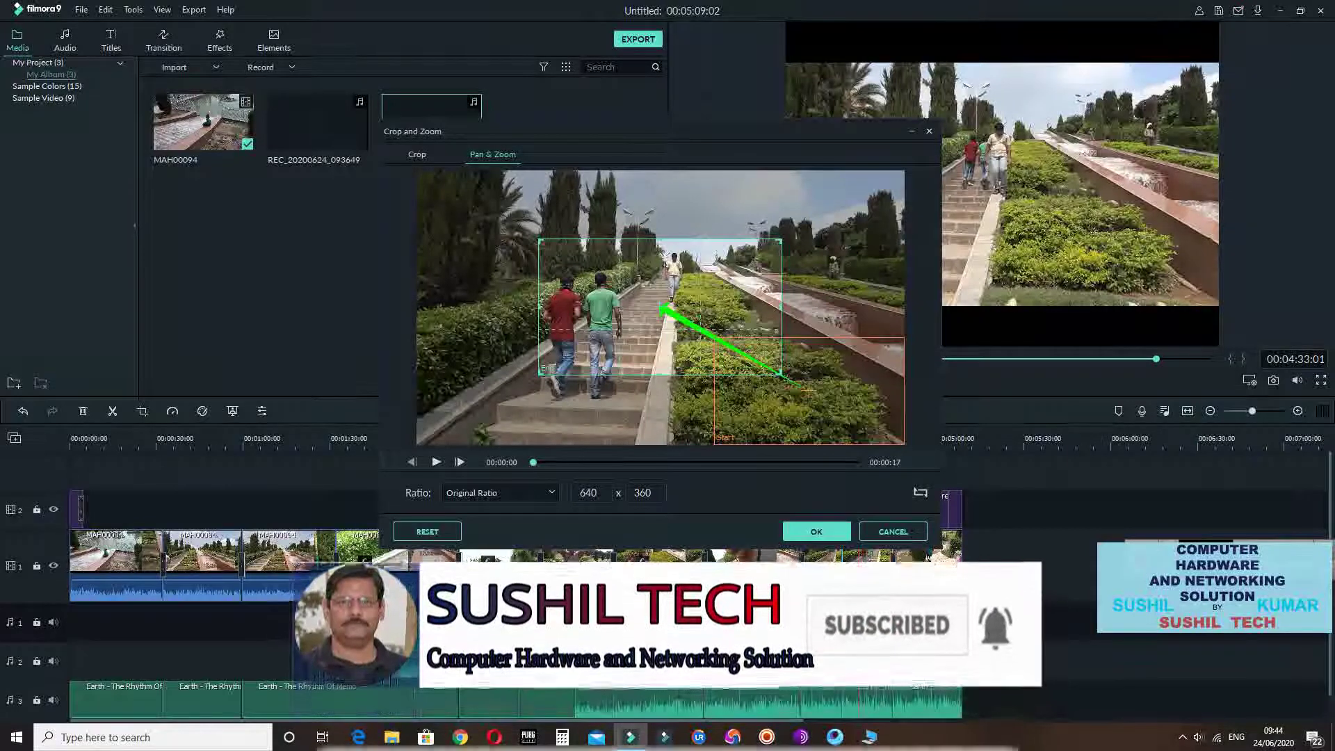
left_click_drag(539, 240, 418, 171)
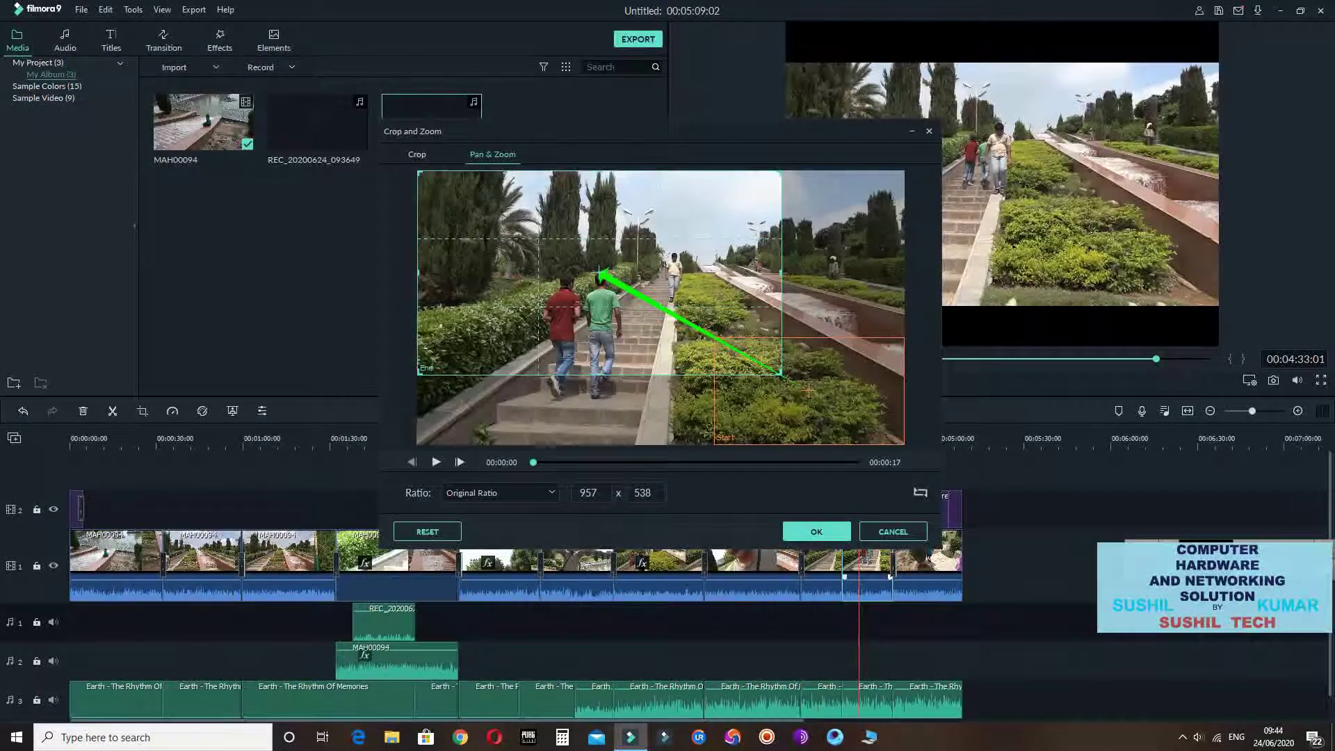
left_click_drag(782, 375, 905, 444)
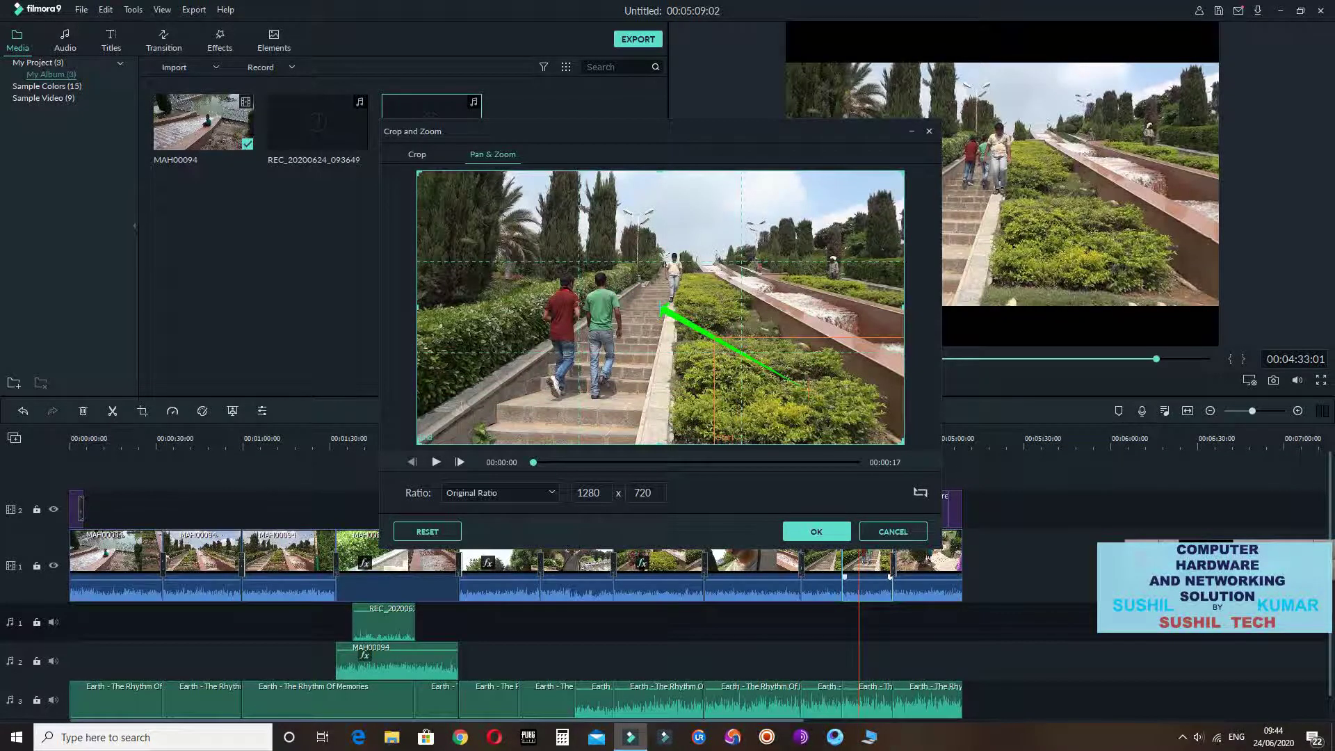
Centre the start frame on the person atop the stairs, reduce it to about 350 x 197, and apply the zoom-out
left_click(809, 391)
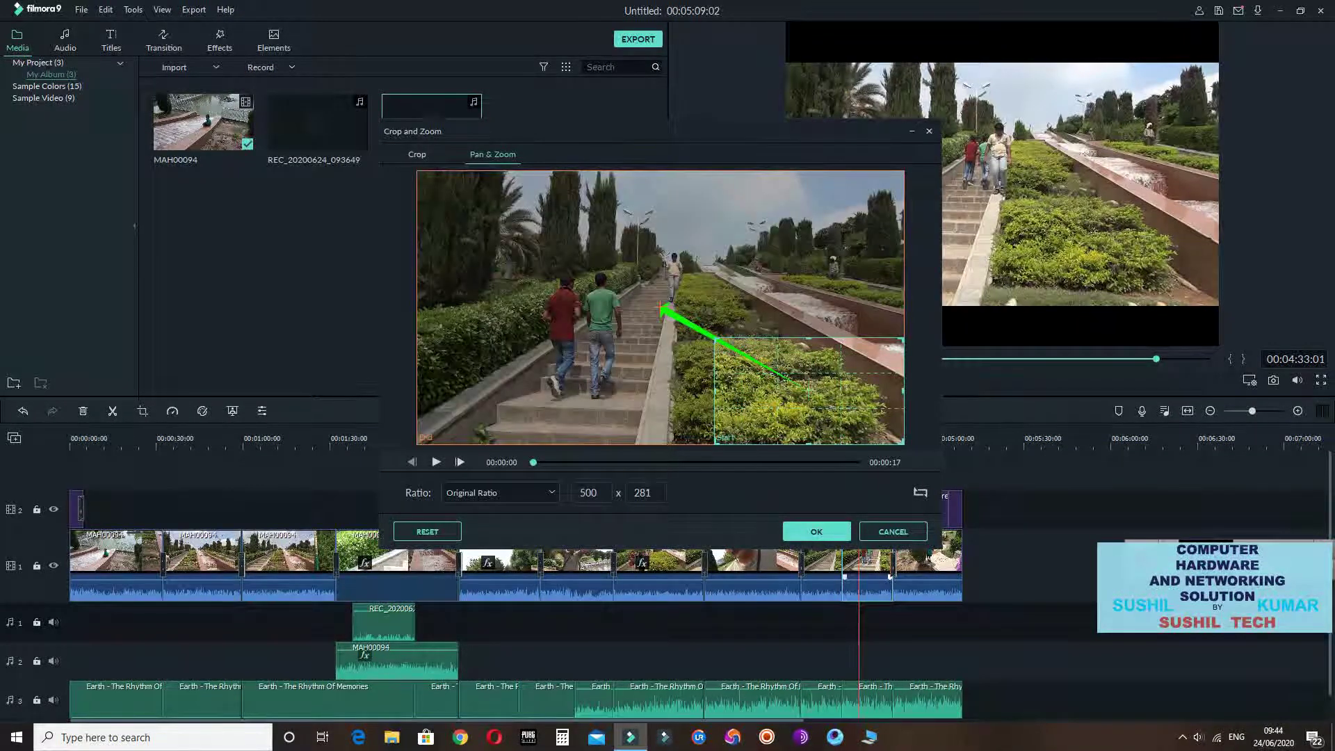
left_click_drag(808, 391, 676, 272)
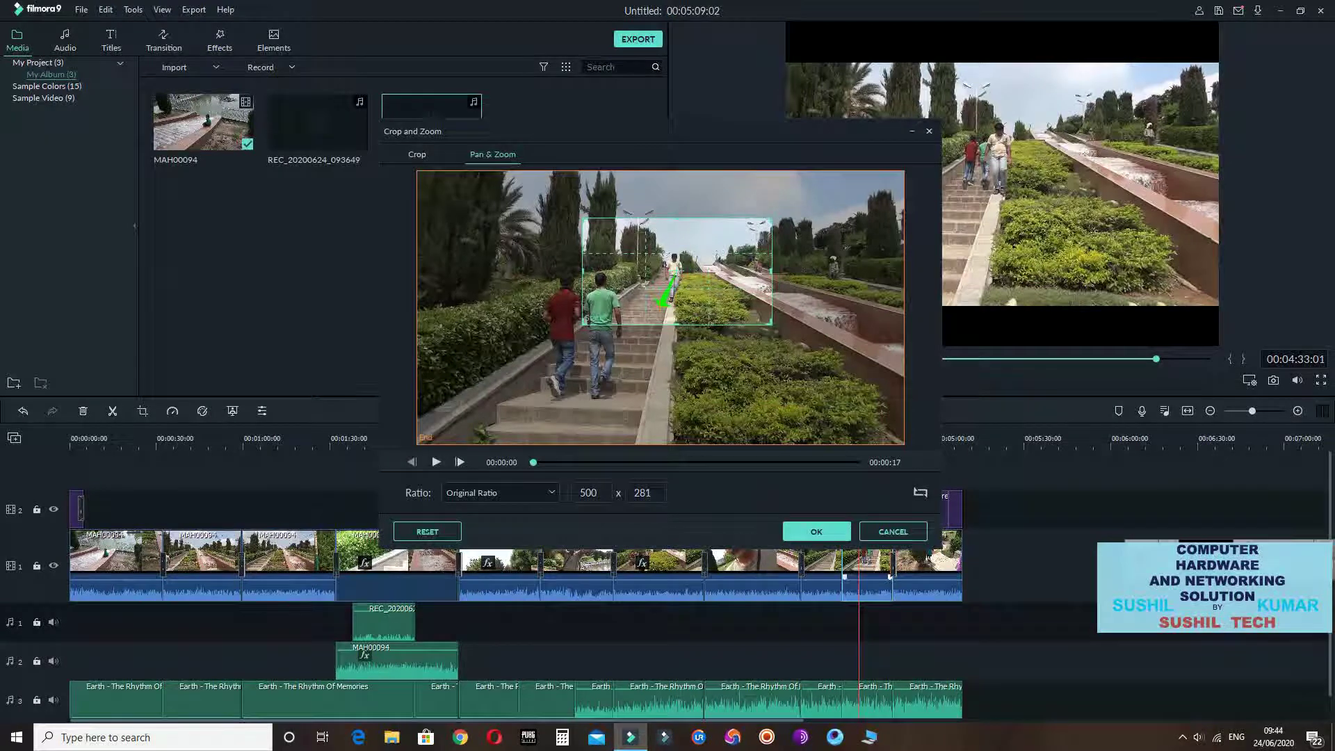
left_click_drag(583, 324, 639, 293)
left_click_drag(705, 255, 674, 278)
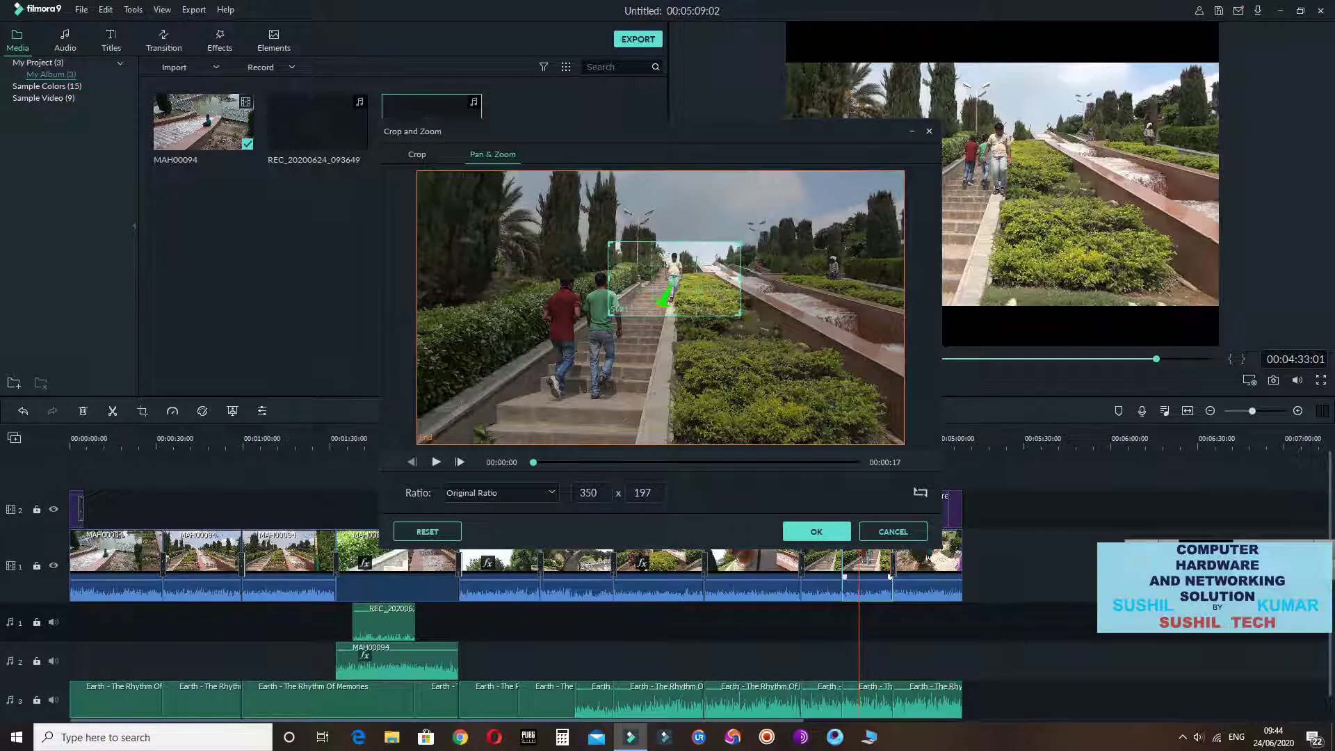
left_click(816, 531)
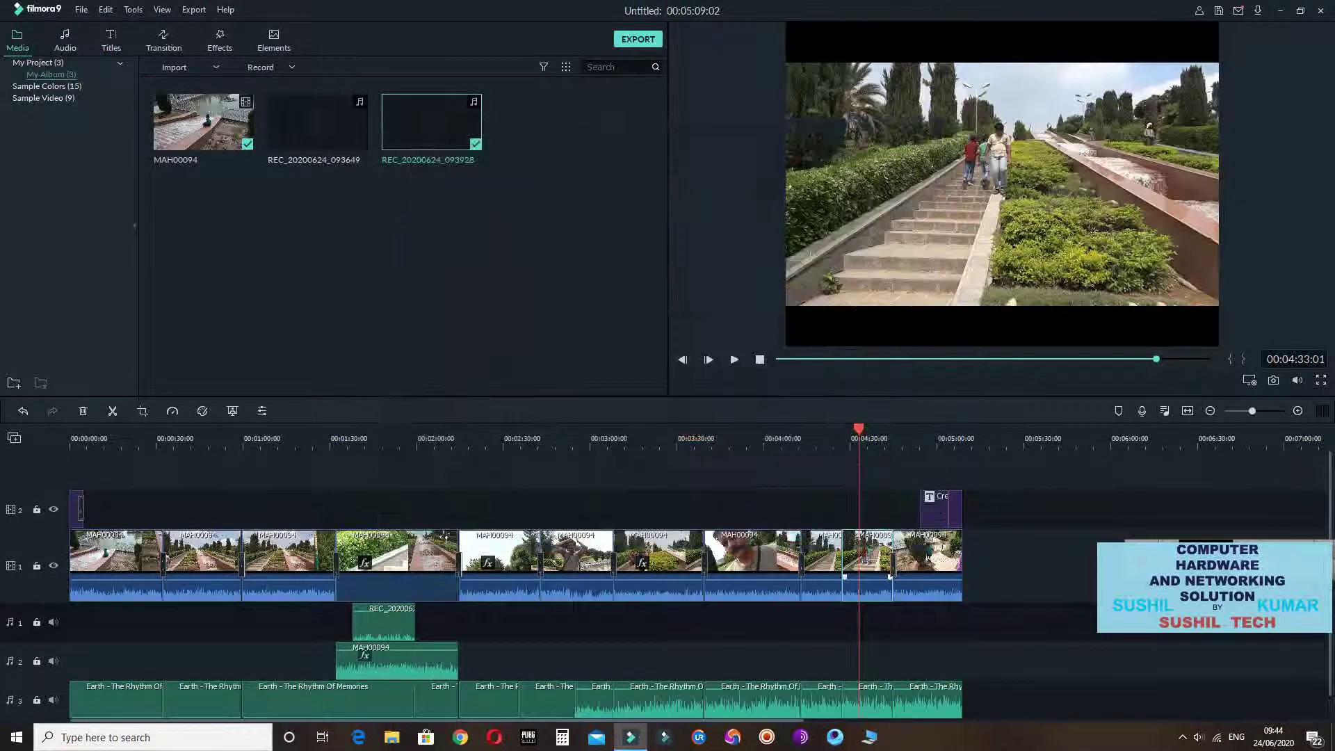
Play both pan-and-zoom clips from 00:04:11:12 to 00:04:49:12
left_click_drag(859, 429, 797, 428)
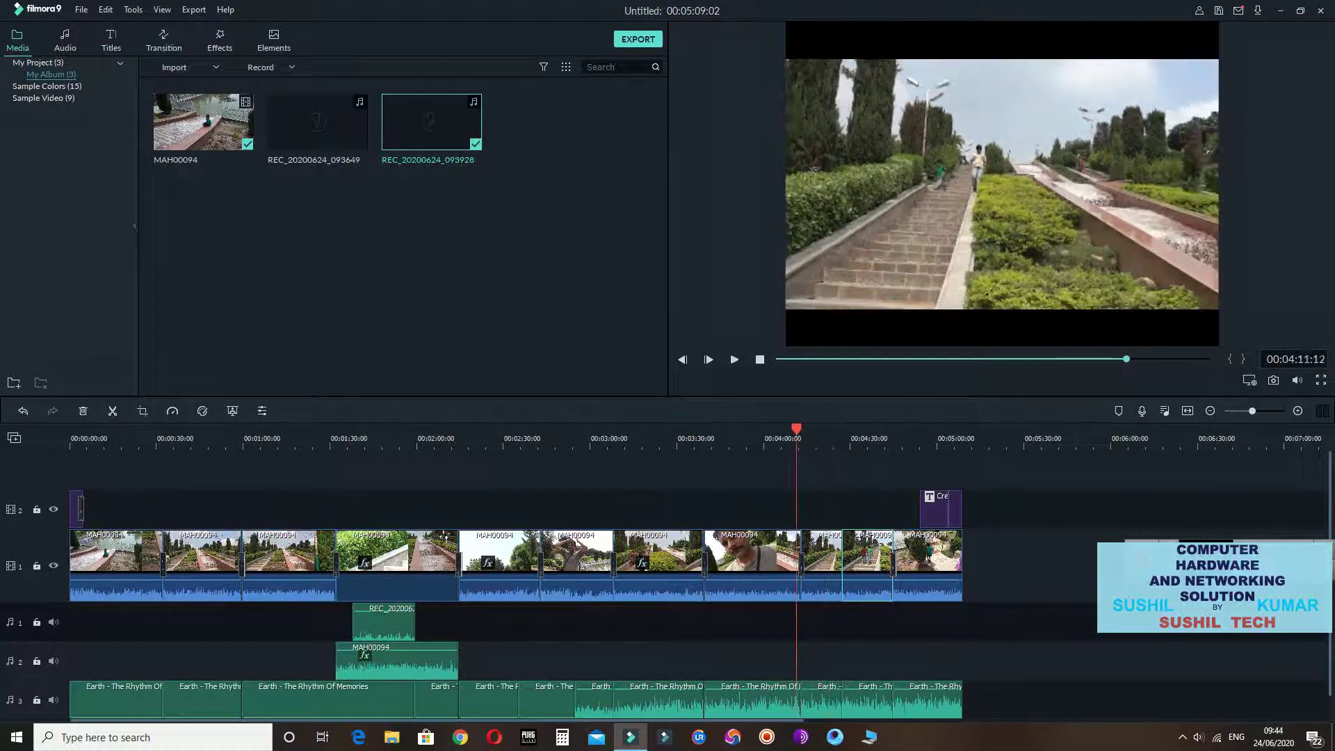
key("space")
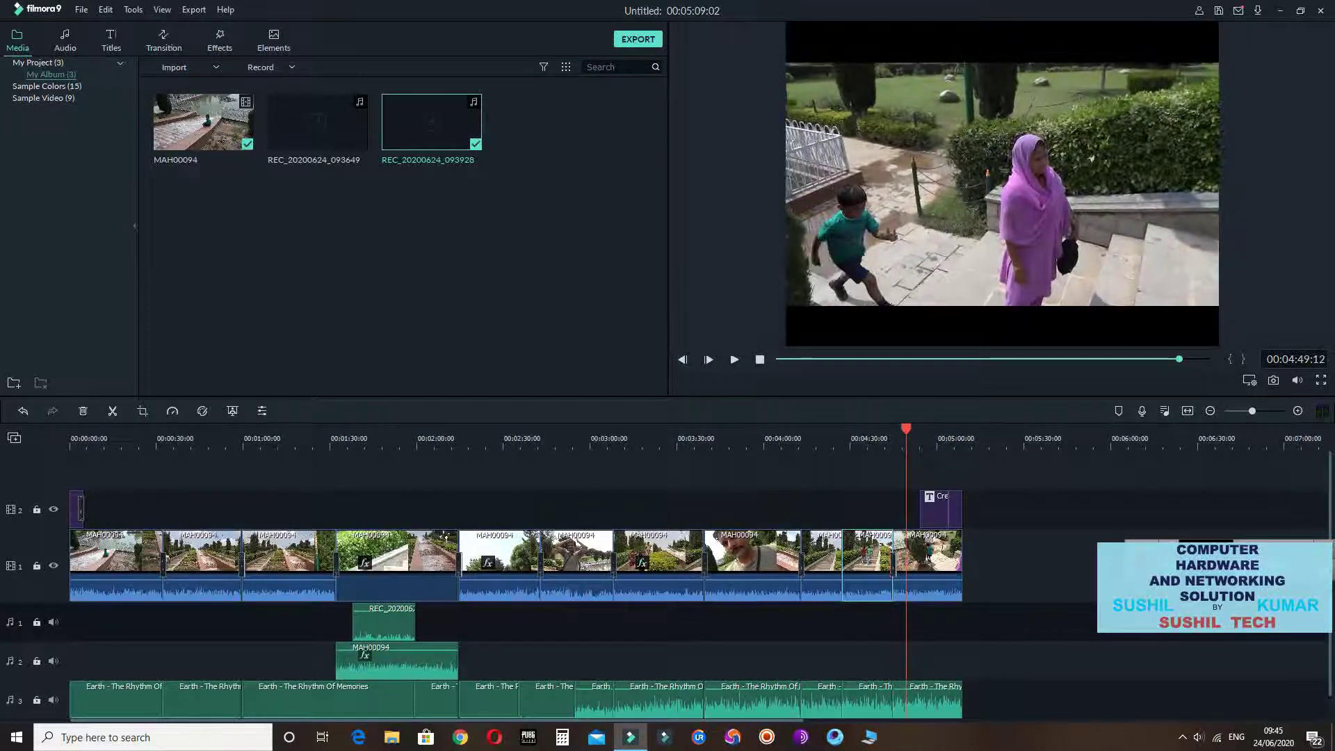
Examine the available title templates by category: custom, openers, titles, lower thirds, subtitles and end credits
left_click_drag(906, 429, 540, 429)
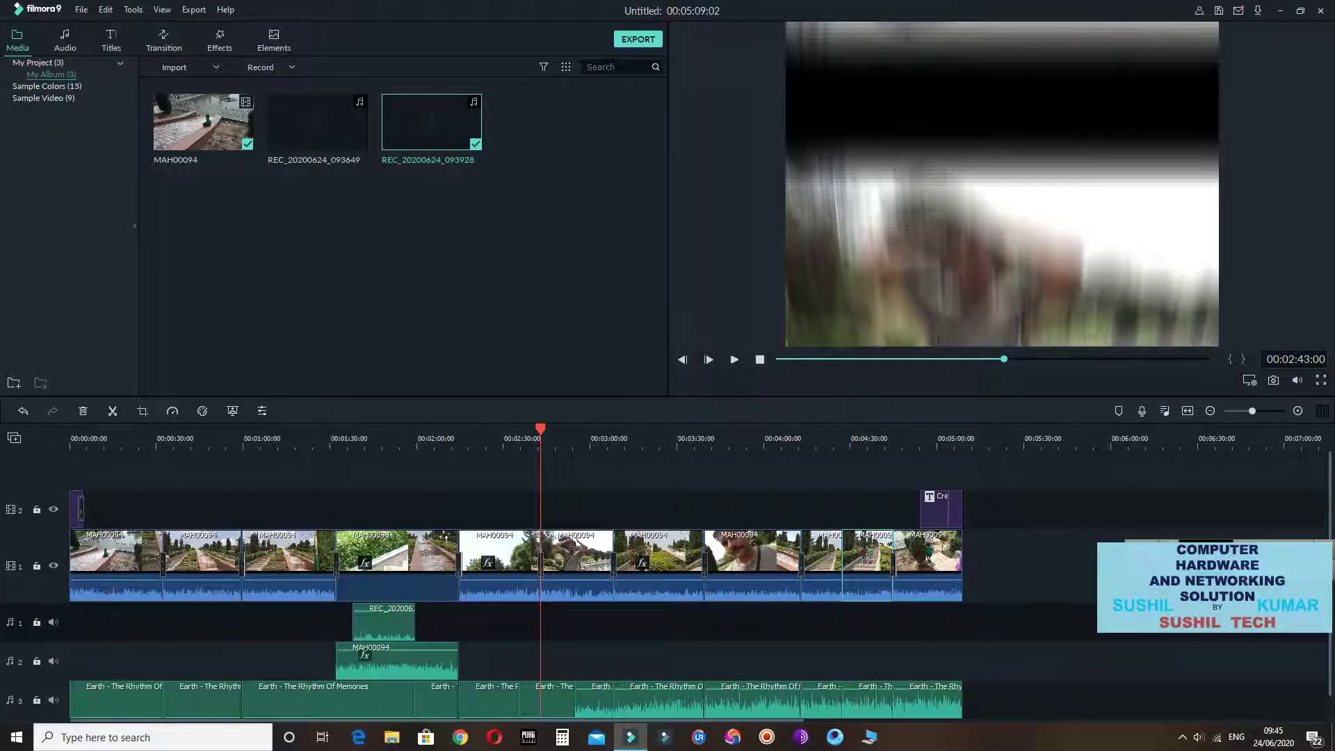
left_click_drag(541, 429, 487, 429)
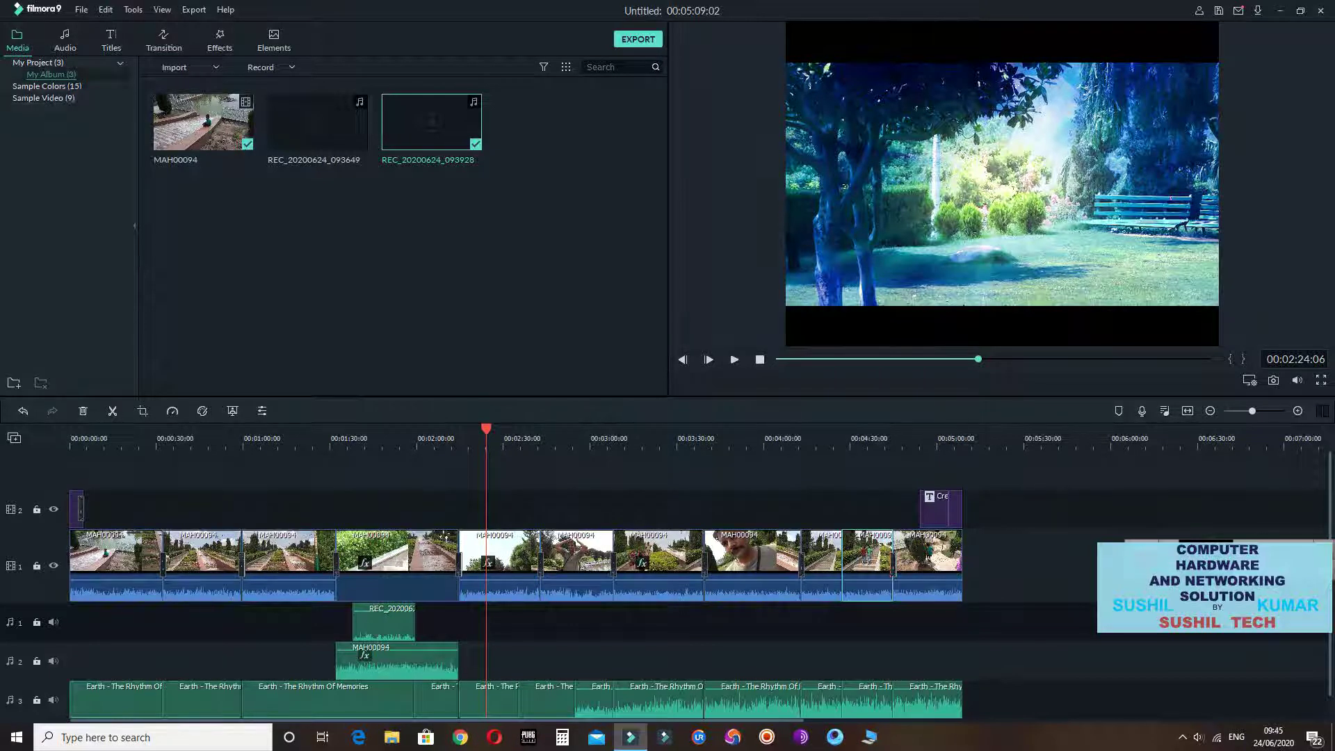
left_click(111, 40)
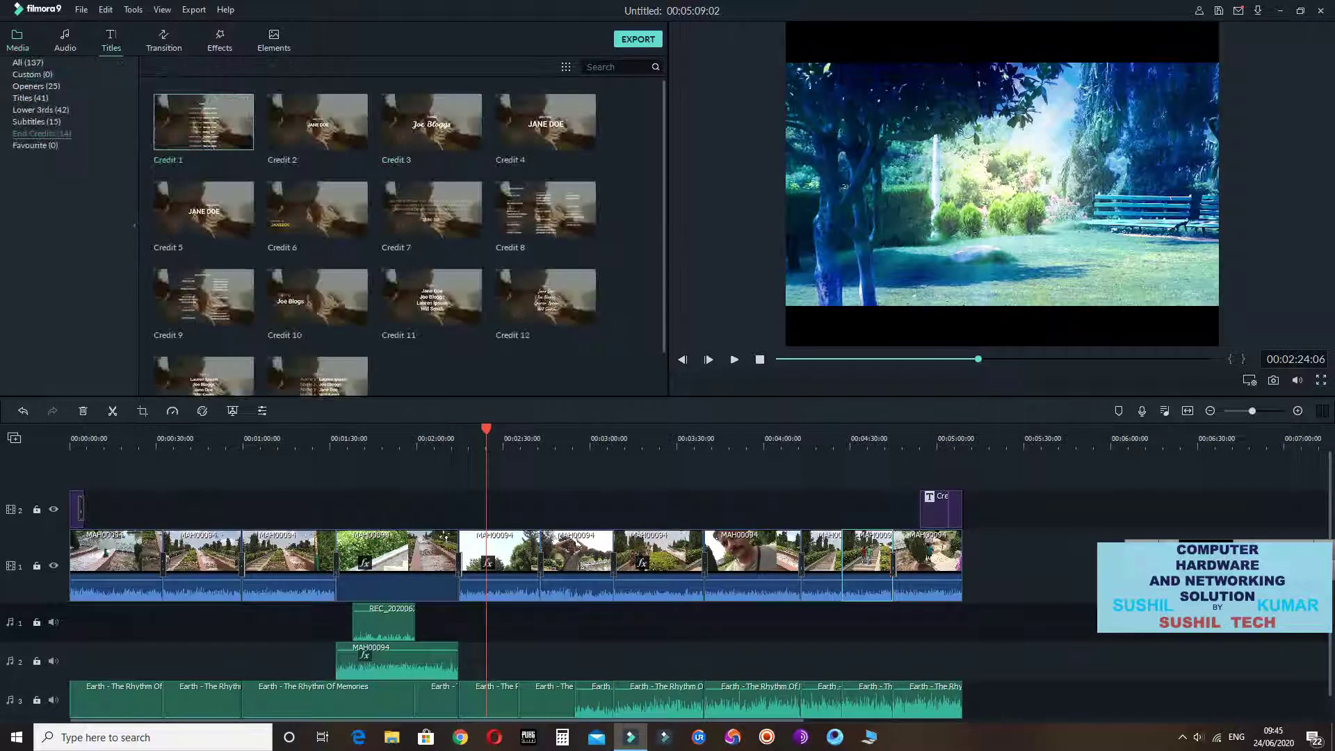
left_click(32, 74)
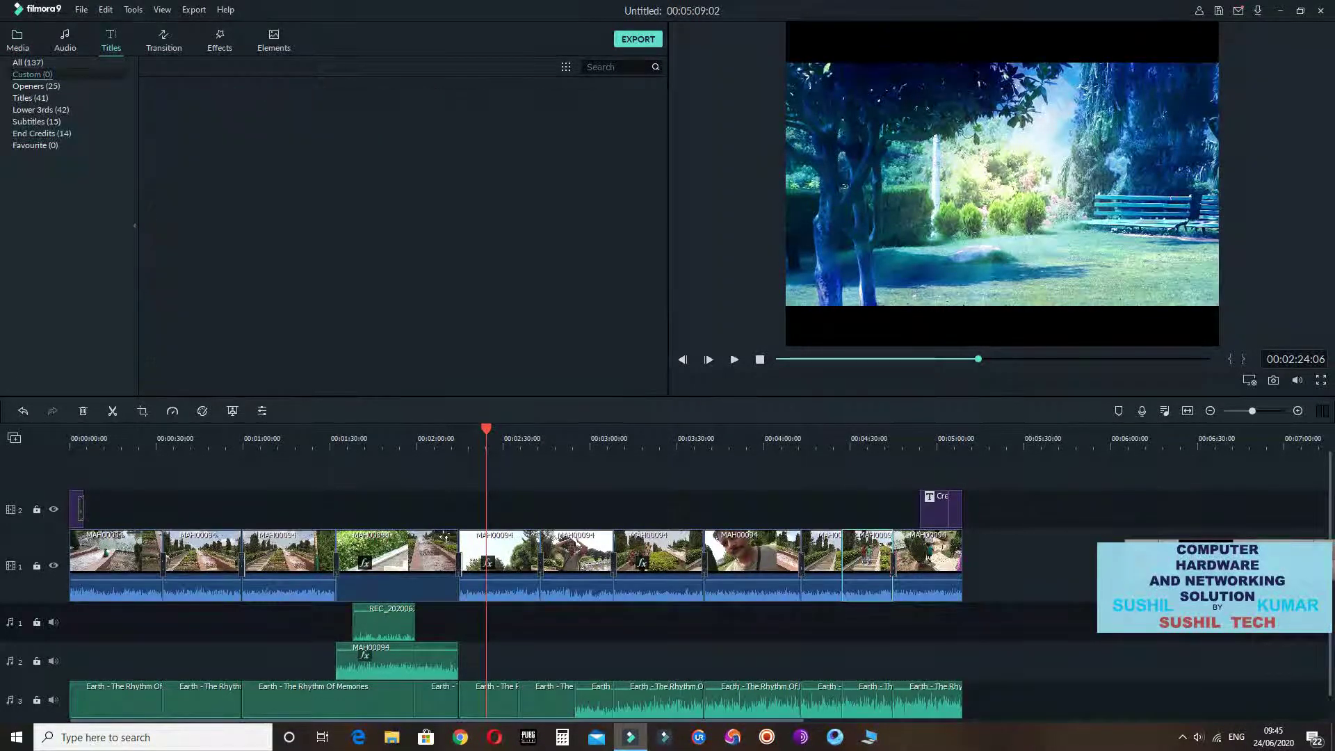
left_click(36, 87)
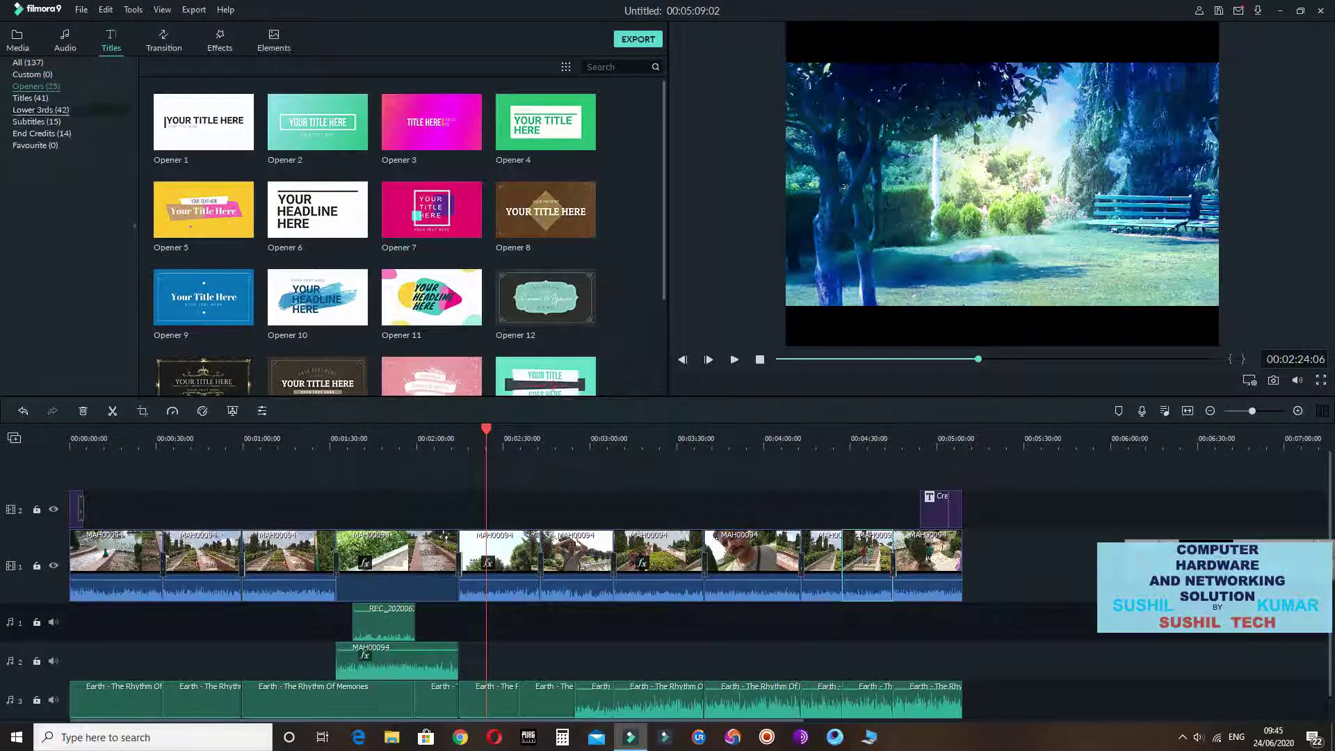
left_click(31, 98)
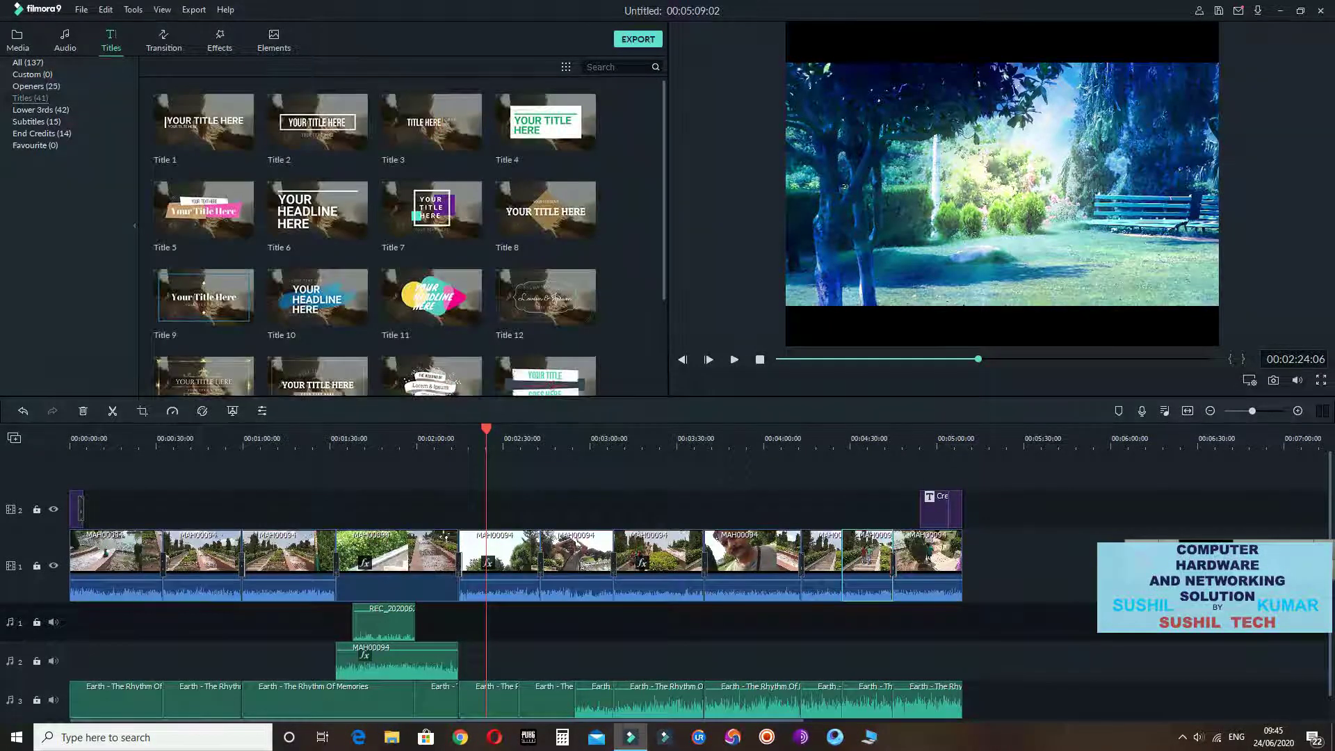
scroll(376, 236, "down", 5)
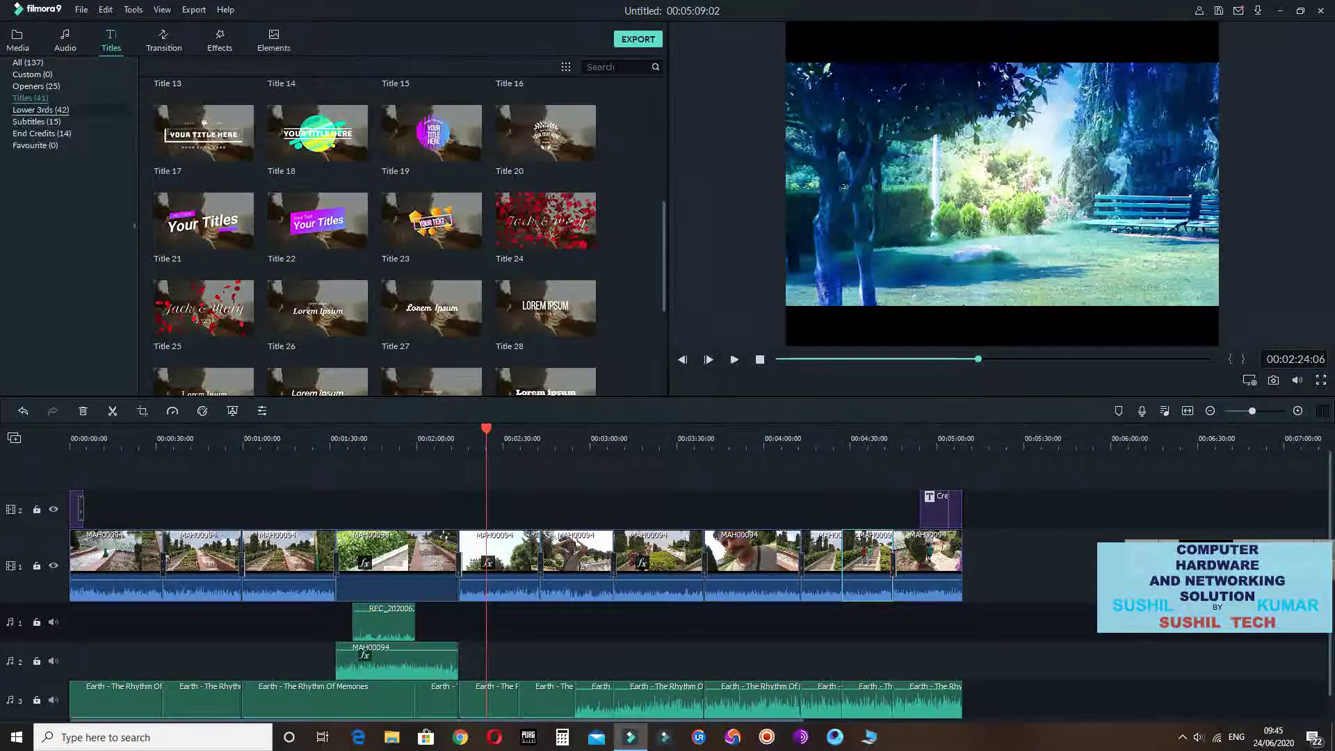
left_click(40, 110)
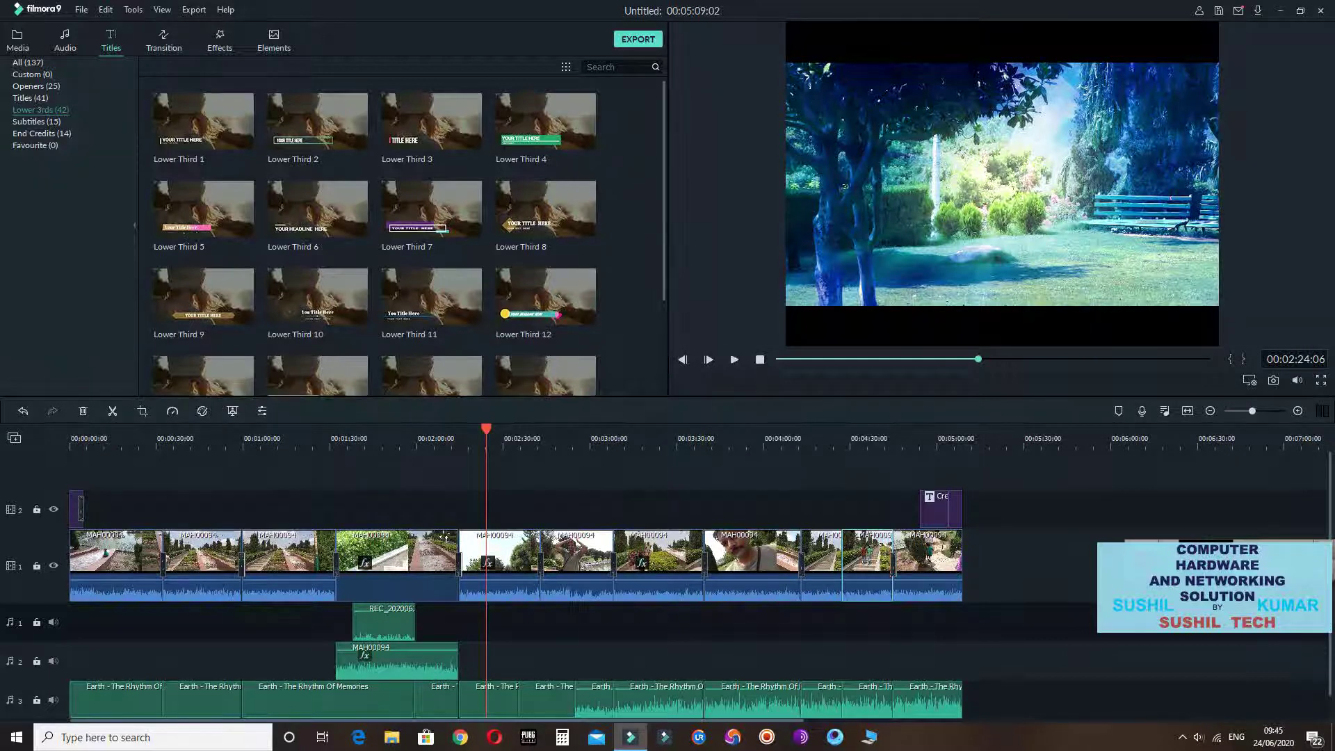
scroll(403, 236, "down", 4)
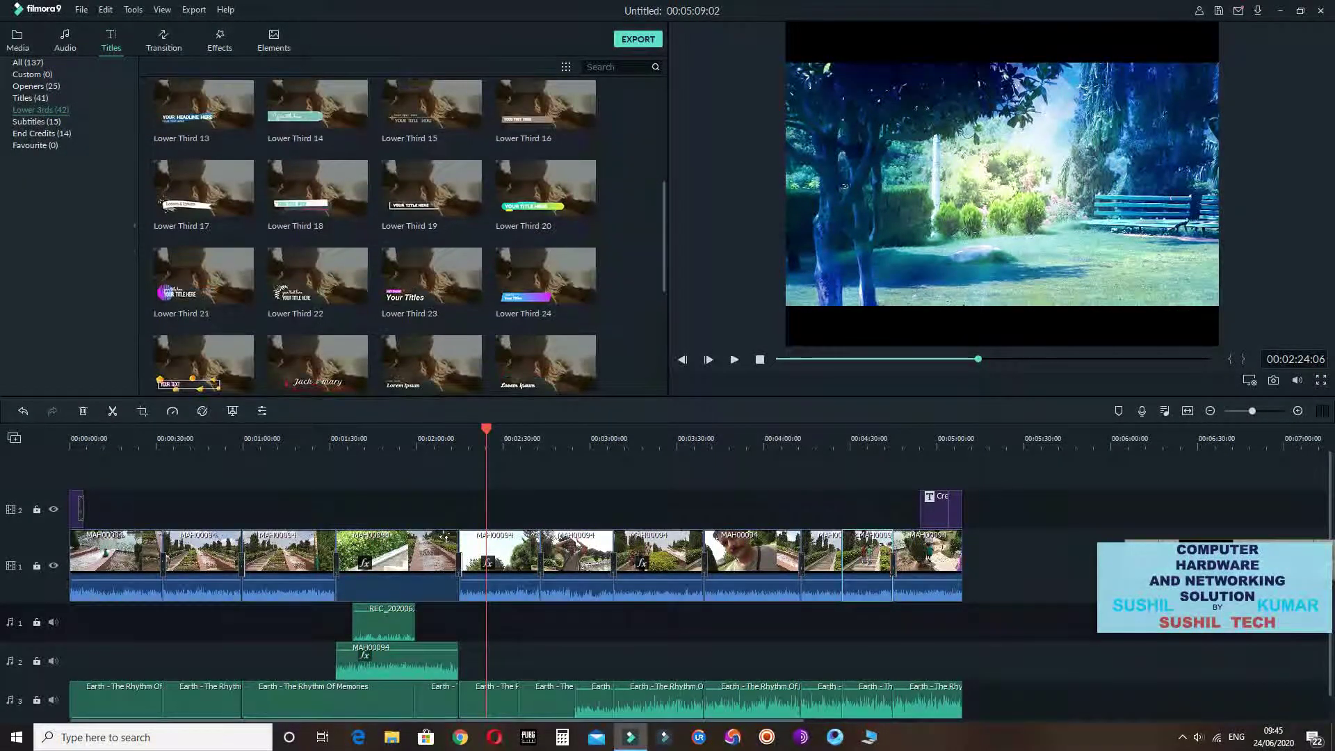
left_click(36, 122)
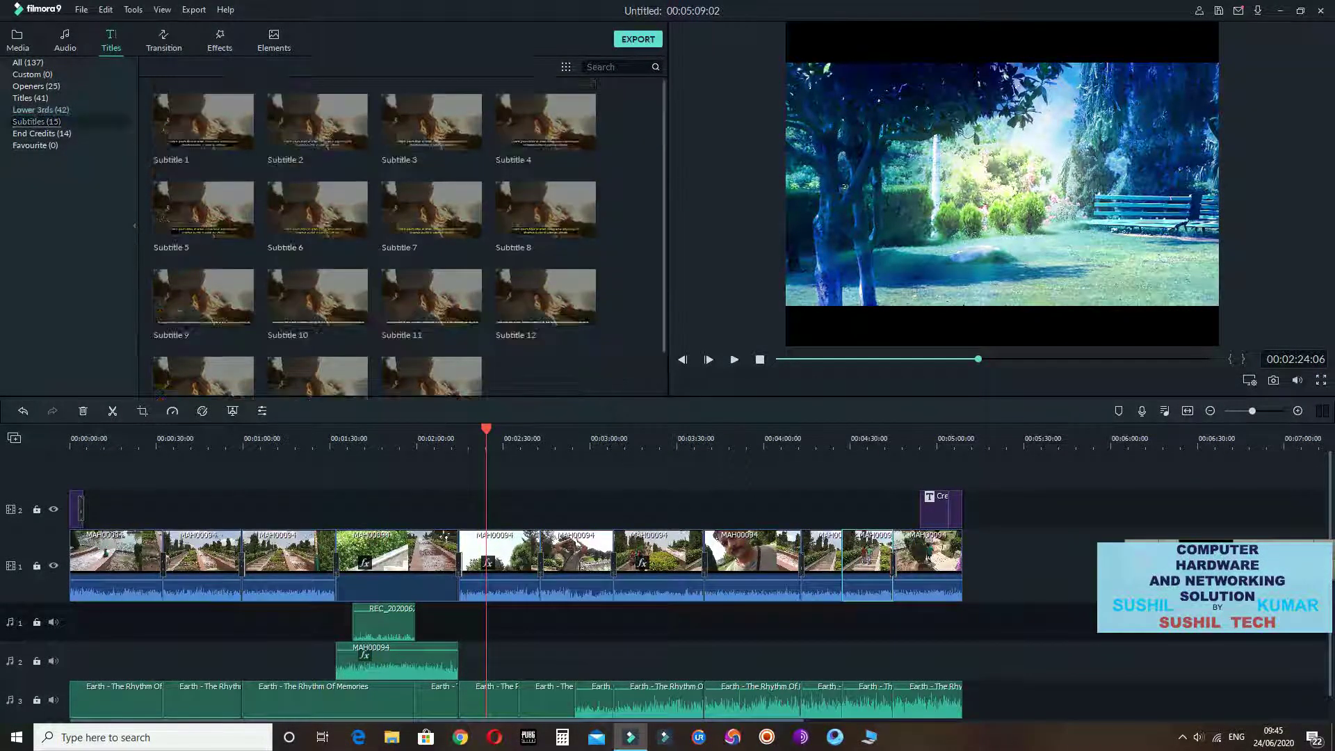
left_click(42, 134)
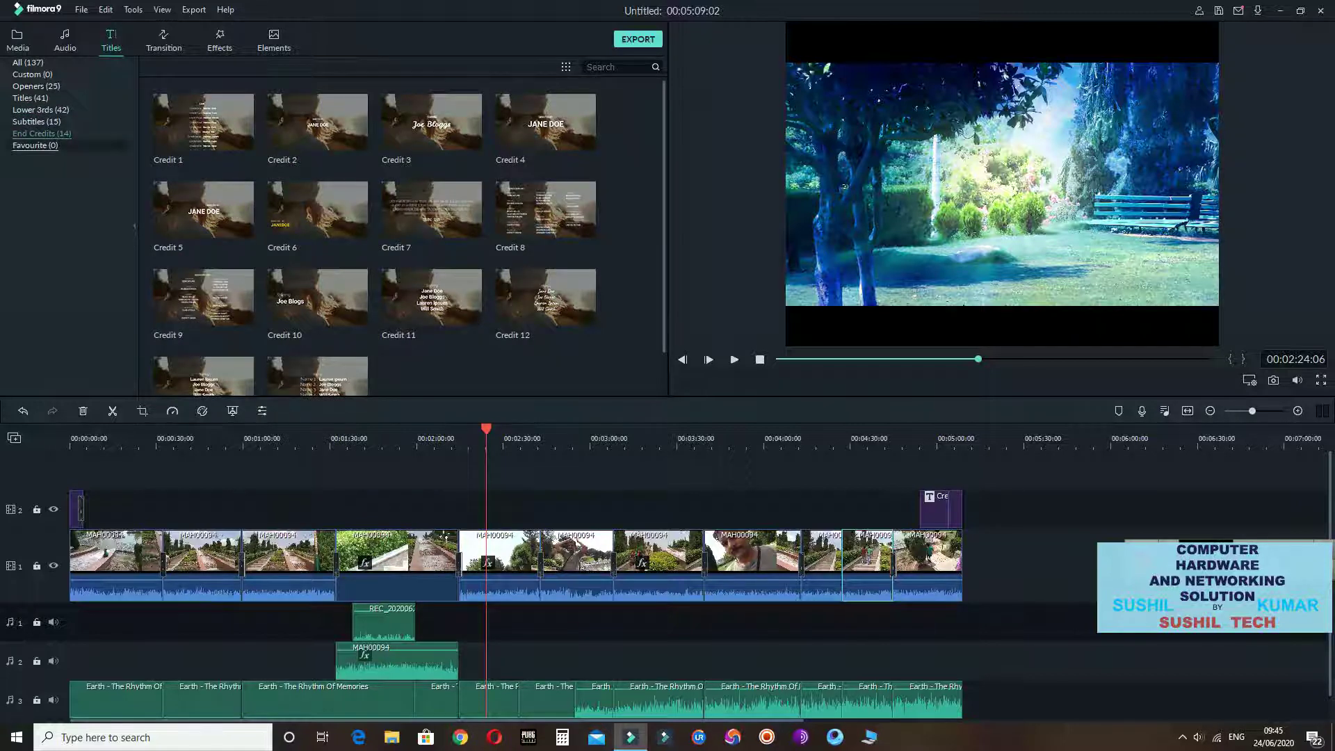
Add the Lower Third 2 title to the second video track at 00:00:19:06 and preview it up to 00:00:22:04
left_click(40, 110)
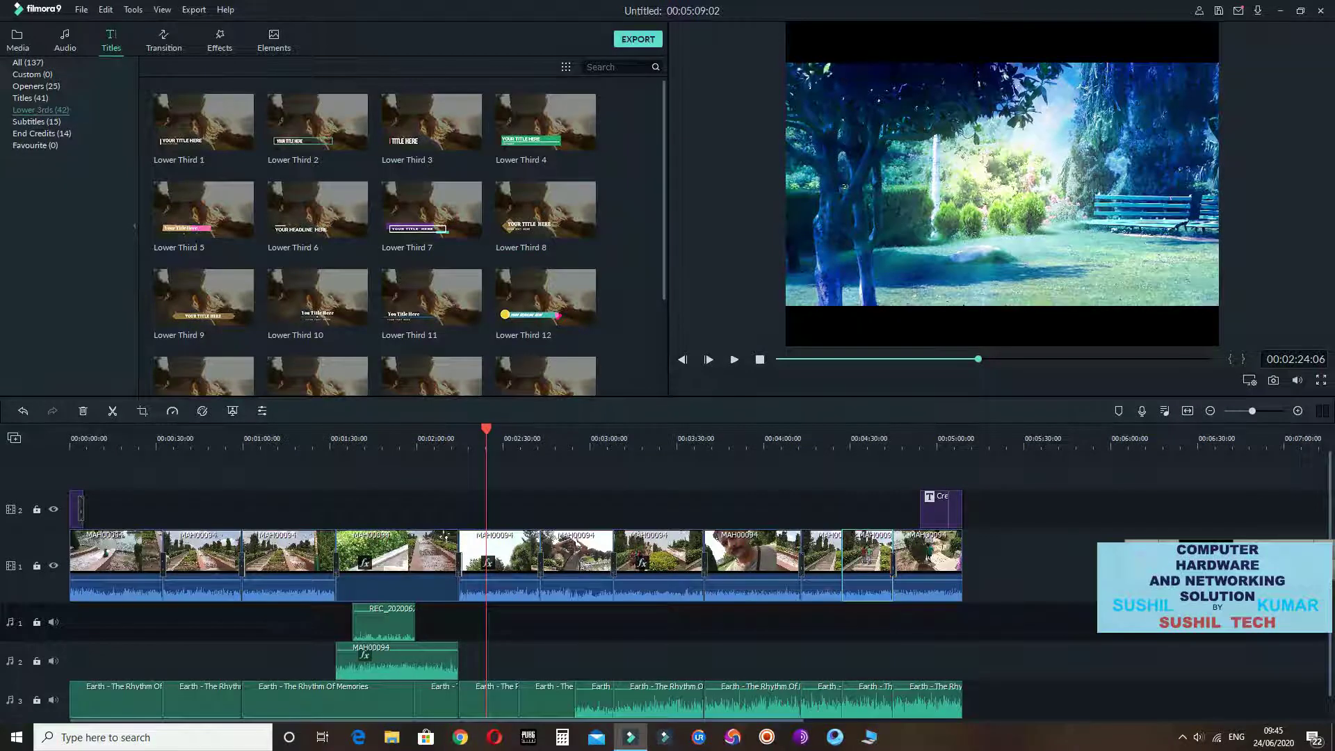
left_click(315, 124)
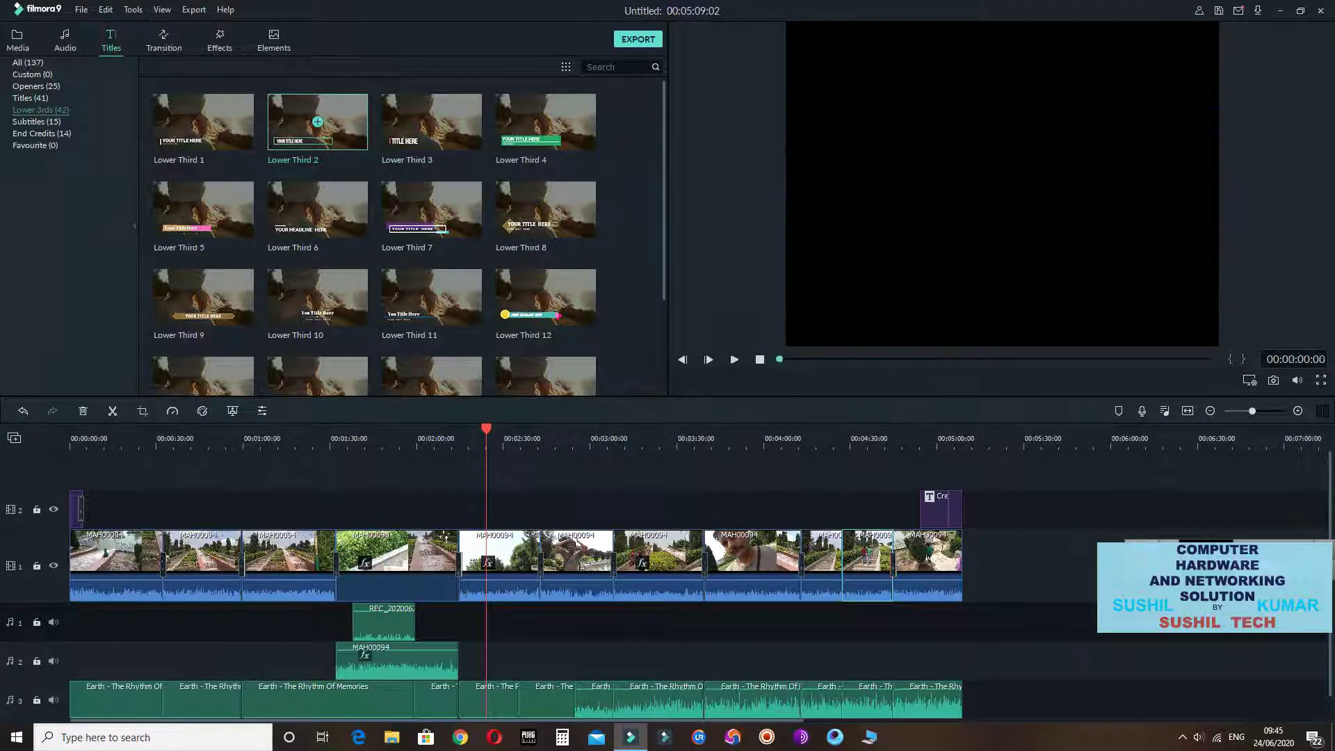
left_click_drag(314, 124, 132, 510)
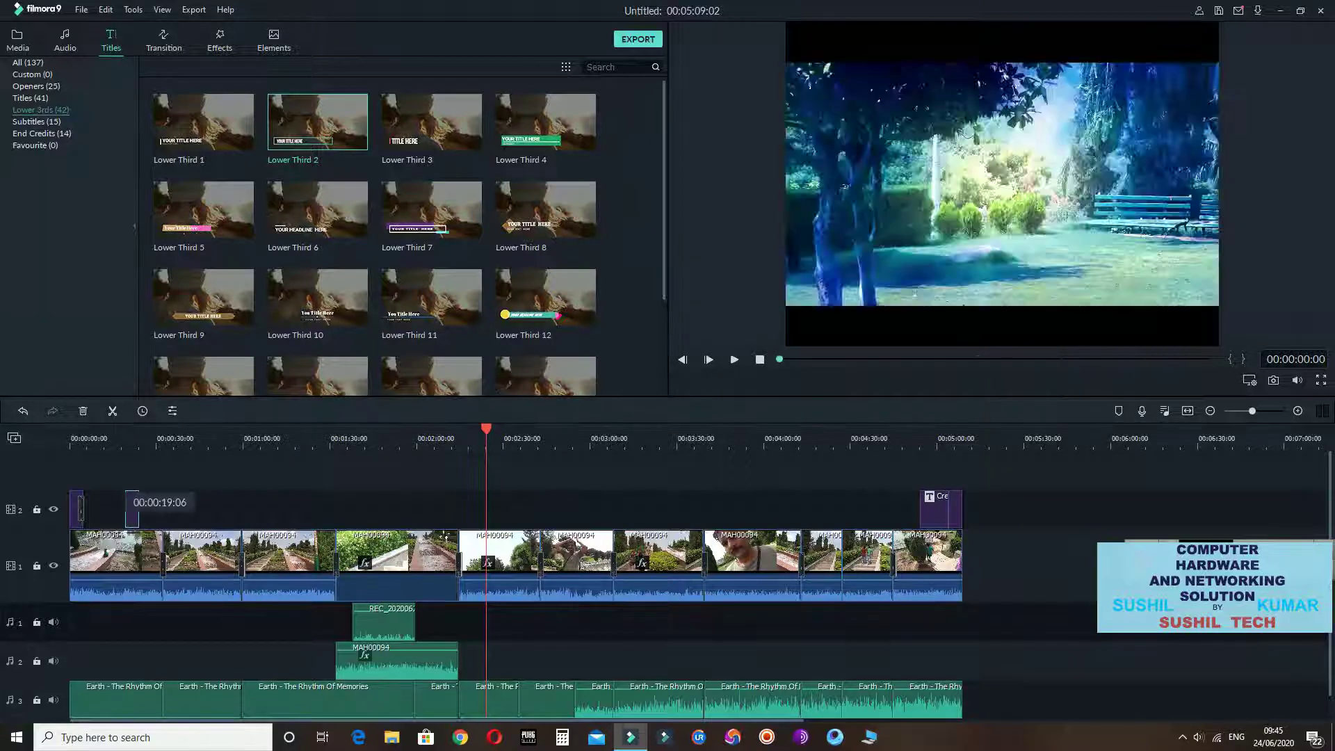
left_click_drag(486, 429, 122, 428)
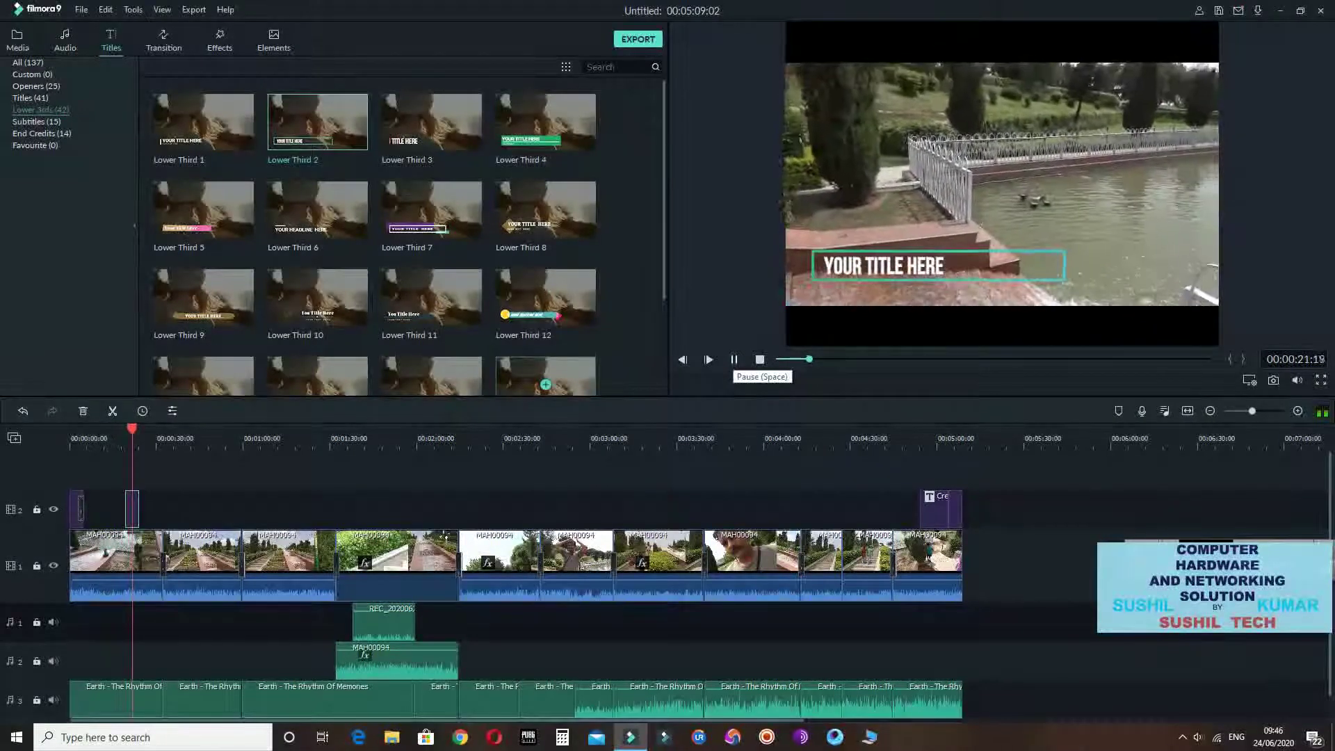
left_click(734, 360)
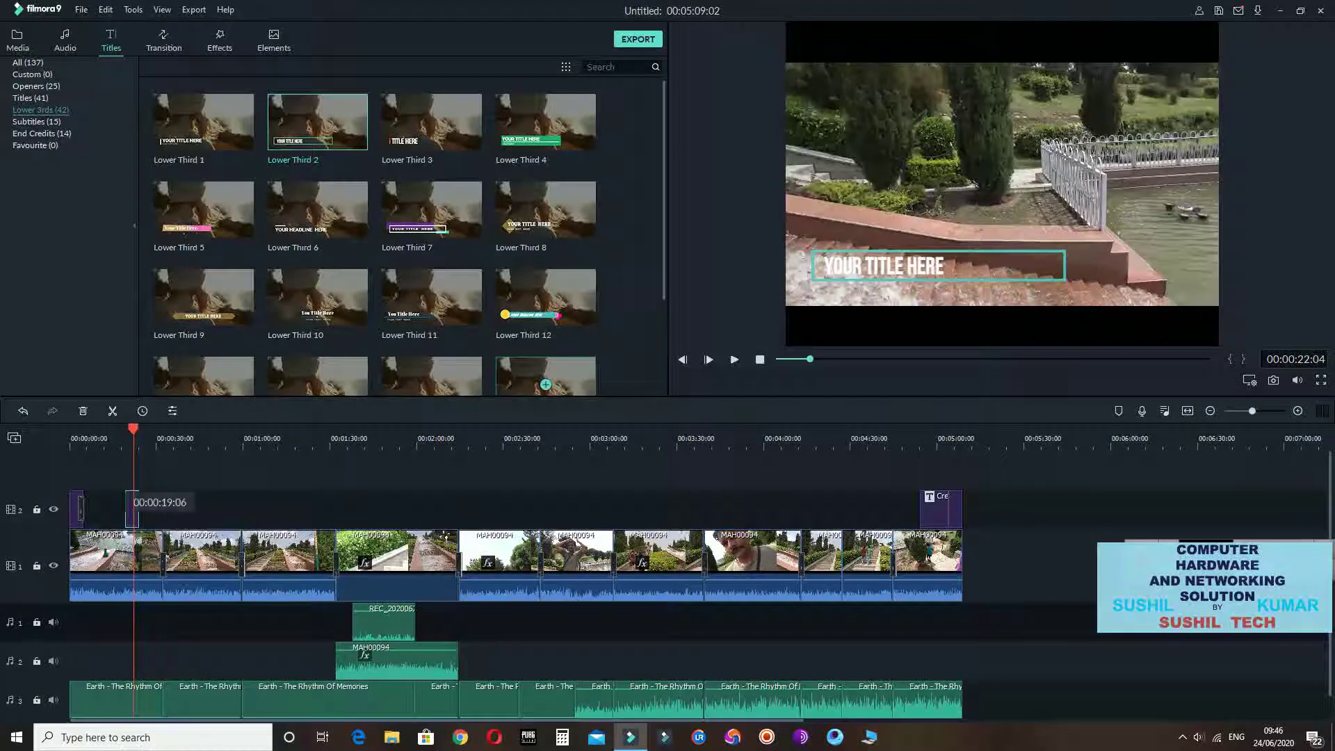
Replace the Lower Third 2 placeholder text with "PLEASE SUBSCRIBE MY CHANNEL" and apply it
double_click(132, 508)
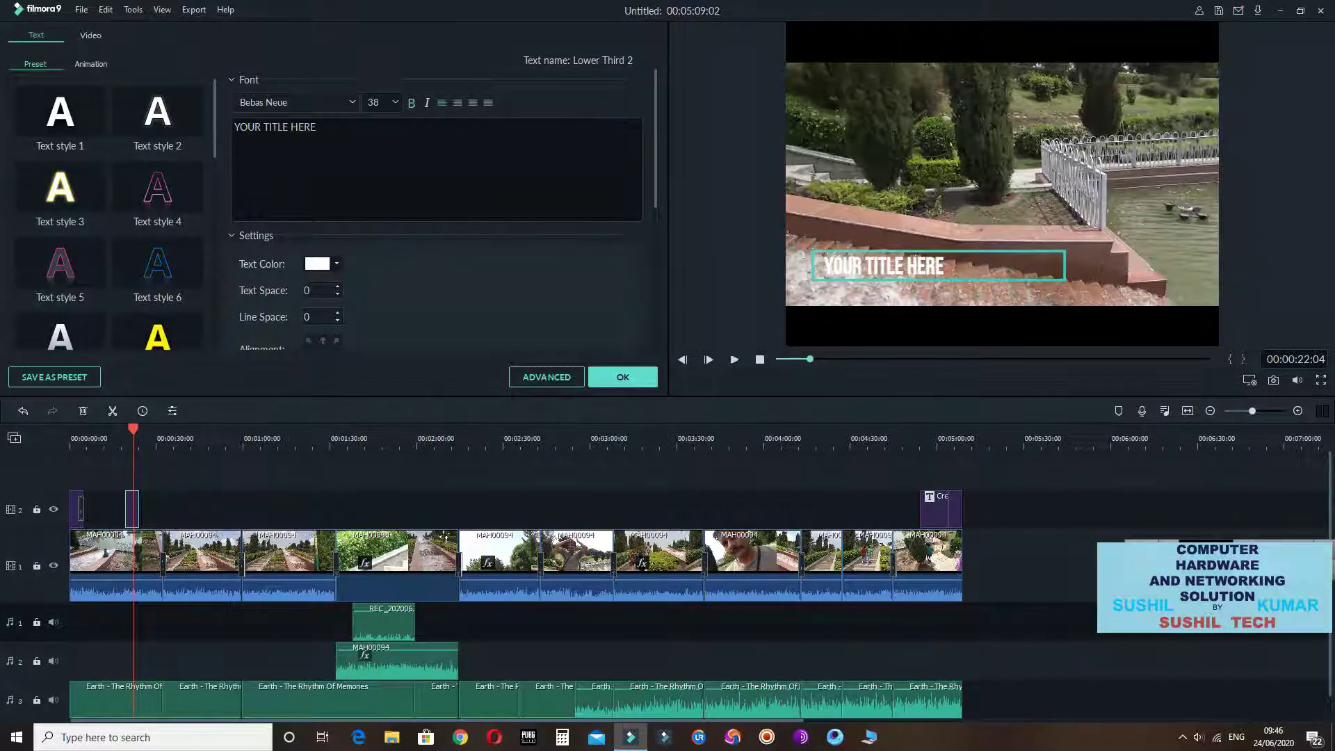
left_click_drag(325, 128, 202, 125)
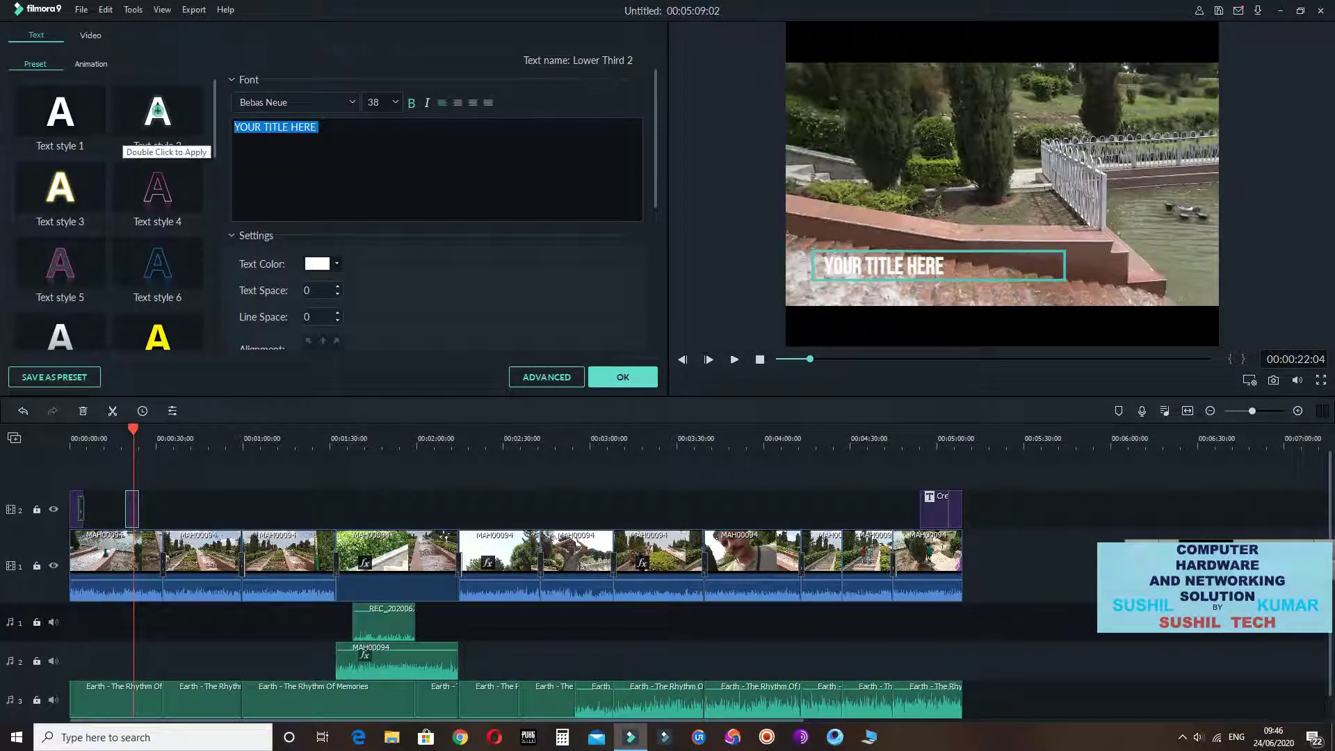
type("PLEA")
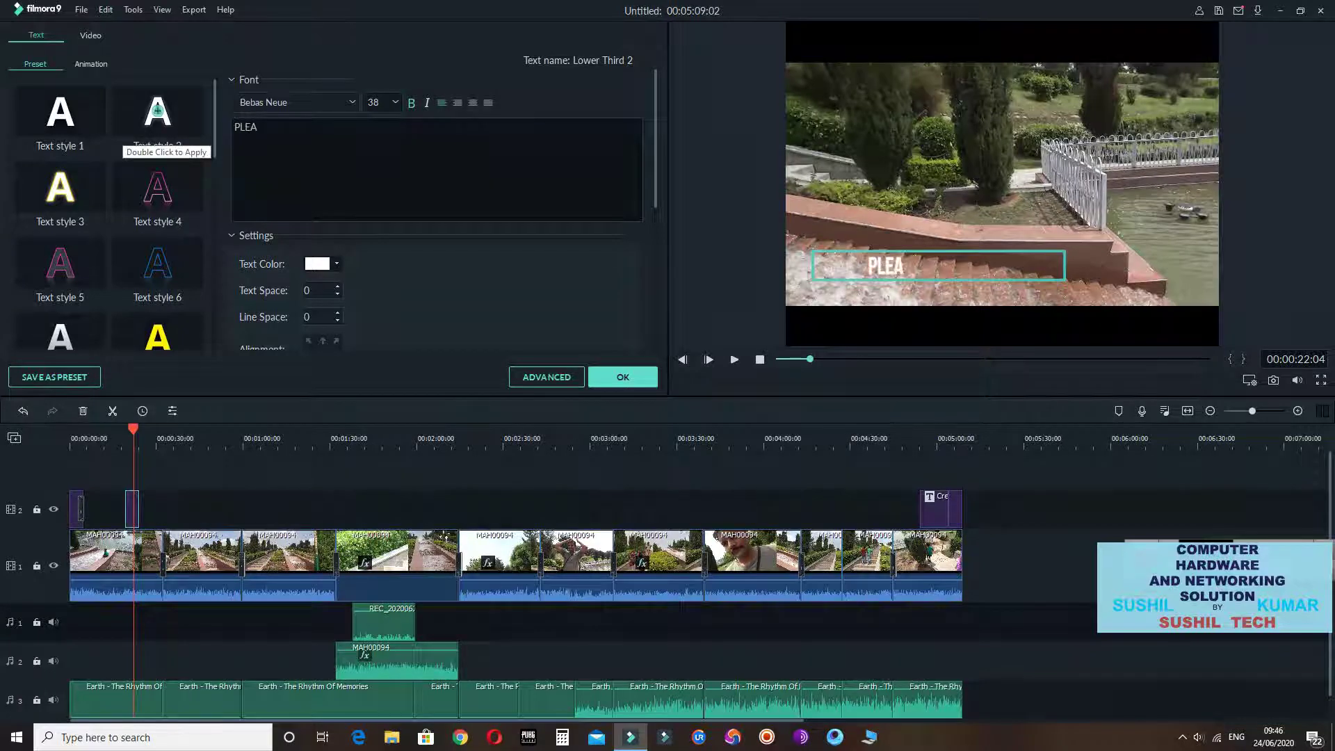
type("SE S")
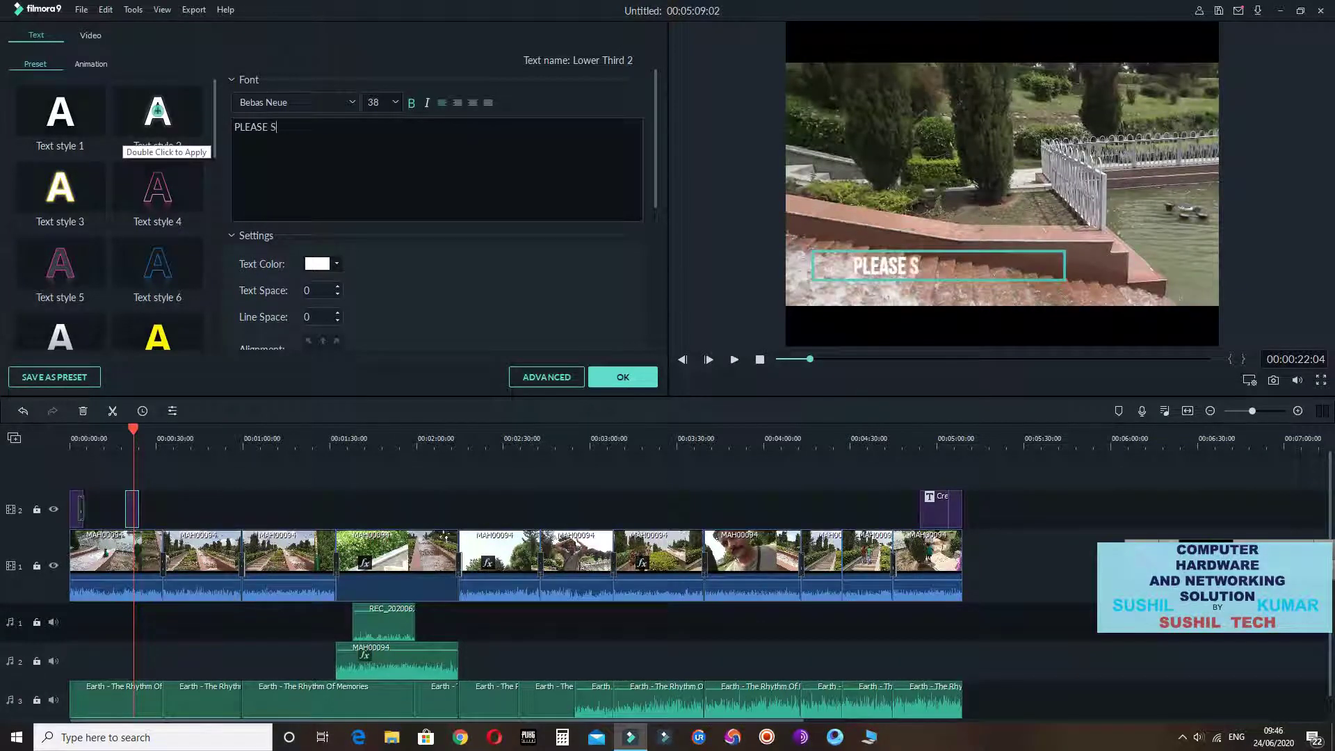
type("UBSCRIBE")
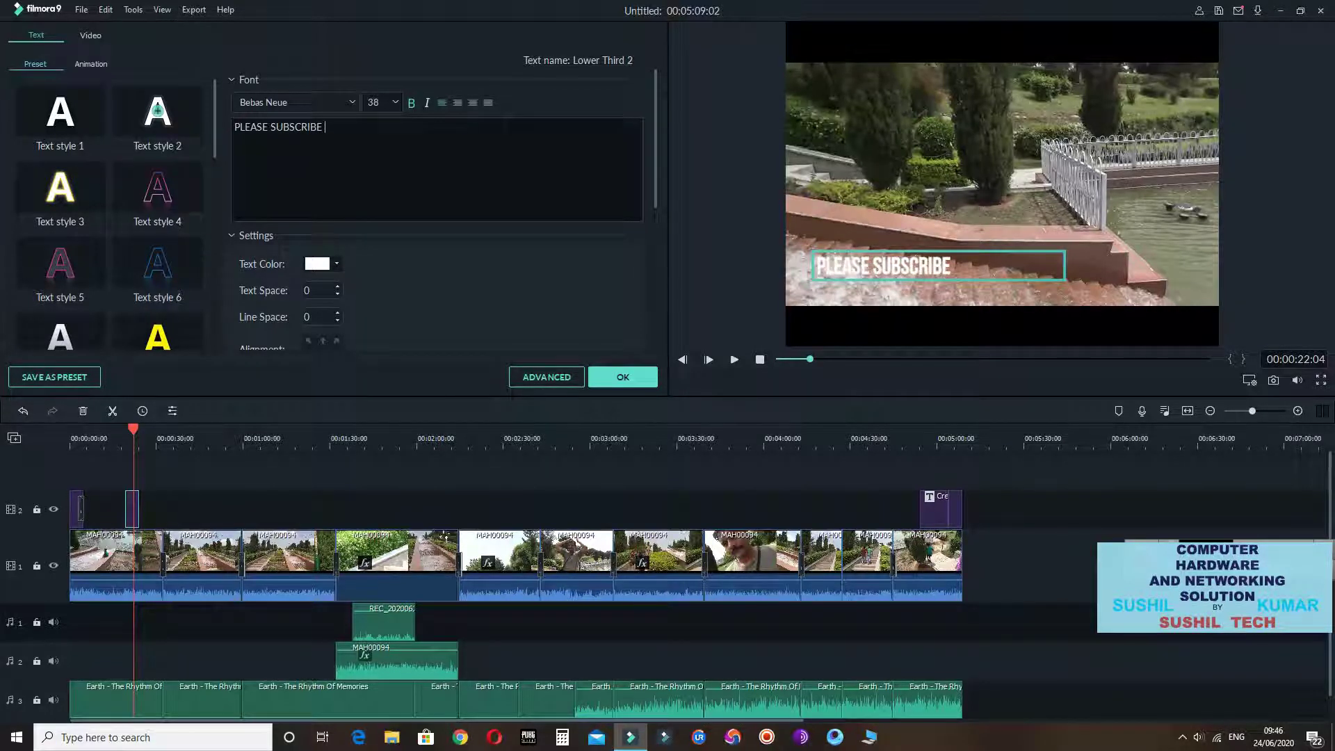
type(" MY ")
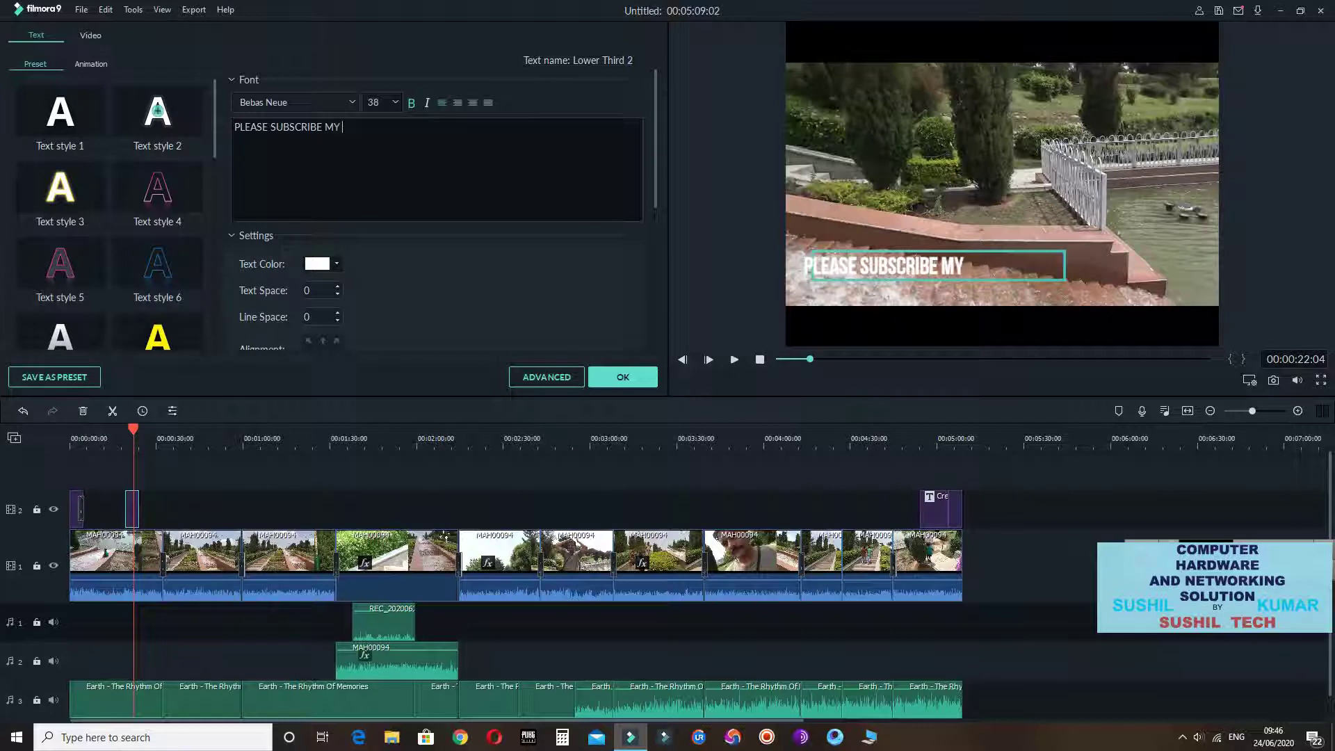
type("CHANNEL")
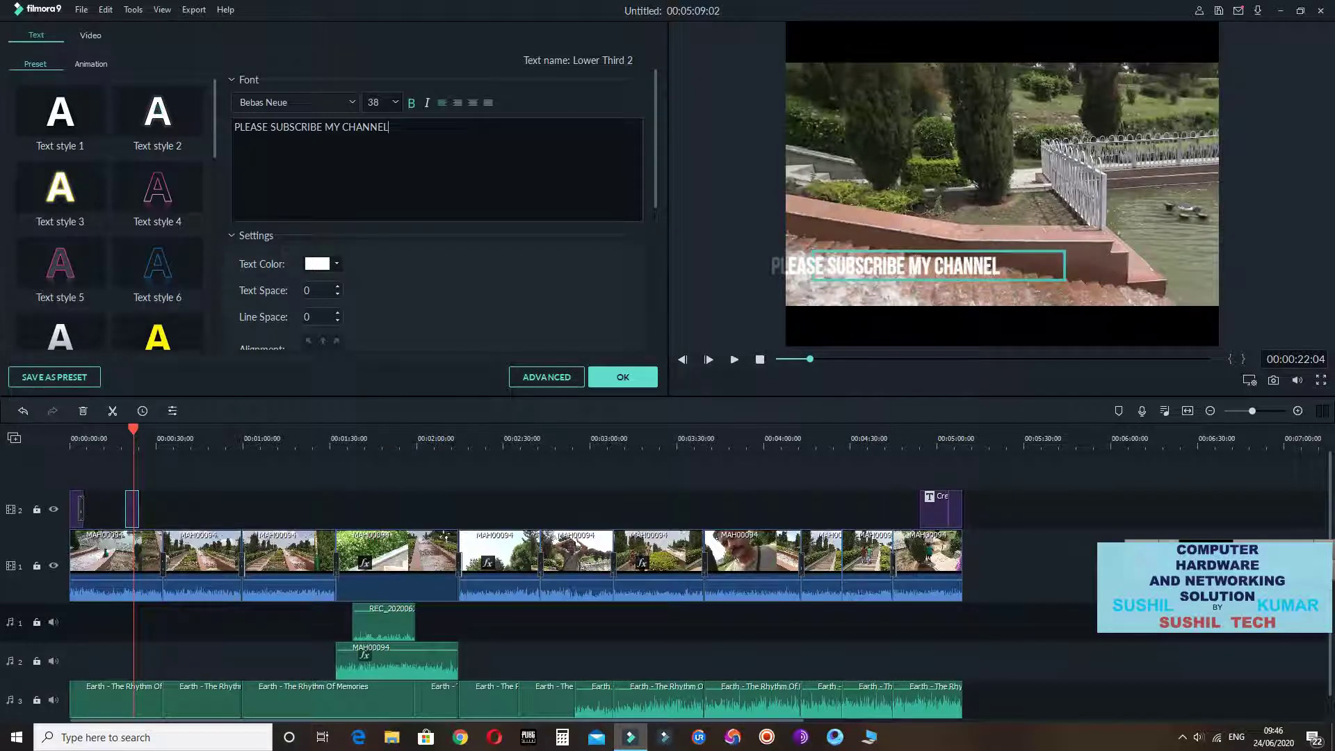
left_click(623, 377)
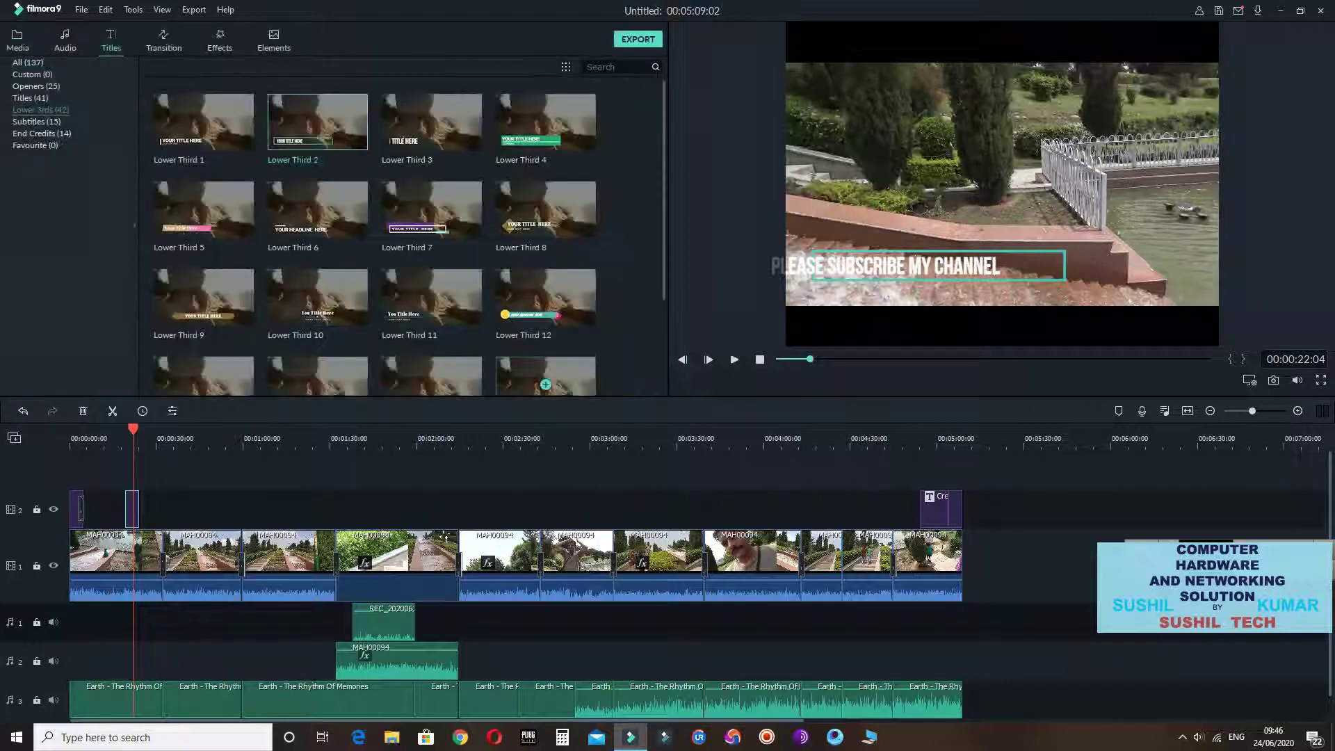
Move the "PLEASE SUBSCRIBE MY CHANNEL" text sideways so it sits centred inside the lower third's green frame
left_click(75, 510)
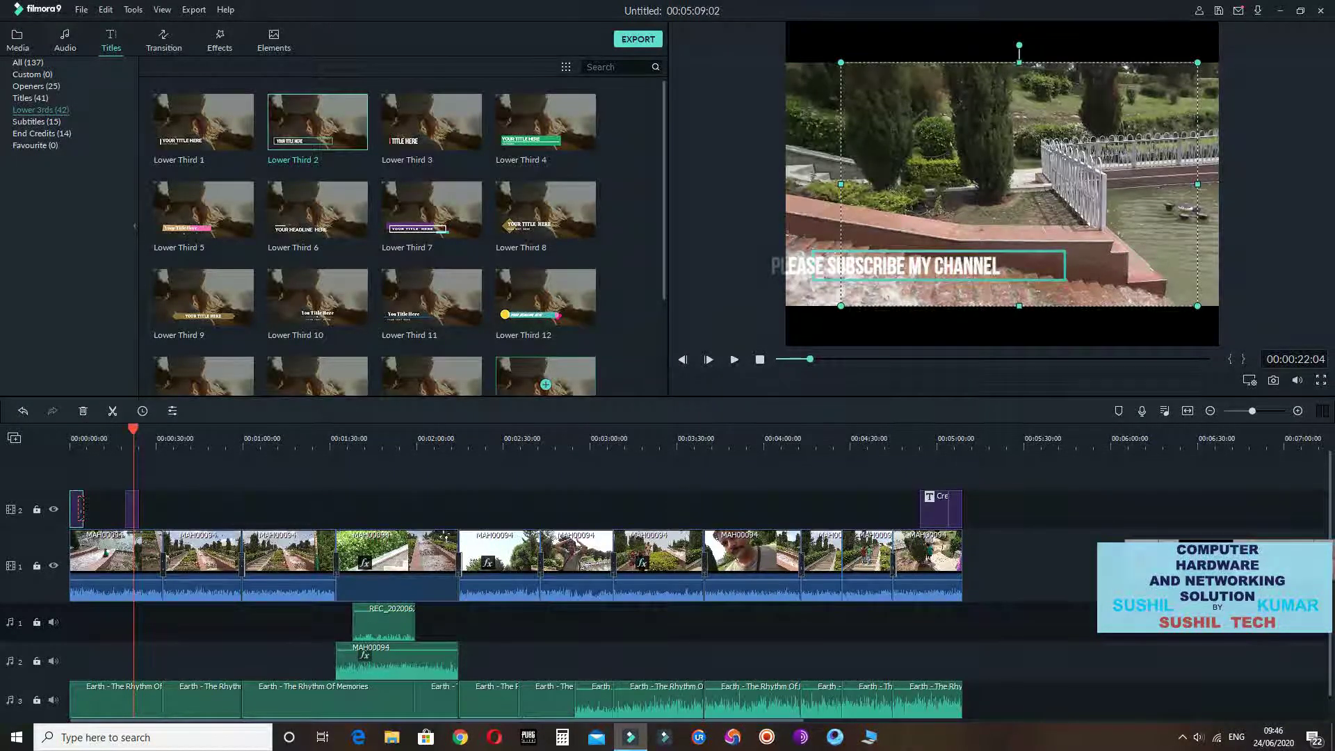
left_click(131, 510)
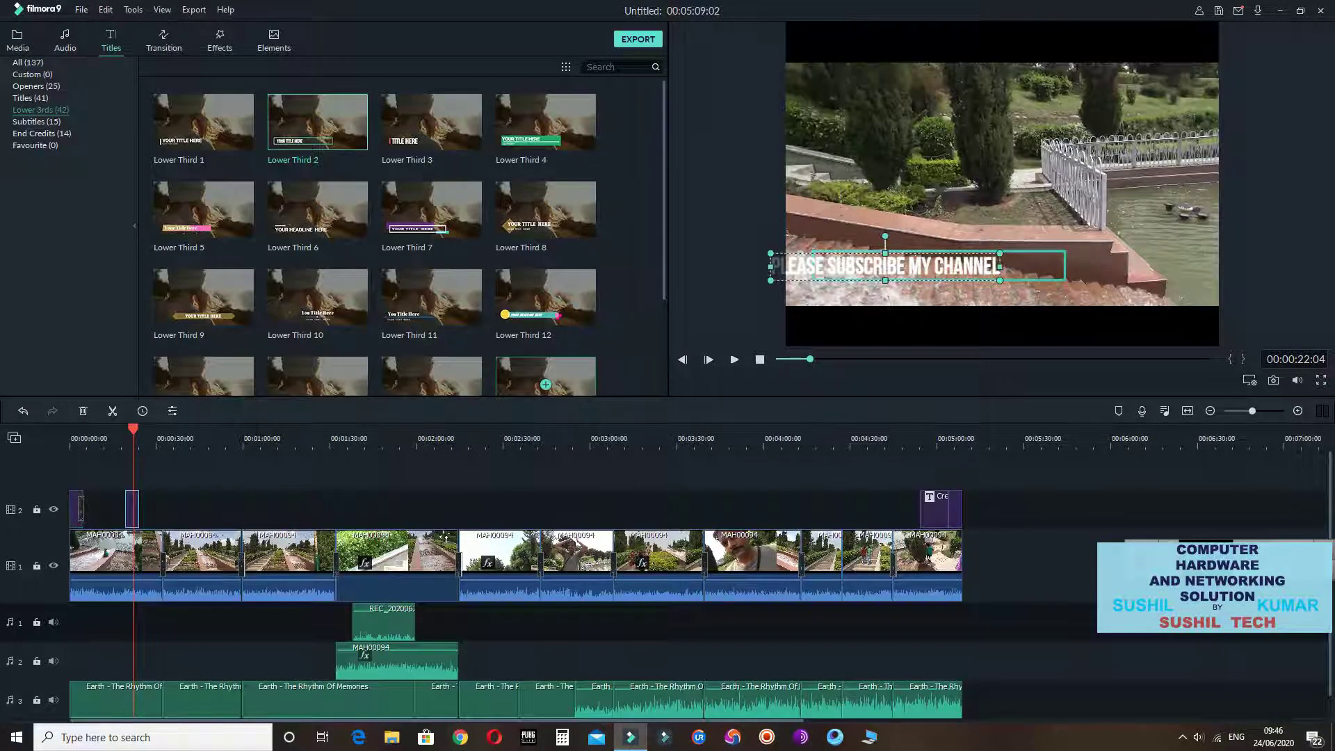
left_click_drag(886, 267, 936, 266)
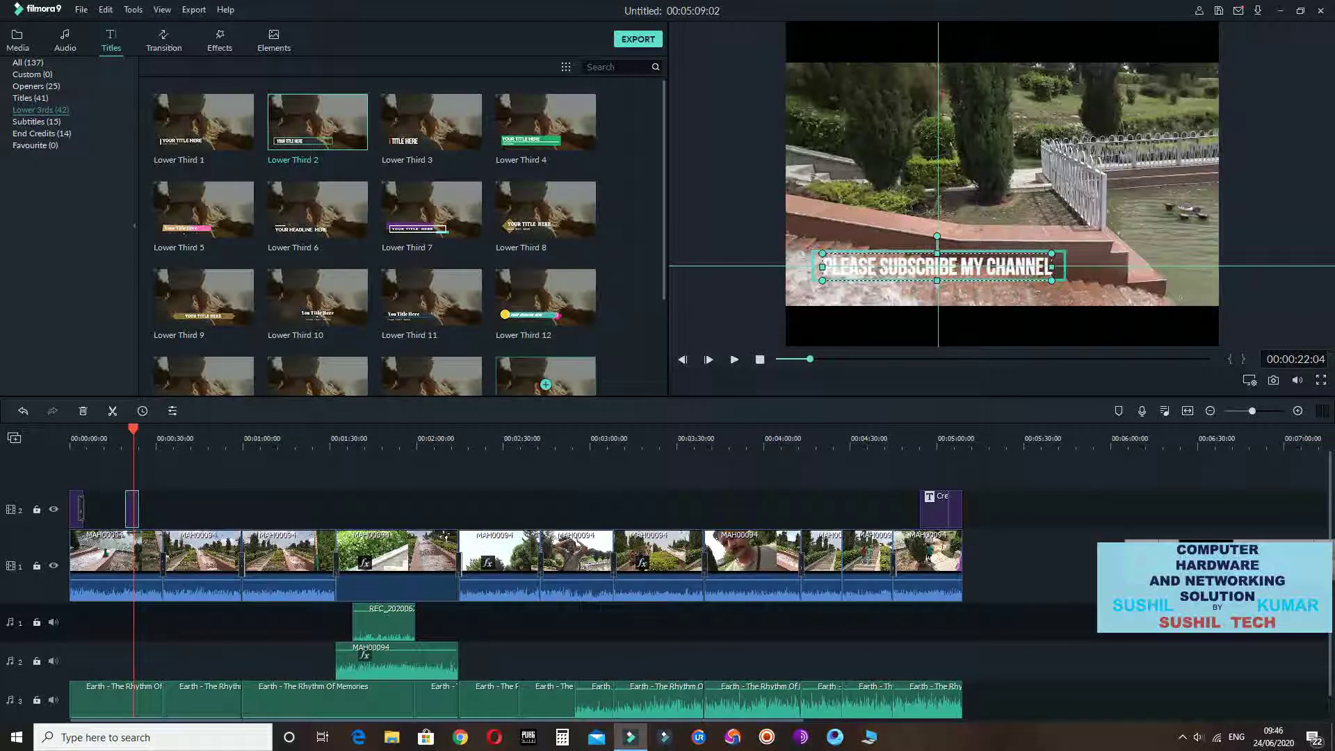
right_click(934, 255)
left_click(1002, 185)
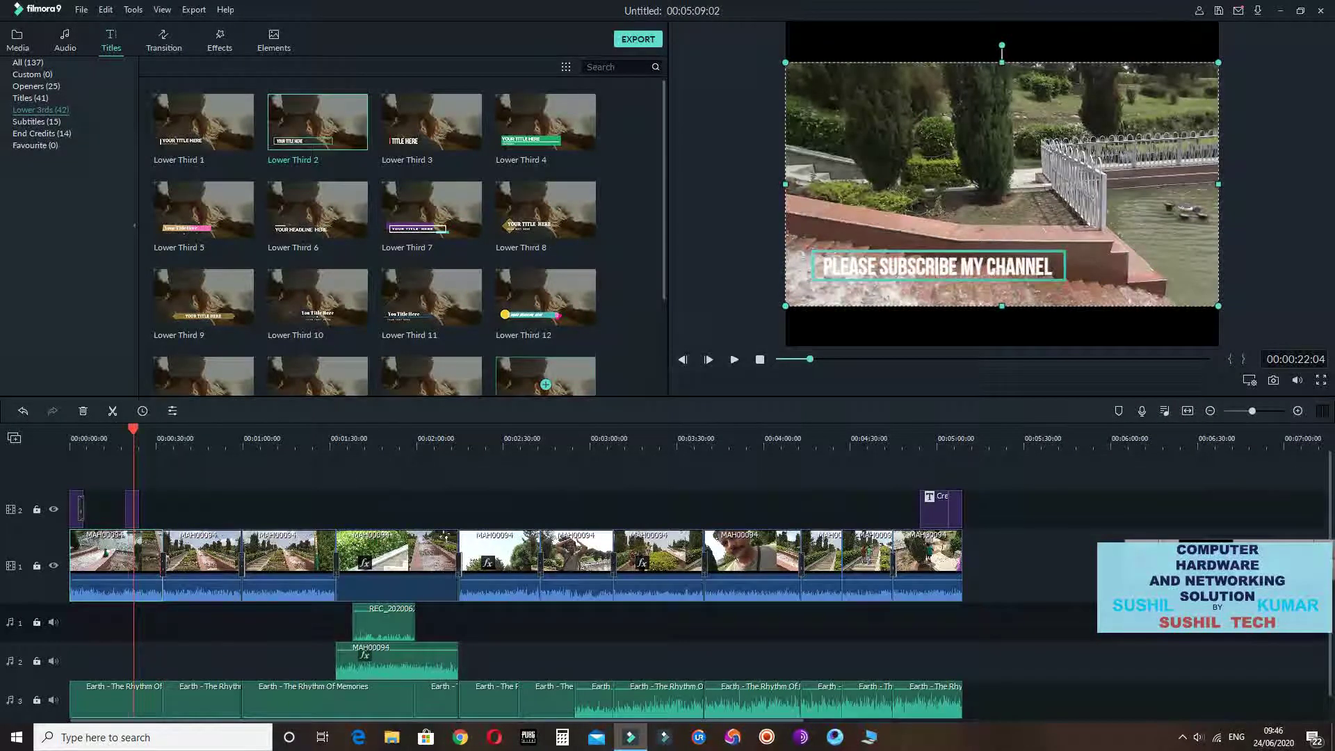
Play the video from 00:00:20:10 to 00:00:27:24 to check the subscribe title
left_click(128, 554)
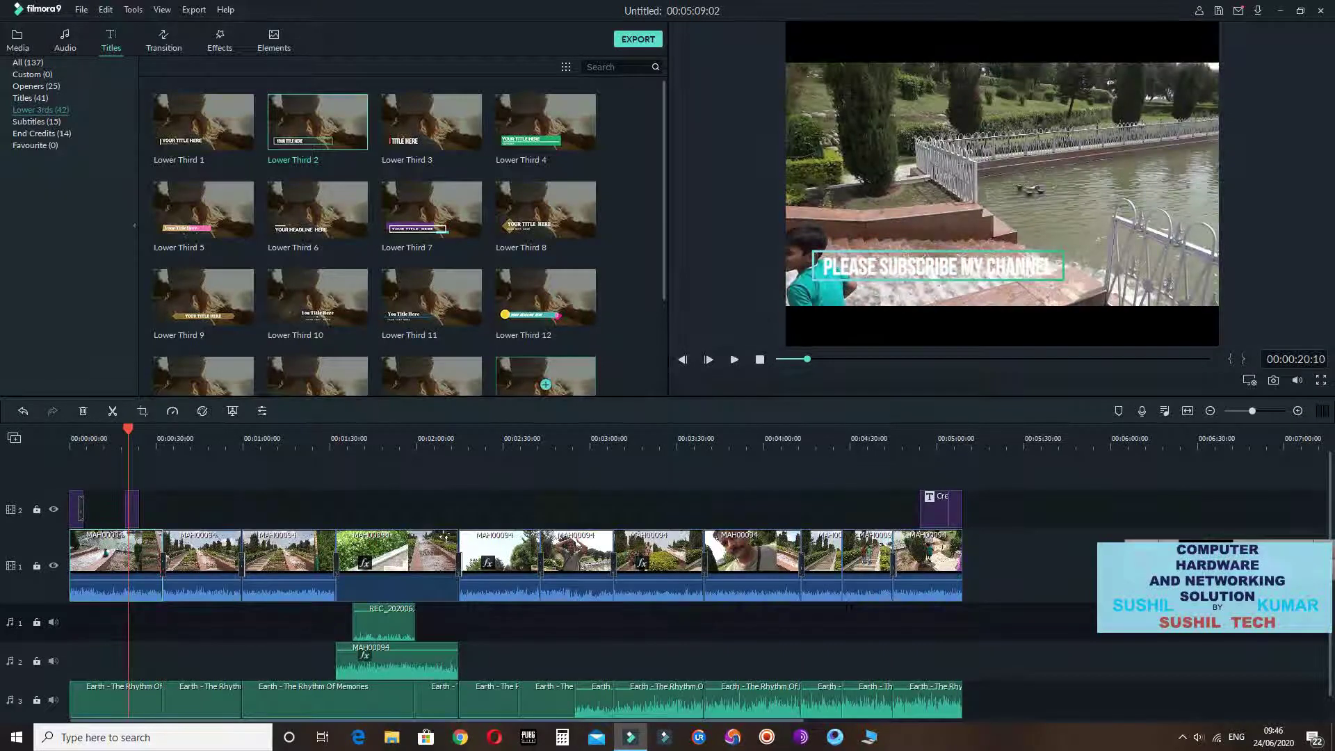
left_click(734, 359)
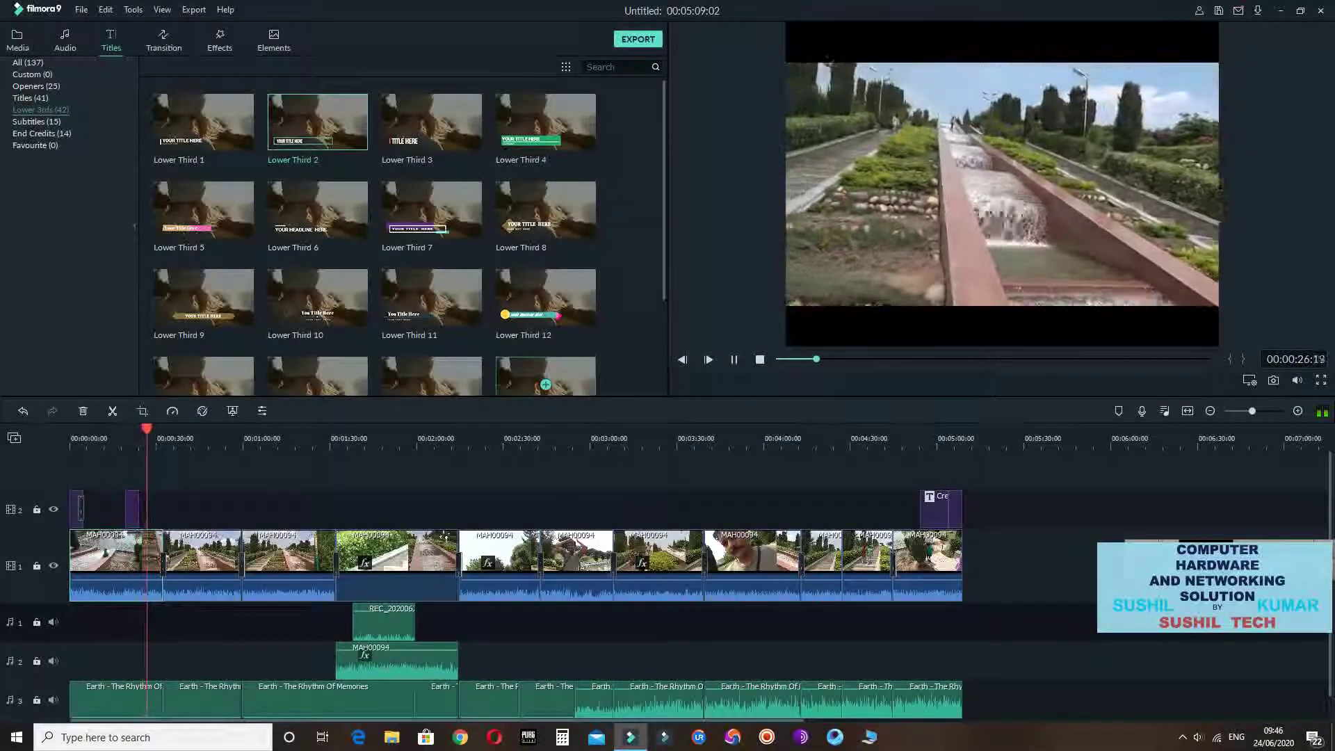
key("space")
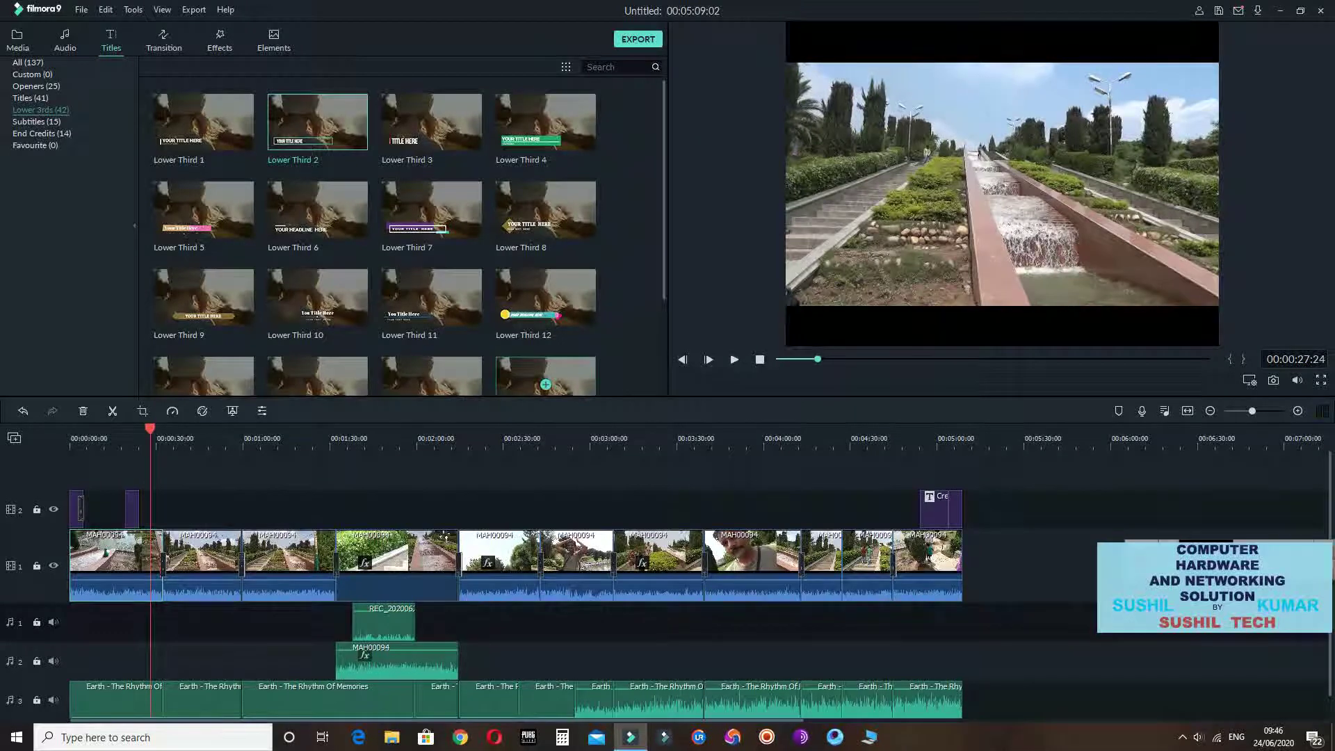
Copy the subscribe lower-third title and paste it on the second video track at about 00:00:56, 00:01:32, 00:02:11 and 00:02:55
left_click(133, 510)
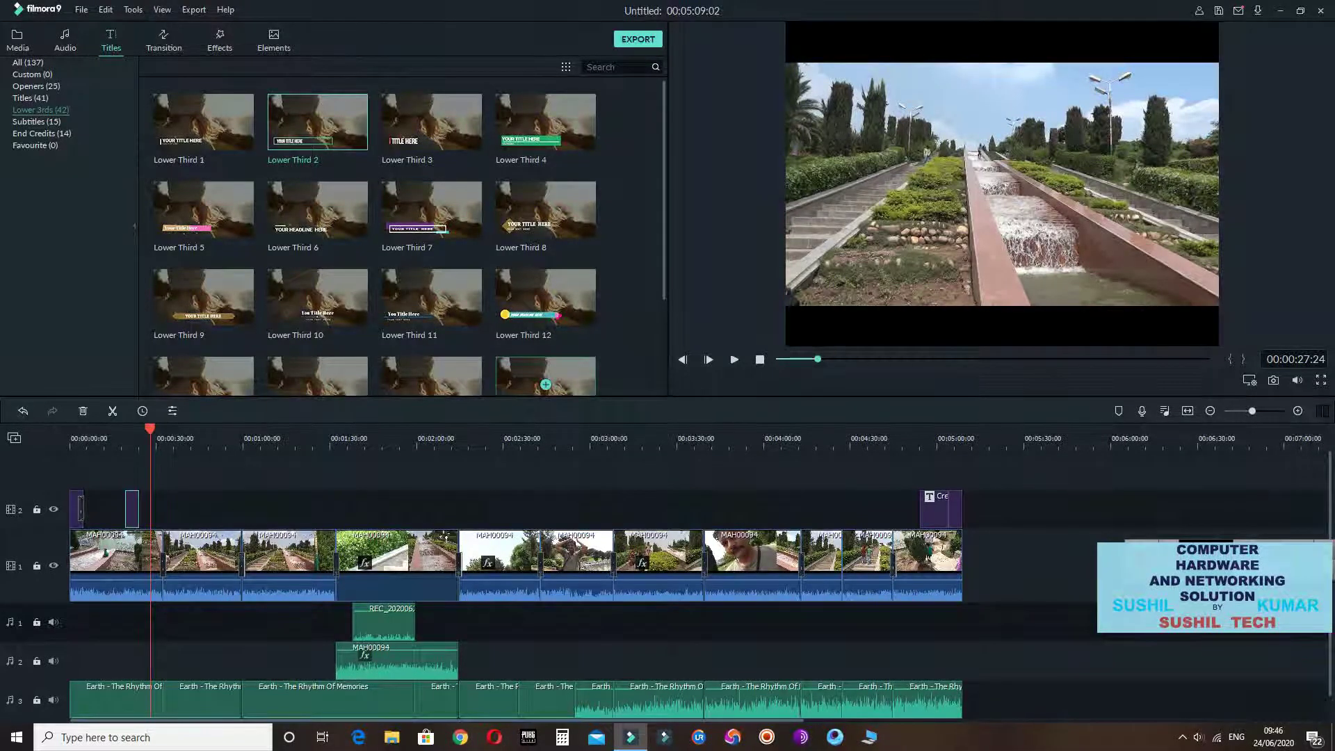
right_click(131, 508)
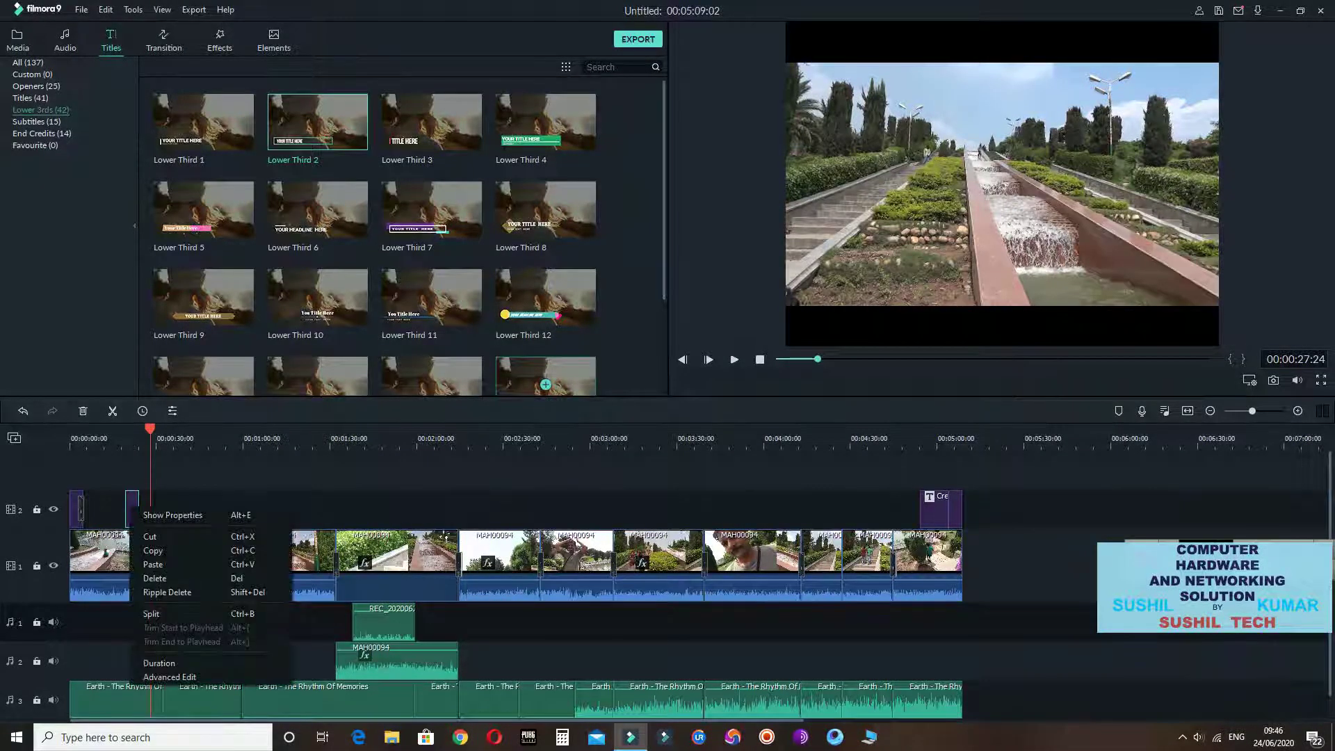
left_click(153, 551)
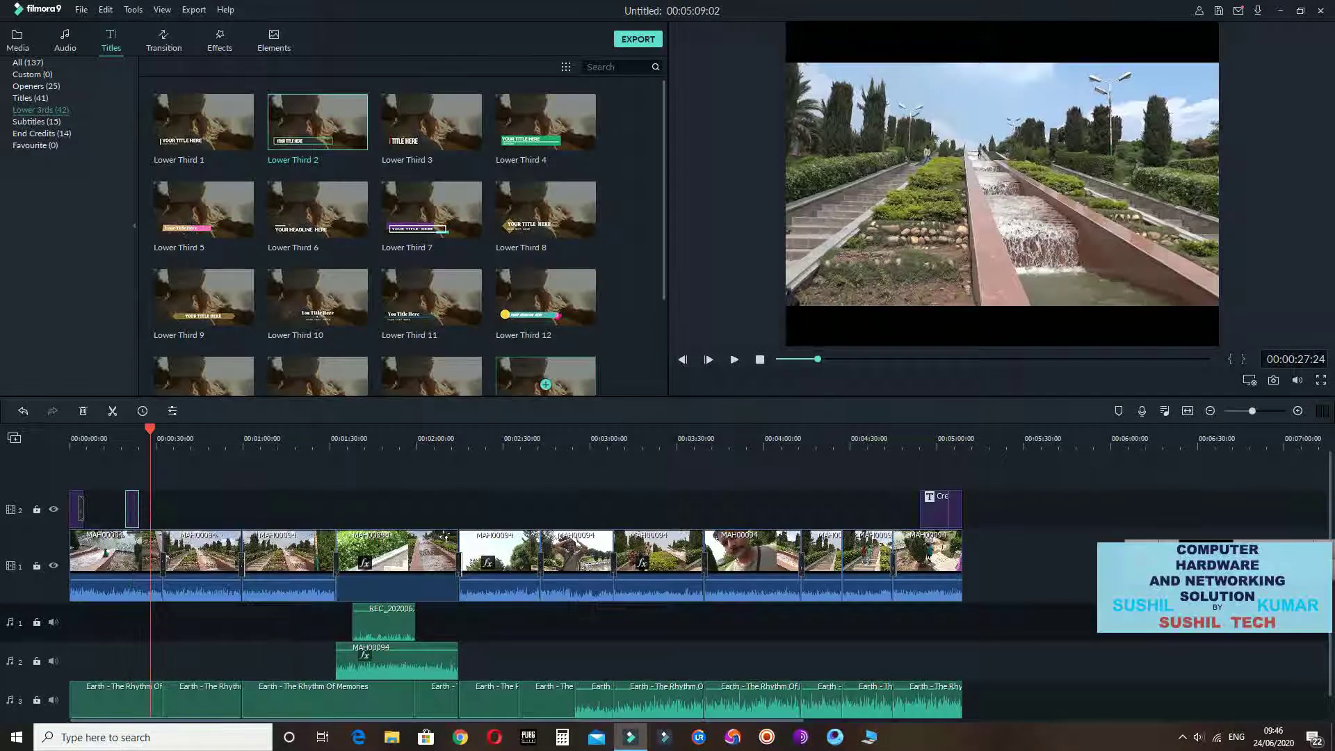
left_click_drag(150, 429, 689, 428)
right_click(238, 508)
left_click(271, 574)
right_click(350, 508)
left_click(376, 564)
right_click(481, 500)
left_click(504, 556)
right_click(607, 519)
left_click(631, 573)
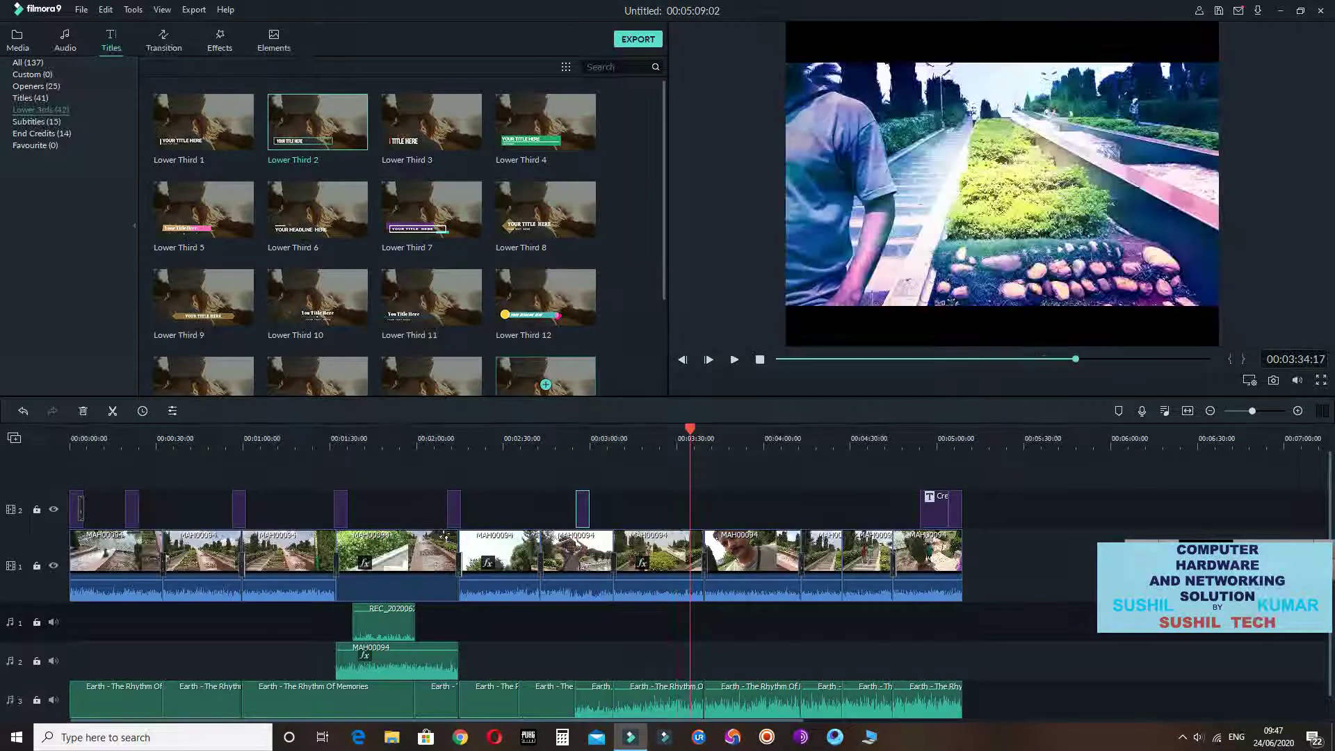
Paste the subscribe title at 00:03:34:17 and 00:04:08:15 on the second video track and play the video back up to 00:04:17:20
right_click(720, 509)
left_click(743, 565)
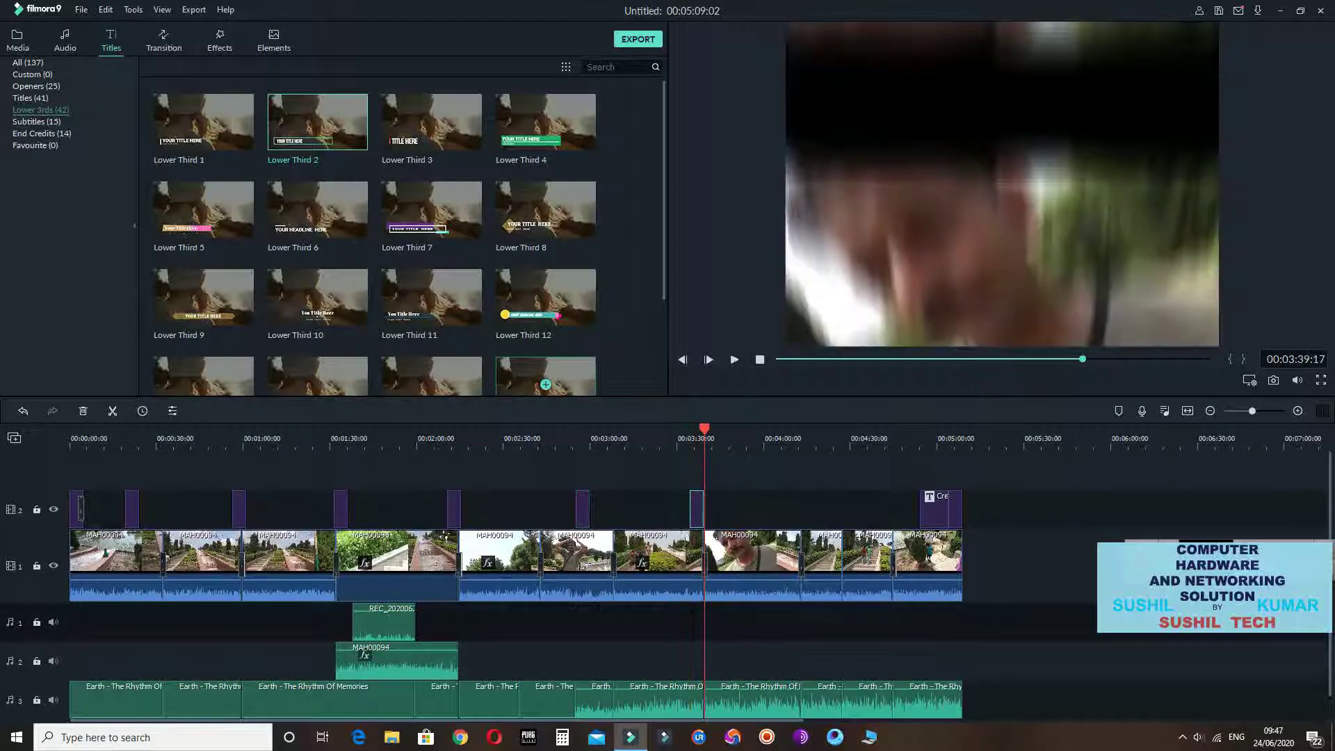
left_click_drag(705, 429, 788, 429)
right_click(826, 502)
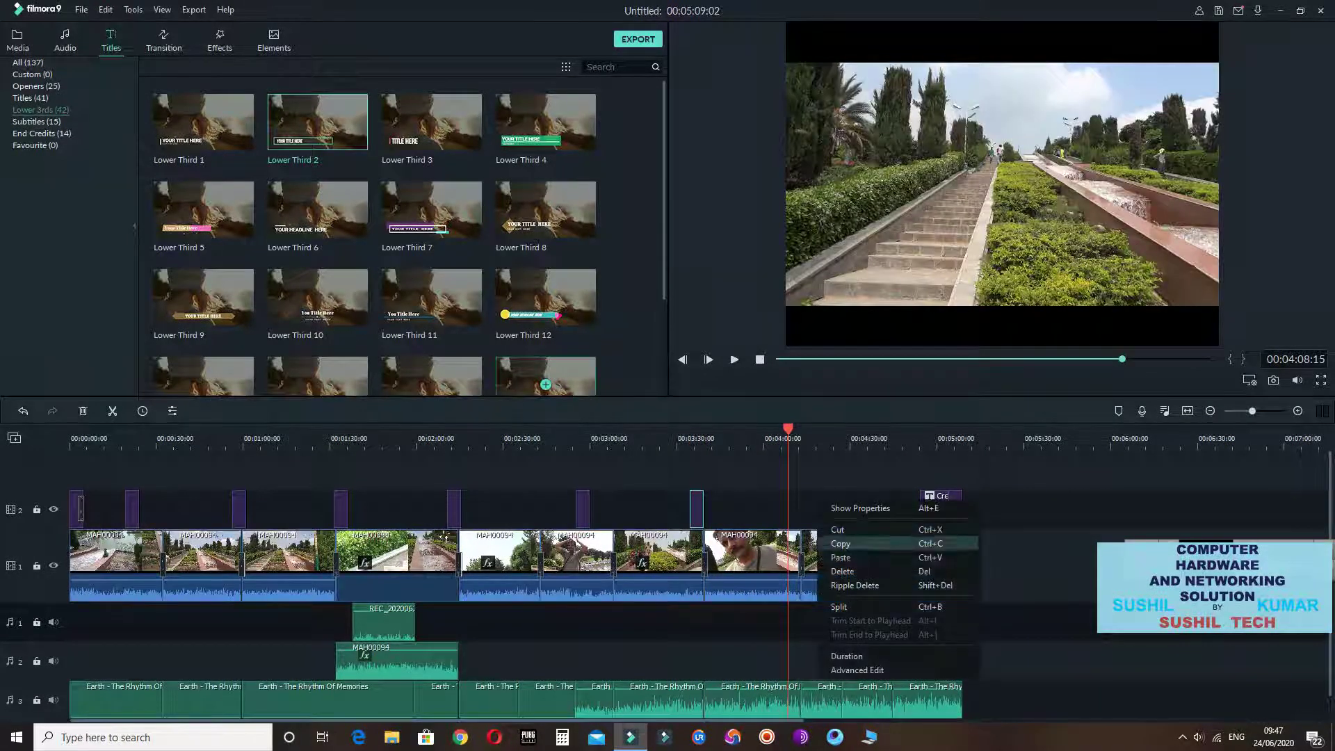
left_click(848, 557)
left_click_drag(803, 429, 681, 430)
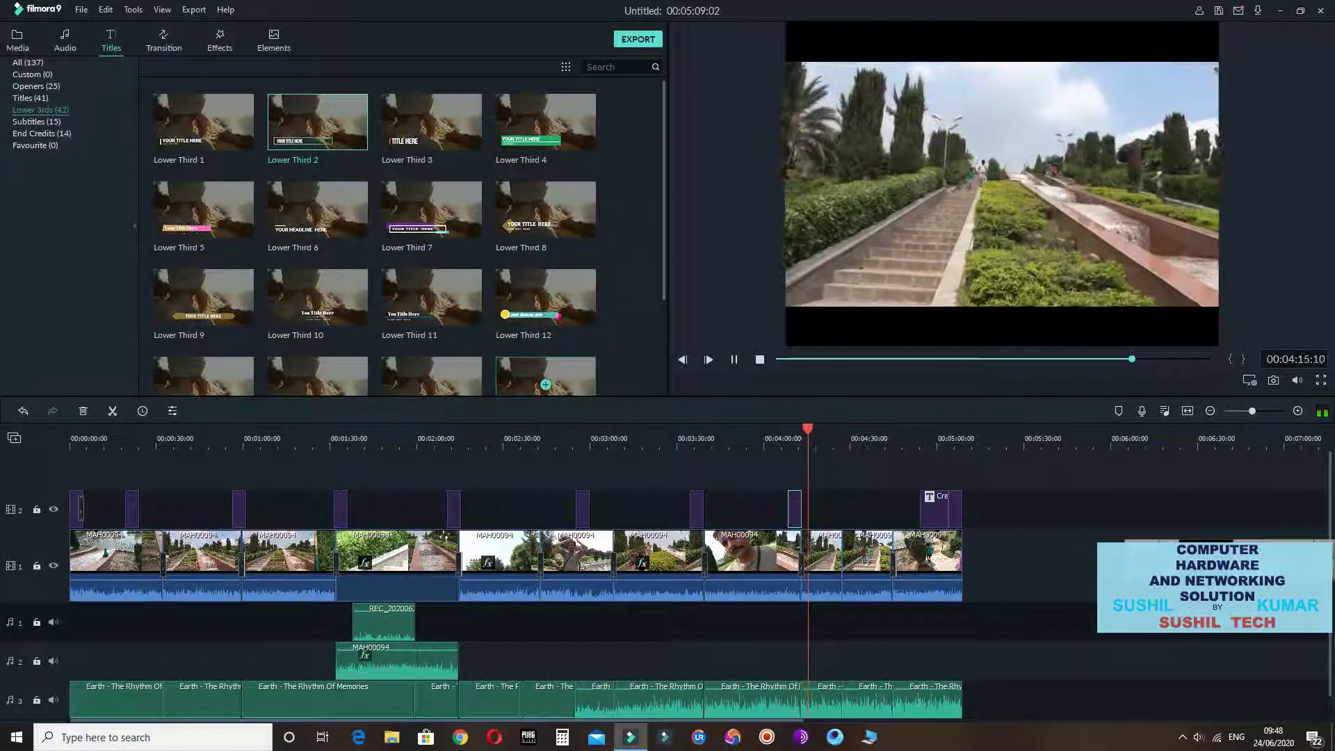
key("space")
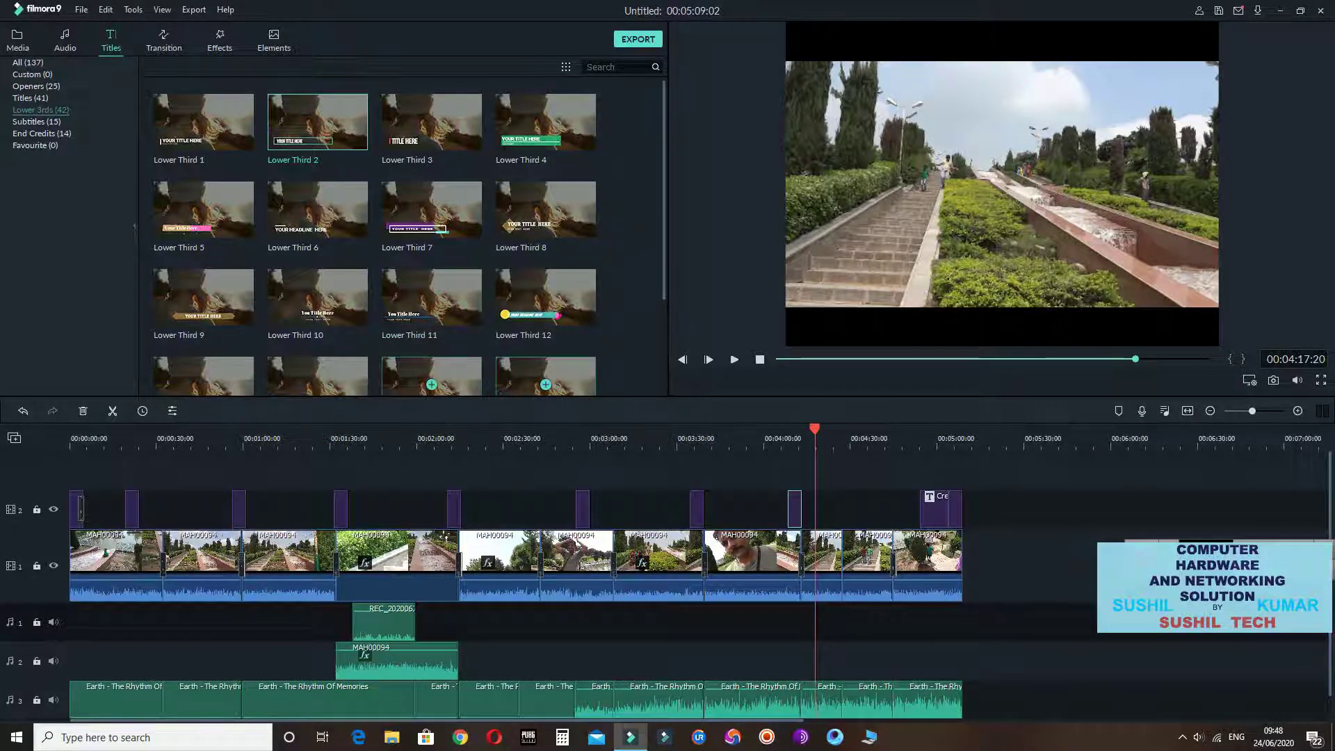
Save the project as LEARN EDITING in the Wondershare Filmora Projects folder
left_click(81, 10)
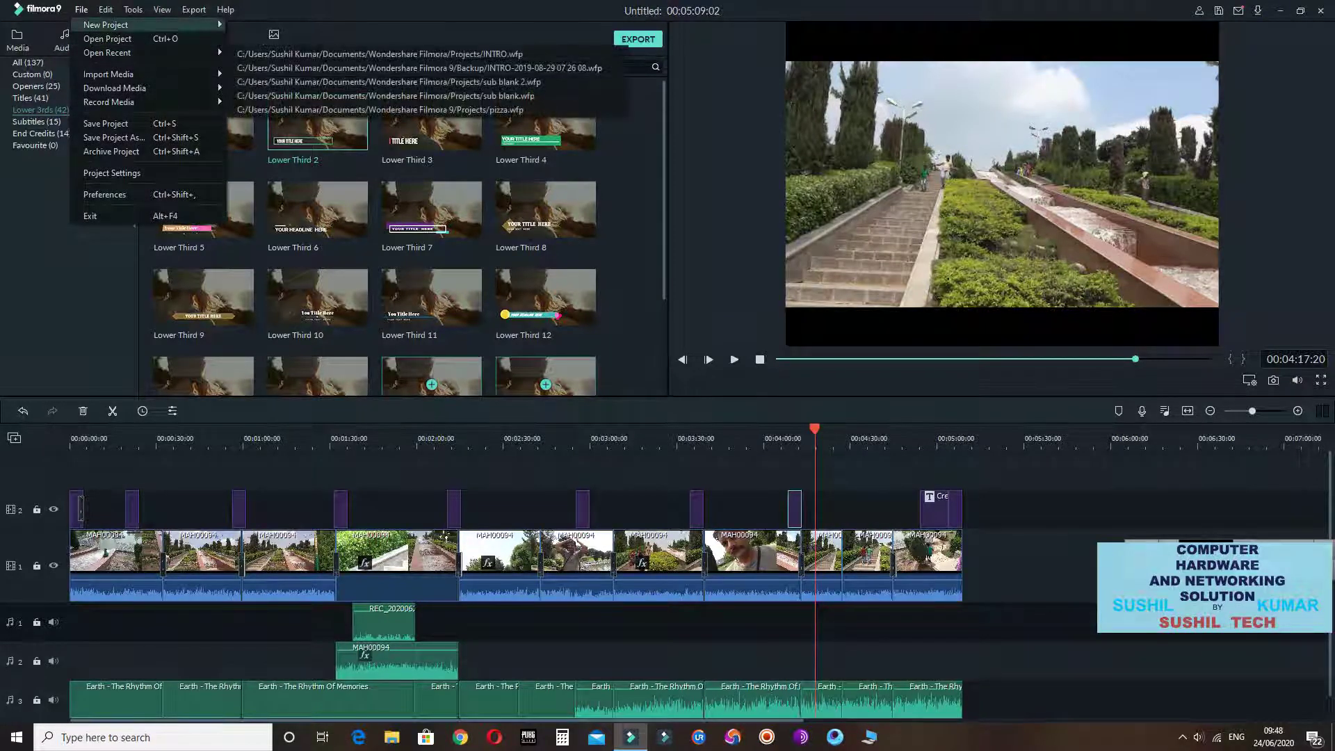
mouse_move(112, 25)
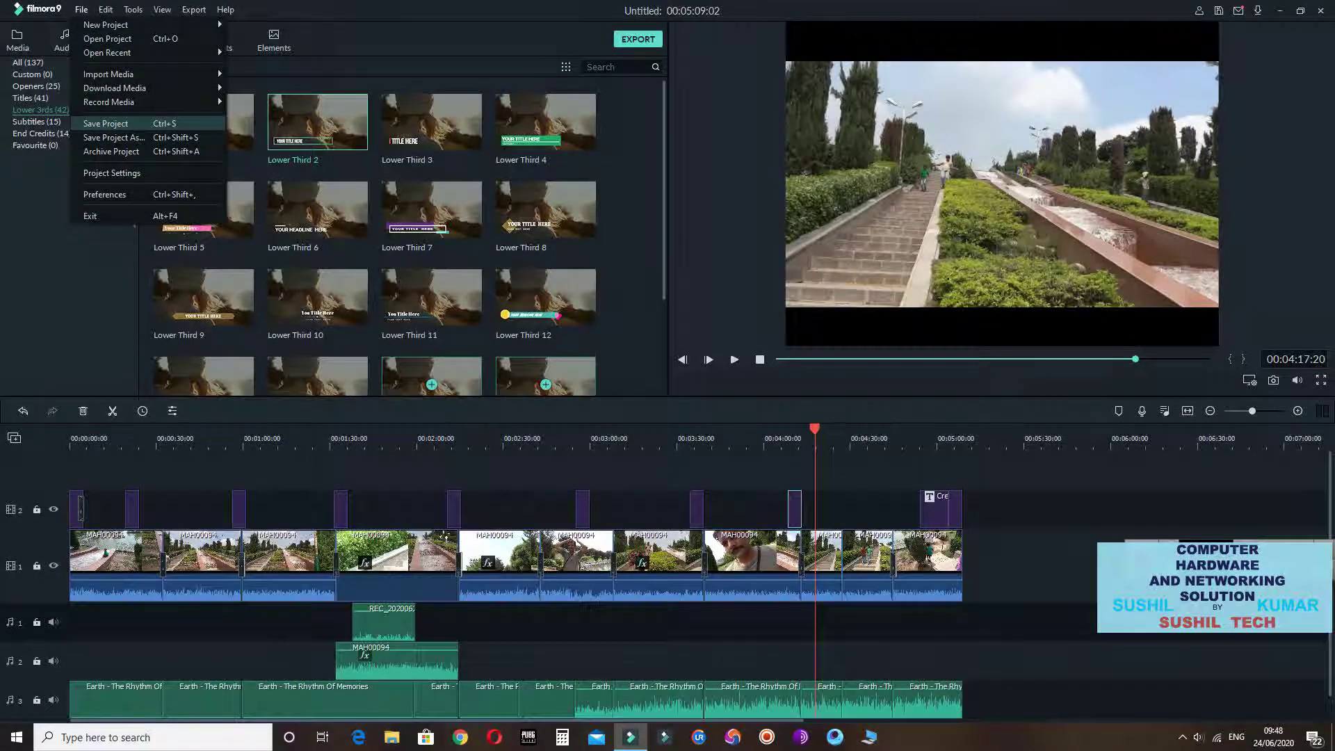
left_click(105, 123)
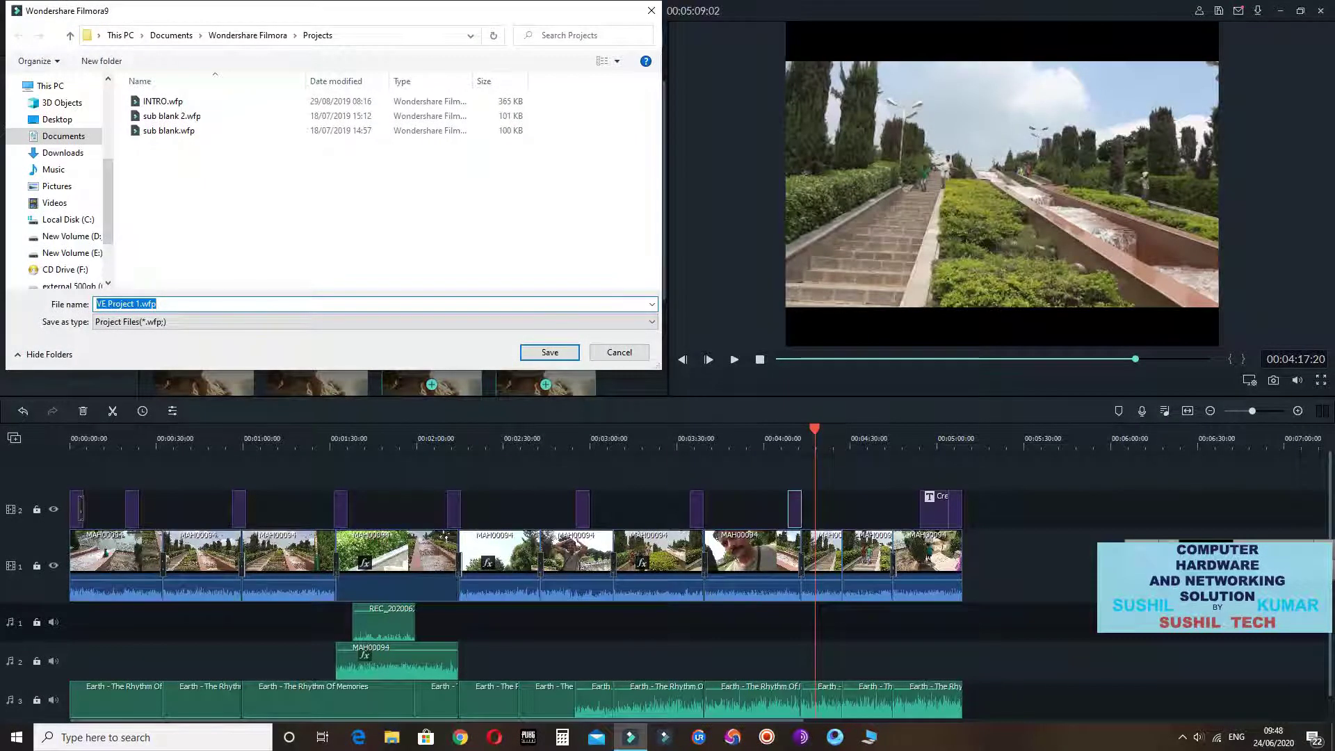
type("LEARN EDI")
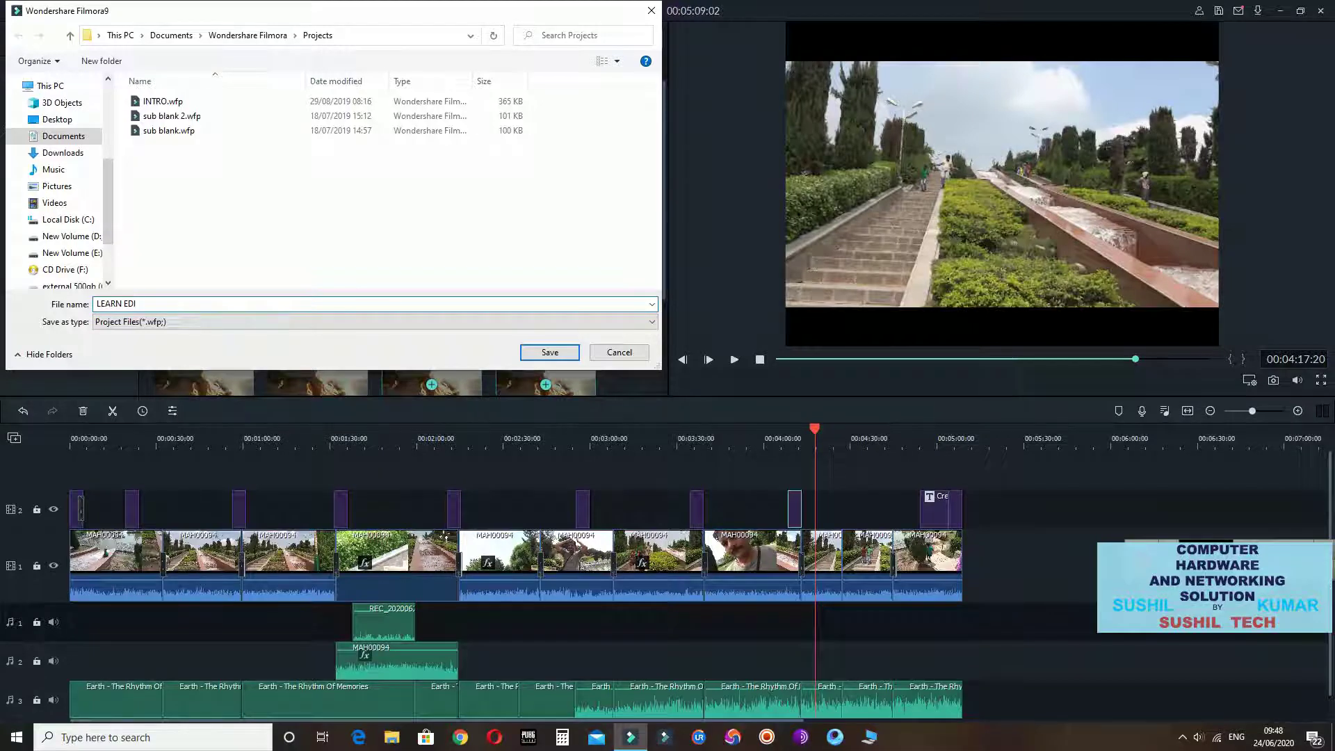
type("TING")
key("Return")
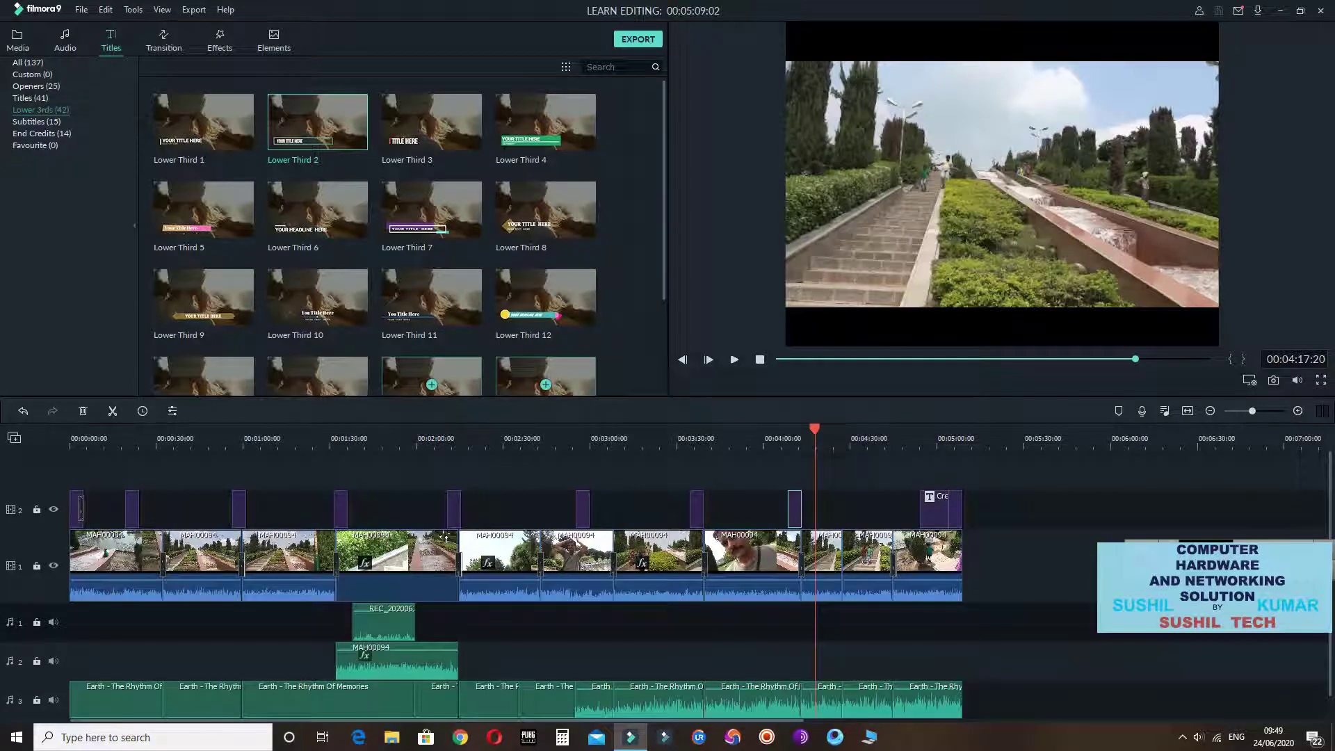
Reopen the LEARN EDITING project from the Project Library on the start screen and dismiss the Message Center
key("super+d")
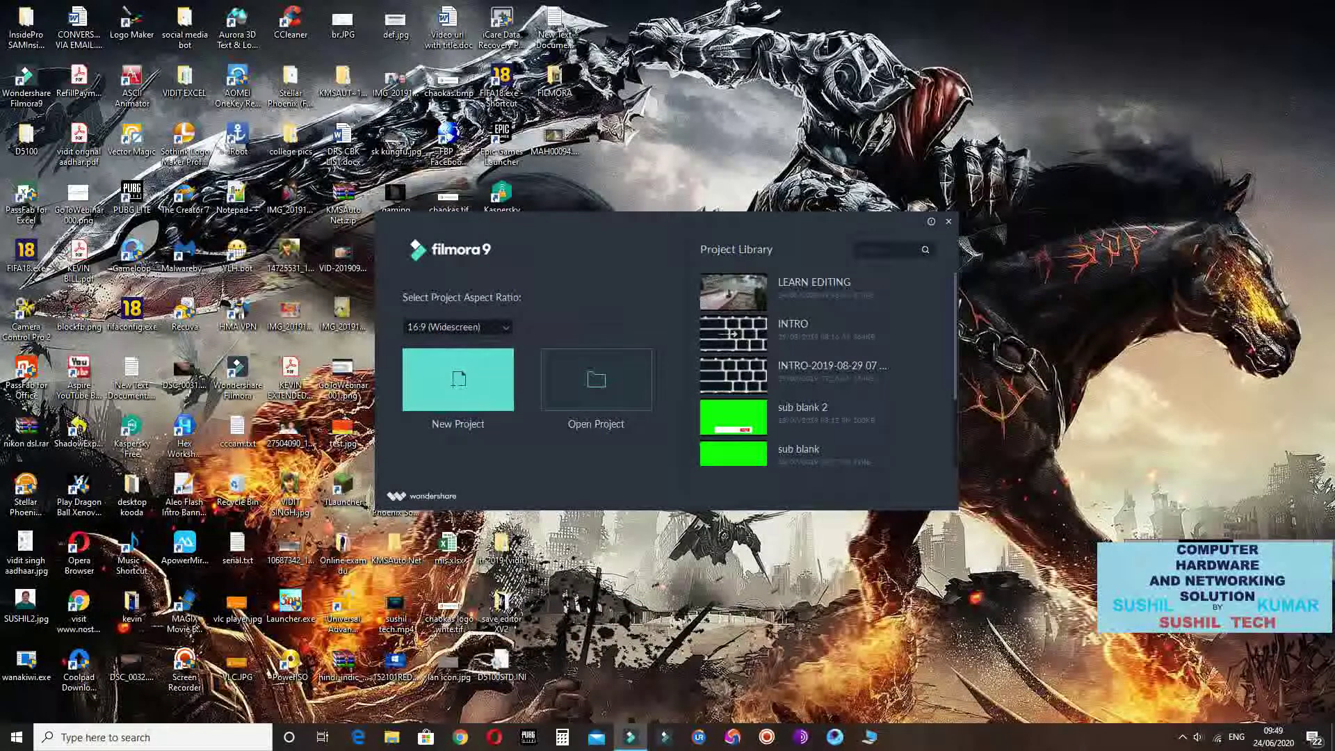
left_click(596, 380)
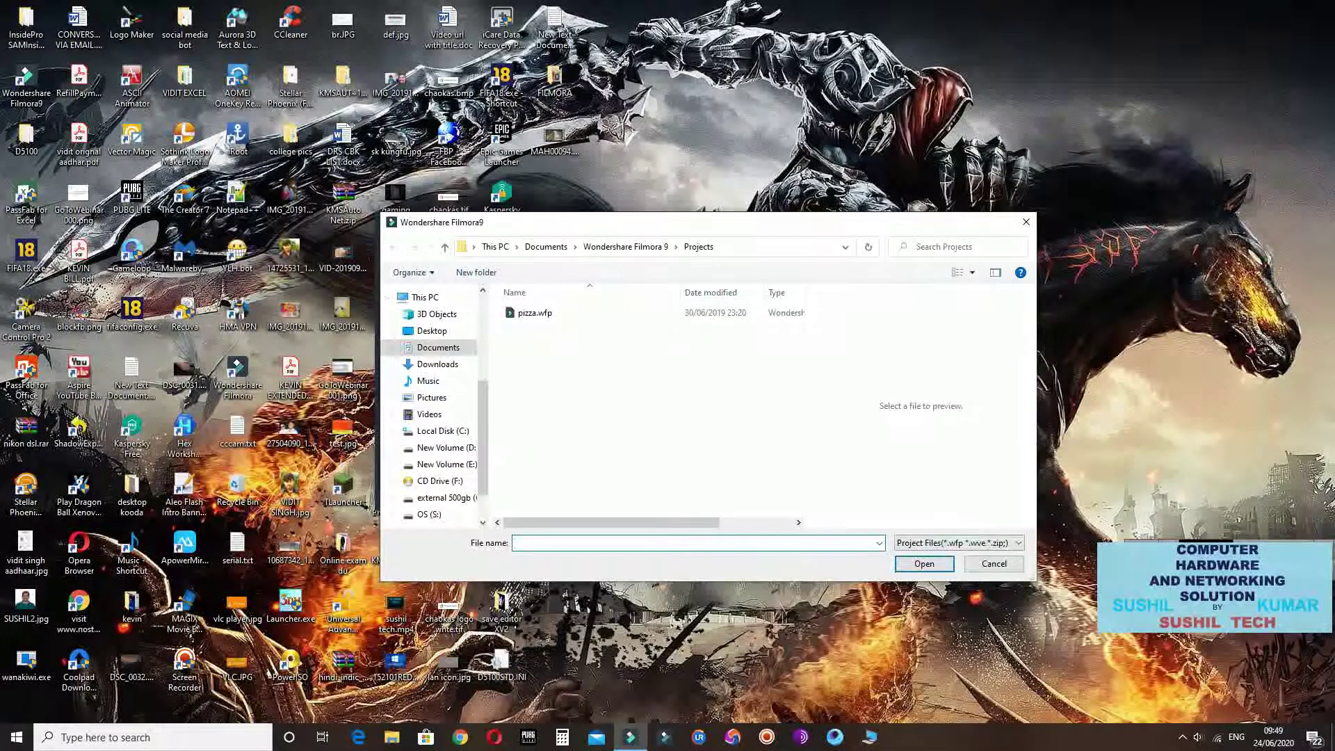
left_click(994, 564)
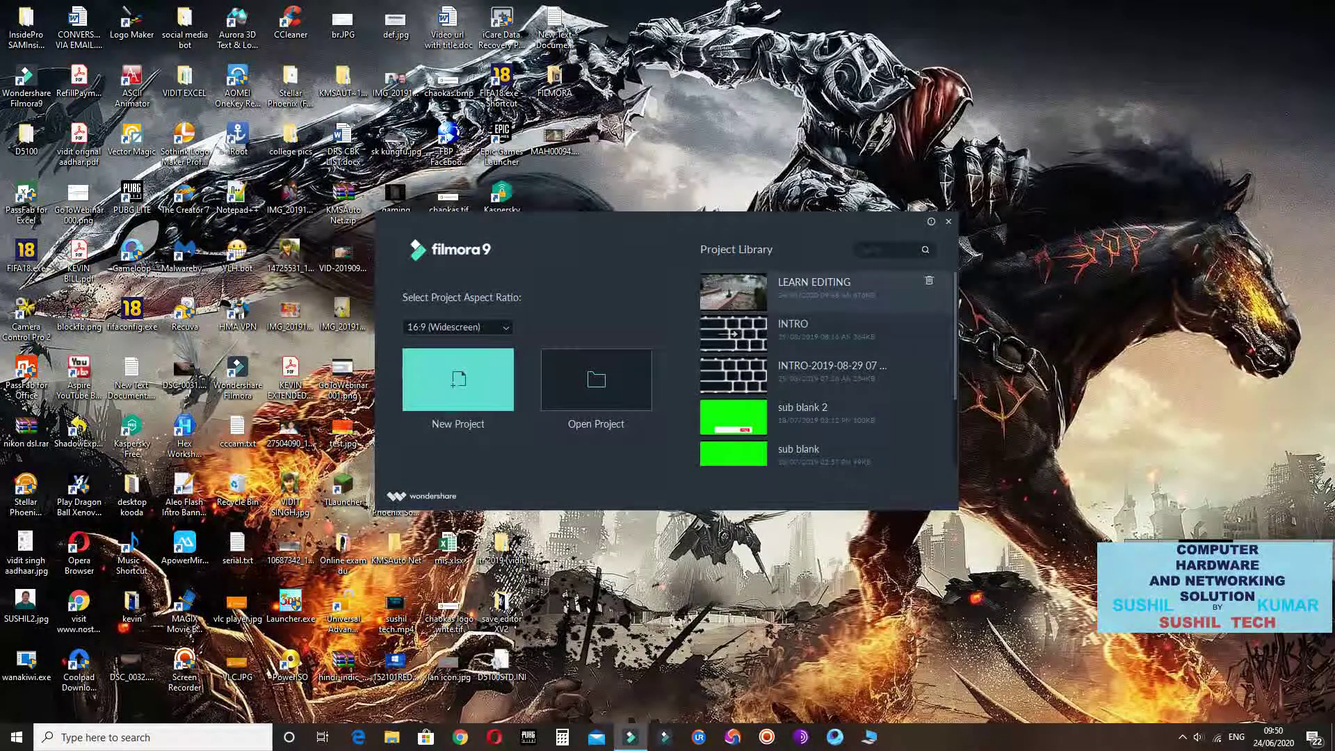
double_click(821, 289)
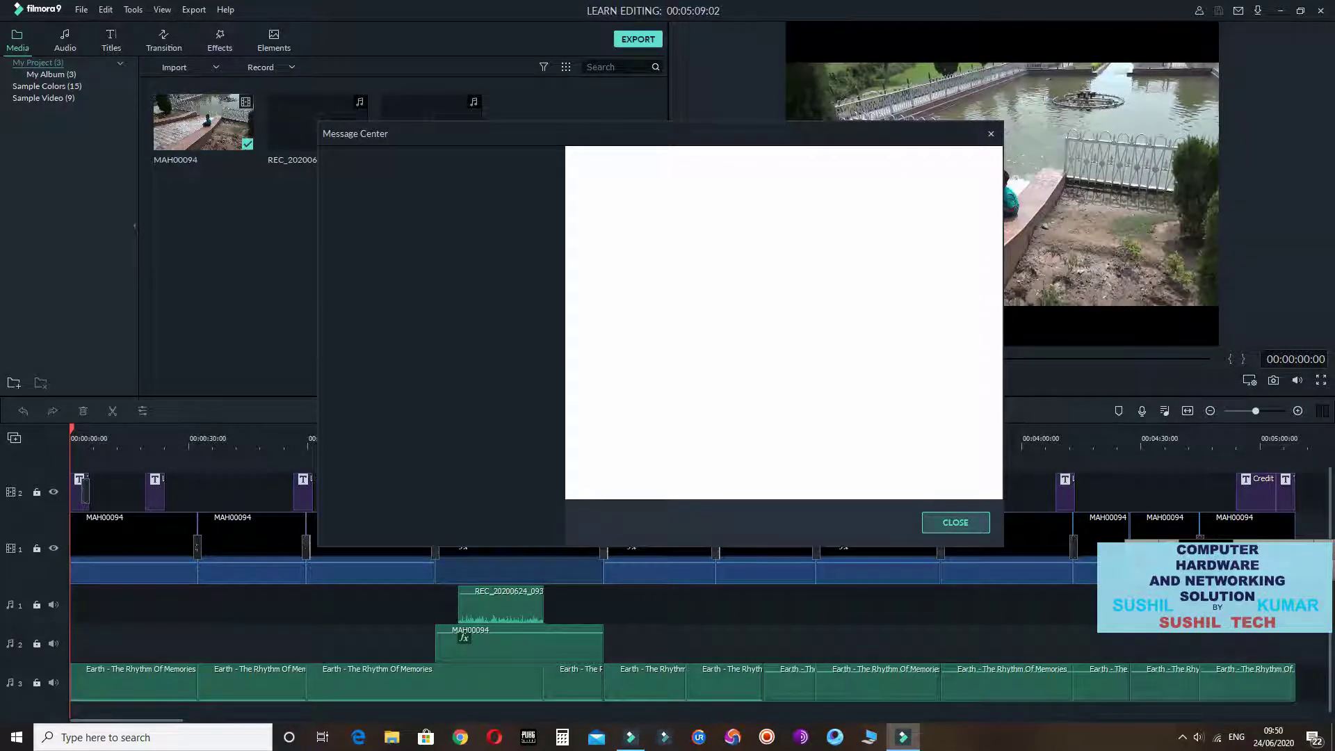
left_click(956, 522)
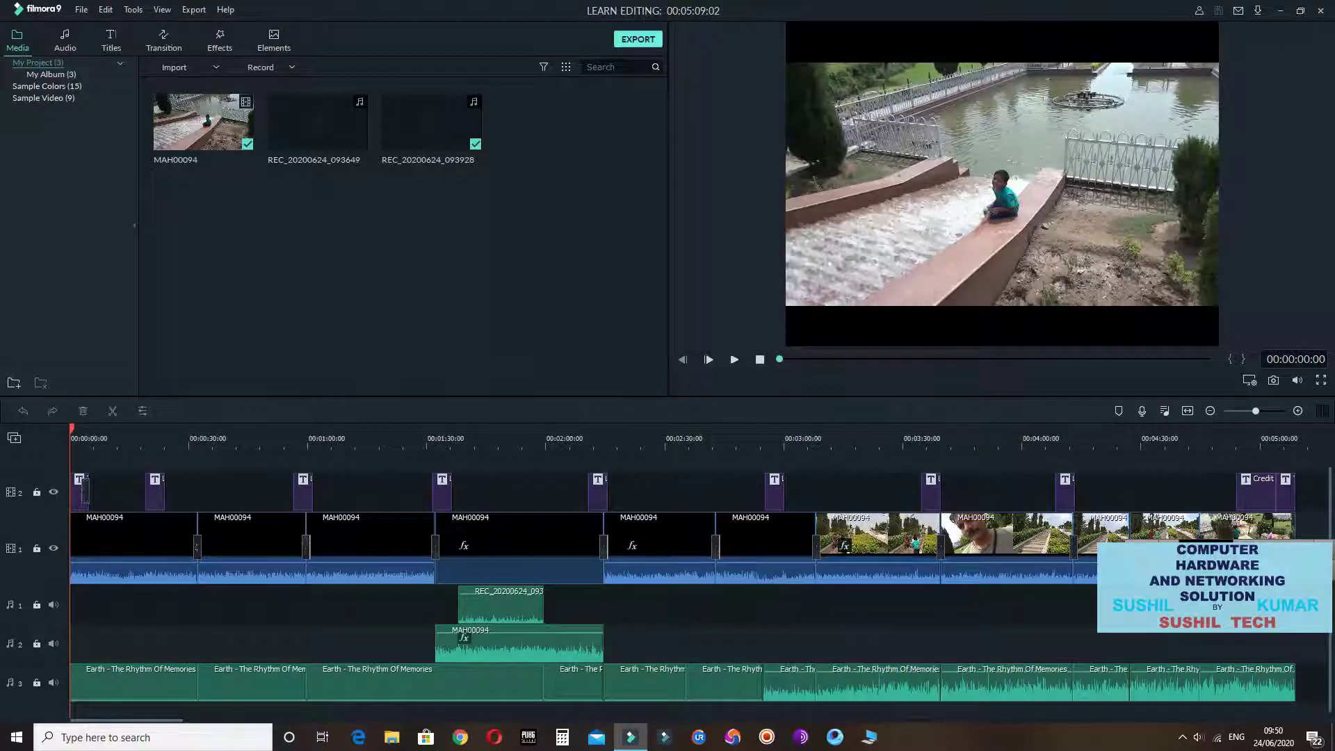
Open the export options and review the Local, Device, YouTube, Vimeo and DVD targets, ending on the Local MP4 settings
left_click(638, 40)
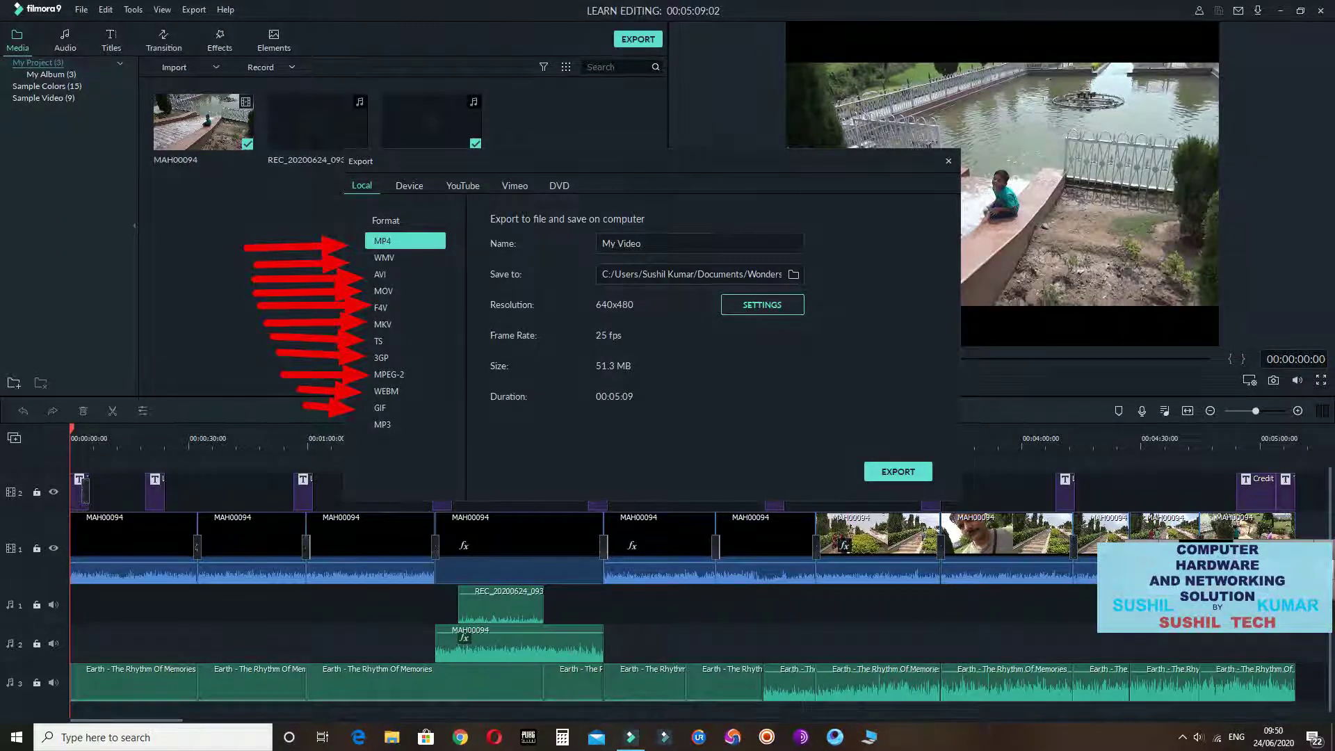
right_click(350, 430)
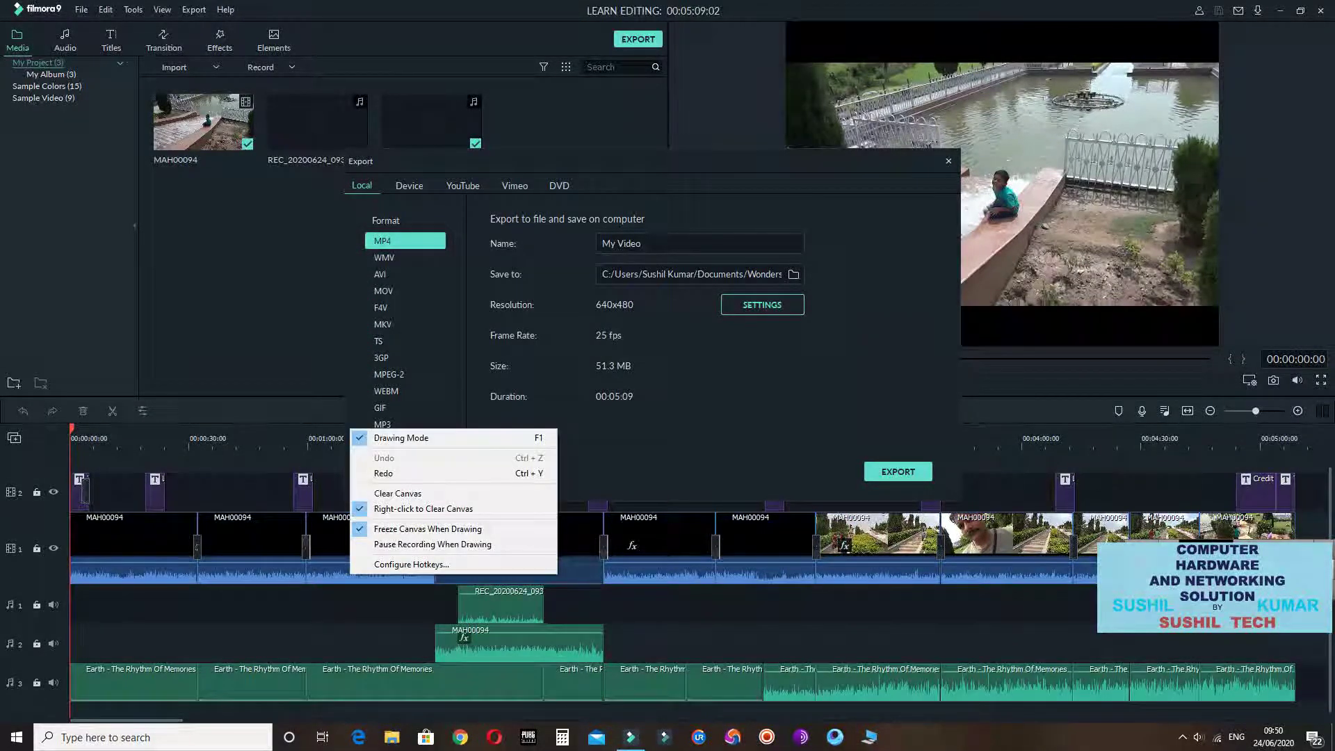
left_click(400, 438)
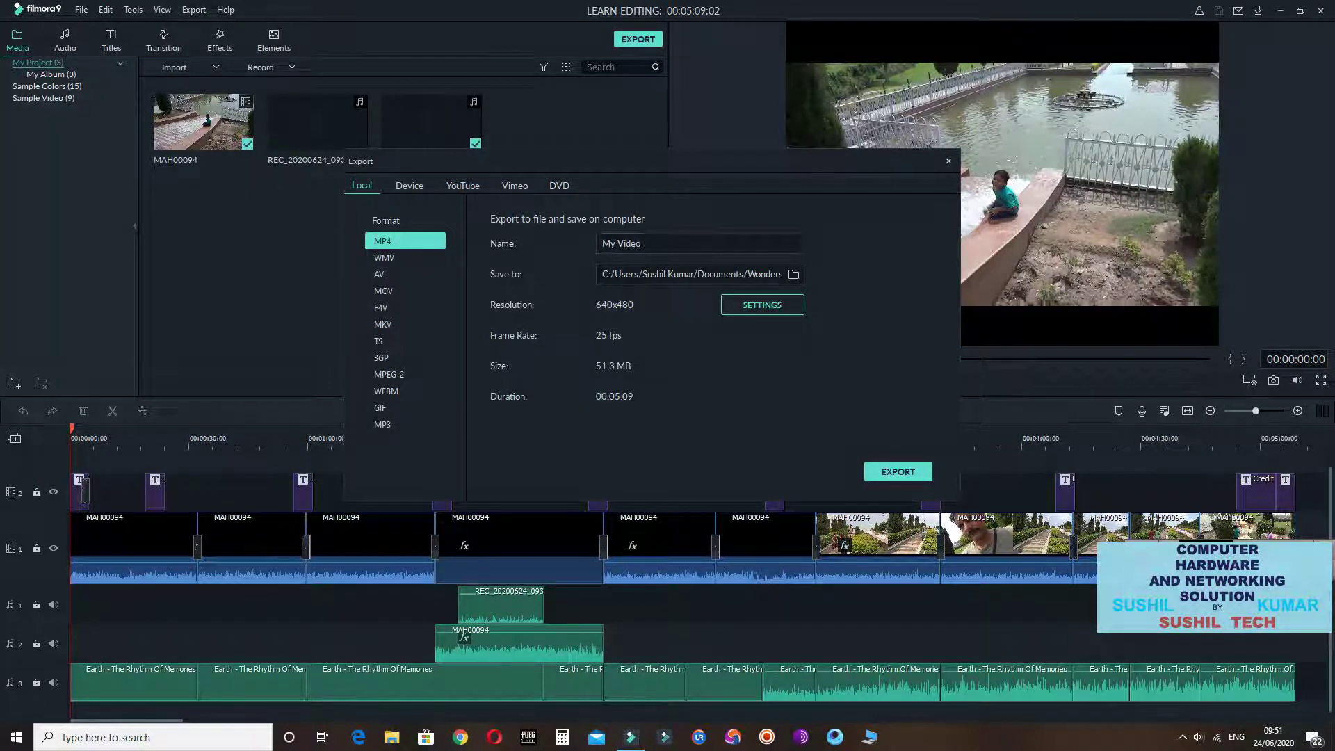
left_click(408, 185)
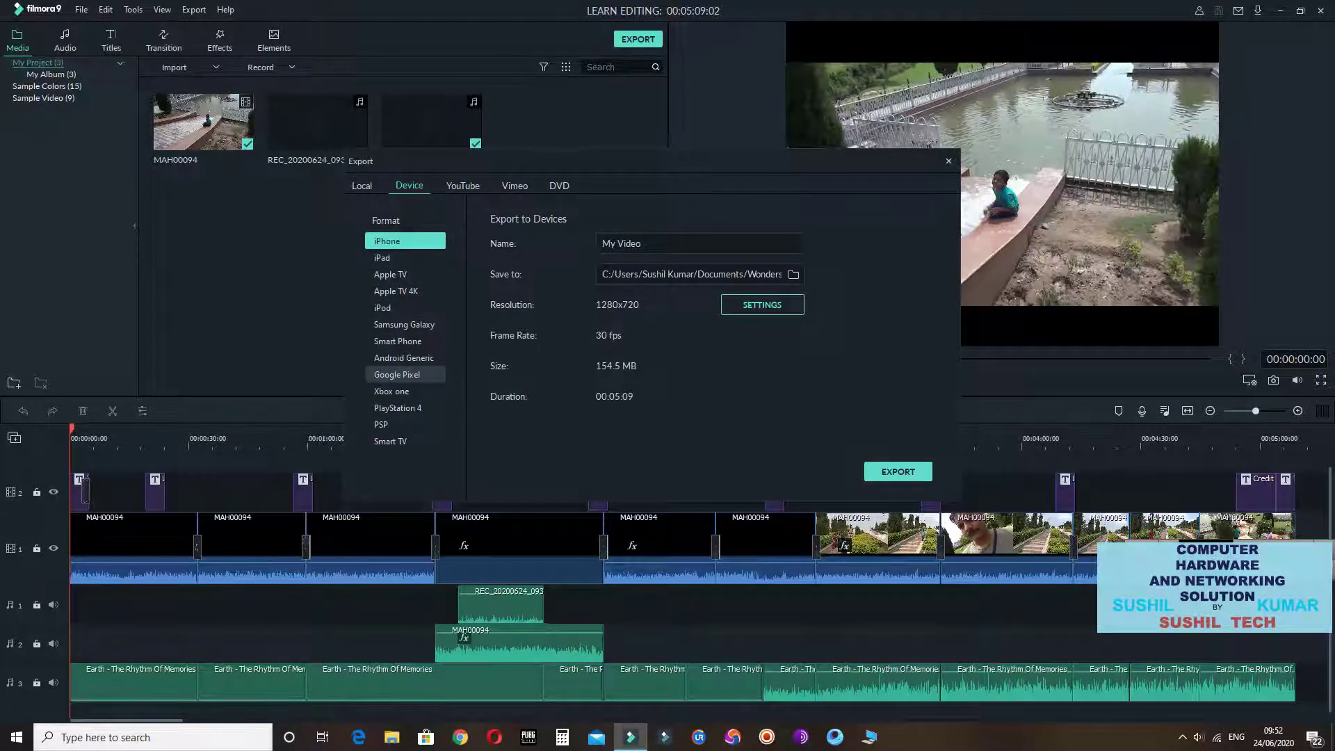
left_click(463, 186)
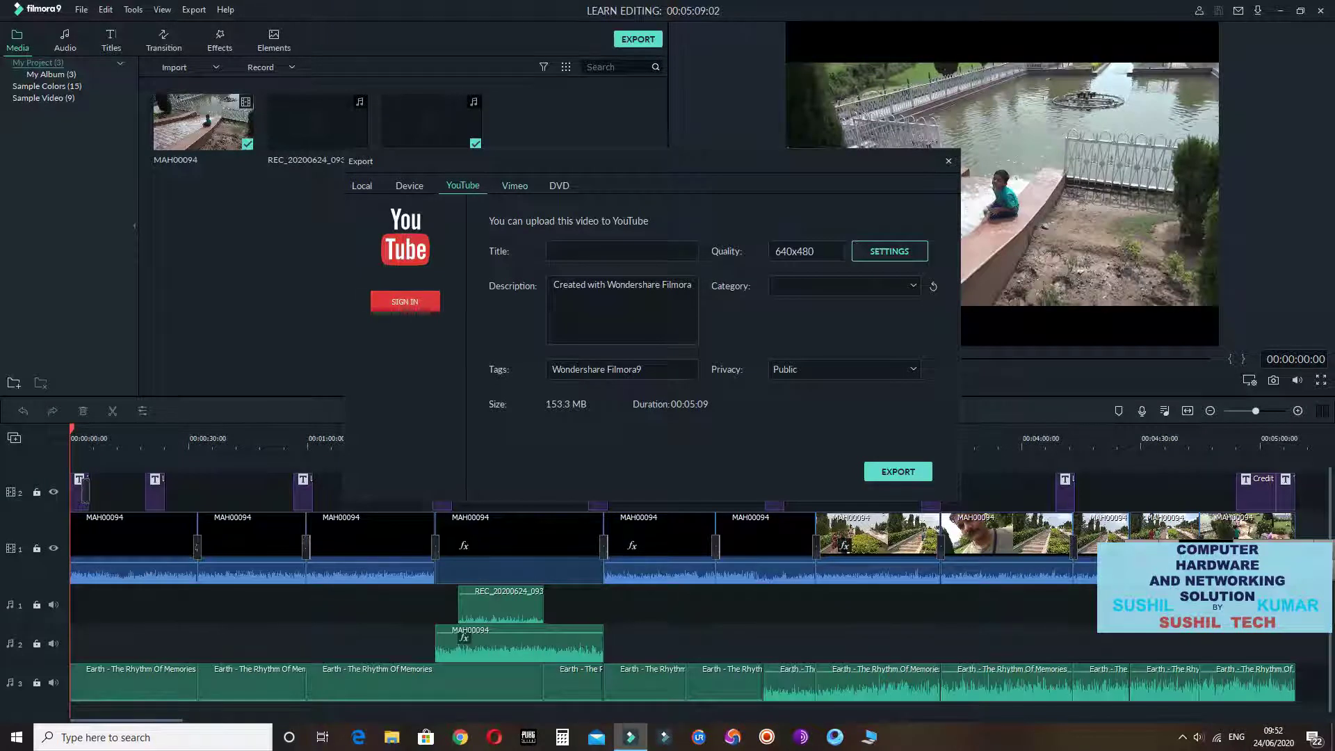
left_click(514, 185)
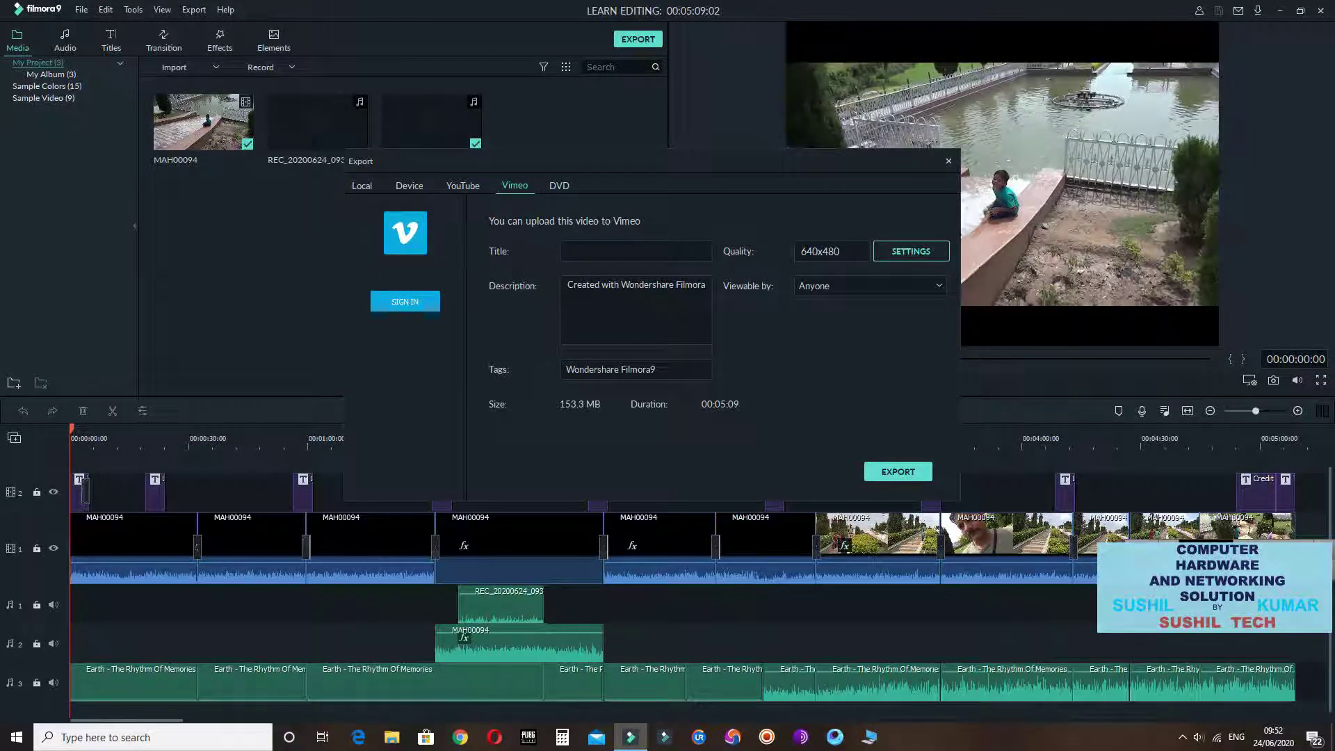
left_click(559, 186)
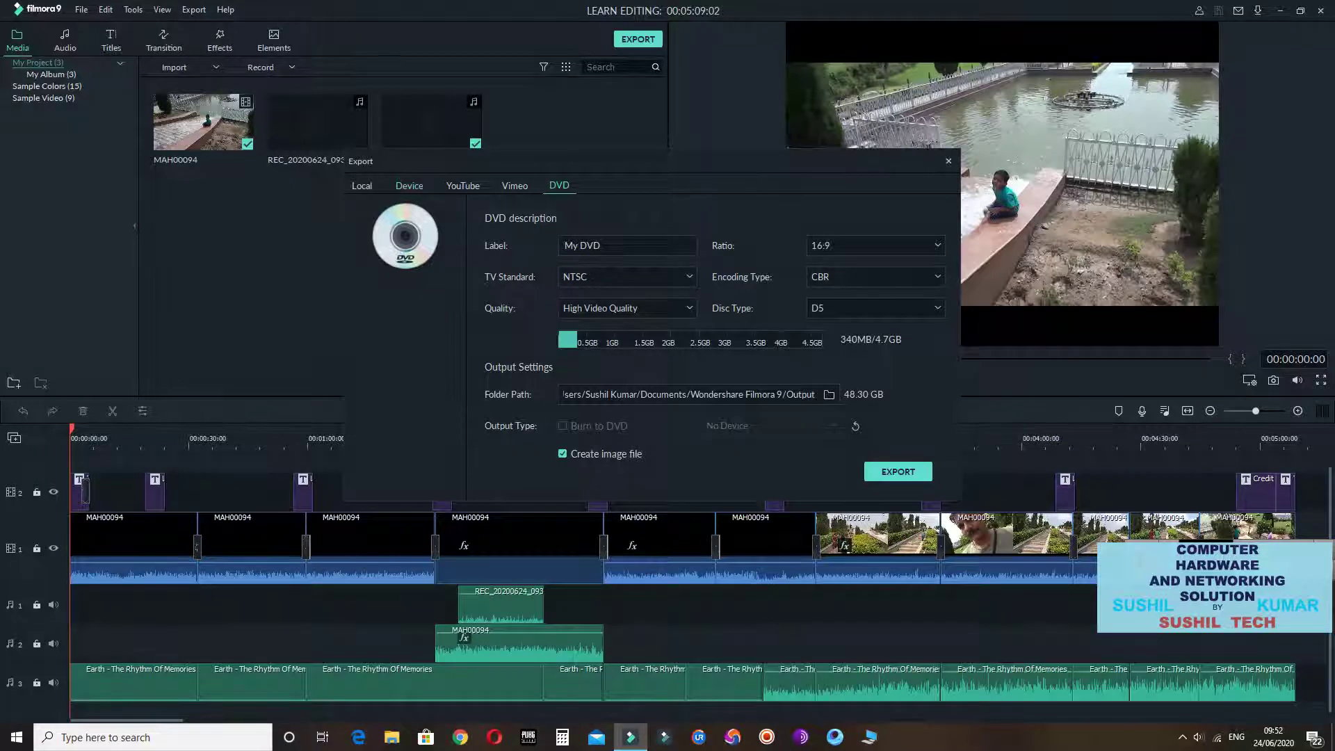
left_click(362, 186)
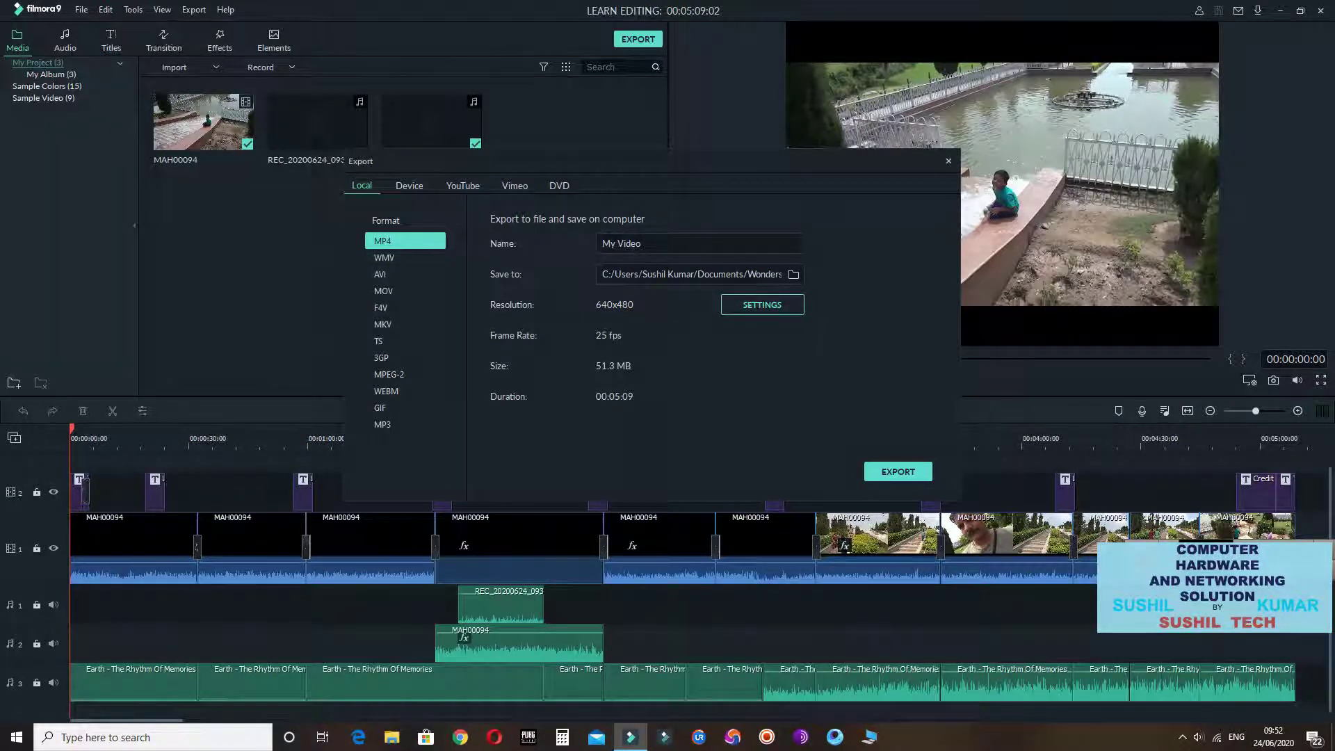
Name the exported video BAHU FORT BAGH and check its save location, keeping the current output folder
left_click_drag(643, 244, 600, 245)
type("BAHU FORT ")
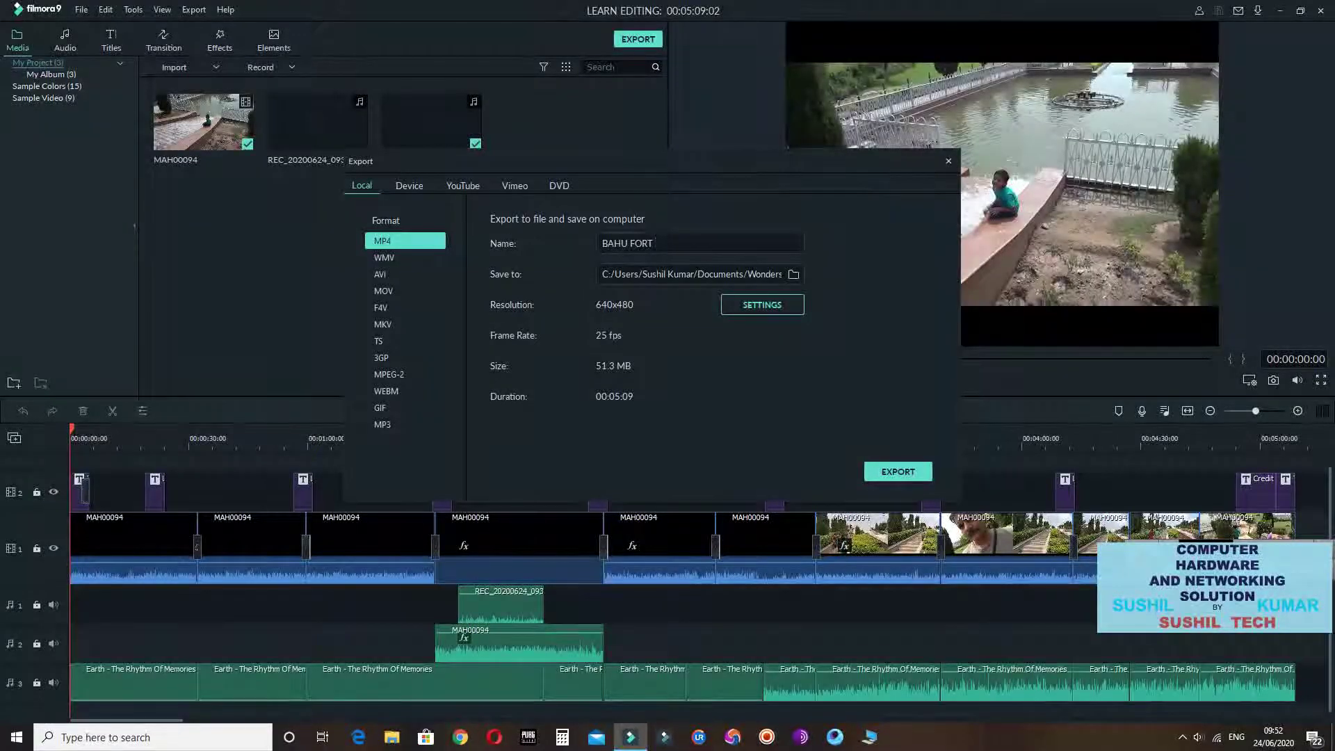
type("BAGH")
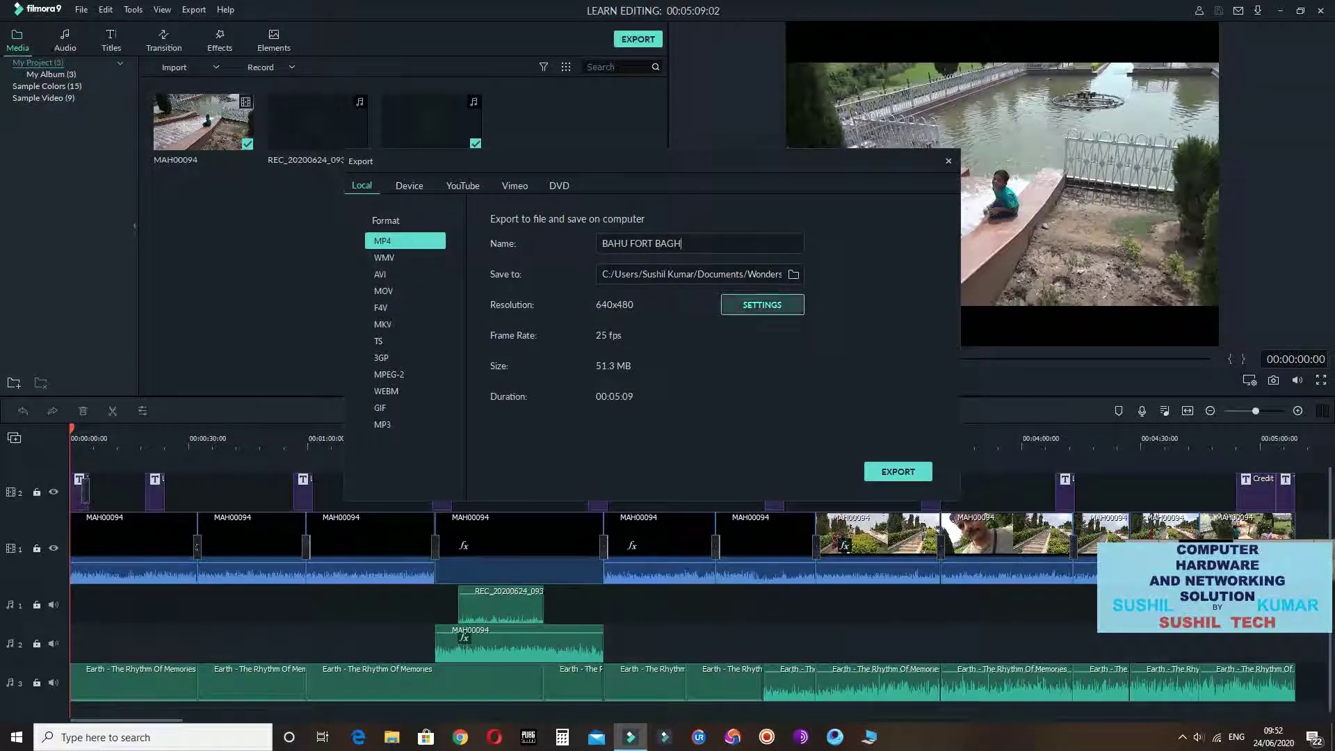
left_click(794, 274)
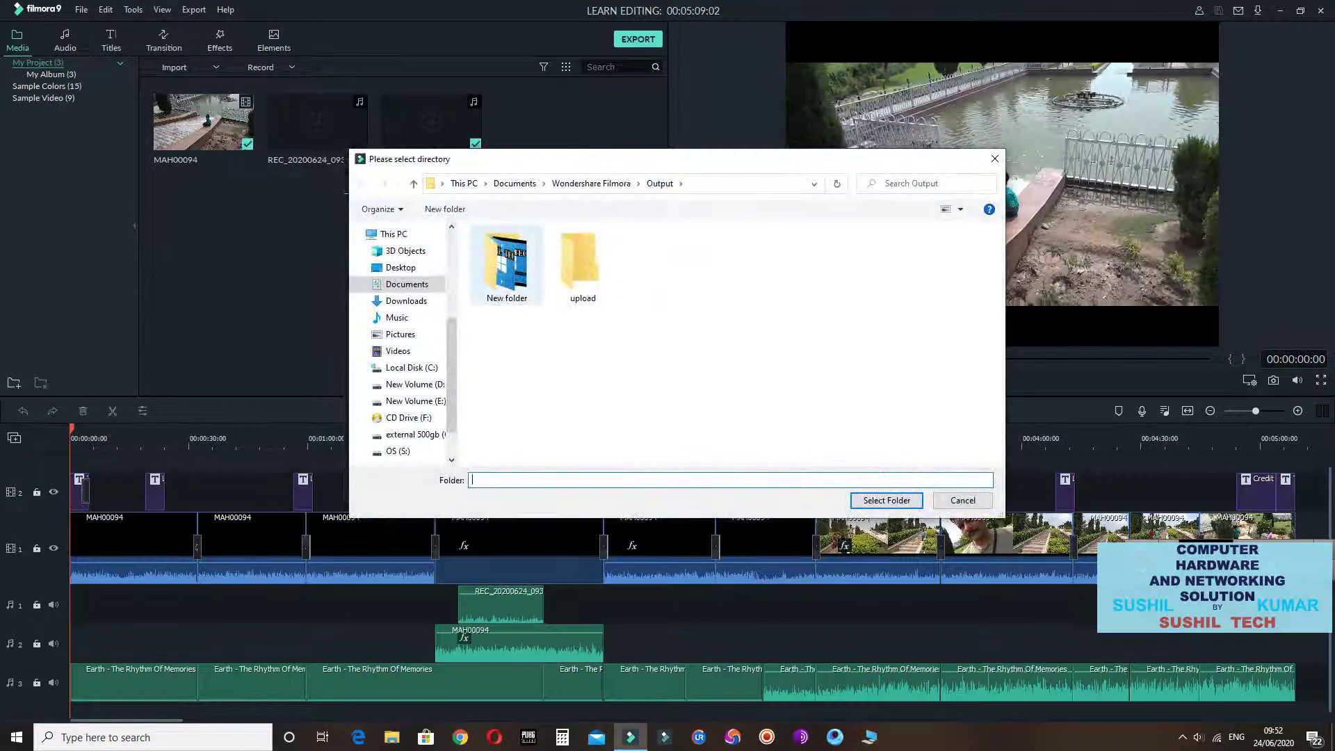
left_click(963, 500)
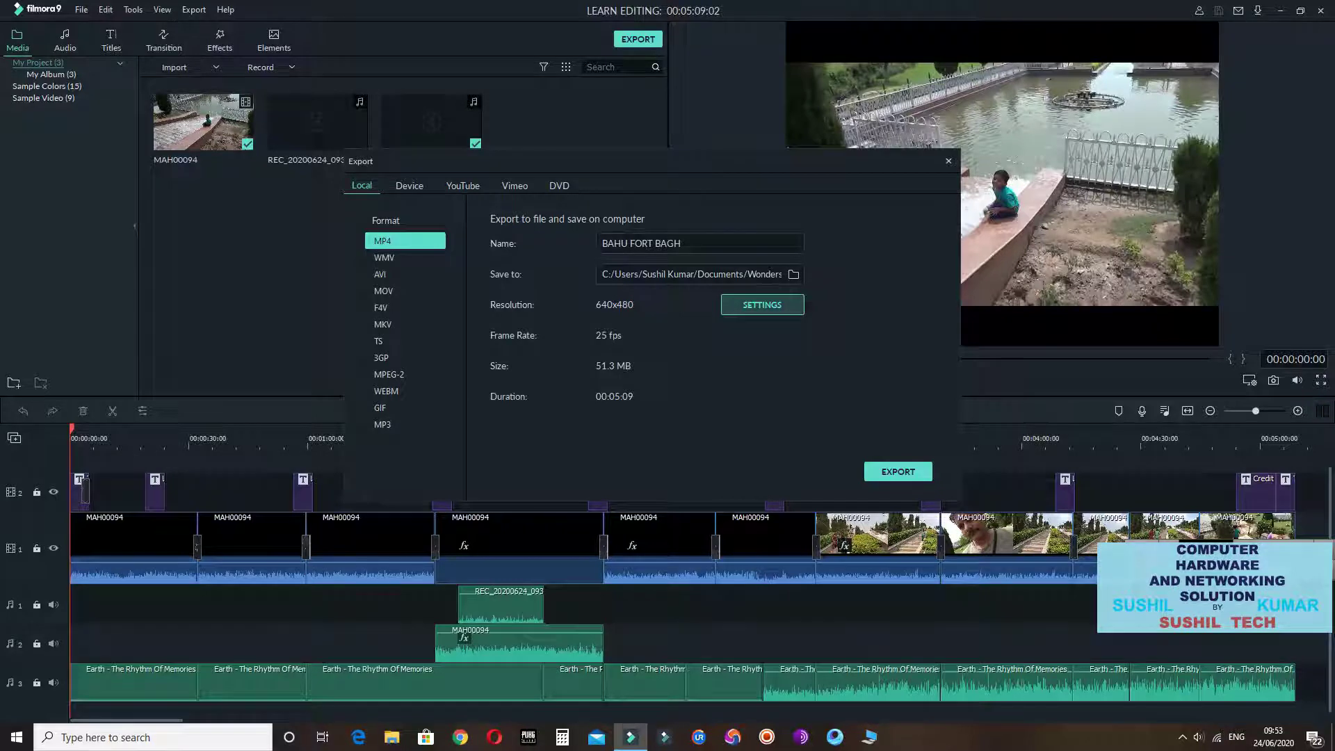
Open the MP4 export settings and set the video resolution to 1920x1080
left_click(762, 304)
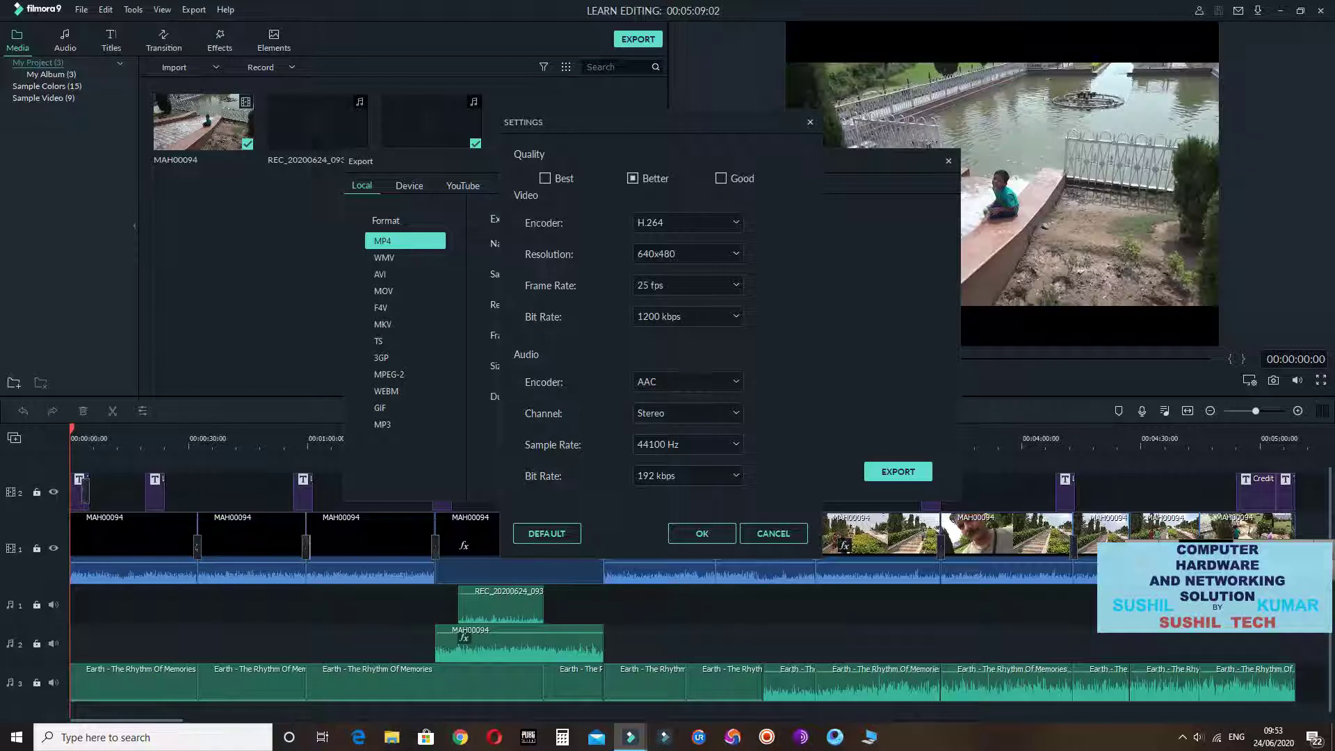
left_click(696, 254)
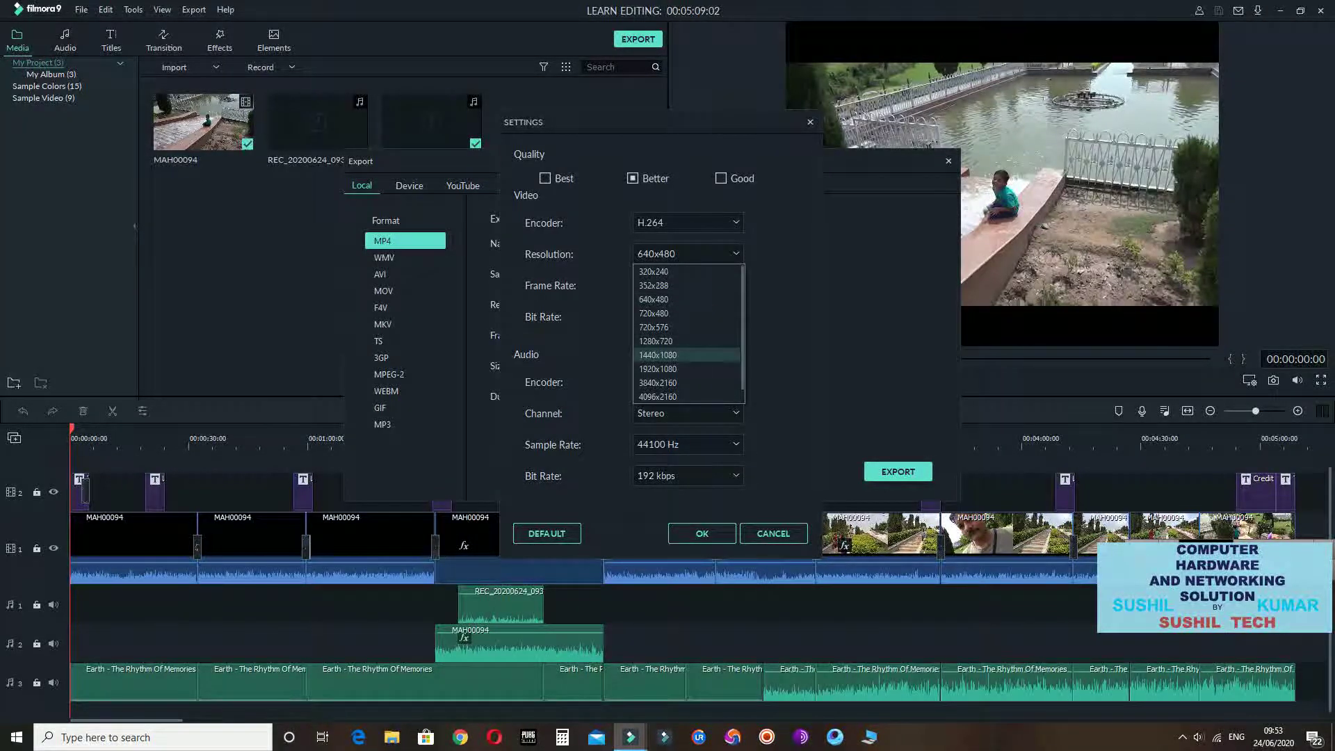
scroll(687, 355, "down", 1)
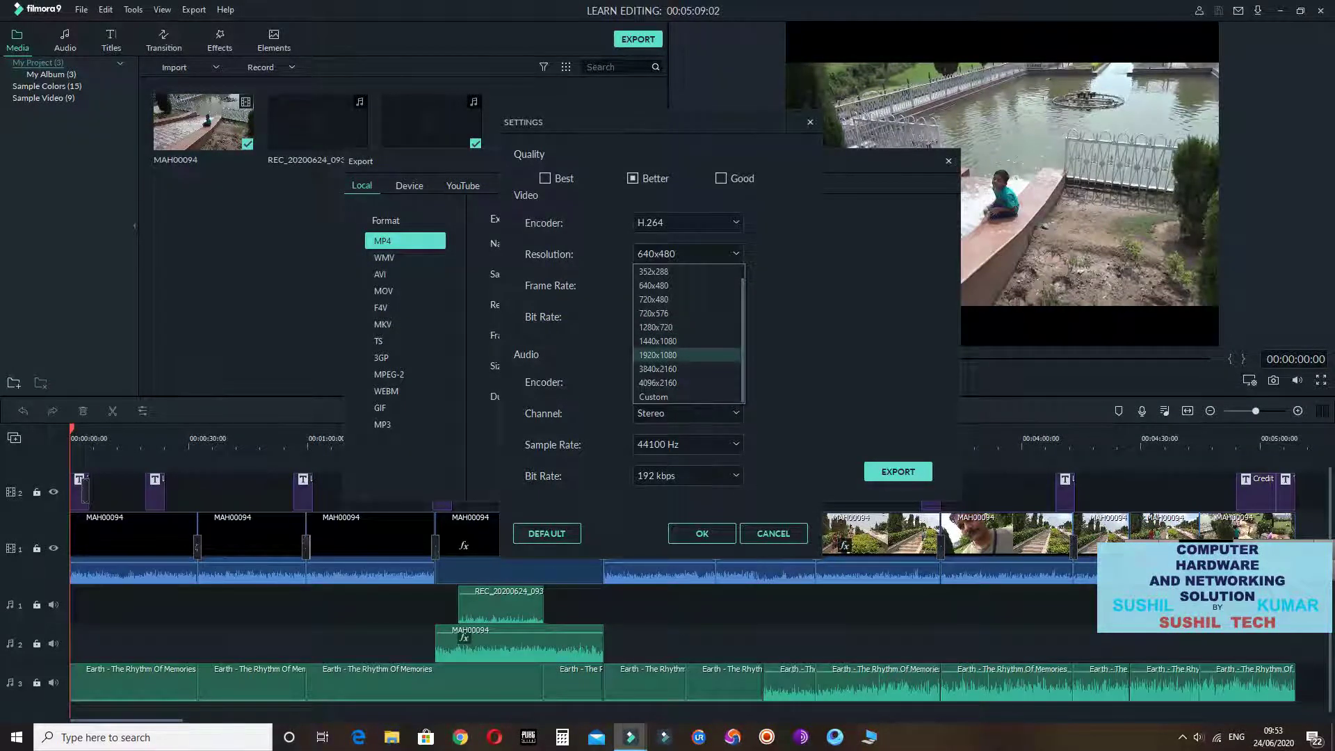
left_click(658, 356)
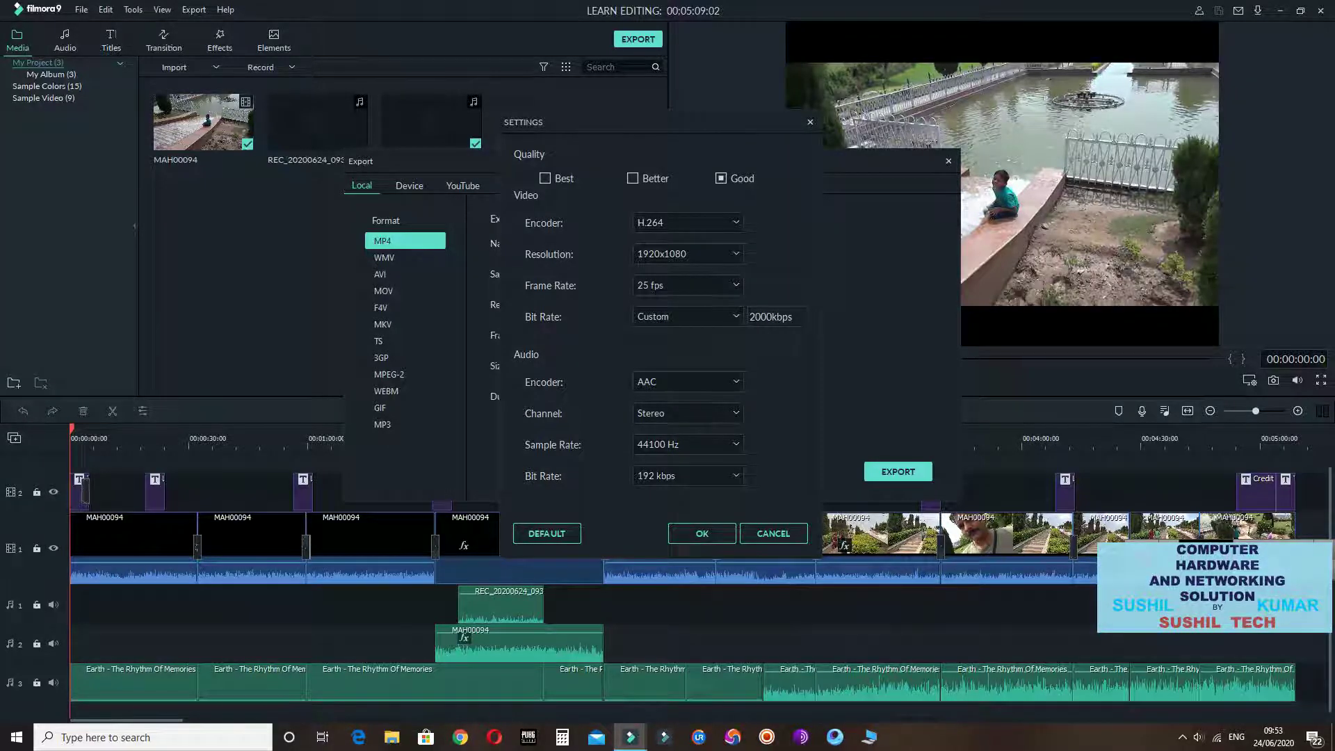
Set the export's video bit rate to 4000 kbps and close the quality settings
double_click(763, 317)
left_click(735, 317)
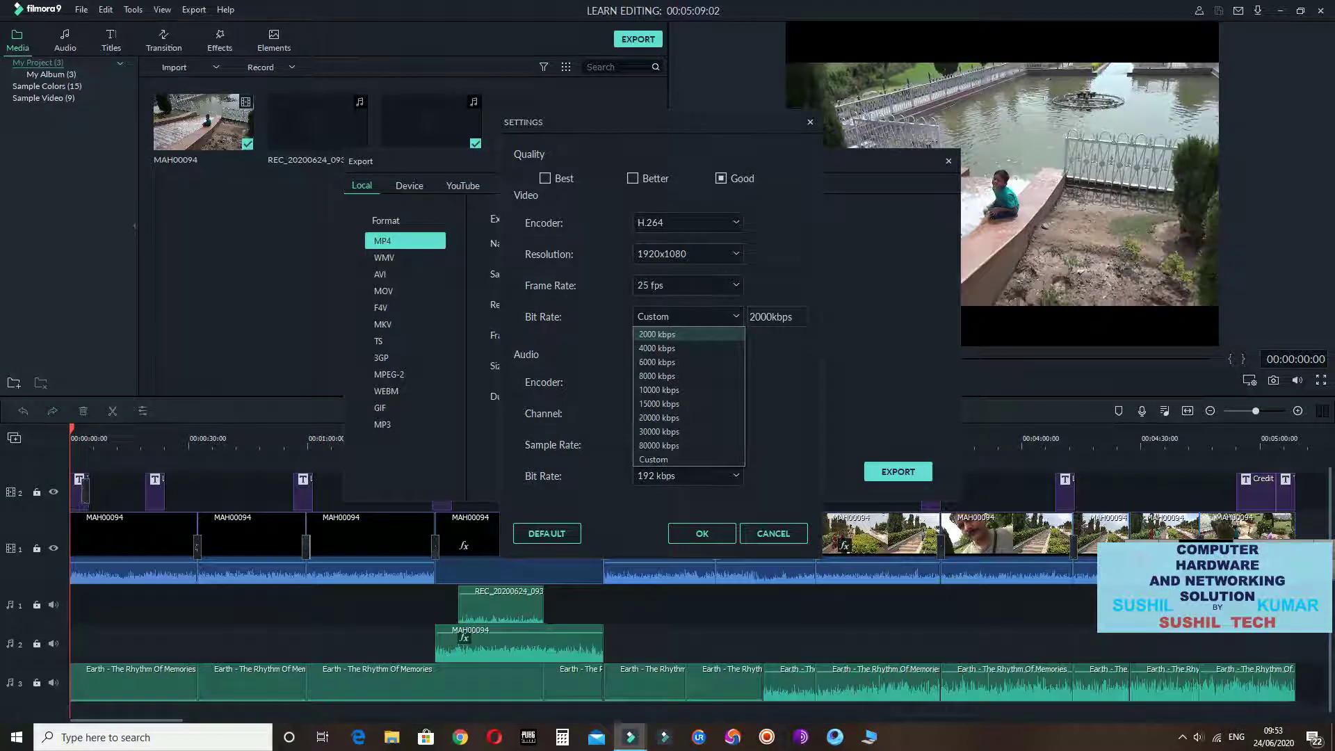
key("Return")
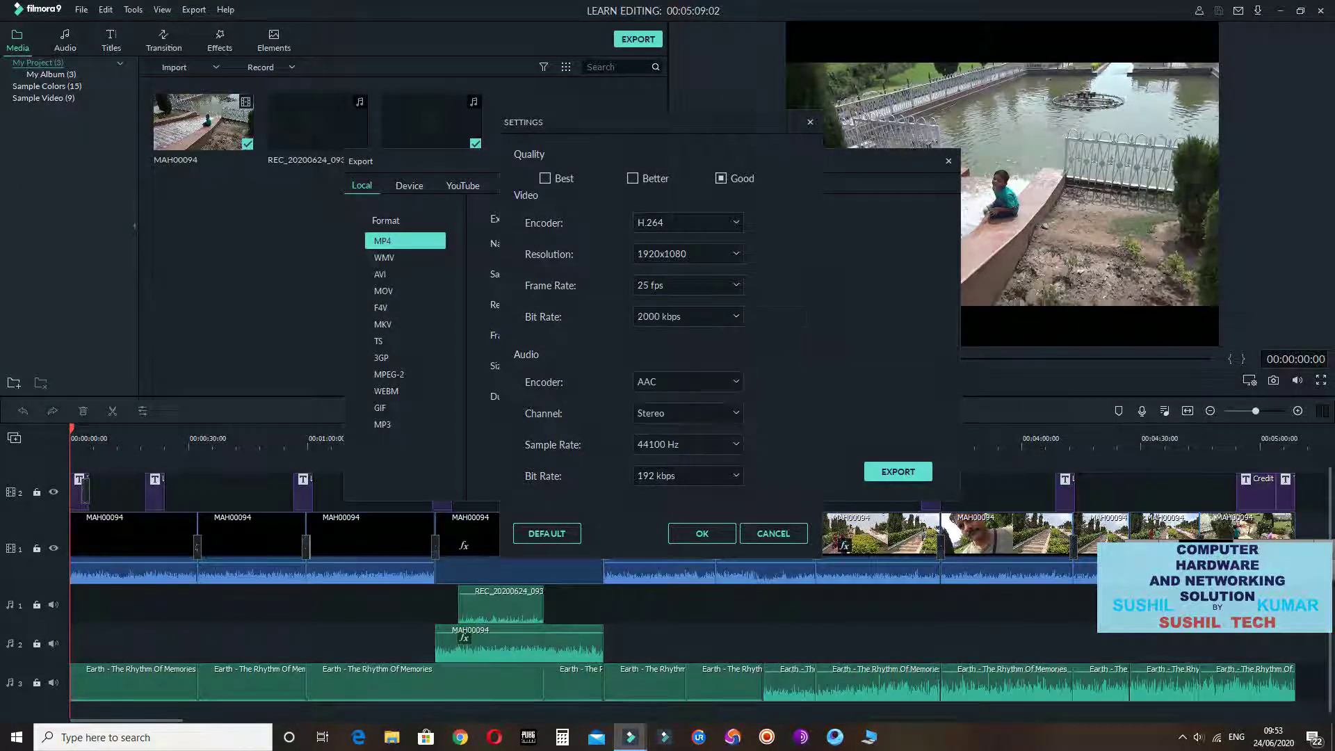
left_click(688, 318)
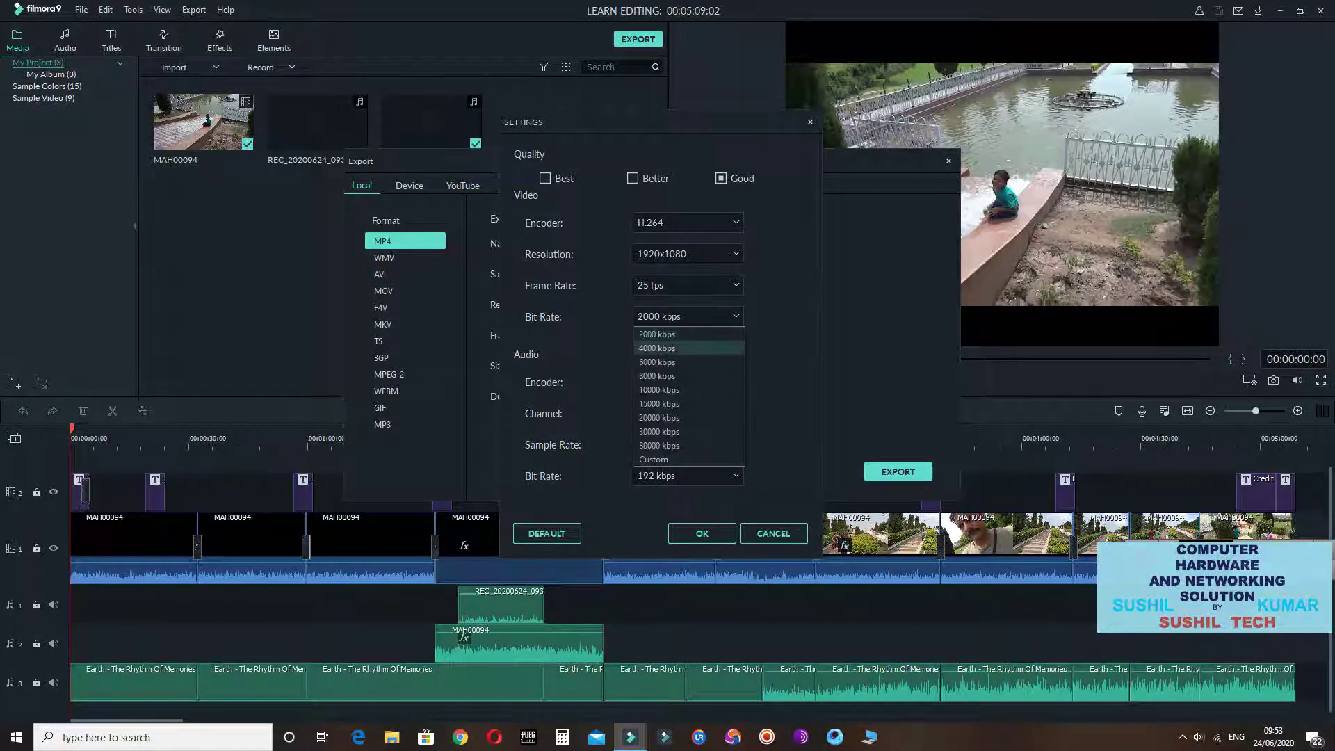
left_click(689, 347)
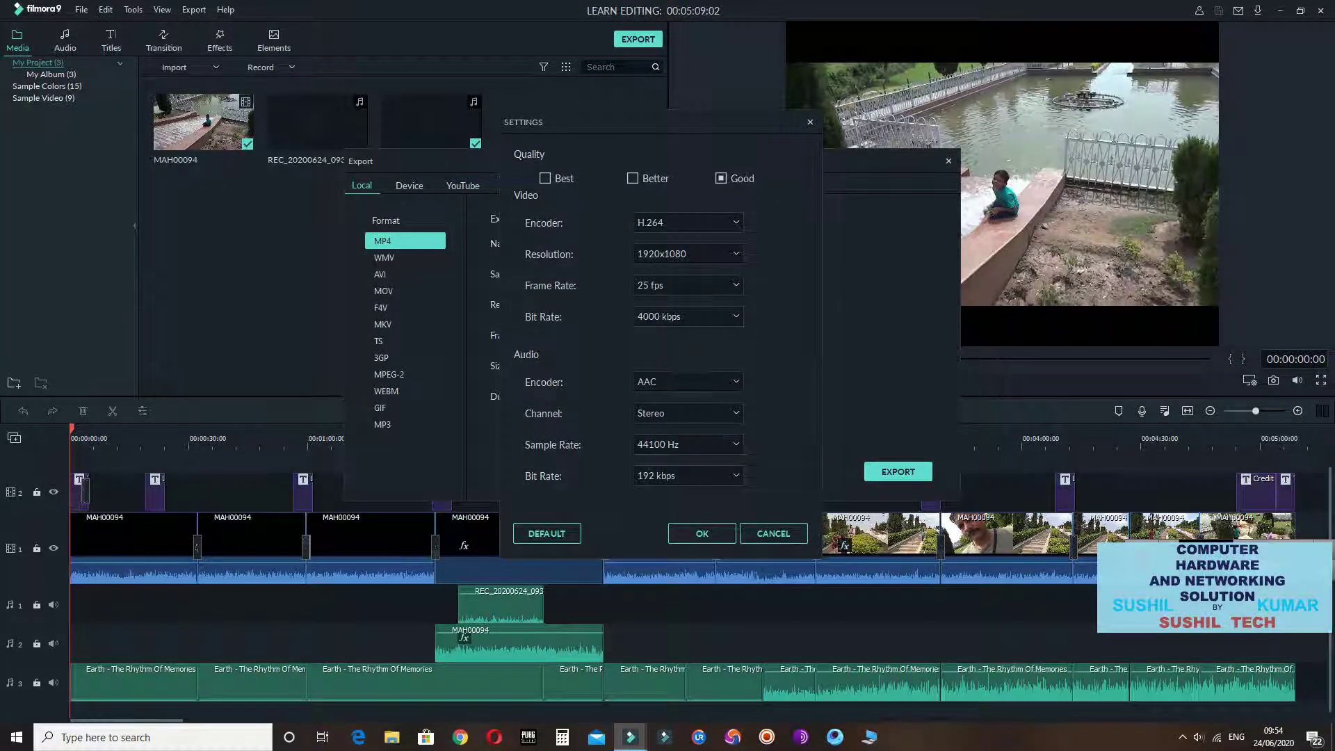
left_click(774, 534)
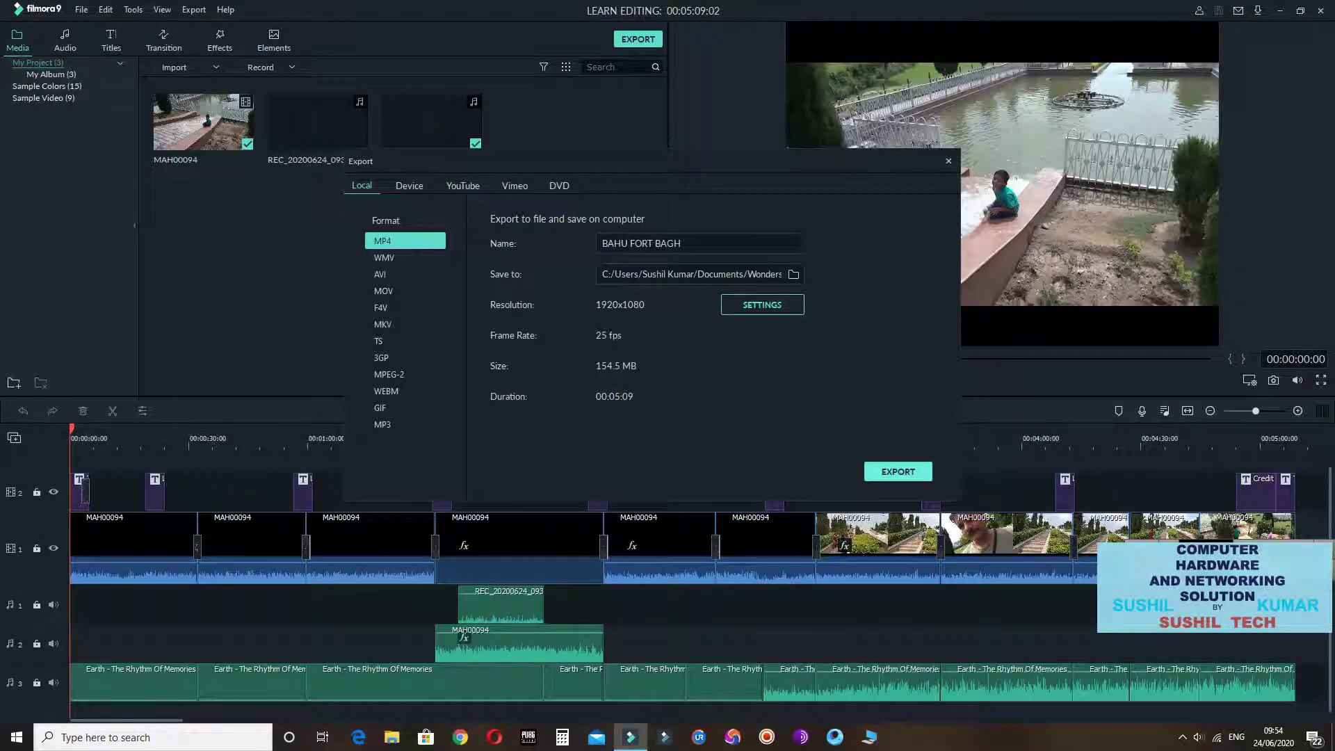
Start exporting BAHU FORT BAGH and review the completion actions, keeping Sound reminder
left_click(898, 472)
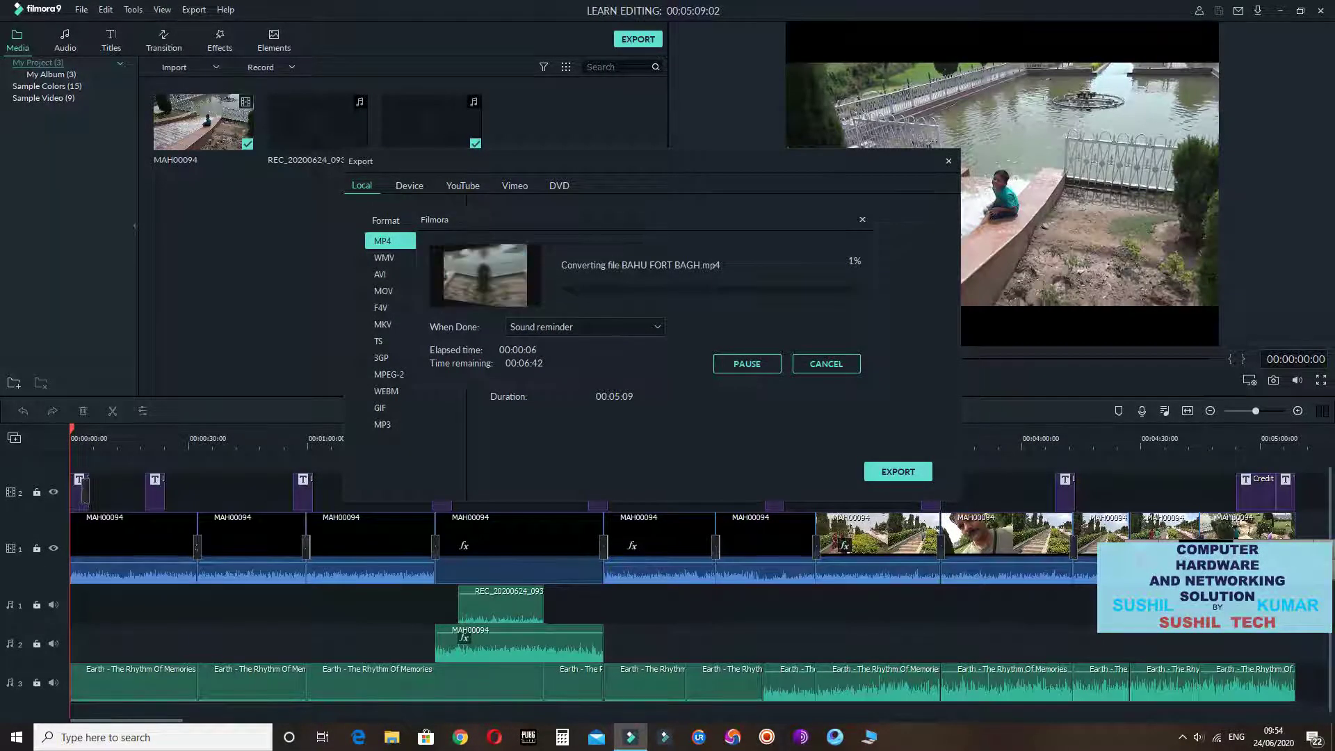
left_click(657, 327)
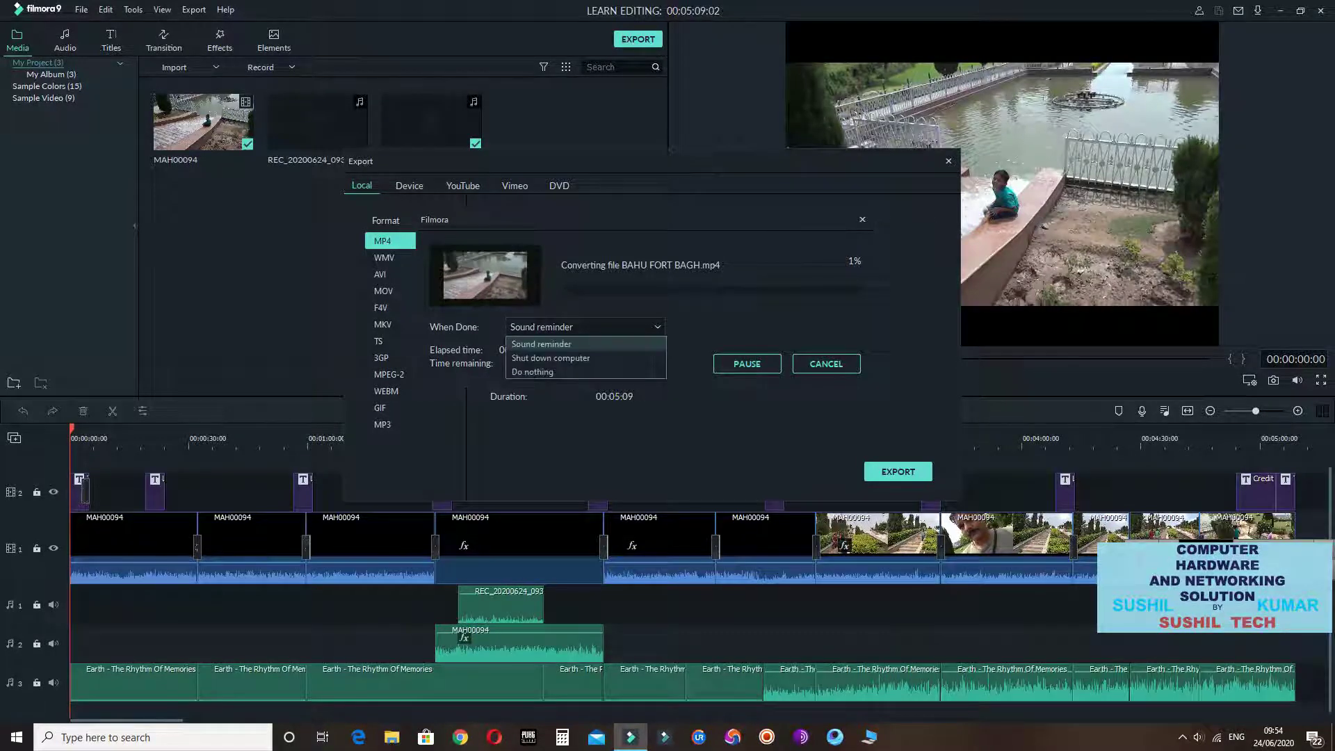
left_click(656, 327)
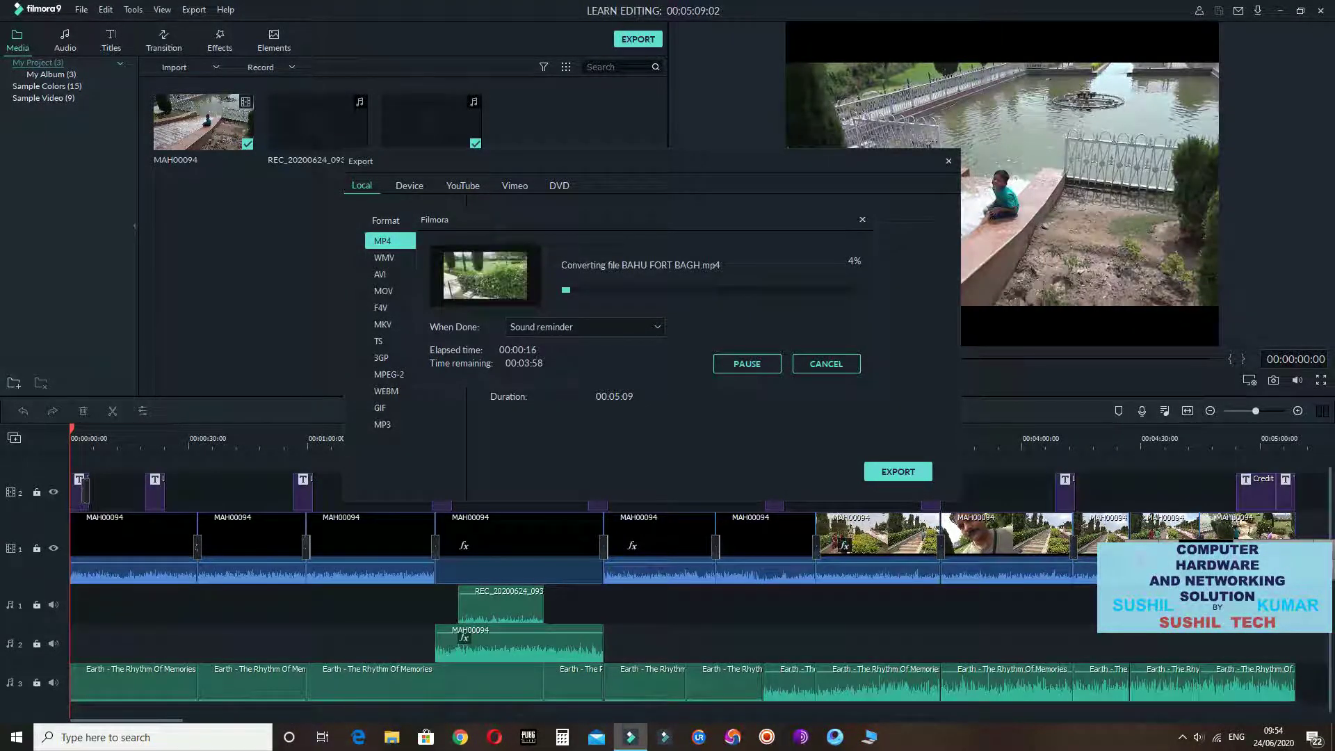
left_click(656, 327)
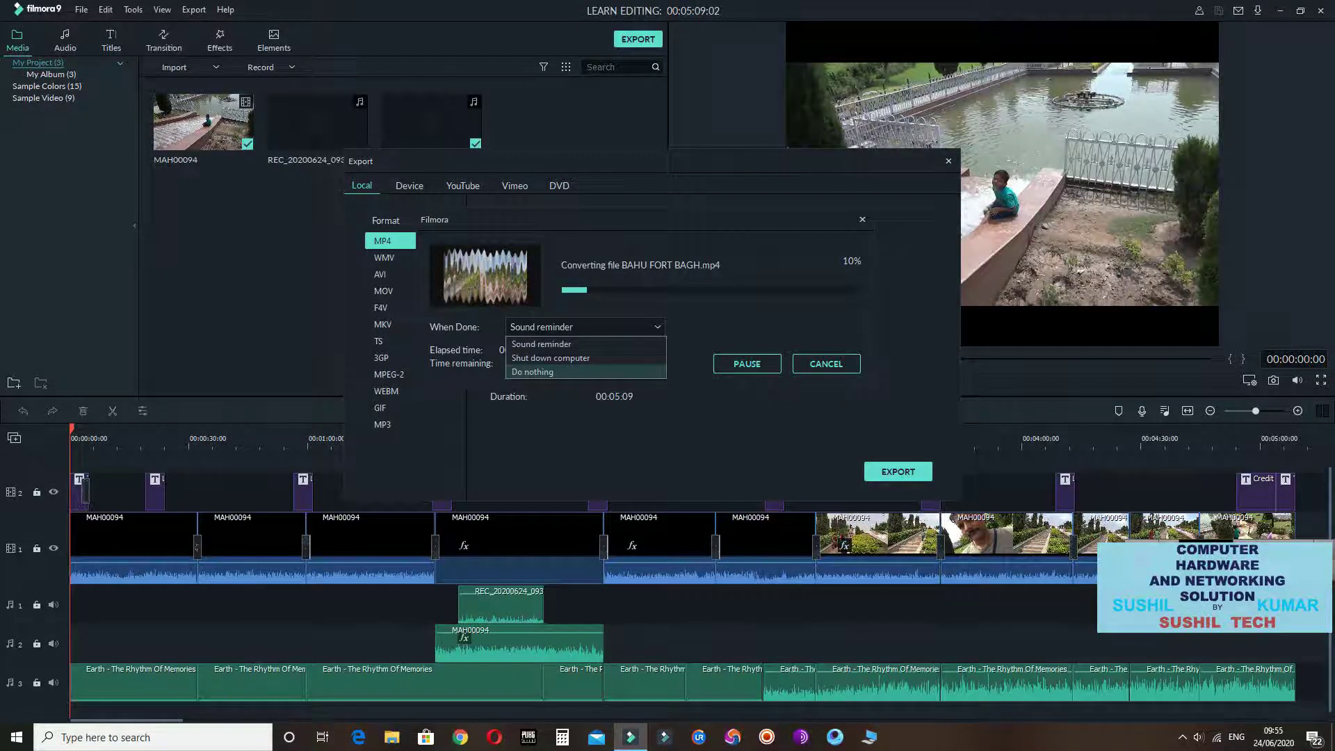
key("Escape")
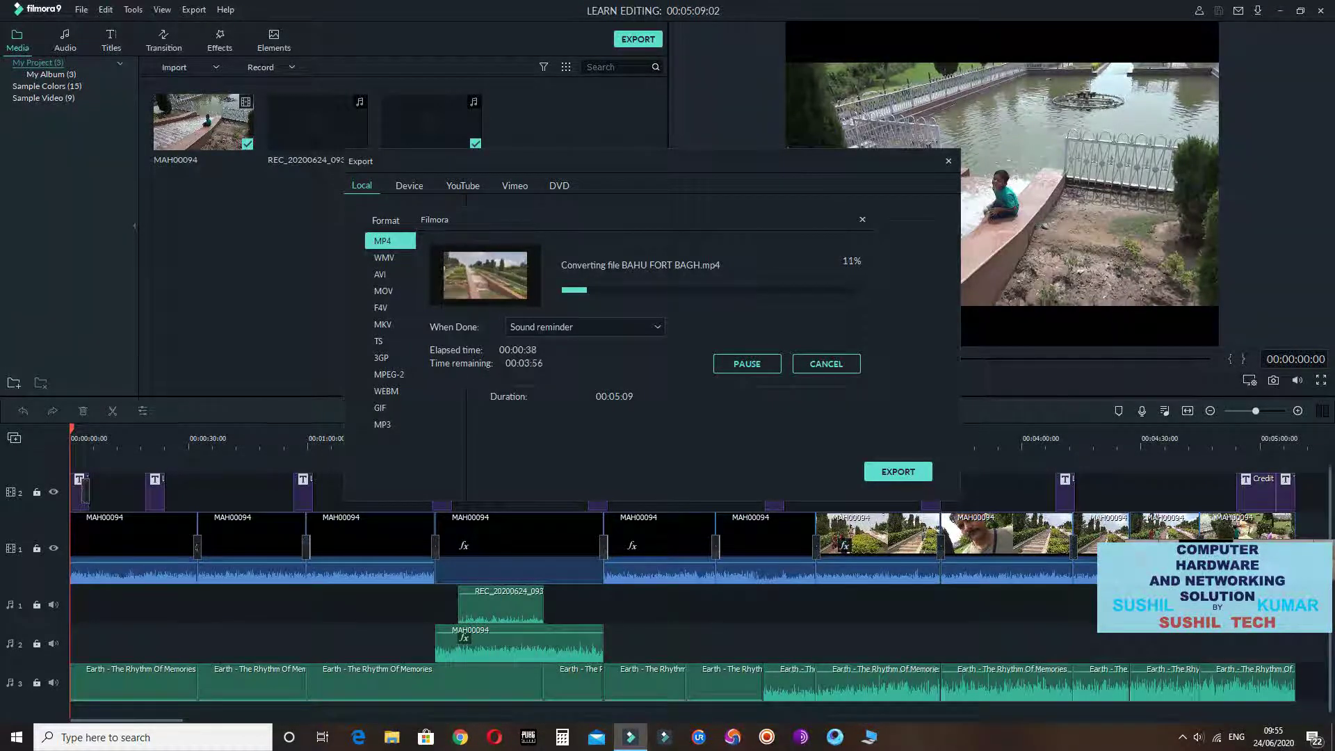
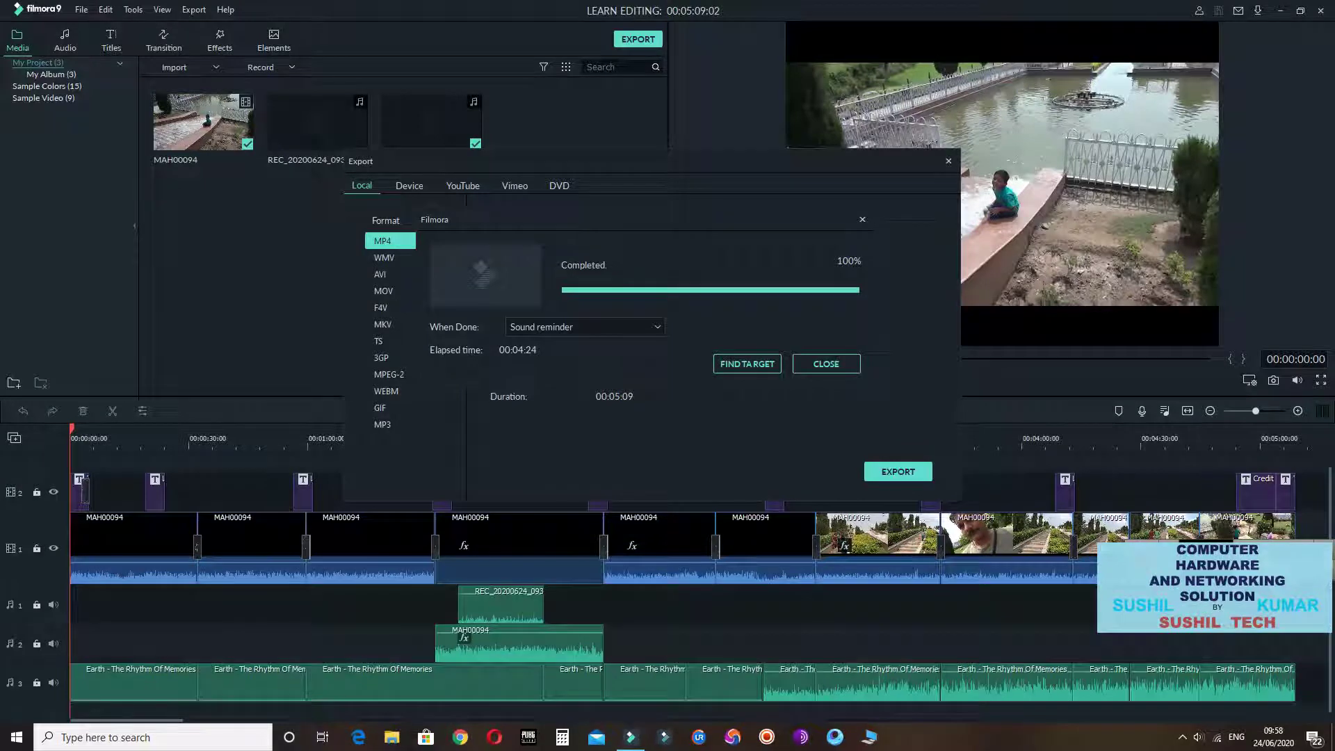
Locate the exported file in the Output folder, open BAHU FORT BAGH.mp4 in the media player and pause it
left_click(747, 363)
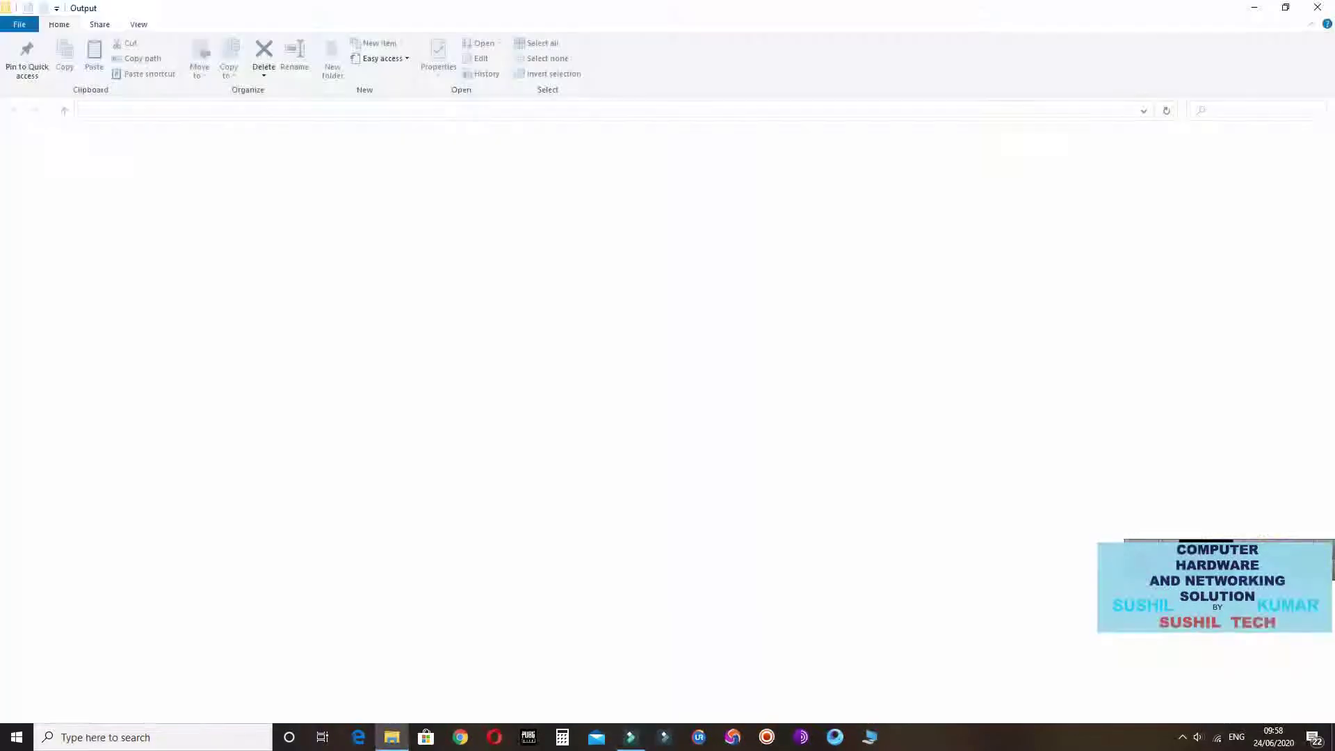
left_click(1286, 8)
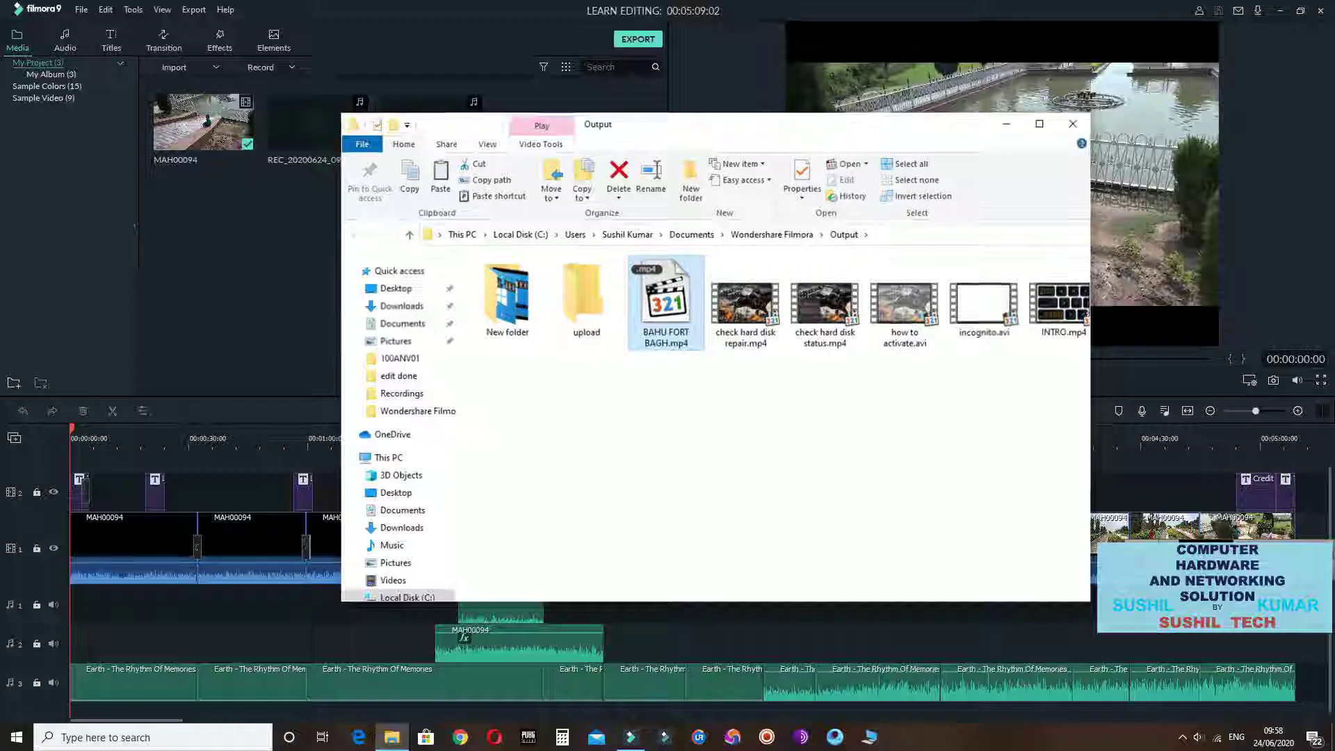
left_click_drag(827, 153, 630, 93)
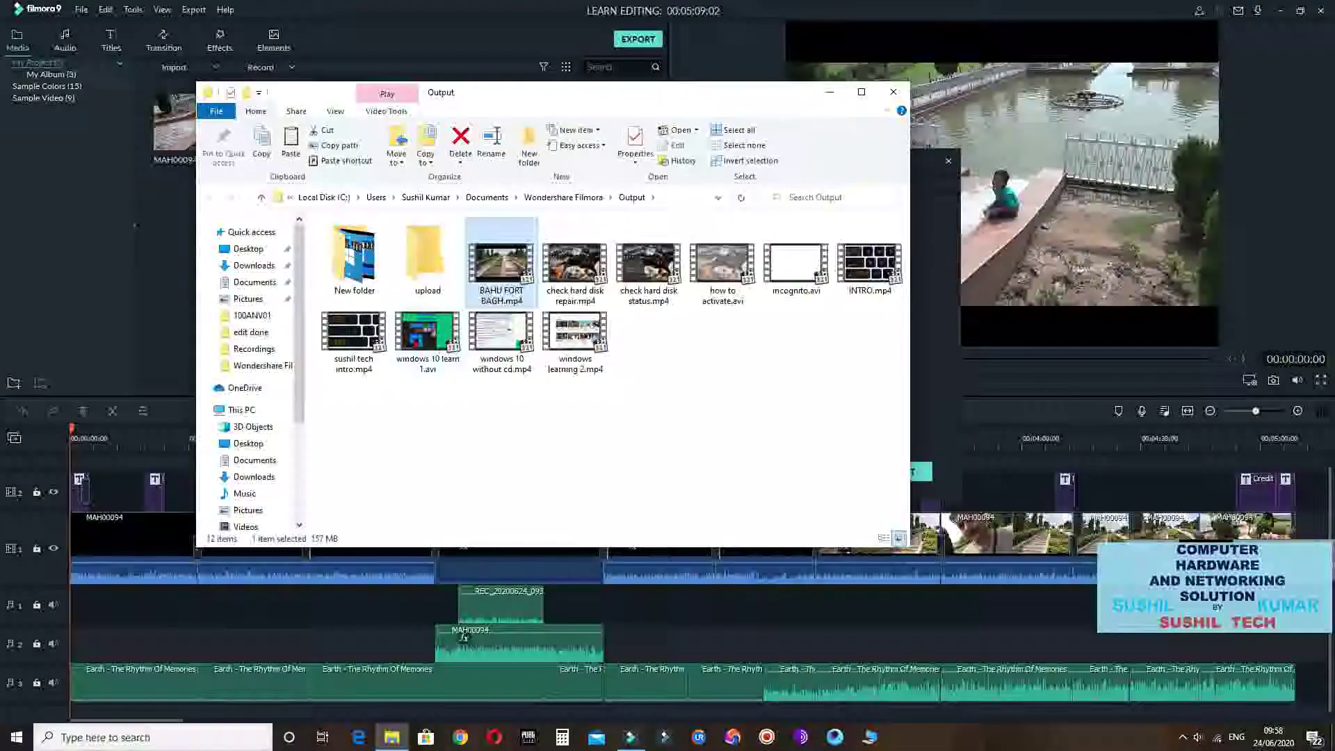
key("Return")
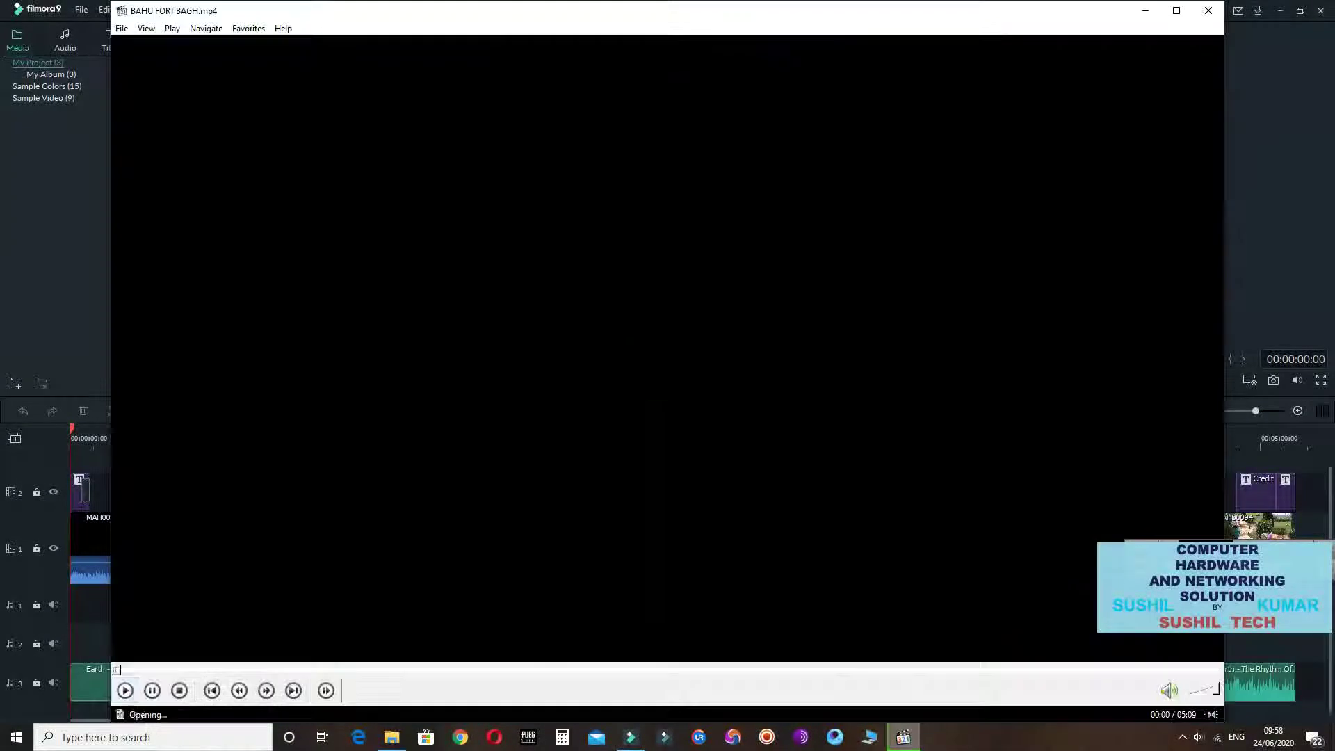
key("space")
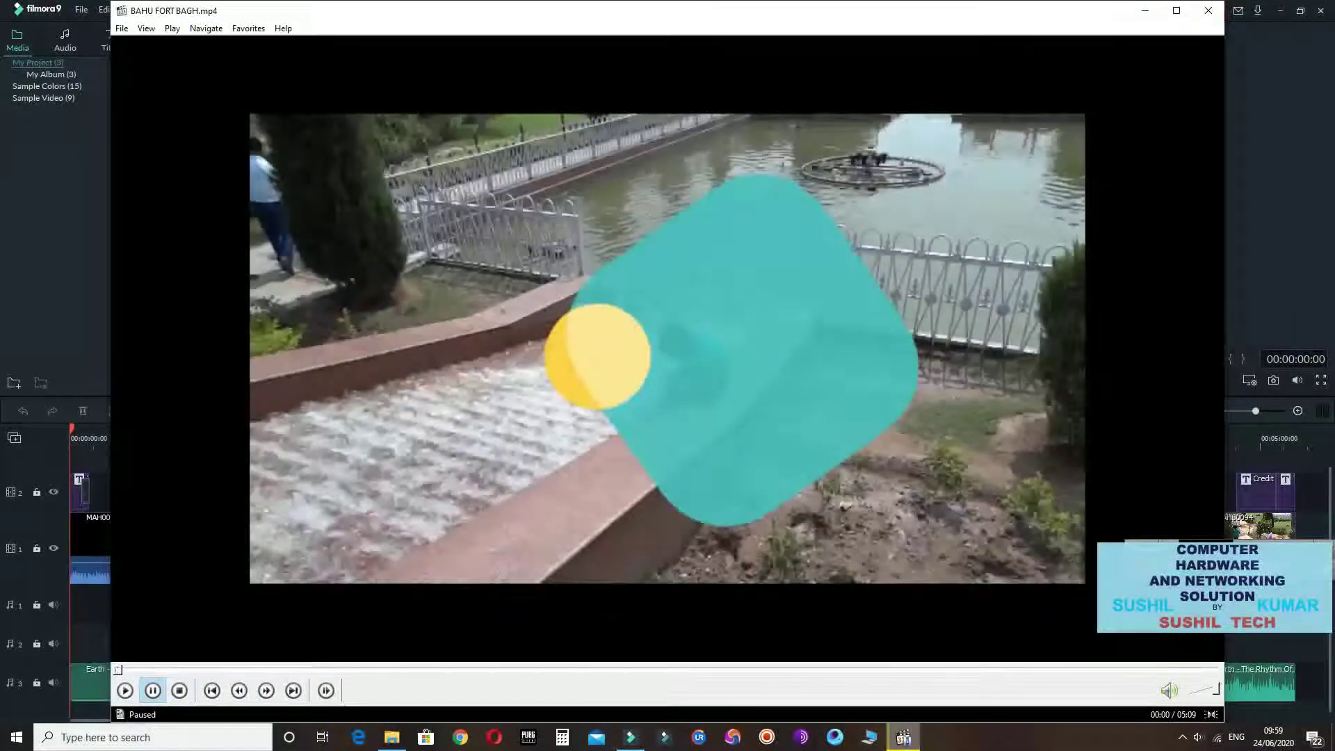
Shrink the media player window clear of the editor's preview, and close the Output folder and the Export dialog
left_click_drag(1035, 19, 916, 19)
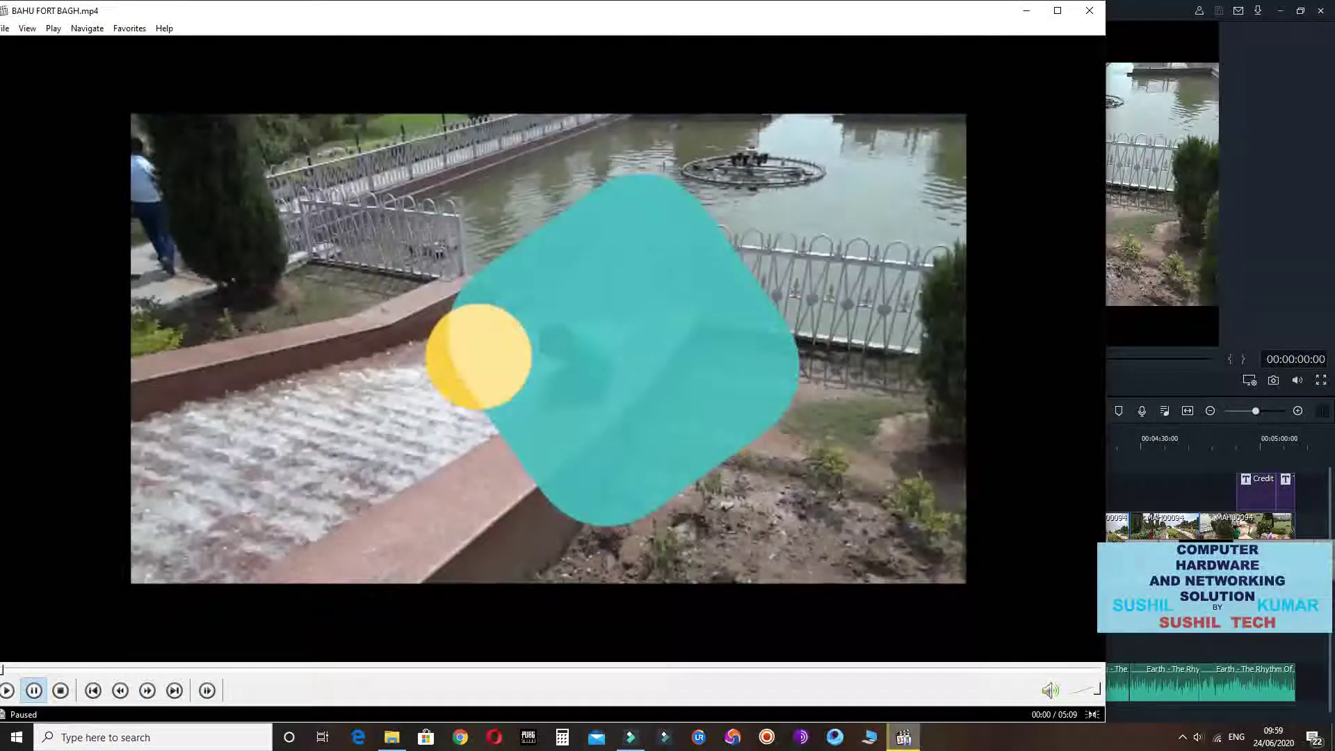
left_click_drag(1106, 723, 520, 496)
left_click(894, 92)
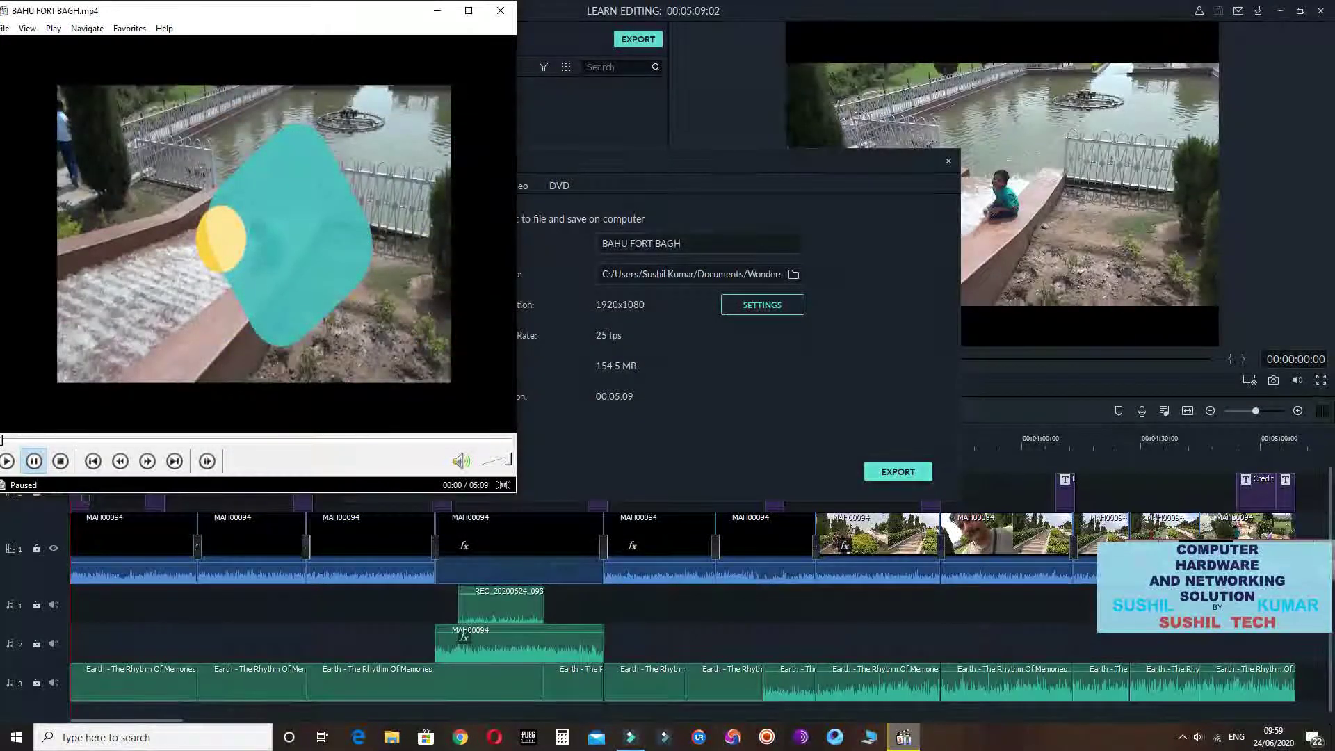
left_click(948, 160)
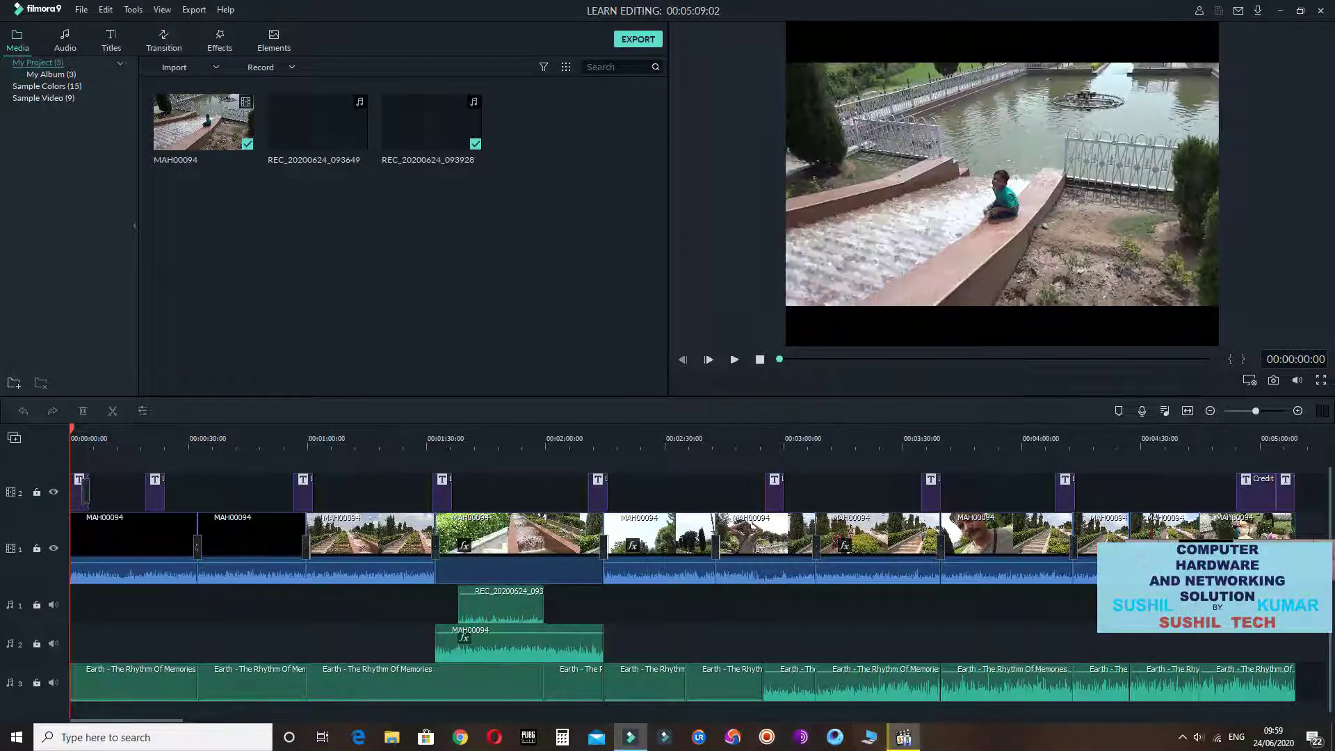
left_click(903, 738)
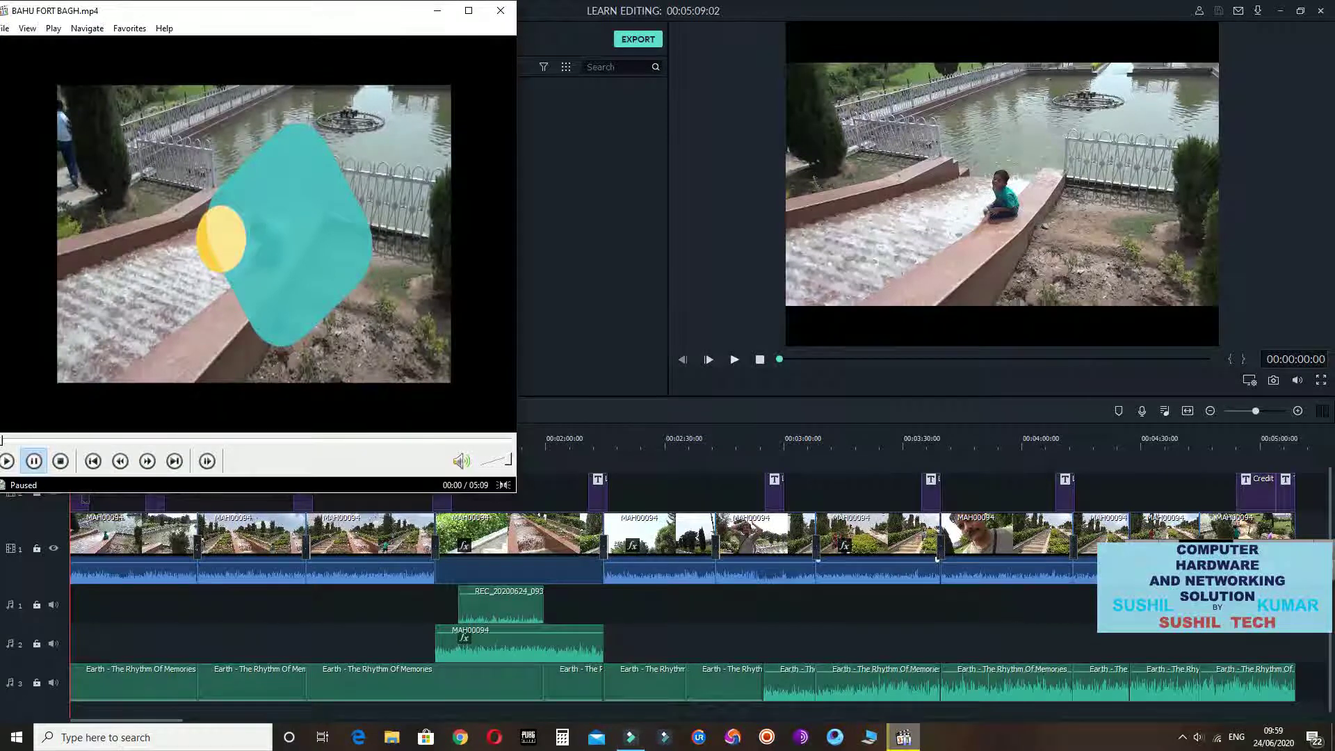
key("alt+Tab")
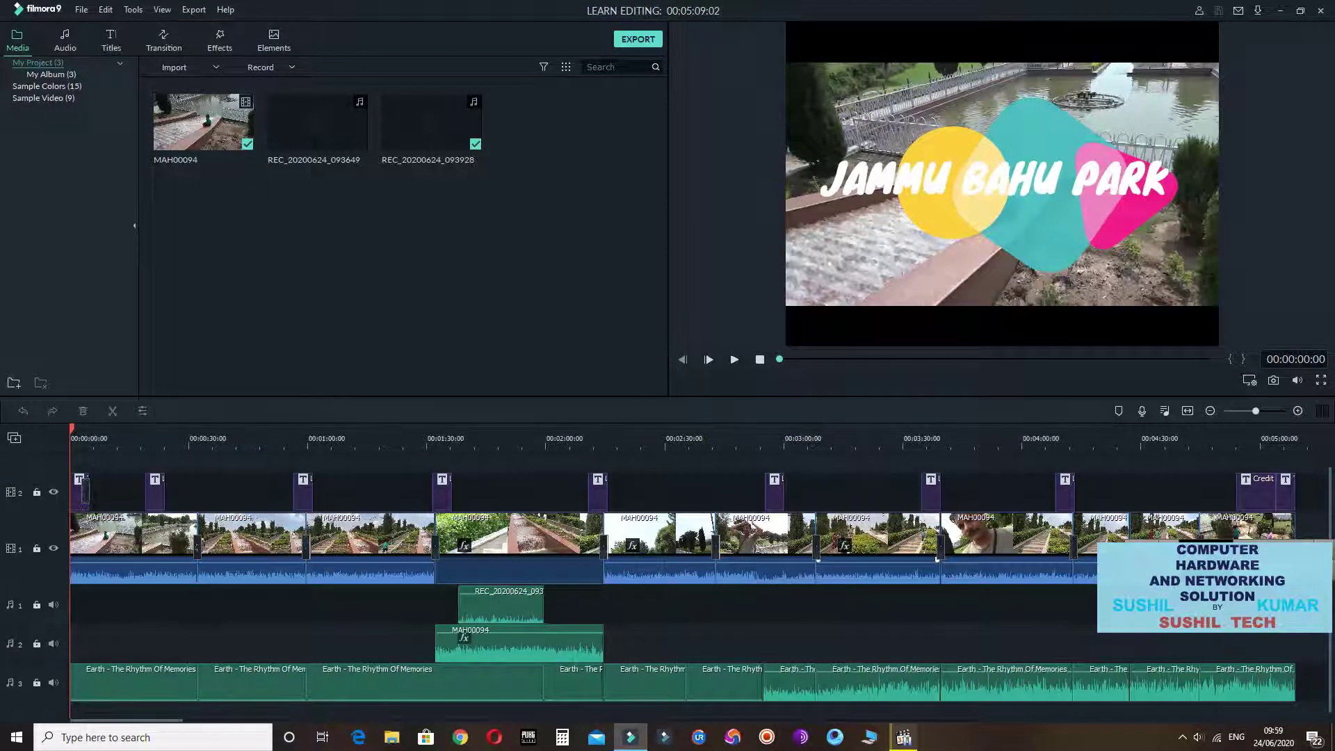
Play the source clip MAH00094 from the media library in the preview, and pause it after a few seconds
left_click(204, 121)
mouse_move(204, 122)
right_click(171, 132)
left_click(186, 139)
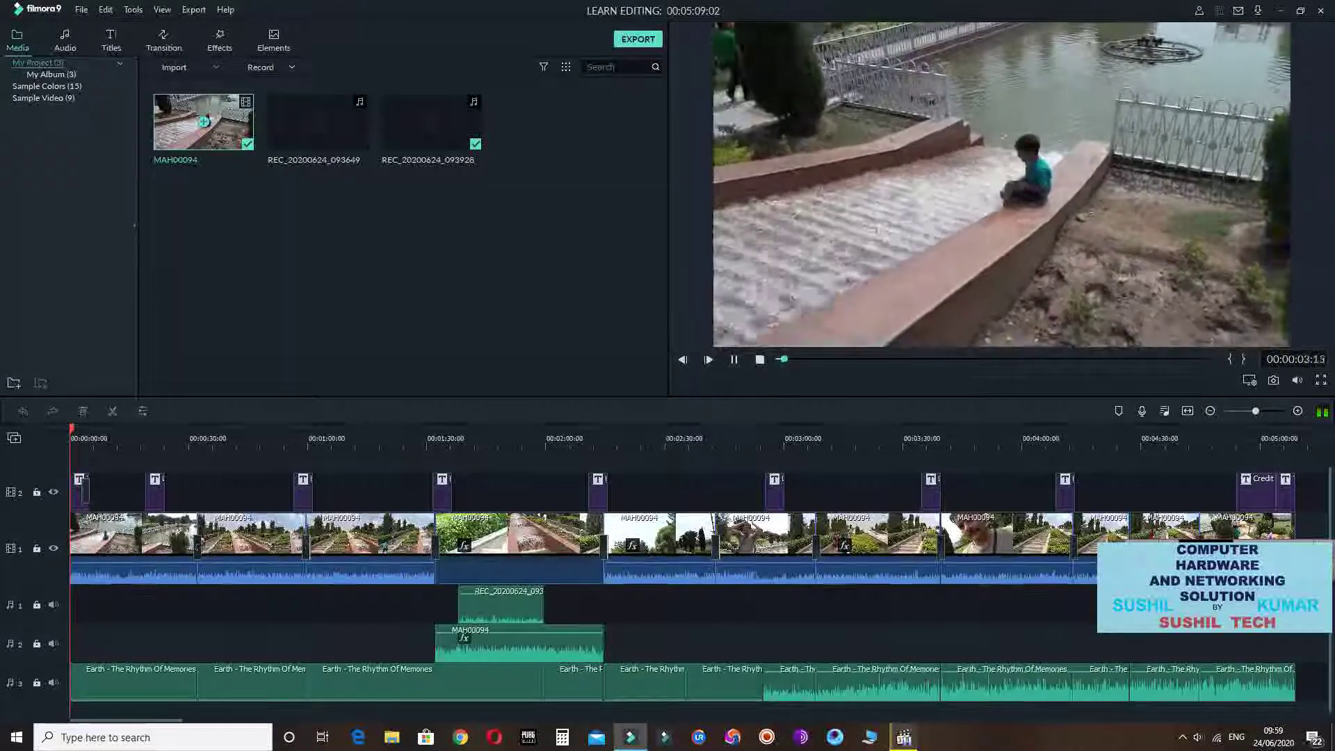
key("space")
Bring the media player back and resize its window to sit beside the editor's preview for comparison
key("alt+Tab")
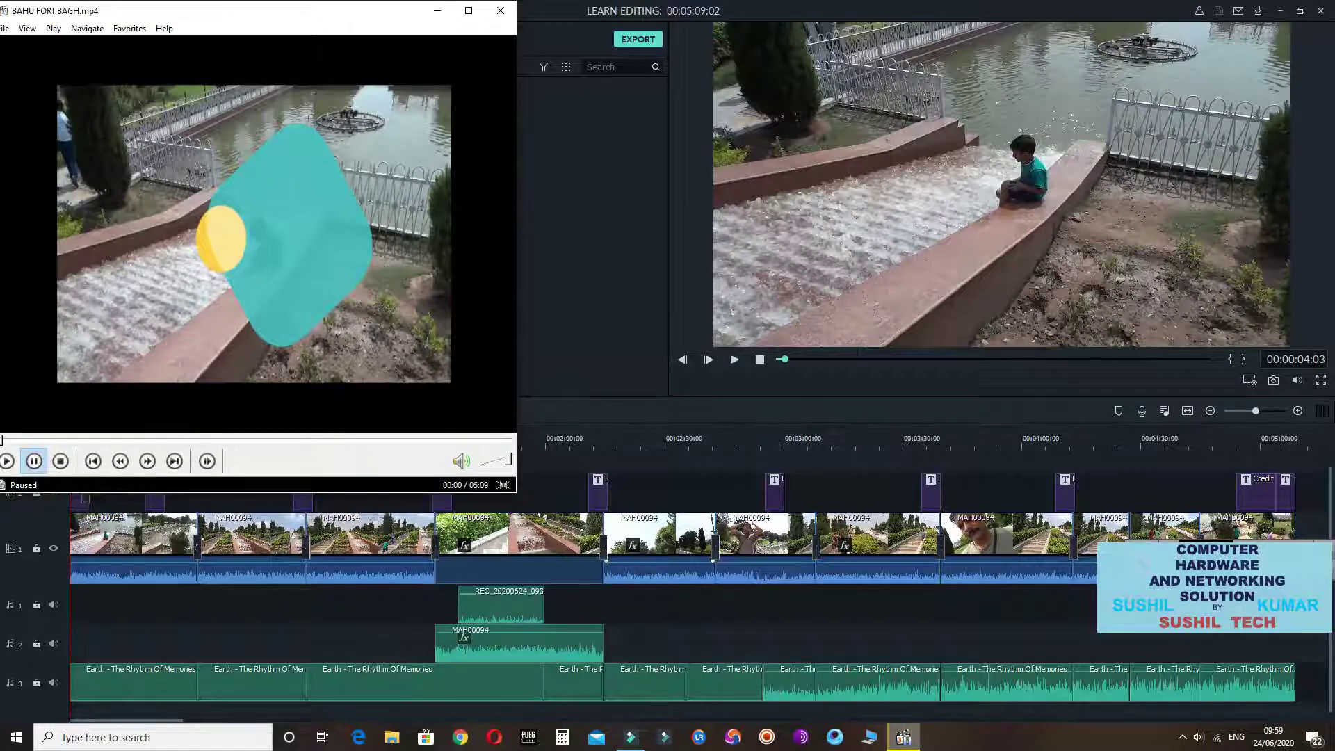
left_click_drag(310, 15, 387, 8)
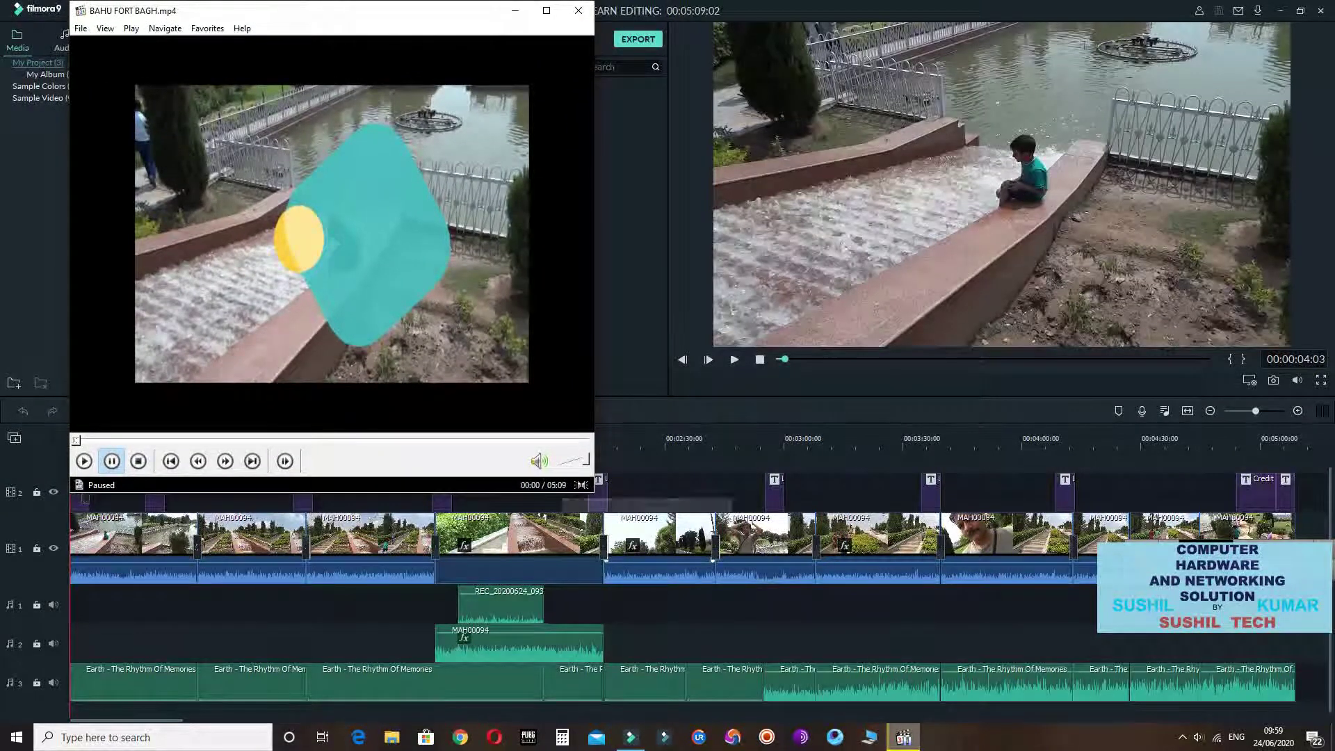
left_click_drag(595, 494, 648, 474)
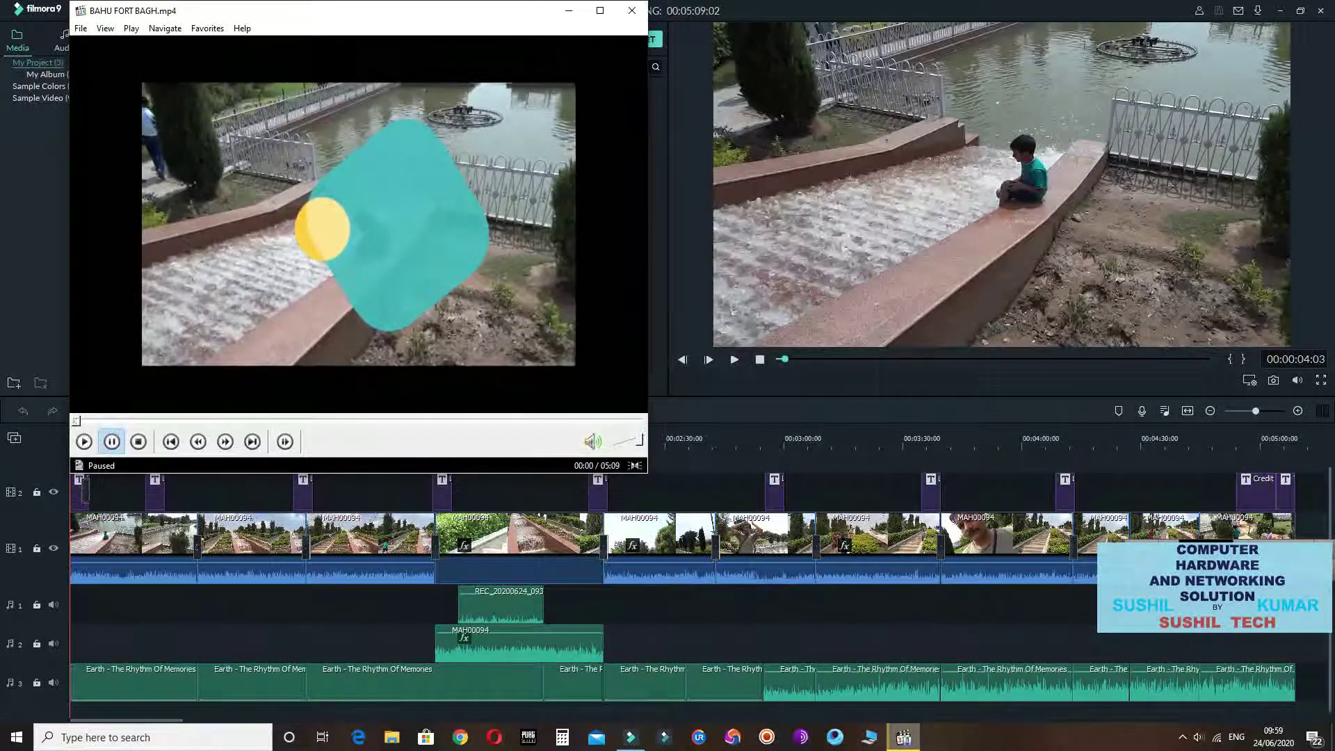
Play the source clip and the exported BAHU FORT BAGH video side by side to compare them
left_click(903, 737)
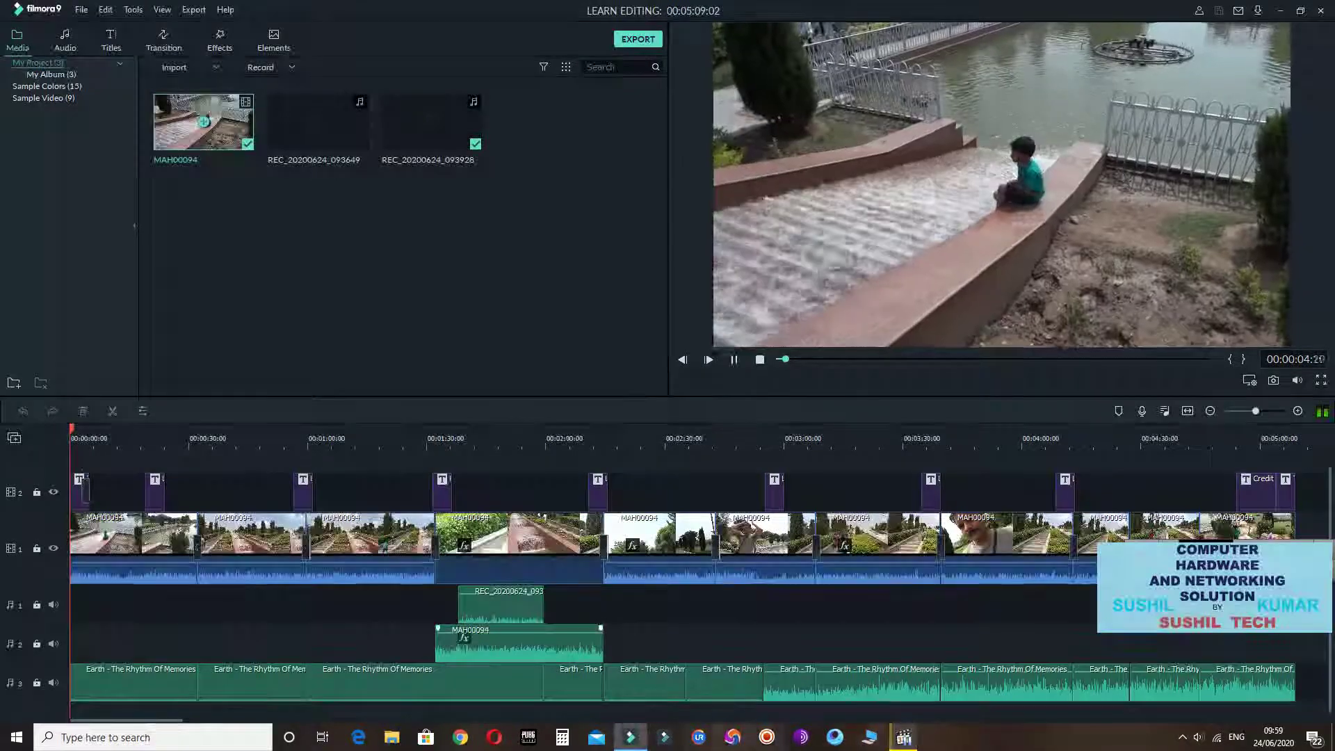
left_click(903, 737)
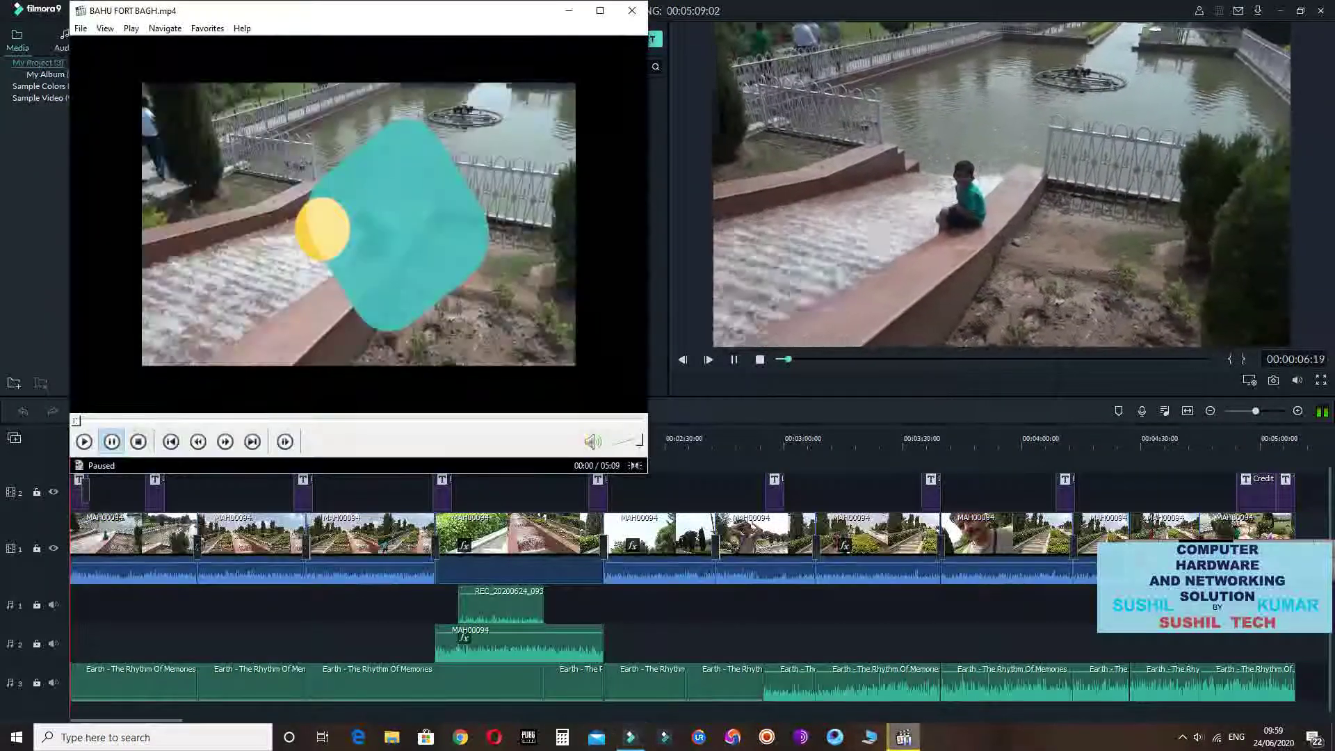
left_click(84, 442)
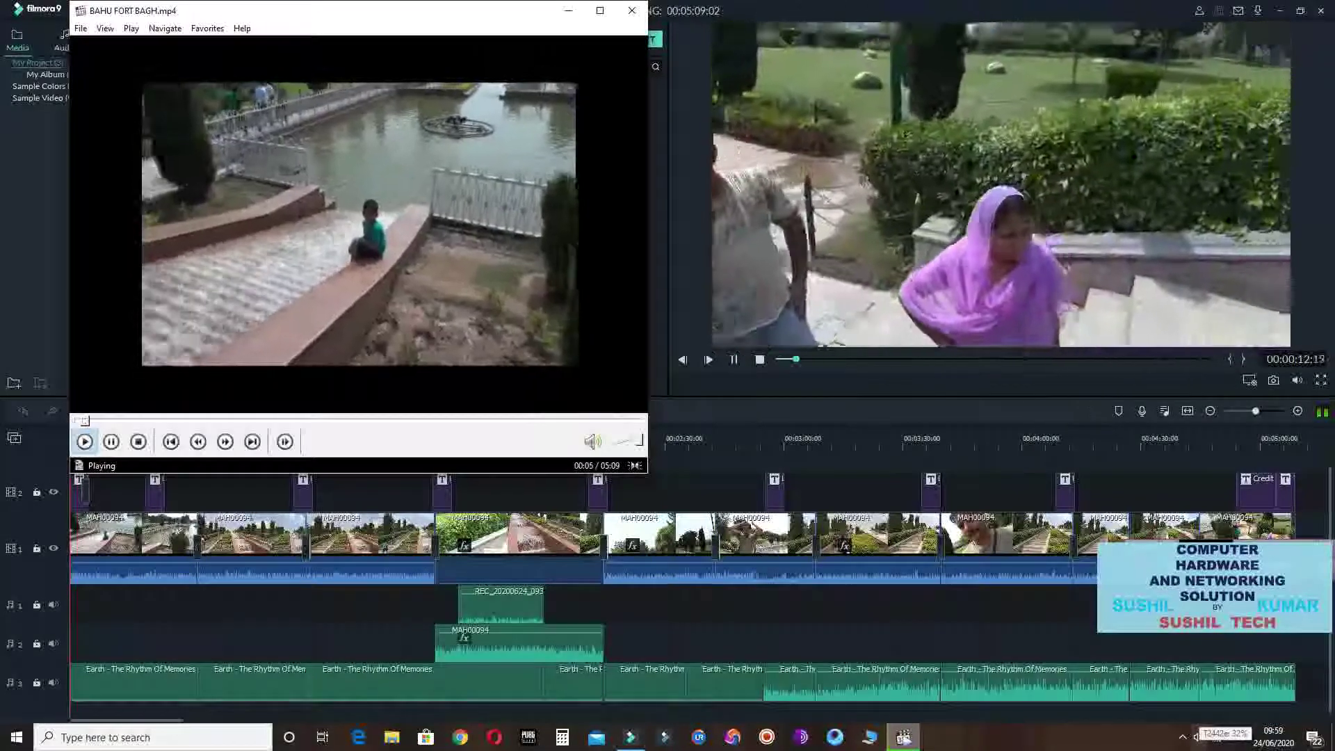
Lower the system volume to 15 and enlarge the media player window while both videos play
left_click(1198, 737)
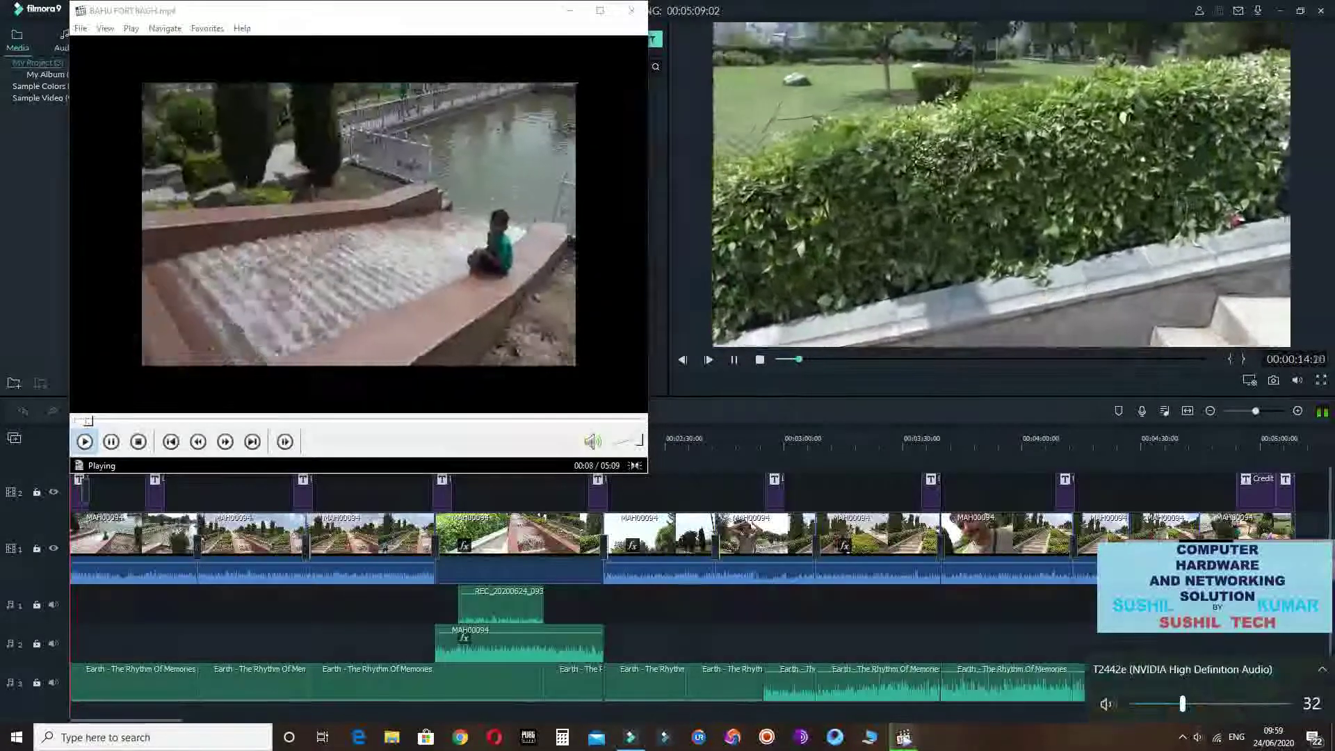
left_click_drag(1183, 704, 1156, 703)
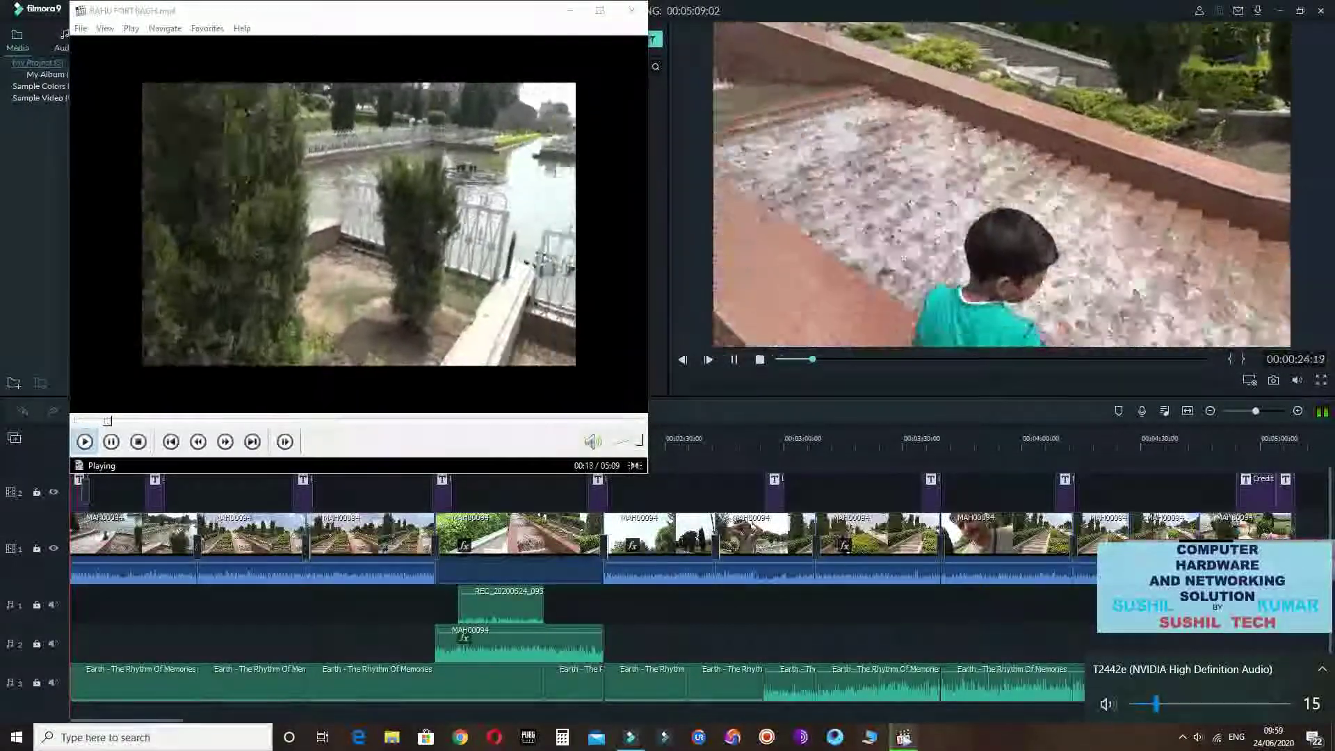
left_click_drag(70, 459, 4, 495)
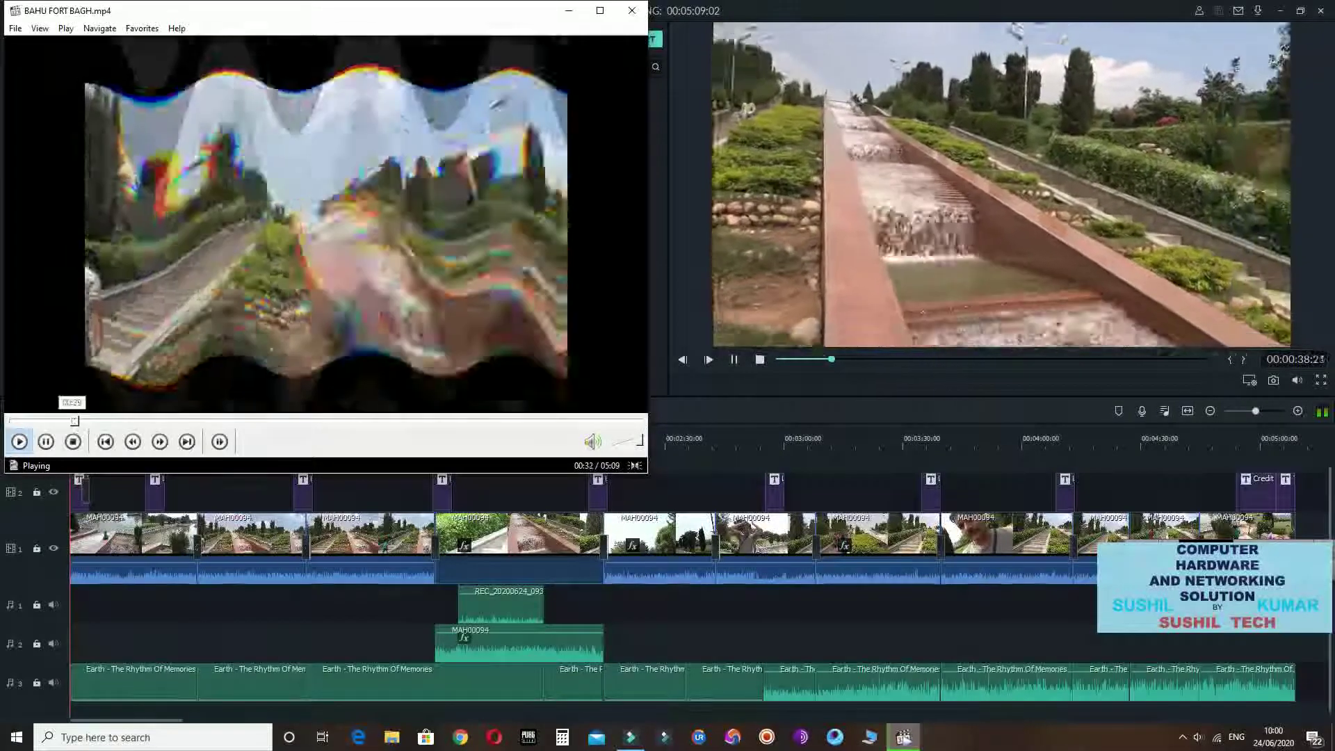
Skip the exported BAHU FORT BAGH video forward to about 3:30 while comparing it with the source clip
left_click(84, 421)
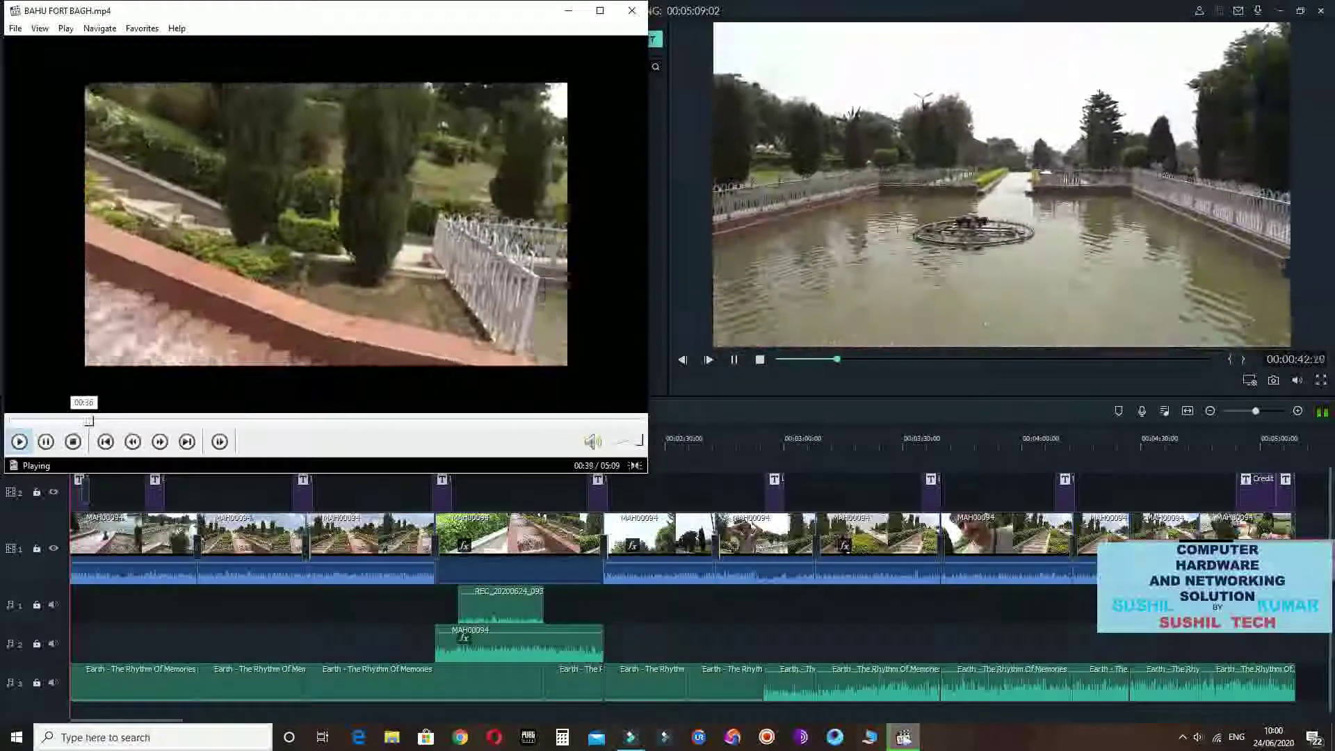
left_click(93, 420)
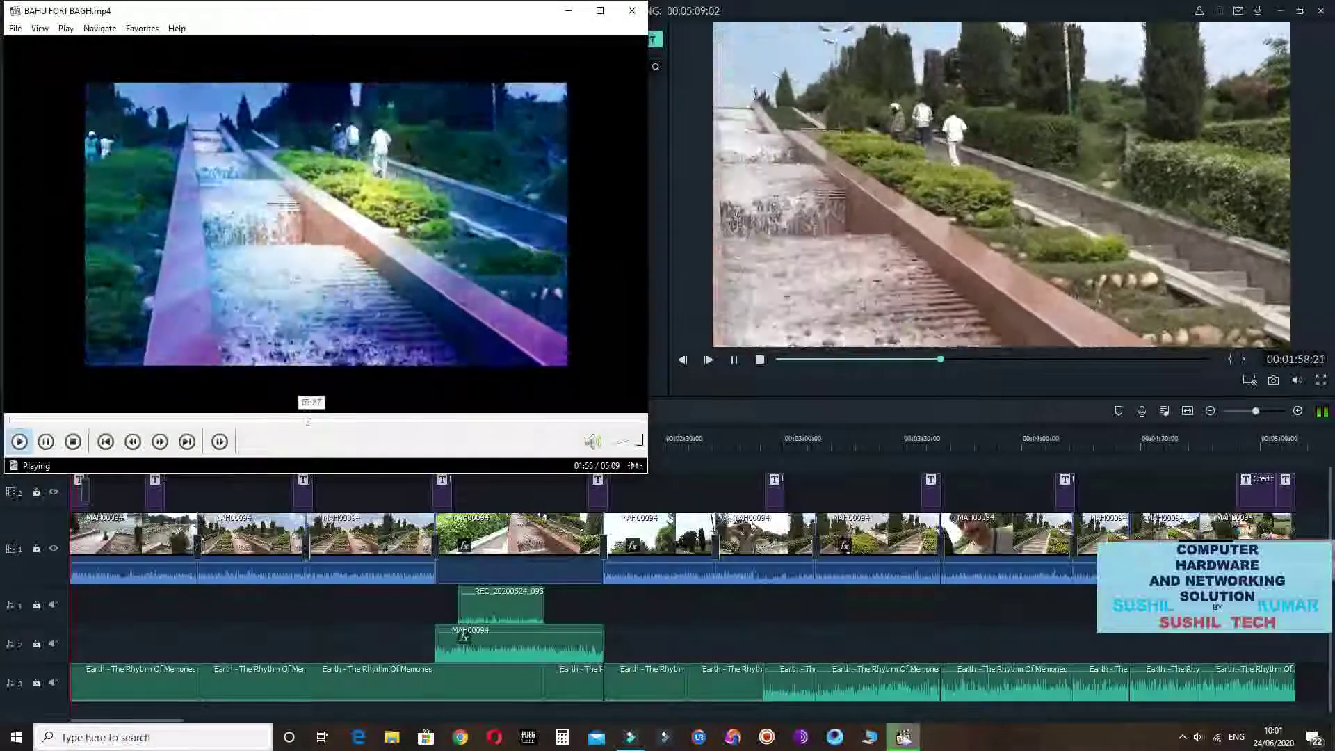
left_click(441, 421)
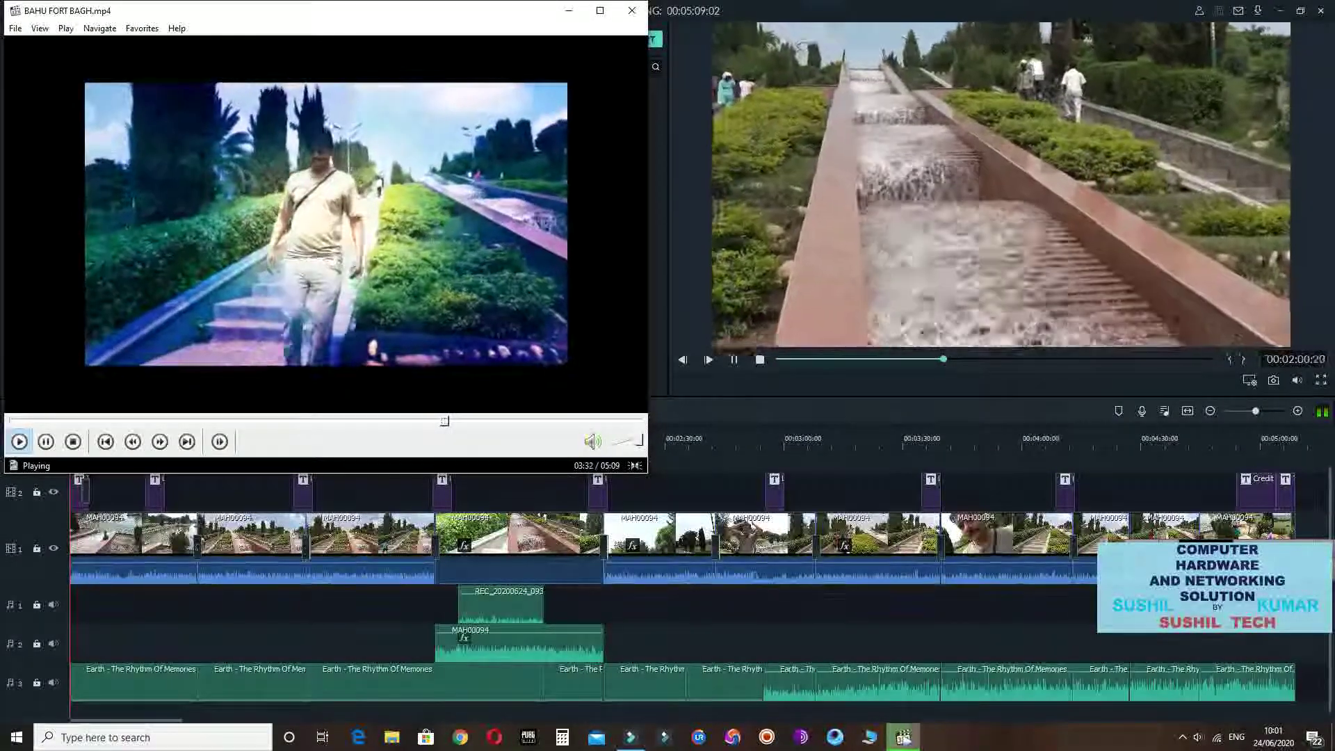
Switch to Filmora, move the source clip preview ahead to about 3:49, and bring the media player back beside it
left_click(630, 737)
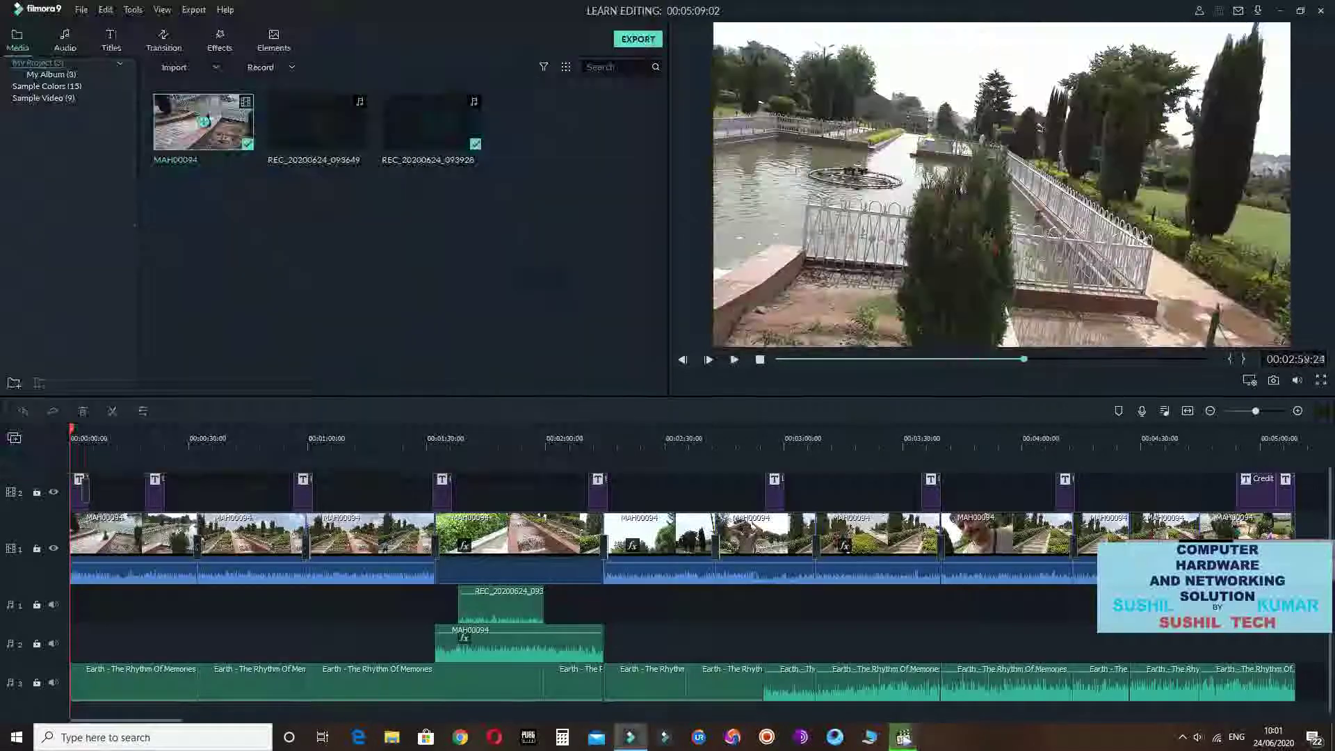
left_click_drag(1101, 360, 1091, 359)
right_click(1094, 370)
right_click(1119, 371)
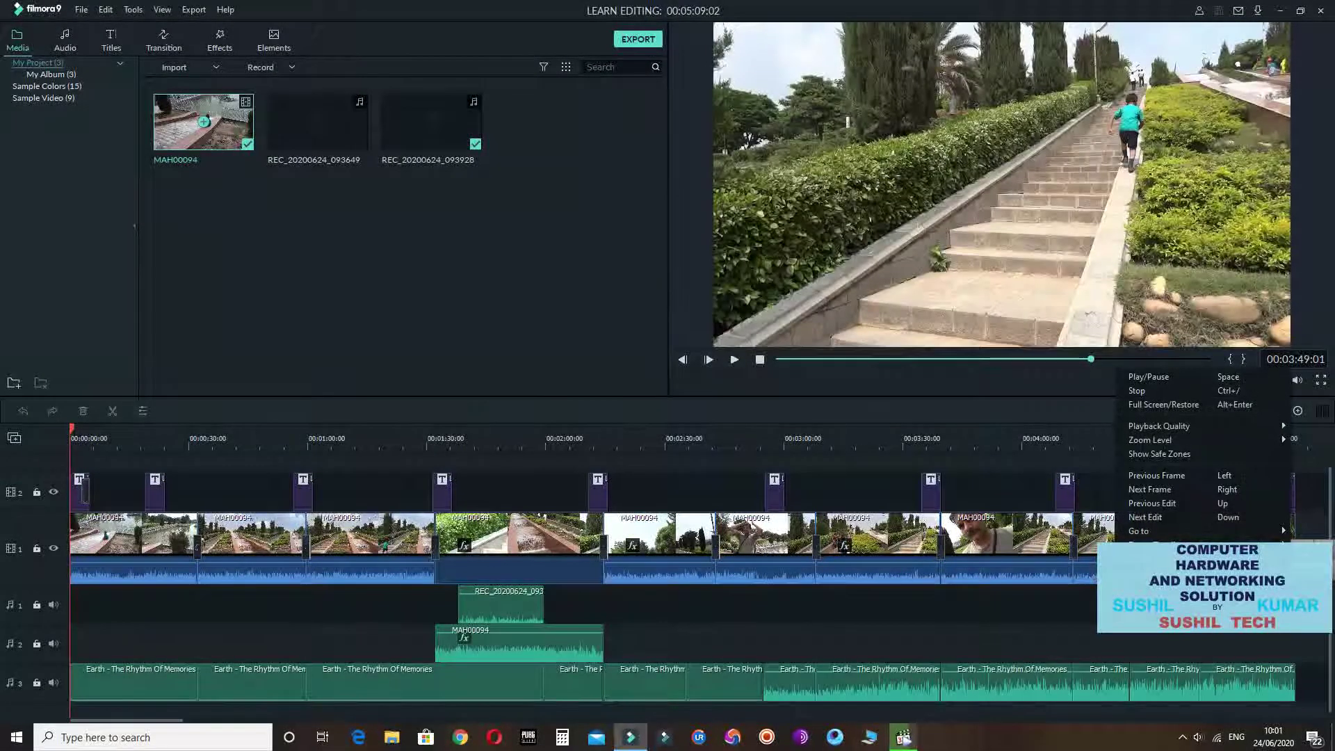
right_click(595, 235)
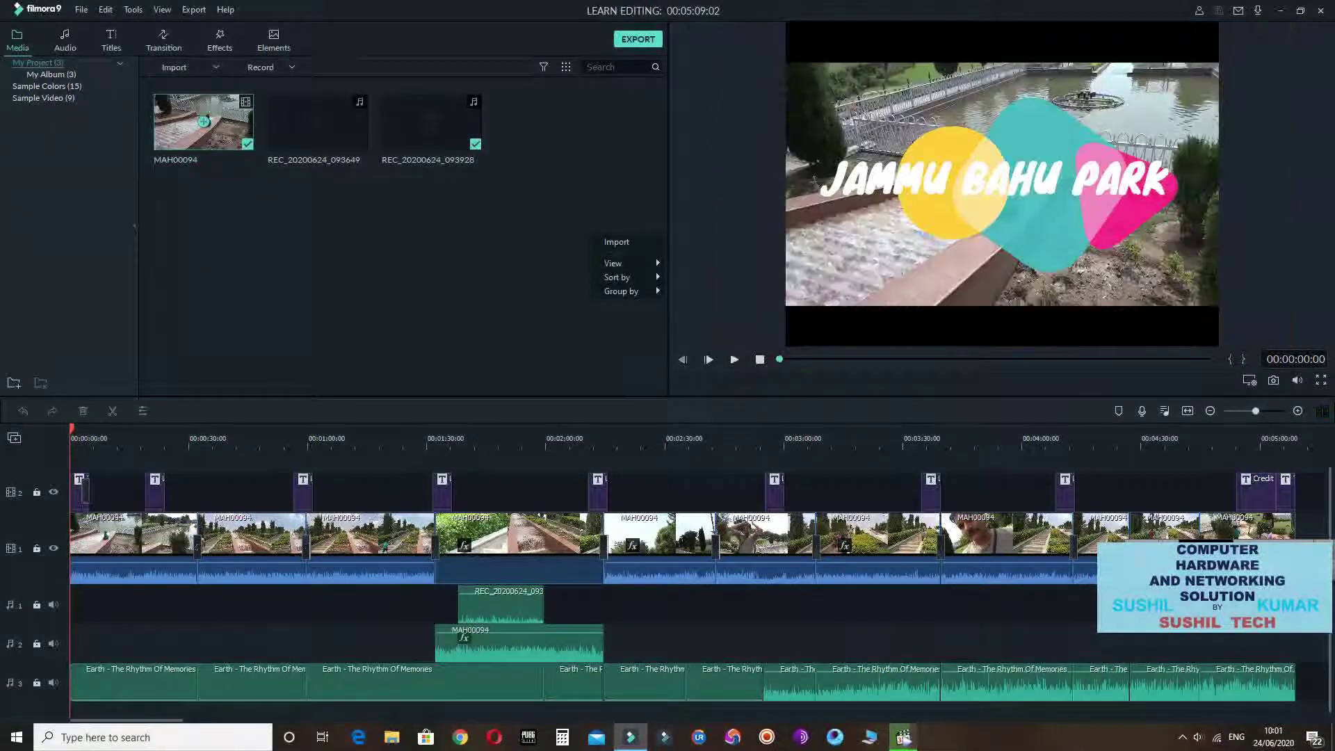
left_click(904, 737)
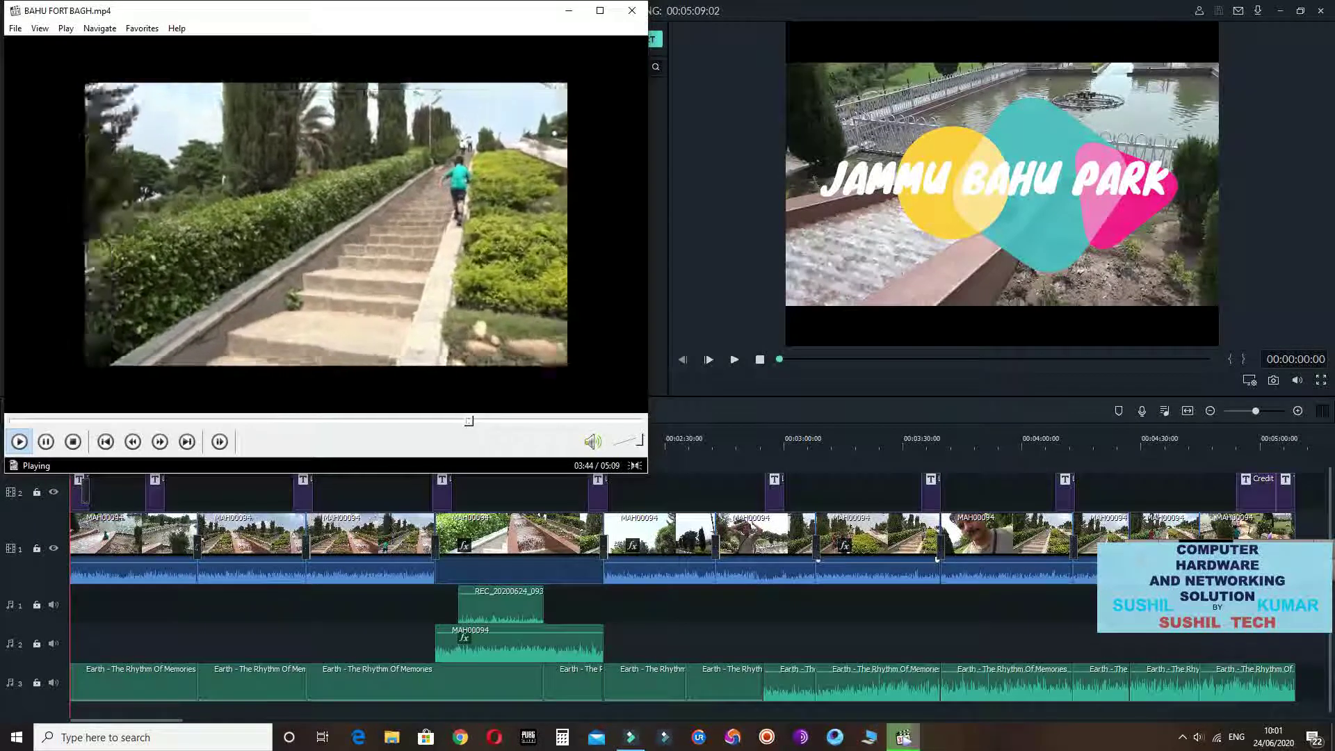
Return to the source clip MAH00094 in the preview and play it from about 4:00 beside the exported video
left_click(77, 495)
mouse_move(69, 429)
left_mouse_down()
mouse_move(868, 429)
mouse_move(71, 429)
left_mouse_up()
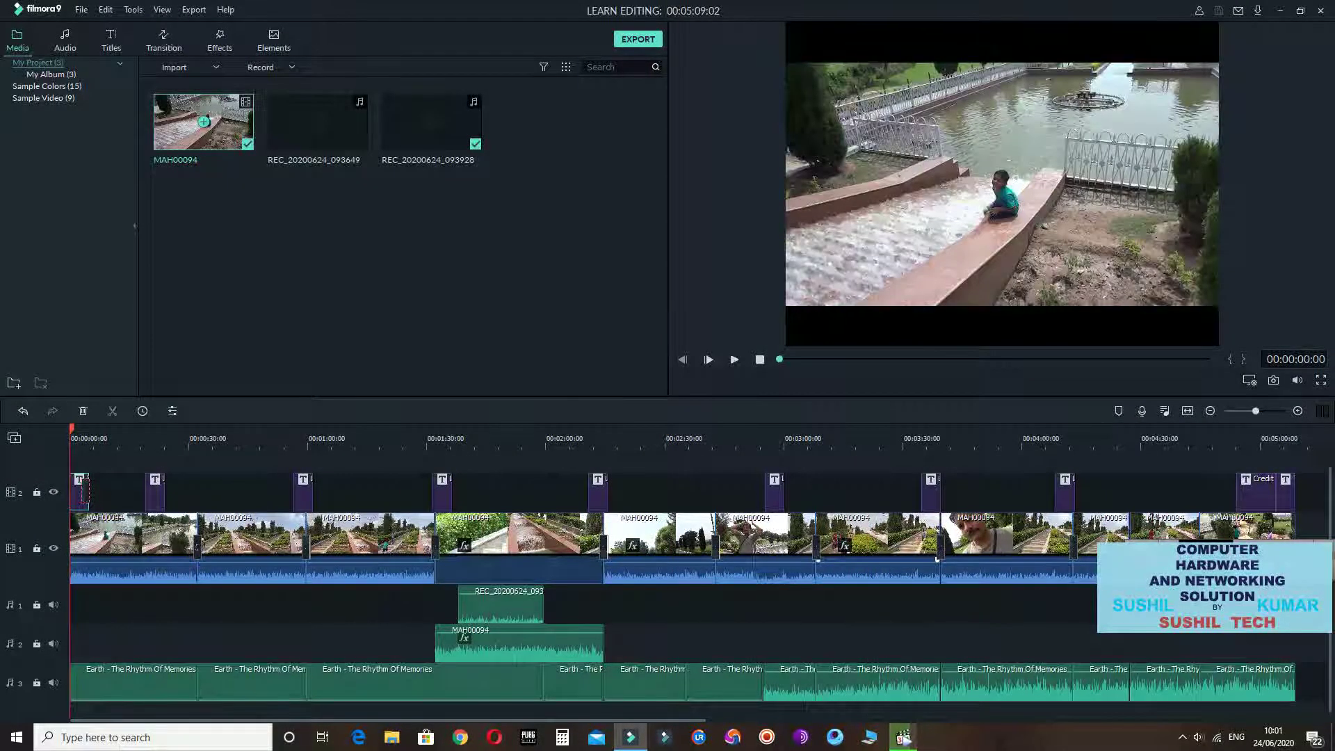
key("space")
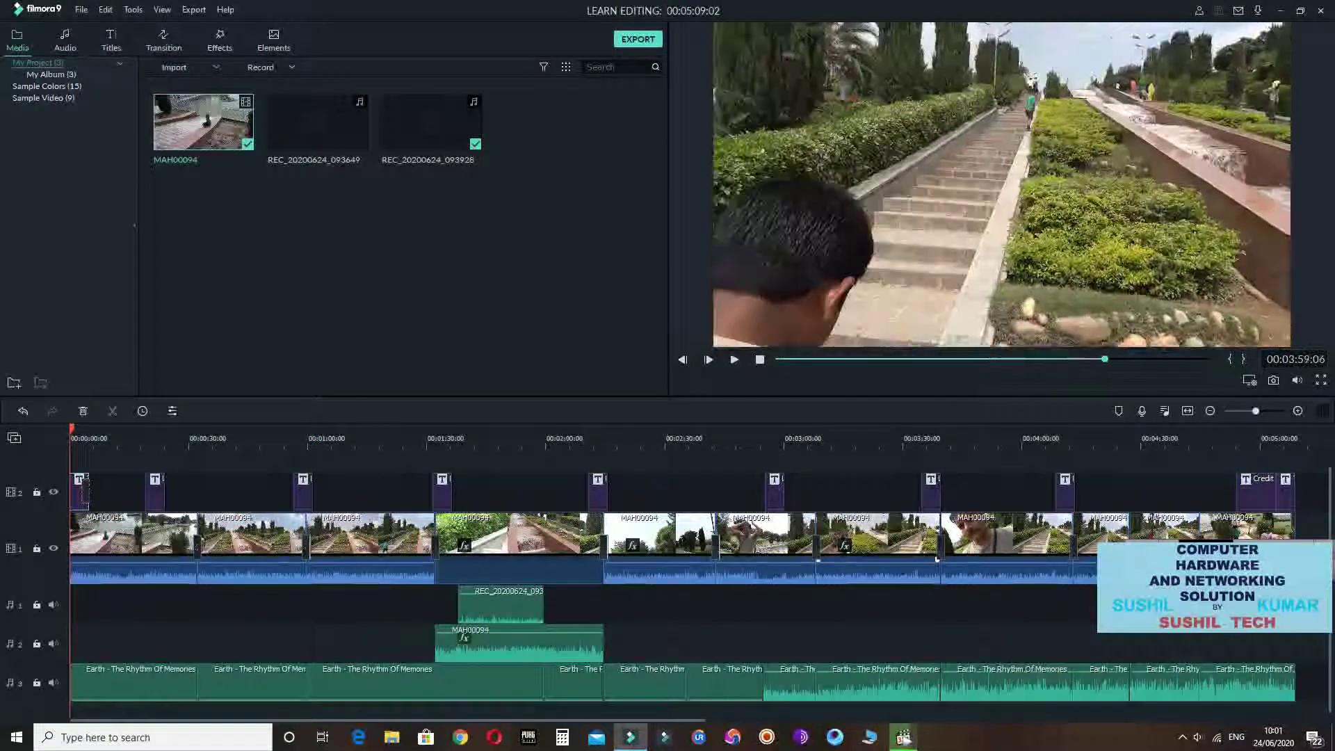
key("space")
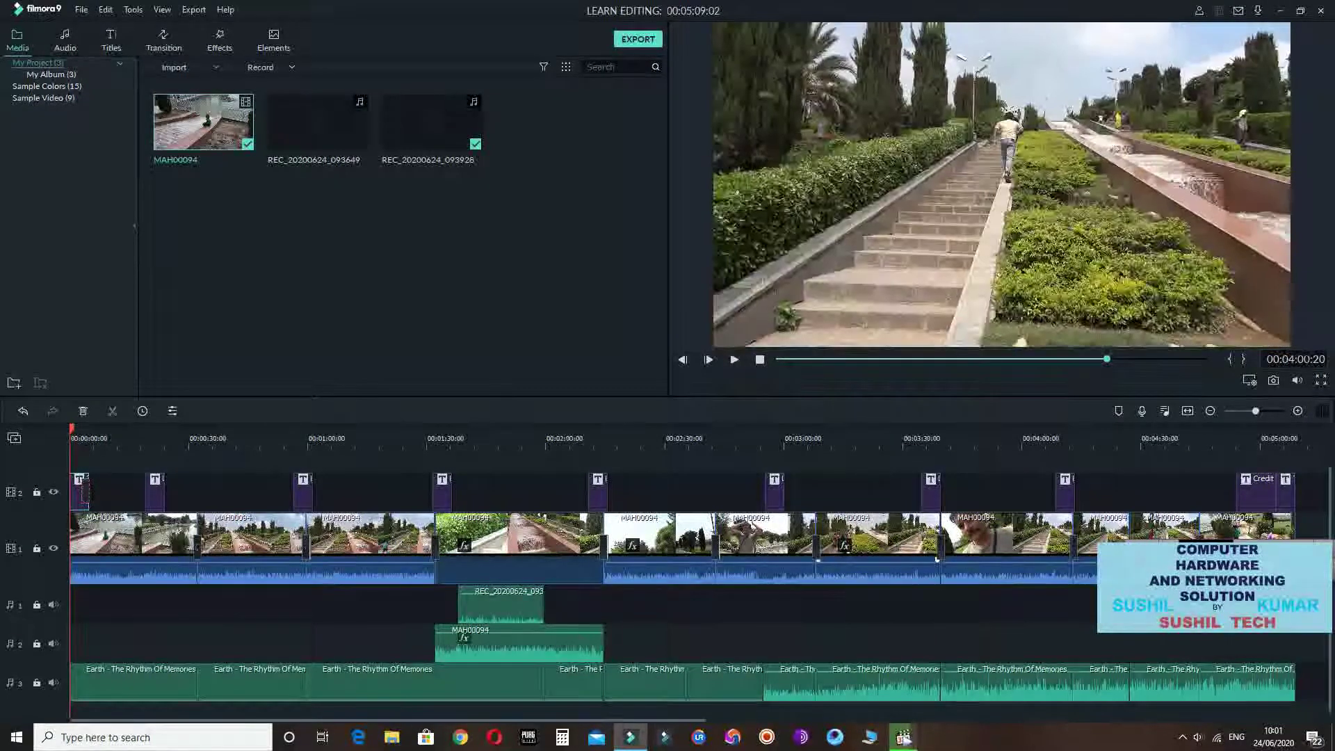
left_click(904, 738)
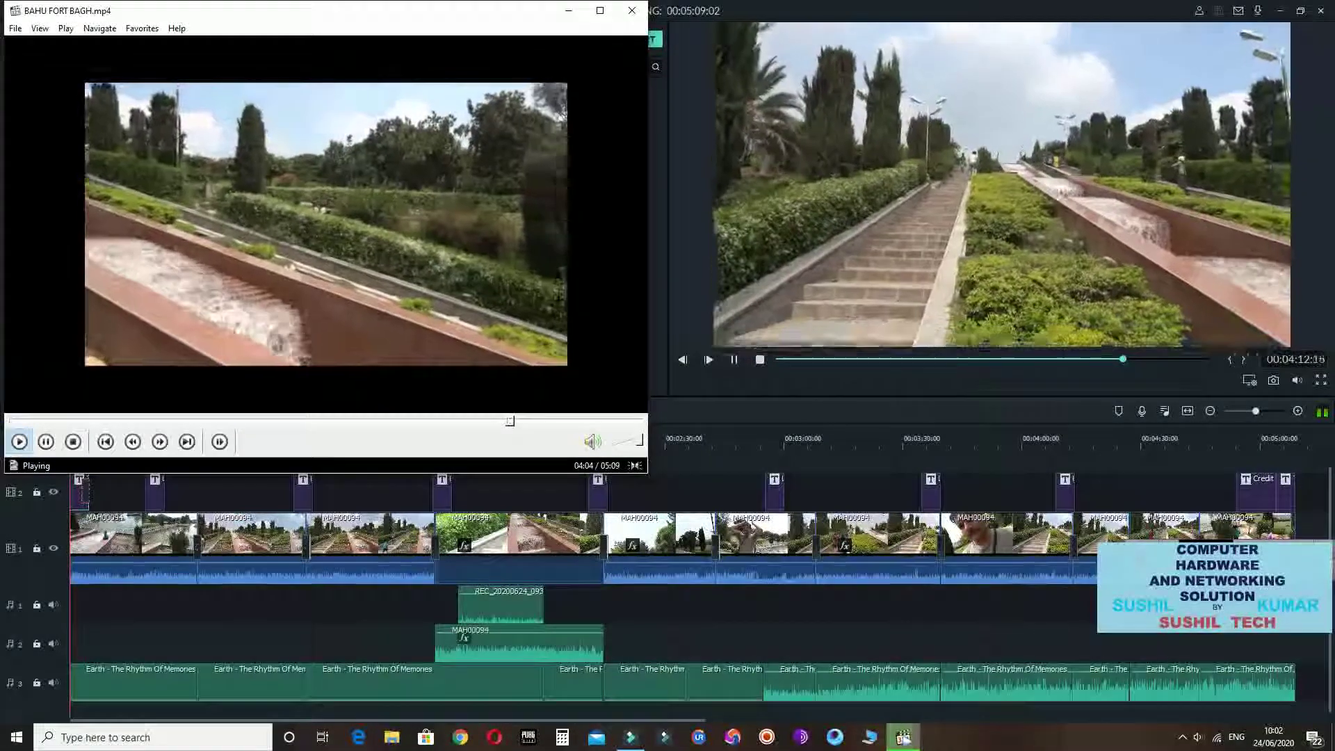
Advance the source clip to about 4:27, resume its playback, and bring the media player back for comparison
left_click(735, 360)
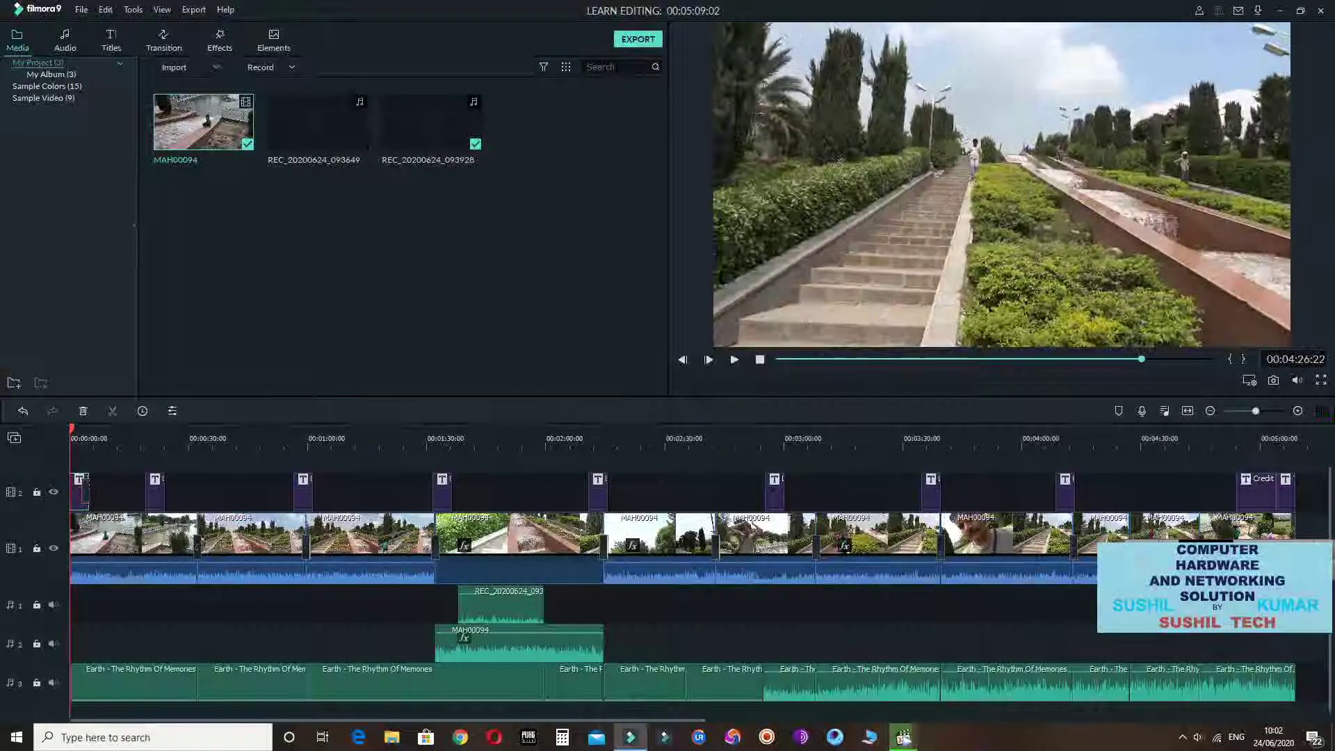
key("space")
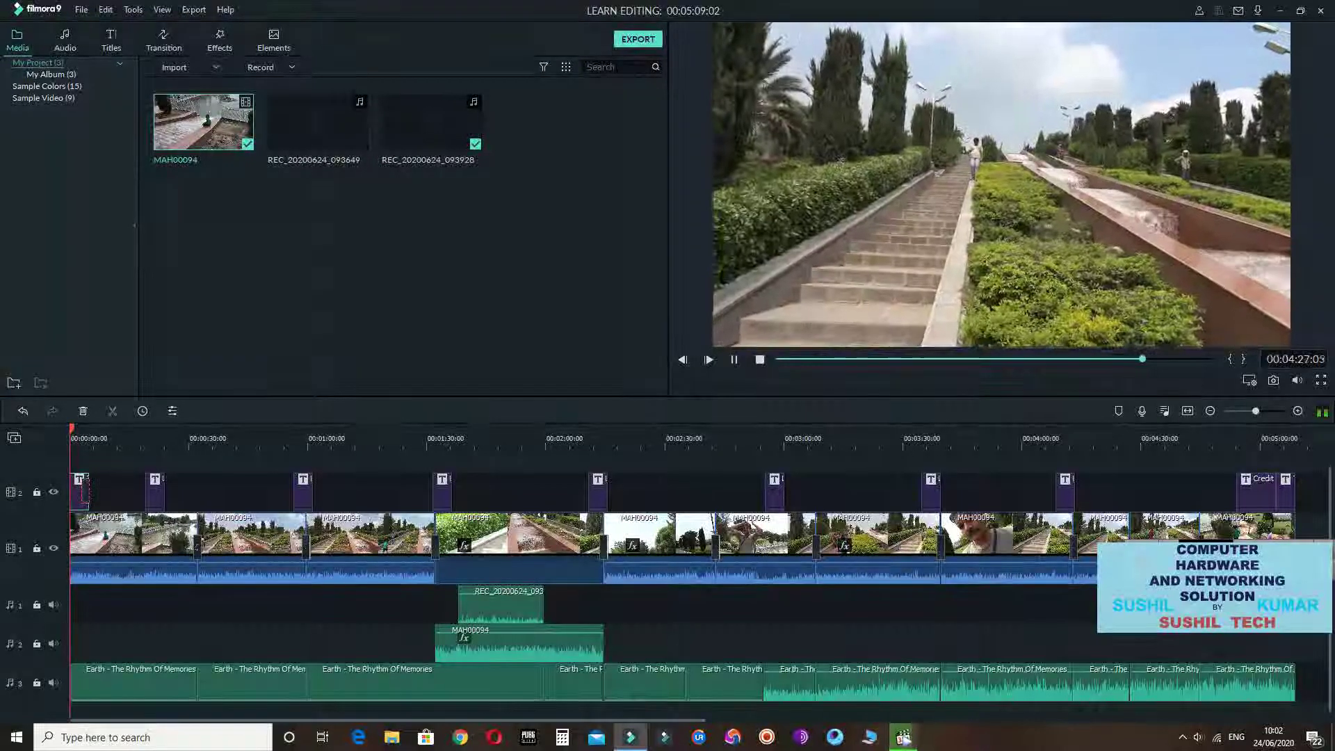
left_click(905, 739)
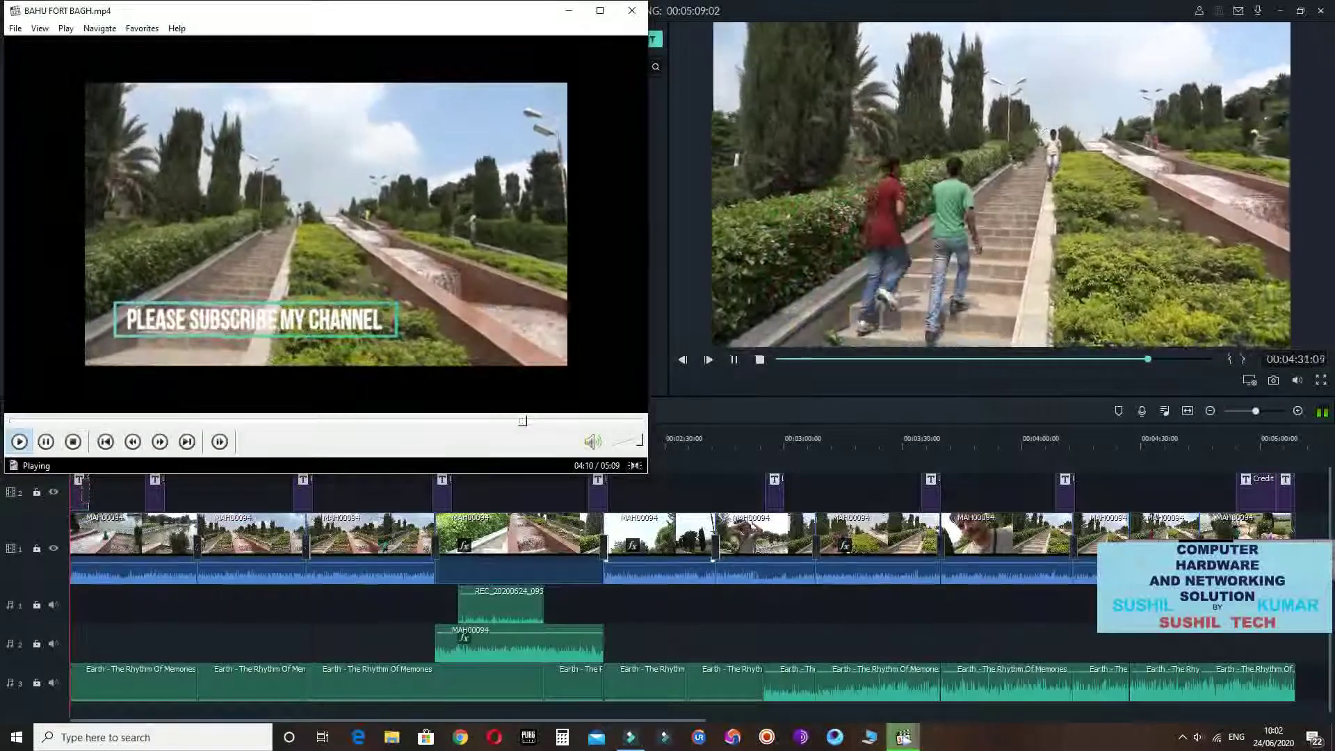
Pause the exported video, move it ahead to about 4:21, and resume playback alongside the source clip
key("space")
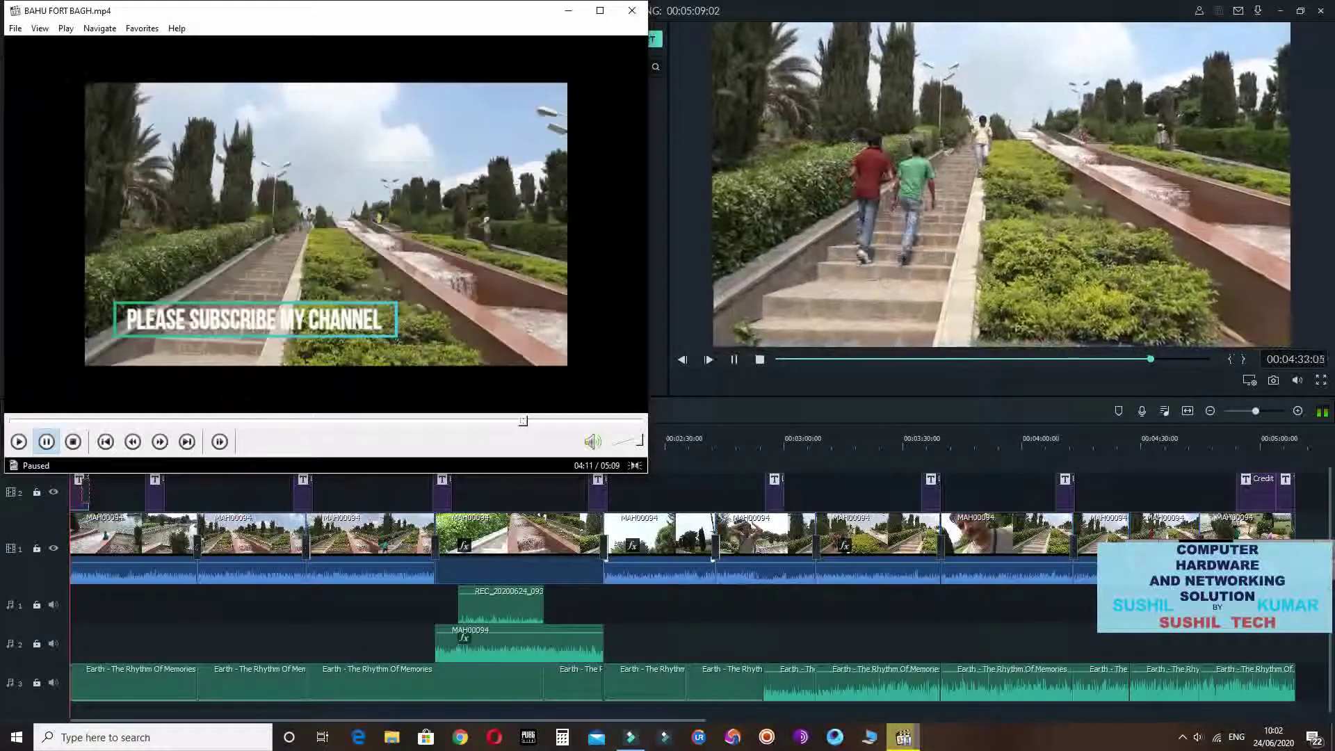
left_click_drag(523, 421, 544, 421)
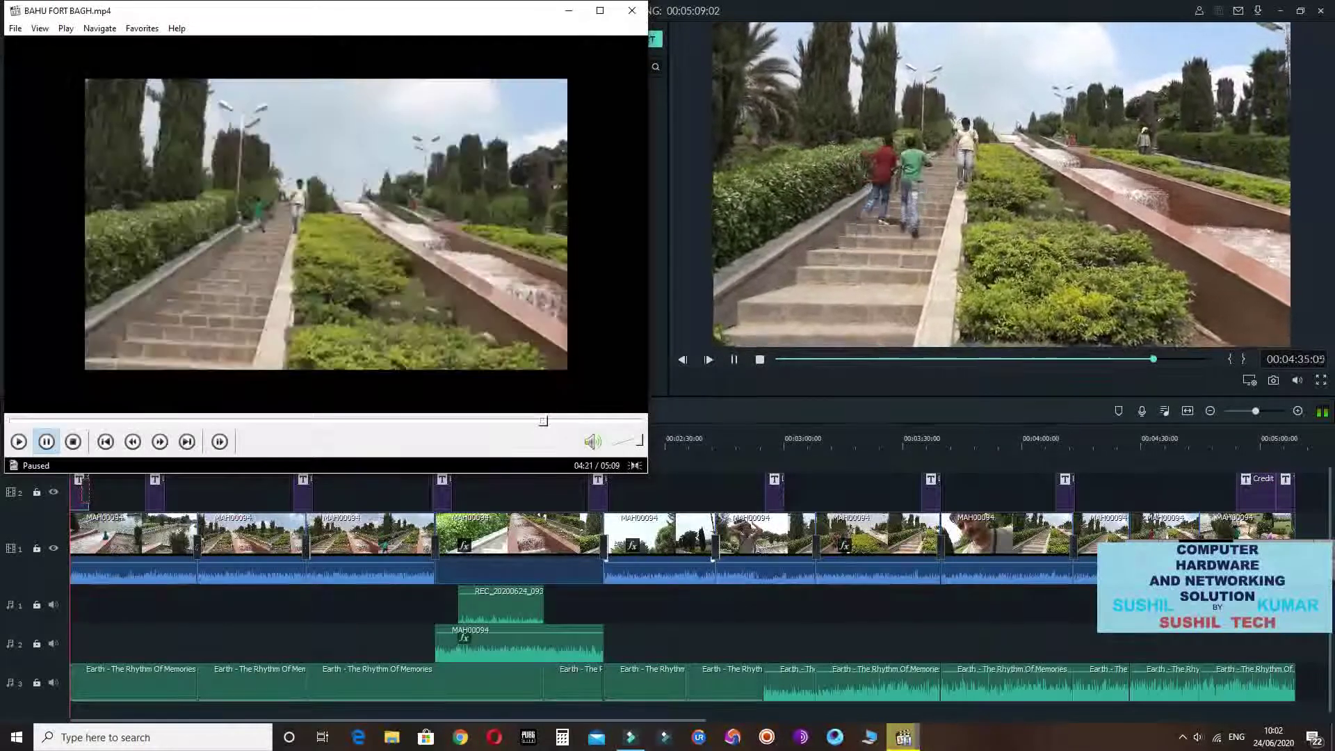
key("space")
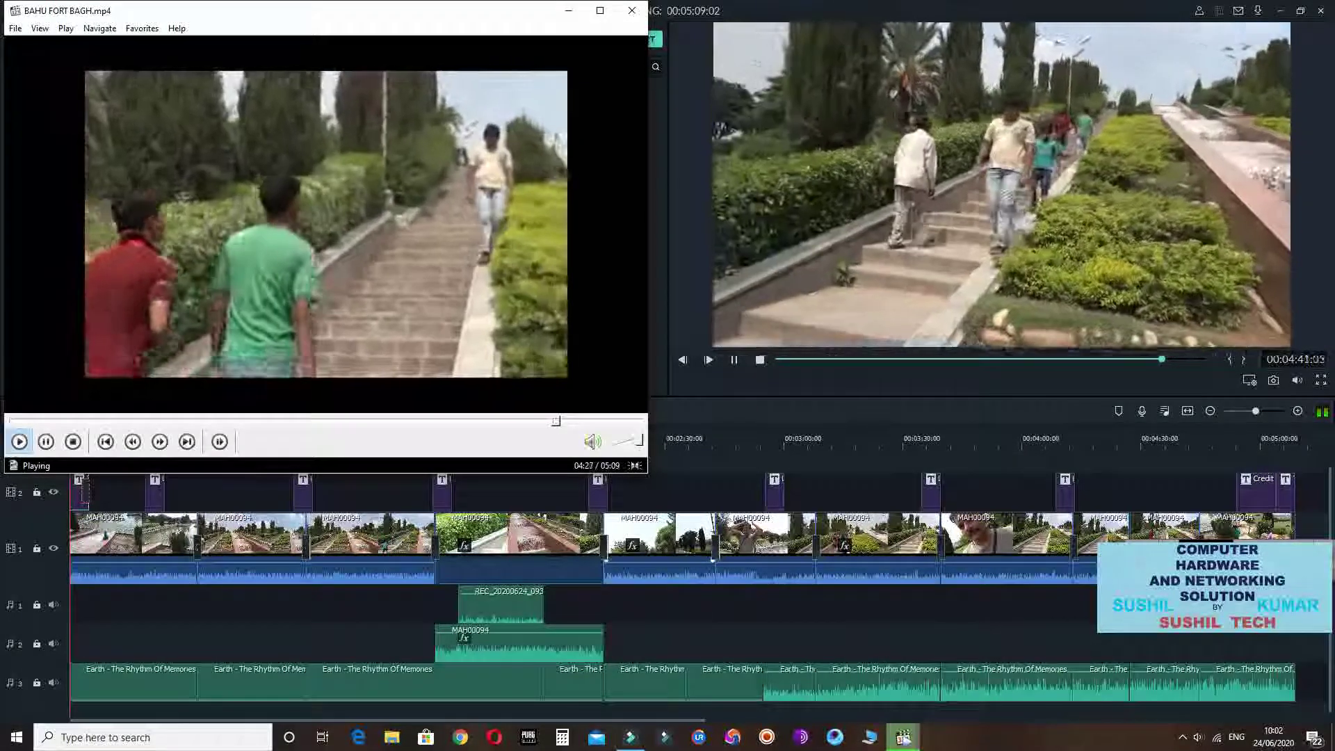
Rewind the source clip to about 4:29 for a last side-by-side comparison, and close the media player
left_click(906, 742)
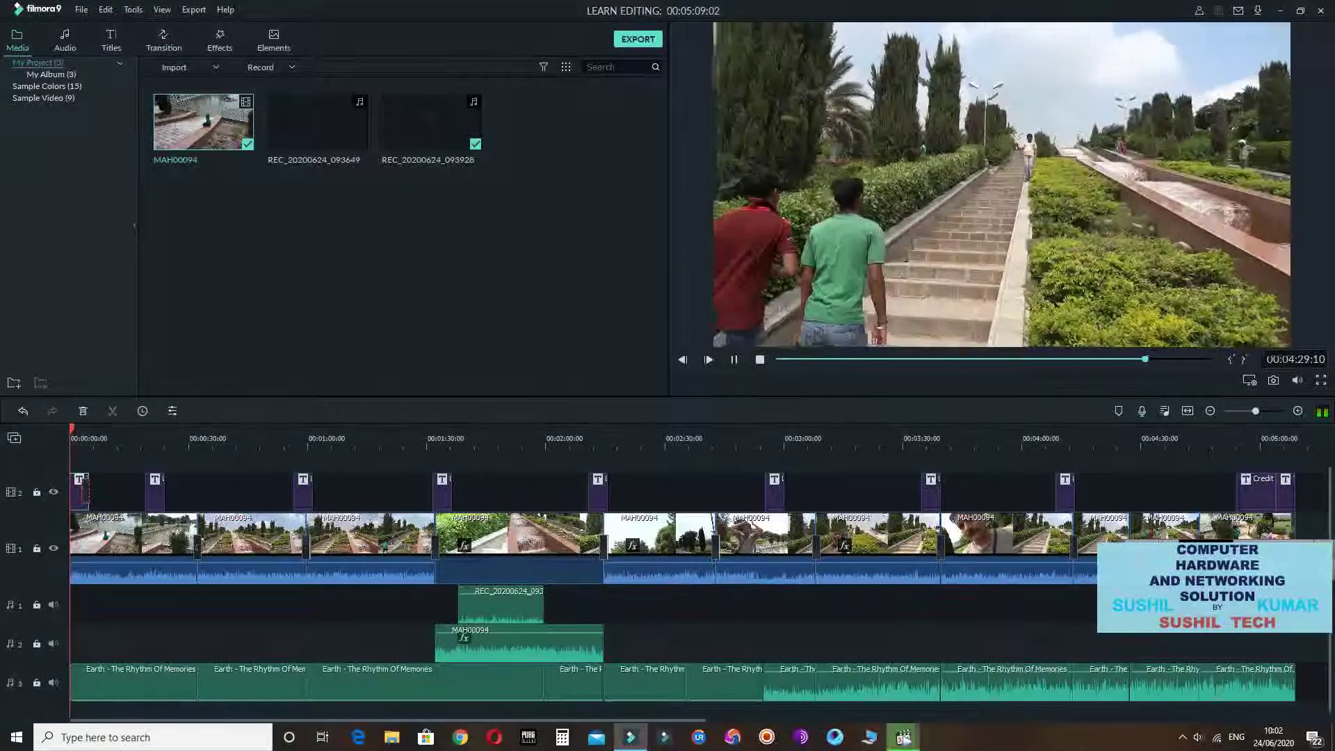
key("alt+Tab")
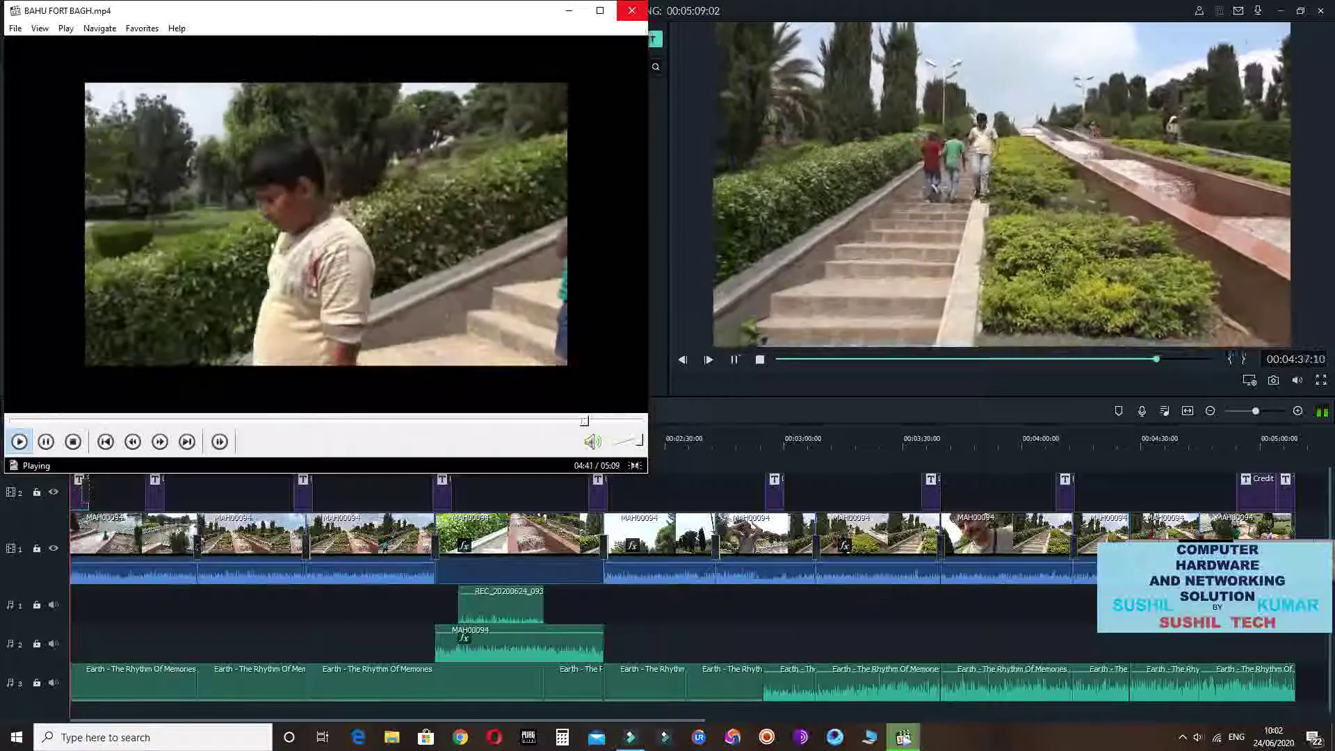
left_click(631, 11)
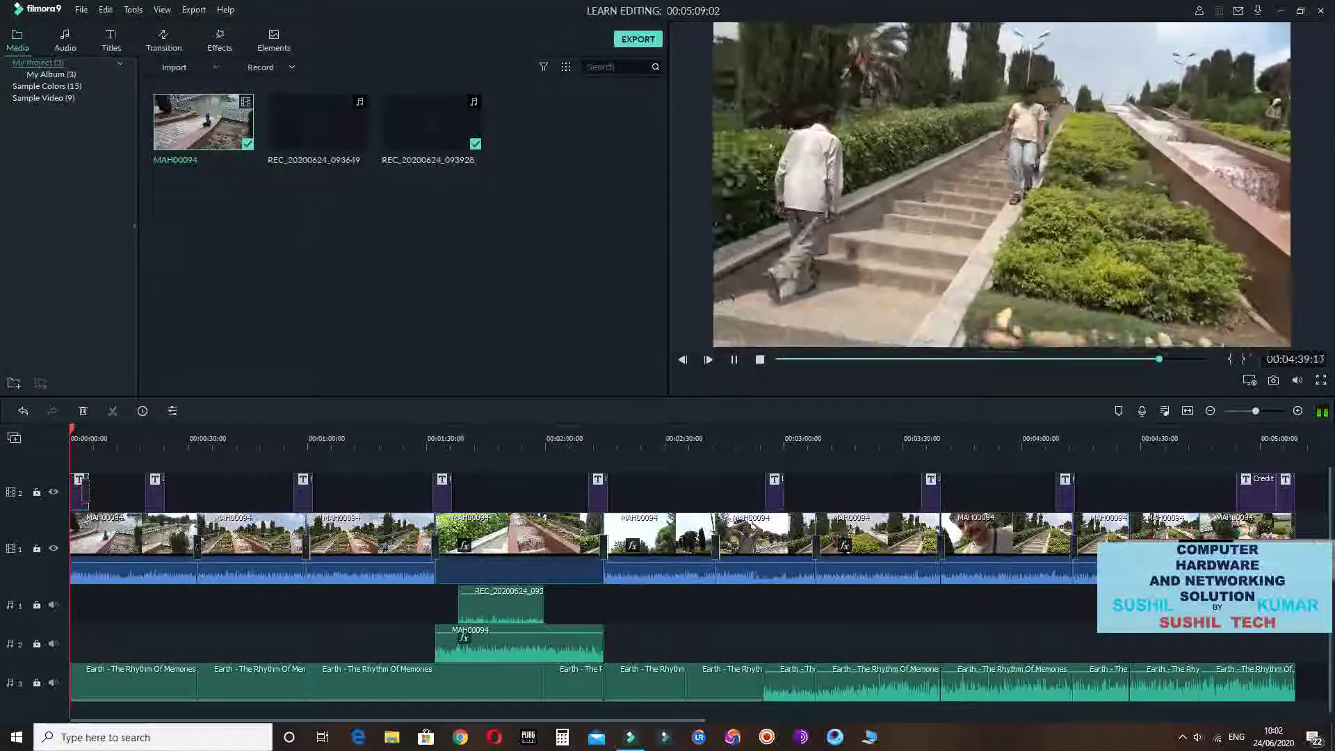